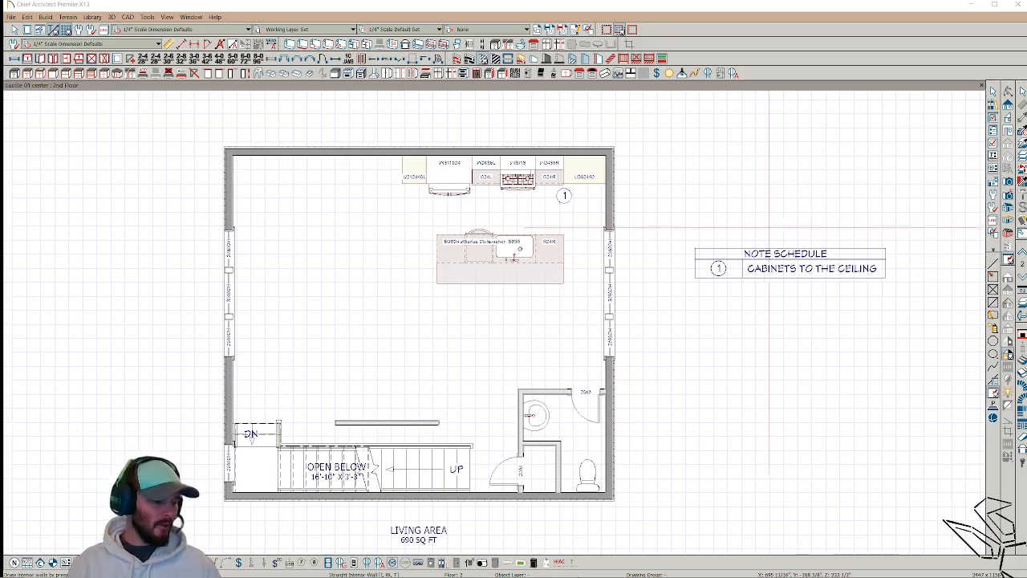
Step: Examine the building's floor plans across the first, second, third and fourth floors, ending on the third floor
scroll(680, 353, down, 2)
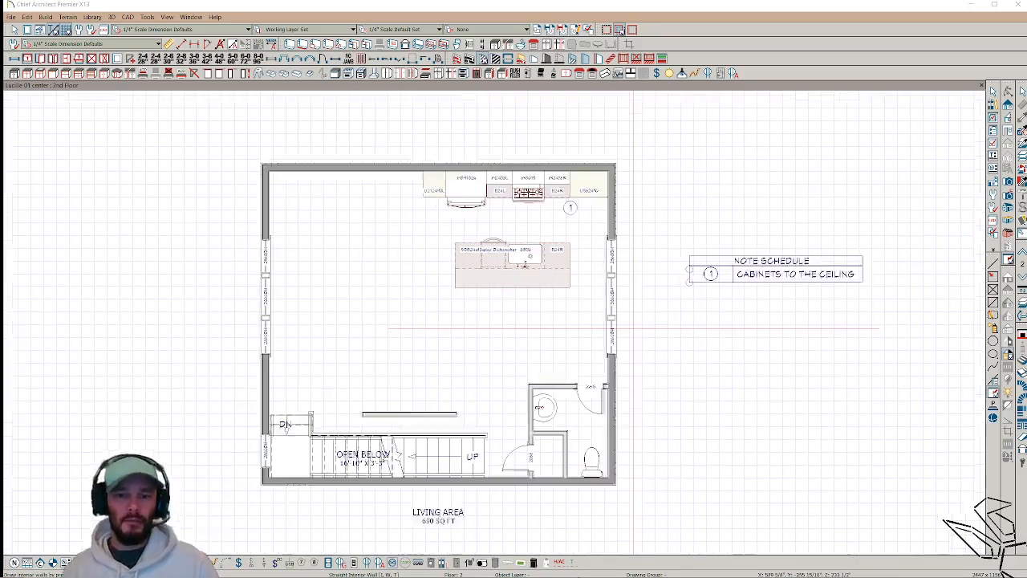
middle_drag(680, 355, 603, 362)
scroll(584, 367, down, 1)
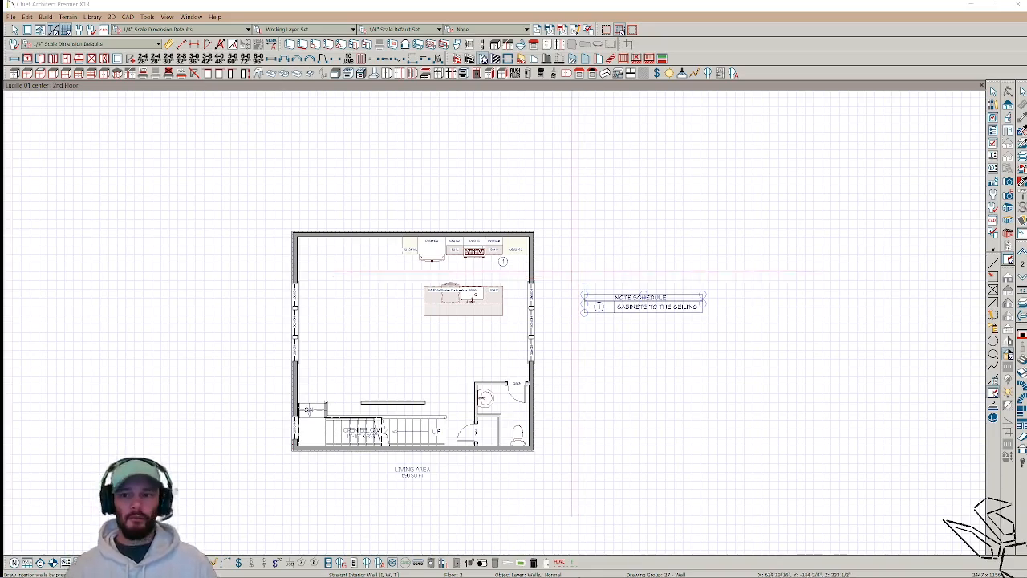
click(620, 30)
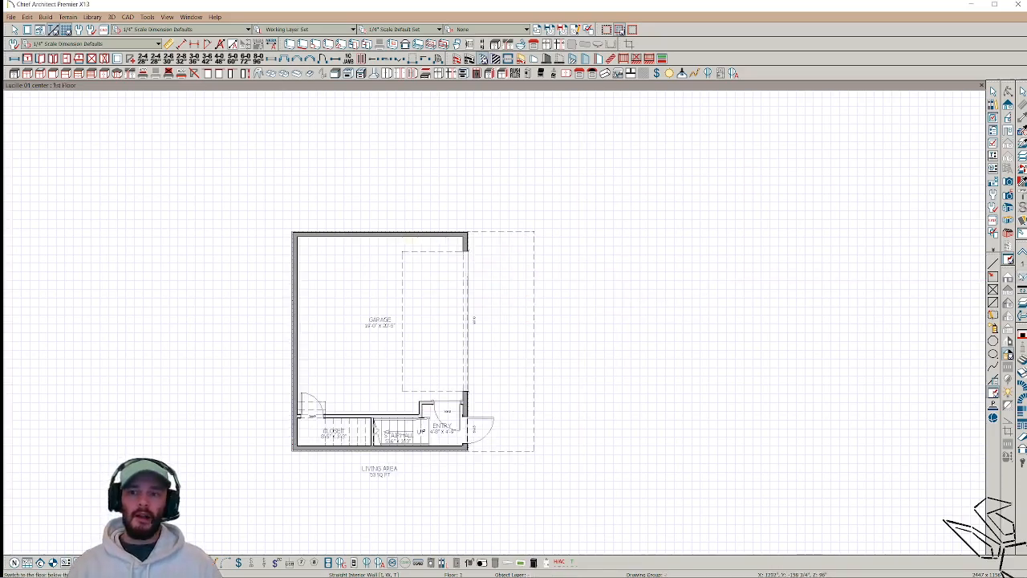
scroll(598, 244, down, 3)
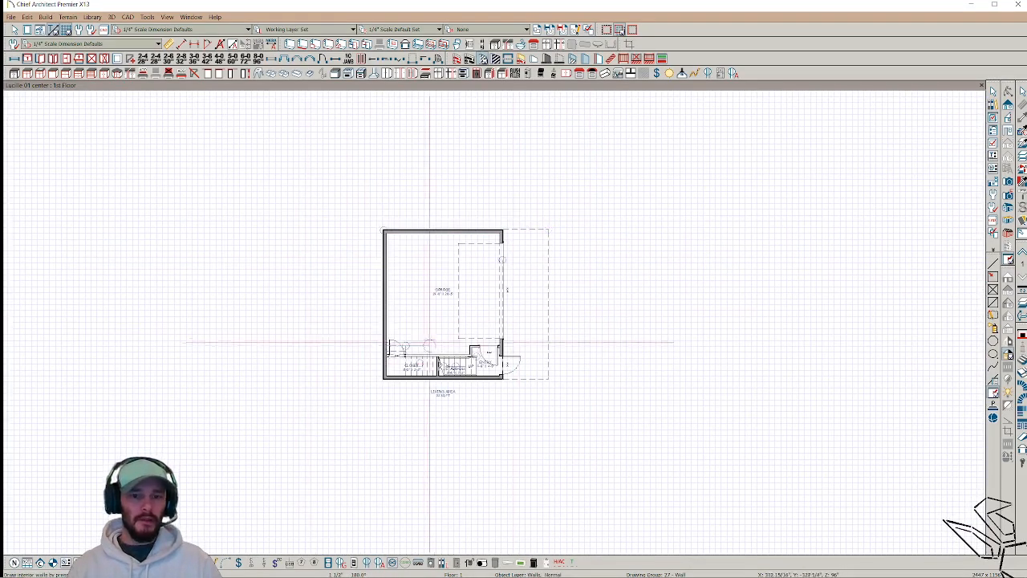
scroll(421, 301, up, 2)
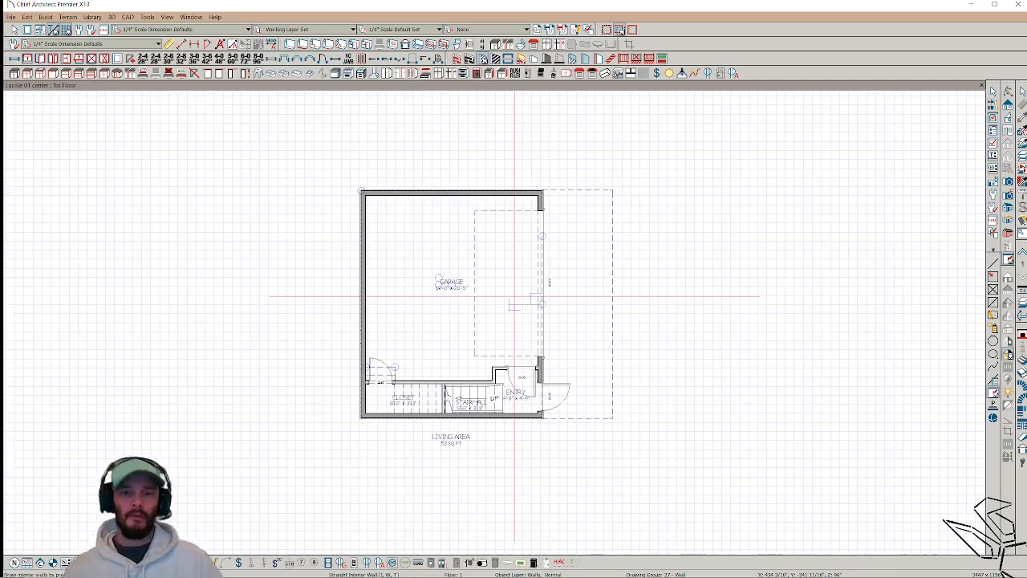
scroll(538, 201, down, 3)
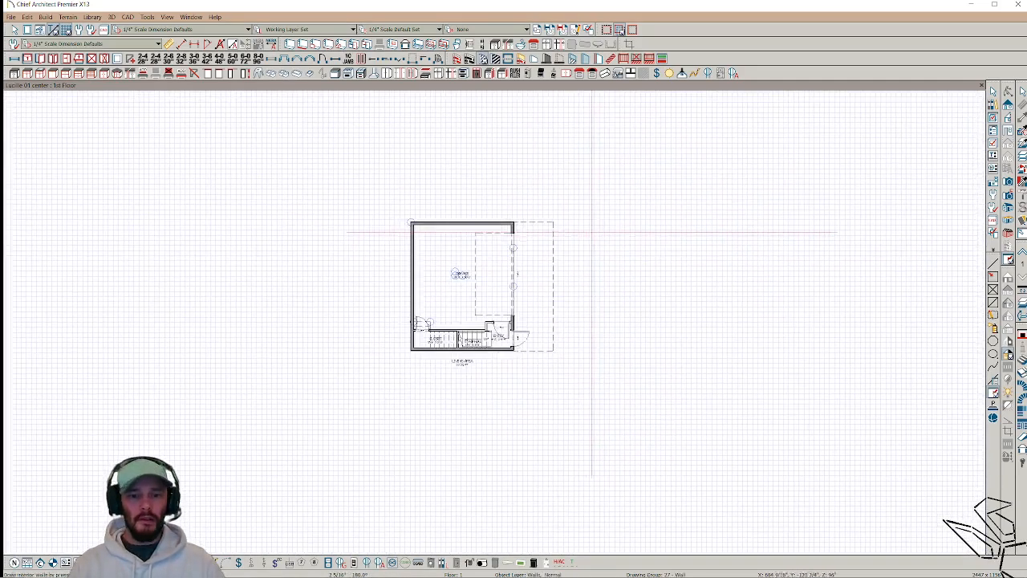
scroll(441, 204, up, 1)
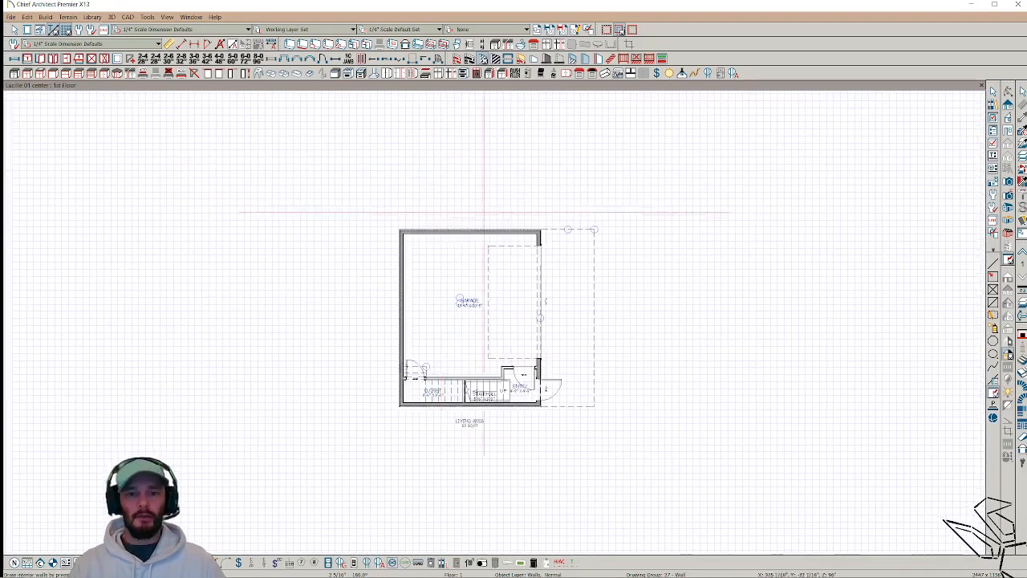
click(620, 29)
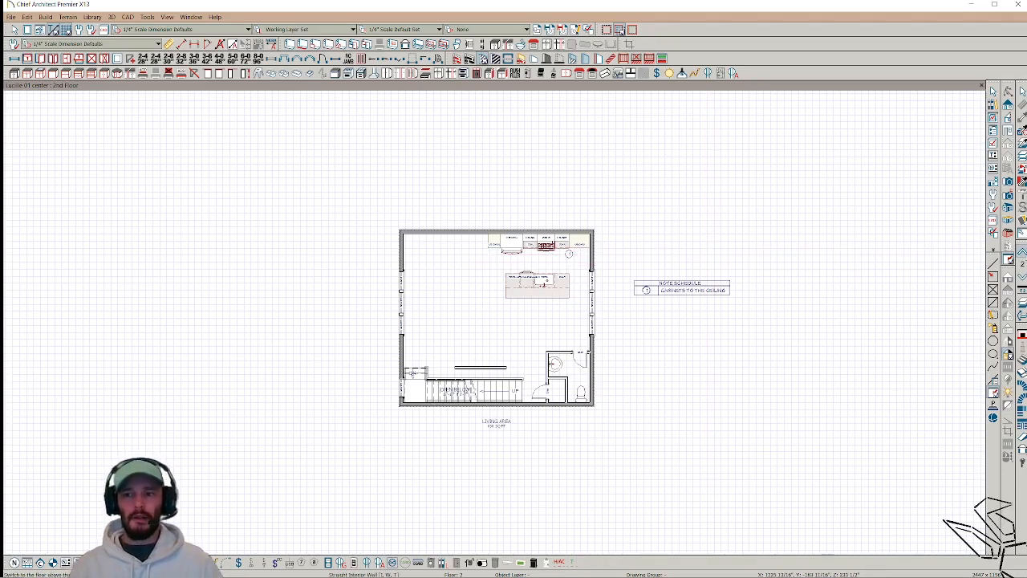
click(620, 30)
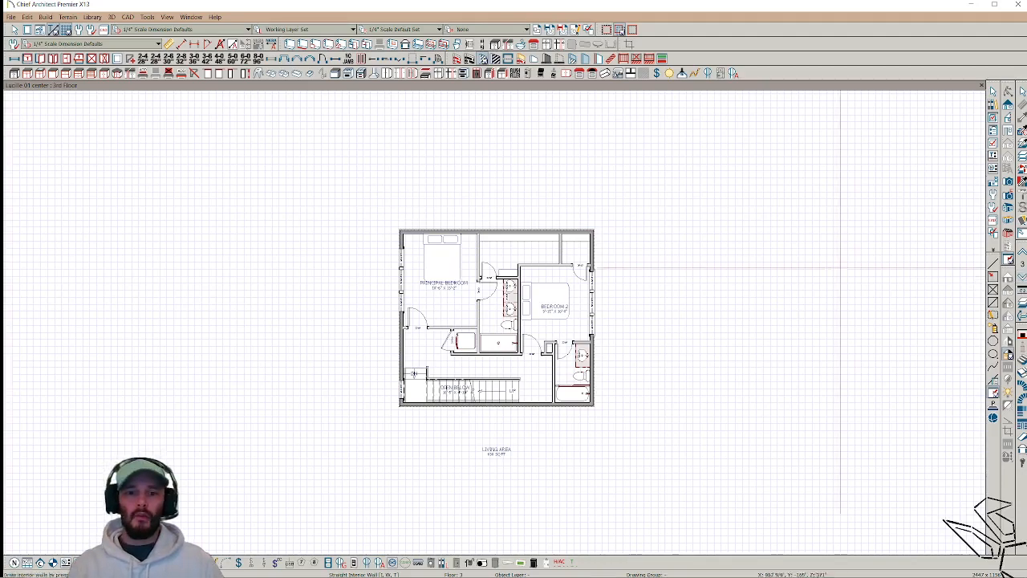
scroll(791, 296, up, 1)
click(1022, 278)
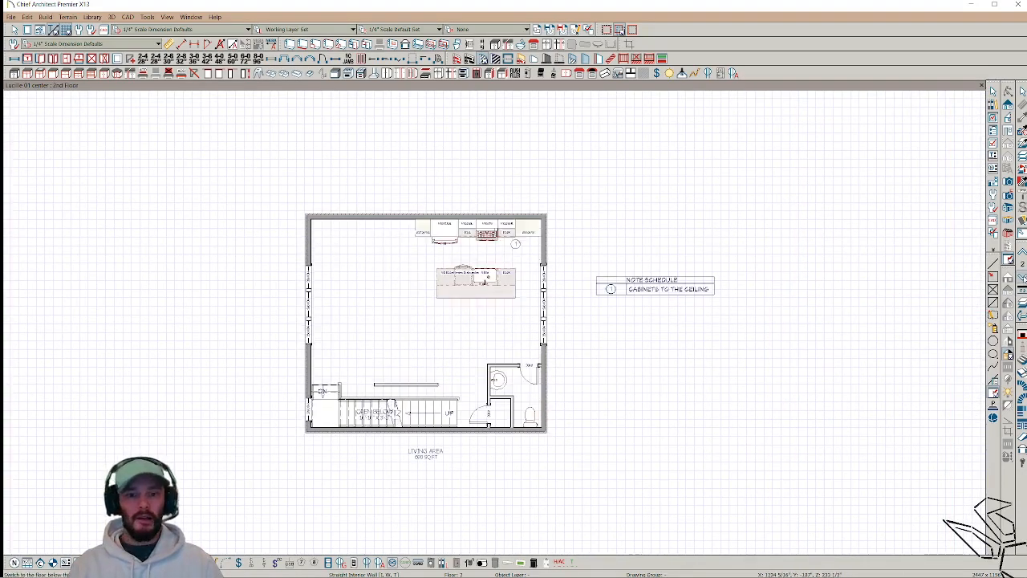
click(1022, 253)
click(1023, 254)
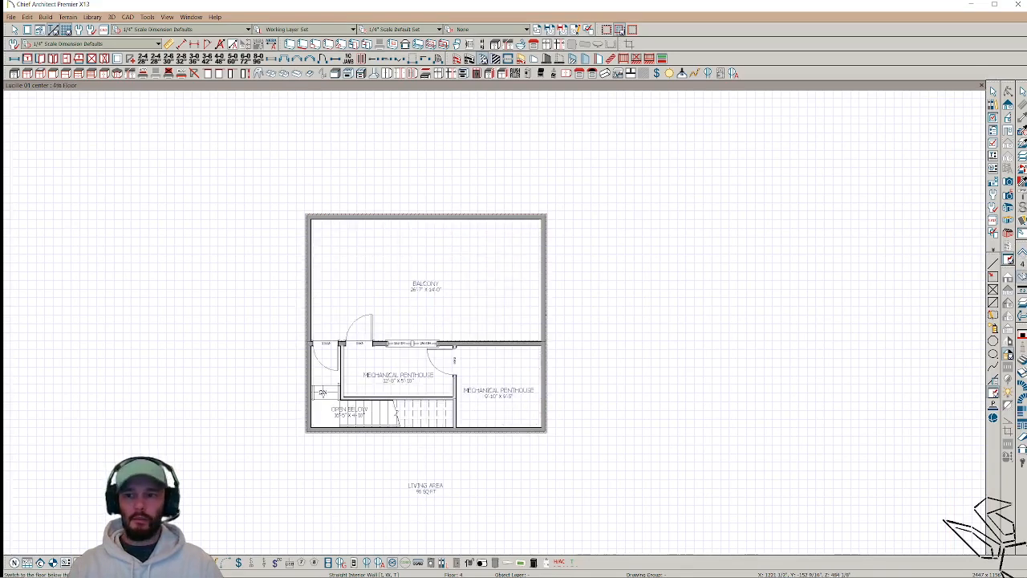
click(1022, 277)
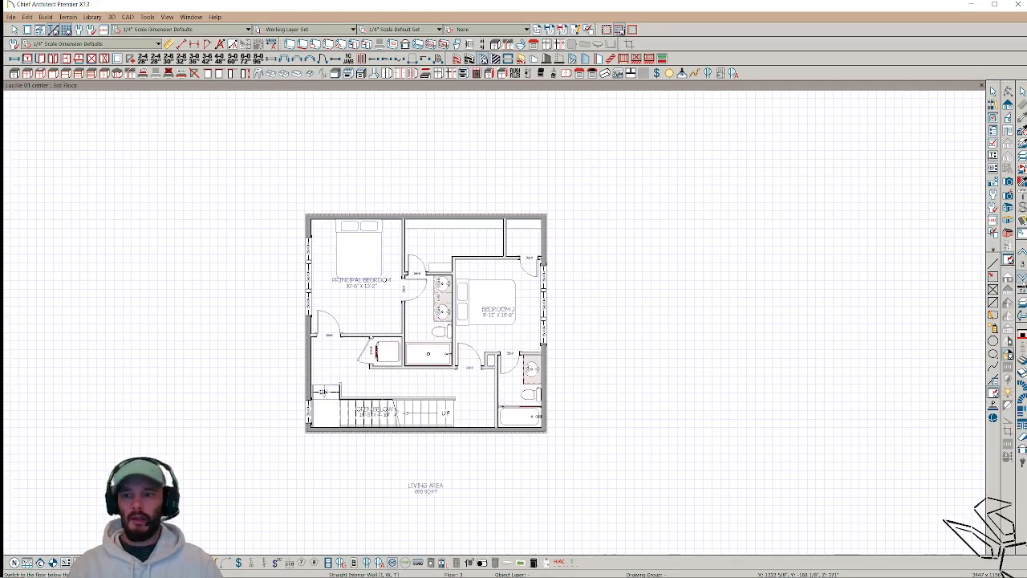
Step: Trace a rectangle around the third floor's exterior walls and draw vertical and horizontal centre lines across the building
click(993, 278)
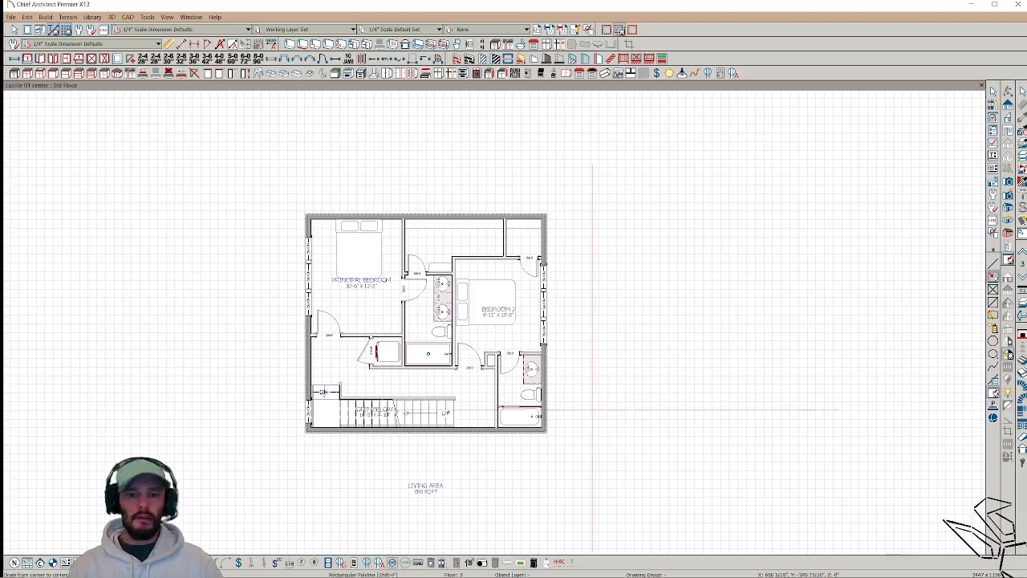
drag(545, 432, 305, 213)
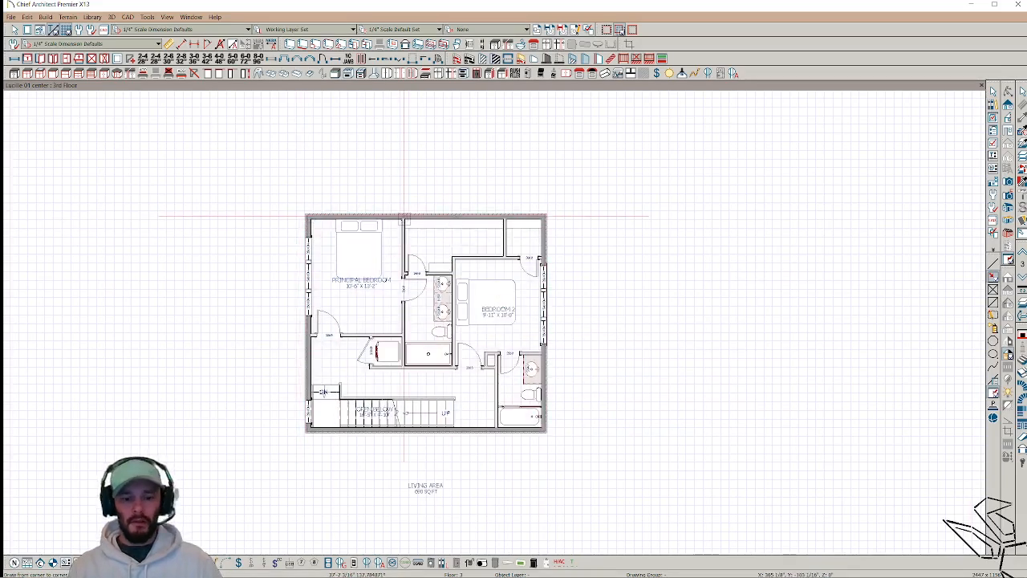
key(l)
drag(427, 210, 427, 482)
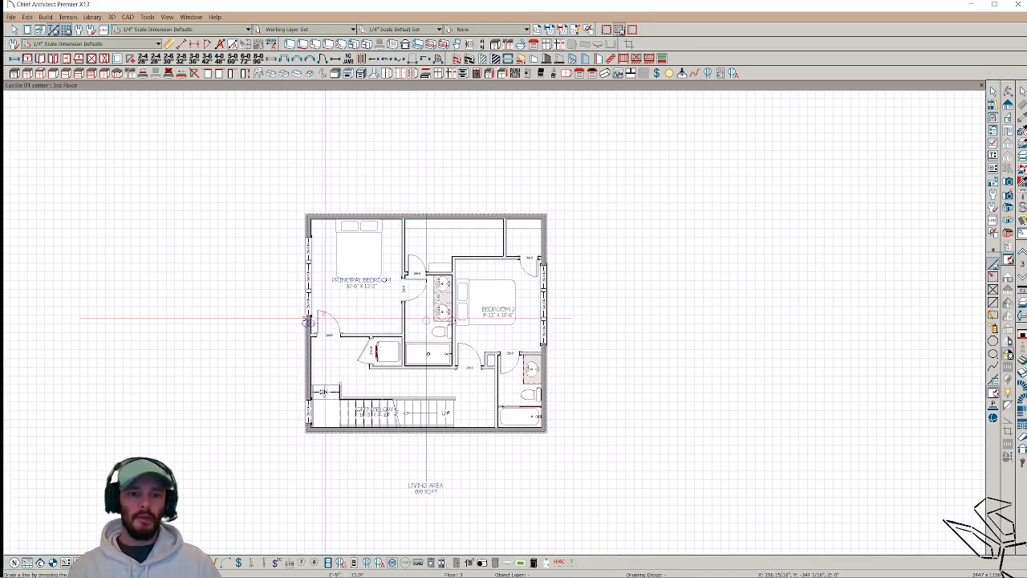
drag(303, 323, 658, 322)
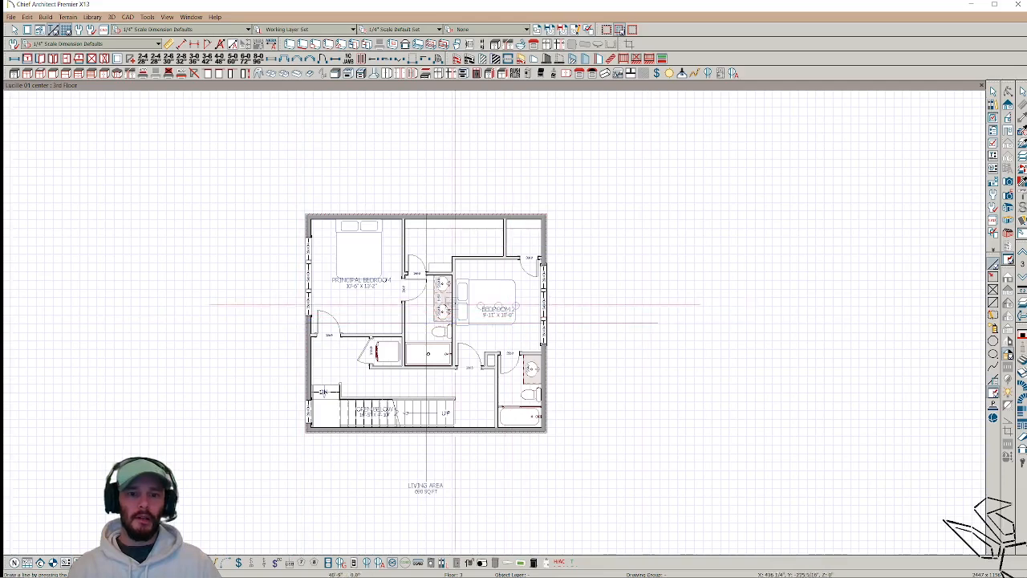
Step: Place a CAD point where the two centre lines cross at the middle of the building
click(128, 17)
mouse_move(141, 53)
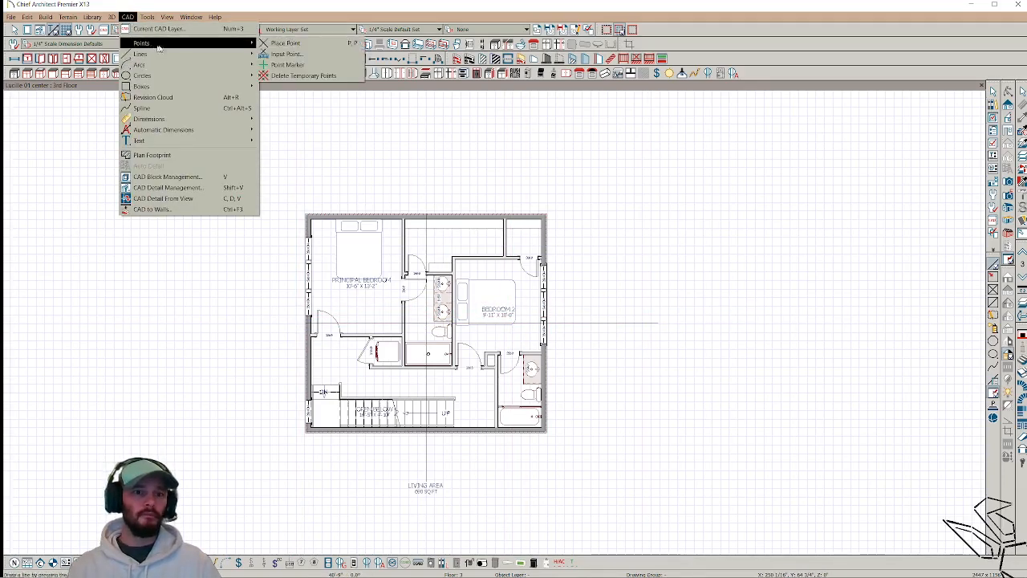
click(273, 43)
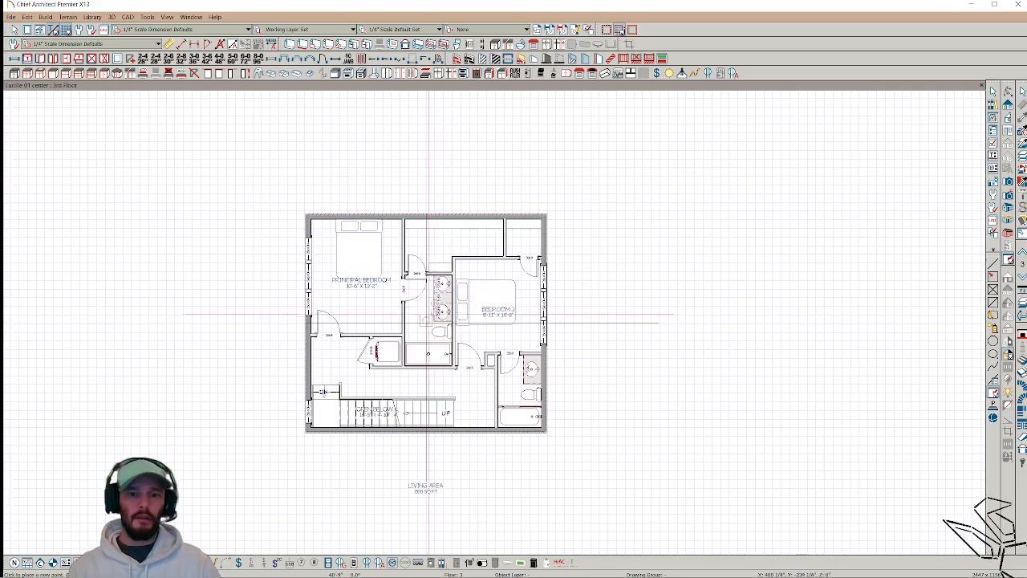
scroll(426, 321, up, 2)
scroll(426, 324, up, 2)
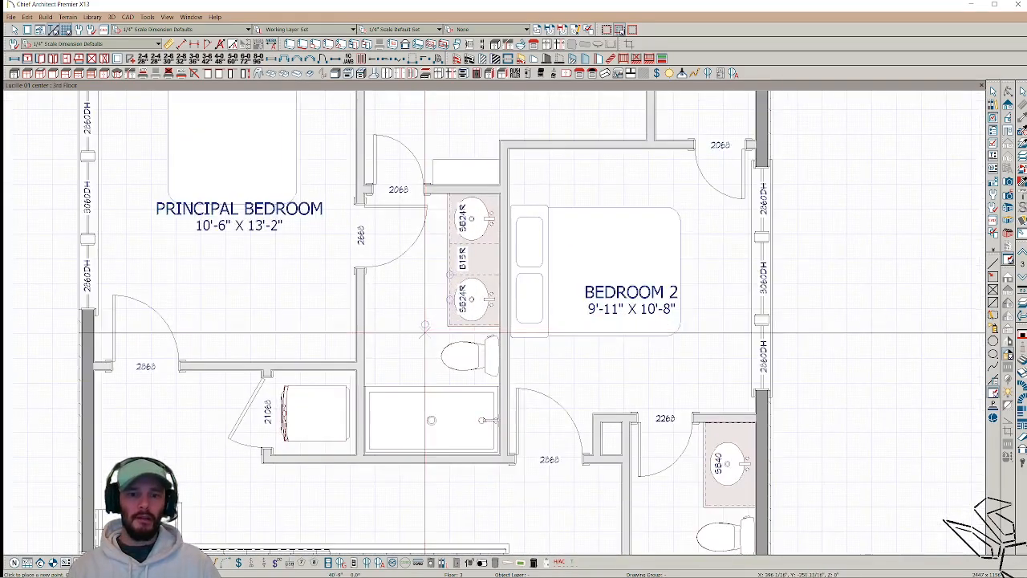
click(424, 332)
scroll(563, 255, down, 2)
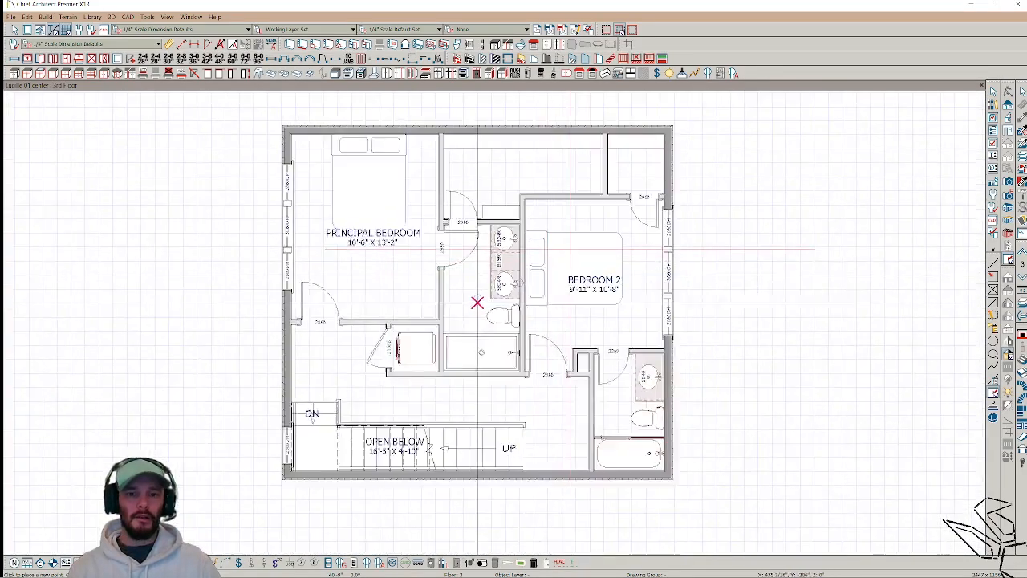
mouse_move(672, 200)
middle_down()
mouse_move(620, 234)
mouse_move(682, 216)
middle_up()
scroll(621, 252, up, 2)
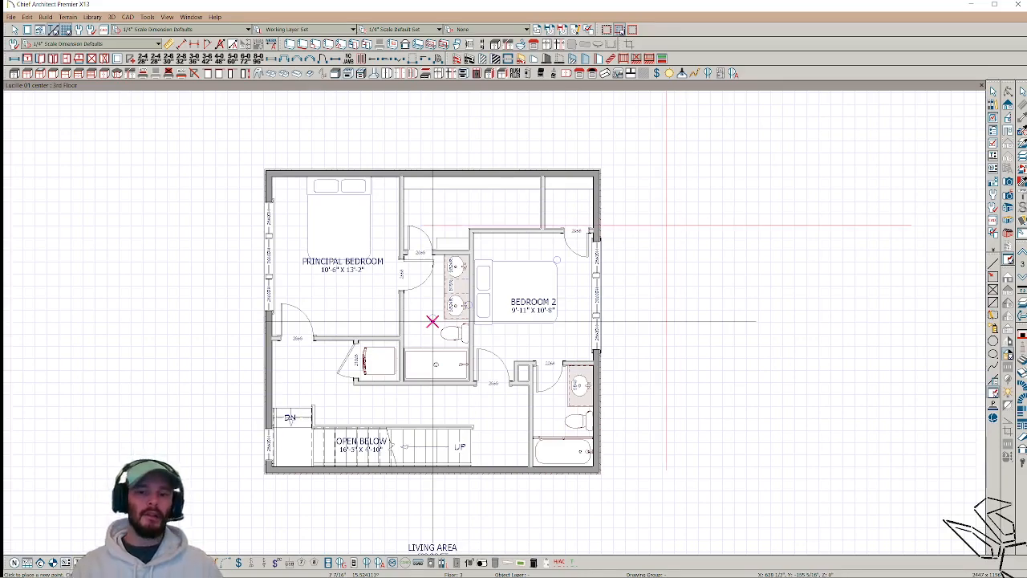
scroll(682, 216, down, 3)
middle_drag(665, 224, 650, 224)
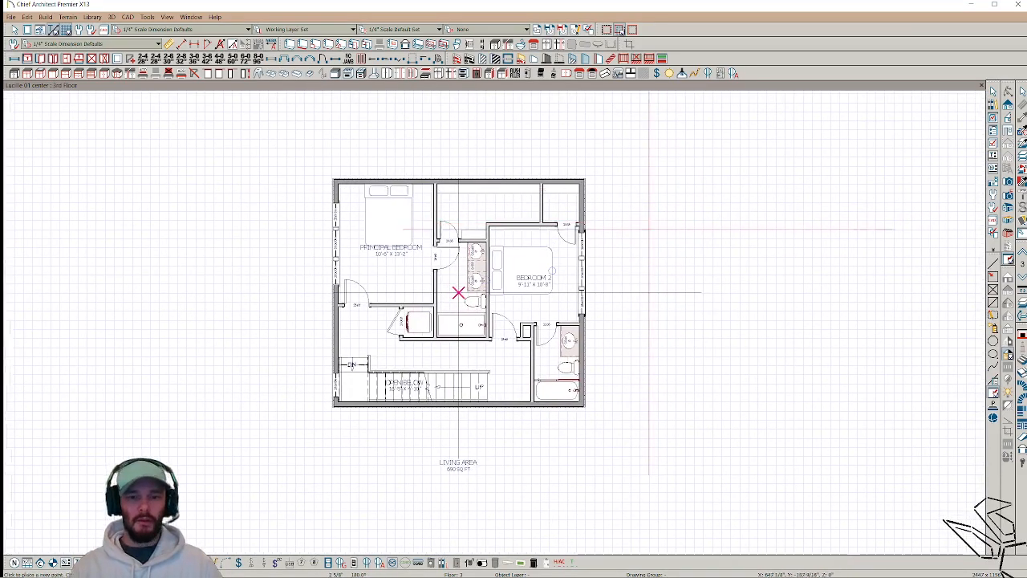
scroll(625, 249, down, 2)
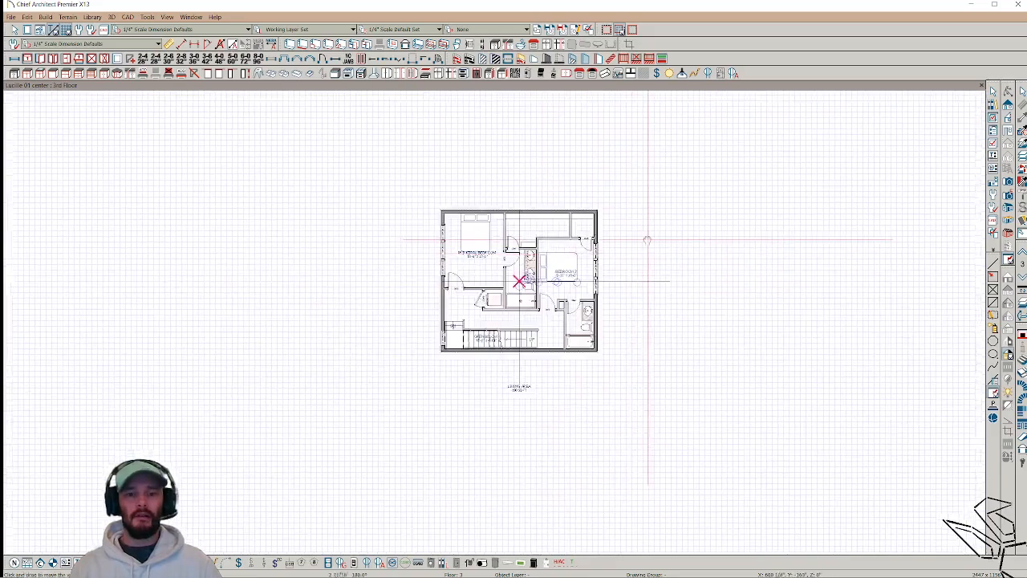
middle_drag(644, 236, 607, 252)
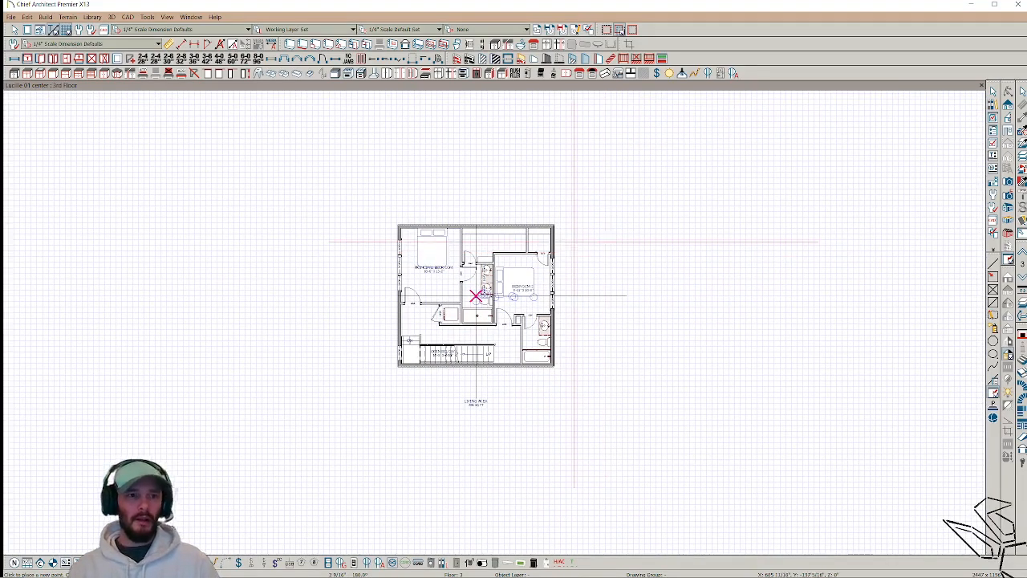
Step: Select the entire building on every floor by enclosing it with Edit Area (All Floors)
click(27, 17)
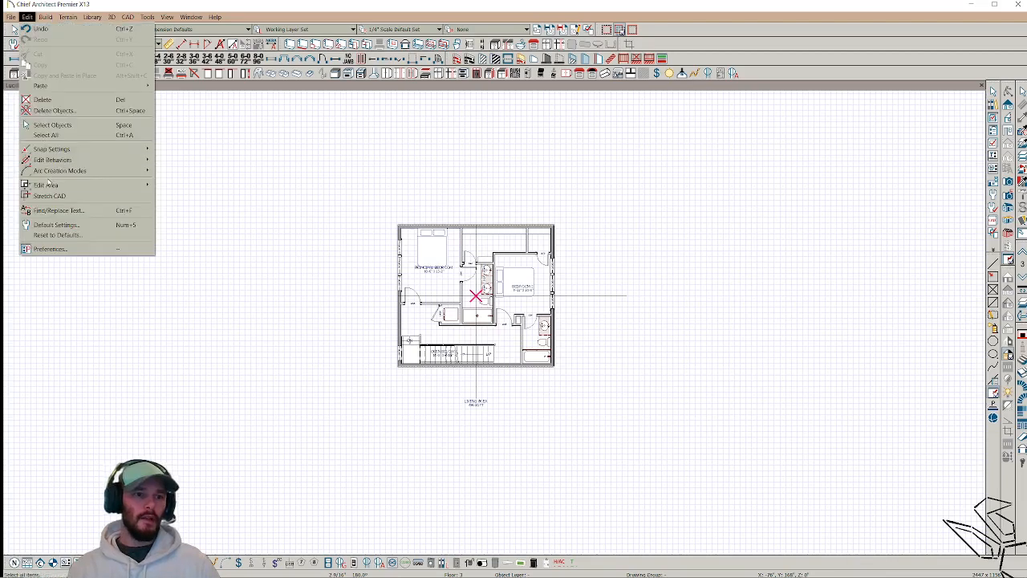
mouse_move(48, 187)
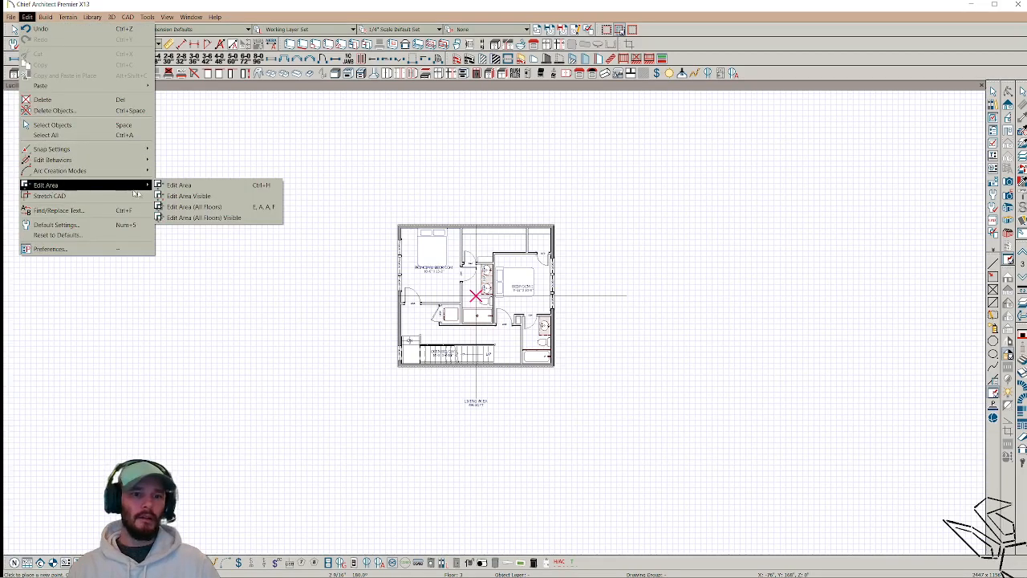
click(183, 209)
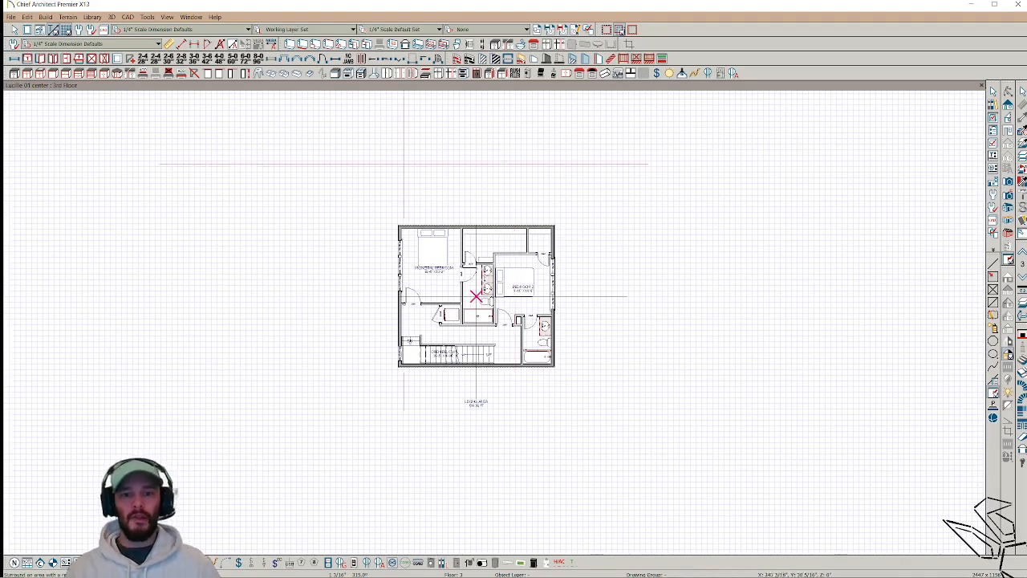
drag(263, 138, 723, 502)
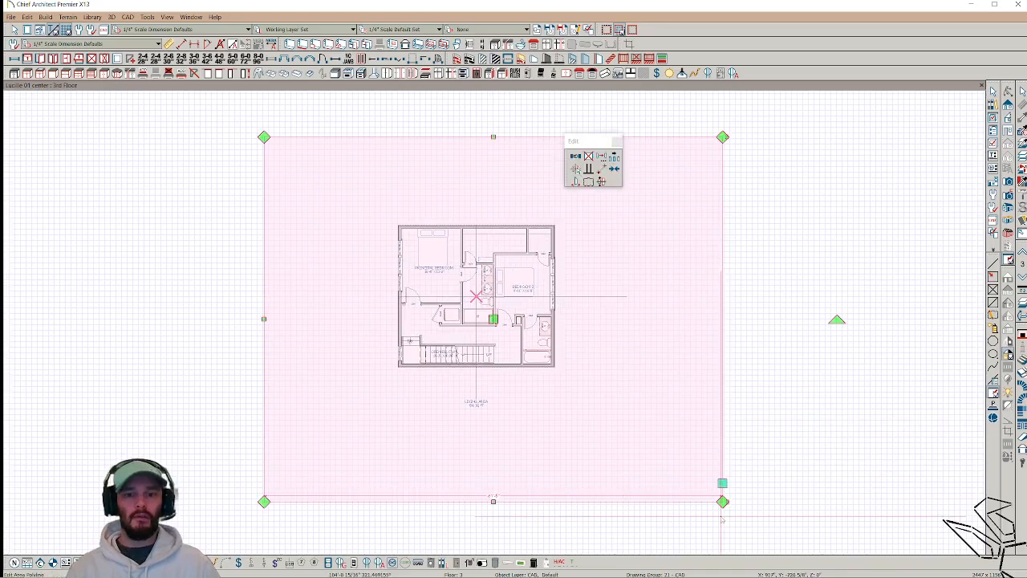
scroll(604, 367, down, 2)
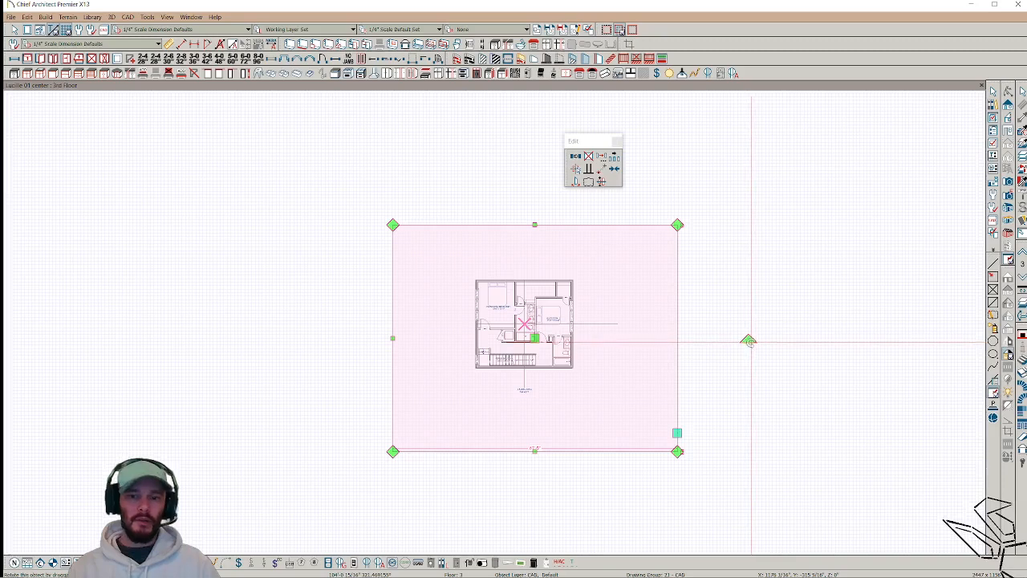
Step: Rotate the selected all-floors area by a relative angle of 270° about the object center and check the second floor
click(603, 158)
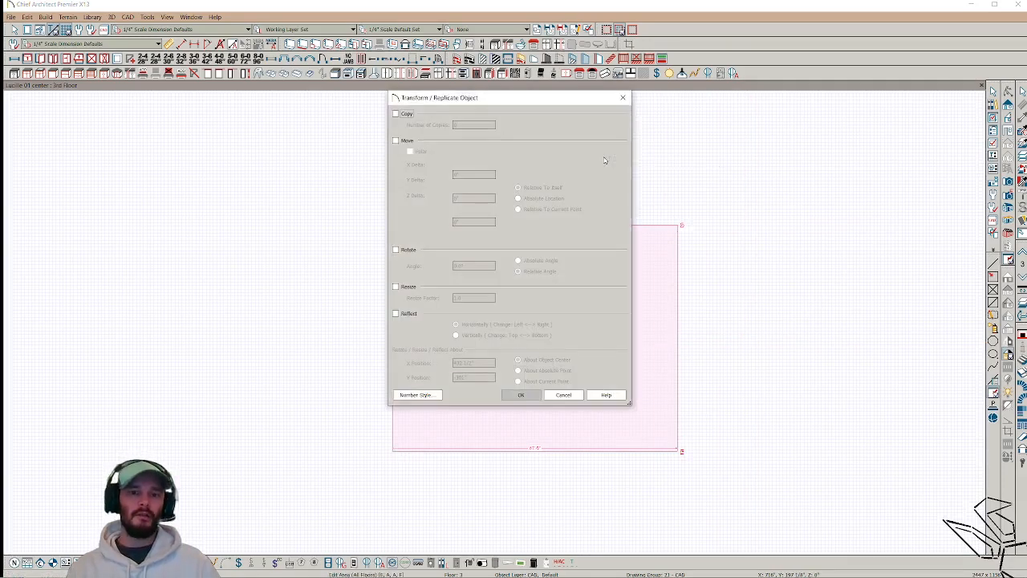
click(396, 249)
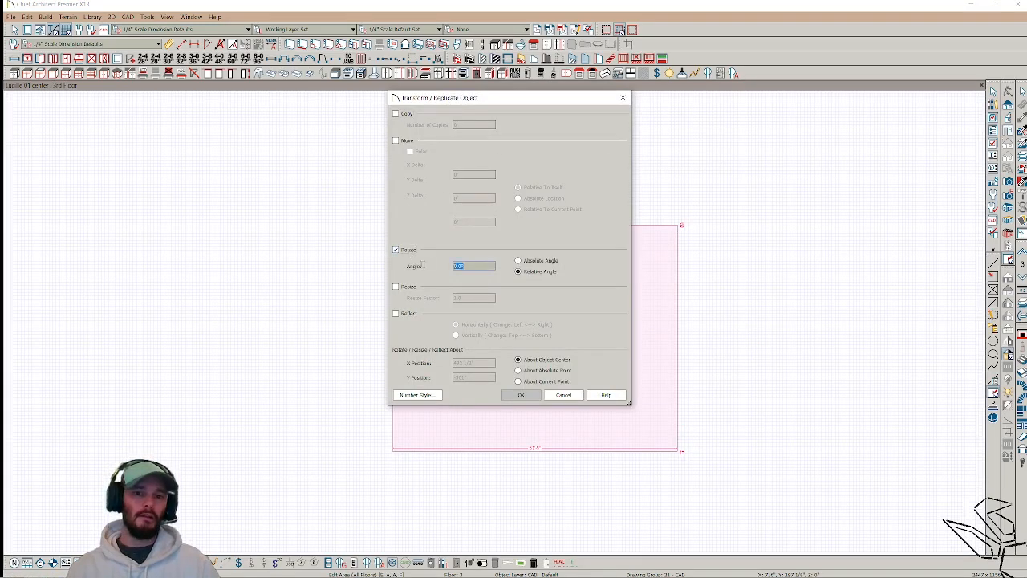
text(270)
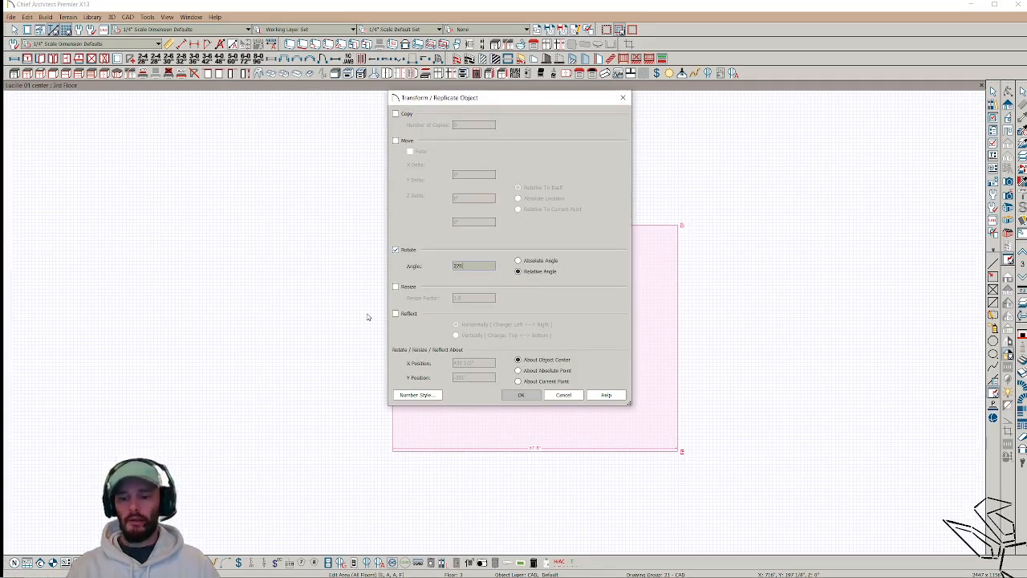
key(Return)
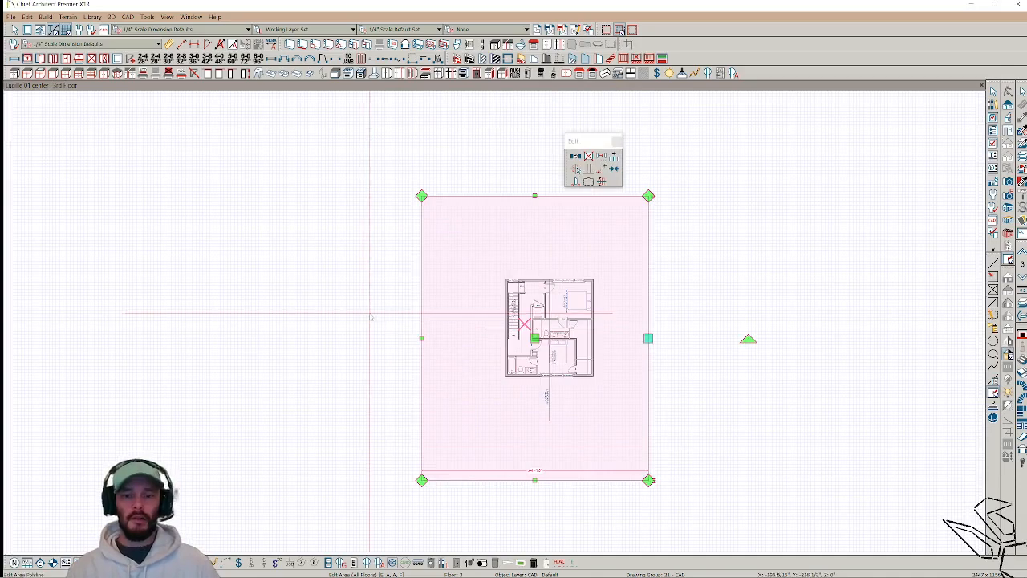
scroll(634, 281, up, 3)
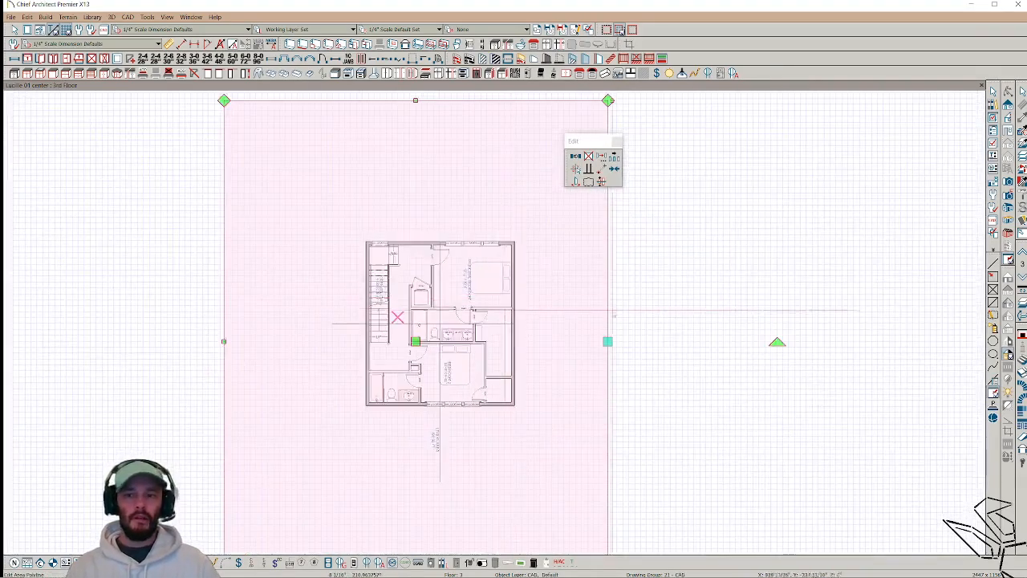
click(620, 29)
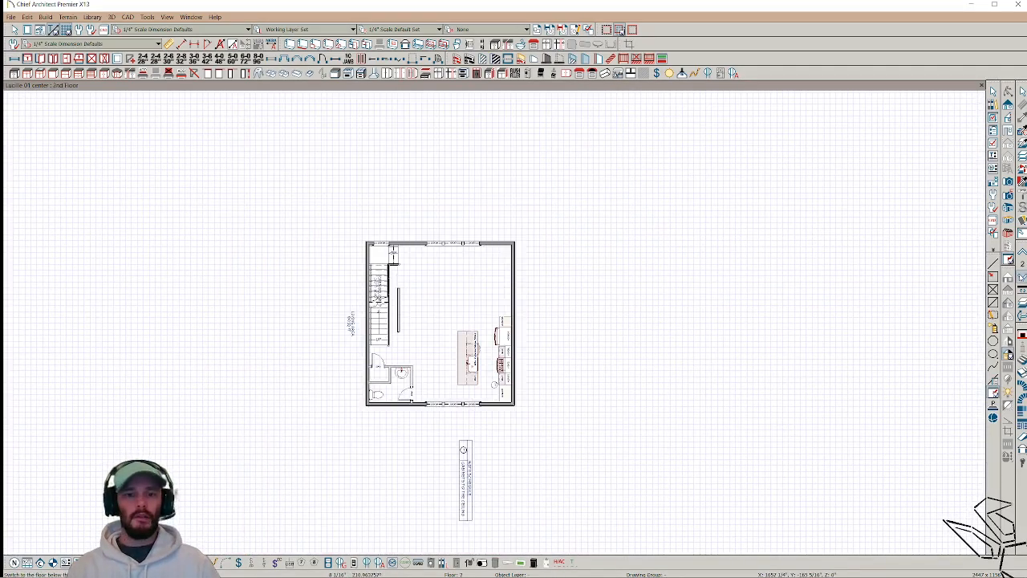
Step: Examine the rotated first floor, including the garage, entry and stair hall
click(620, 30)
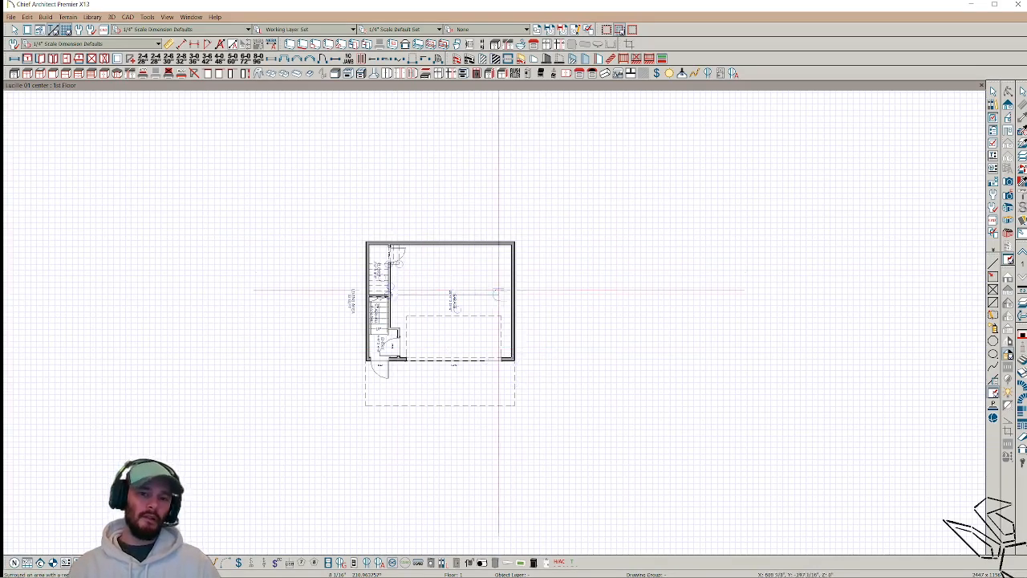
scroll(447, 287, down, 1)
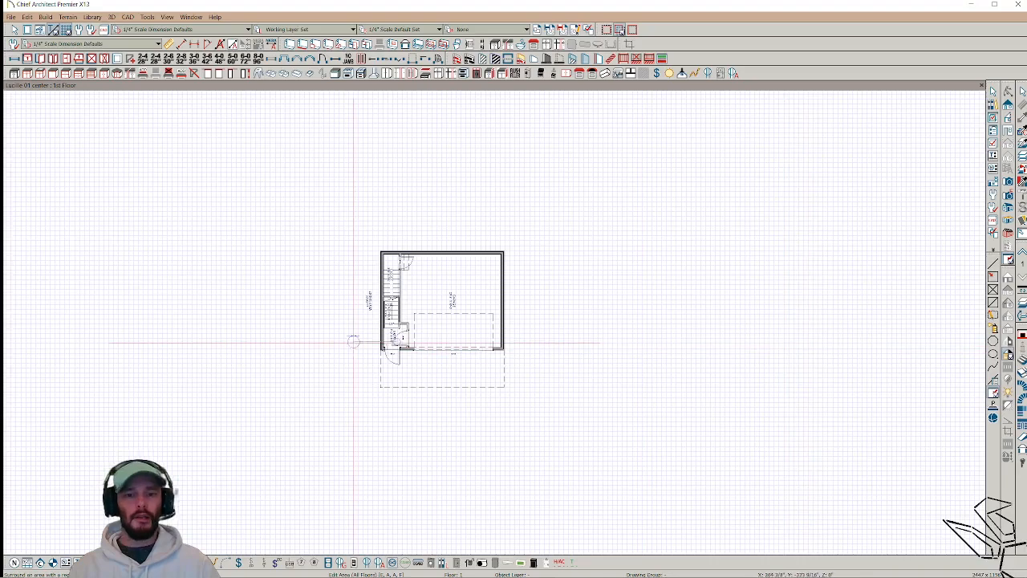
scroll(392, 312, up, 2)
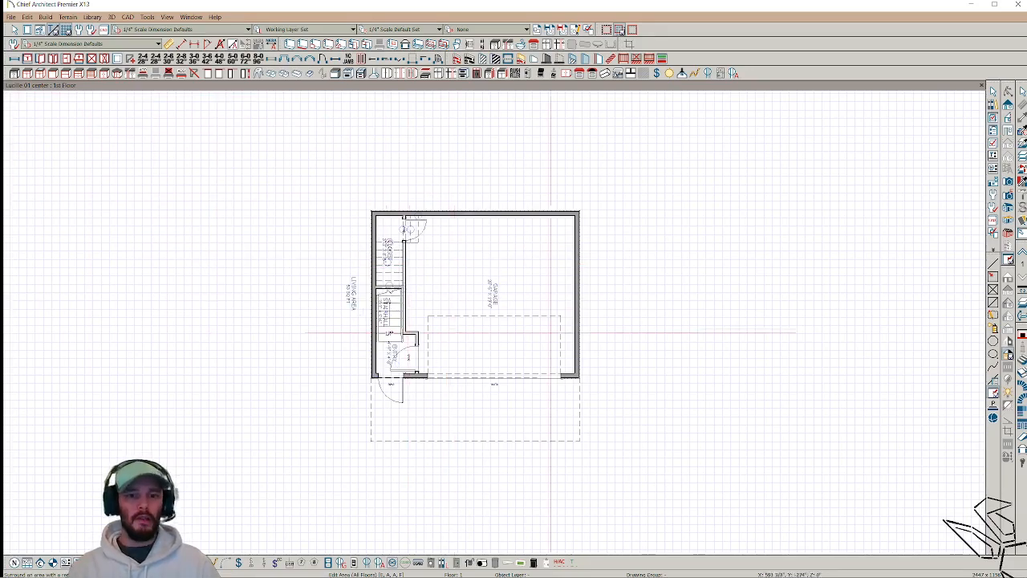
middle_drag(664, 287, 614, 313)
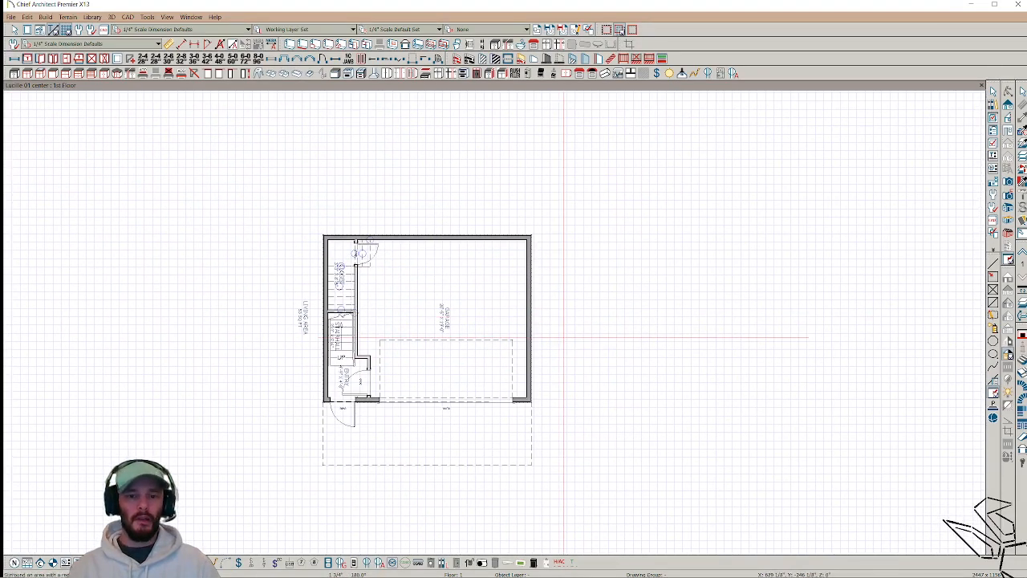
scroll(527, 361, up, 3)
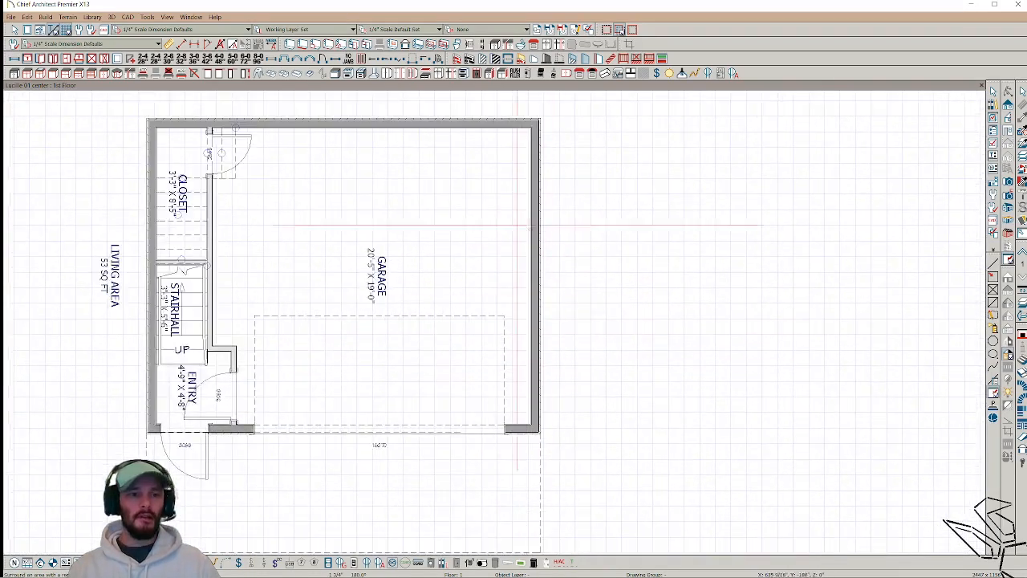
scroll(527, 226, down, 2)
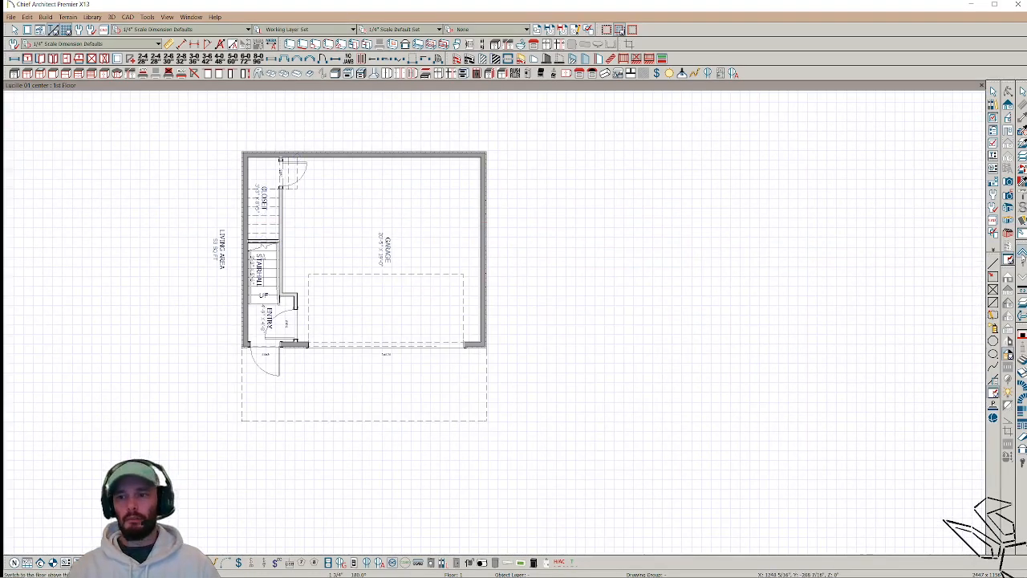
Step: Go up to the second floor and examine its exterior wall on the kitchen side up close
key(Page_Up)
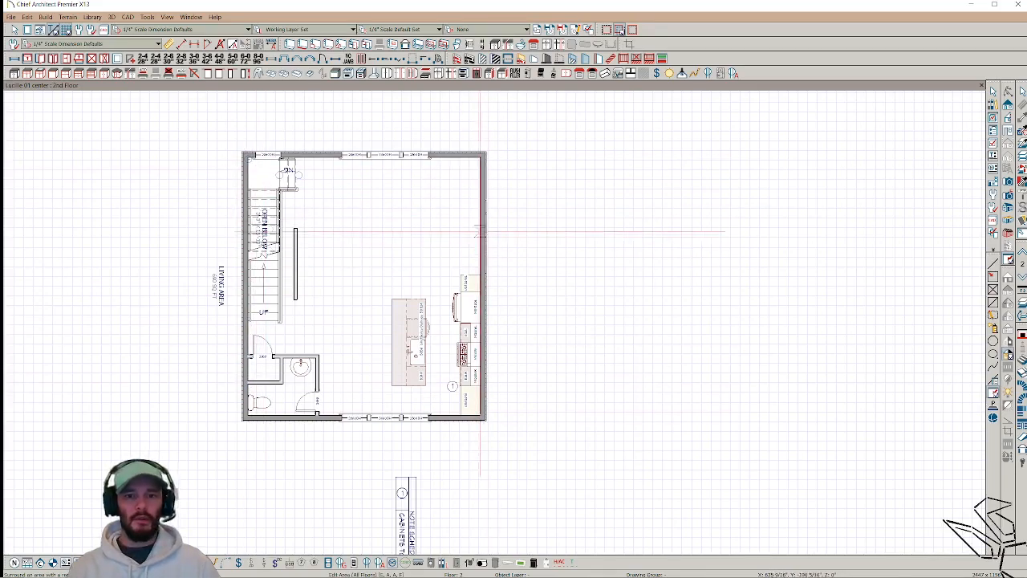
scroll(496, 234, up, 2)
middle_drag(501, 234, 522, 294)
scroll(505, 248, up, 1)
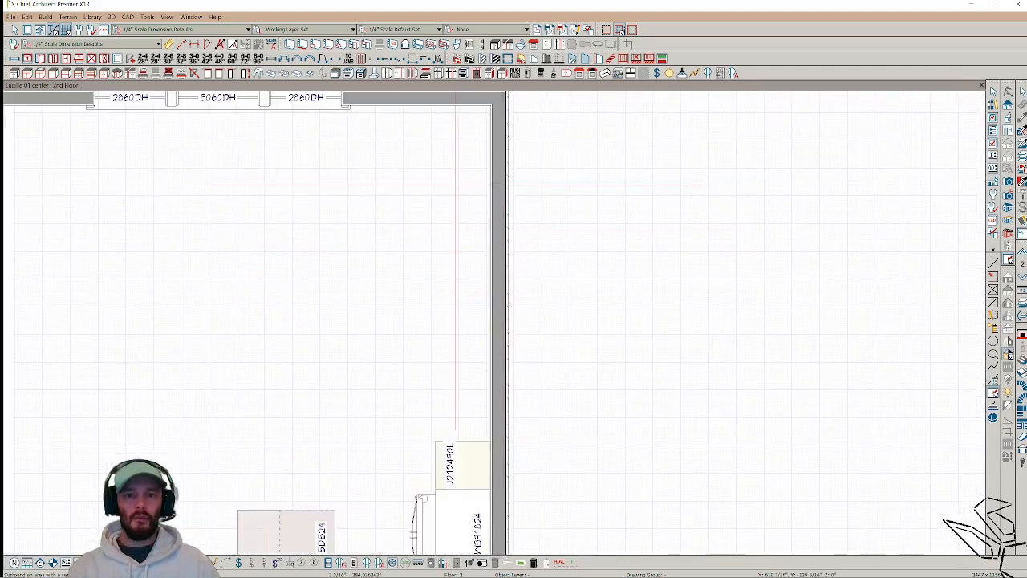
drag(503, 256, 504, 261)
scroll(503, 261, down, 2)
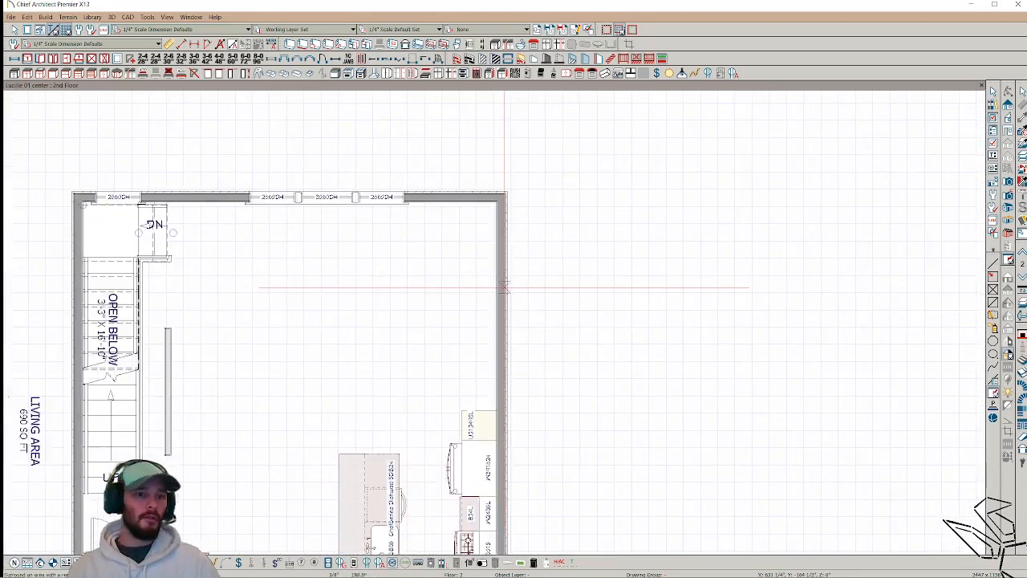
scroll(501, 286, down, 2)
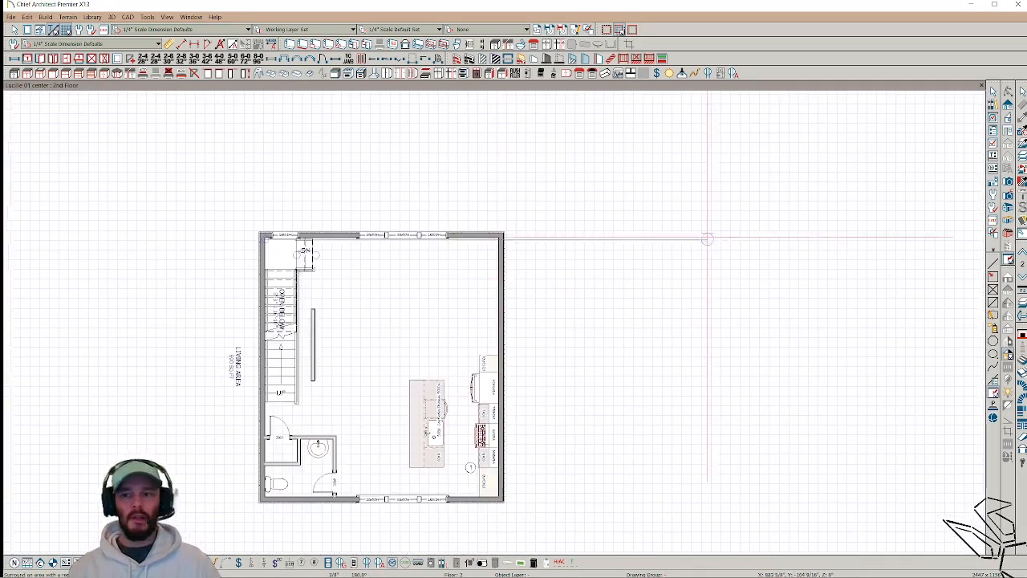
Step: Choose Wall, Party Wall in the library under User Catalog, RABS DESKTOP, Architectural, Wall Types, Interior
click(992, 105)
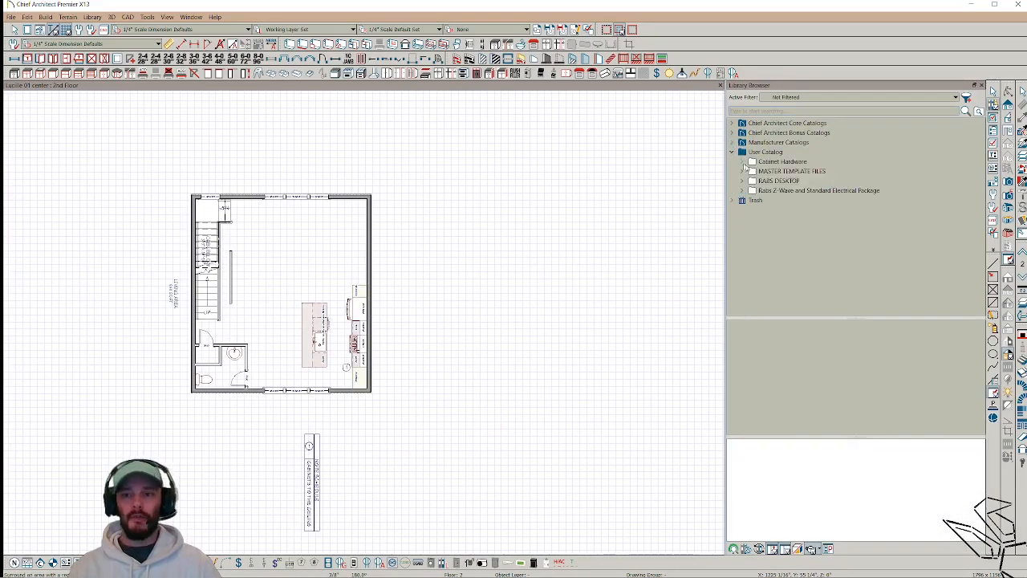
click(743, 182)
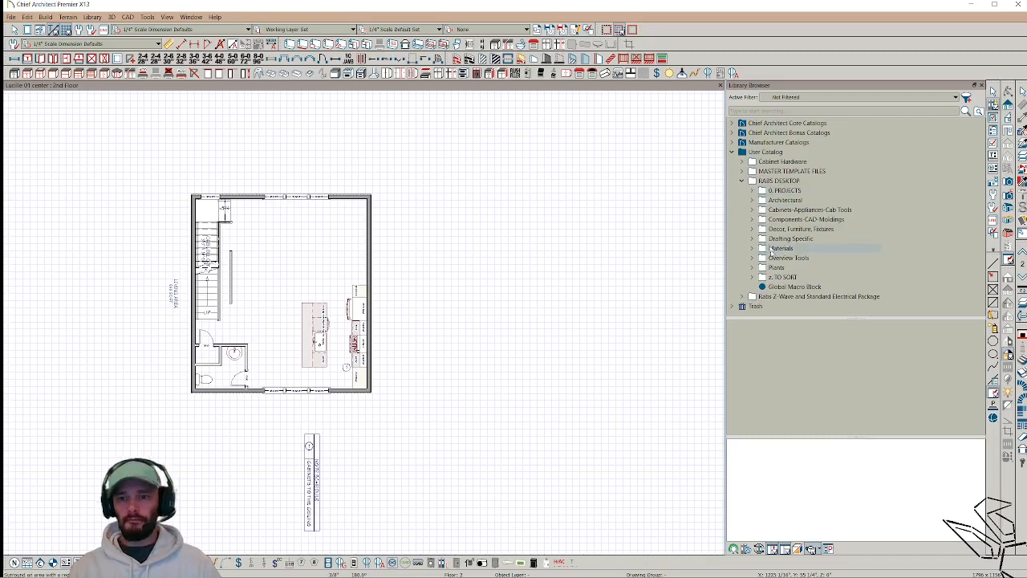
click(753, 199)
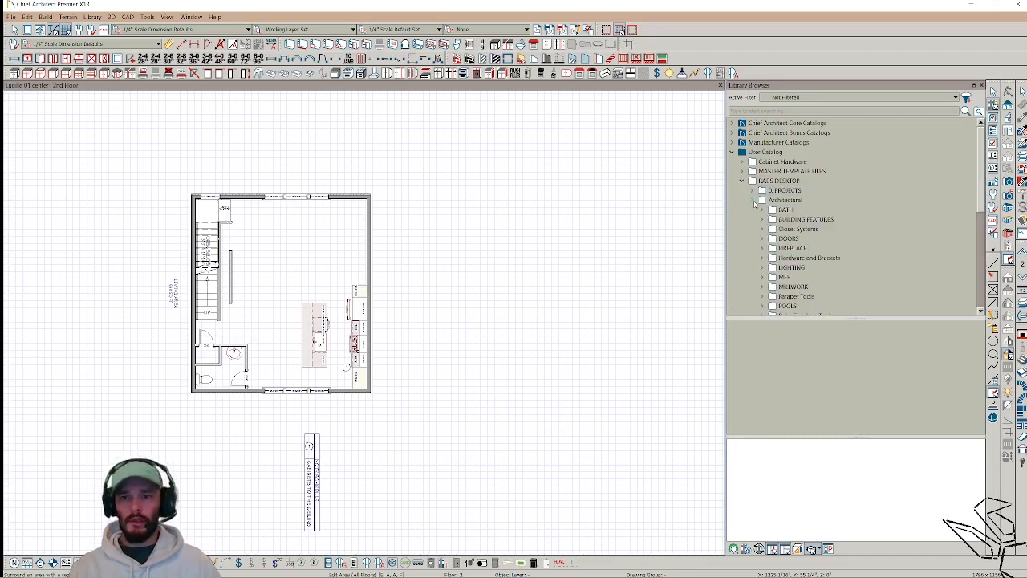
scroll(771, 239, down, 4)
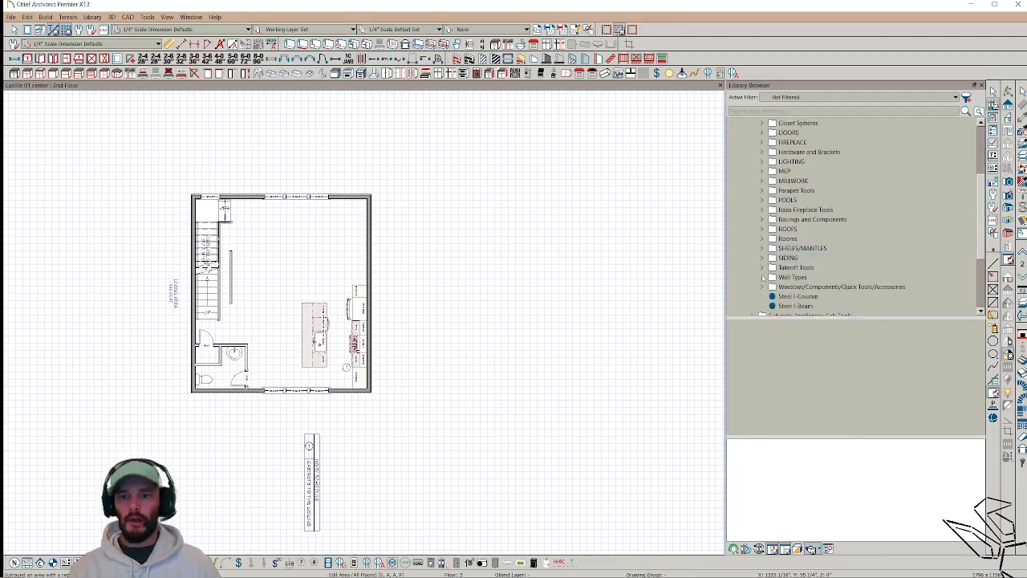
scroll(787, 253, down, 2)
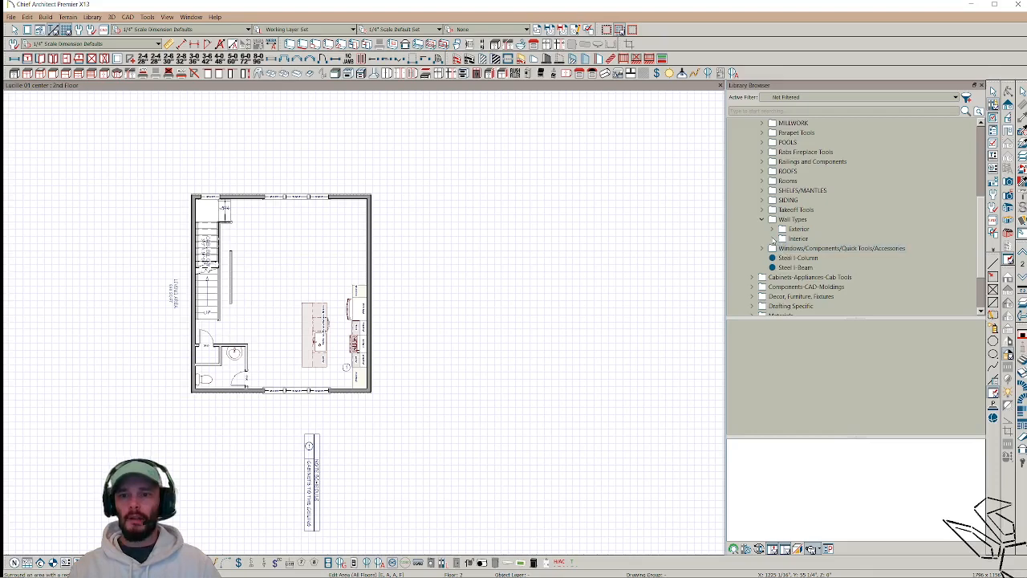
click(773, 239)
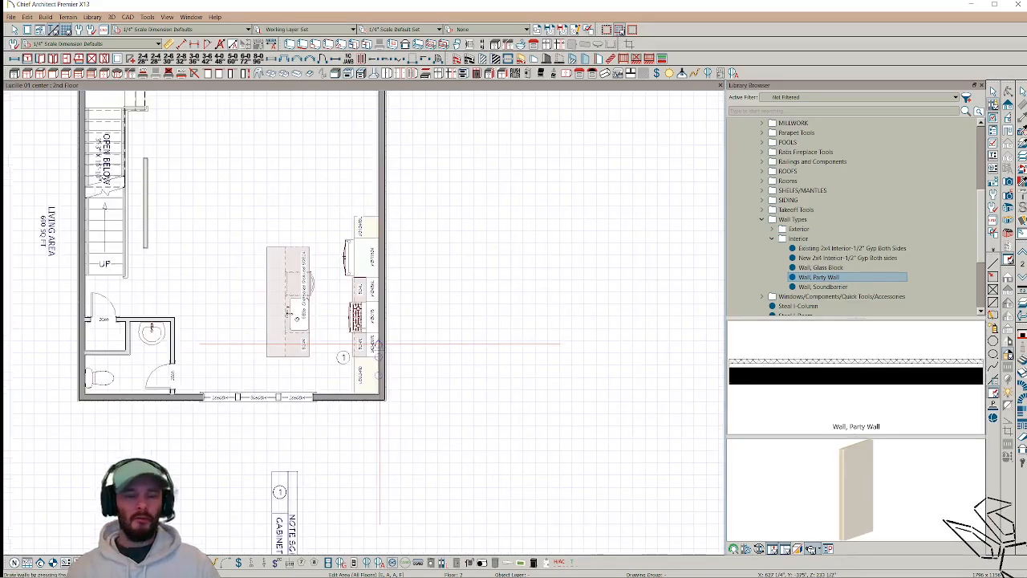
Step: Draw a freestanding vertical party wall about 7'-1" long, roughly 6'-3" outside the kitchen-side exterior wall
scroll(377, 343, up, 2)
middle_drag(486, 329, 506, 360)
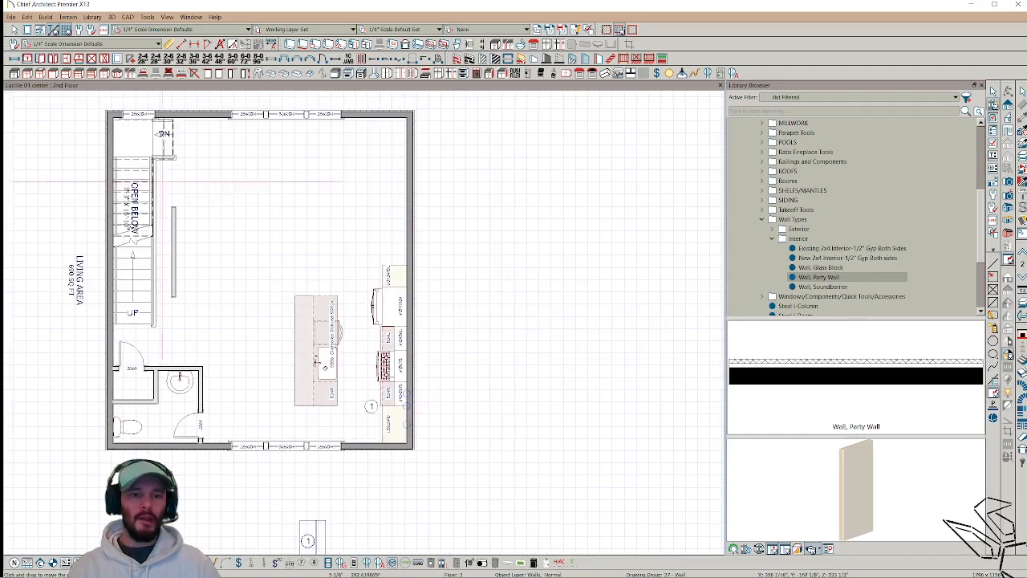
mouse_move(413, 230)
mouse_down()
mouse_move(414, 133)
mouse_move(413, 221)
mouse_move(424, 221)
mouse_up()
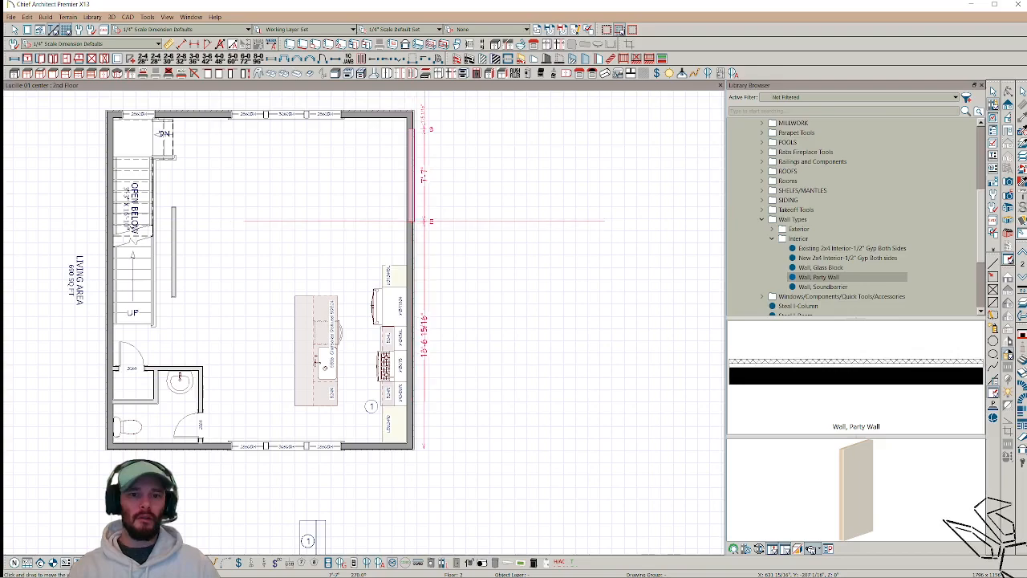
scroll(490, 210, up, 2)
drag(495, 167, 495, 299)
scroll(503, 233, up, 5)
middle_drag(503, 232, 504, 296)
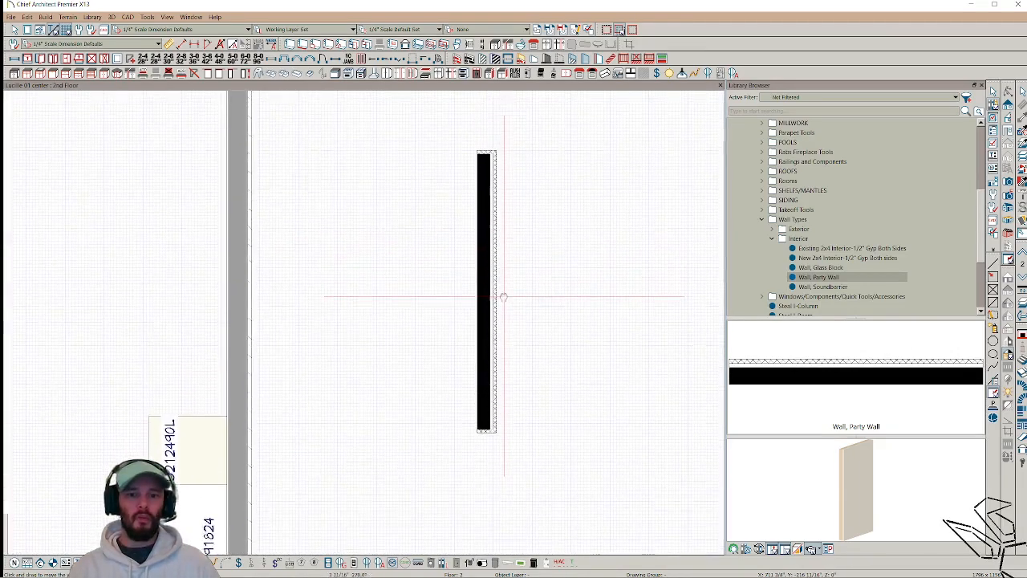
scroll(500, 303, up, 1)
Step: Measure the thickness of the party wall's solid black layer with a temporary line across it, without keeping the line
click(495, 310)
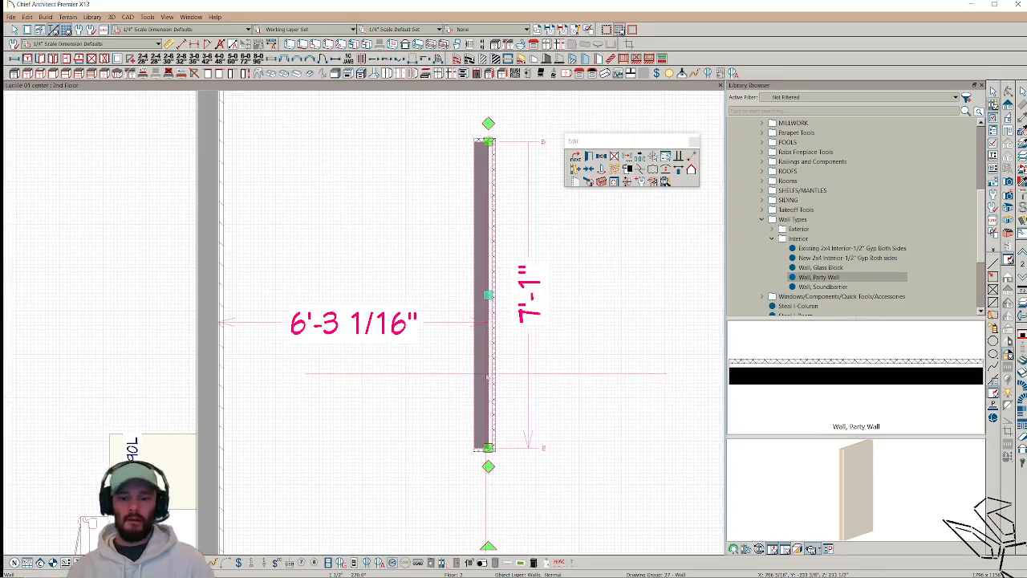
key(Escape)
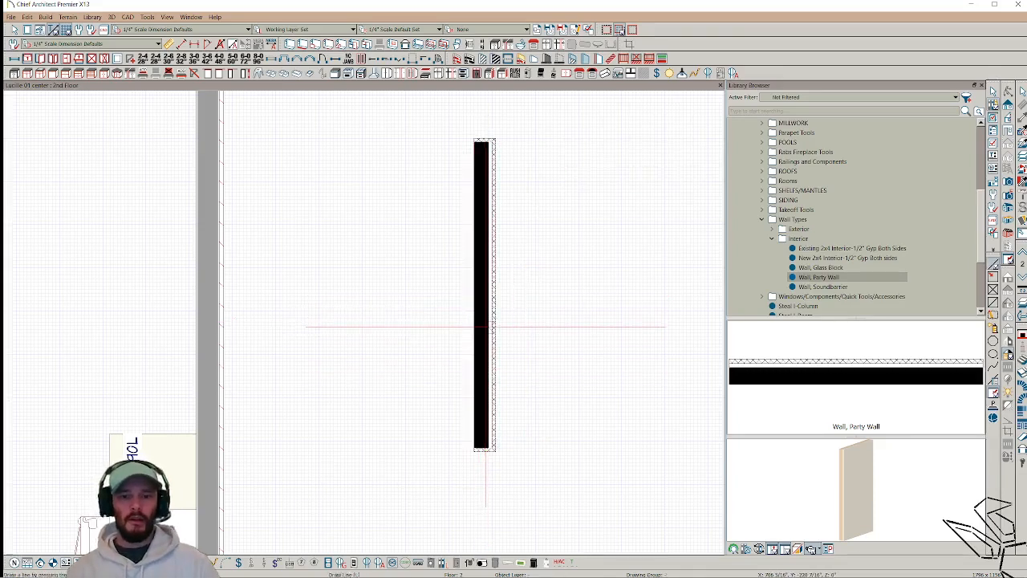
mouse_move(486, 328)
mouse_down()
mouse_move(340, 291)
mouse_move(218, 243)
mouse_move(425, 227)
mouse_move(327, 331)
mouse_move(470, 328)
mouse_up()
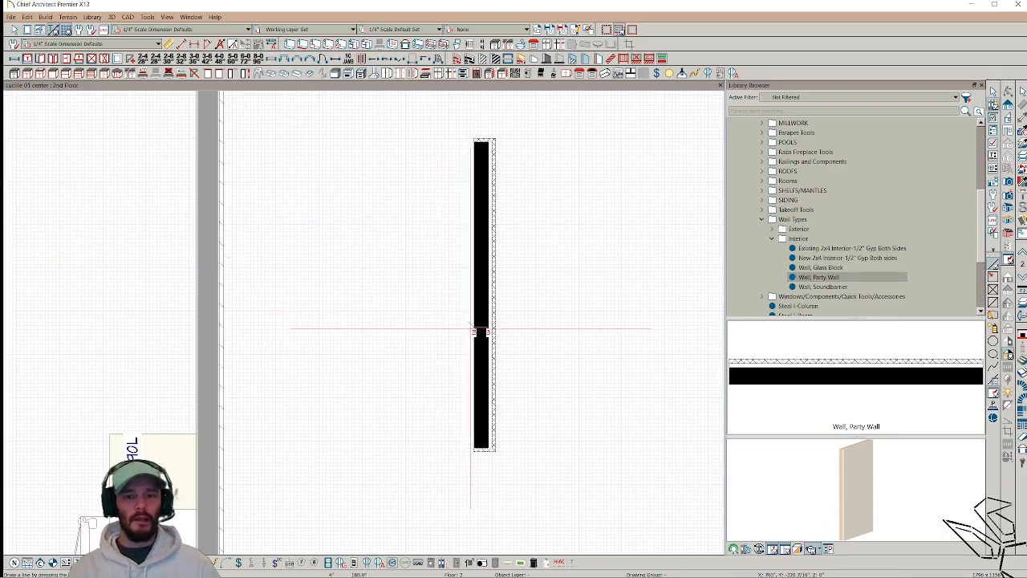
key(Tab)
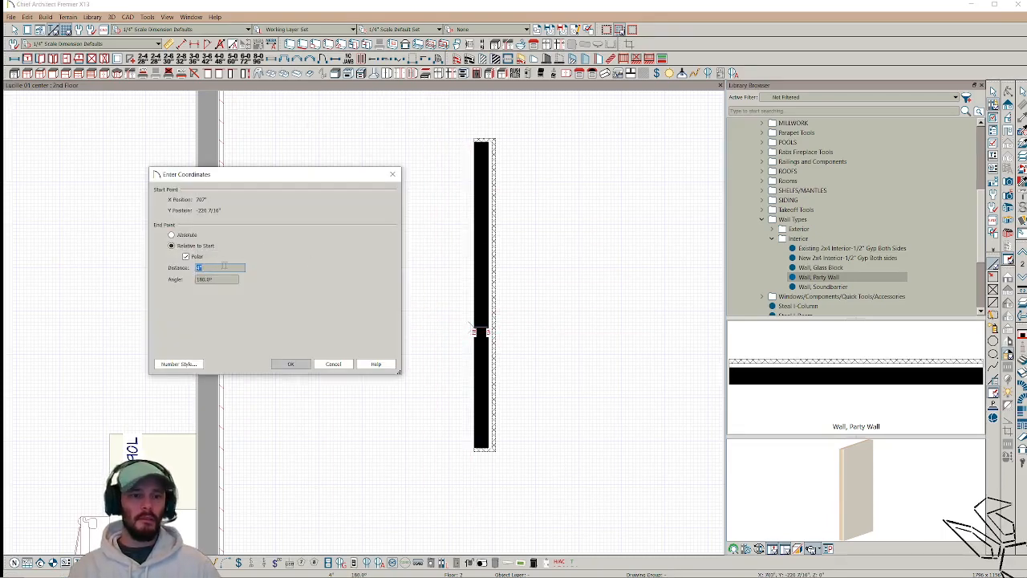
click(335, 364)
scroll(481, 321, down, 3)
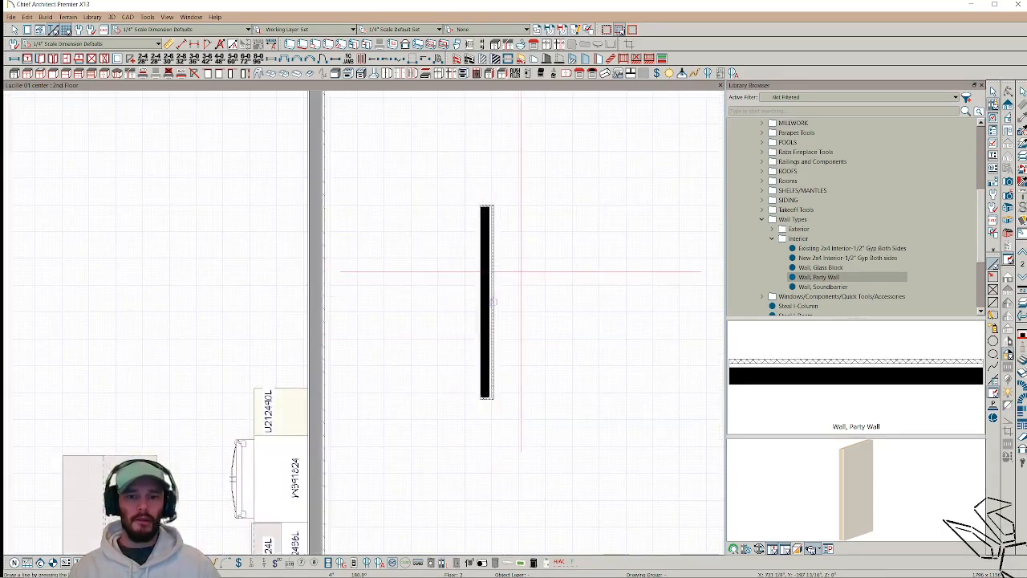
Step: Select the freestanding party wall and compare it with the building's kitchen-side exterior wall
middle_drag(520, 272, 483, 291)
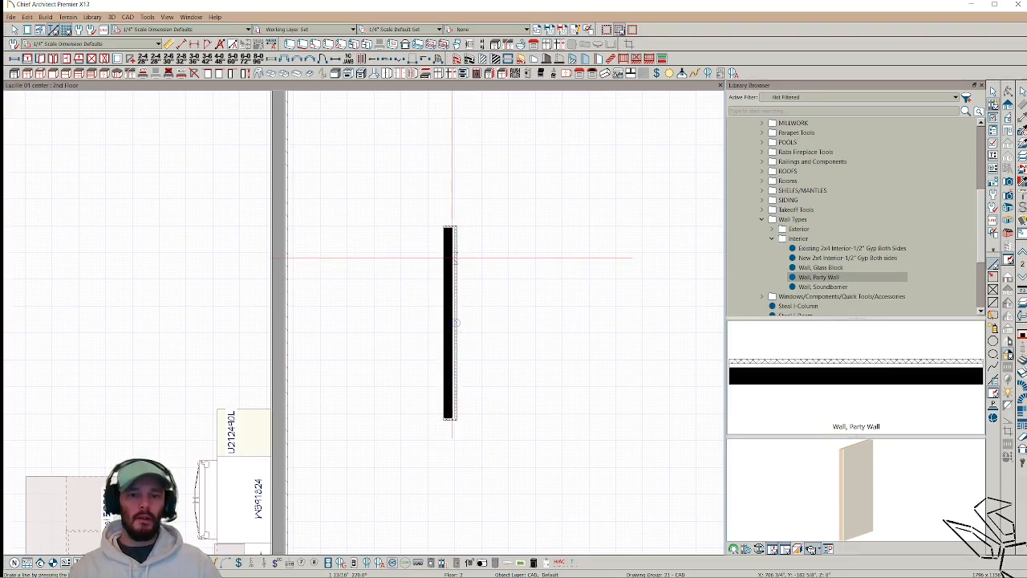
click(454, 287)
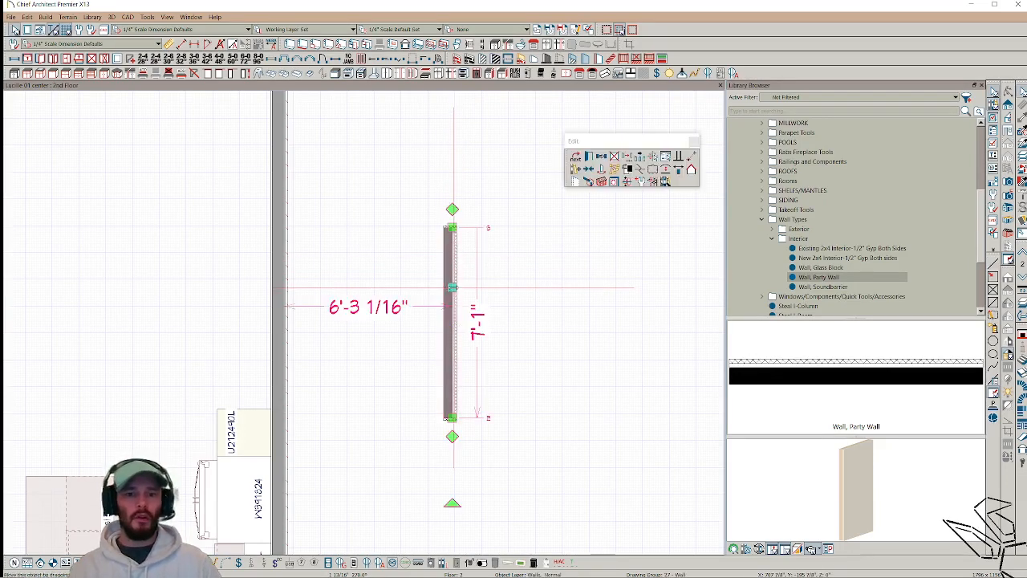
scroll(452, 273, down, 4)
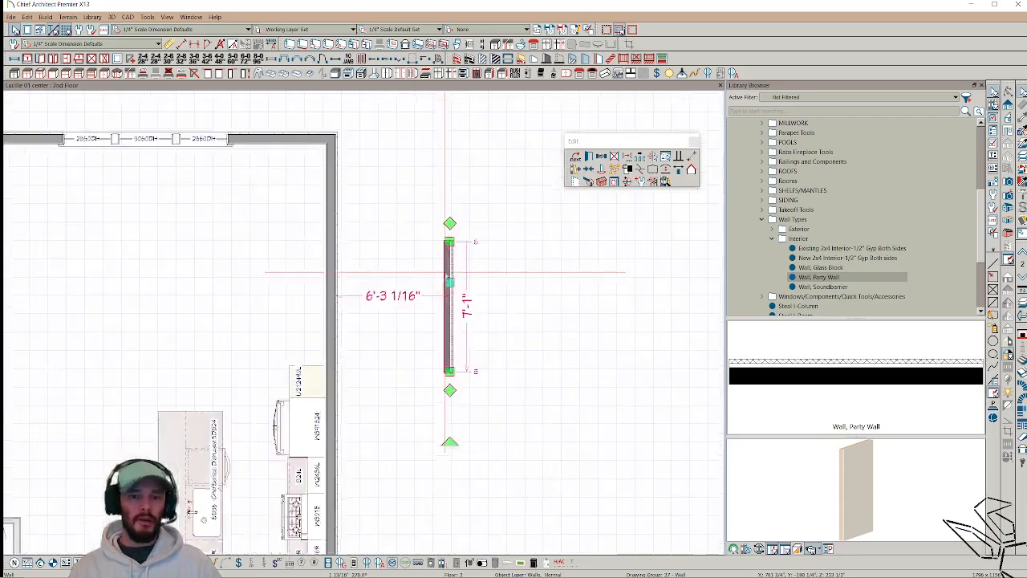
scroll(473, 269, down, 2)
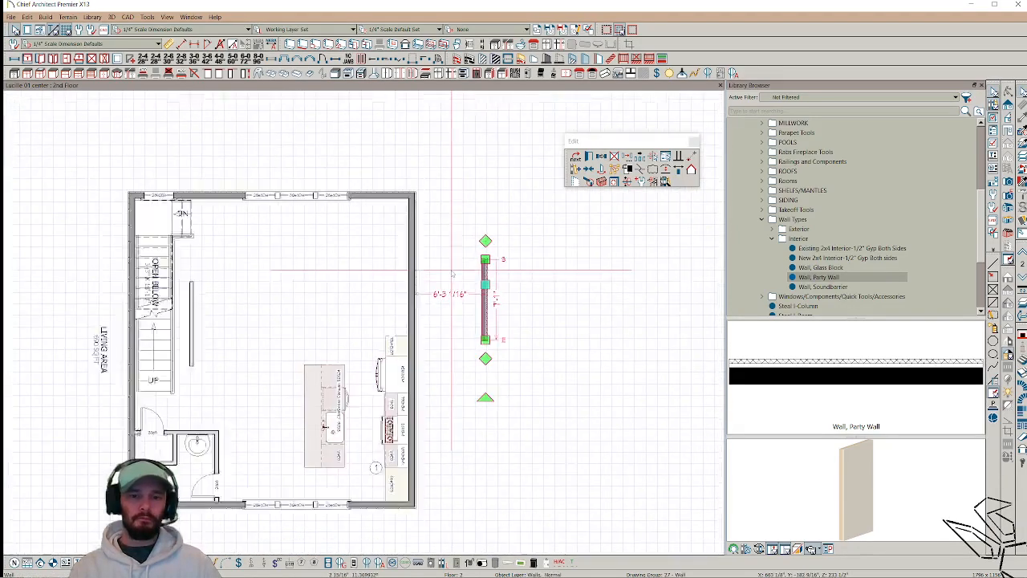
scroll(433, 277, up, 5)
scroll(449, 265, down, 3)
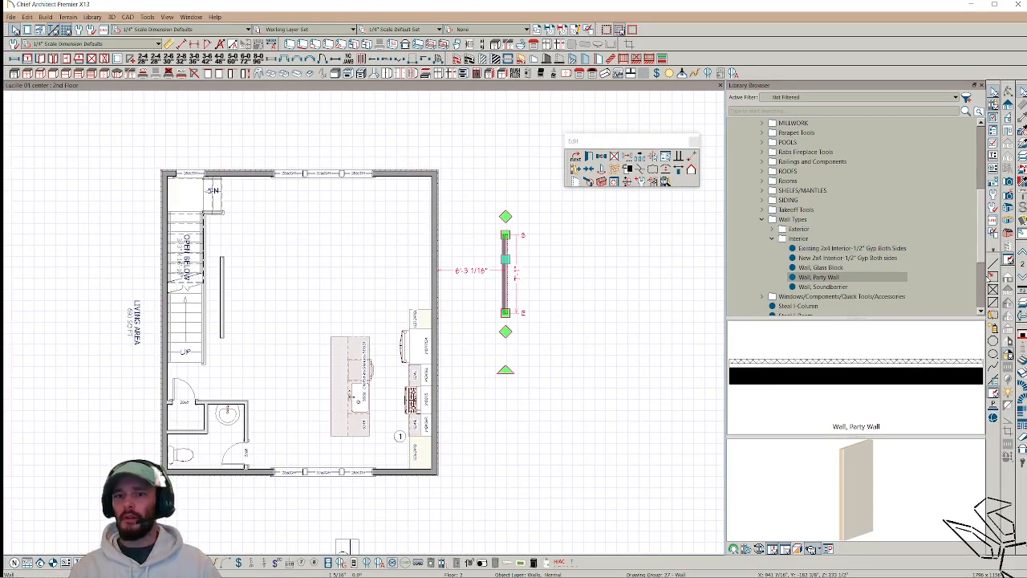
Step: Draw a rectangle along the inner faces of the second floor's exterior walls and inspect its kitchen-side edge
click(989, 275)
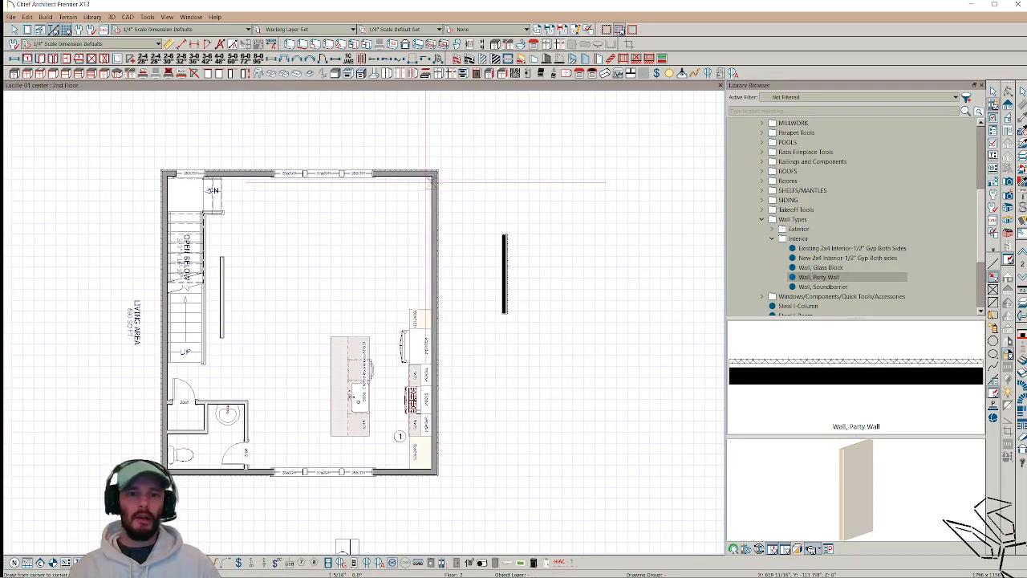
drag(428, 178, 166, 464)
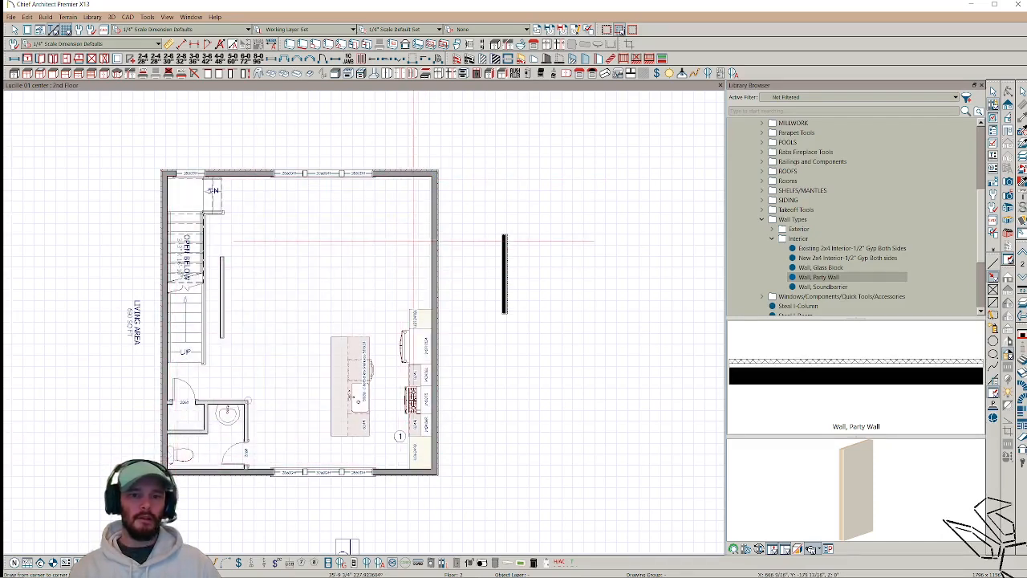
click(429, 229)
scroll(434, 223, up, 2)
scroll(437, 228, up, 1)
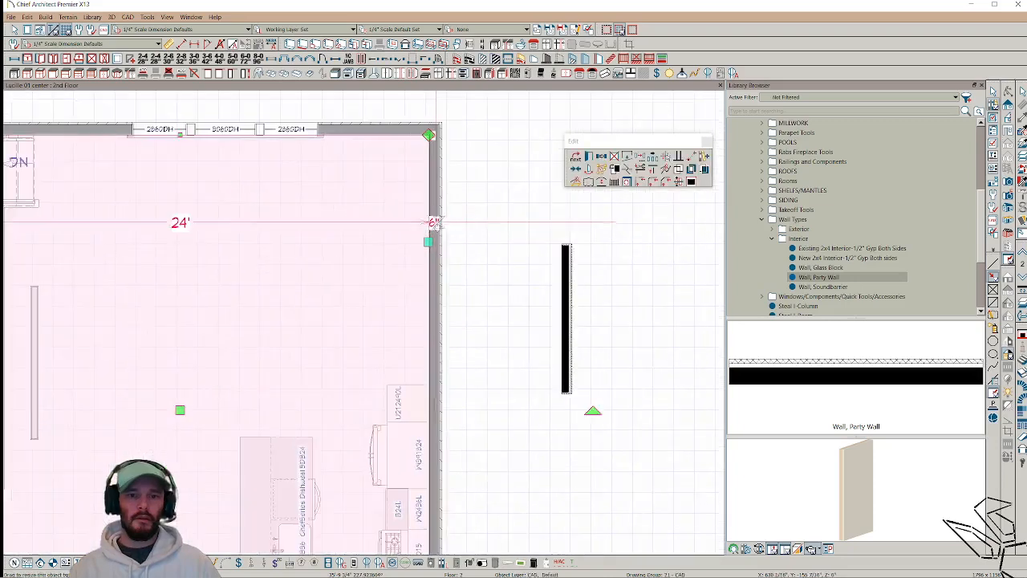
scroll(425, 237, up, 1)
scroll(405, 247, down, 2)
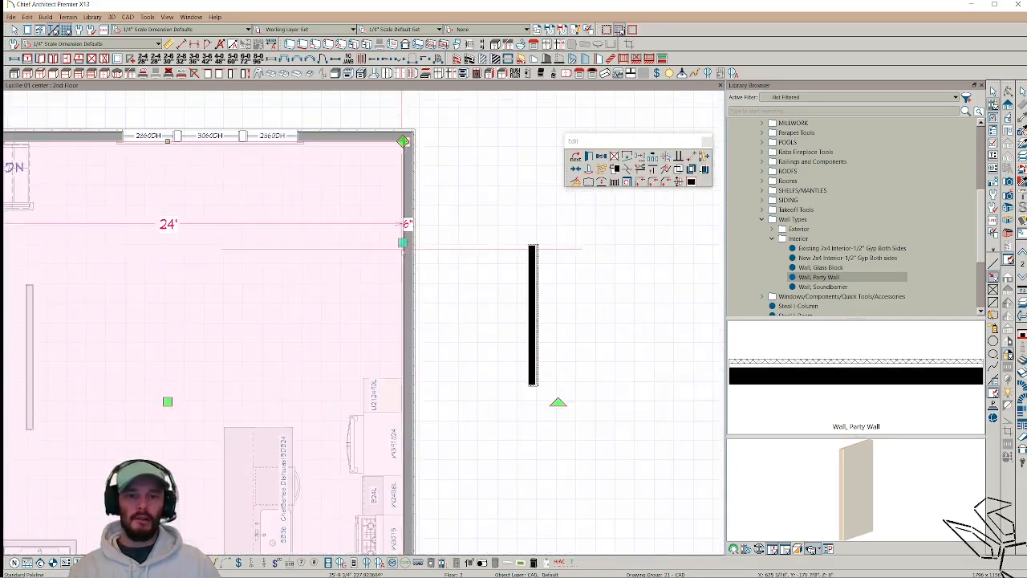
Step: Move the rectangle's kitchen-side edge 4" outward into the exterior wall
middle_drag(464, 213, 479, 252)
drag(421, 273, 617, 271)
key(Tab)
key(Return)
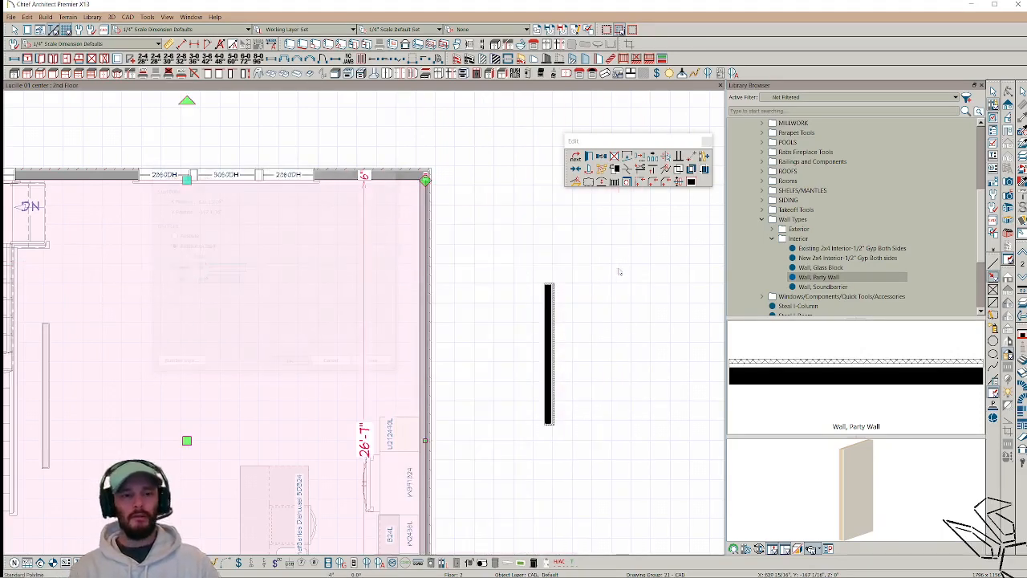
scroll(619, 270, down, 4)
middle_drag(323, 298, 342, 296)
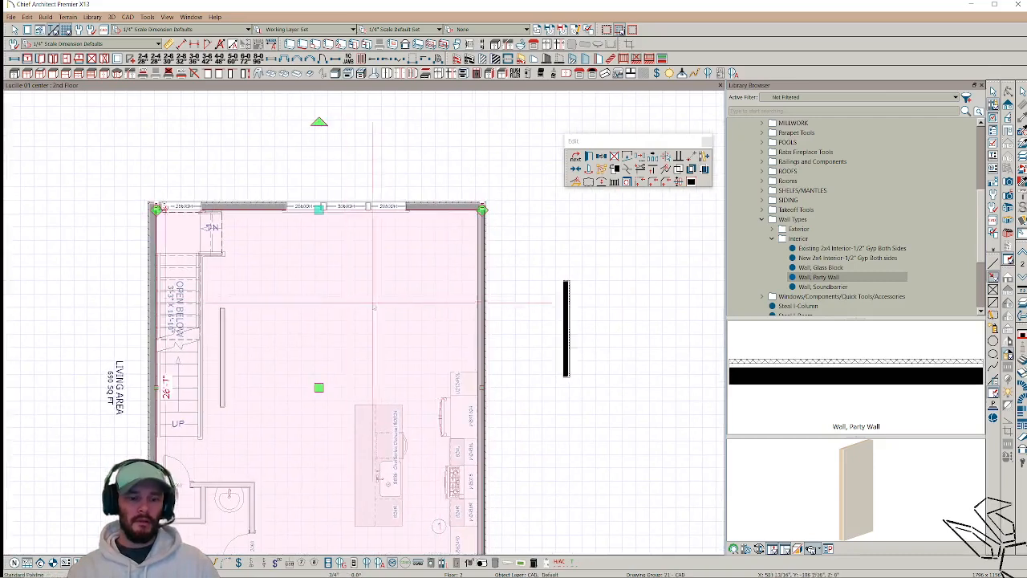
Step: Undo the kitchen-side edge move, discarding a further trial move and a deletion of the rectangle
key(ctrl+z)
click(473, 278)
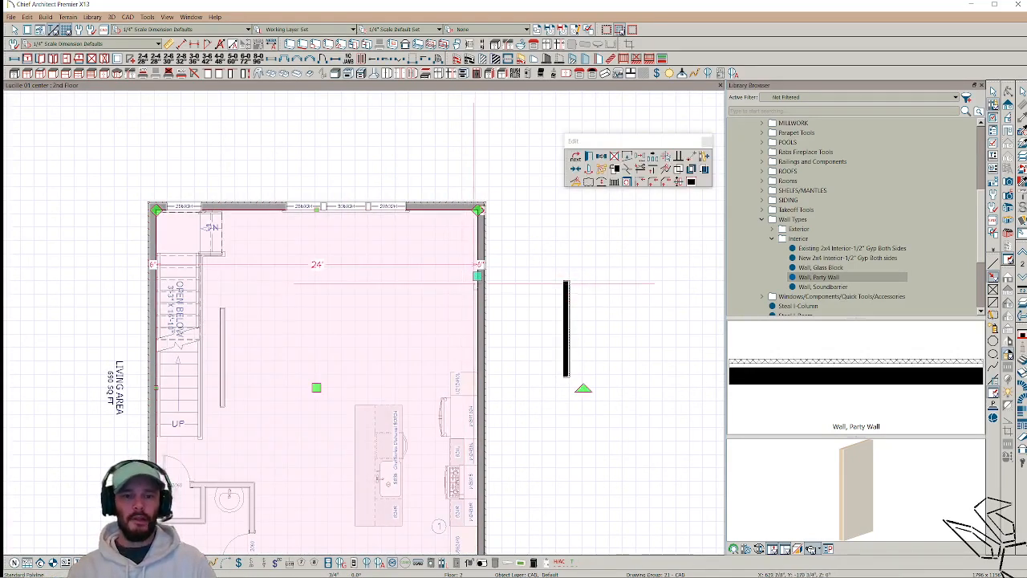
drag(477, 276, 582, 273)
key(ctrl+z)
key(Delete)
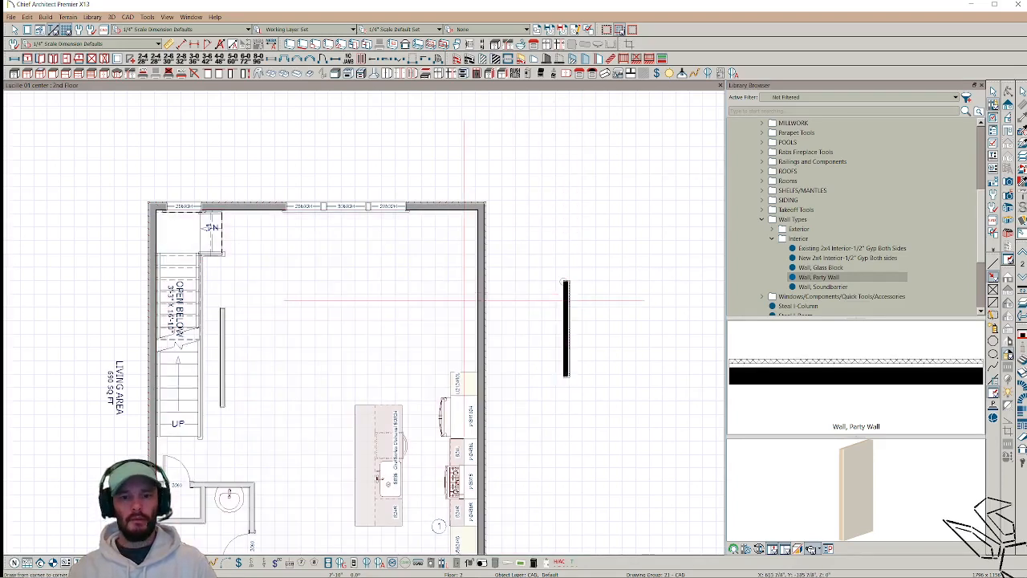
key(ctrl+z)
Step: Move the rectangle's kitchen-side and stair-side edges each 4" outward into the exterior walls
drag(478, 294, 532, 295)
key(Tab)
text(4)
key(Return)
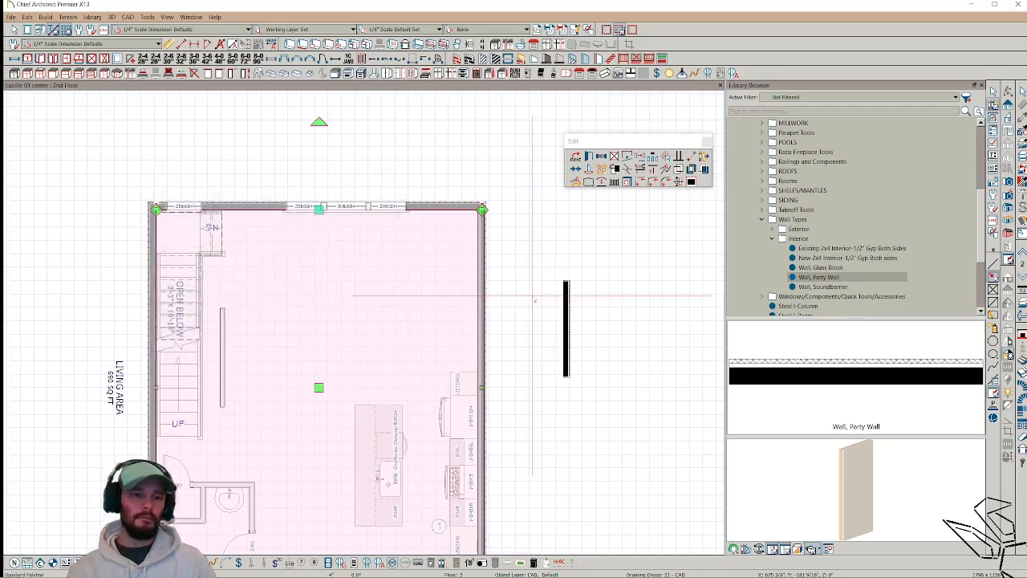
drag(155, 387, 106, 387)
key(Tab)
key(Return)
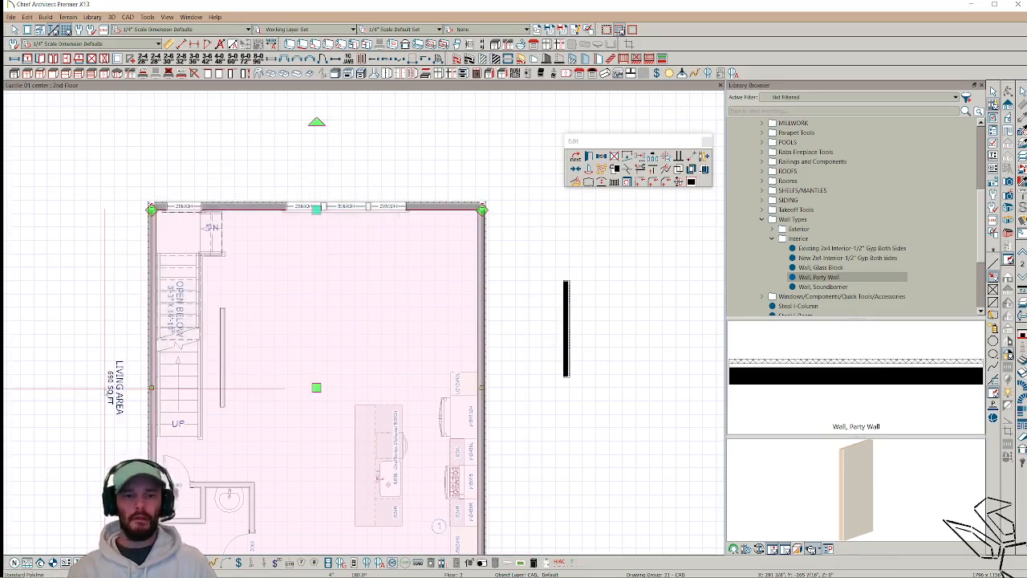
scroll(510, 295, down, 3)
middle_drag(510, 296, 570, 283)
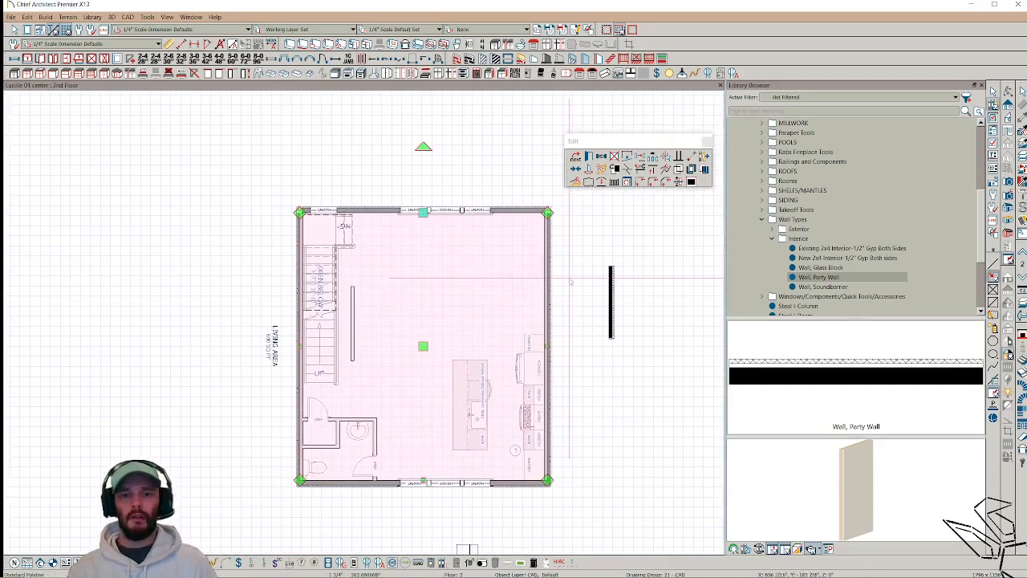
scroll(571, 277, up, 1)
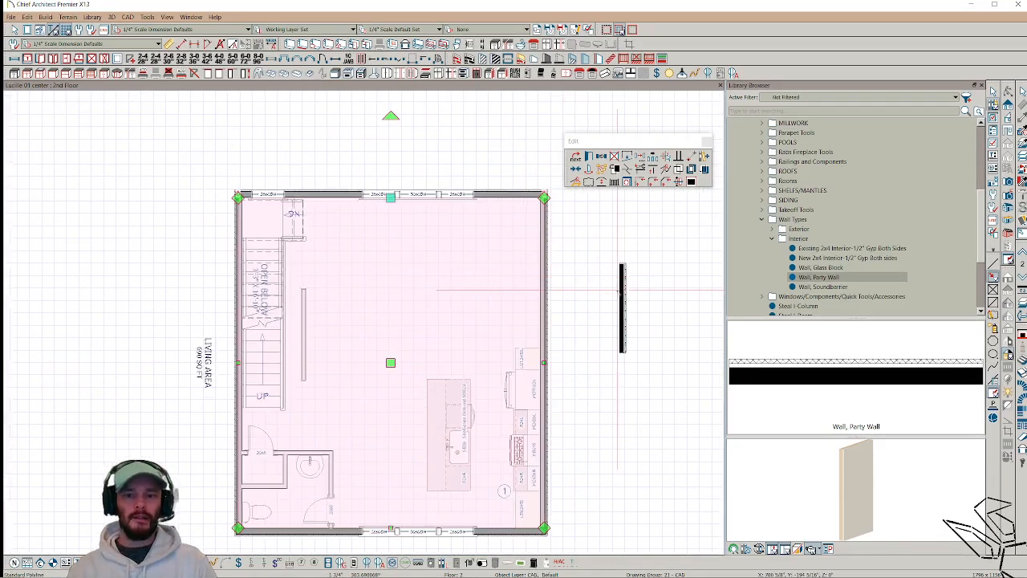
Step: Draw a Wall, Party Wall along the kitchen-side exterior wall and shift it 1 9/16" toward the interior
click(836, 277)
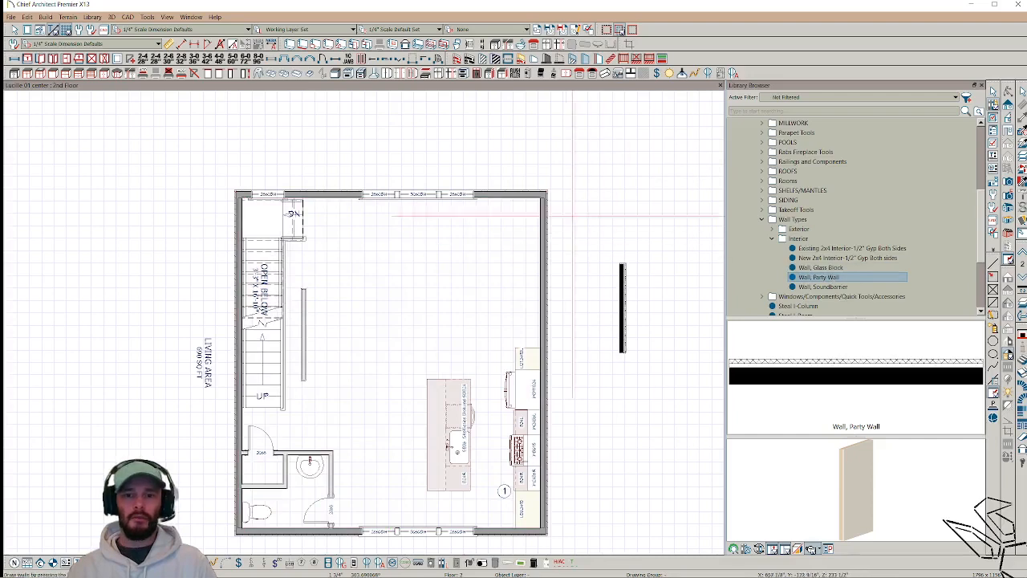
drag(548, 195, 548, 531)
scroll(554, 329, up, 4)
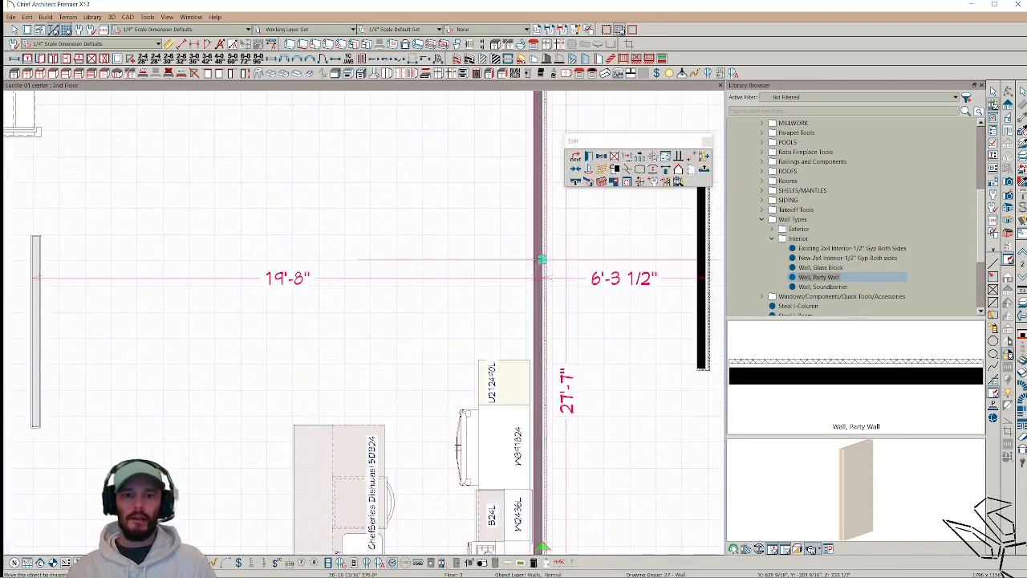
scroll(541, 259, up, 1)
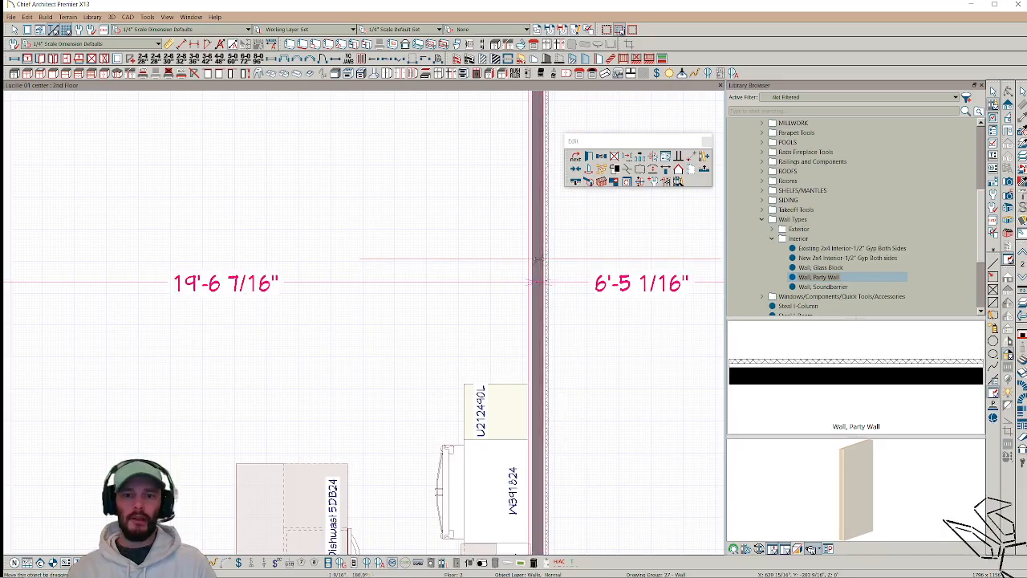
scroll(497, 259, down, 6)
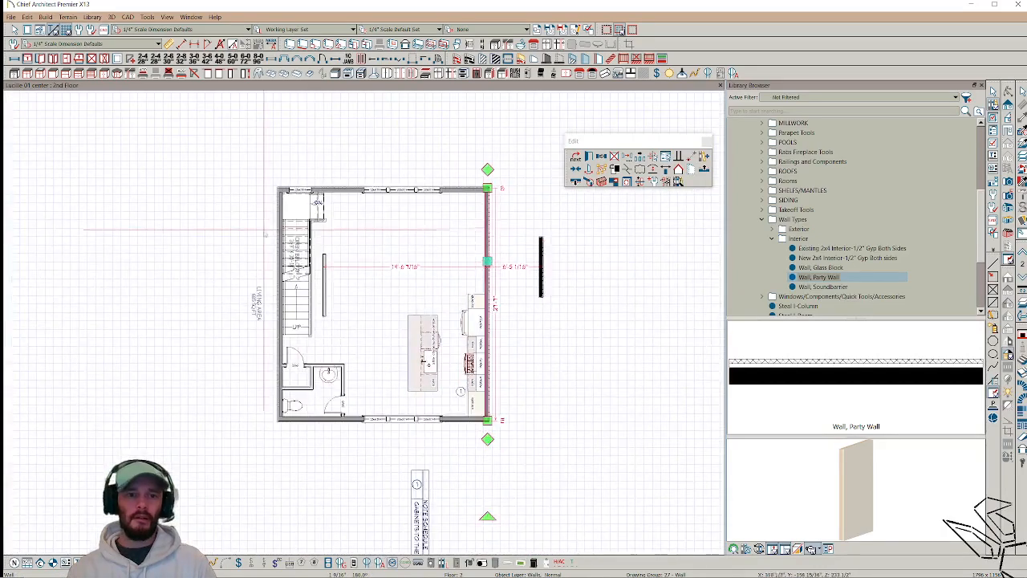
scroll(265, 234, up, 3)
scroll(309, 222, down, 3)
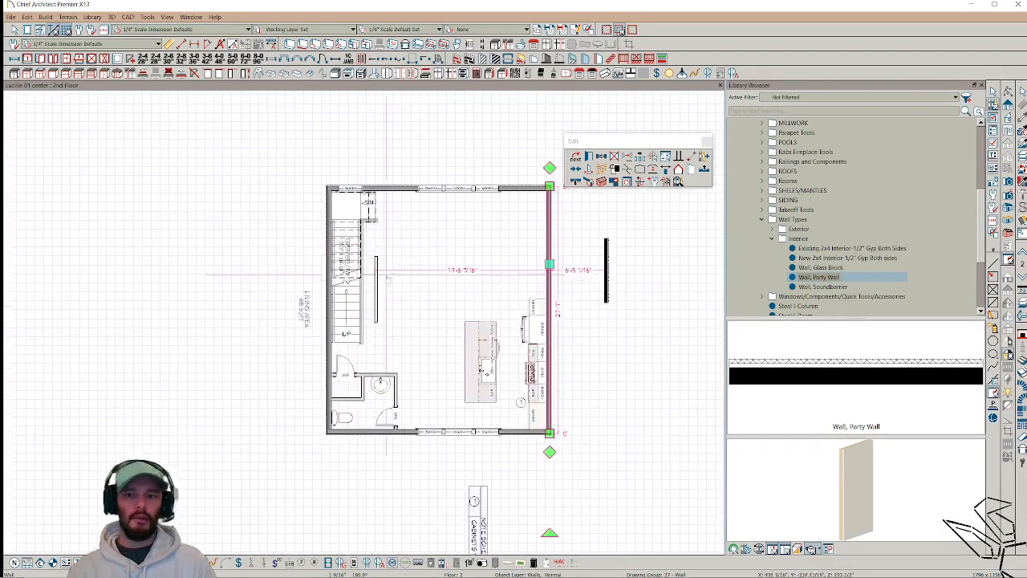
Step: Draw a matching Wall, Party Wall along the full stair-side exterior wall and align it with that wall
click(820, 276)
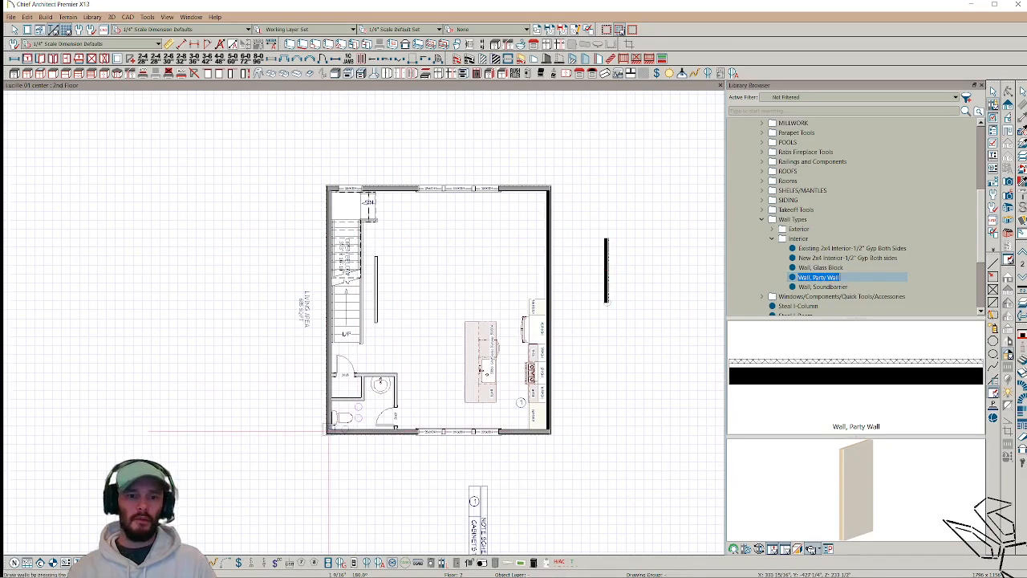
mouse_move(329, 401)
mouse_down()
mouse_move(331, 199)
mouse_move(333, 211)
mouse_up()
scroll(331, 201, up, 3)
click(328, 210)
scroll(373, 241, down, 5)
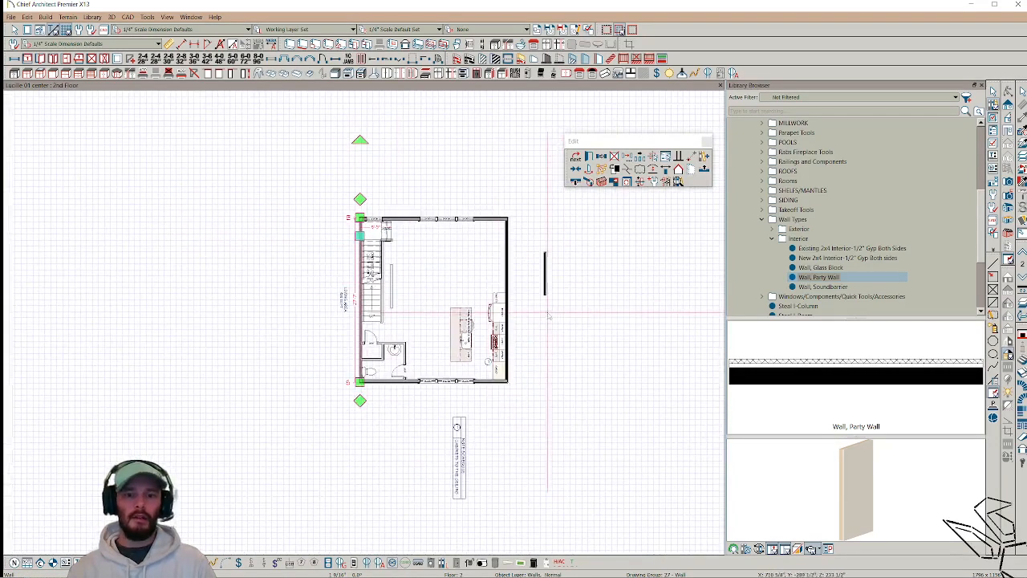
Step: Delete the freestanding sample party wall outside the building's kitchen side
scroll(417, 281, up, 3)
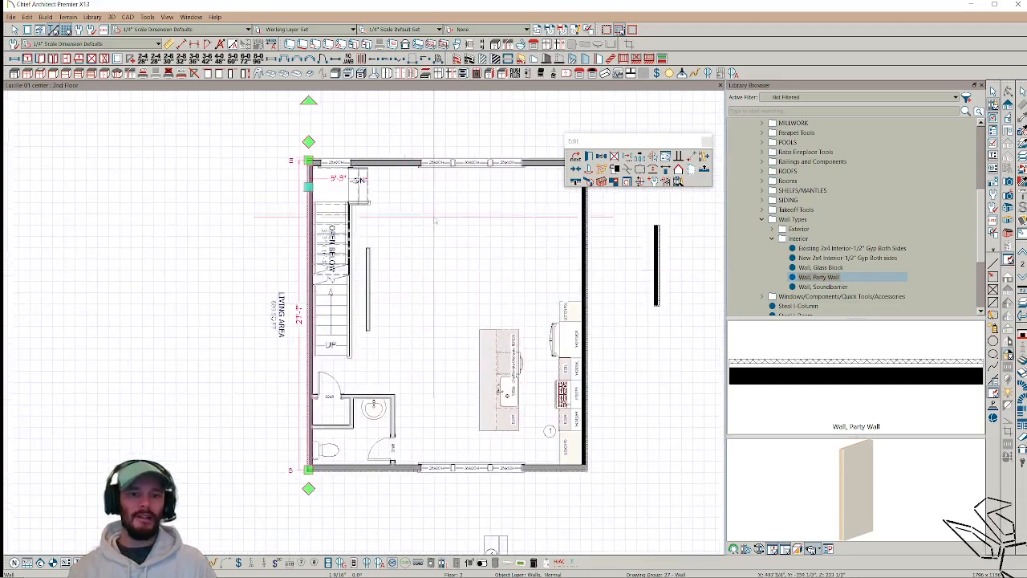
middle_drag(613, 329, 532, 337)
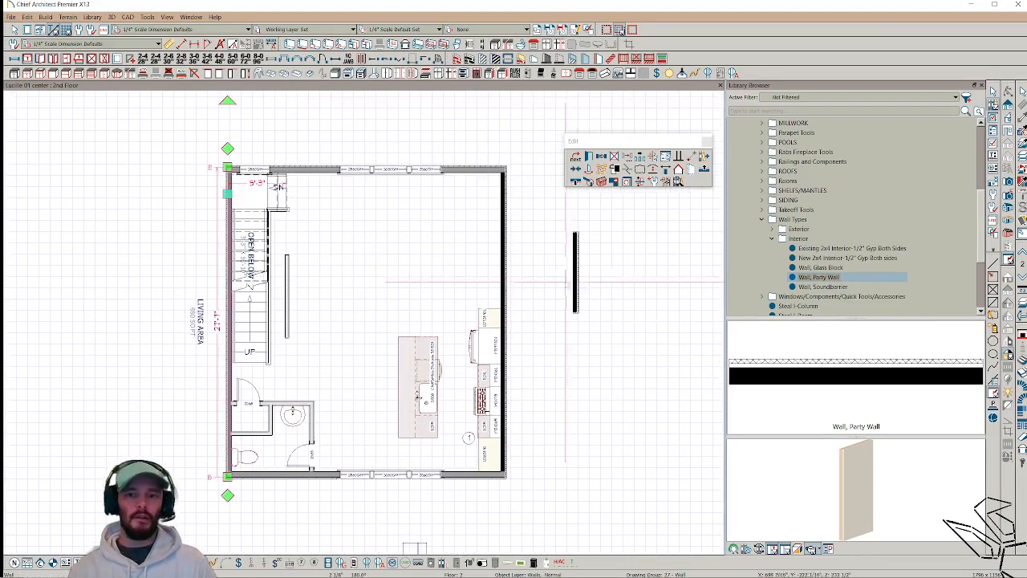
click(575, 272)
key(Delete)
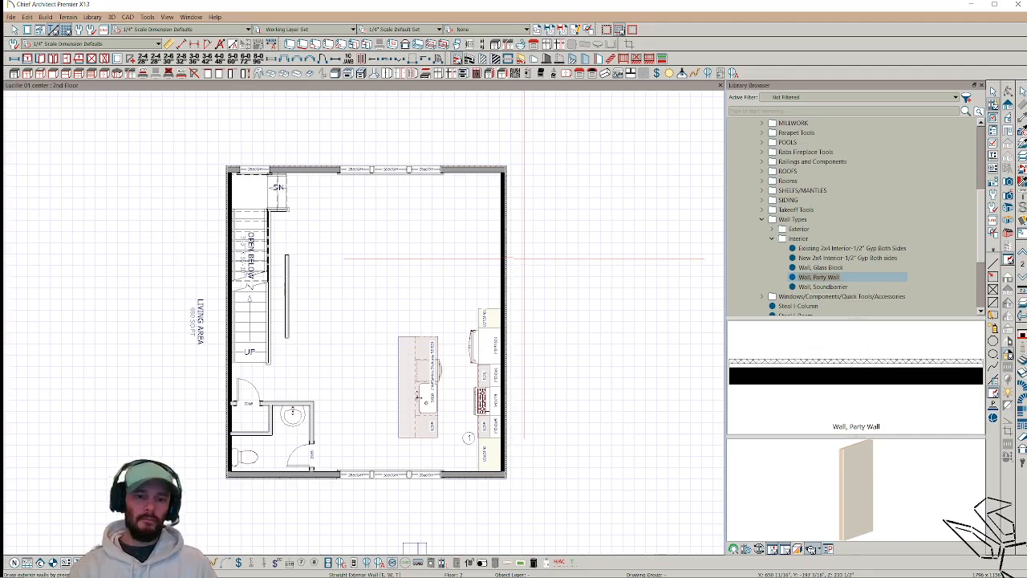
Step: Copy the second floor's two side party walls and paste them in the same position on the third, fourth and first floors
shift+drag(528, 373, 182, 387)
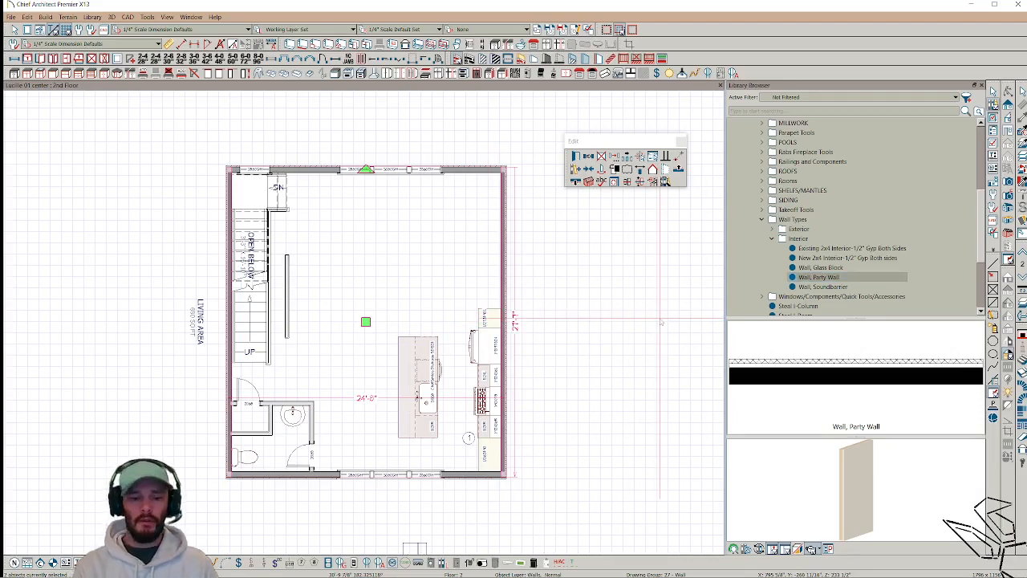
key(Page_Up)
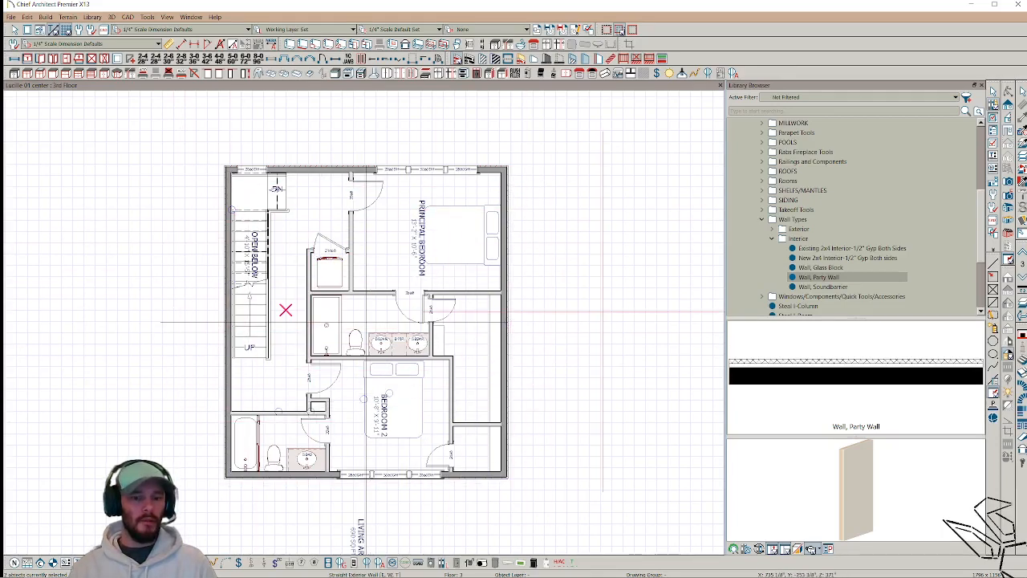
click(604, 313)
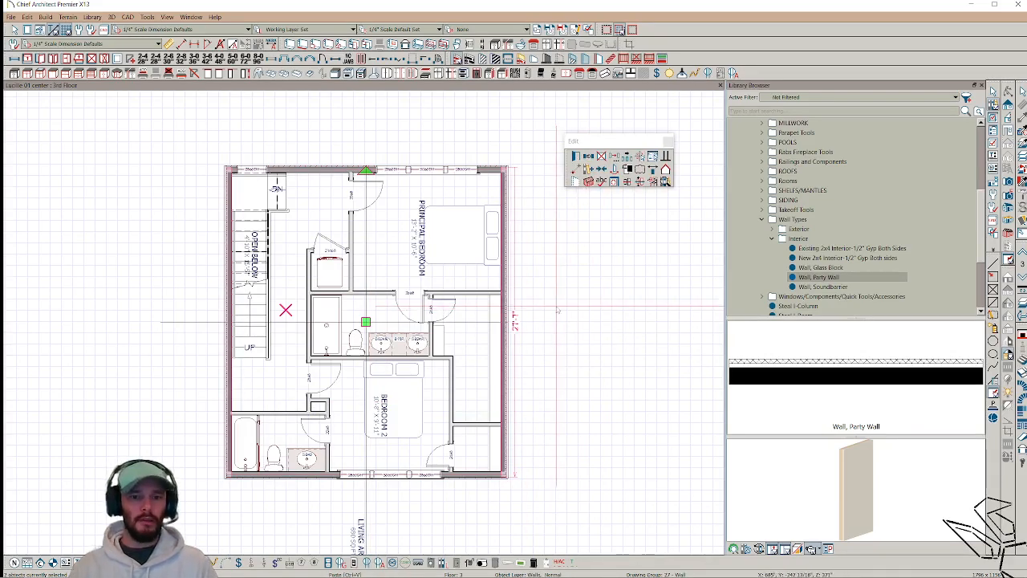
key(Page_Up)
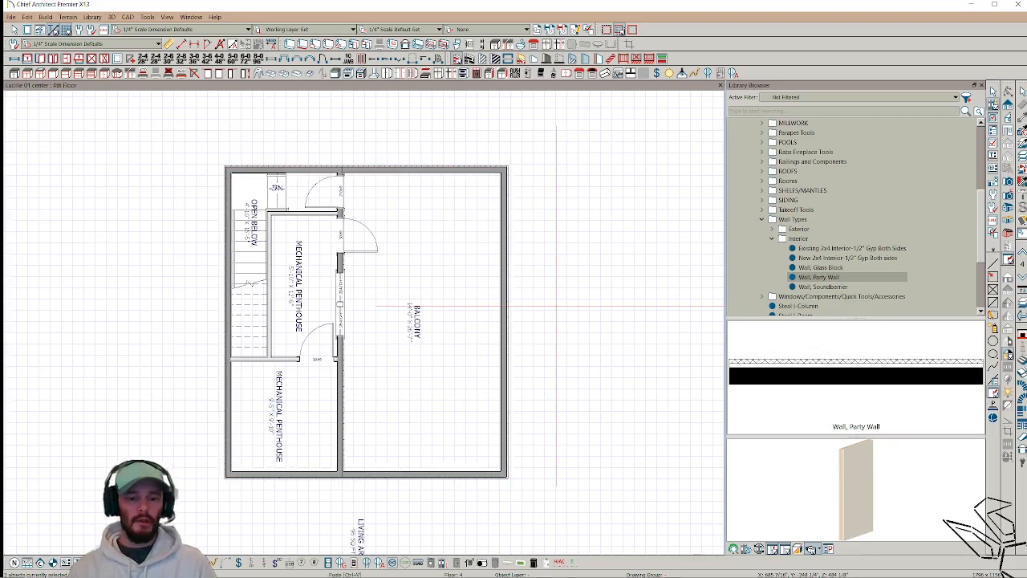
click(557, 307)
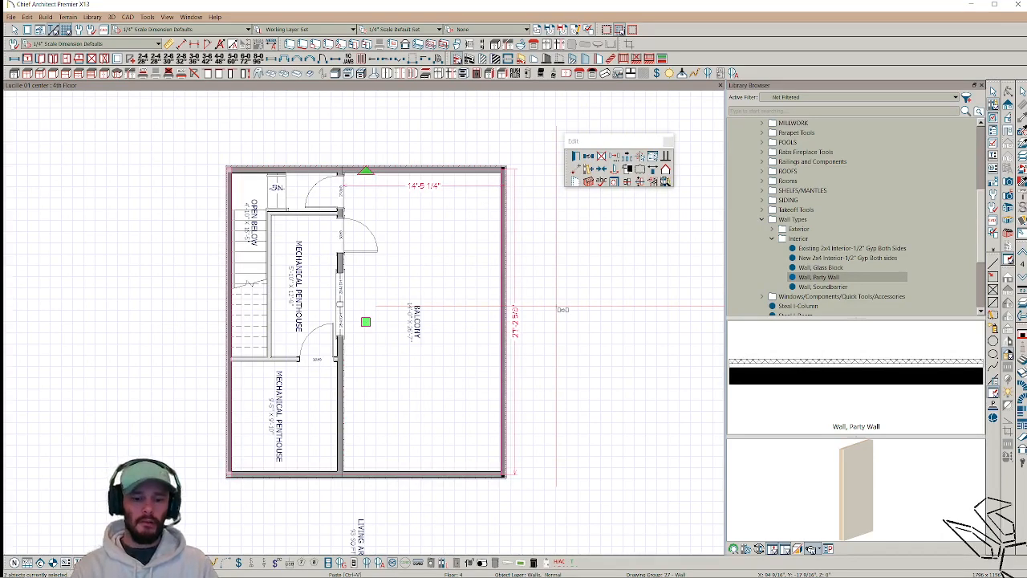
key(Page_Down)
key(Page_Down)
key(Page_Down)
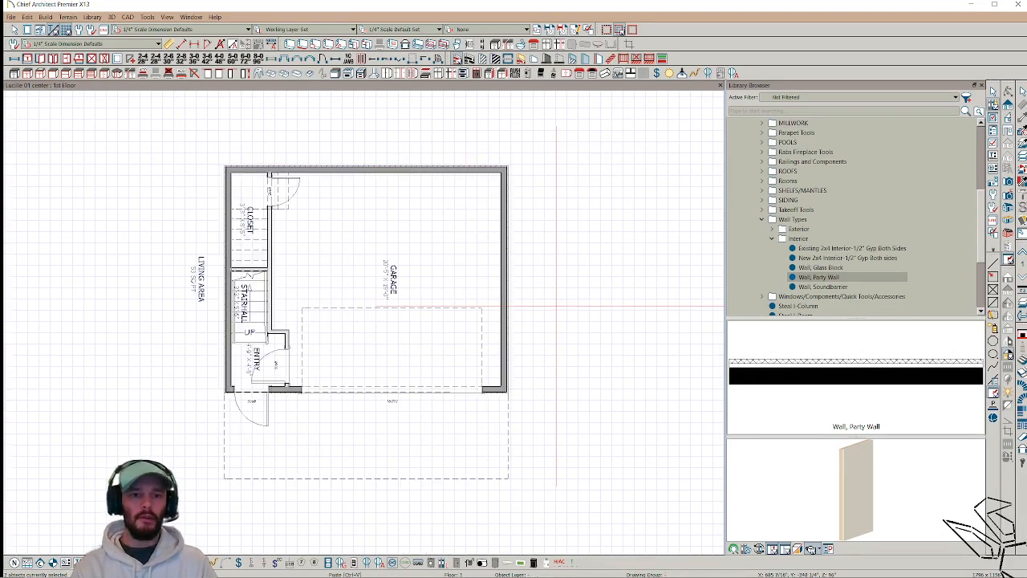
key(ctrl+alt+v)
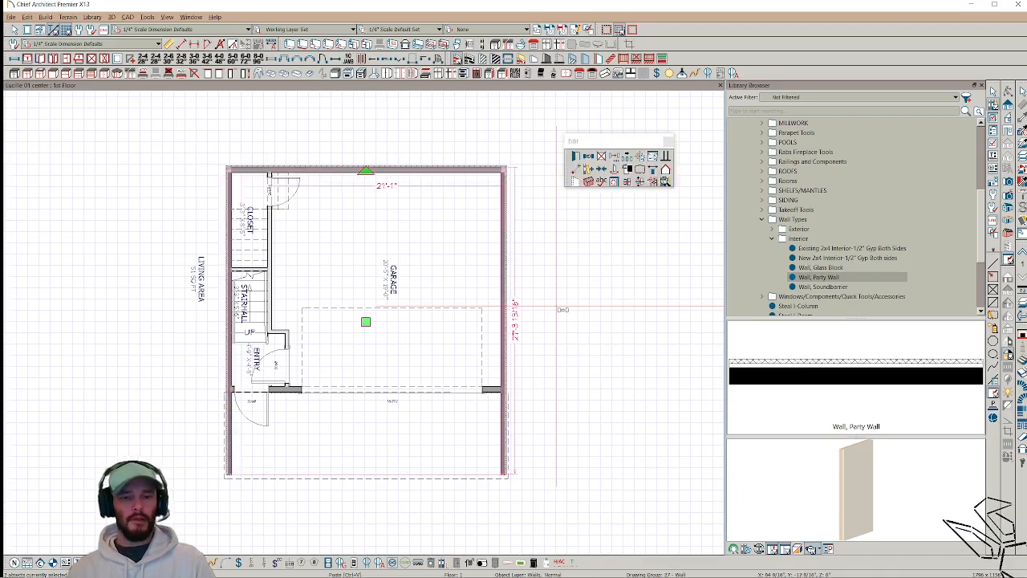
Step: Shorten both first-floor party walls to 20' so they end at the garage's front wall
click(506, 426)
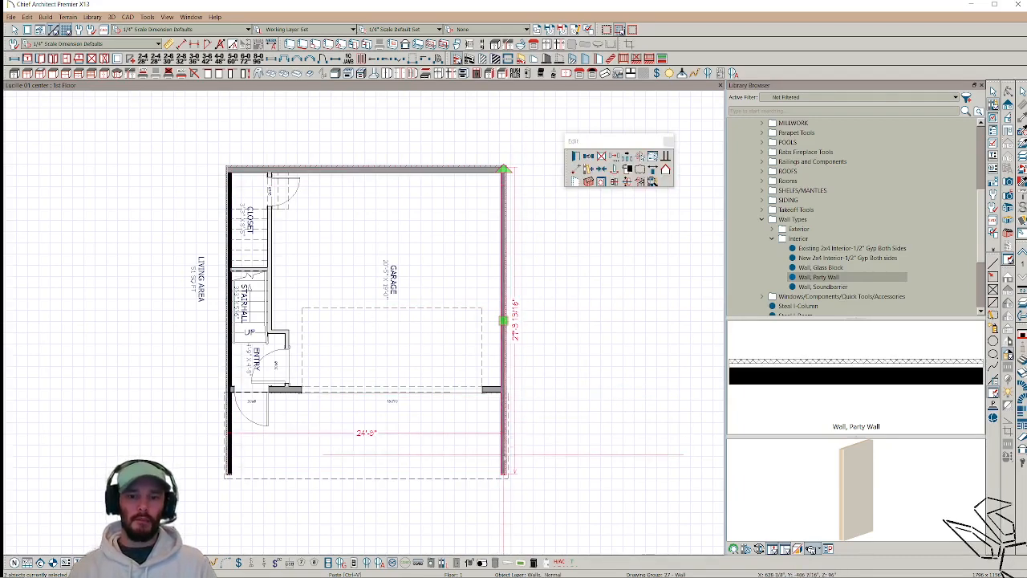
click(505, 458)
drag(504, 476, 499, 398)
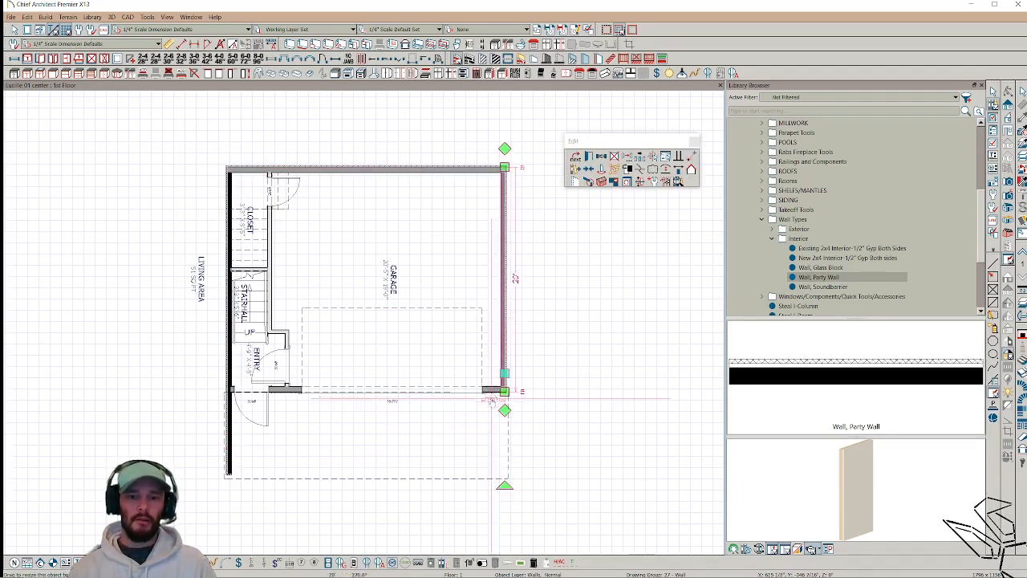
click(228, 321)
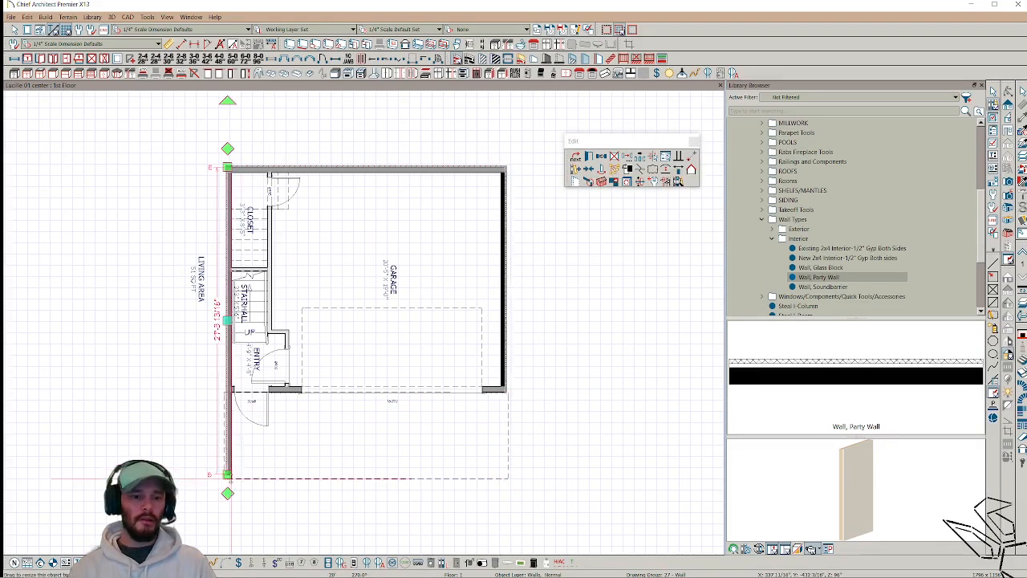
drag(228, 473, 228, 392)
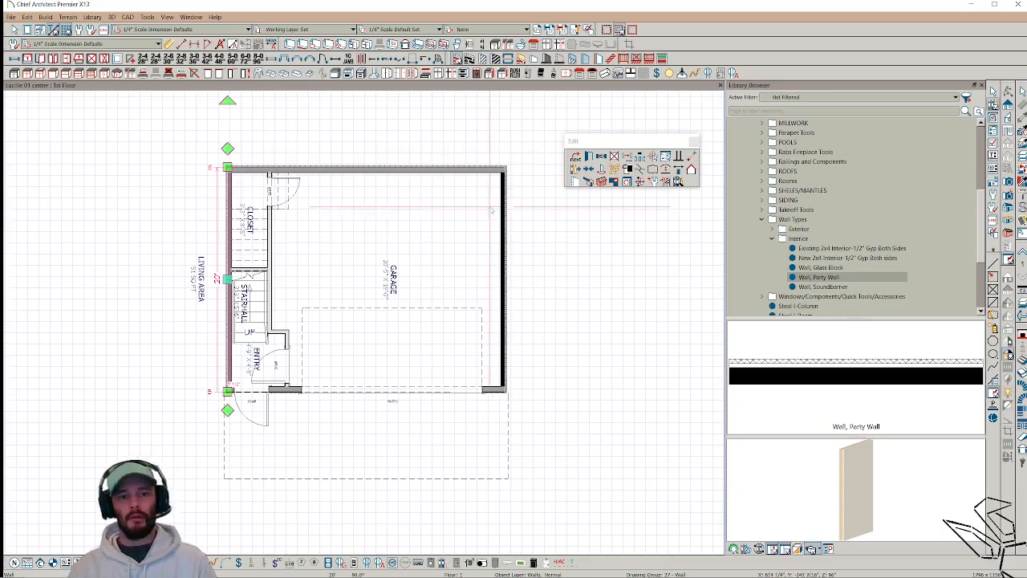
Step: Create a new blank plan and return to the Lucille 01 center plan
scroll(462, 257, down, 1)
scroll(547, 334, down, 2)
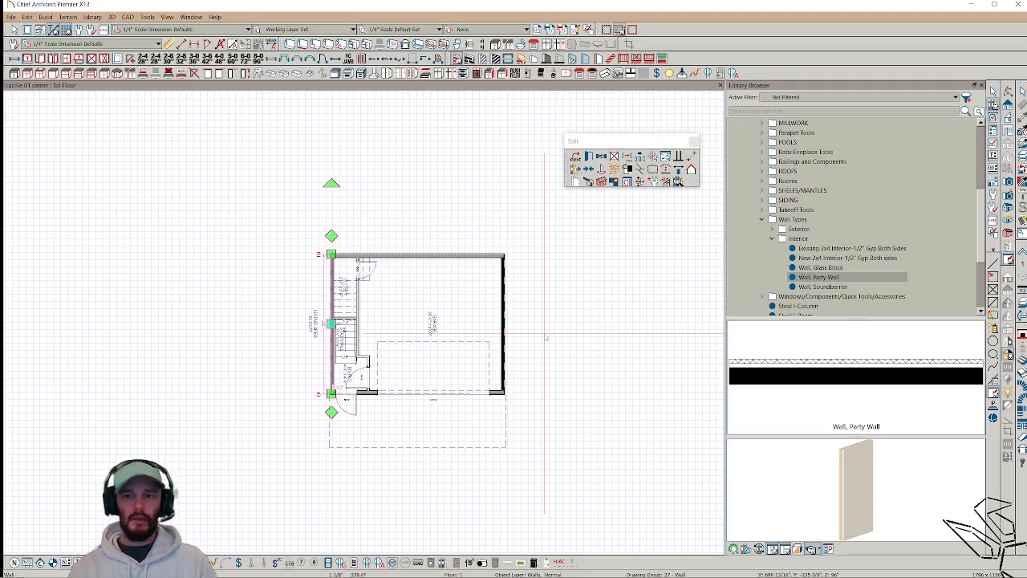
scroll(545, 338, down, 1)
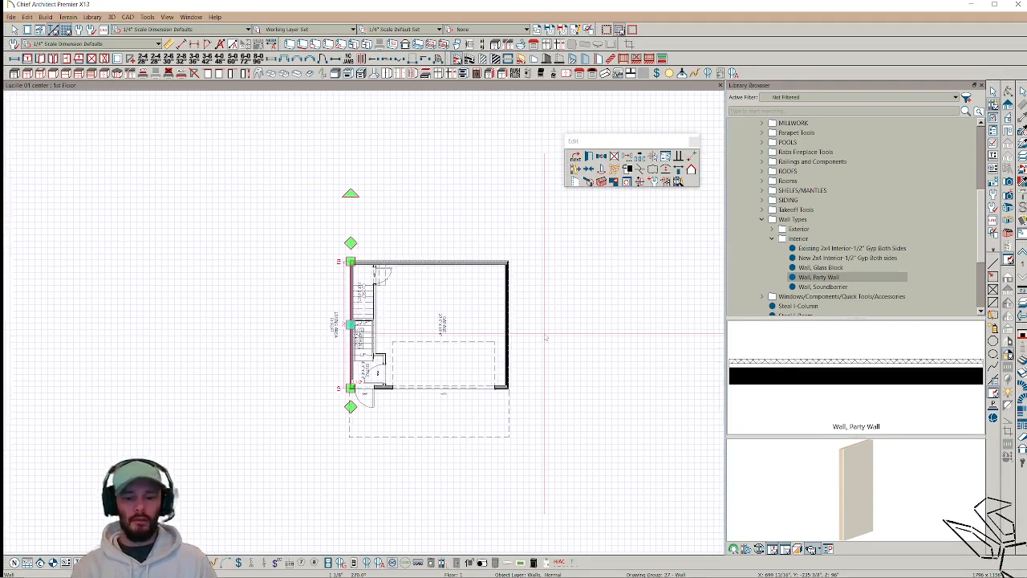
key(ctrl+n)
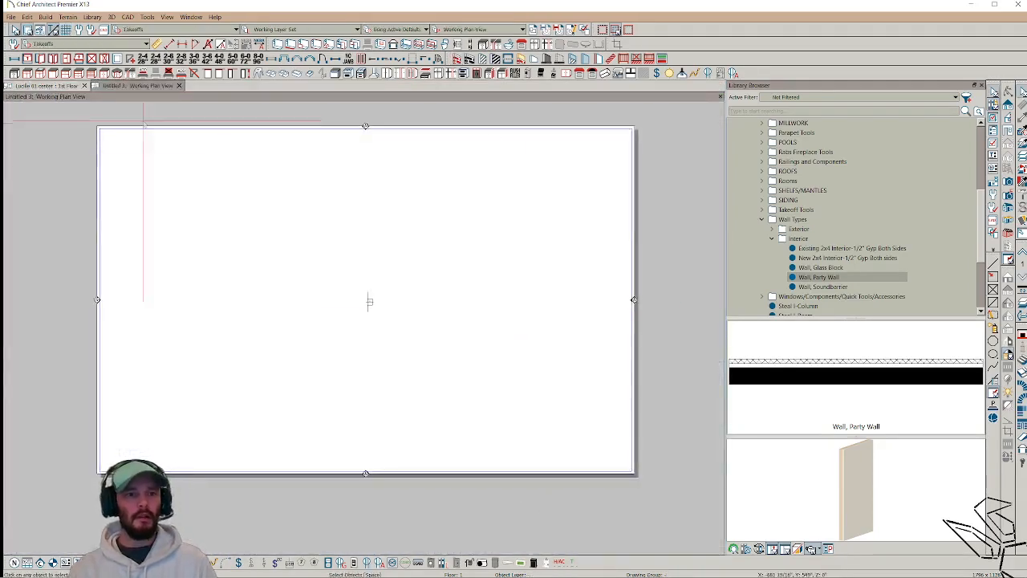
click(58, 86)
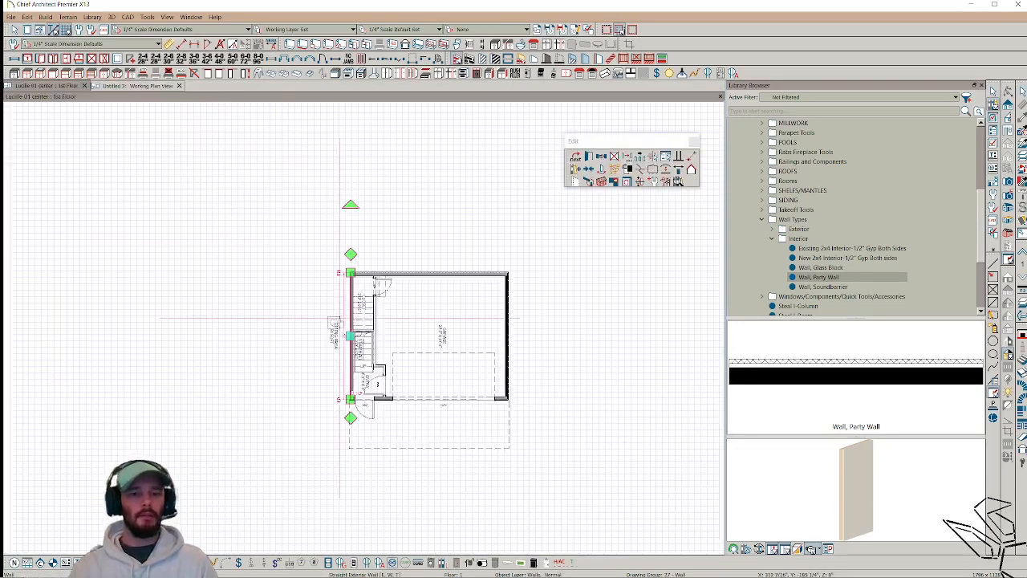
Step: Surround the whole building with an edit area and switch to the new blank plan
scroll(338, 313, down, 2)
middle_drag(315, 309, 243, 286)
scroll(241, 254, up, 2)
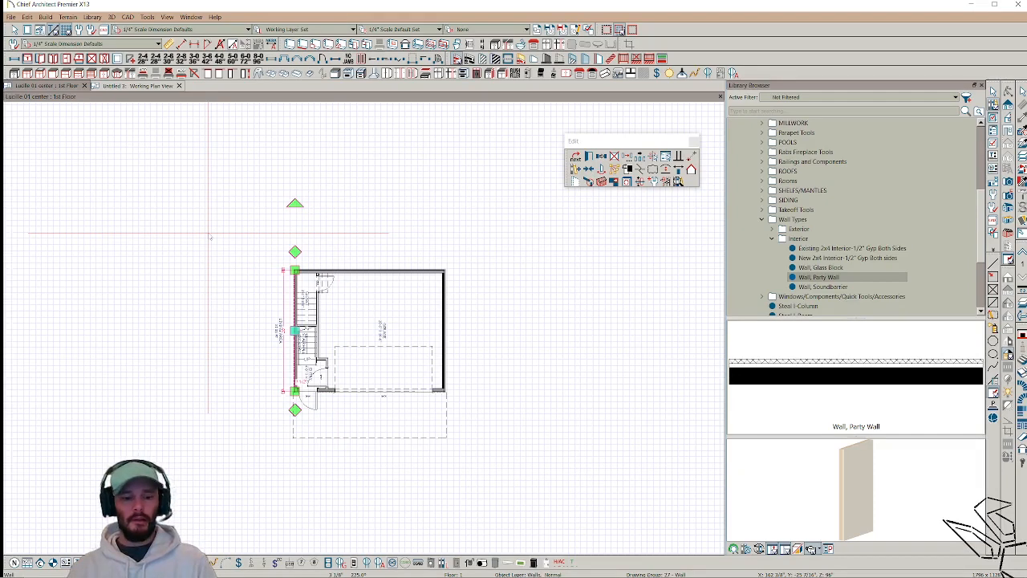
click(210, 236)
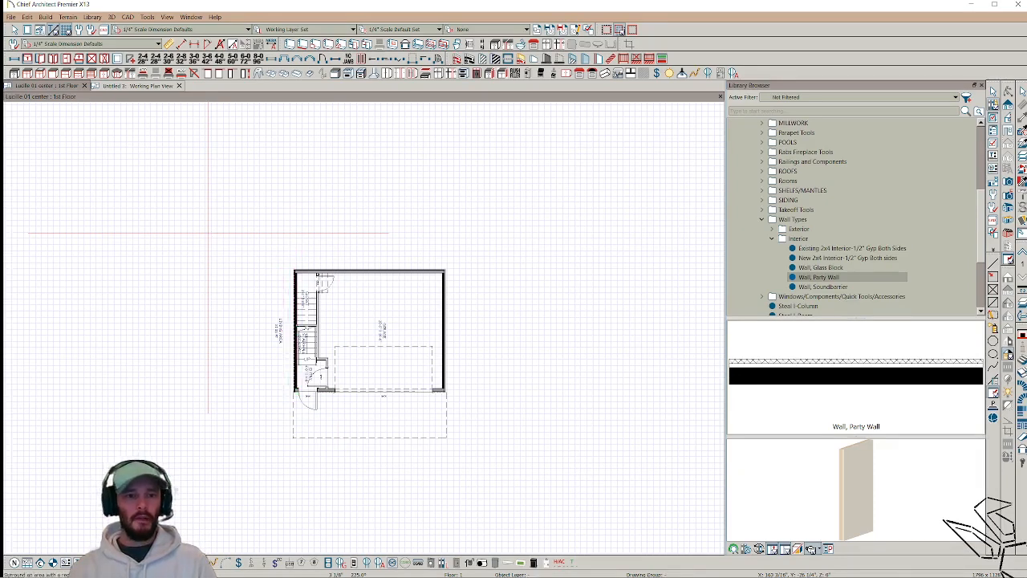
scroll(180, 168, down, 1)
drag(185, 166, 557, 503)
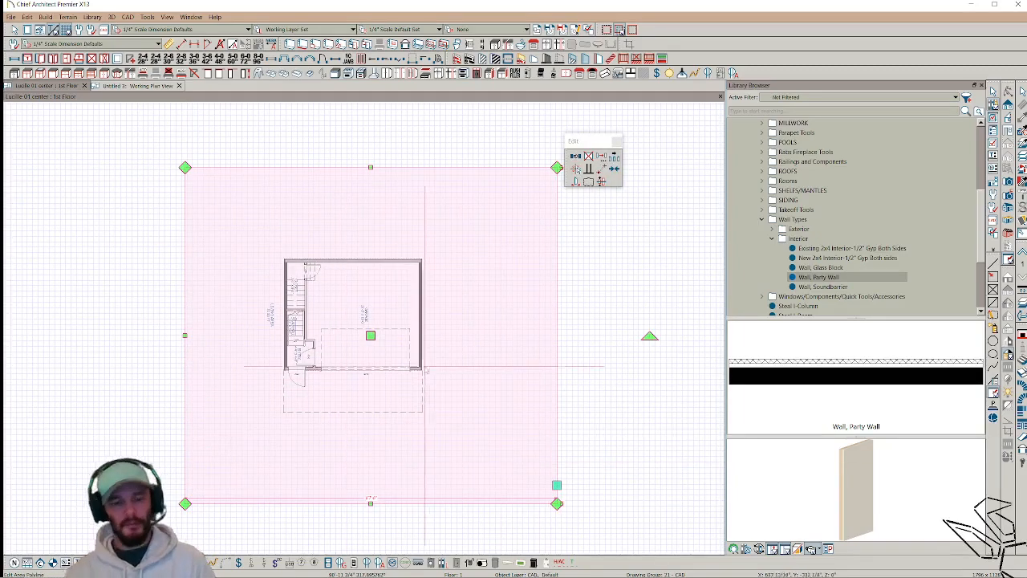
key(ctrl+Tab)
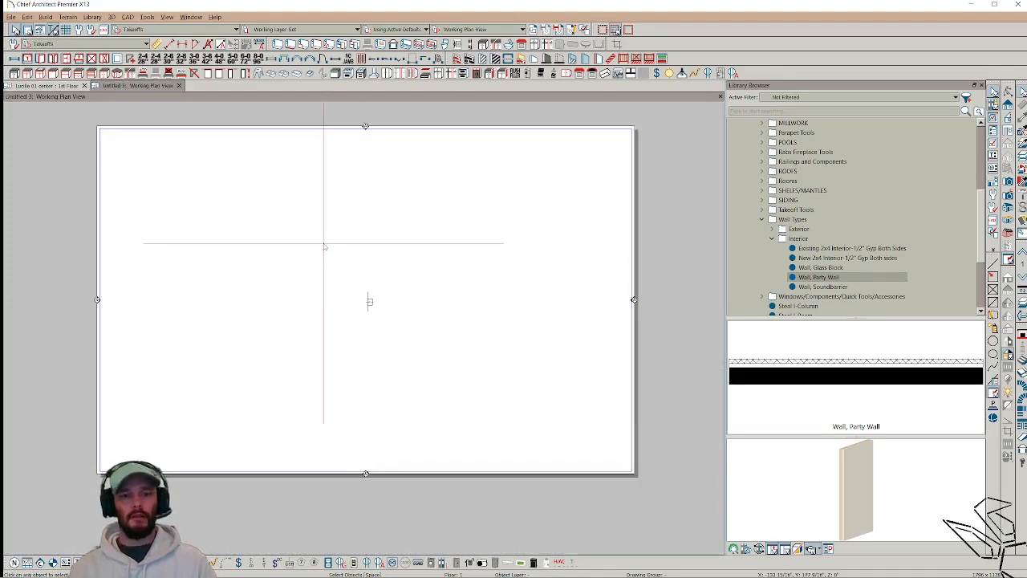
Step: Paste the copied building into the blank plan, accepting the differing default ceiling and floor elevations, and deselect it
key(ctrl+v)
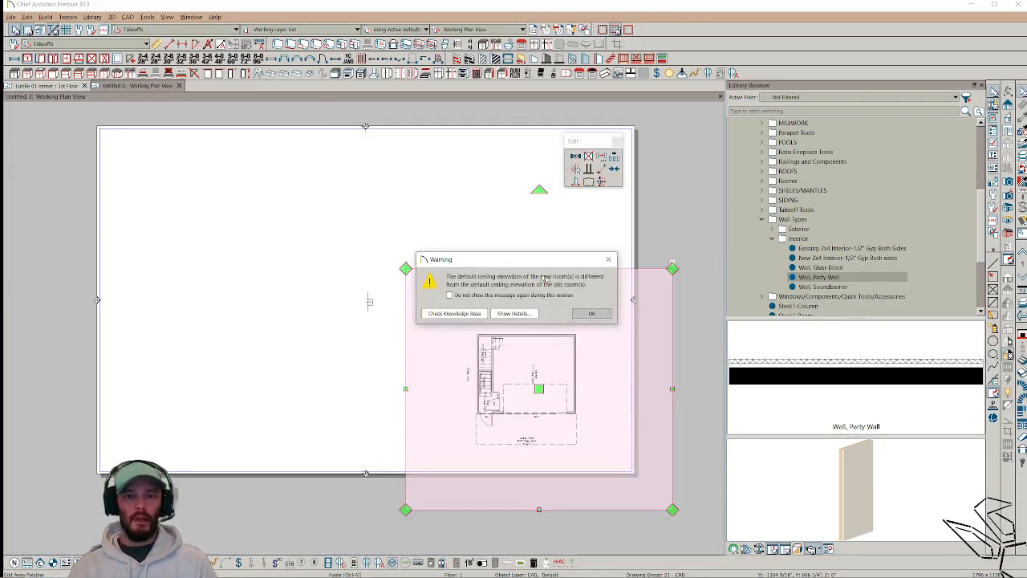
click(591, 315)
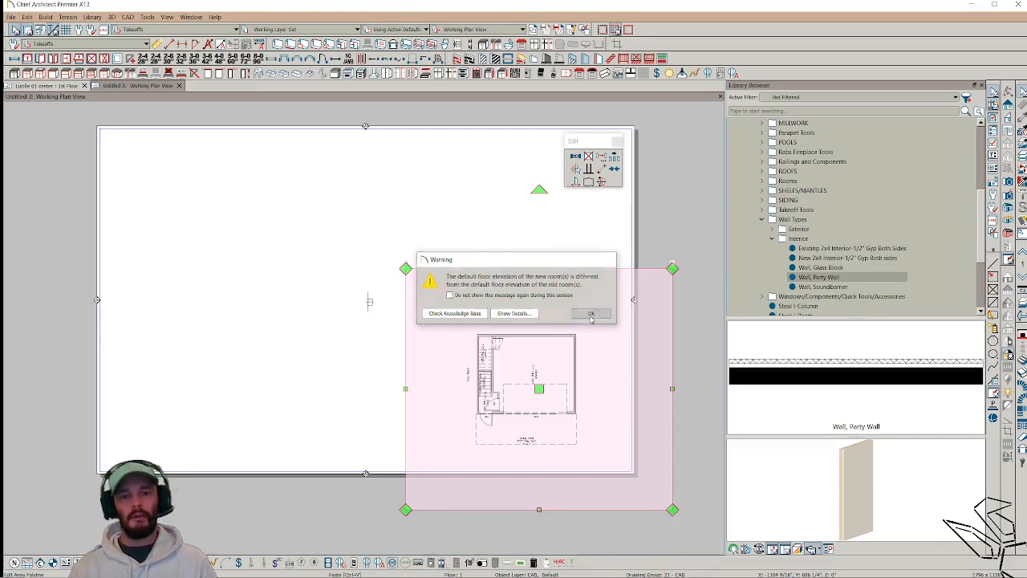
click(591, 314)
scroll(528, 329, down, 1)
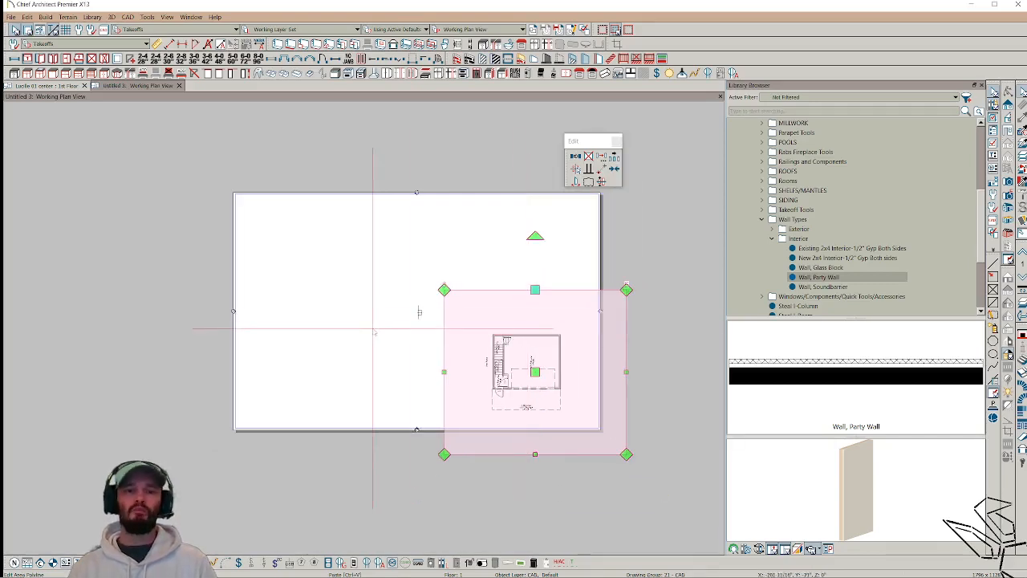
middle_drag(373, 330, 305, 335)
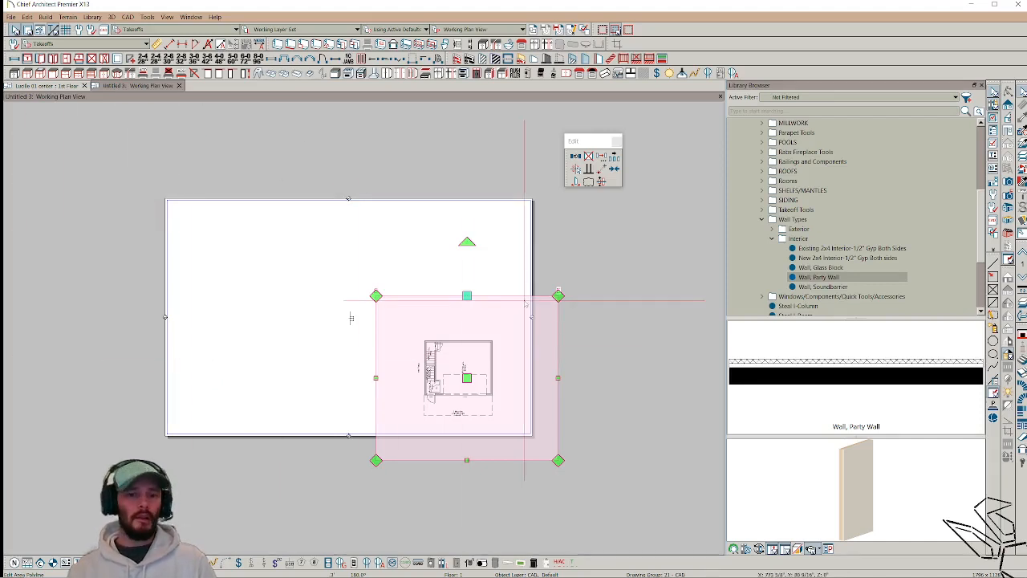
click(412, 252)
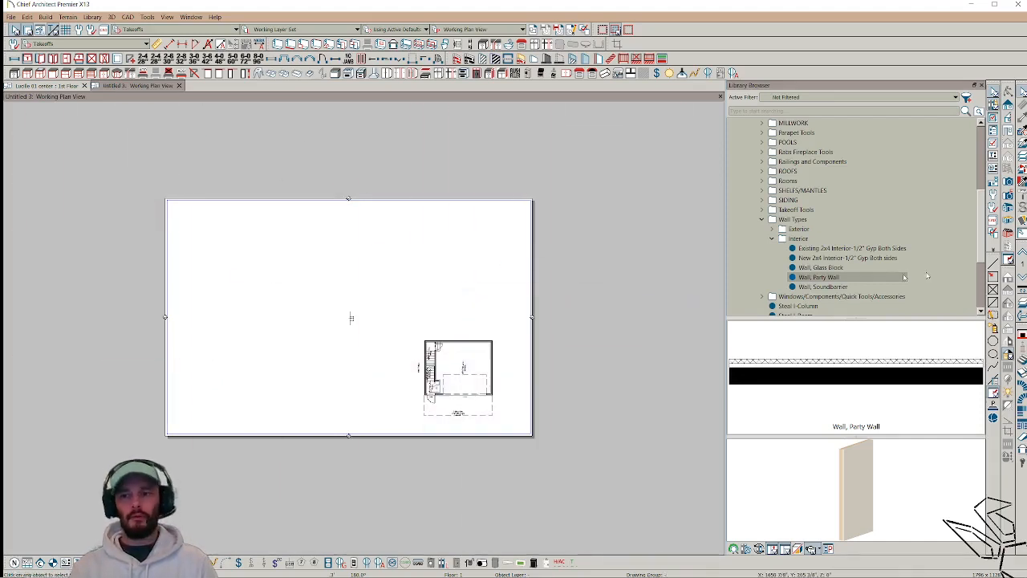
Step: Look through the pasted building's upper floors and return to the second floor
click(1022, 253)
click(1022, 252)
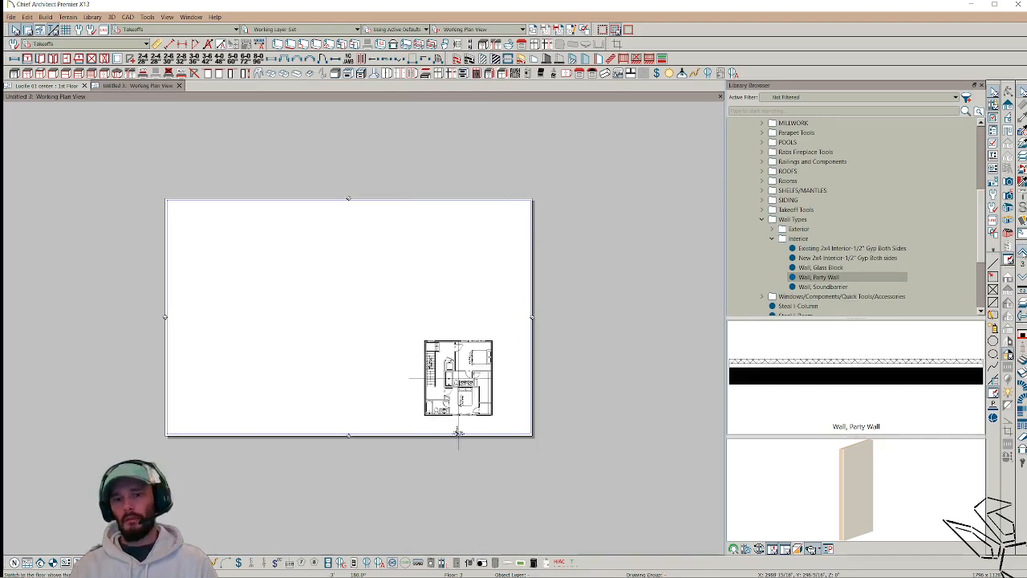
click(1022, 252)
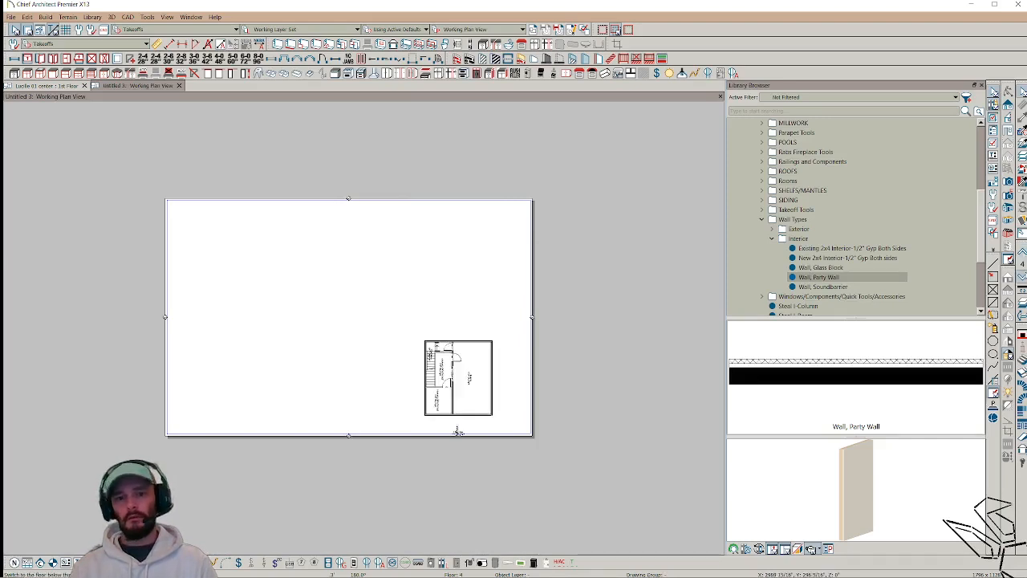
click(1023, 277)
click(1023, 277)
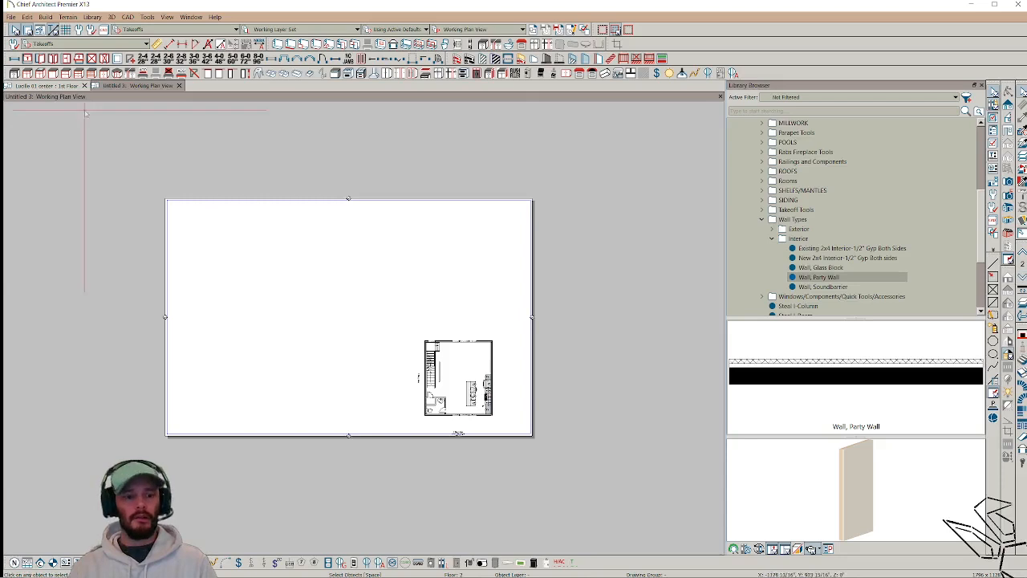
Step: Create another blank plan and surround the third floor of the Lucille 01 center plan with an all-floors edit area
click(44, 85)
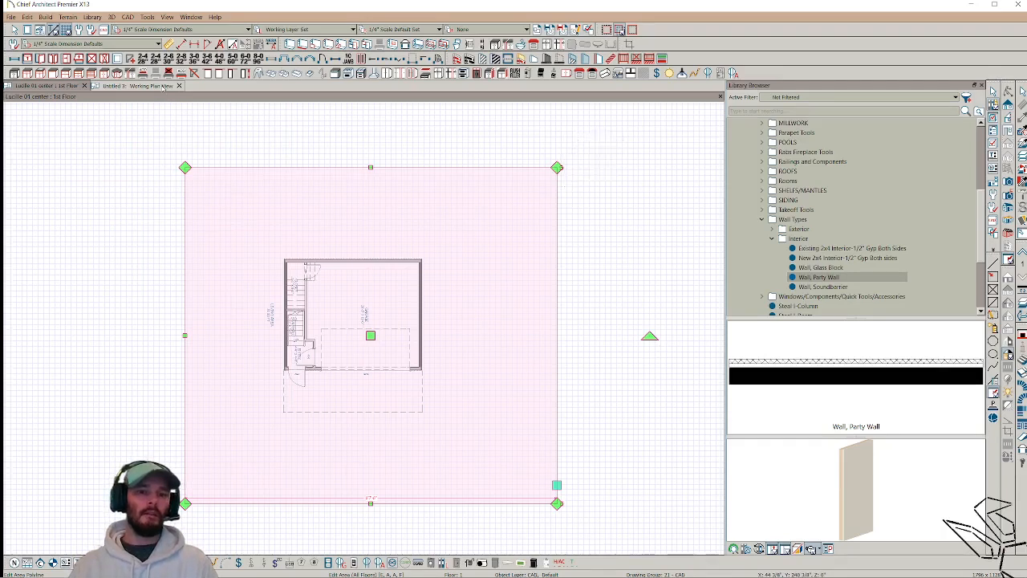
click(163, 86)
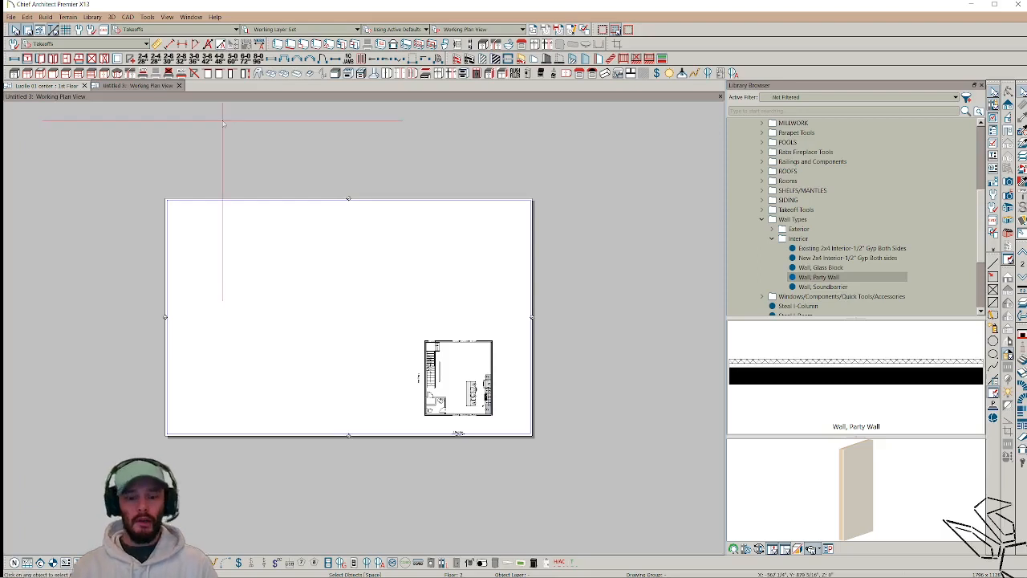
key(ctrl+n)
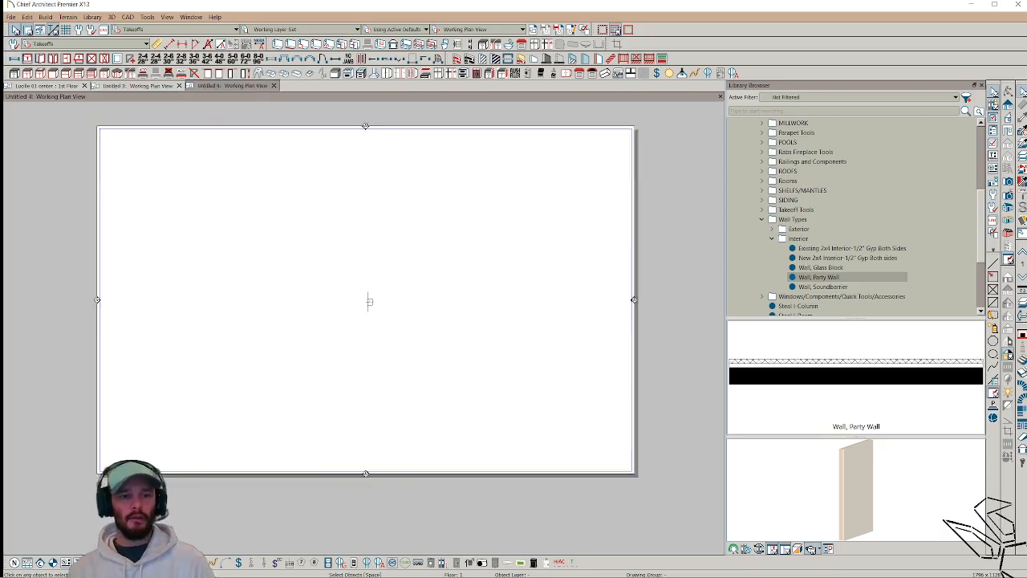
click(50, 86)
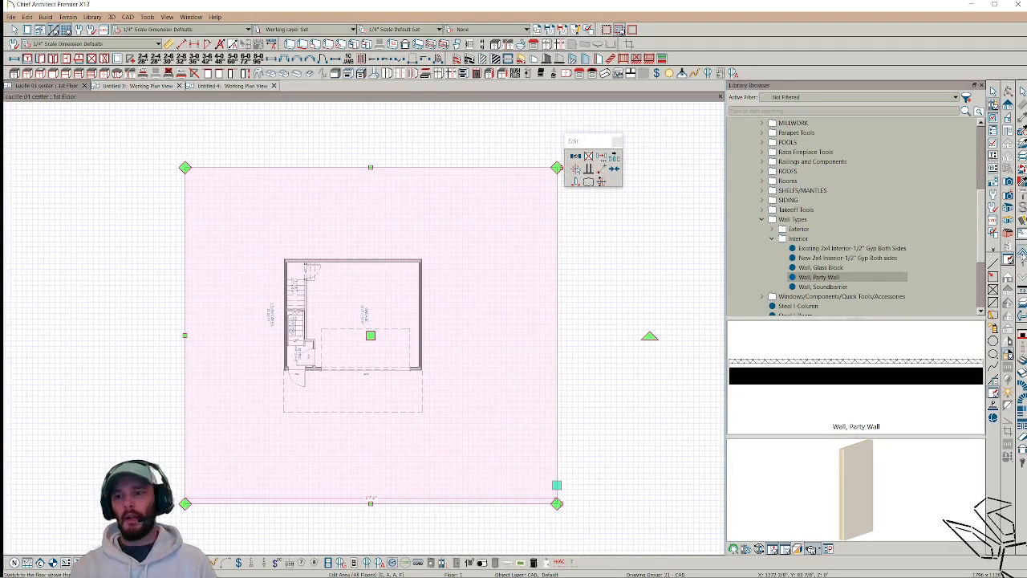
click(1023, 255)
click(1023, 255)
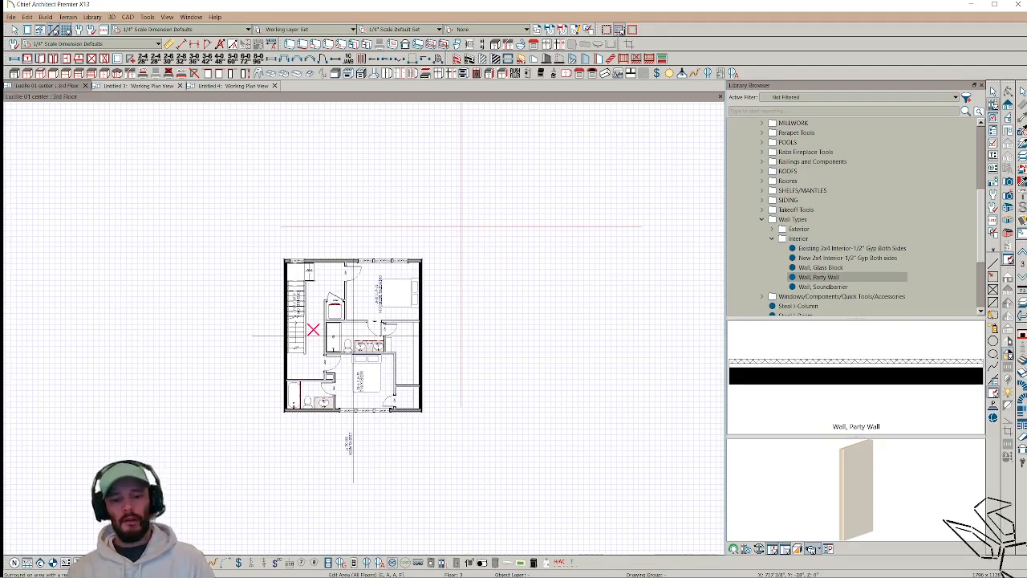
drag(179, 195, 569, 535)
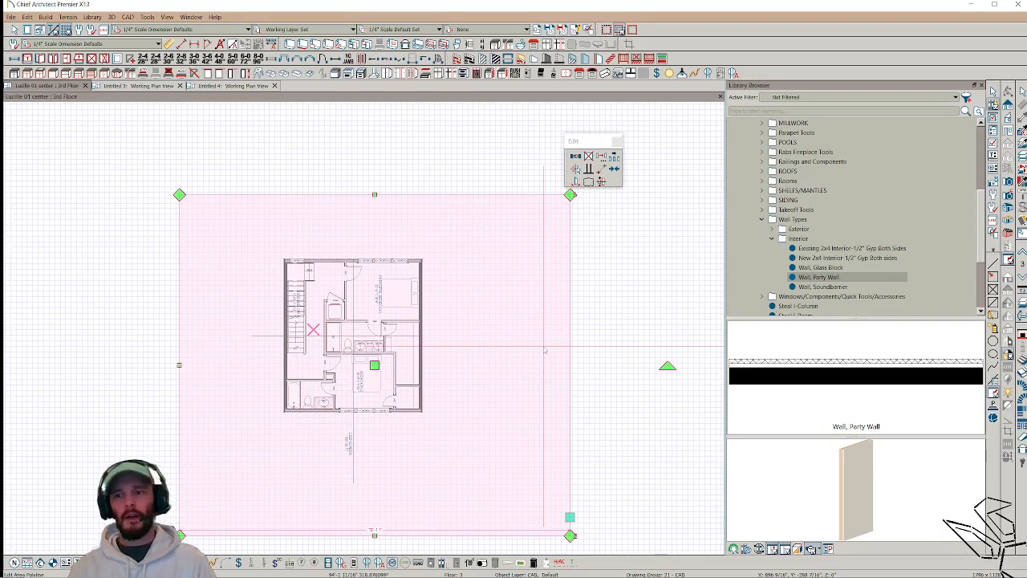
Step: Paste the building copied from the third floor into the Untitled 4 plan and accept the elevation warning
click(228, 86)
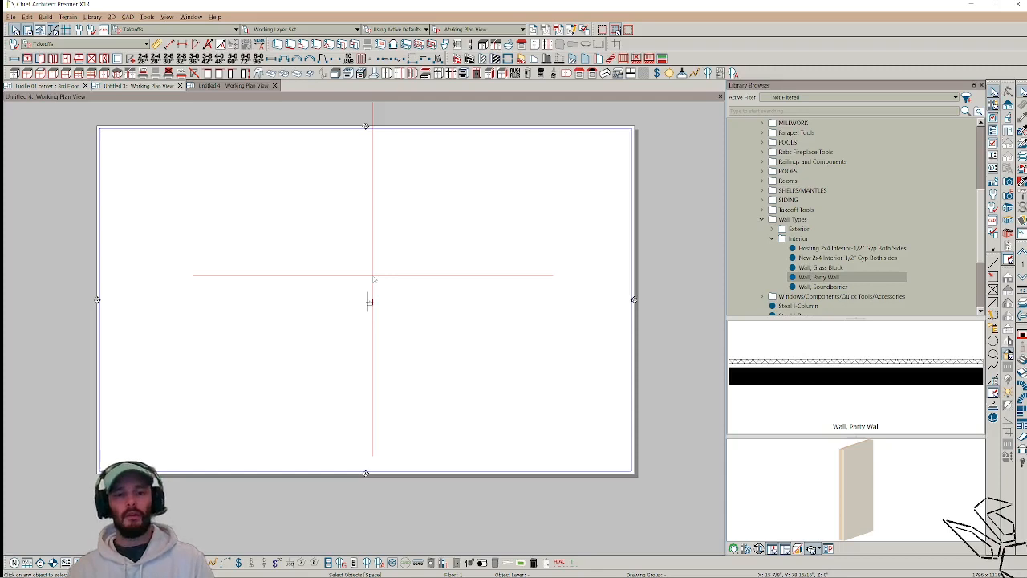
key(ctrl+v)
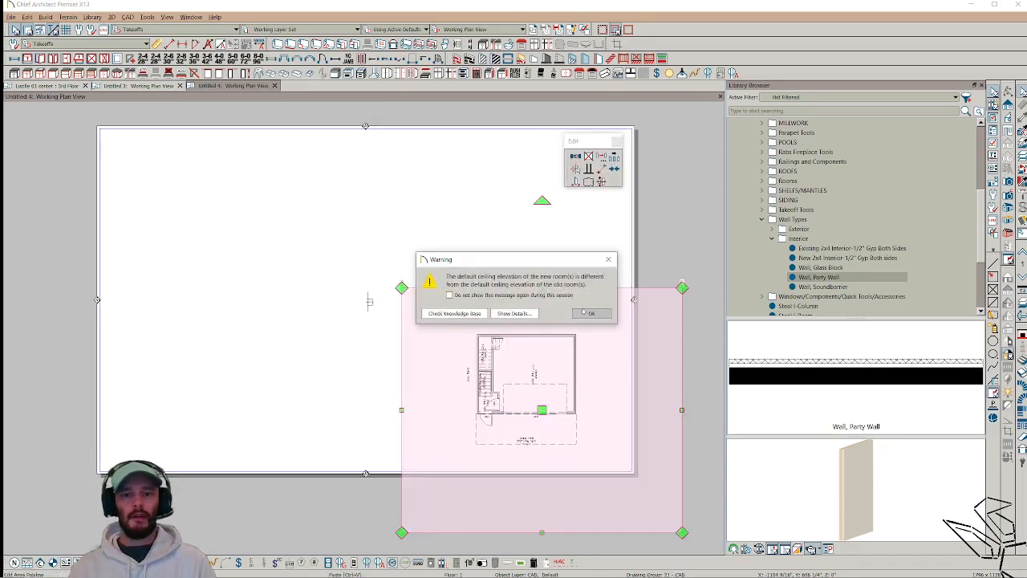
click(587, 313)
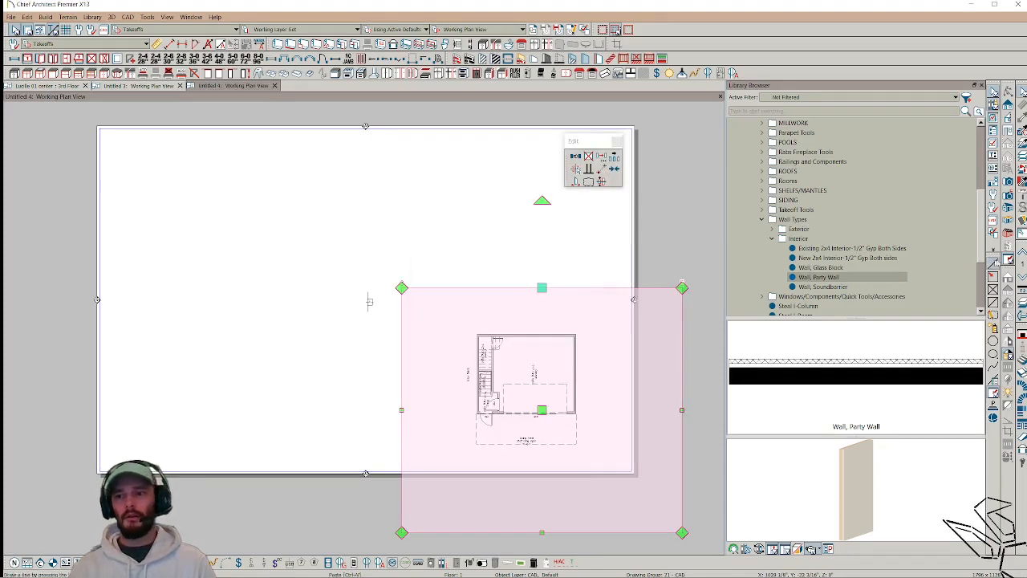
click(526, 467)
Step: Check the pasted building floor by floor in Untitled 4 and close that plan without saving
click(1022, 254)
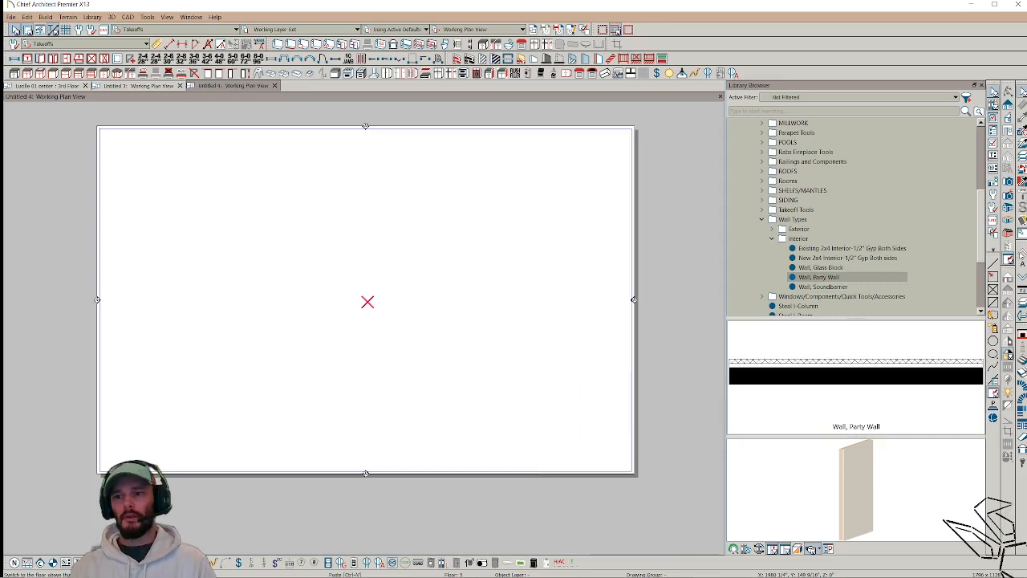
click(1022, 277)
click(1022, 277)
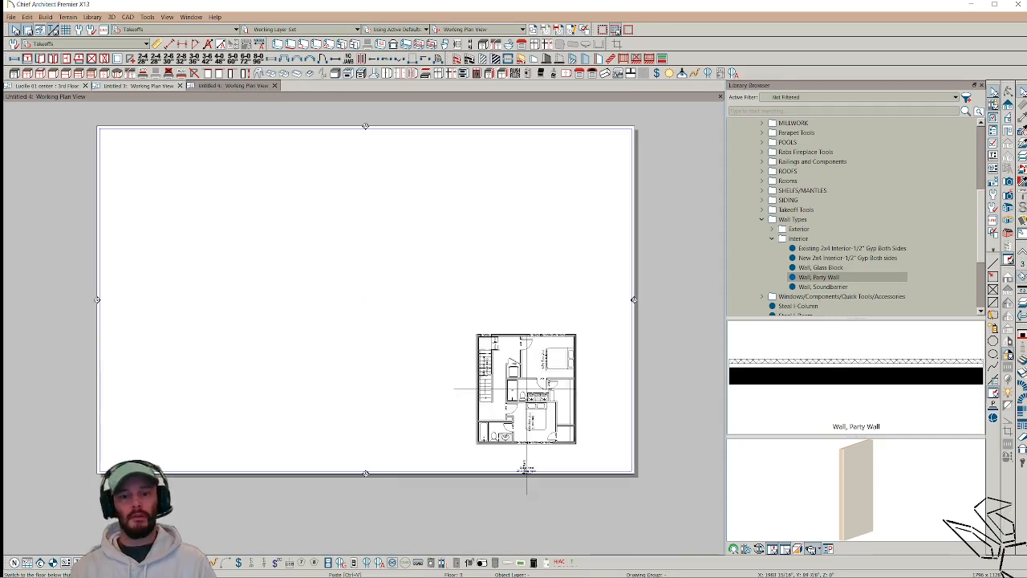
click(1022, 277)
key(ctrl+w)
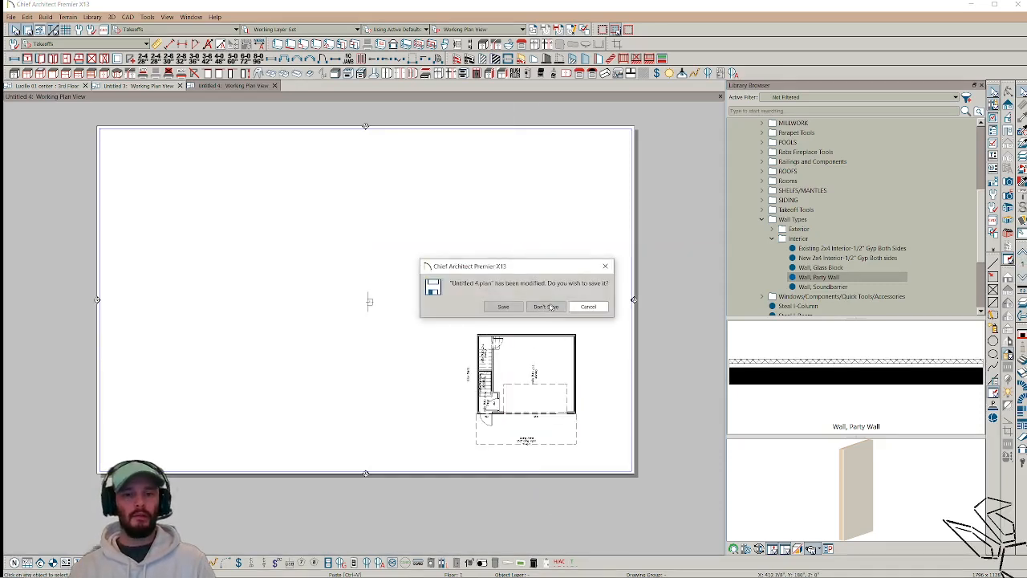
click(546, 307)
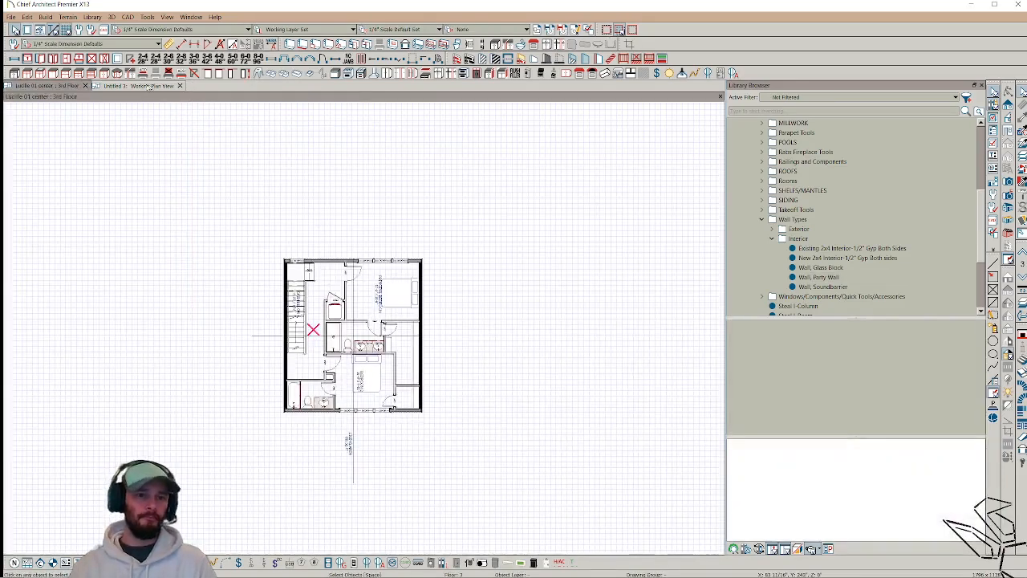
Step: Delete the pasted building from the Untitled 3 plan and paste it again to the right of the origin marker, accepting the elevation warning
middle_drag(465, 296, 526, 288)
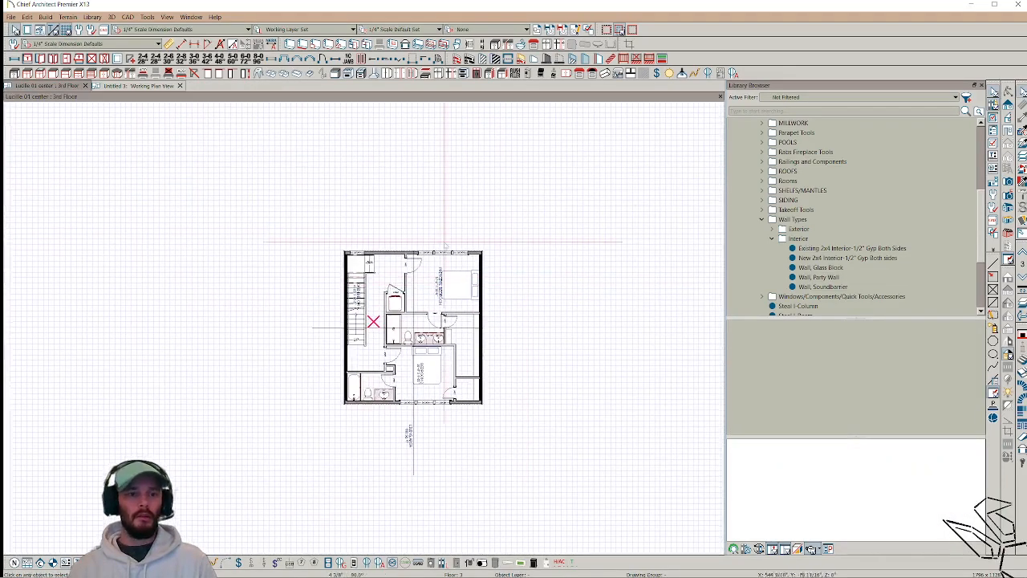
click(152, 86)
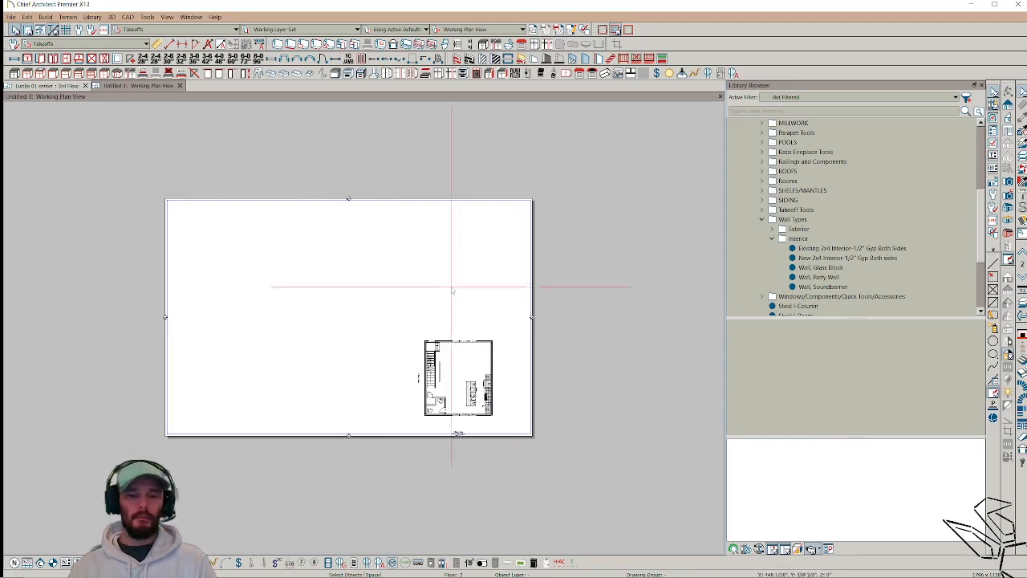
scroll(500, 408, down, 2)
scroll(530, 392, up, 2)
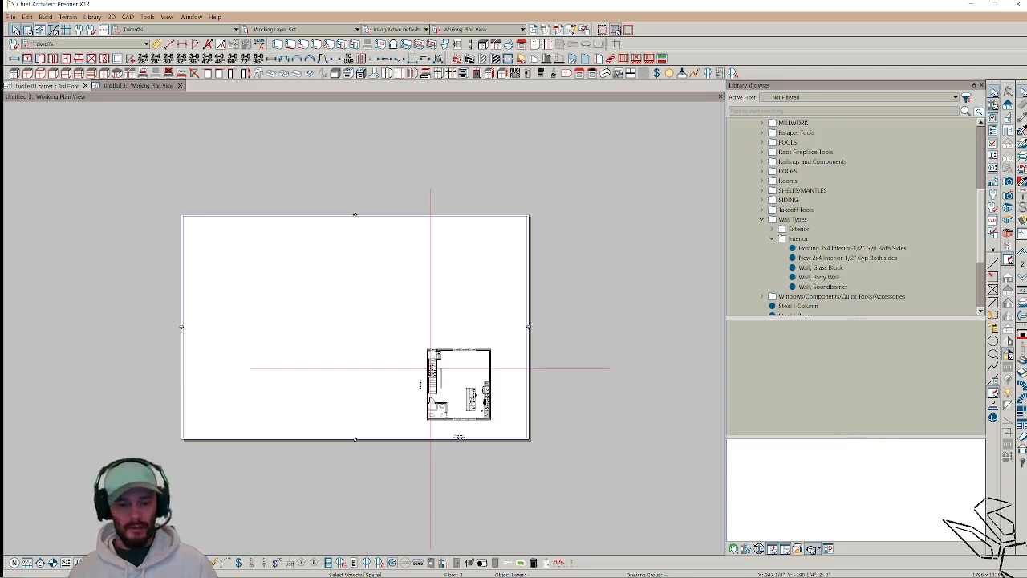
key(Delete)
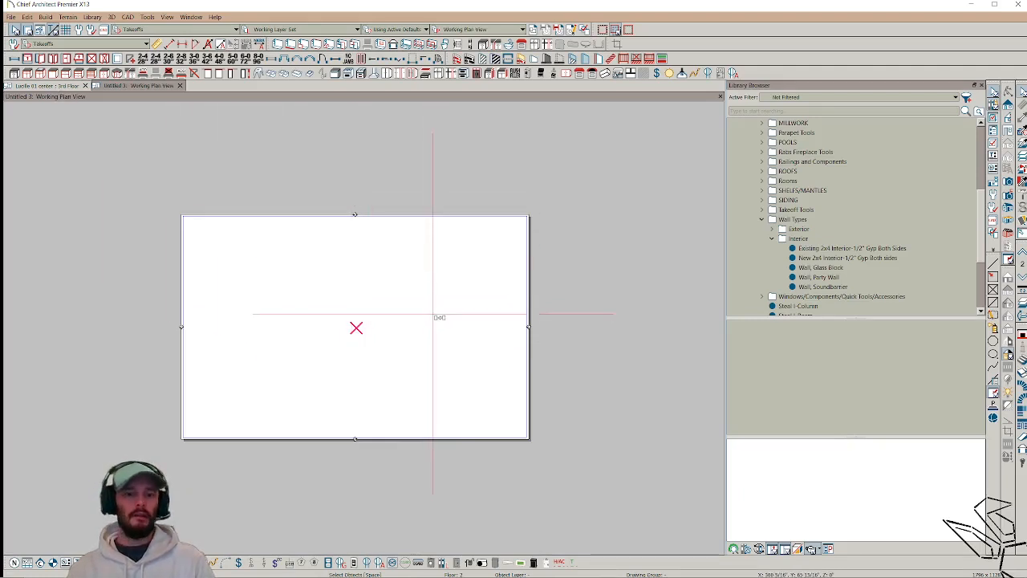
click(436, 329)
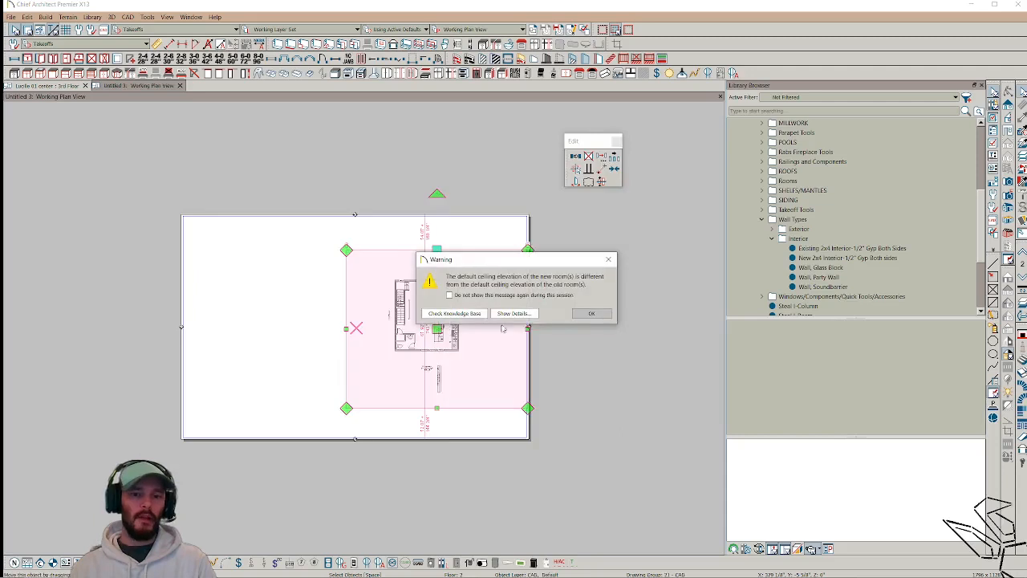
click(592, 315)
Step: Move the building point to point from the middle of its left party wall's outer face to the origin marker, and deselect it
scroll(369, 314, up, 1)
scroll(368, 315, up, 2)
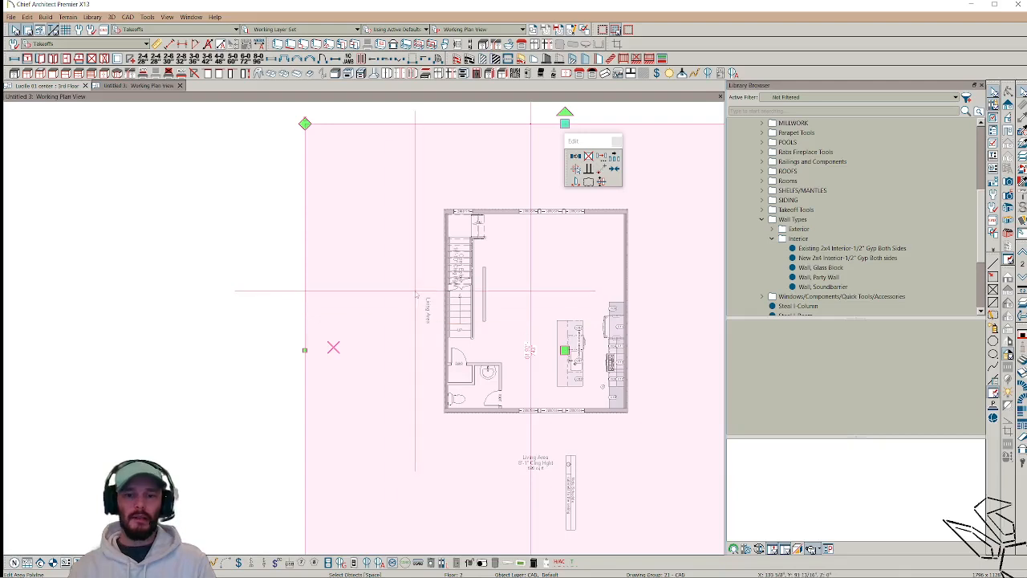
scroll(334, 347, down, 3)
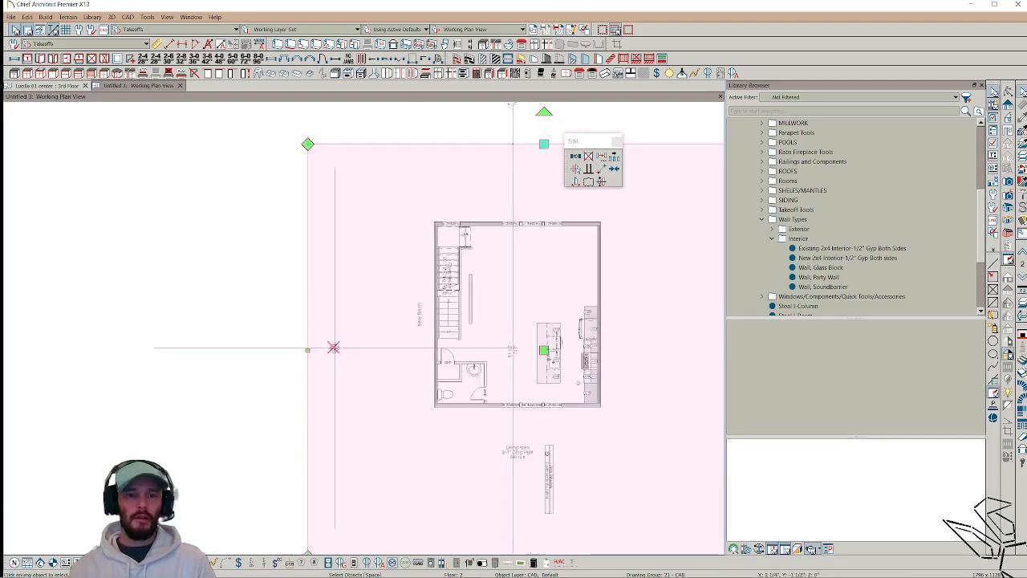
scroll(334, 347, up, 3)
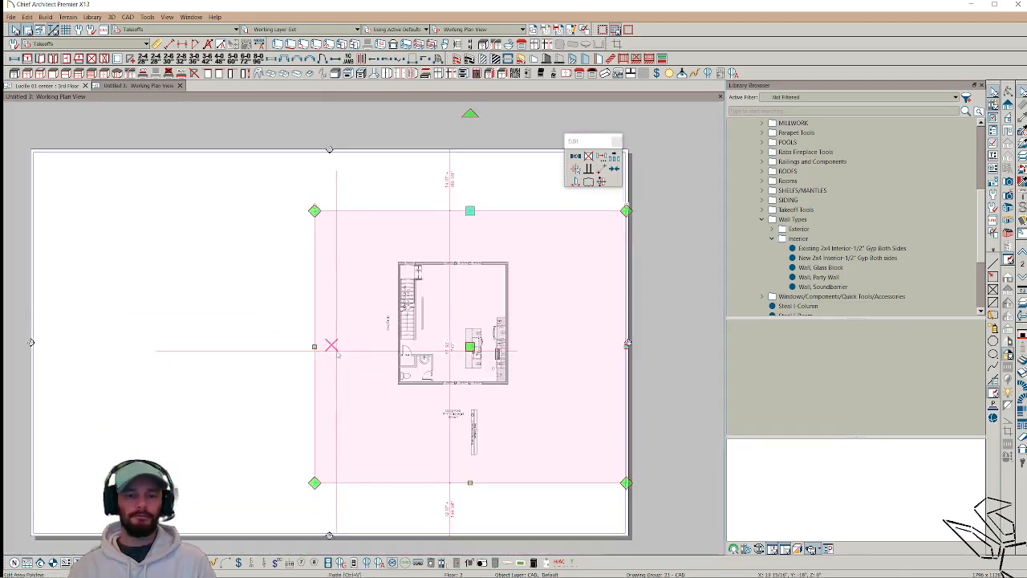
scroll(337, 354, up, 3)
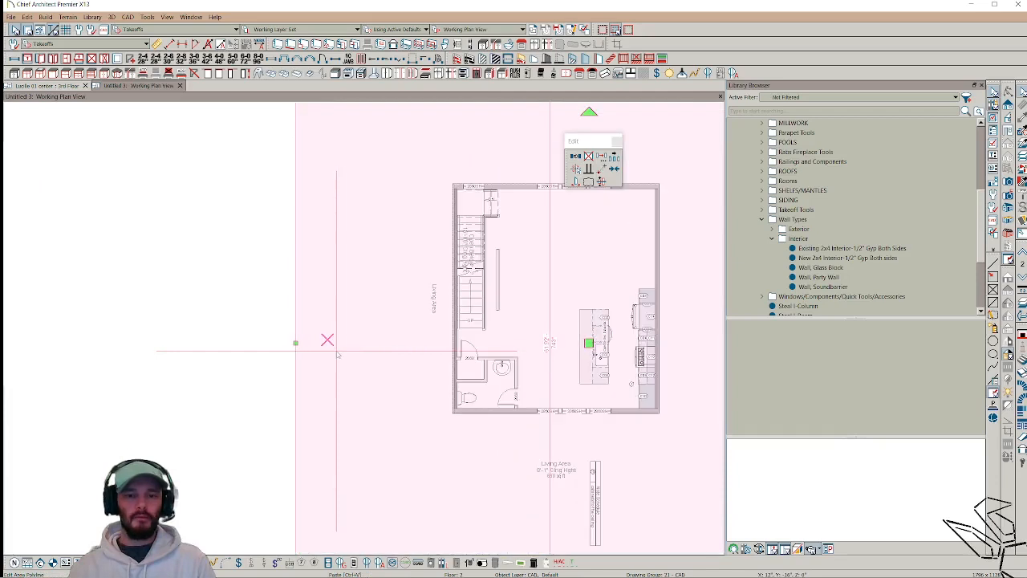
click(597, 170)
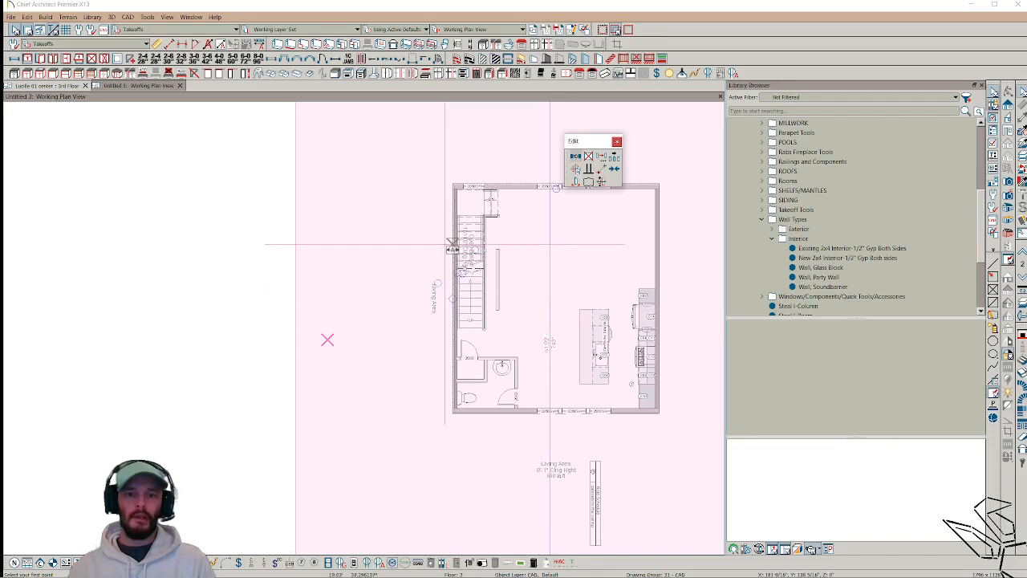
click(452, 297)
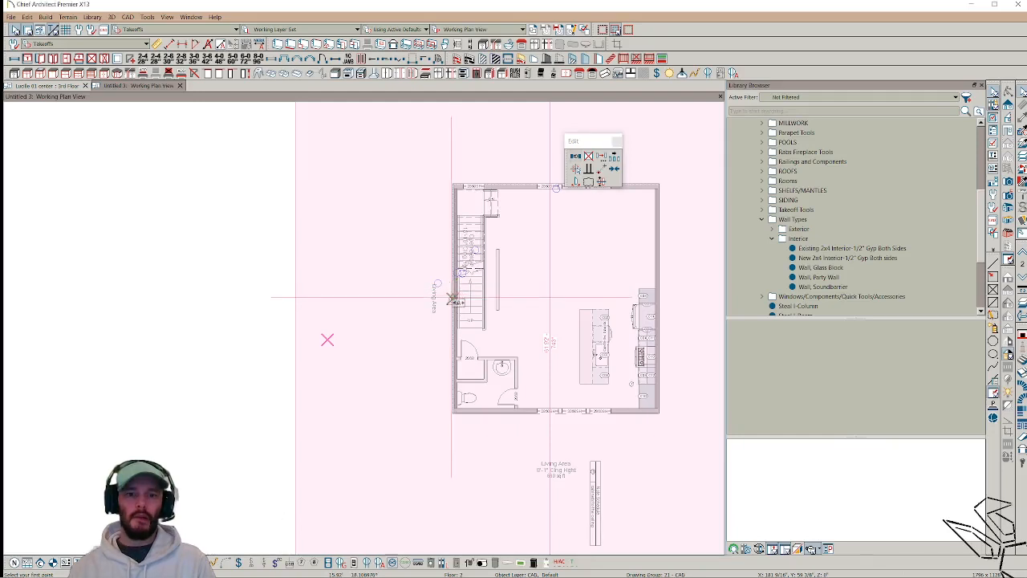
click(326, 340)
scroll(327, 341, down, 3)
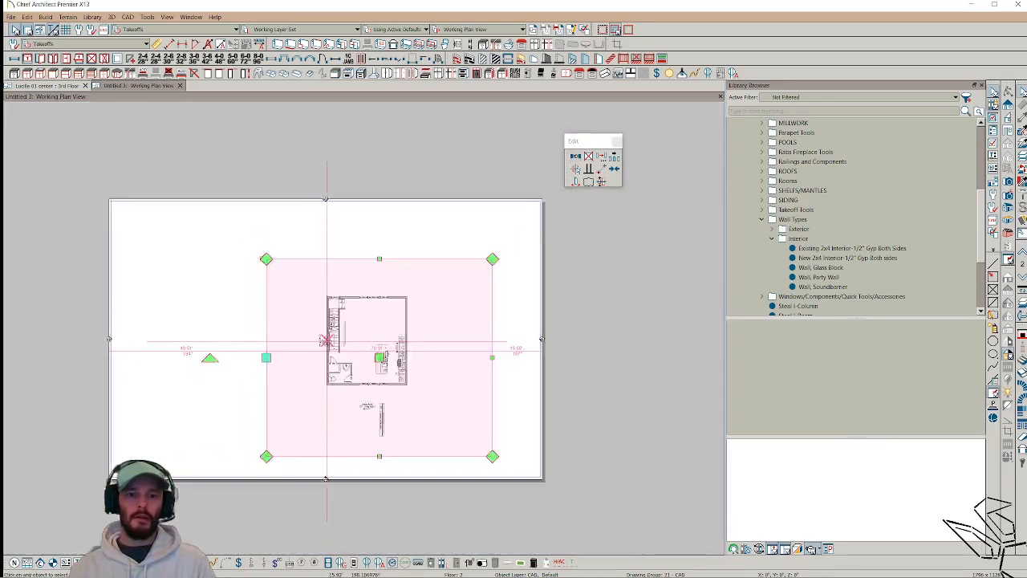
scroll(327, 341, down, 2)
click(525, 315)
scroll(312, 337, up, 1)
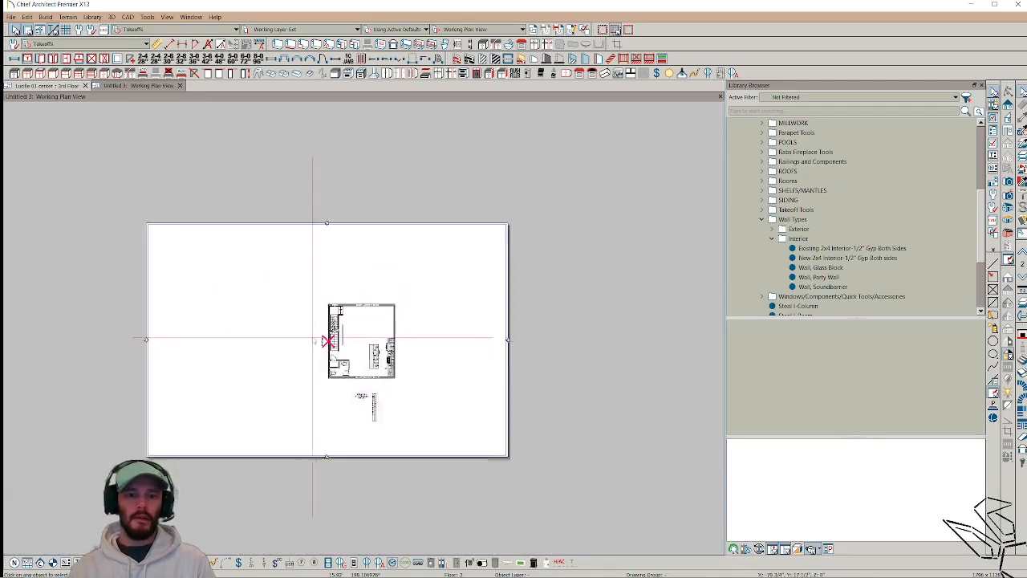
scroll(315, 340, up, 1)
scroll(345, 312, up, 1)
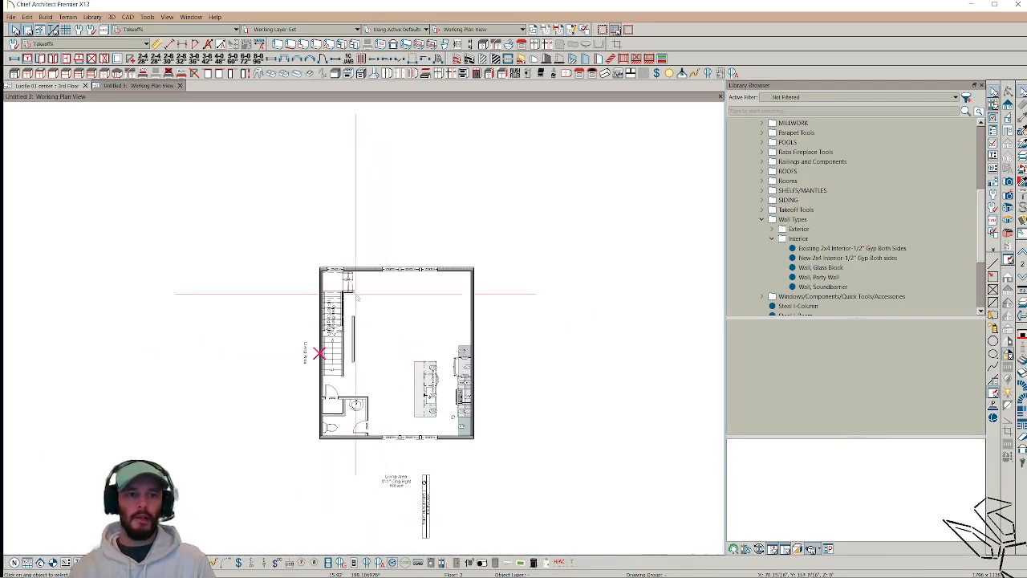
Step: Switch to the Lucille 01 center plan and mirror the whole building with Reverse Plan
click(46, 86)
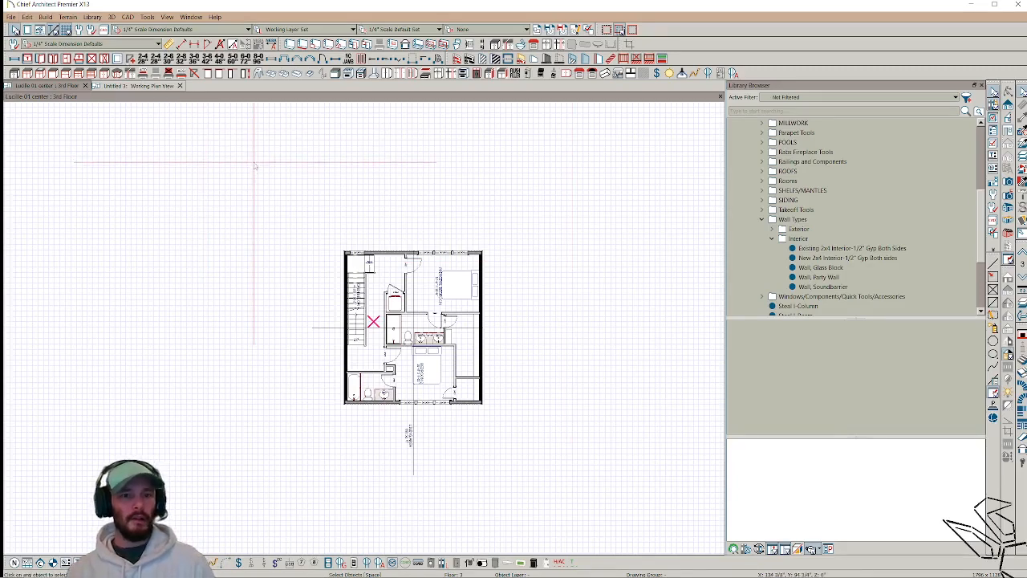
click(146, 17)
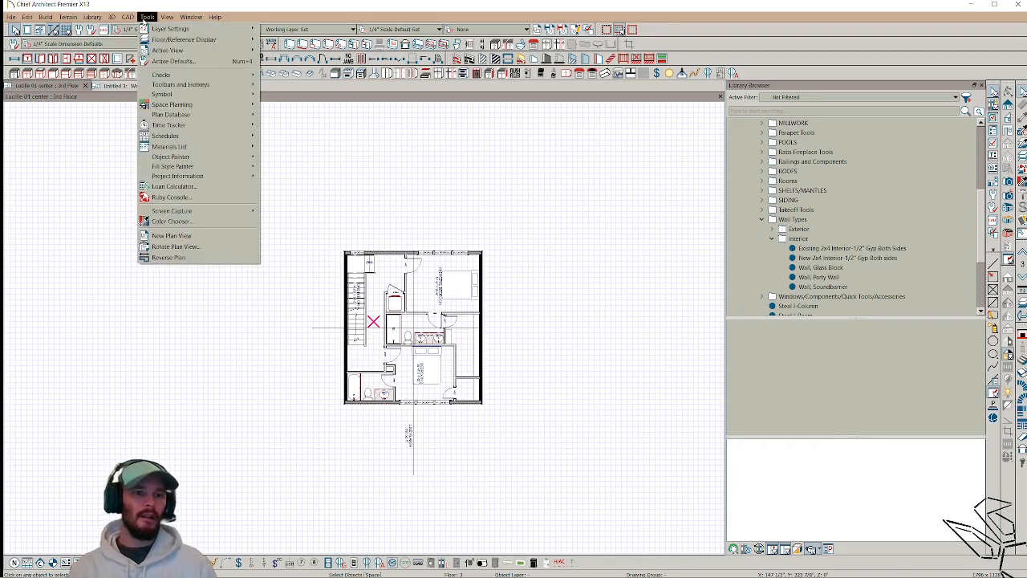
click(186, 257)
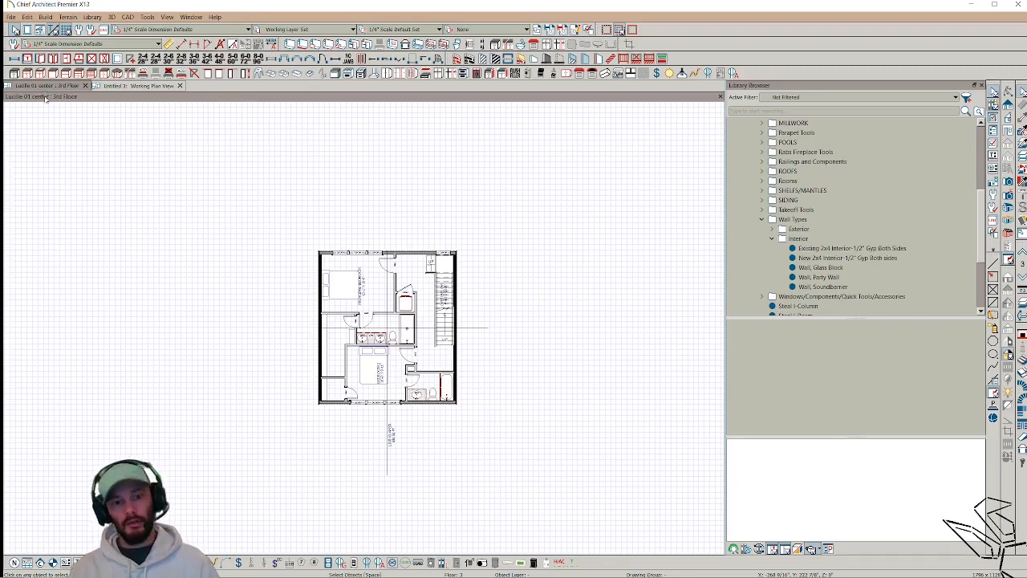
Step: Enclose the entire reversed building in an edit area and copy it for transfer to the other plan
scroll(392, 210, up, 1)
scroll(395, 287, up, 1)
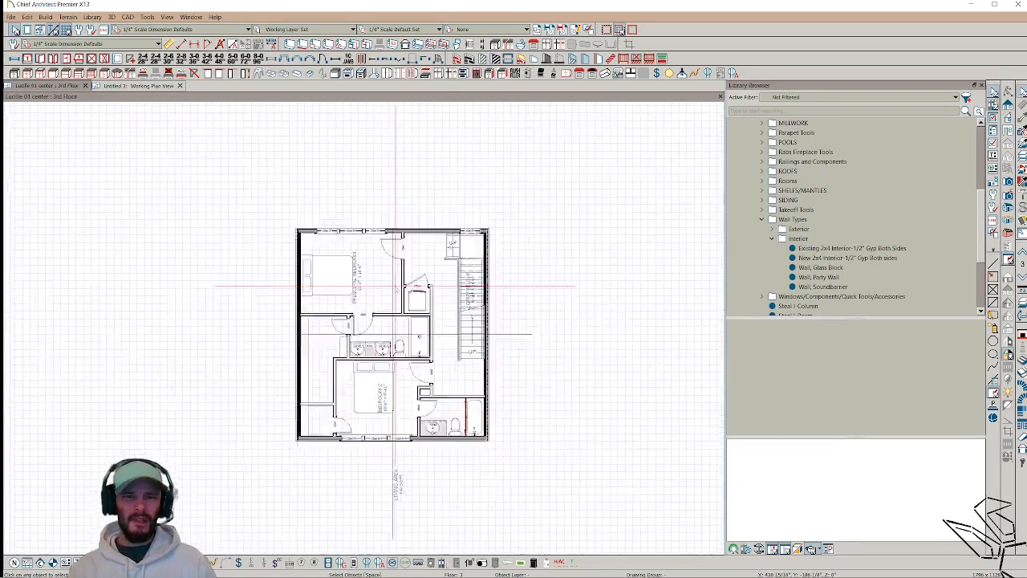
scroll(394, 287, up, 2)
scroll(515, 324, down, 1)
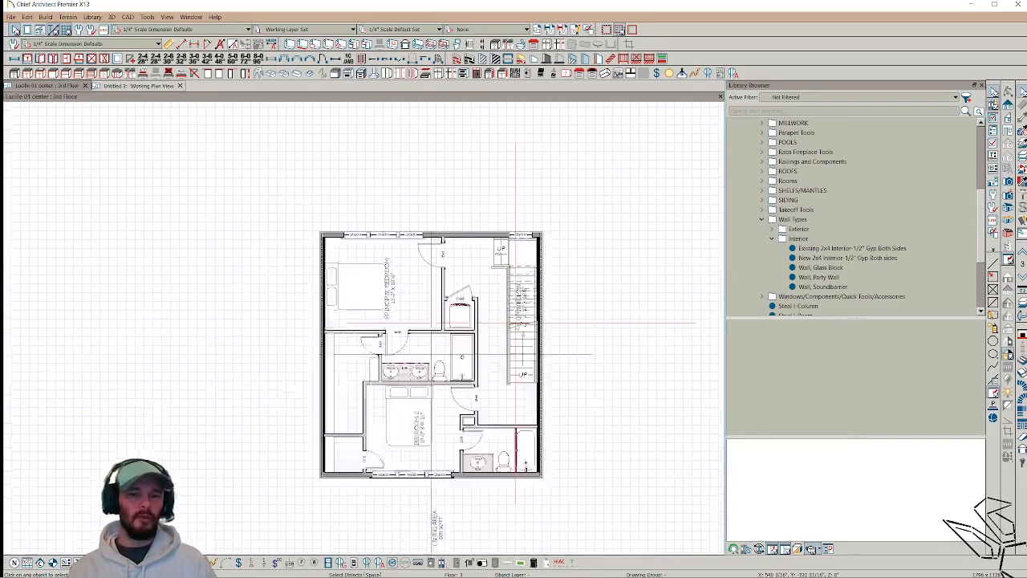
scroll(515, 323, down, 1)
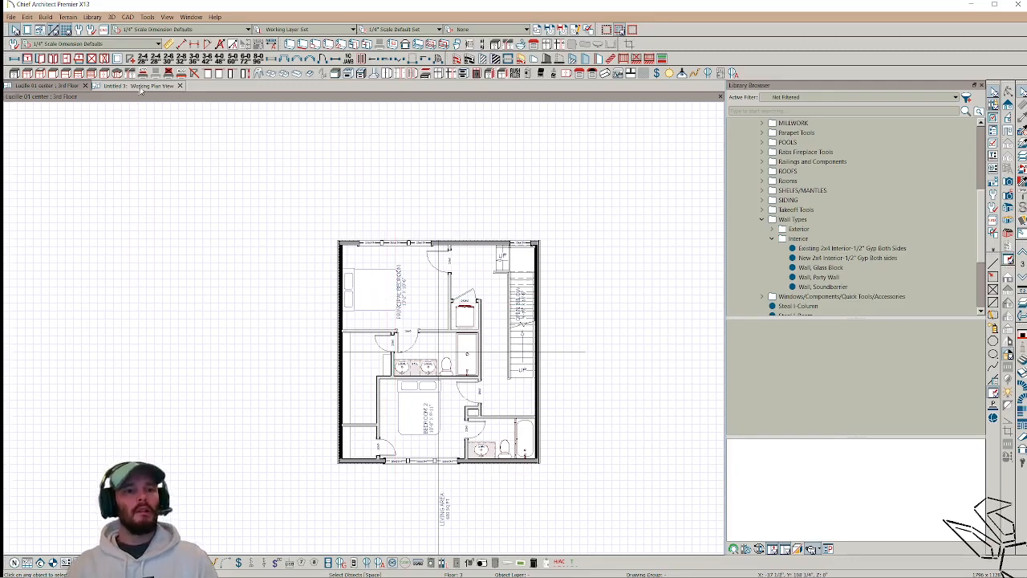
scroll(327, 306, down, 3)
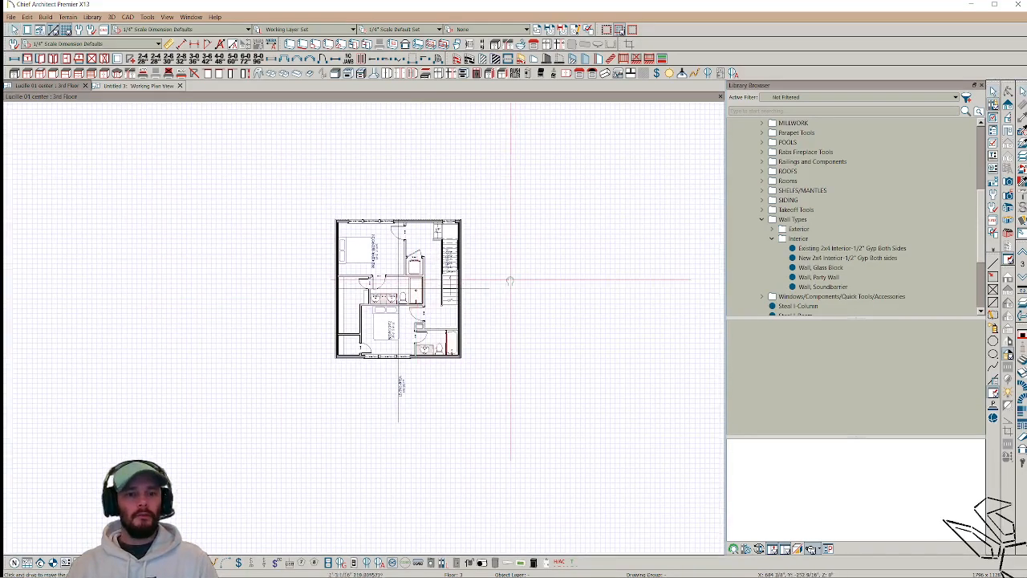
scroll(493, 297, down, 1)
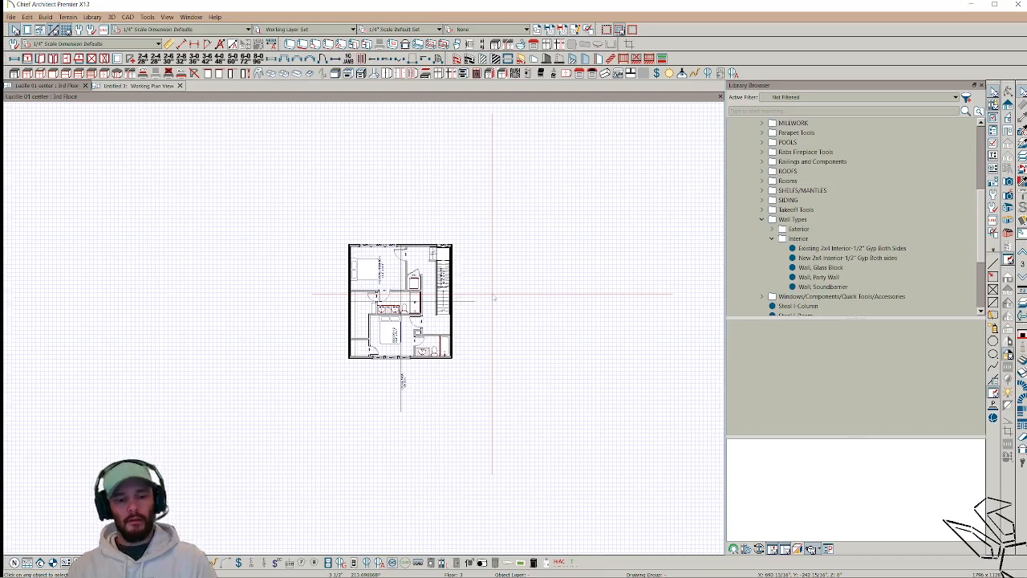
mouse_move(601, 141)
mouse_down()
mouse_move(160, 556)
mouse_move(150, 521)
mouse_up()
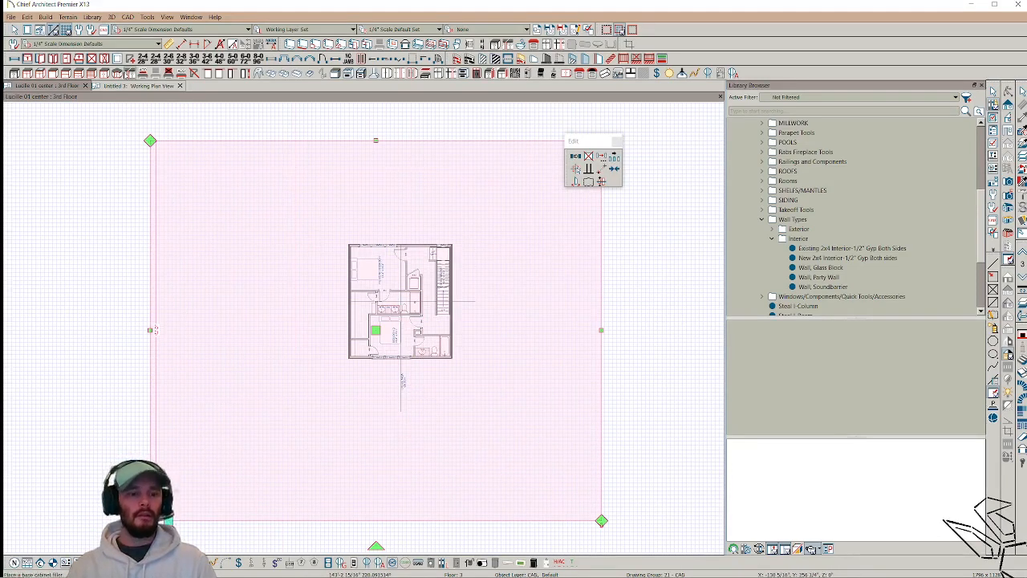
Step: Paste the reversed building into the Untitled 3 plan, well to the left of the existing unit, and accept the ceiling elevation warning
click(132, 85)
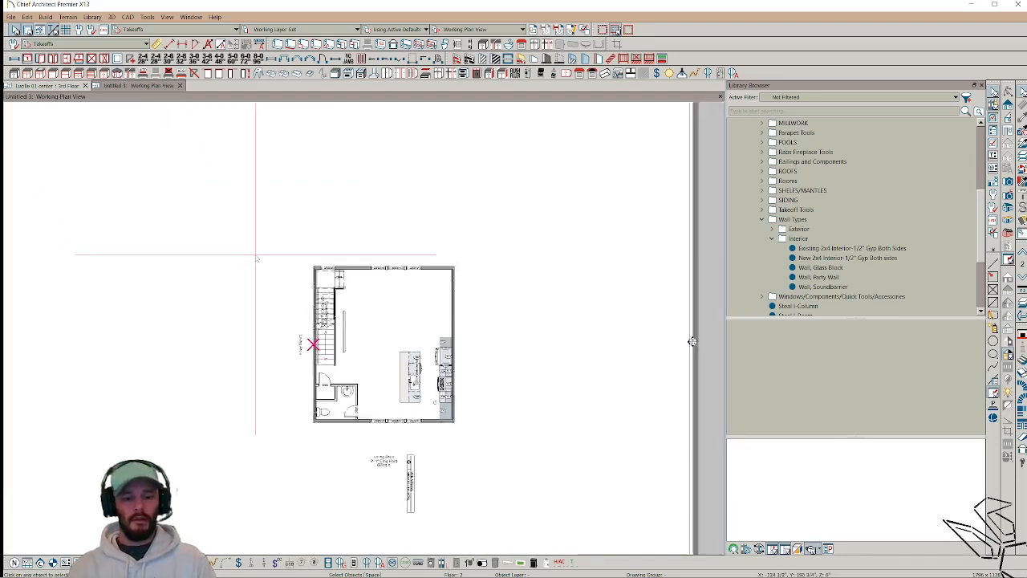
scroll(241, 255, down, 1)
key(ctrl+v)
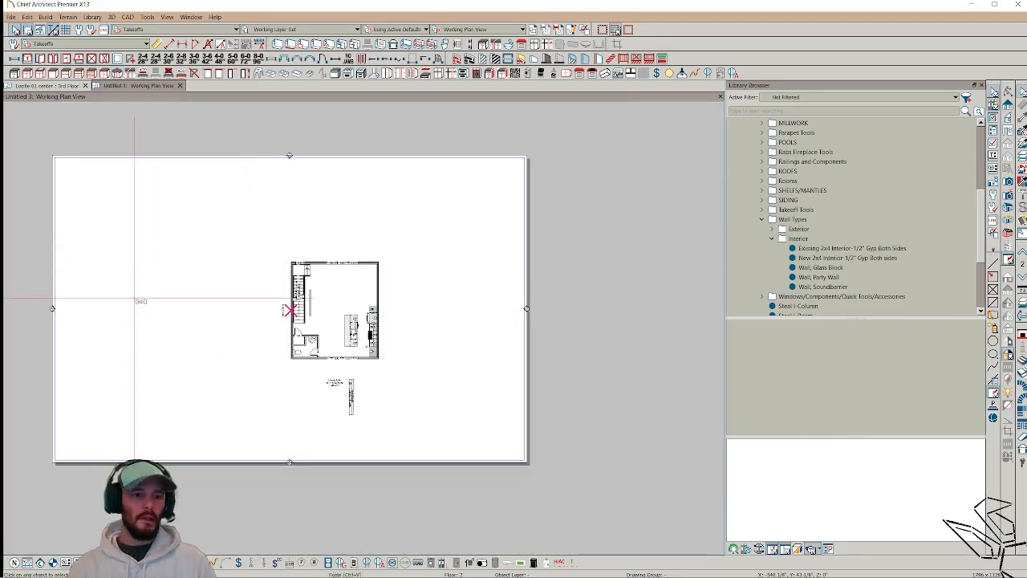
click(134, 301)
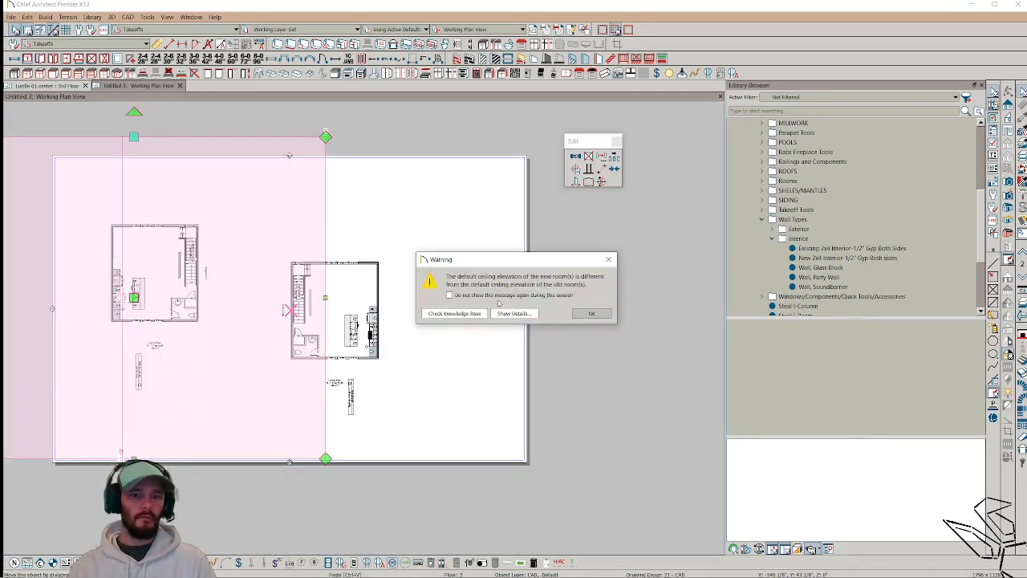
click(595, 314)
click(592, 314)
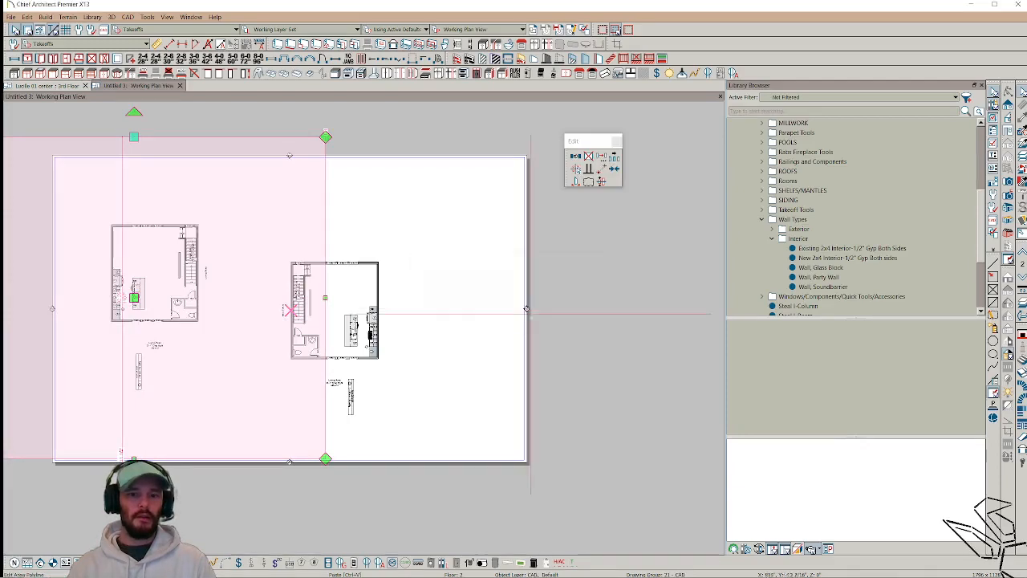
Step: Try to move the pasted area point to point from the reversed building's right party wall to the origin marker, and undo the move
scroll(232, 276, up, 3)
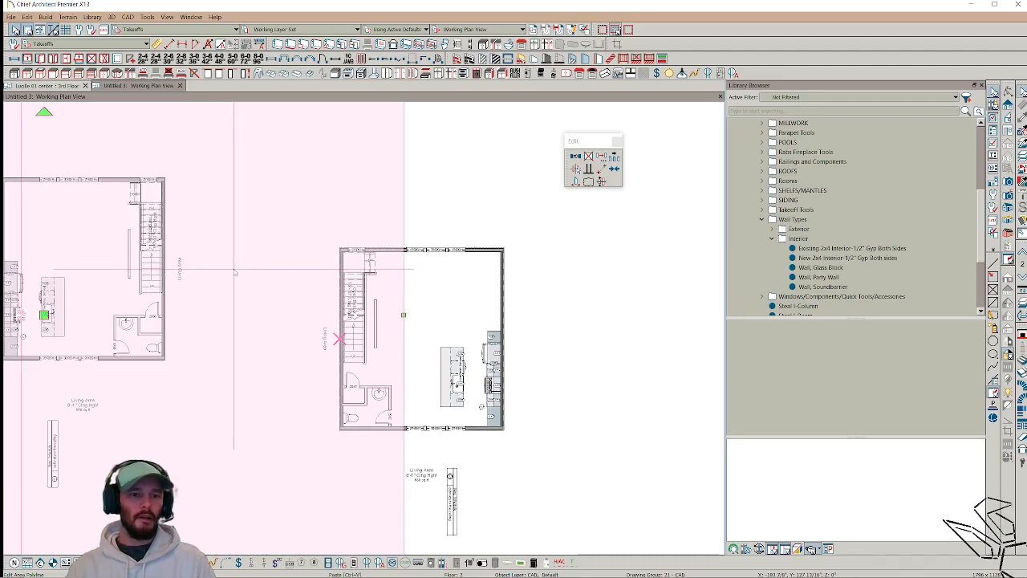
click(166, 269)
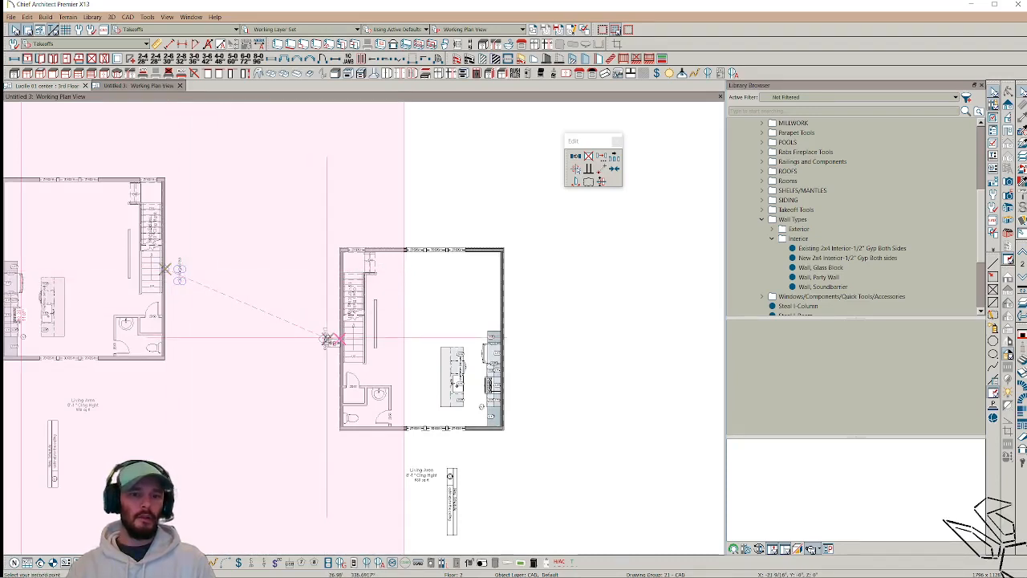
click(341, 339)
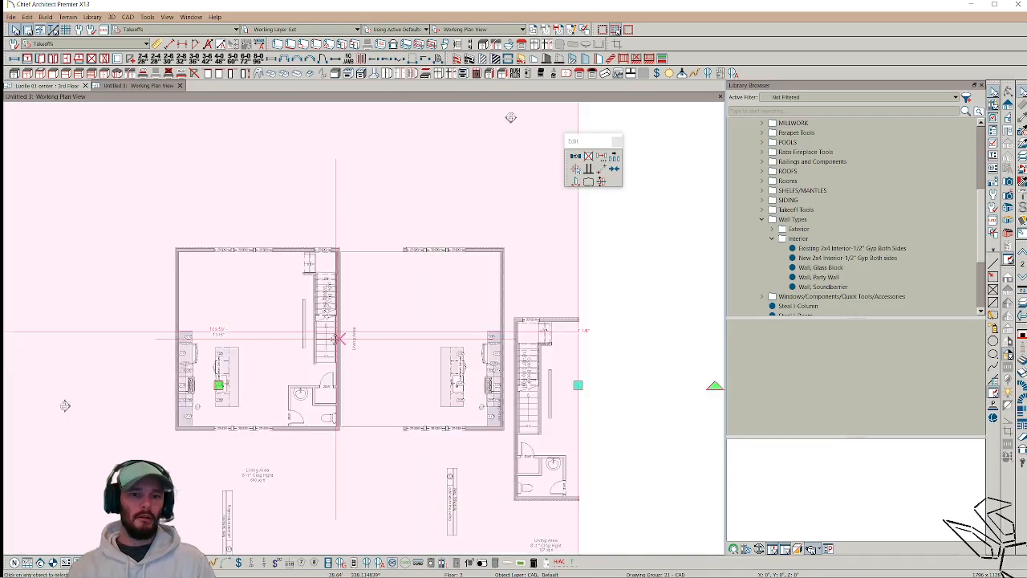
scroll(337, 339, down, 3)
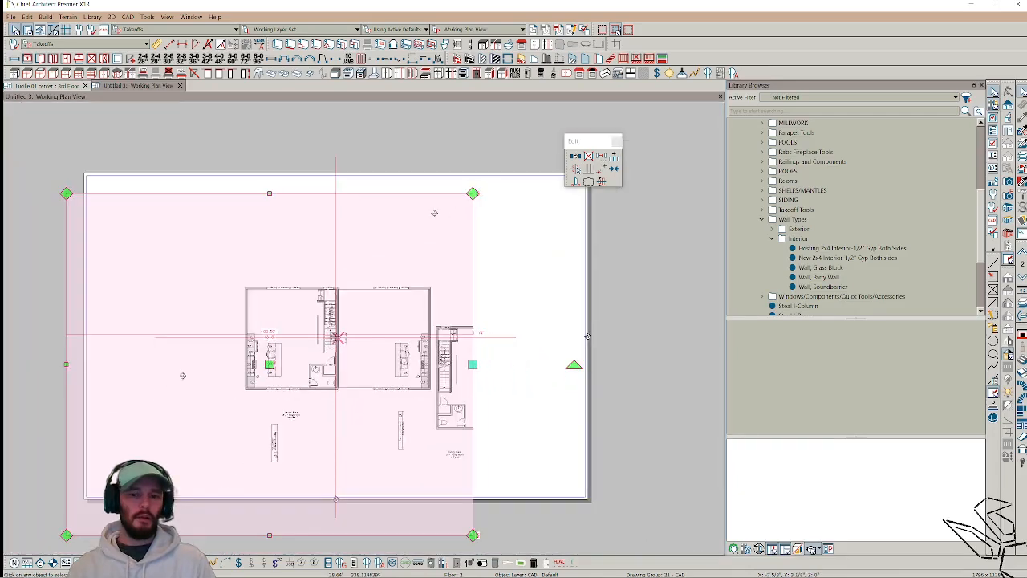
key(Escape)
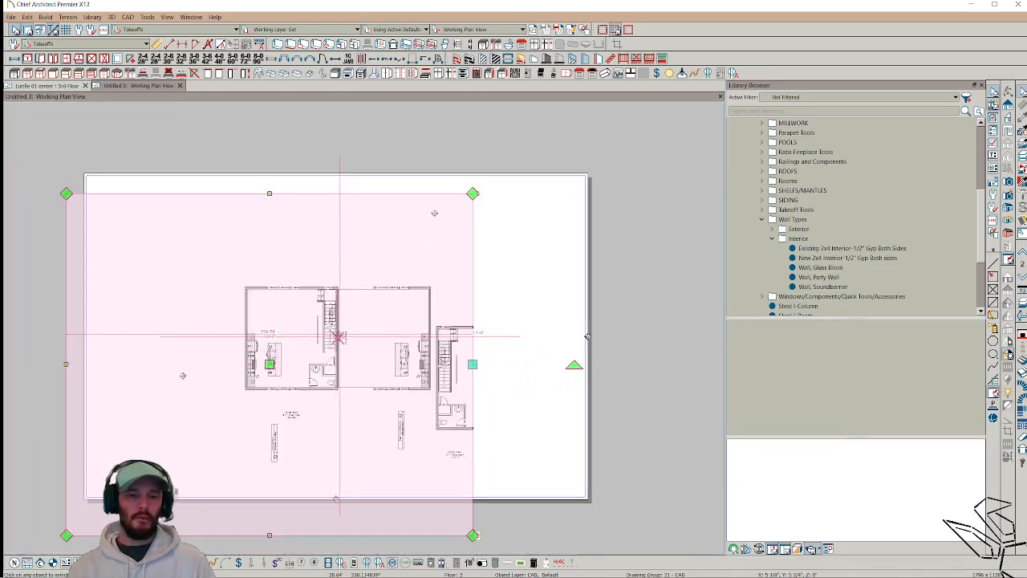
key(ctrl+z)
scroll(321, 347, up, 3)
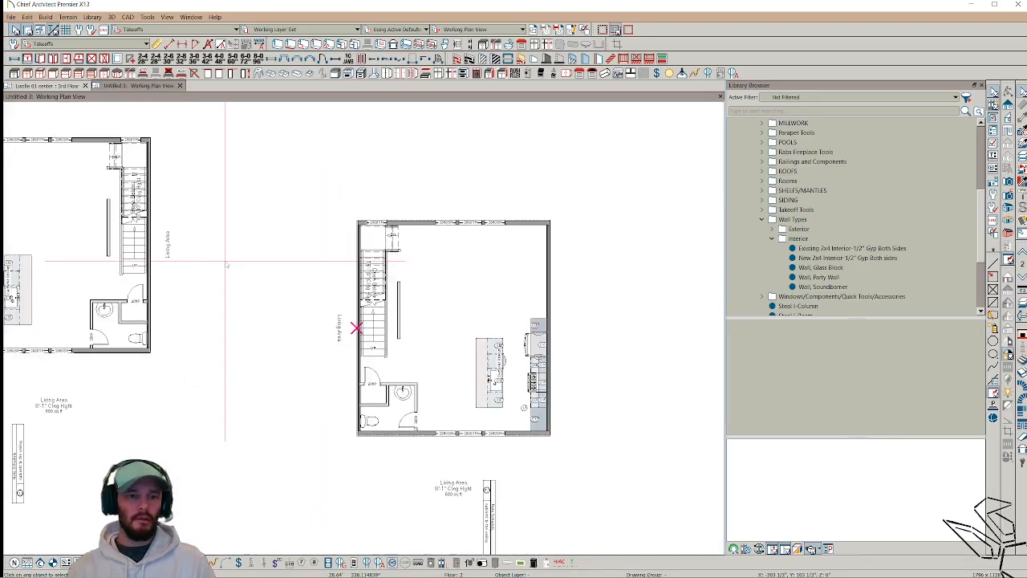
scroll(229, 264, down, 2)
scroll(229, 265, down, 3)
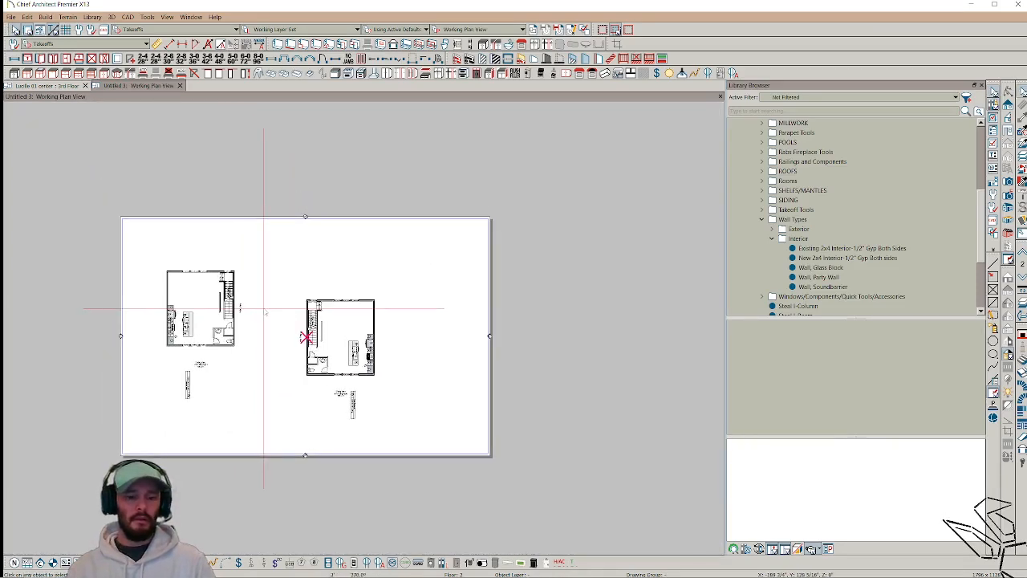
drag(278, 209, 134, 440)
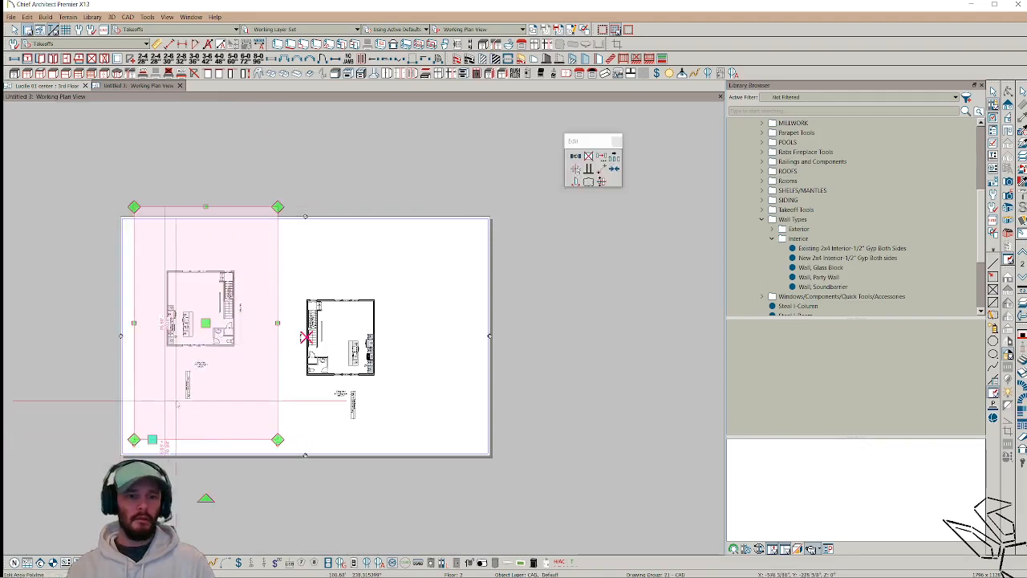
scroll(305, 337, up, 3)
key(Escape)
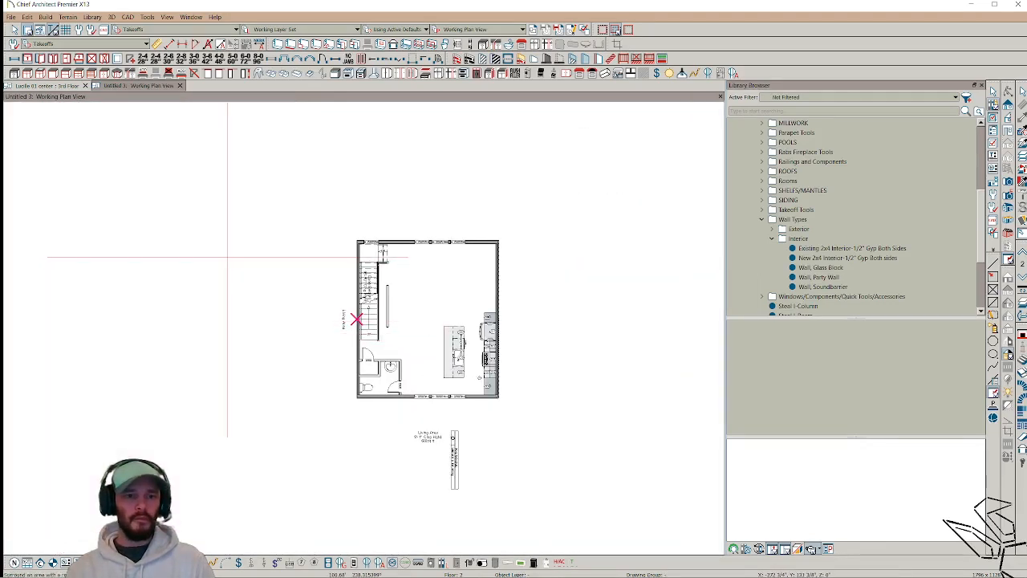
Step: Enclose only the reversed building in an edit area, move it point to point from its right party wall's outer face to the origin marker, and deselect it
scroll(227, 259, down, 5)
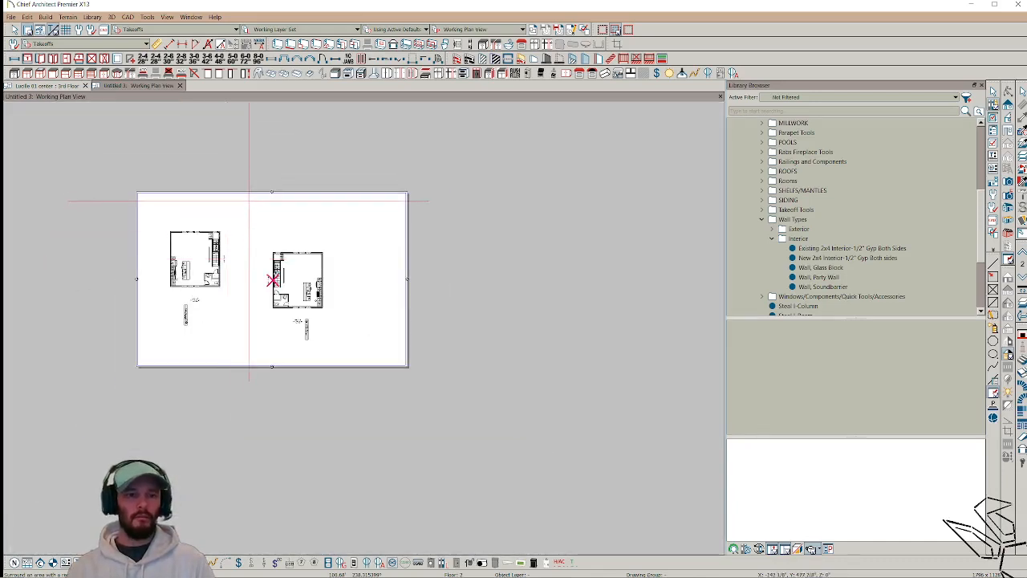
drag(244, 176, 136, 350)
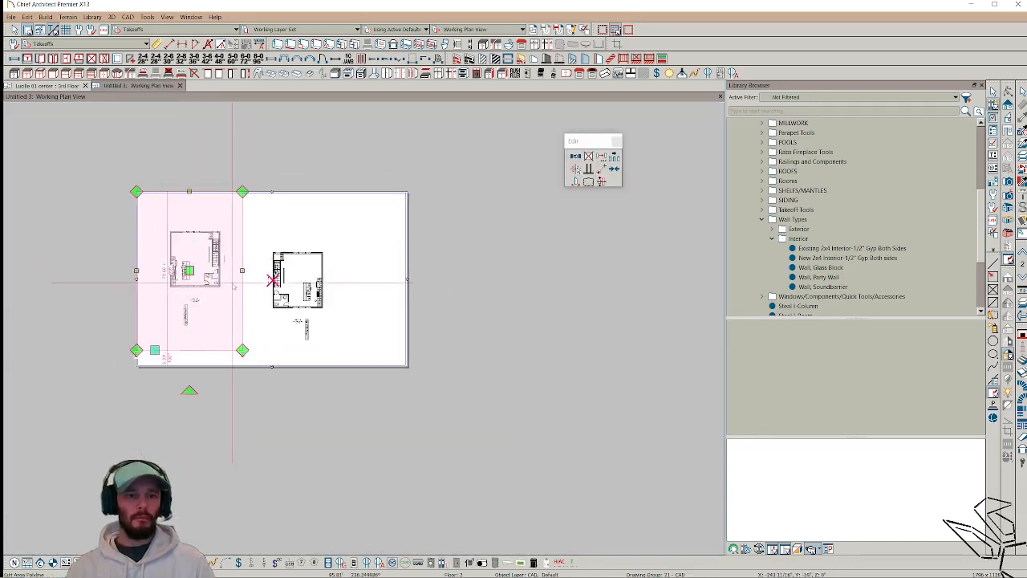
scroll(222, 231, up, 5)
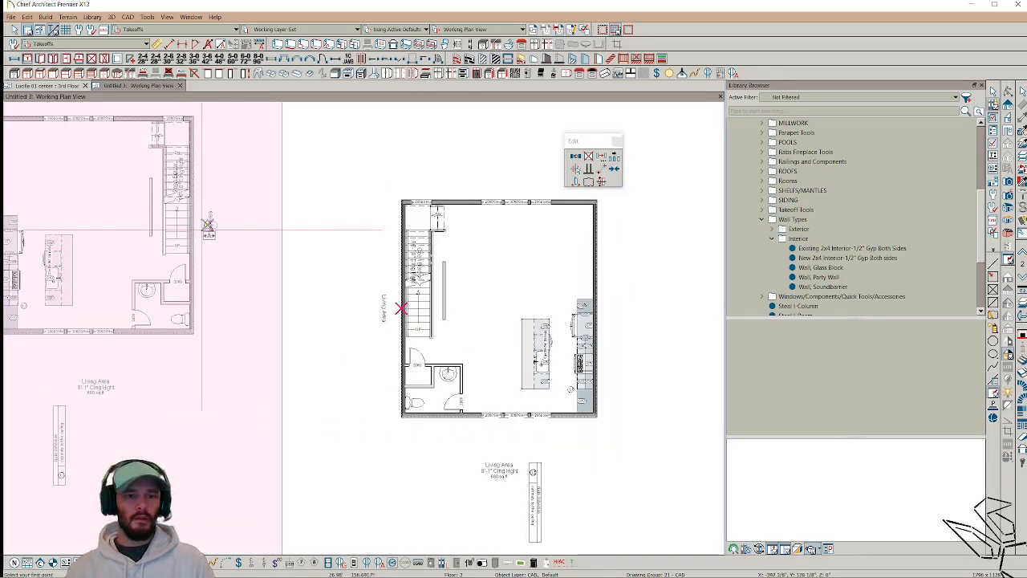
scroll(194, 226, up, 5)
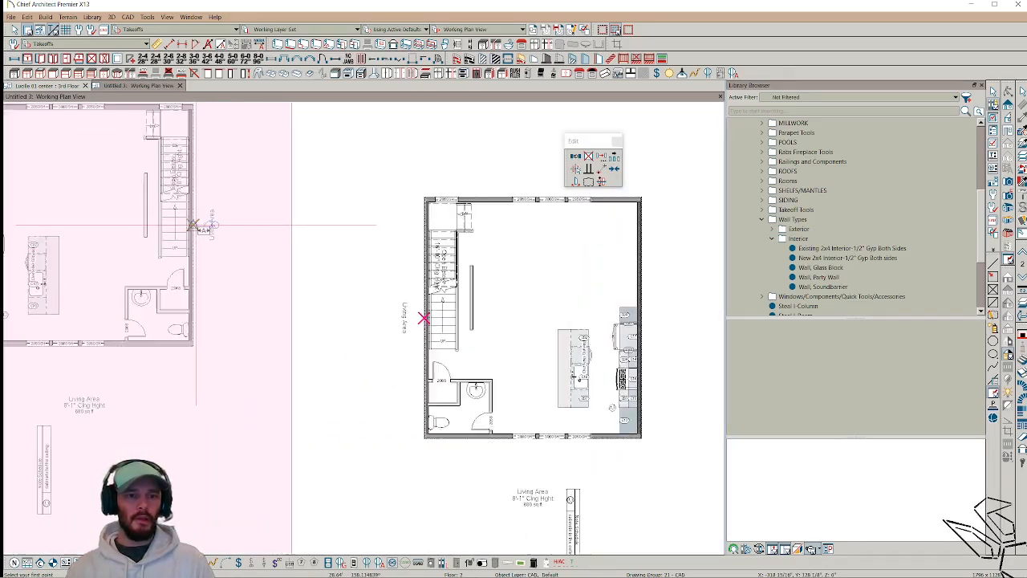
click(183, 225)
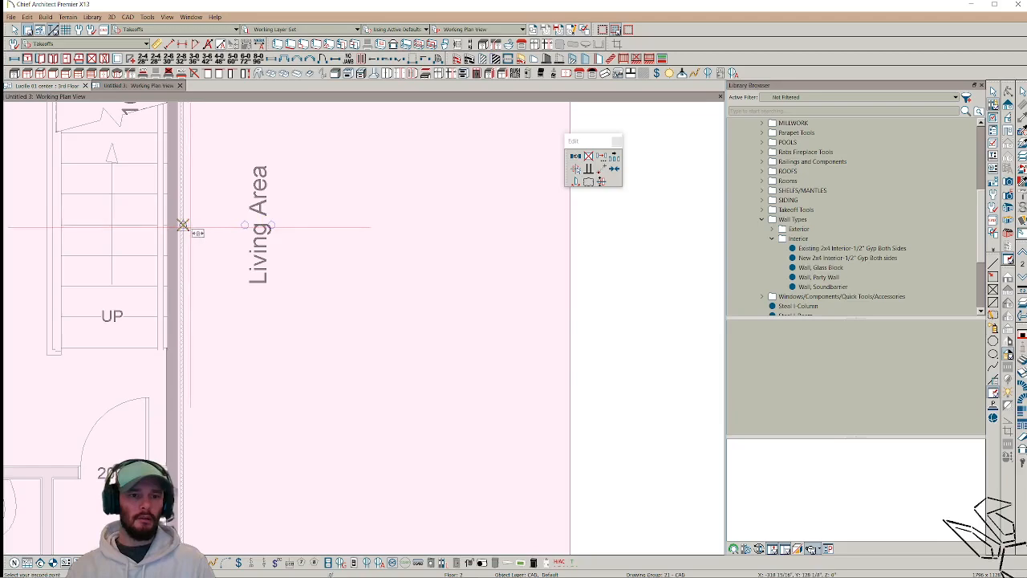
scroll(196, 233, down, 5)
scroll(518, 376, up, 2)
scroll(565, 375, up, 5)
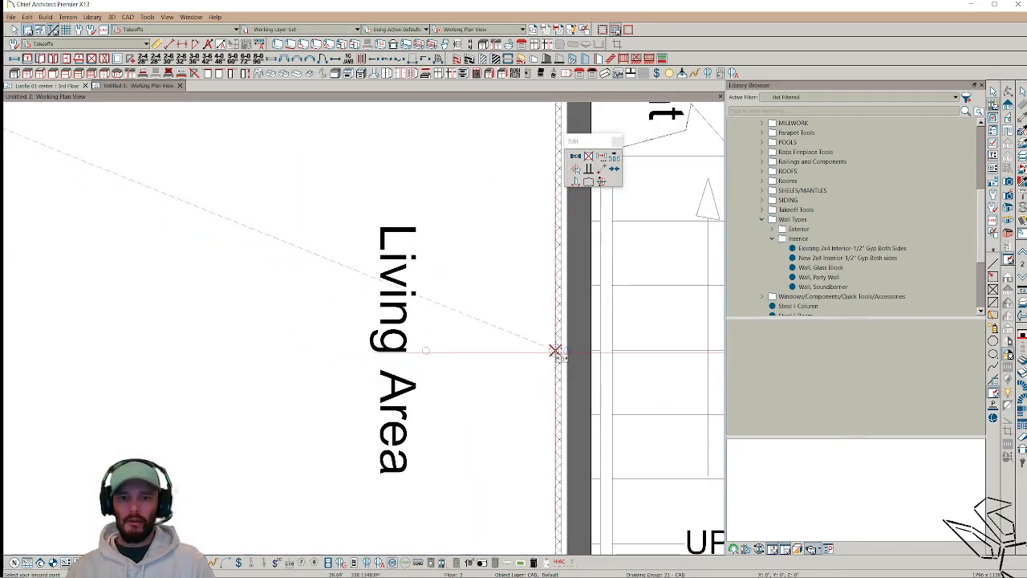
scroll(554, 351, down, 8)
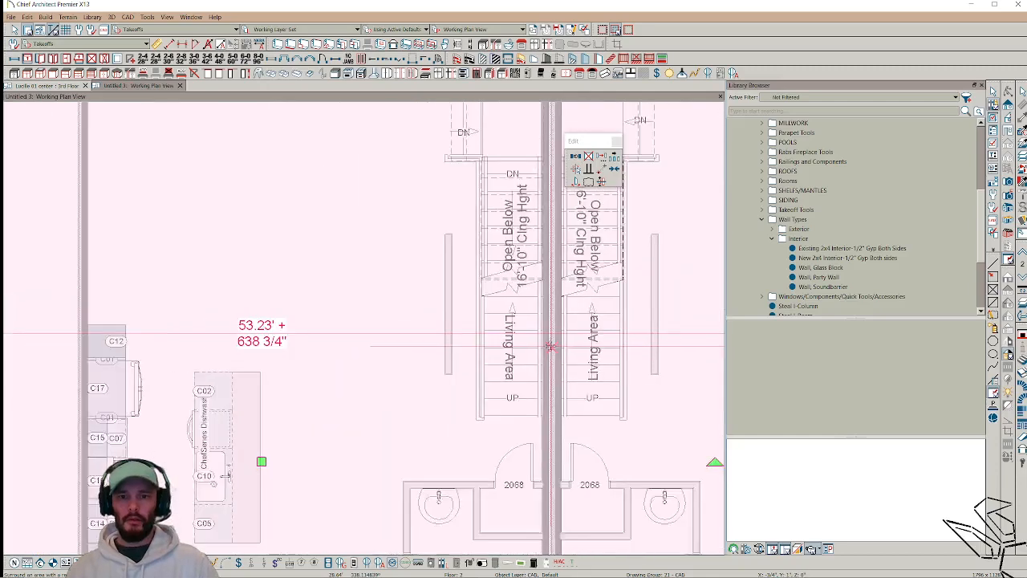
scroll(551, 346, down, 5)
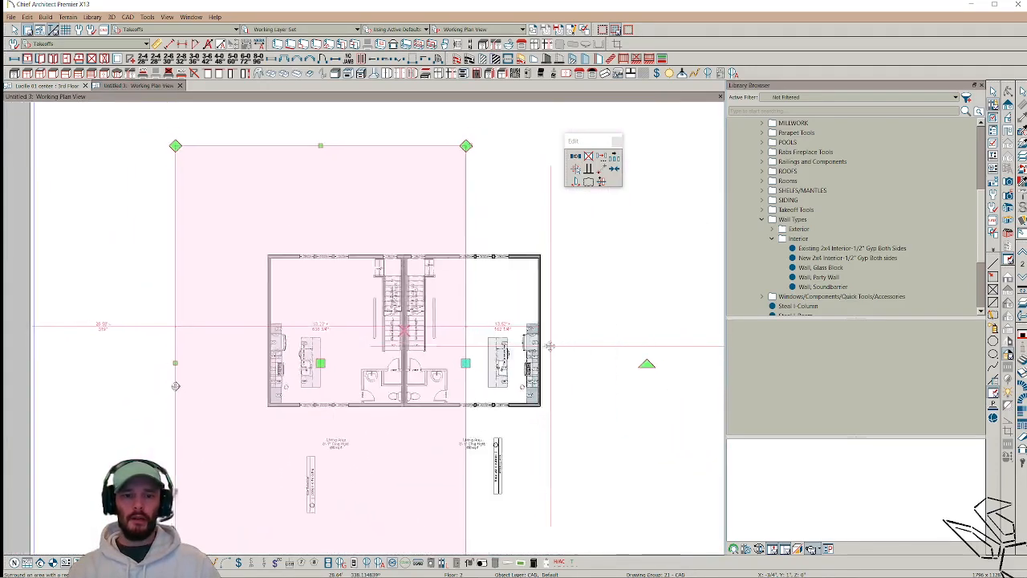
click(530, 289)
scroll(191, 362, up, 2)
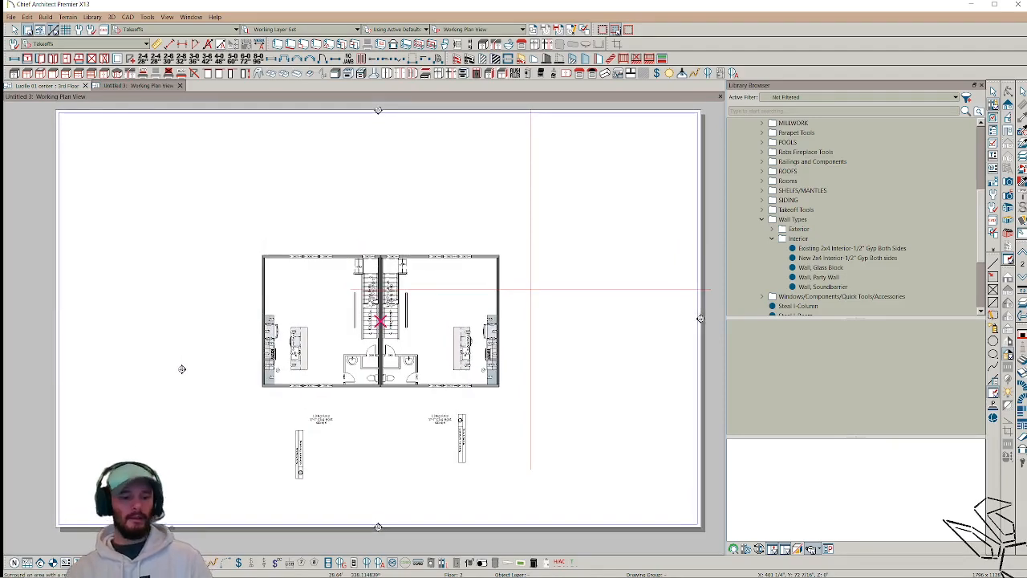
Step: Switch to File Explorer and examine the contents of the 220110-RCVD and 220111-DRVA-V1-Lucille-RR folders inside the CA folder
key(alt+Tab)
key(Tab)
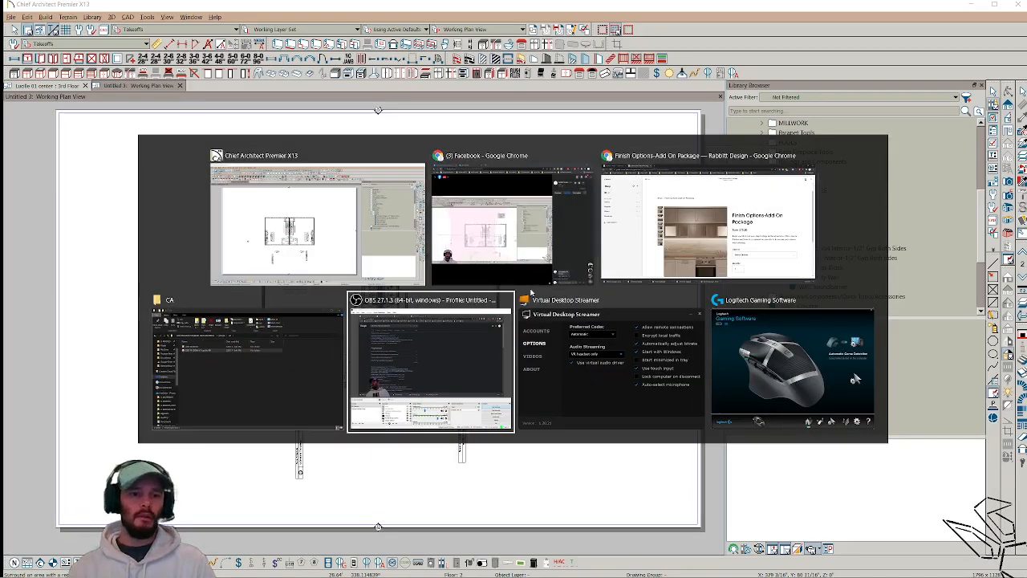
click(211, 369)
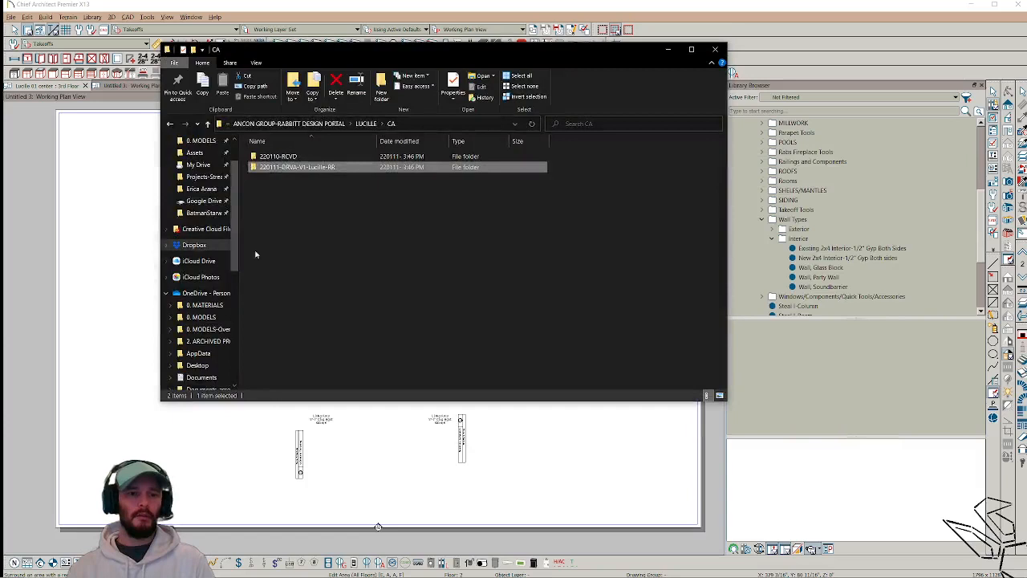
double_click(294, 168)
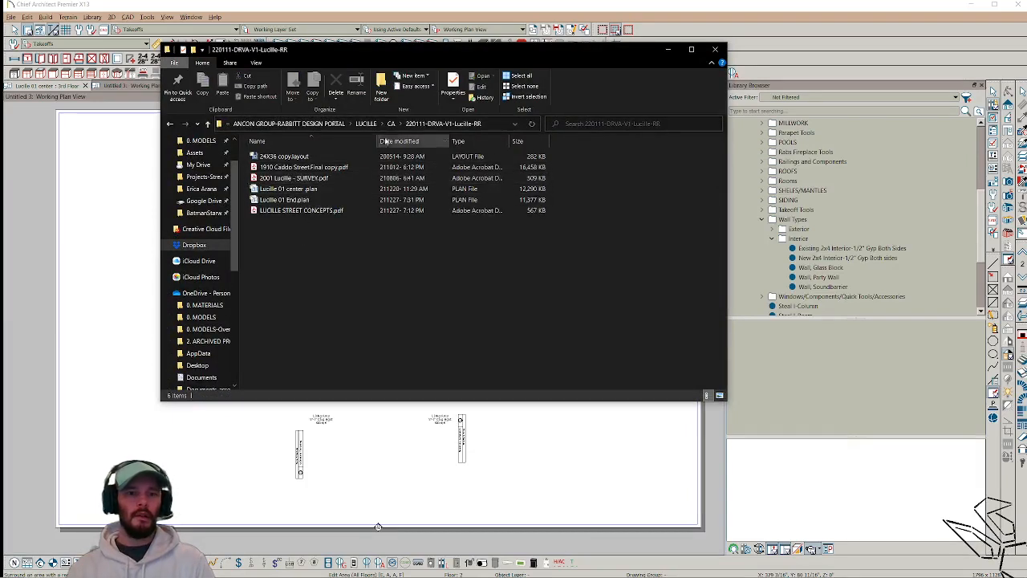
click(391, 123)
double_click(277, 158)
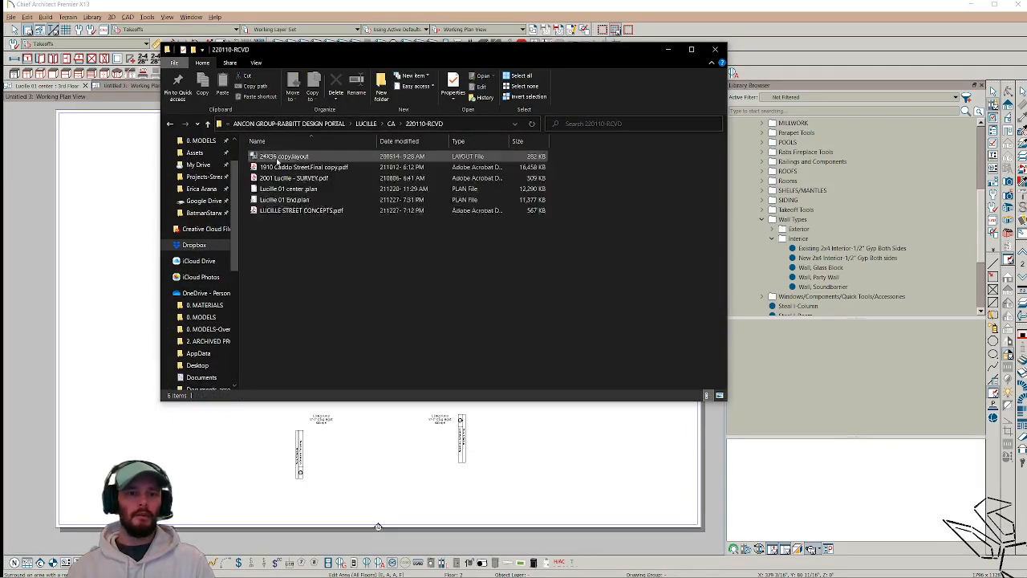
click(391, 124)
click(277, 167)
double_click(277, 168)
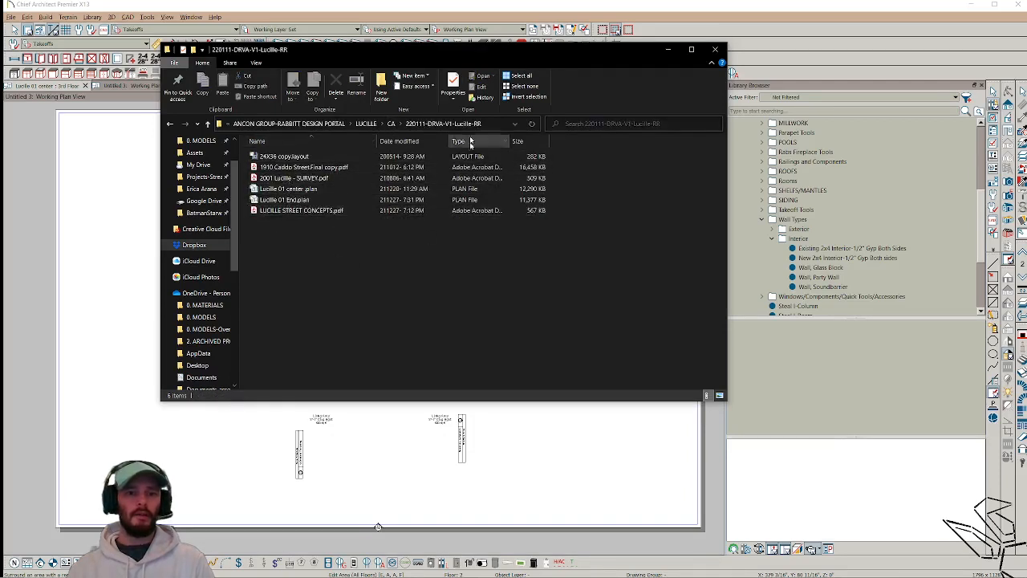
click(390, 124)
double_click(299, 167)
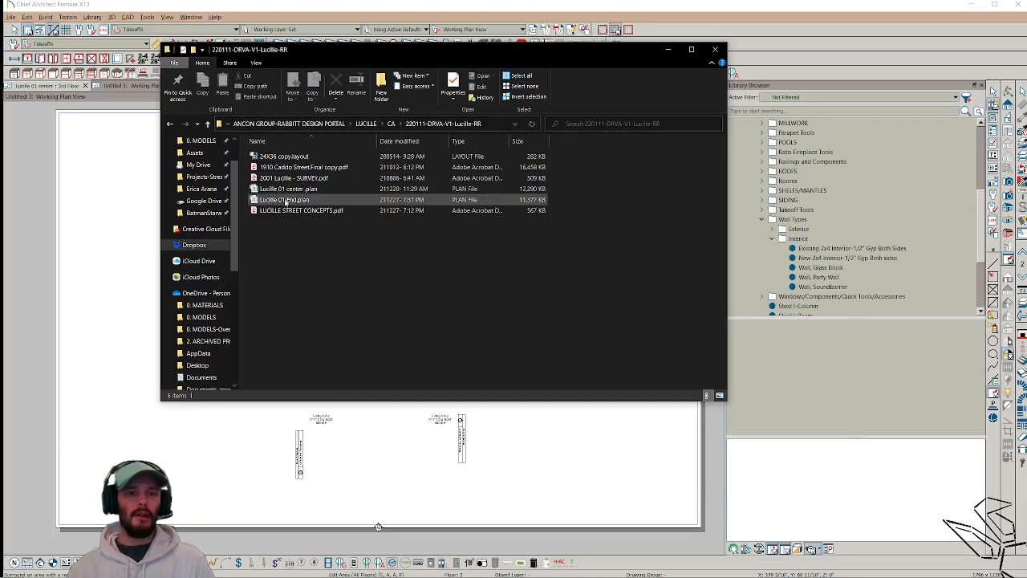
Step: Open Lucille 01 End.plan from the 220111-DRVA-V1-Lucille-RR folder, leaving the missing Futura font set to No Change
click(286, 200)
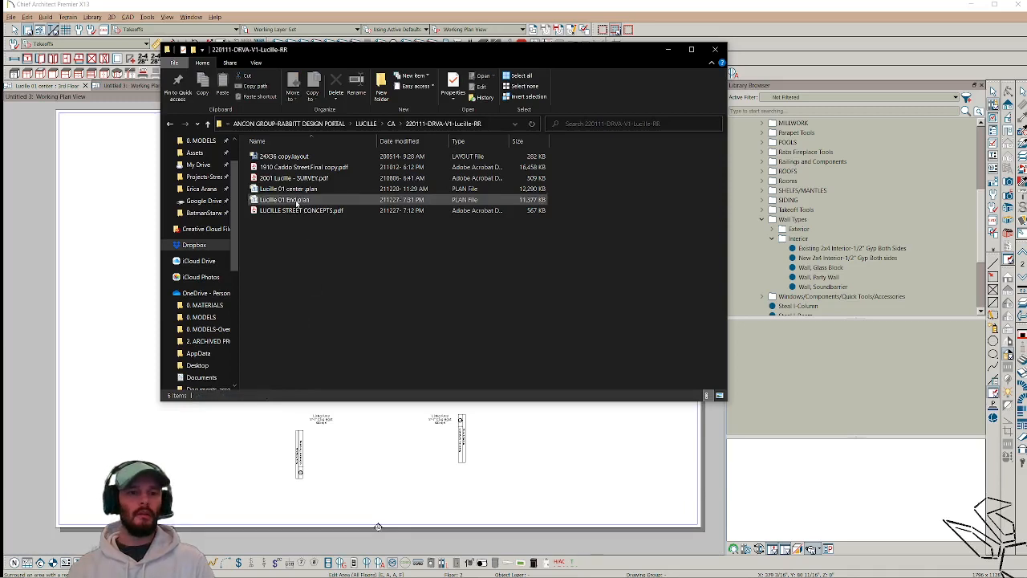
double_click(294, 201)
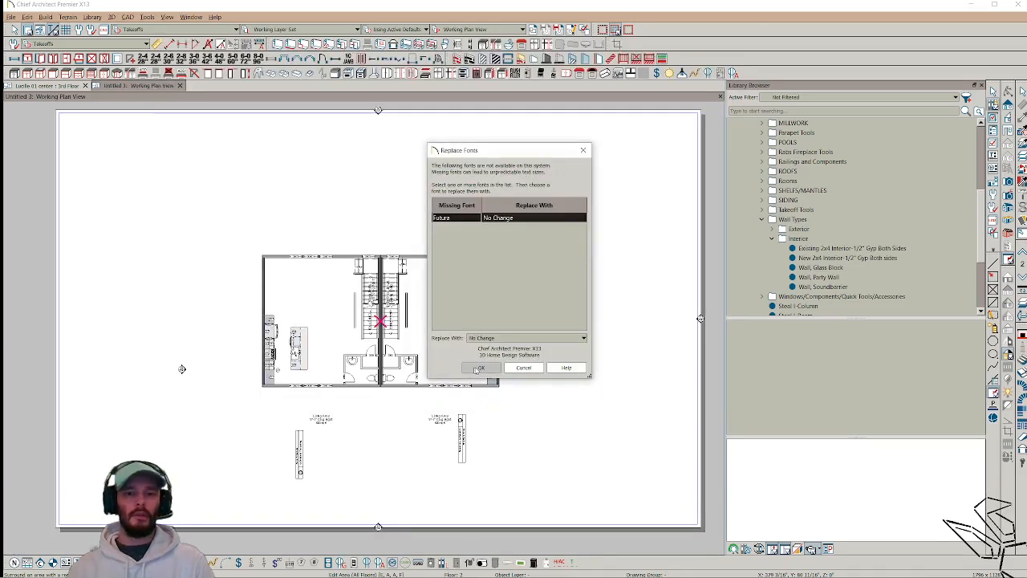
key(Return)
scroll(431, 305, down, 5)
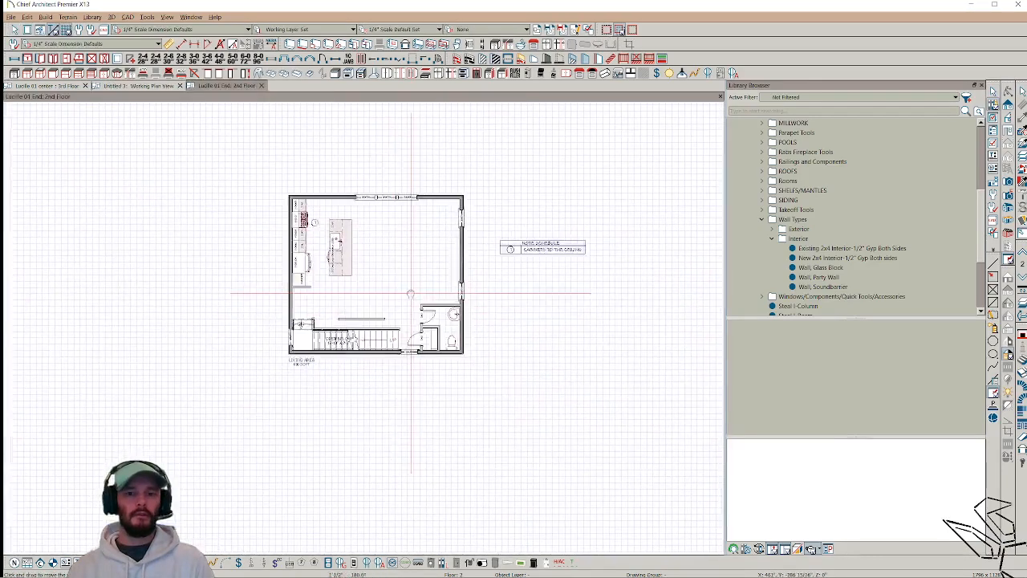
scroll(258, 251, up, 3)
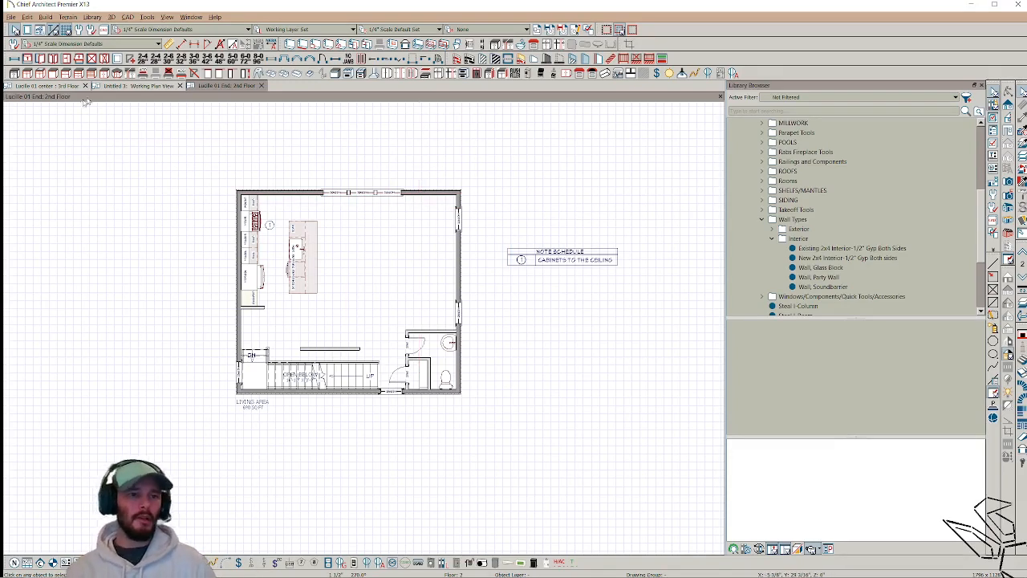
Step: Switch to the Lucille 01 center plan and try to save it under a new name
click(49, 85)
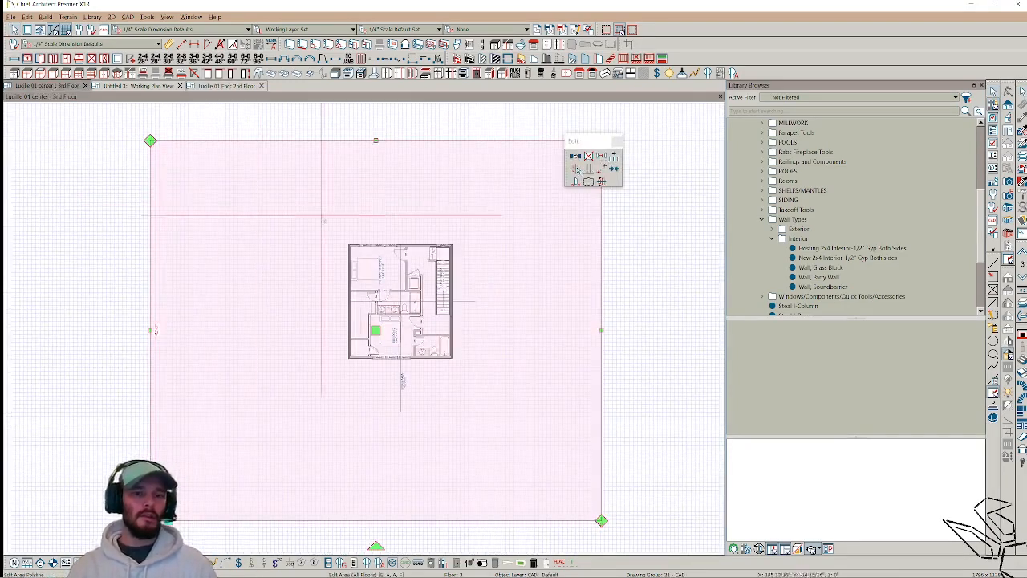
scroll(78, 123, down, 1)
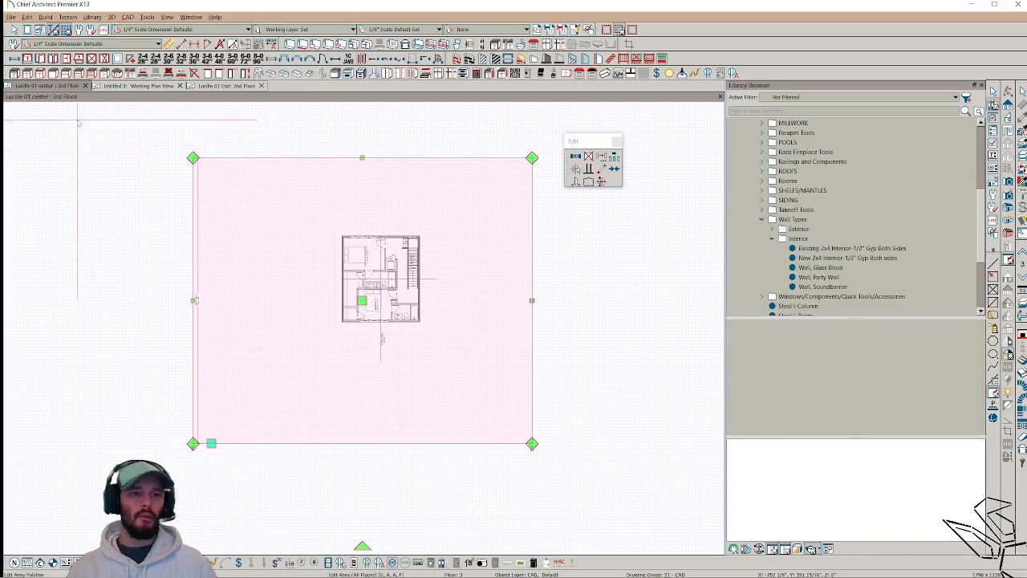
click(11, 17)
click(29, 169)
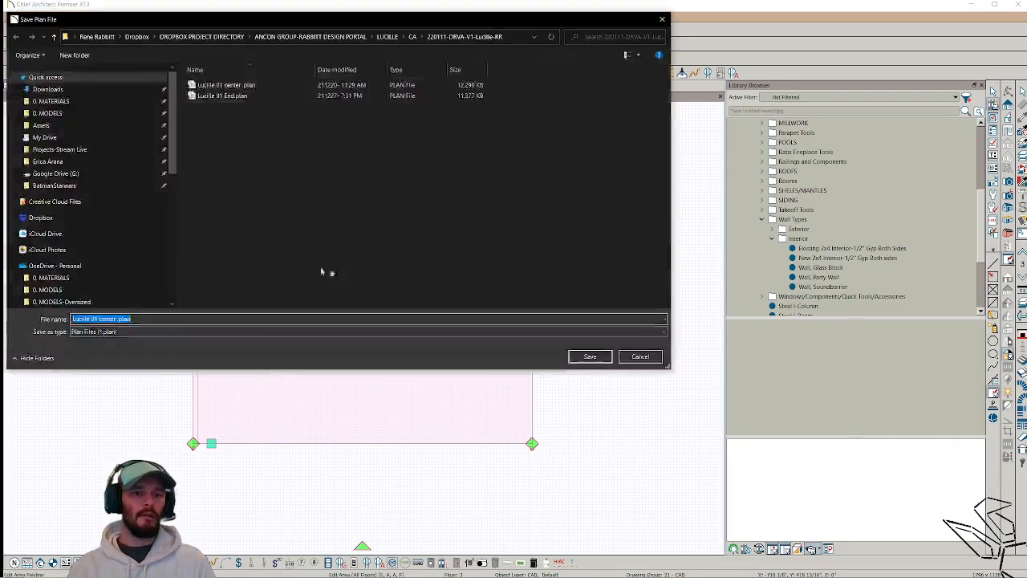
click(590, 356)
Step: Assign the hotkey Ctrl+Alt+S to the File Tools - Save As command, removing the conflicting Spline and Start Camera Spin bindings
click(147, 17)
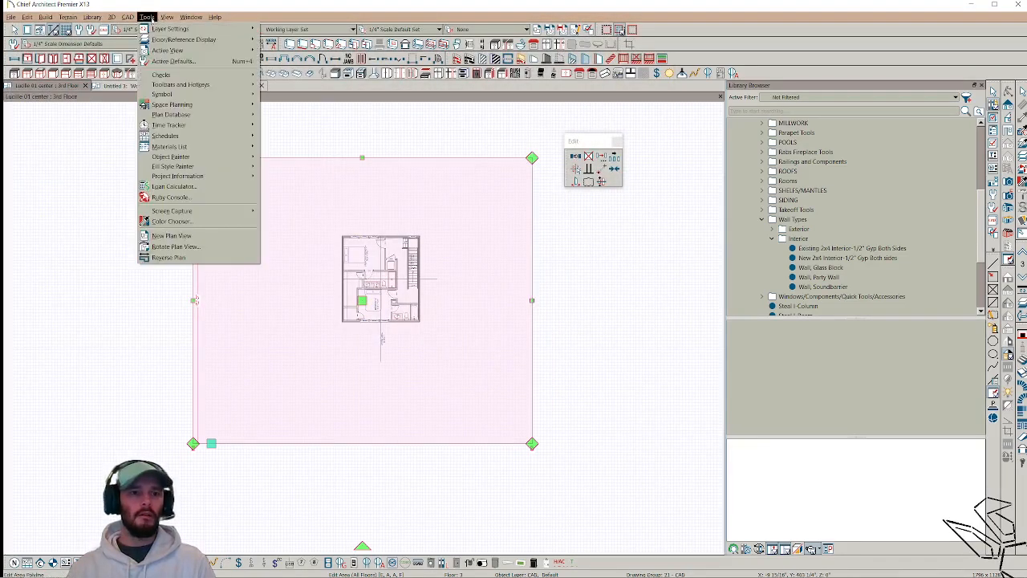
mouse_move(197, 87)
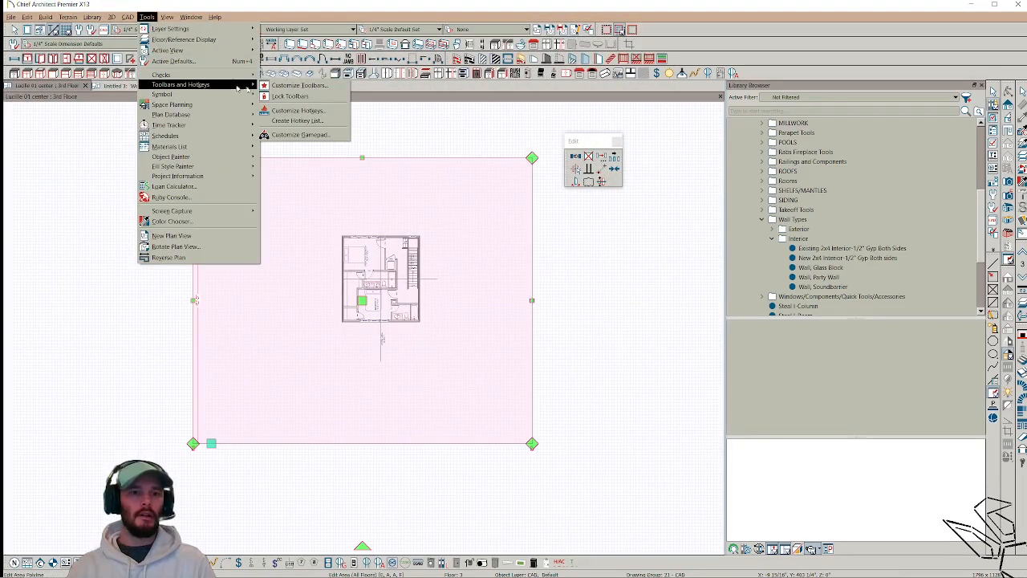
click(297, 110)
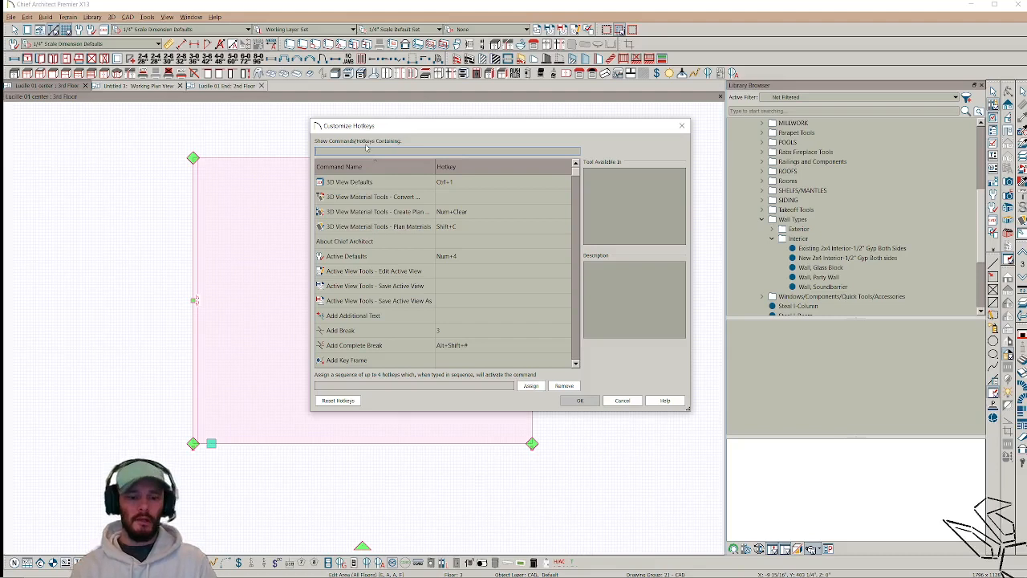
text(save AS)
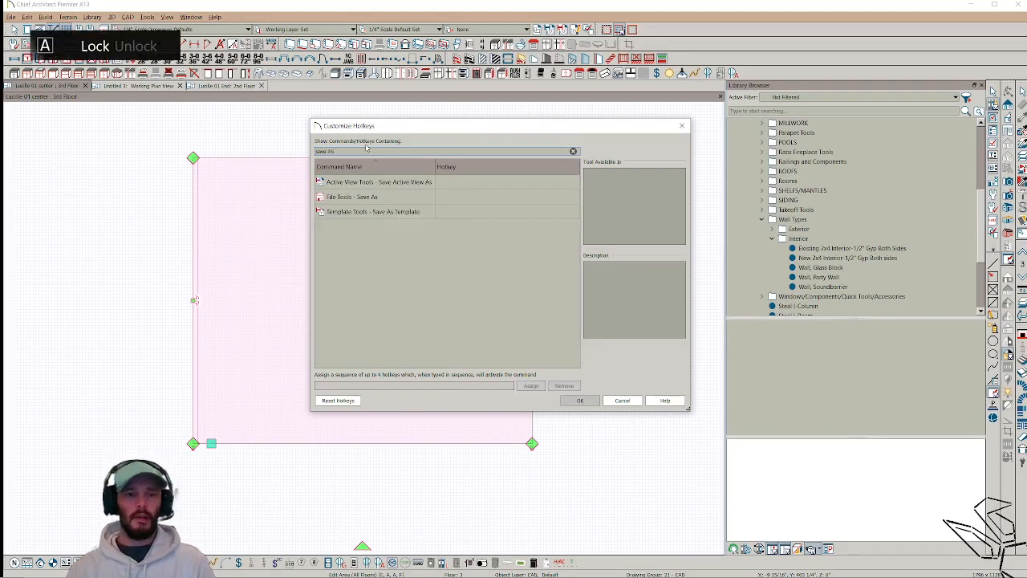
click(396, 196)
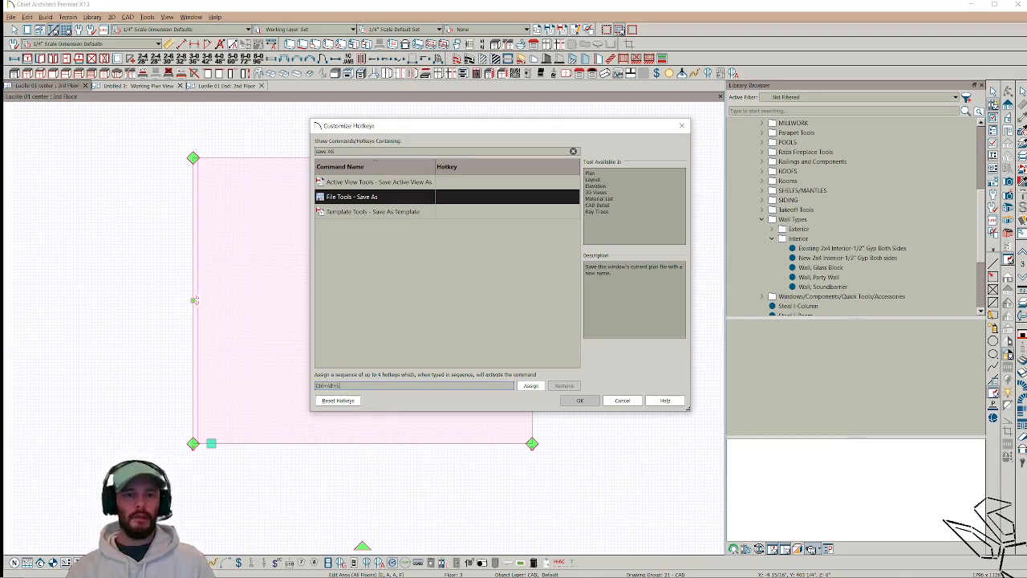
click(530, 385)
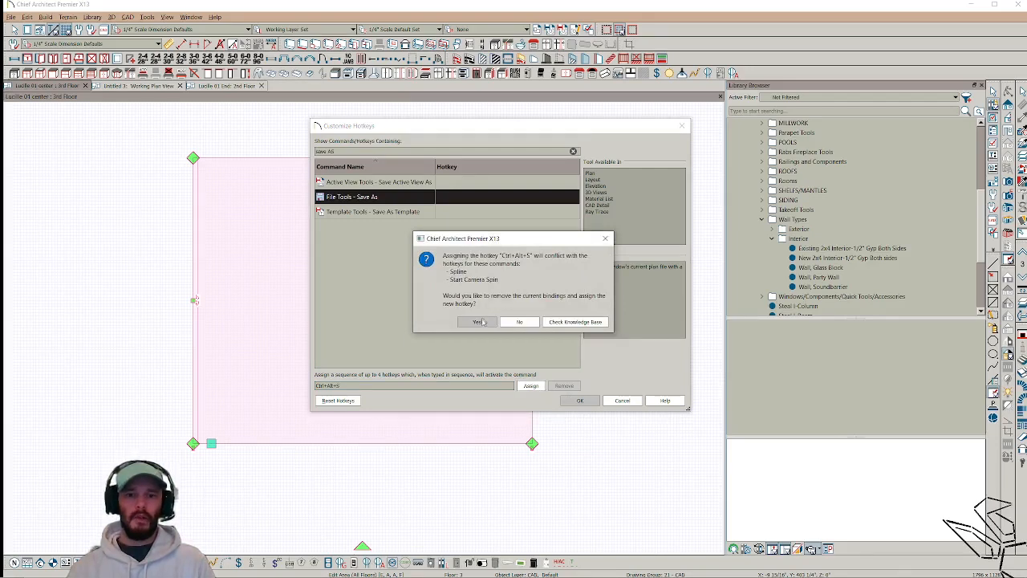
click(477, 323)
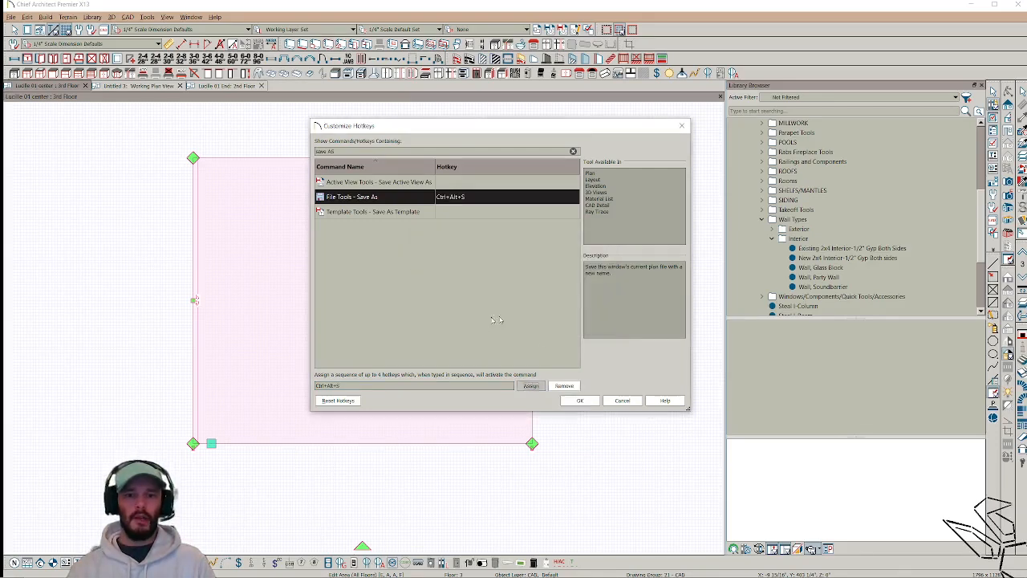
click(580, 399)
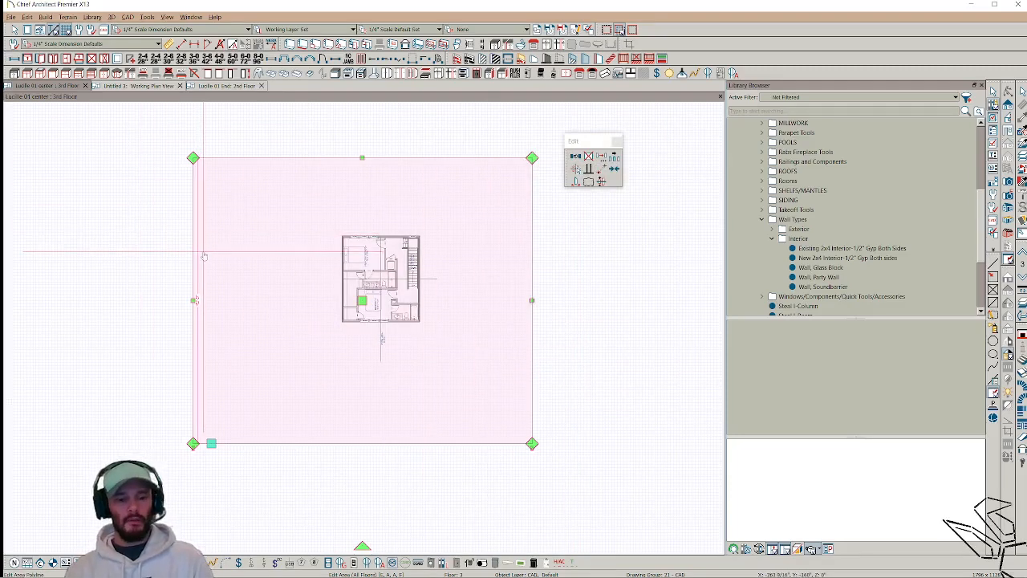
Step: Save the Lucille 01 center plan as a new file named "Lucille 01 center-2 .plan" and close it
key(ctrl+shift+s)
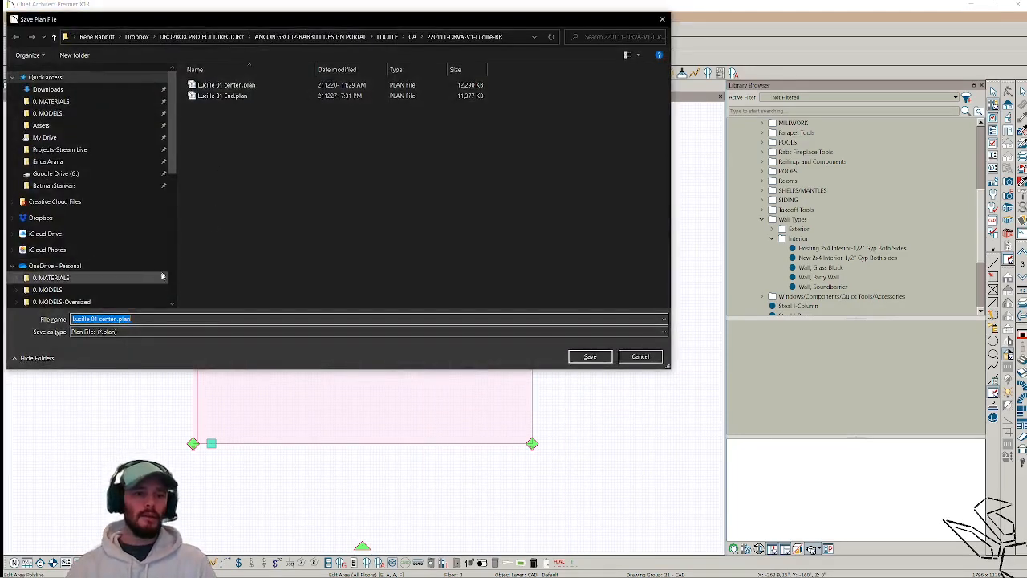
click(118, 318)
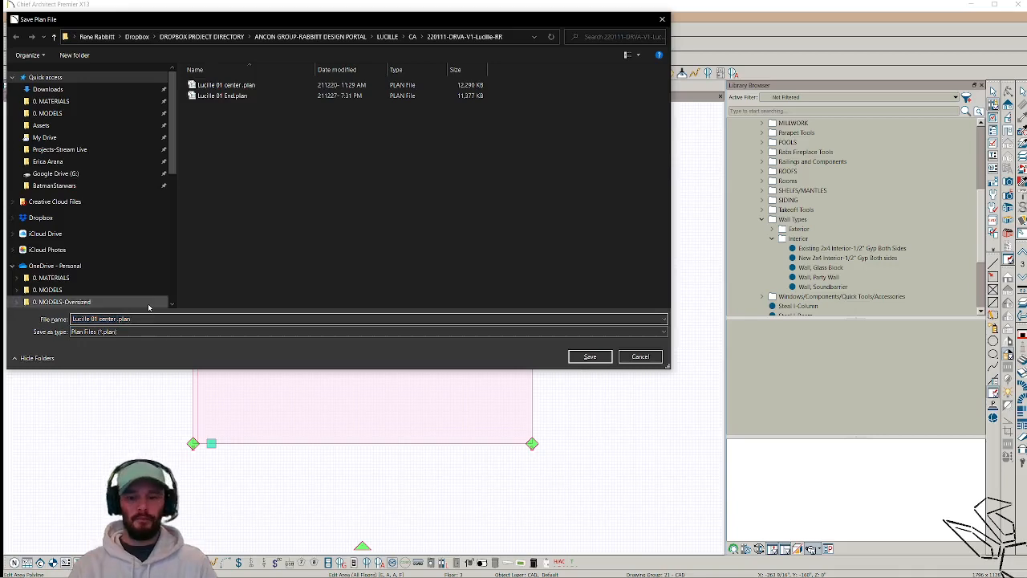
key(Return)
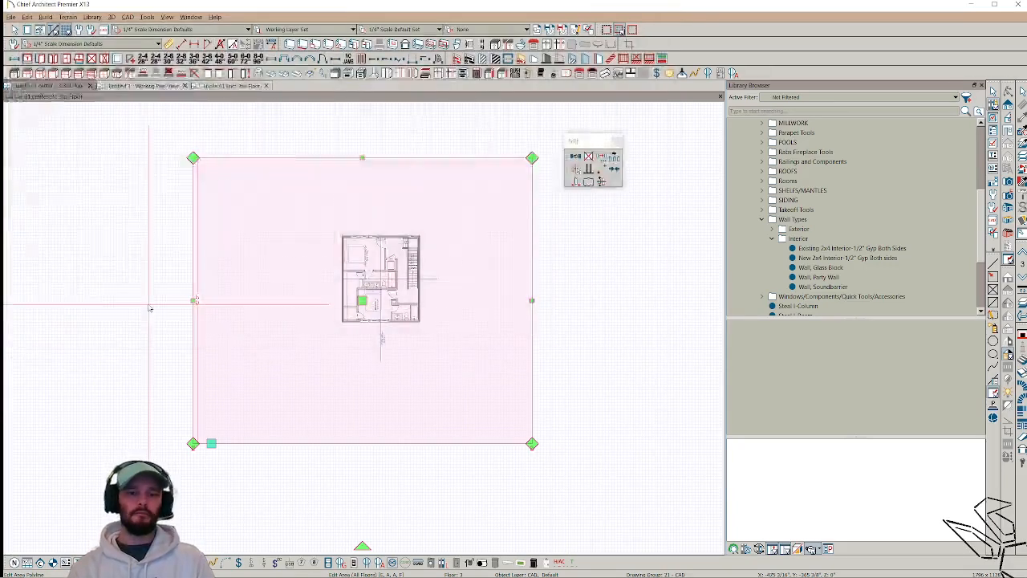
key(ctrl+w)
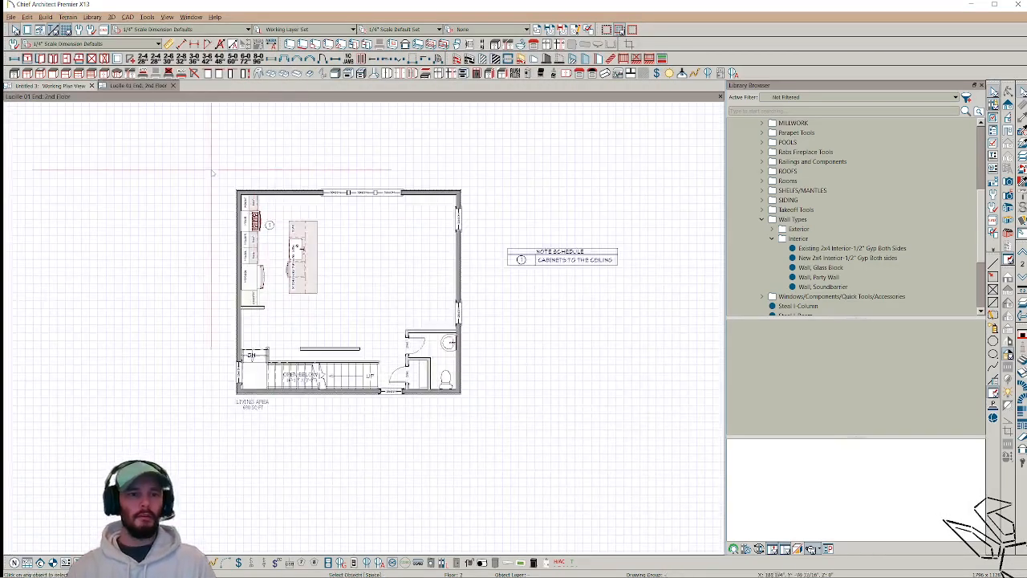
Step: Save the Untitled 3 plan holding the two joined units as "Lucille Multi Unit" in the 220111-DRVA-V1-Lucille-RR folder
scroll(485, 286, down, 1)
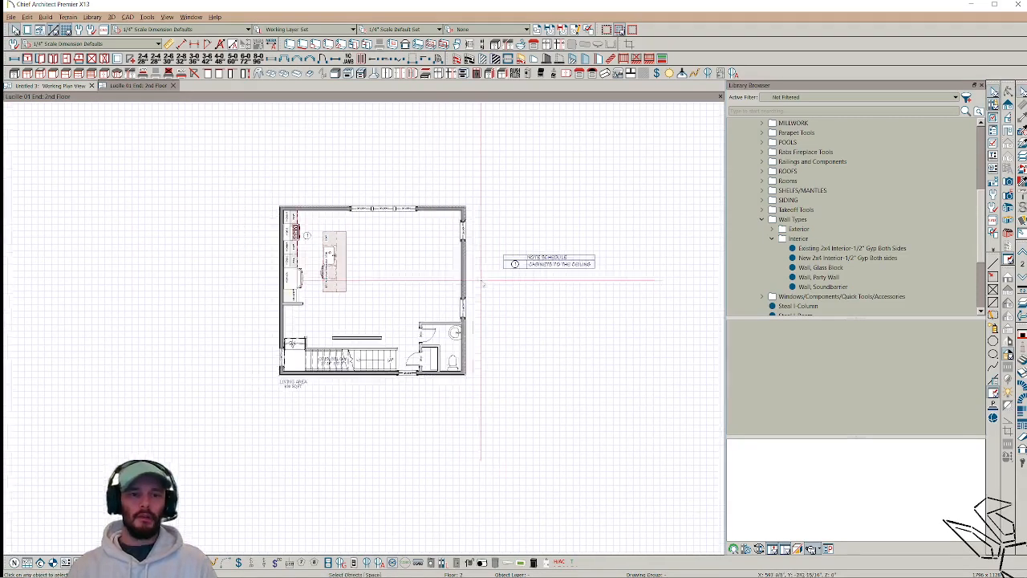
scroll(281, 169, down, 1)
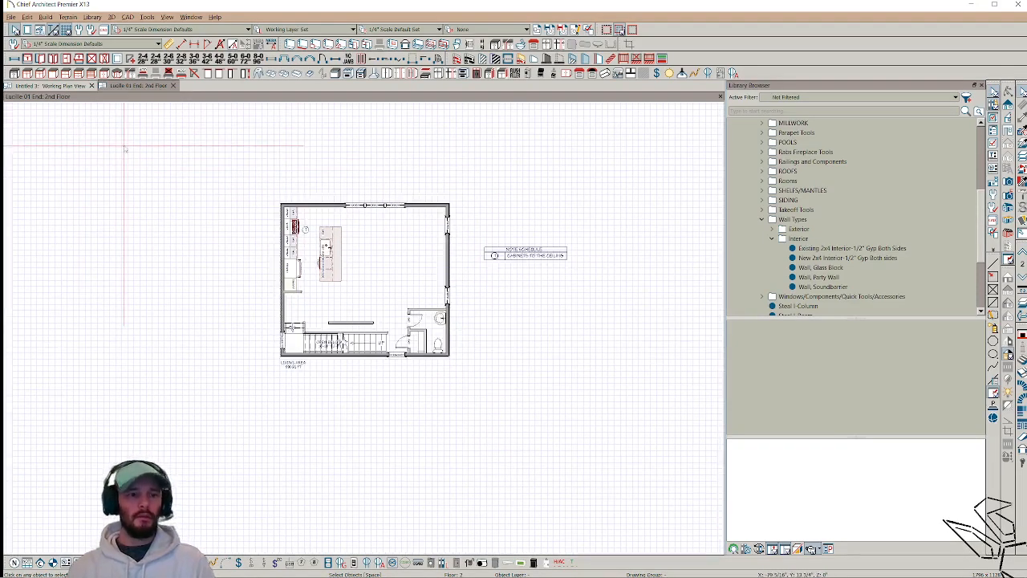
key(ctrl+Tab)
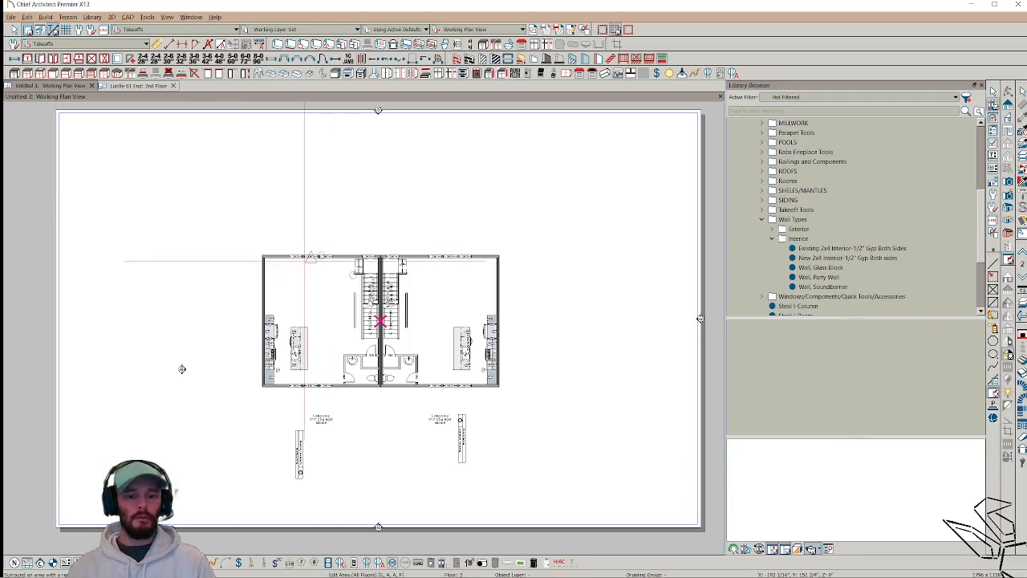
key(ctrl+s)
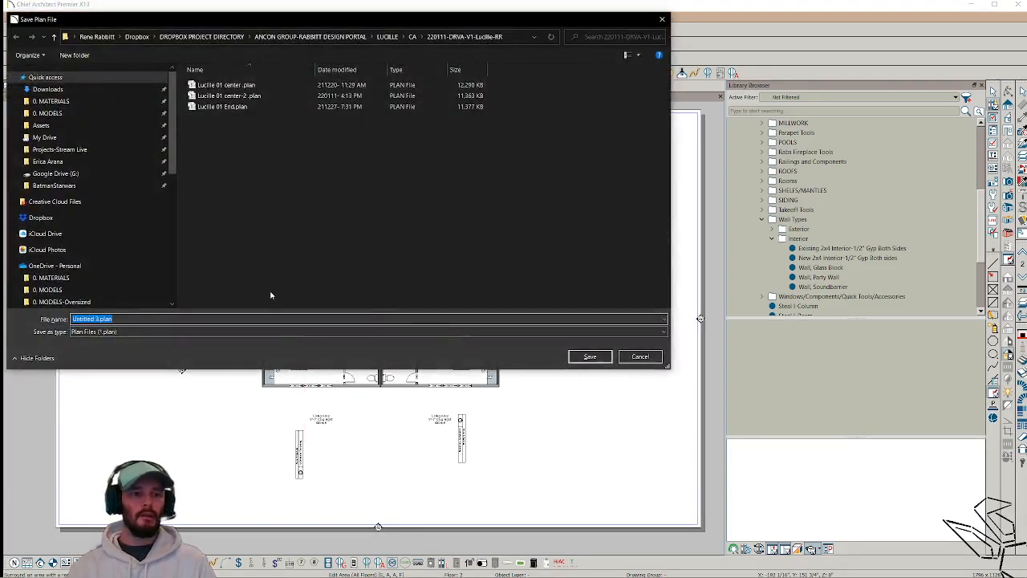
text(luc)
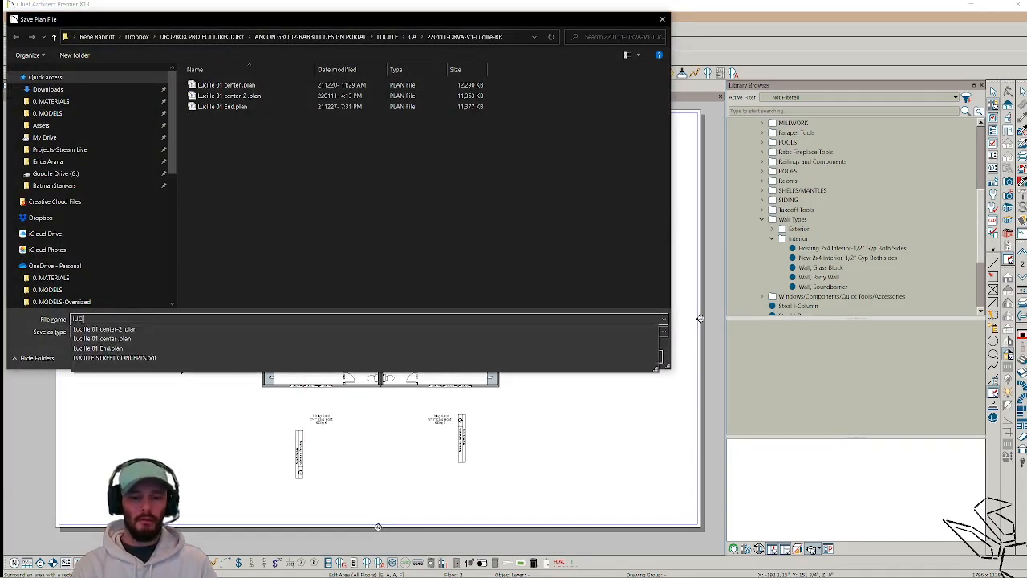
text(ILLE mULTI)
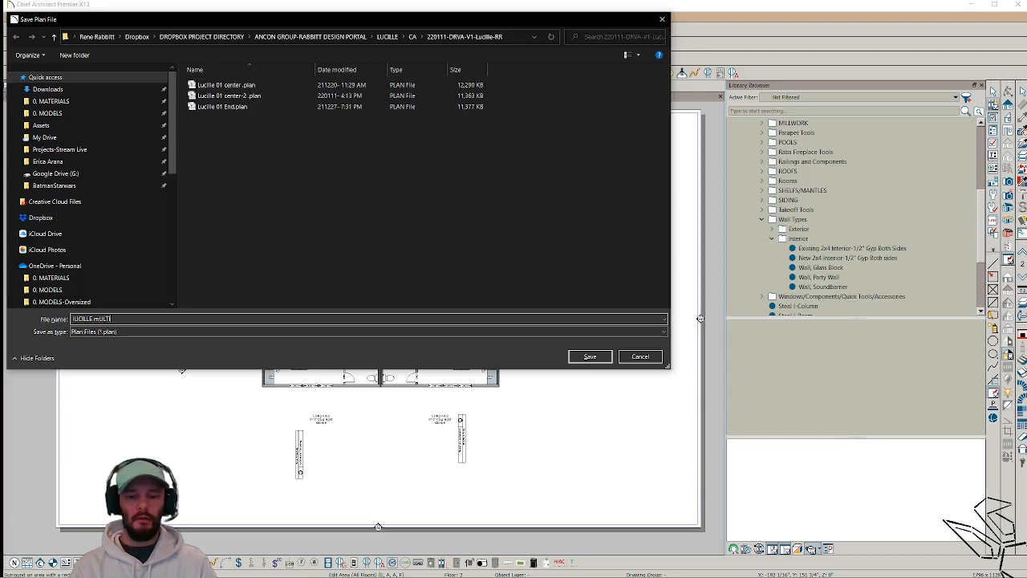
text(-uNIT)
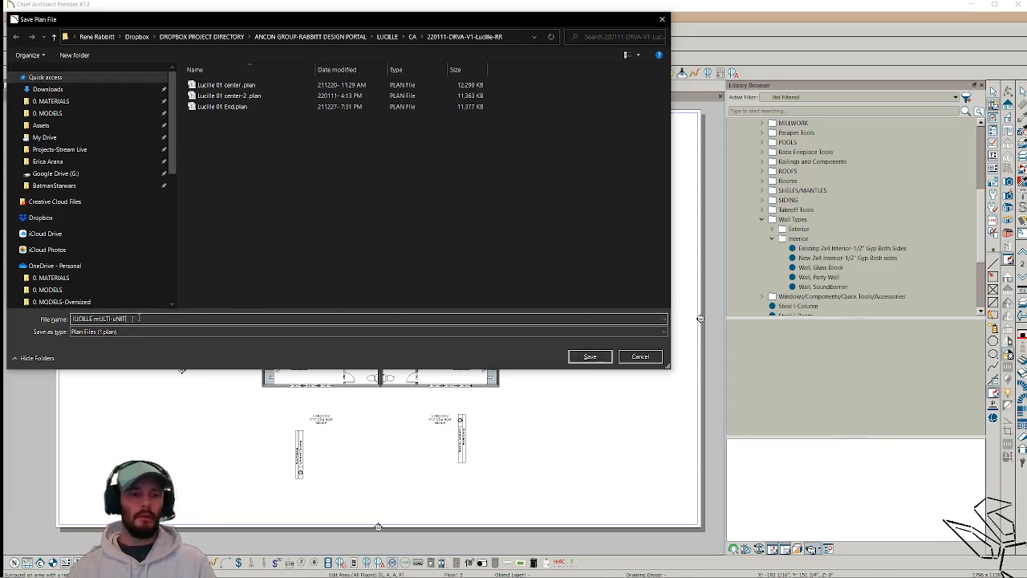
drag(139, 318, 3, 308)
key(Caps_Lock)
text(Luc)
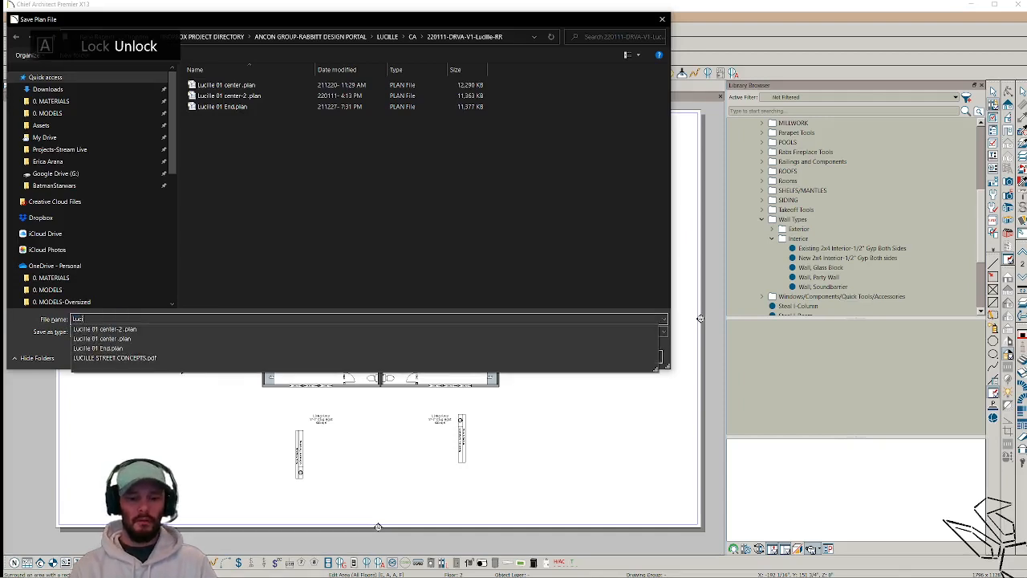
text(ille Multi Unit)
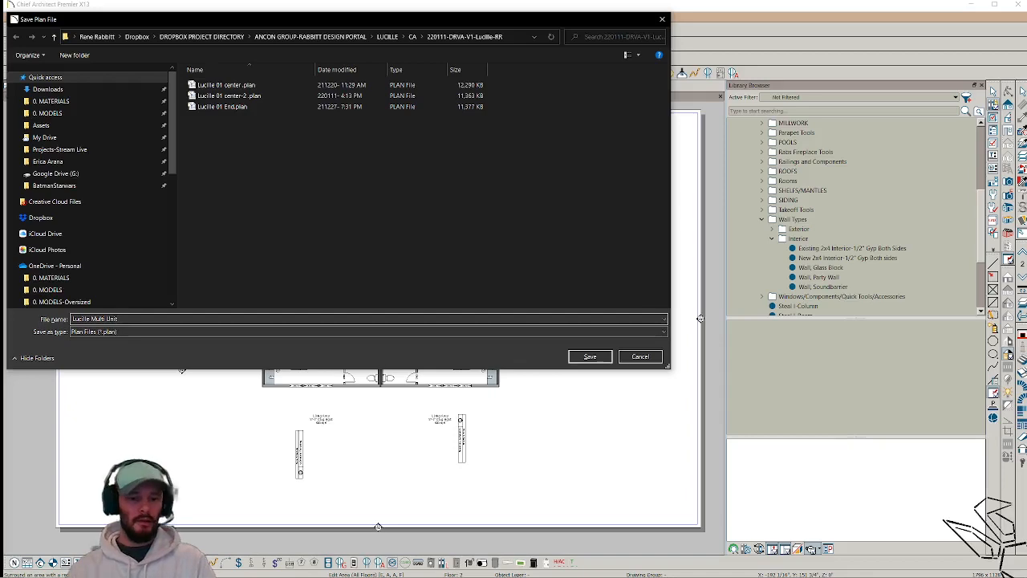
click(591, 357)
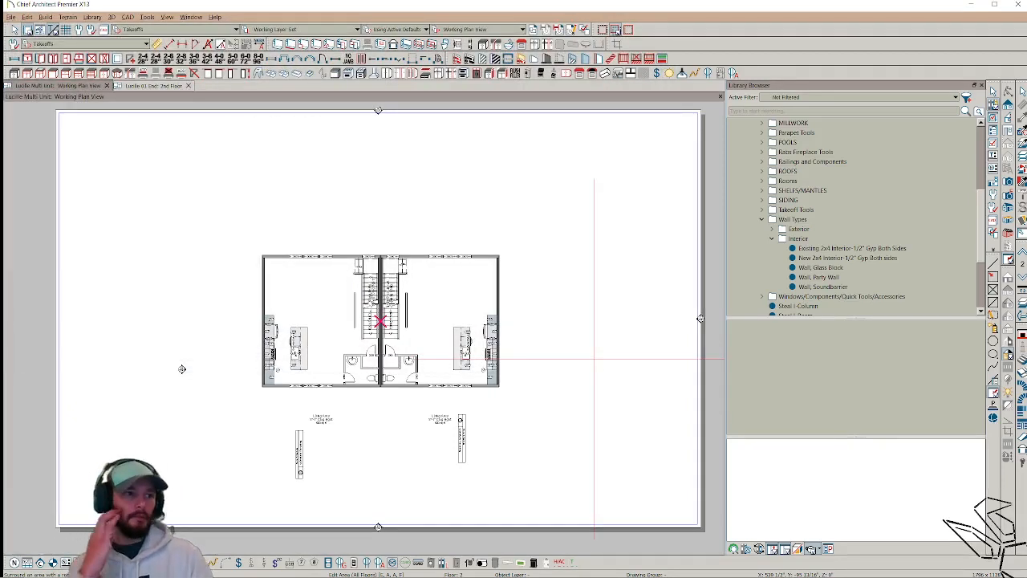
Step: Switch to Chrome, search for "convert case" in a new tab, and open the convertcase.net site with its cookies accepted
mouse_move(495, 576)
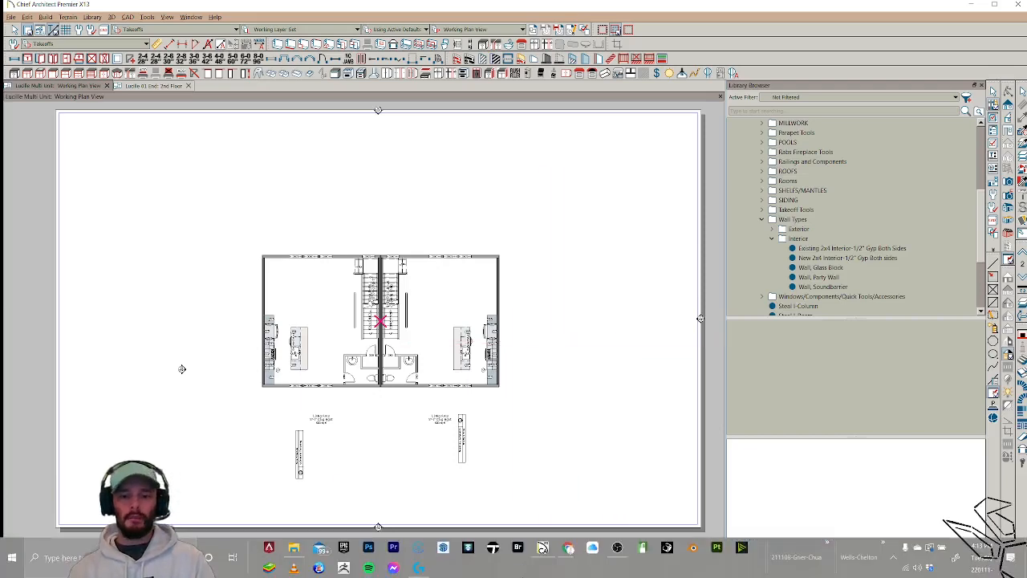
mouse_move(573, 550)
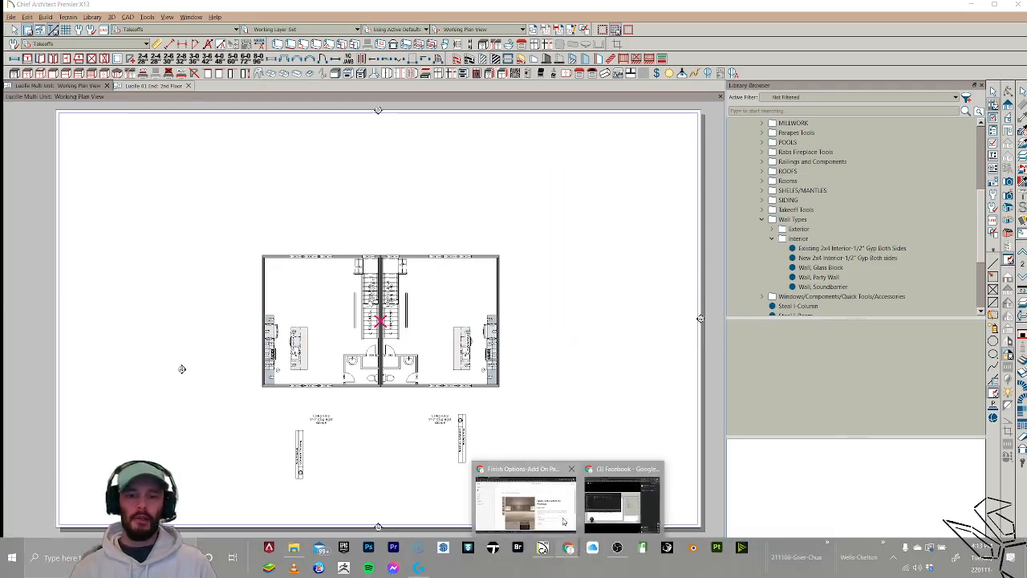
click(564, 521)
click(260, 10)
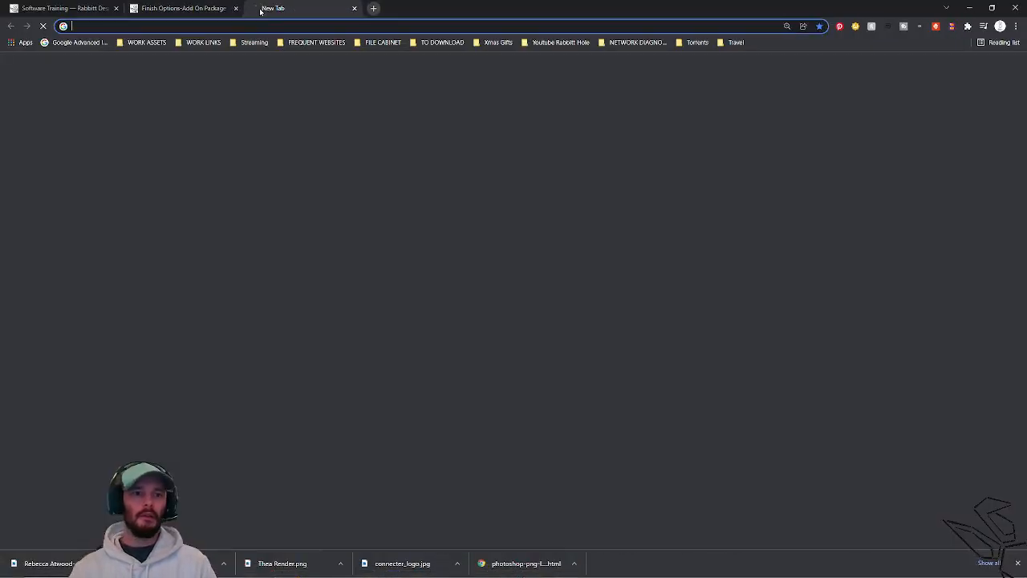
text(convert case)
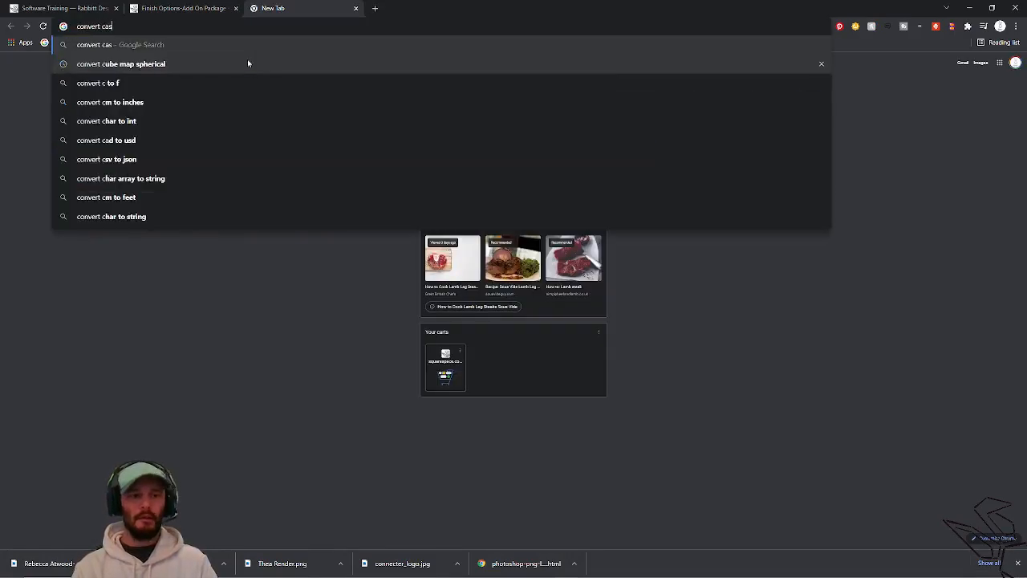
key(Return)
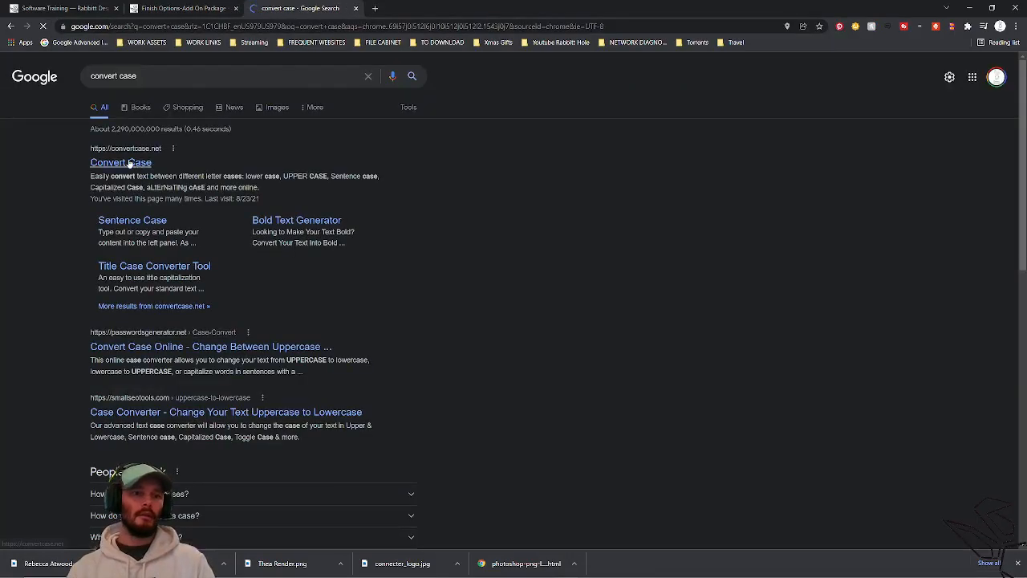
click(128, 162)
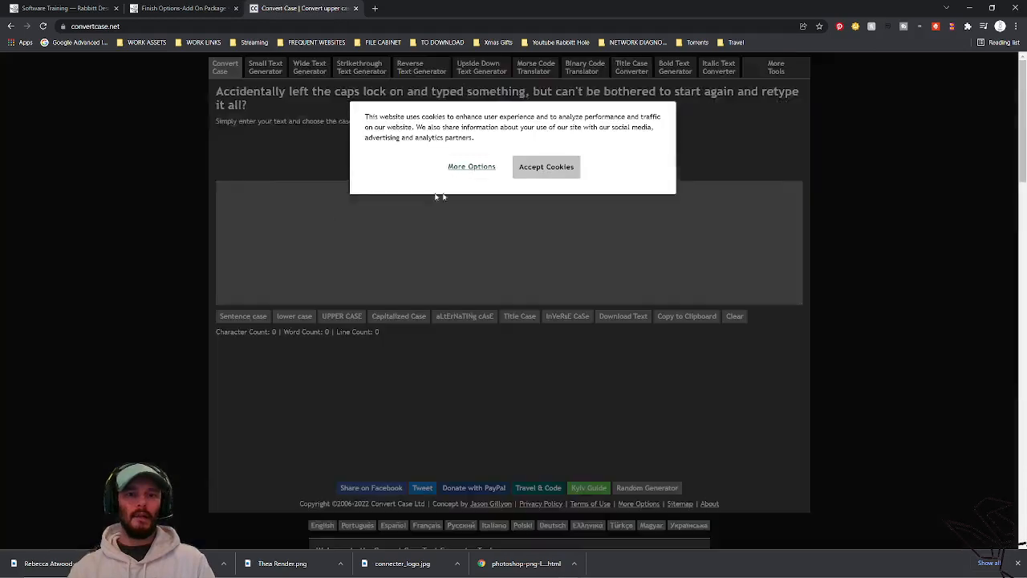
click(539, 169)
Step: Enter the wrongly capitalised sample text "sOMETHING LIKE tHIS" in the Convert Case text area
click(323, 200)
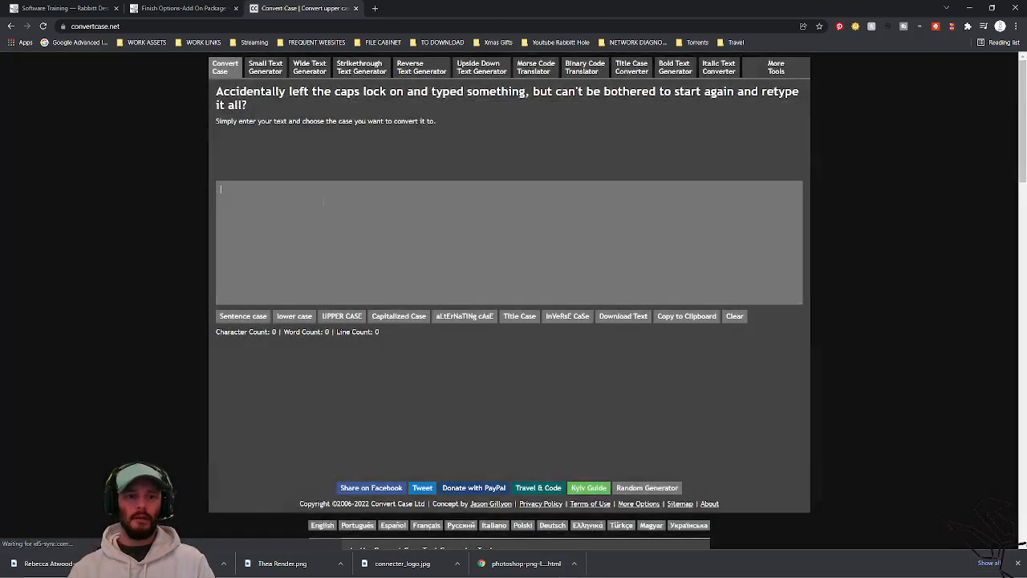
key(Caps_Lock)
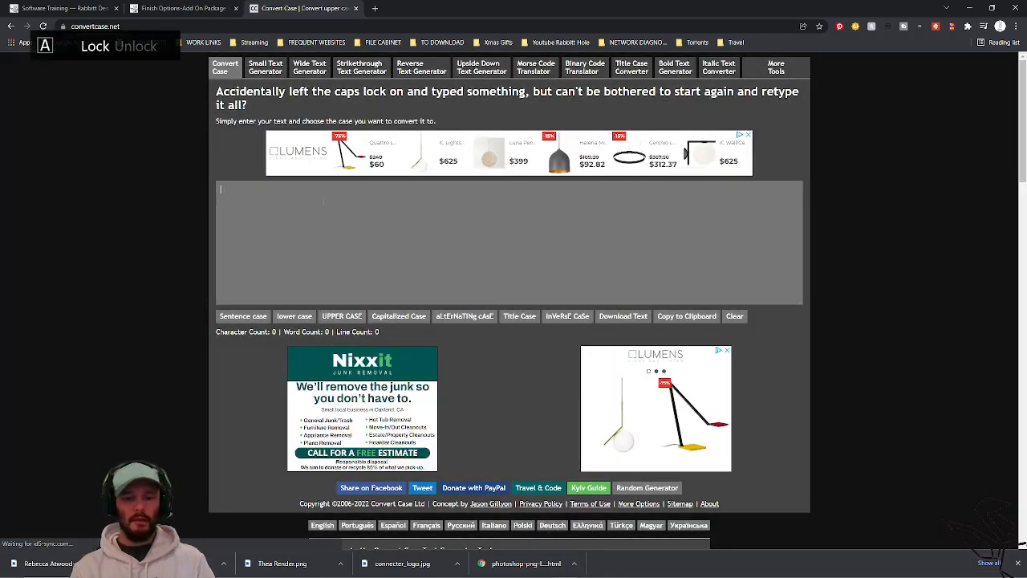
text(sOMETHING )
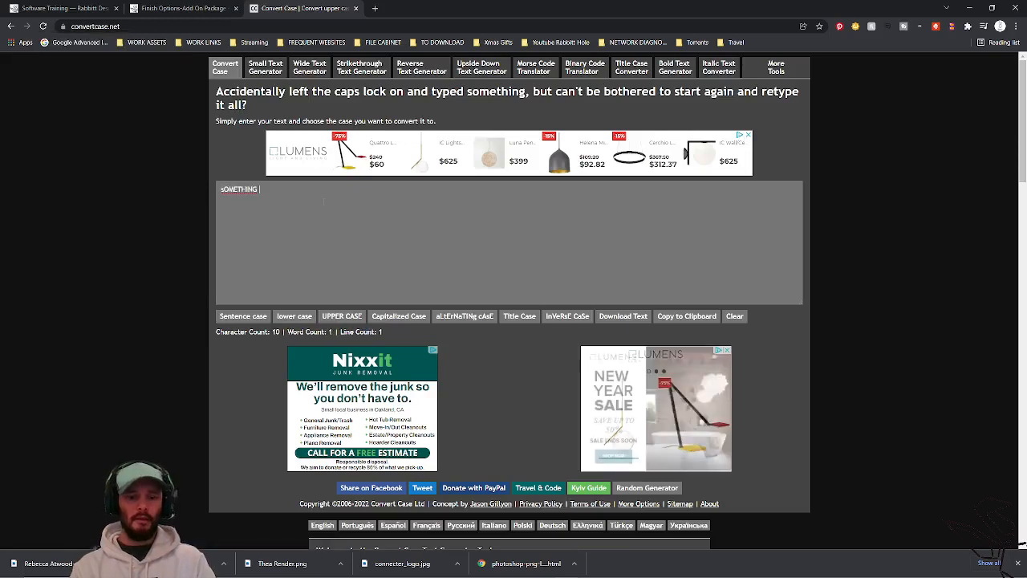
text(t)
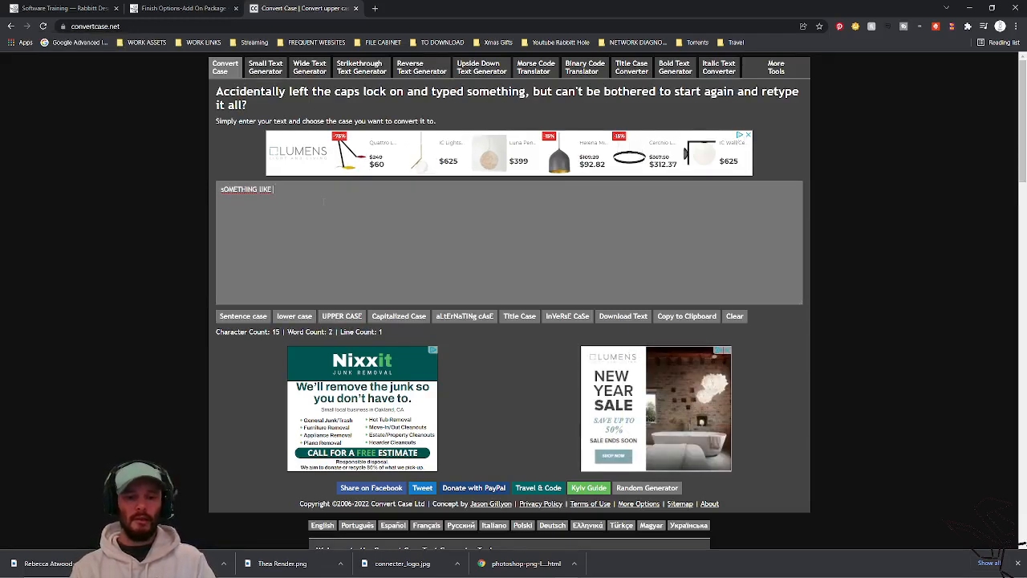
text(IKE tHIS)
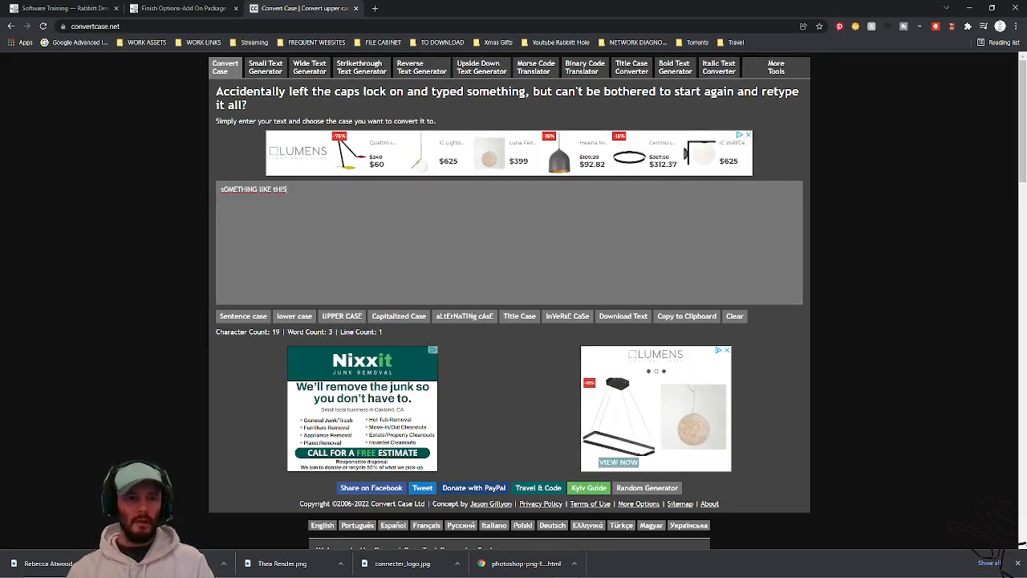
Step: Try the sample text in sentence, lower, upper, capitalized, alternating, title and inverse case, and cancel a text download
click(232, 316)
click(293, 316)
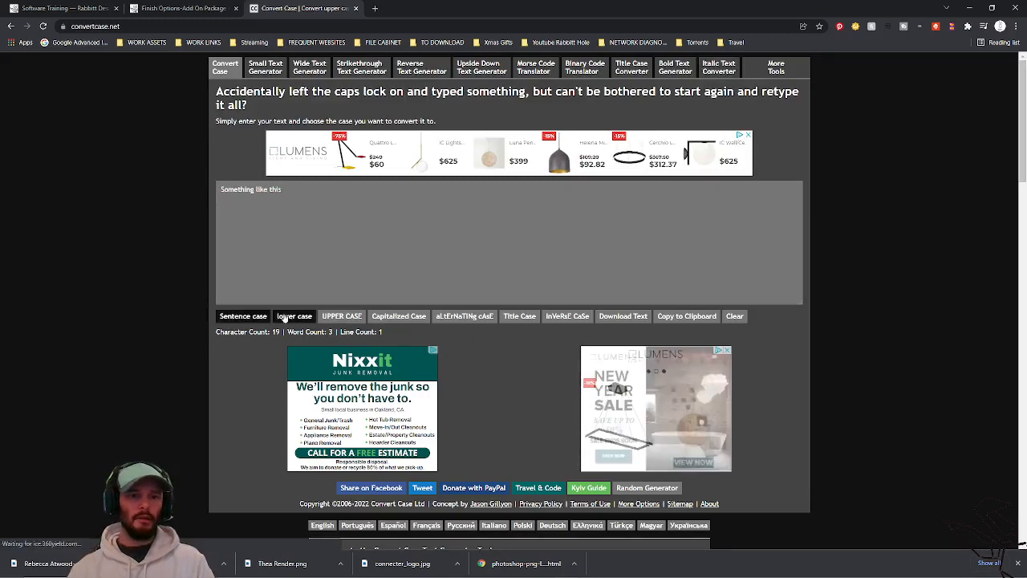
click(329, 316)
click(395, 317)
click(464, 317)
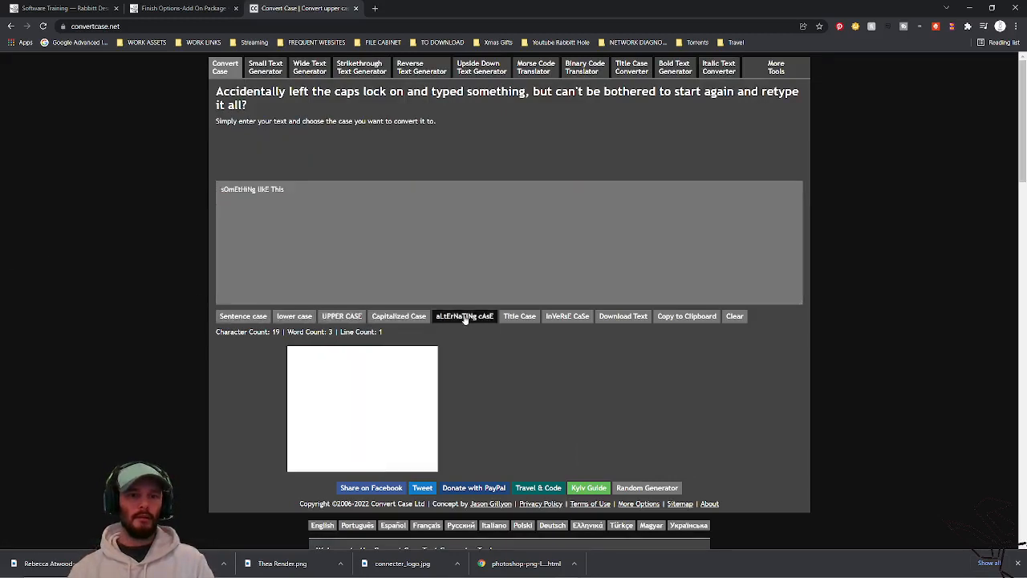
click(520, 316)
click(567, 316)
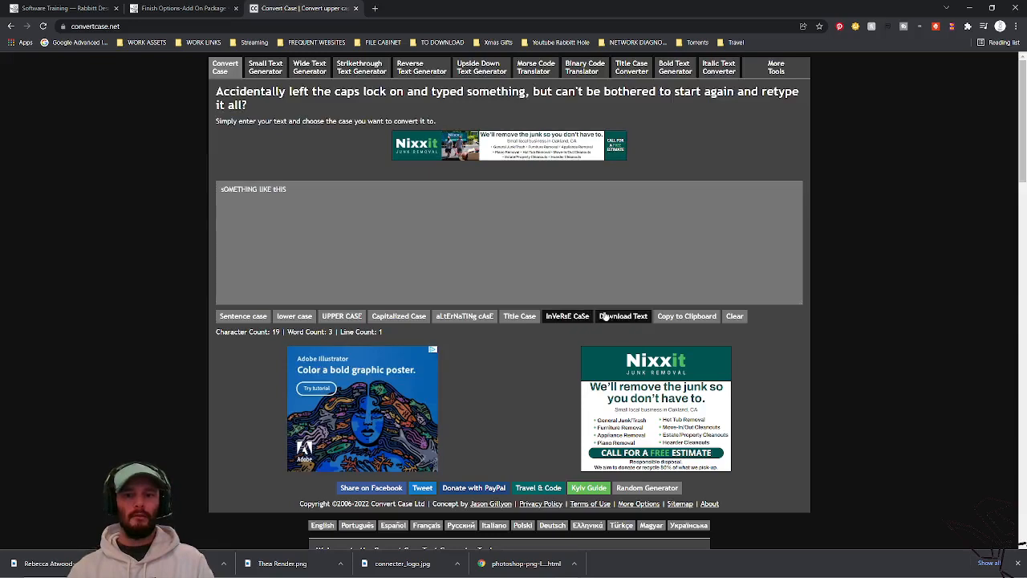
click(622, 317)
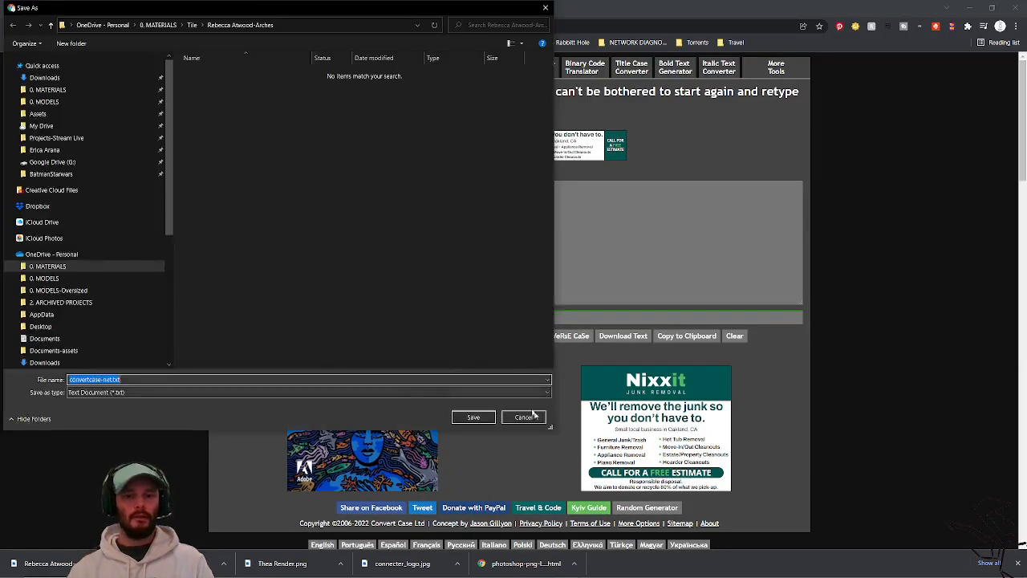
click(523, 416)
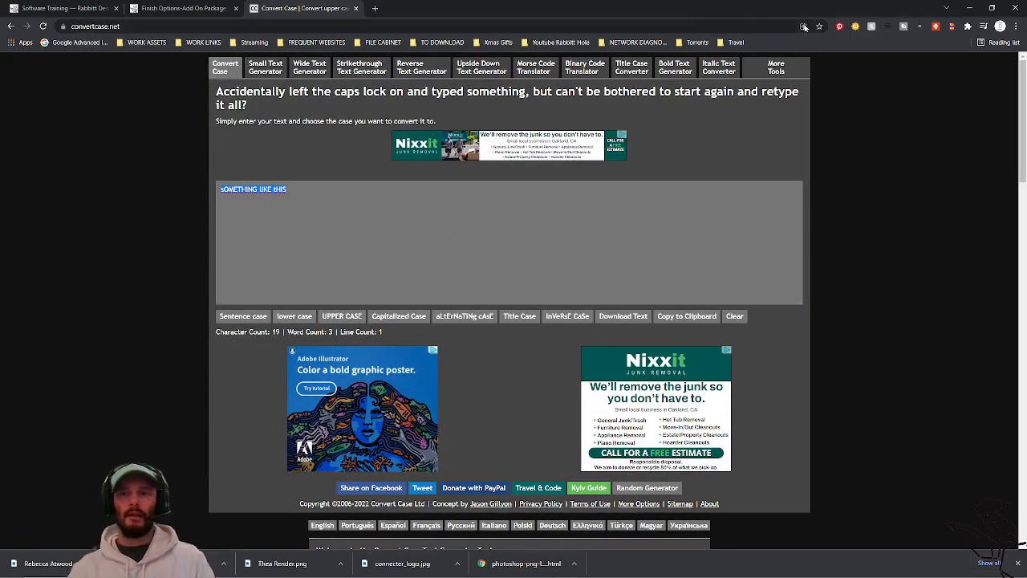
Step: Bookmark the Convert Case page in the DRAFTING and DESIGN folder under WORK ASSETS
click(820, 27)
click(770, 90)
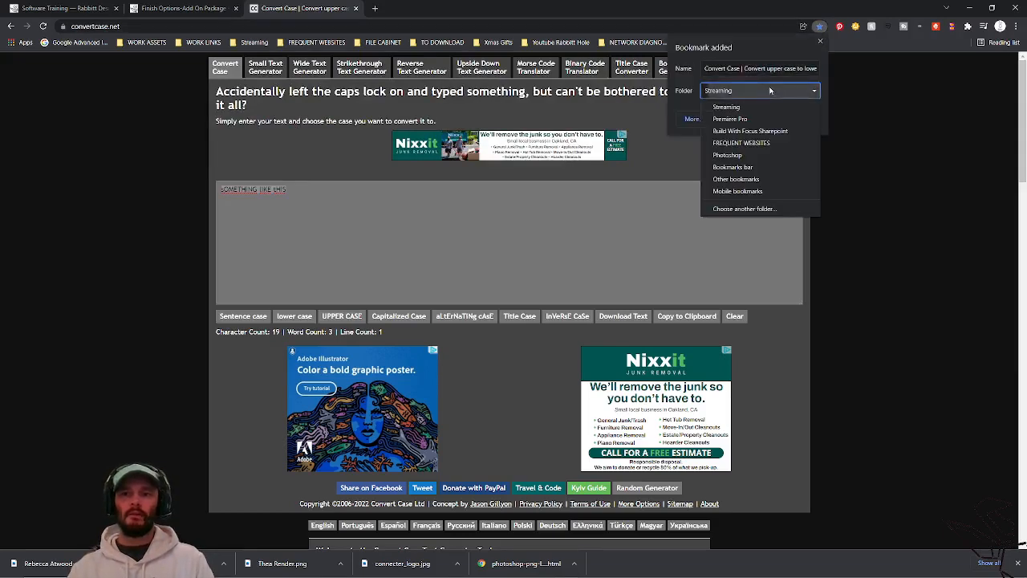
click(744, 208)
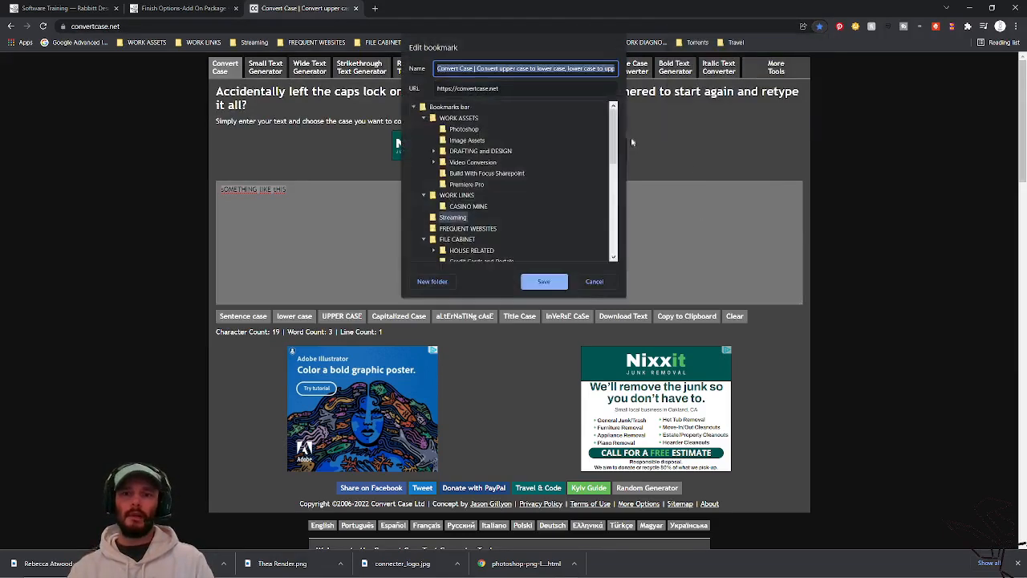
click(446, 117)
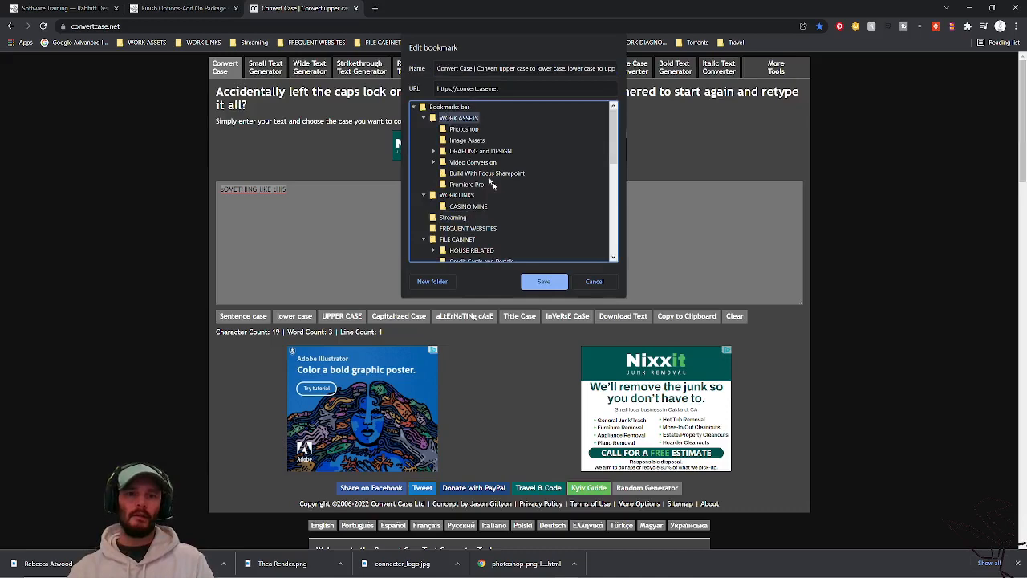
click(463, 151)
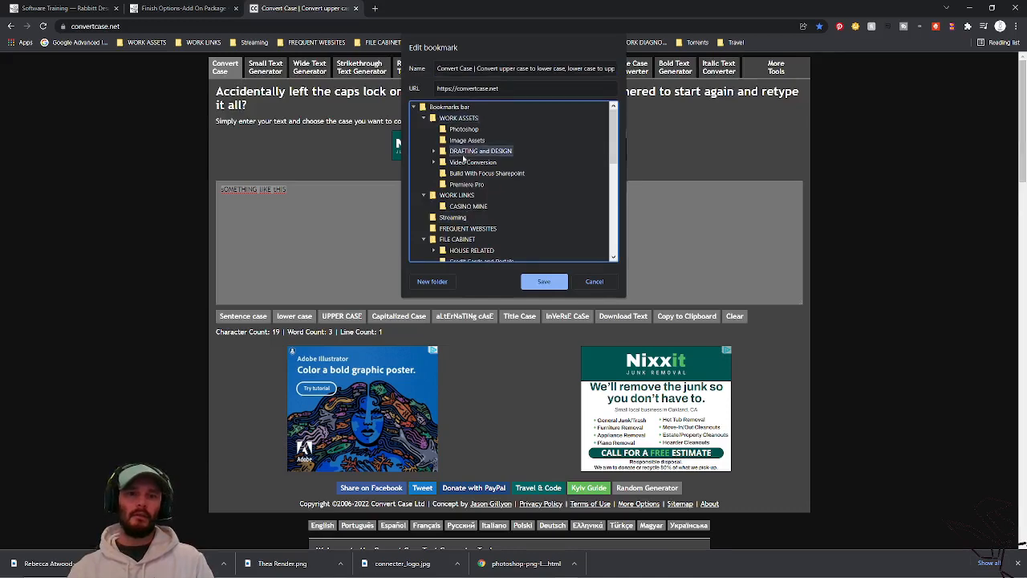
click(544, 282)
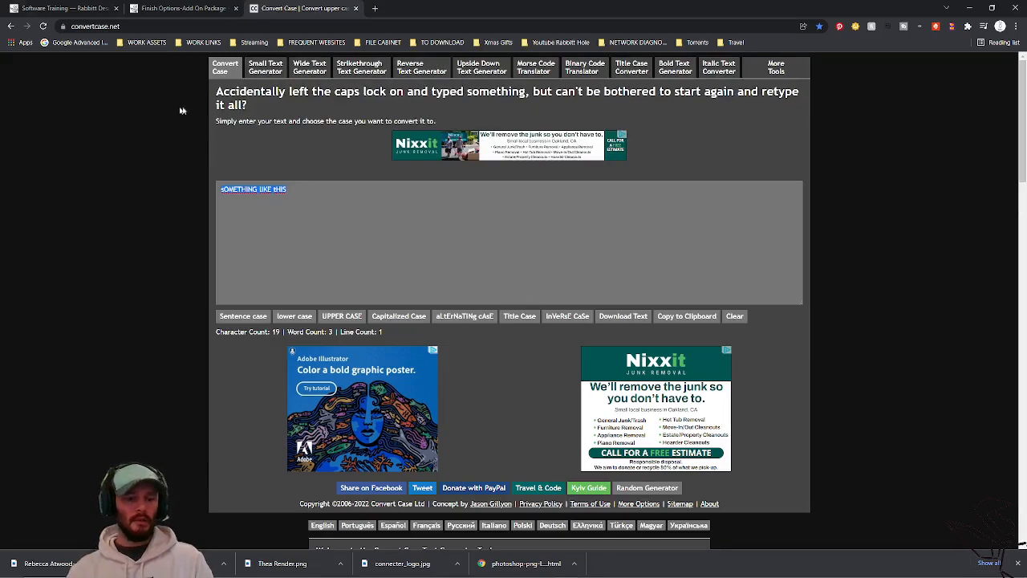
Step: Switch back to Chief Architect and bring up the Lucille 01 End plan
key(alt+Tab)
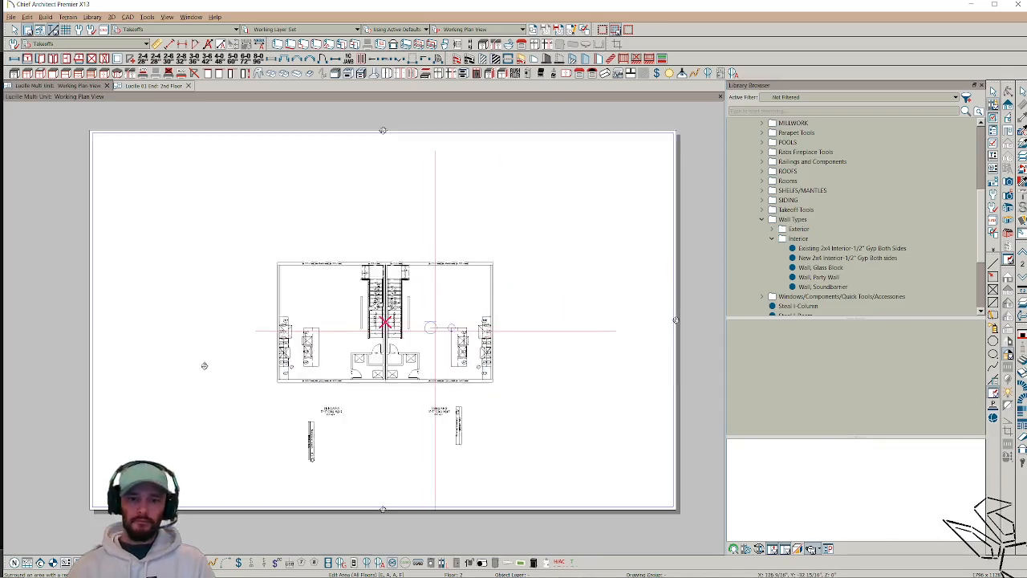
scroll(204, 365, up, 5)
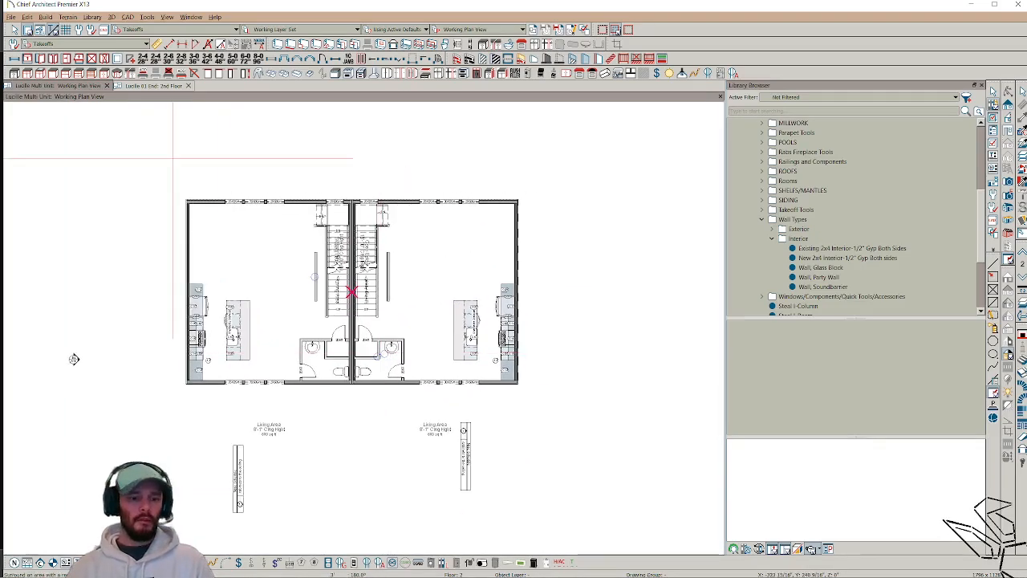
key(ctrl+Tab)
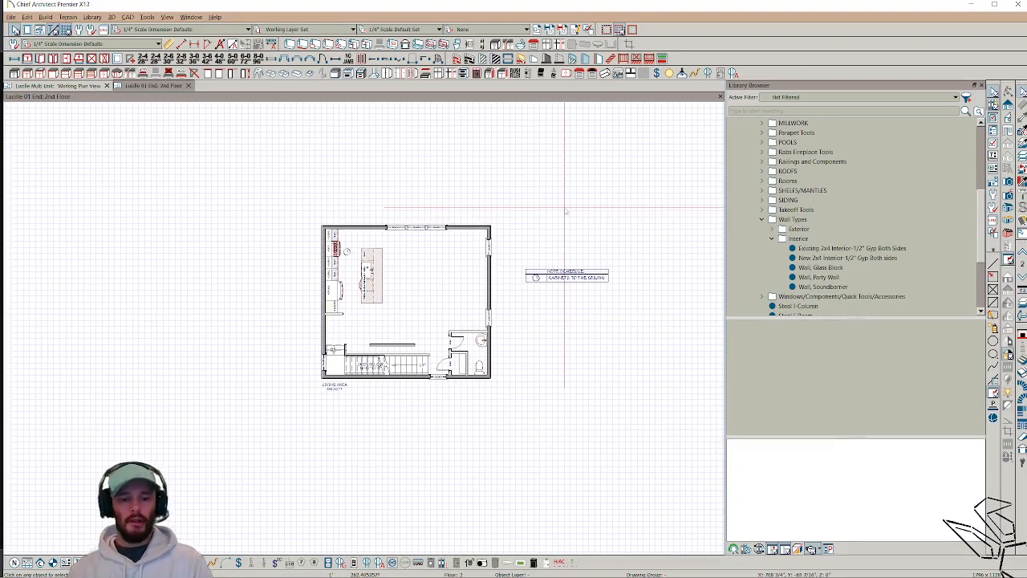
Step: Surround the whole end unit and its note schedule with an edit area and rotate everything a quarter turn clockwise
drag(182, 125, 666, 496)
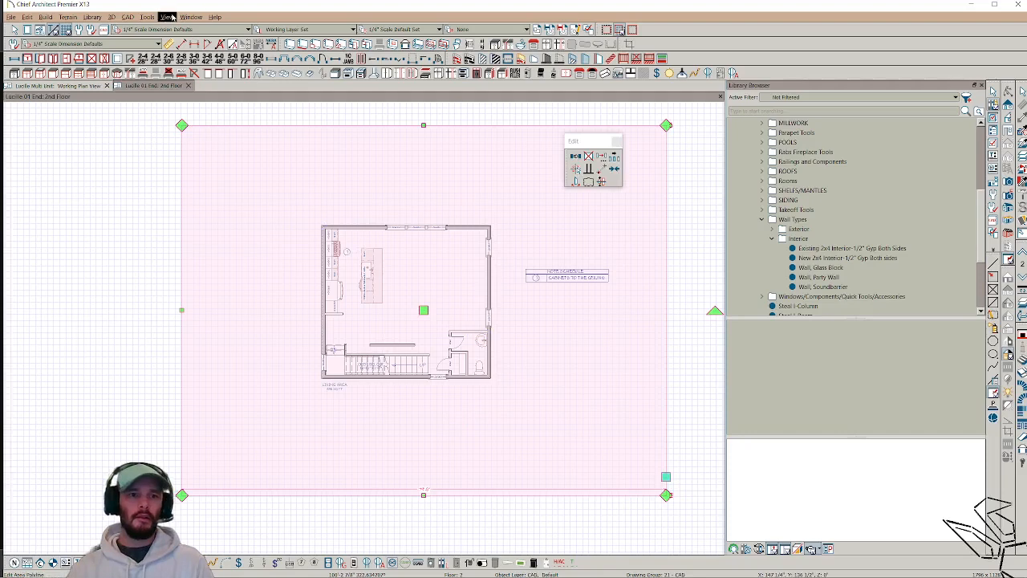
click(603, 157)
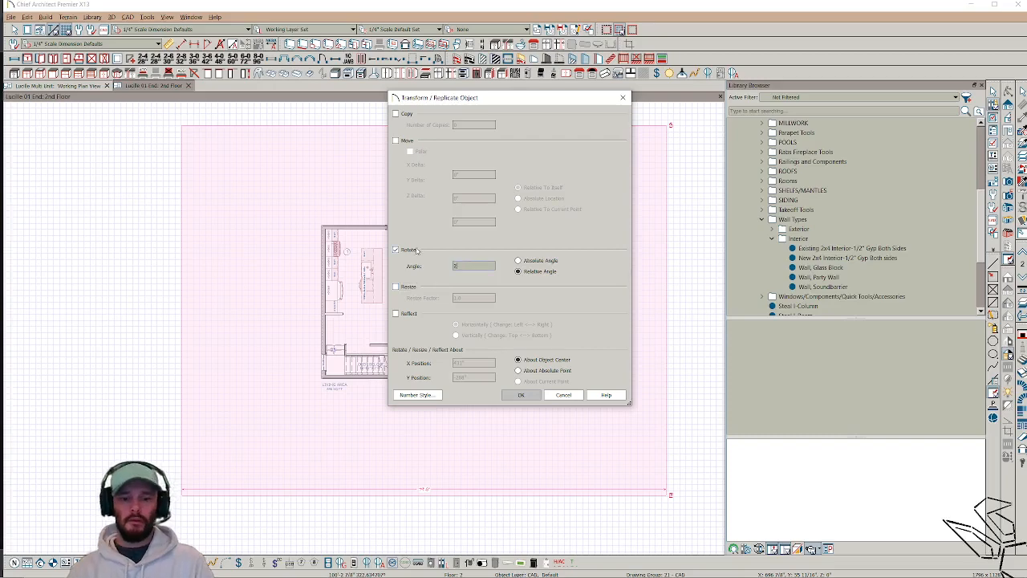
key(Return)
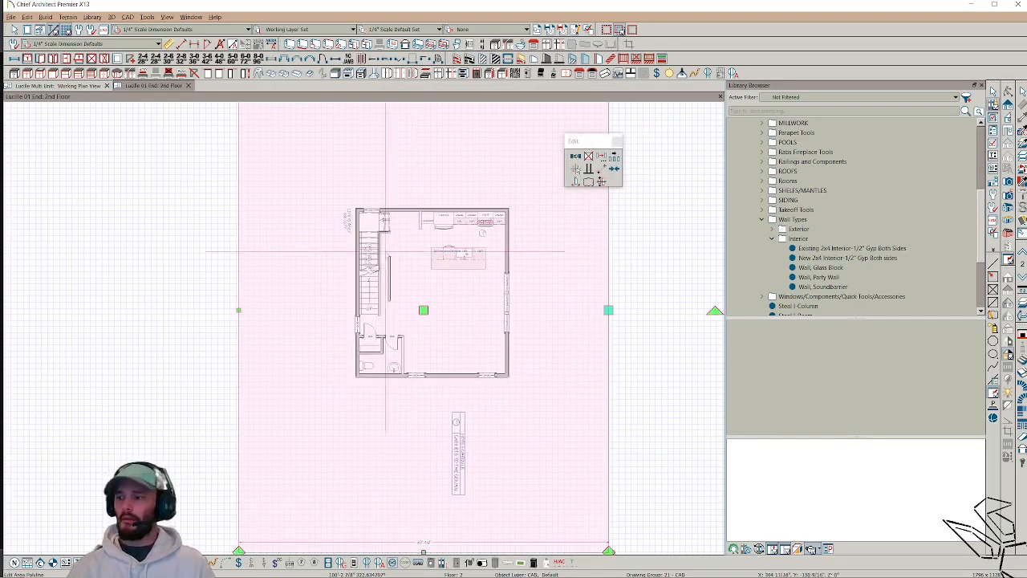
scroll(356, 337, down, 3)
middle_drag(216, 322, 177, 335)
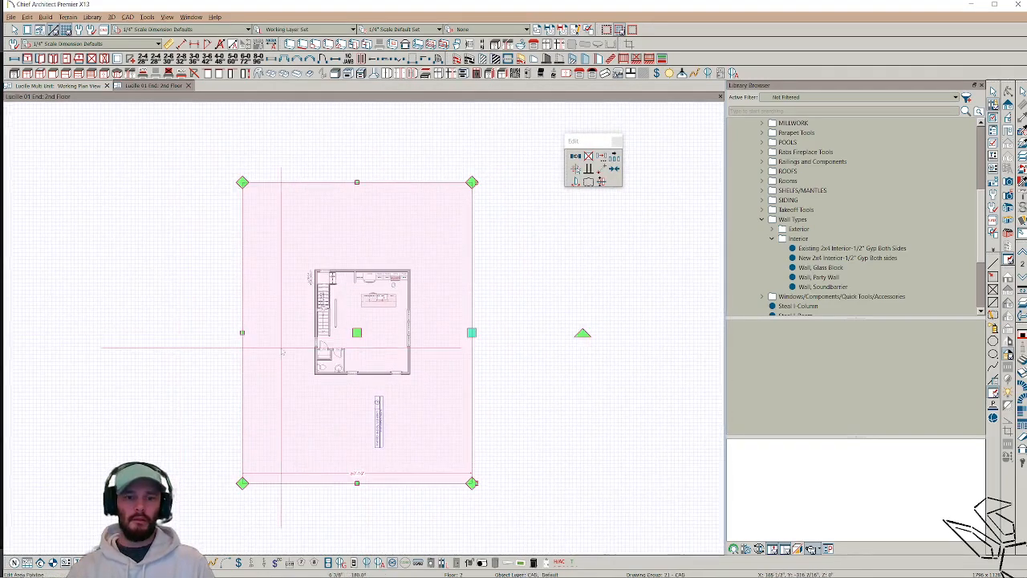
scroll(307, 347, up, 3)
scroll(369, 335, up, 2)
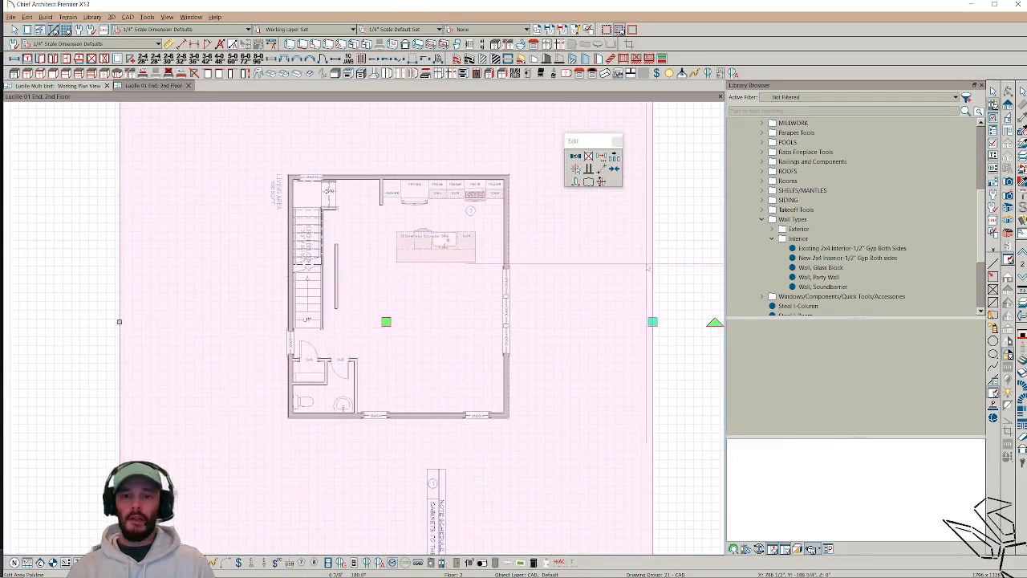
key(Escape)
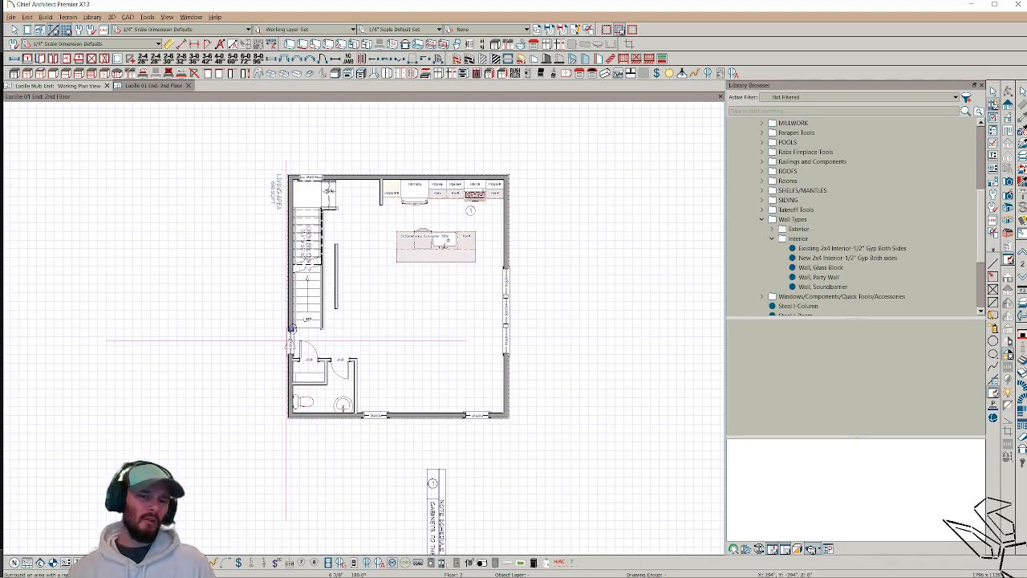
Step: With the all-floors edit area tool active, examine the rotated end unit's layout on floors 1 through 4
click(620, 31)
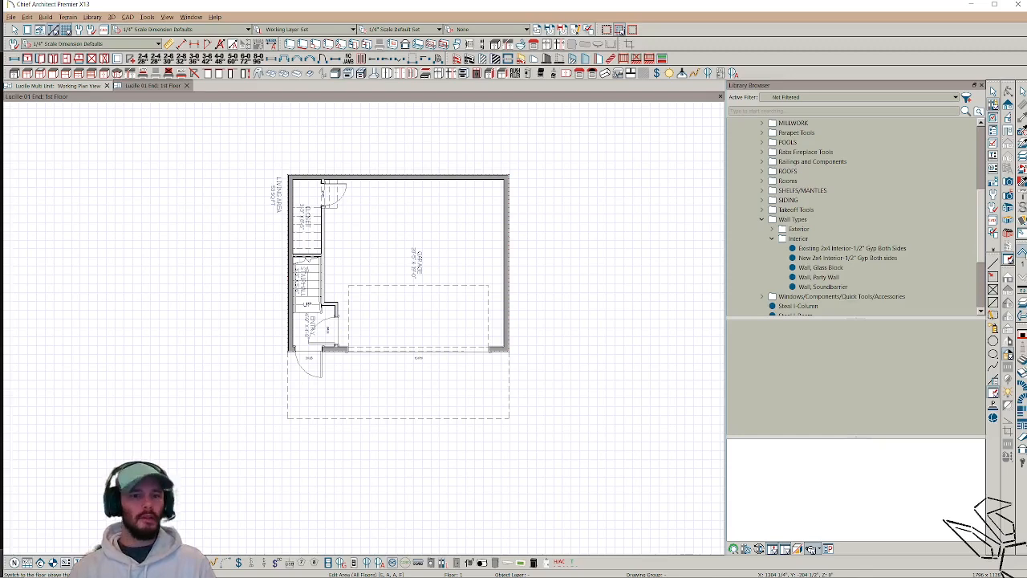
click(1022, 253)
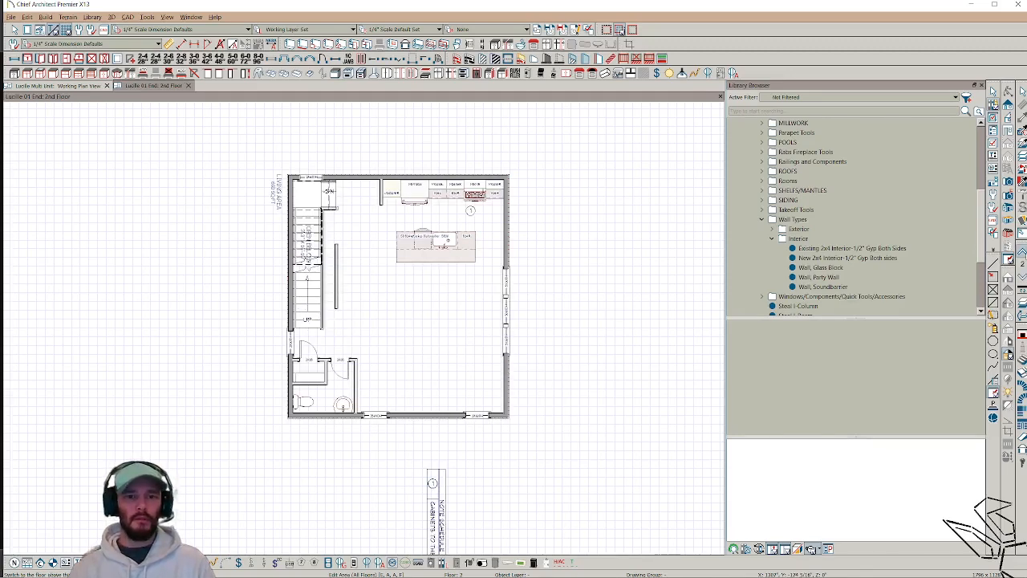
click(1023, 253)
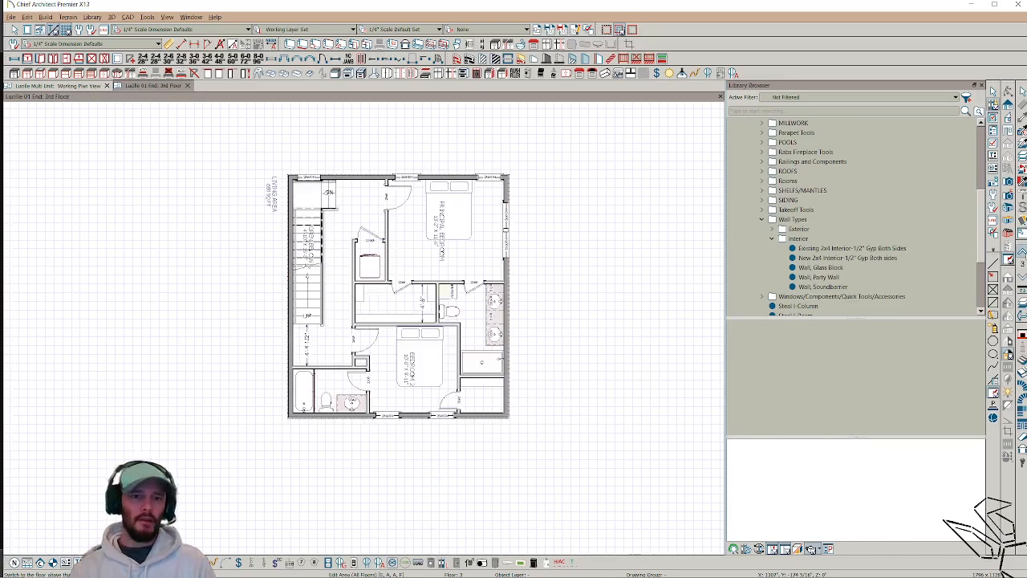
click(1022, 253)
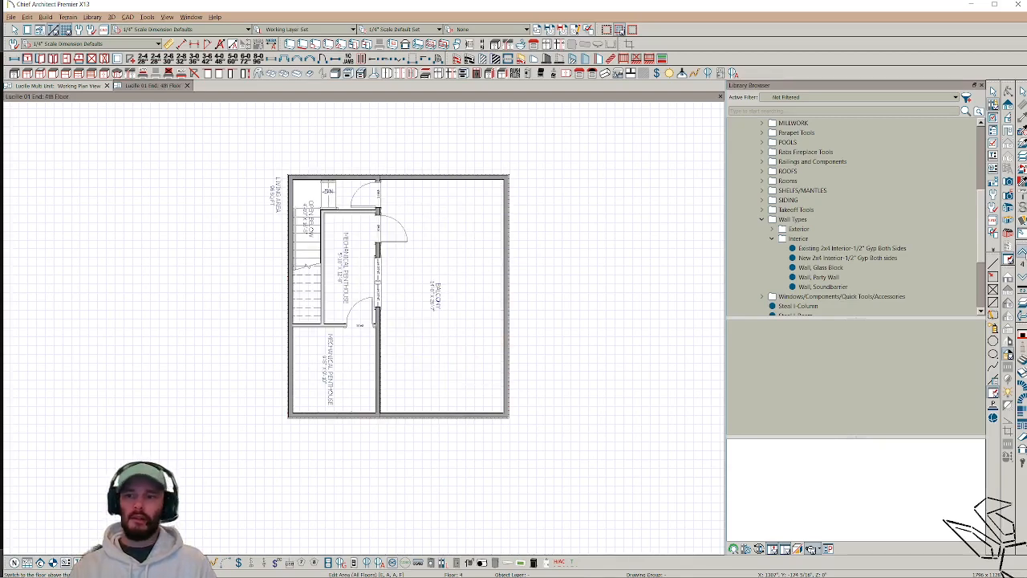
click(1022, 276)
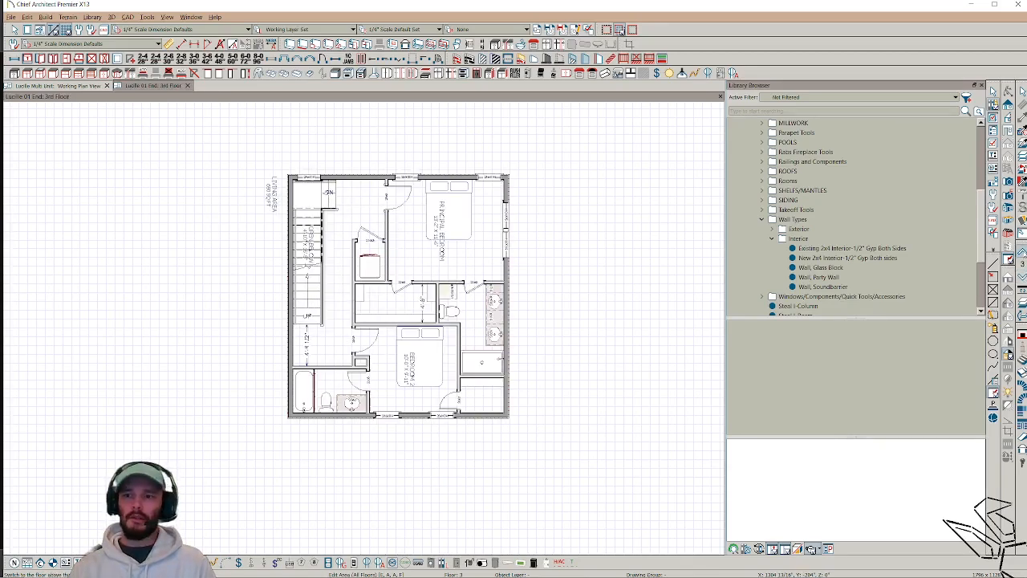
Step: Create a room polyline from the fourth-floor balcony and stretch its inner edge across to the stair-side exterior wall
click(1022, 252)
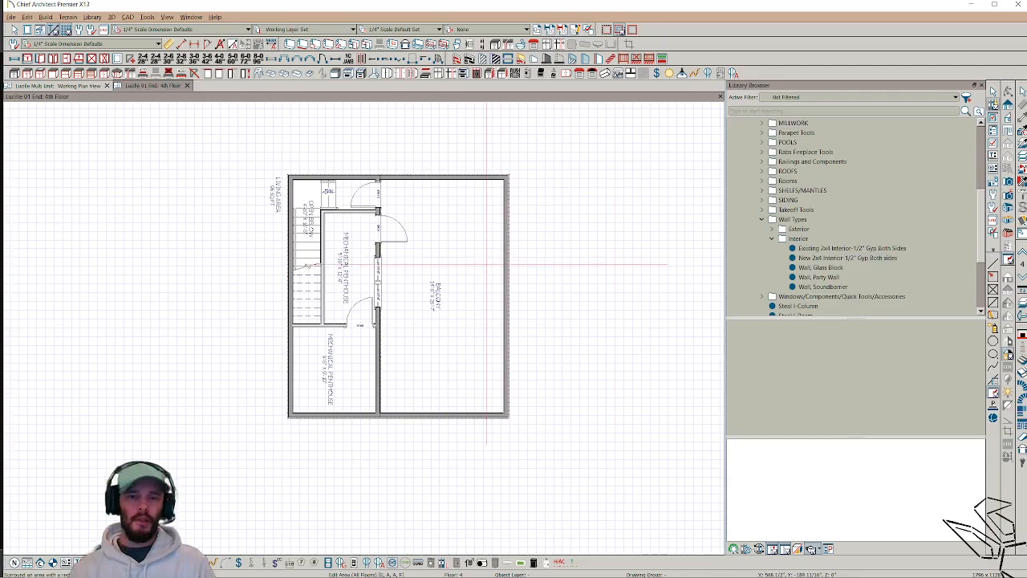
scroll(490, 263, up, 1)
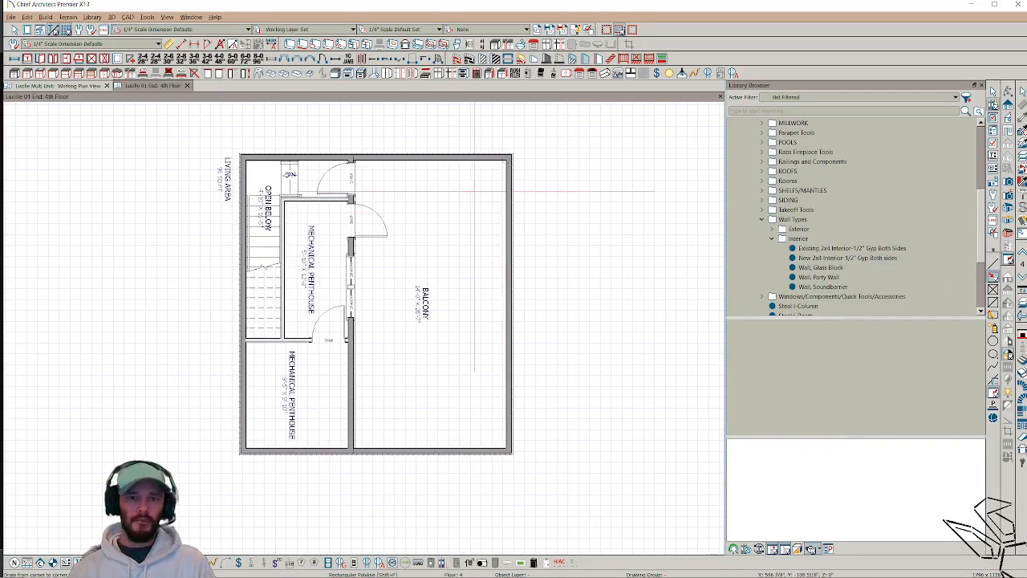
key(space)
click(464, 204)
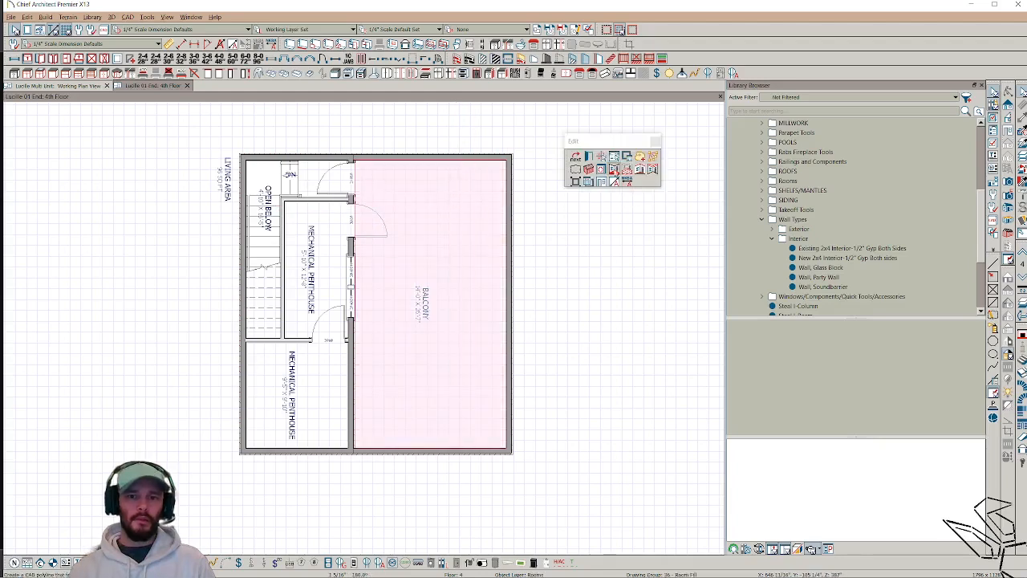
drag(354, 304, 254, 294)
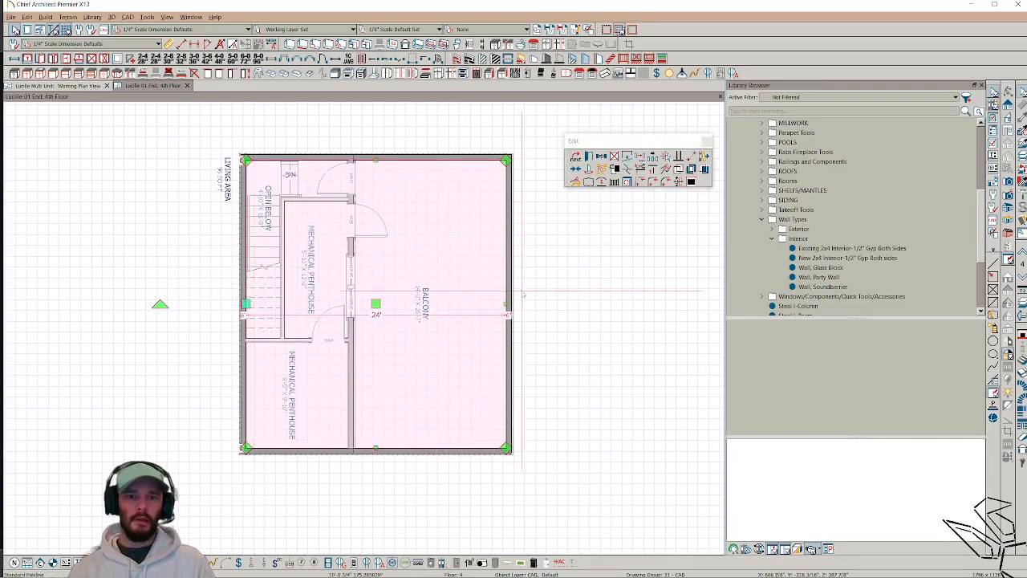
Step: Extend the polyline outward by 4 inches on both the balcony side and the stair side
drag(507, 303, 546, 298)
key(Tab)
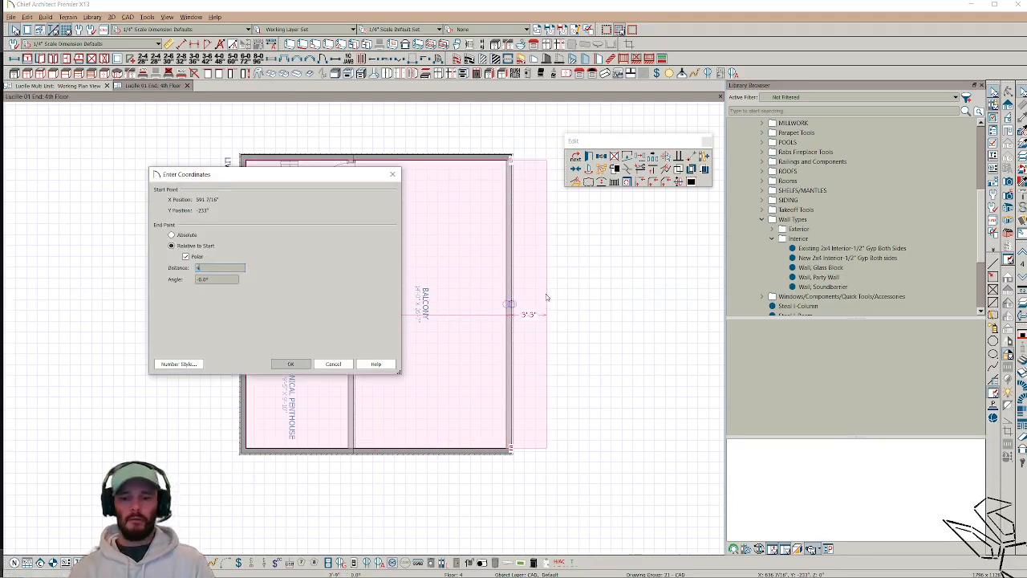
key(Return)
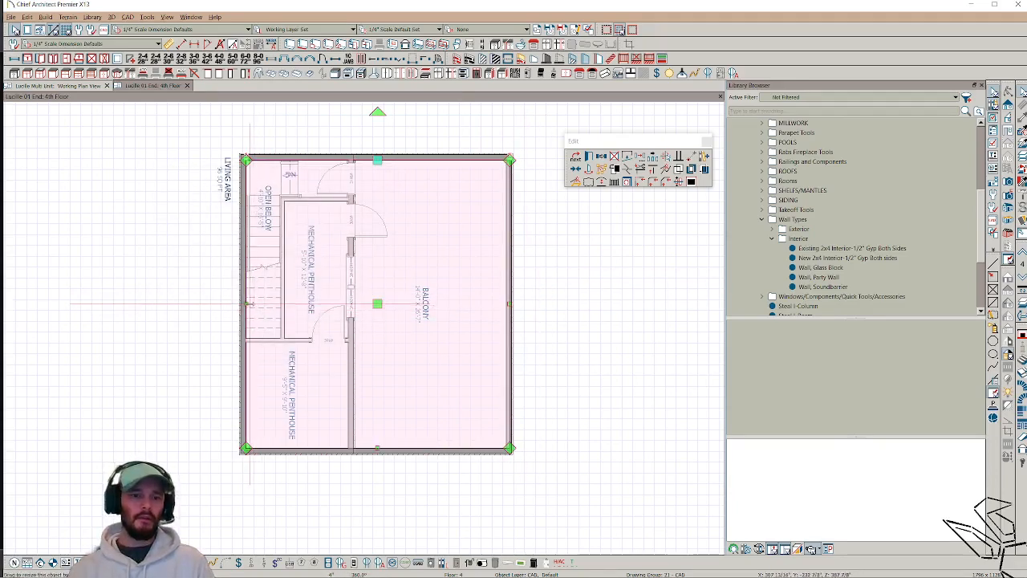
drag(249, 304, 196, 305)
key(Tab)
text(4)
key(Return)
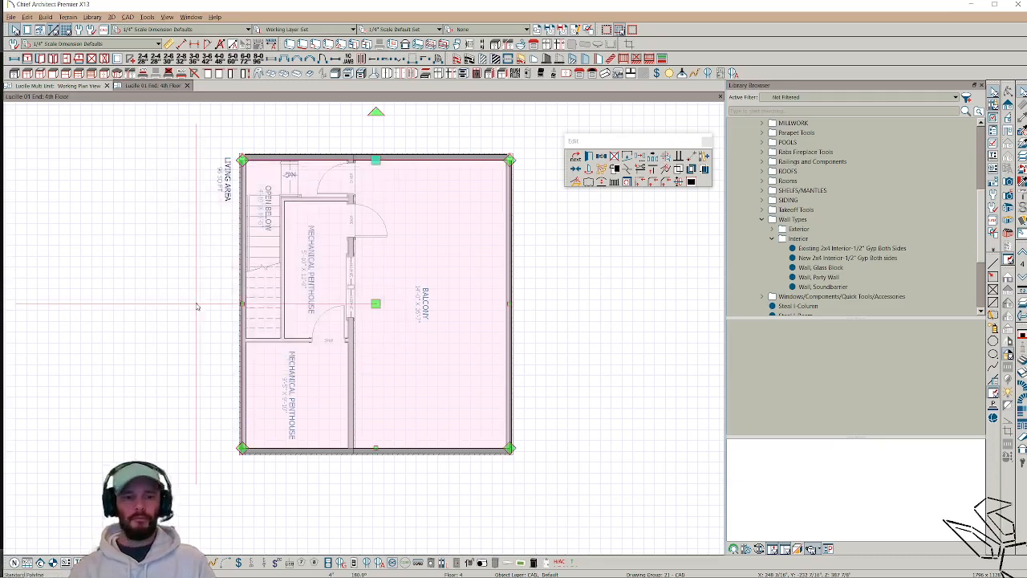
Step: Look up the hotkey for the Concentric edit behavior
click(147, 17)
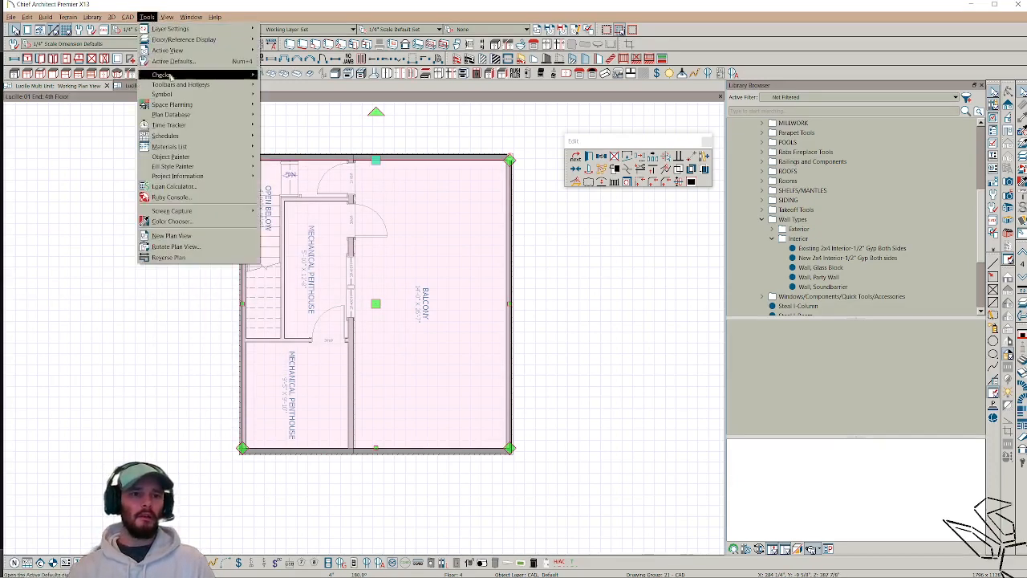
mouse_move(184, 85)
click(280, 111)
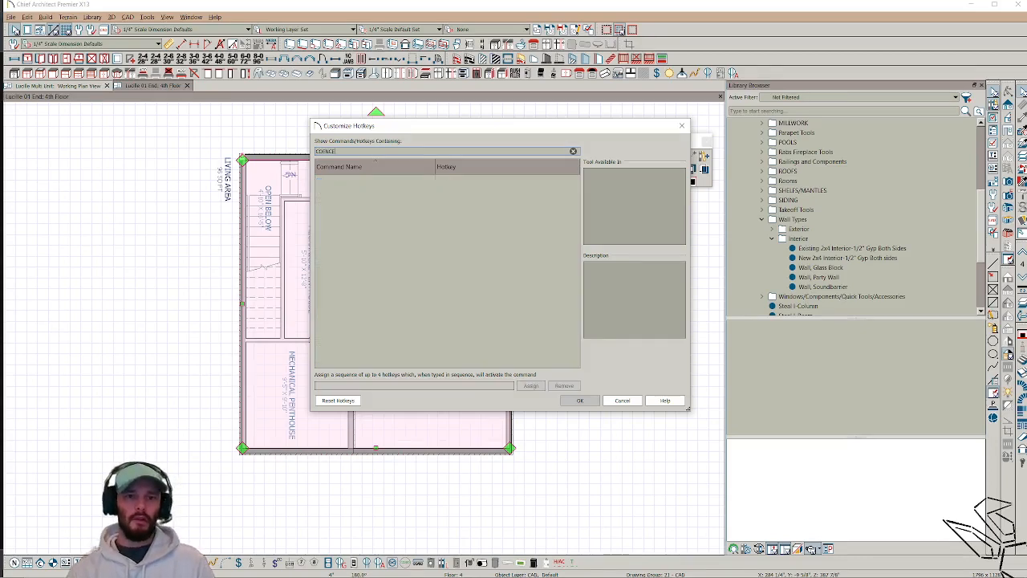
click(621, 399)
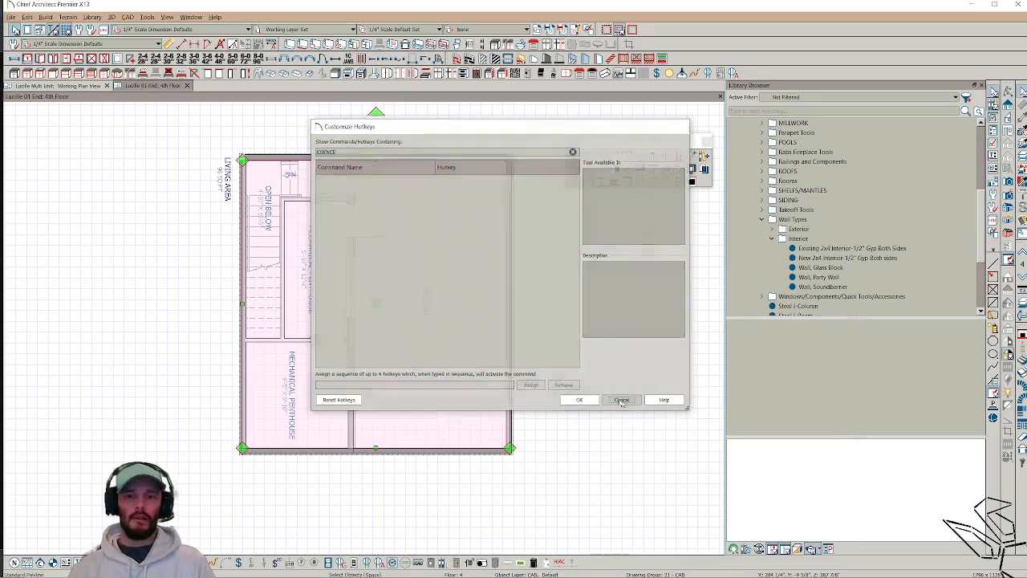
click(27, 17)
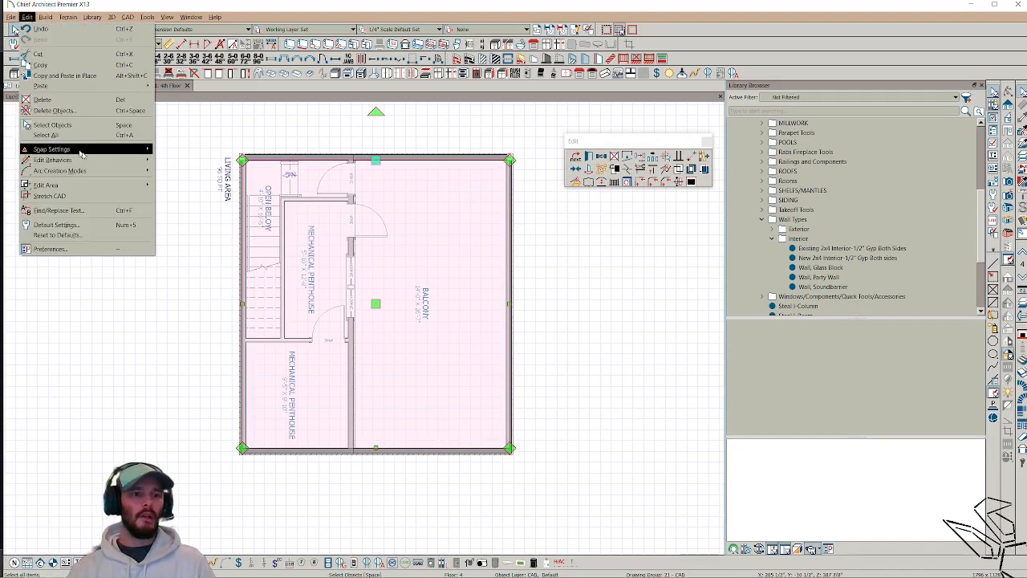
mouse_move(90, 163)
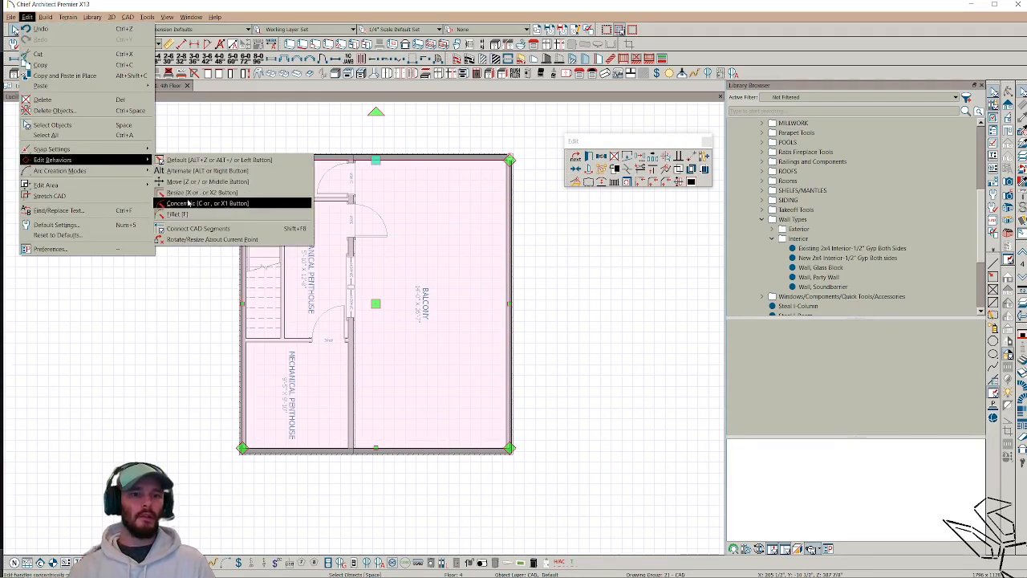
click(228, 204)
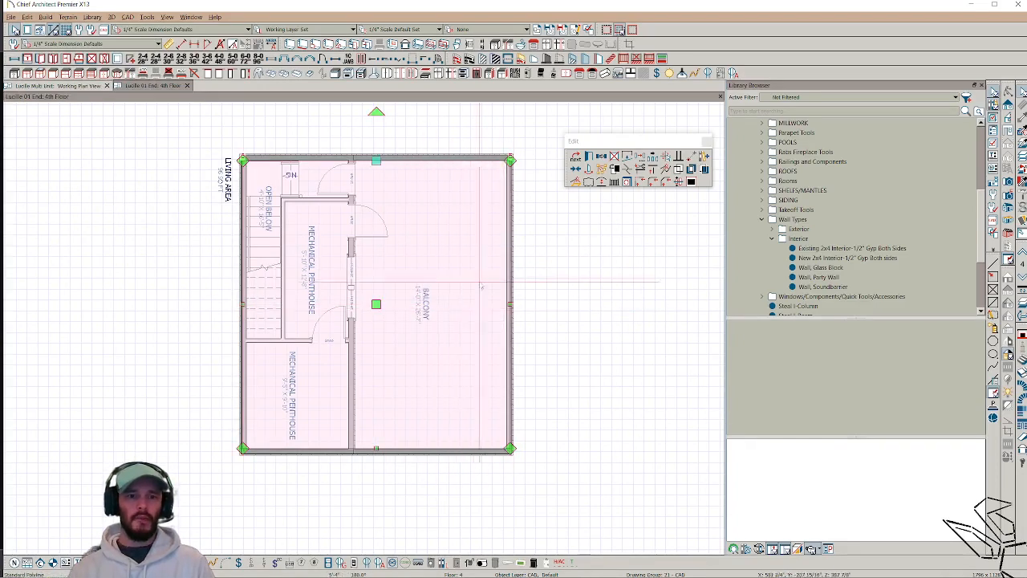
Step: Draw a Party Wall about 27'-3" long over the balcony's outer wall and move it 1 9/16" inward to the outline
scroll(519, 281, up, 1)
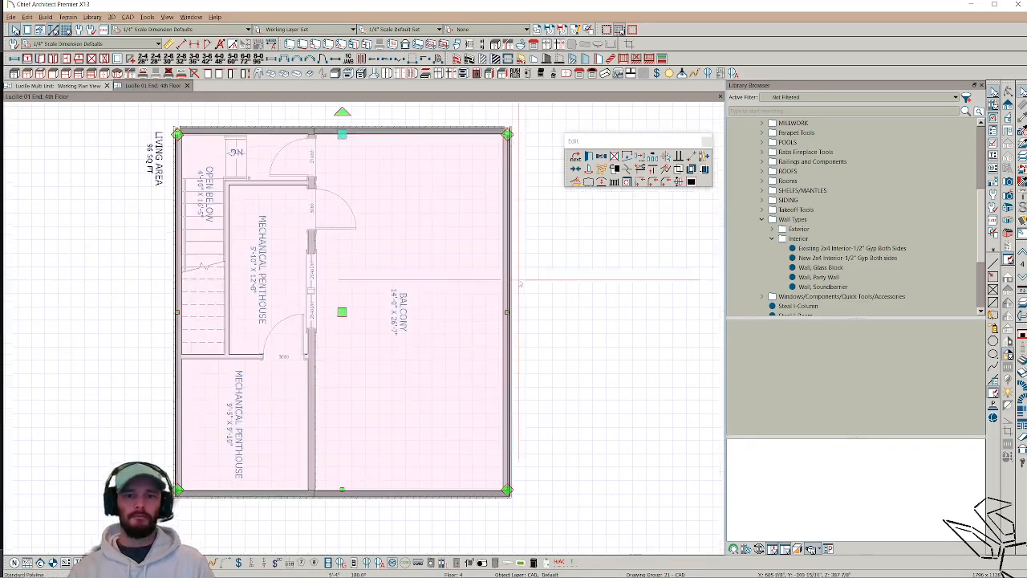
click(827, 278)
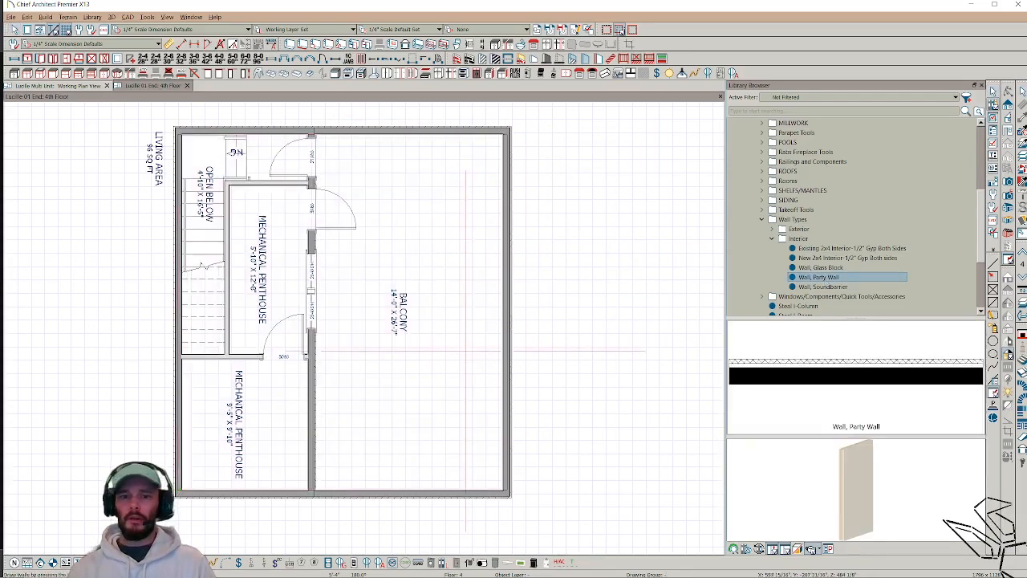
drag(511, 486, 514, 130)
click(511, 140)
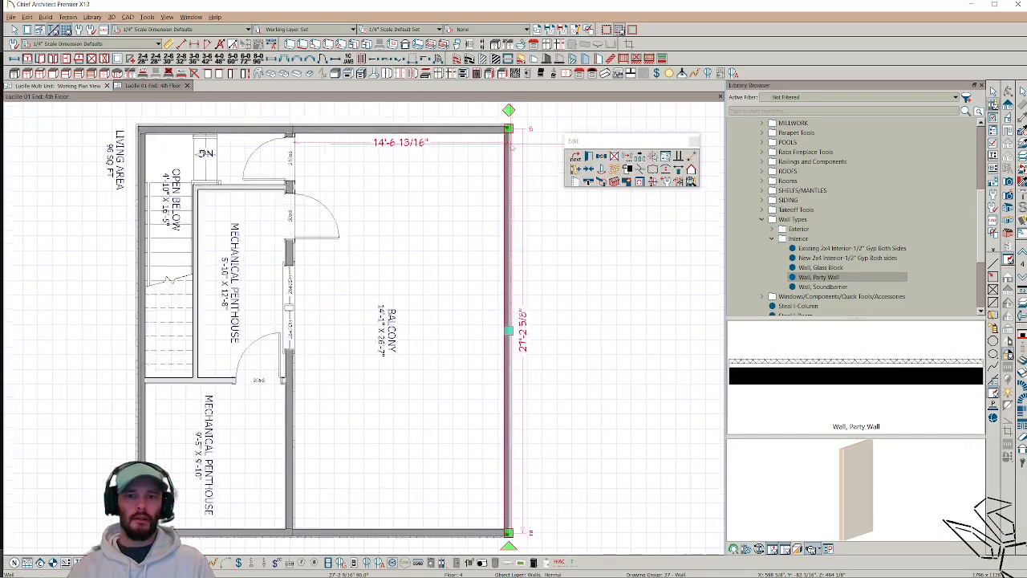
scroll(509, 141, up, 3)
scroll(512, 462, down, 2)
click(509, 426)
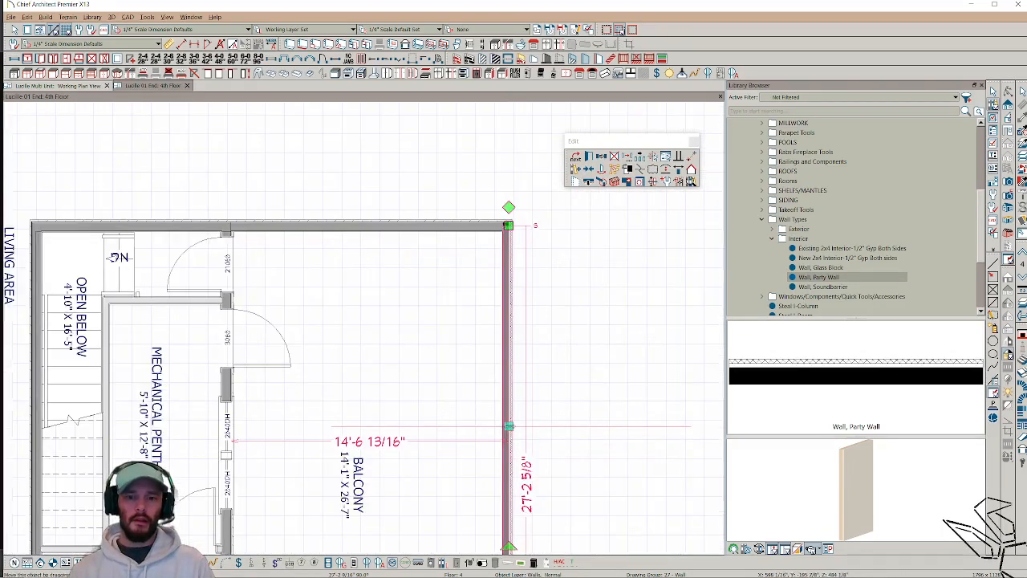
drag(509, 426, 505, 426)
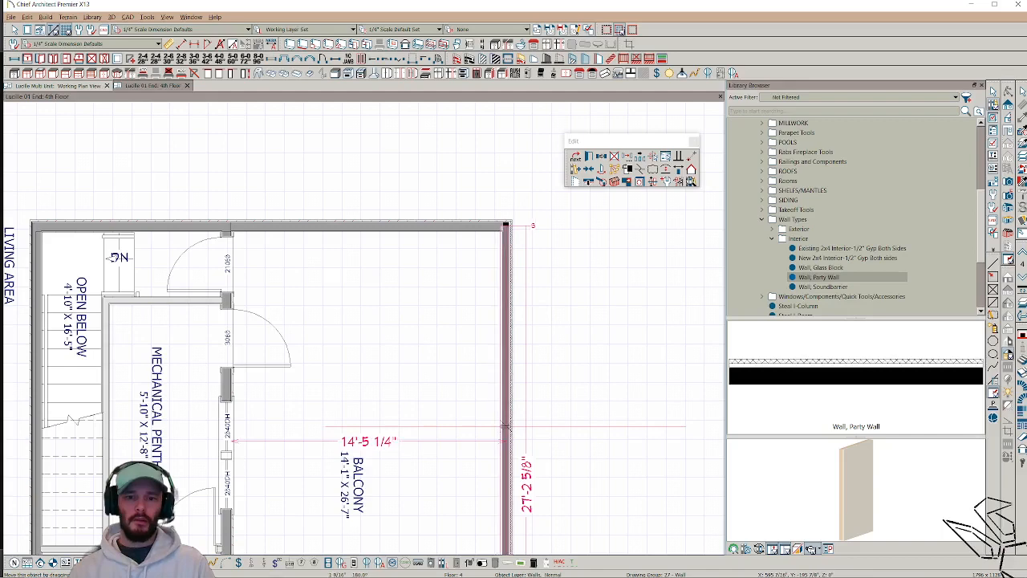
Step: Set the outline polyline's line color to bright green
scroll(513, 417, down, 3)
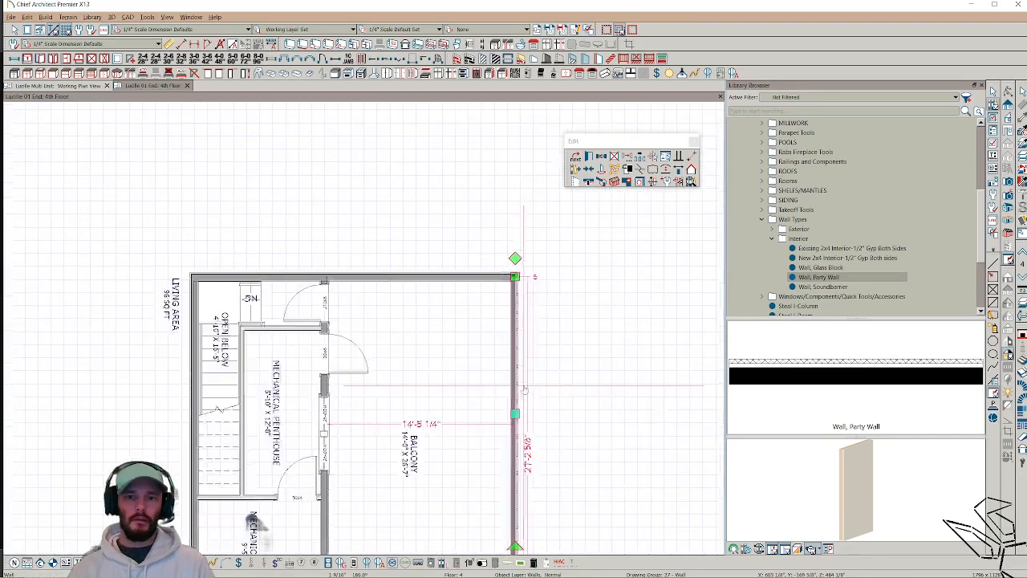
scroll(253, 365, up, 4)
click(240, 330)
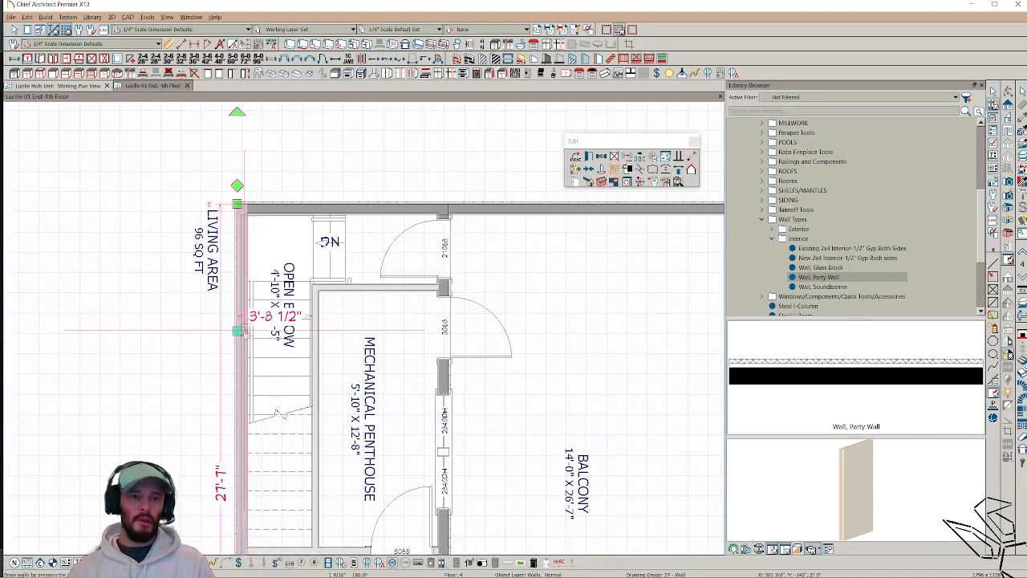
key(Escape)
click(242, 269)
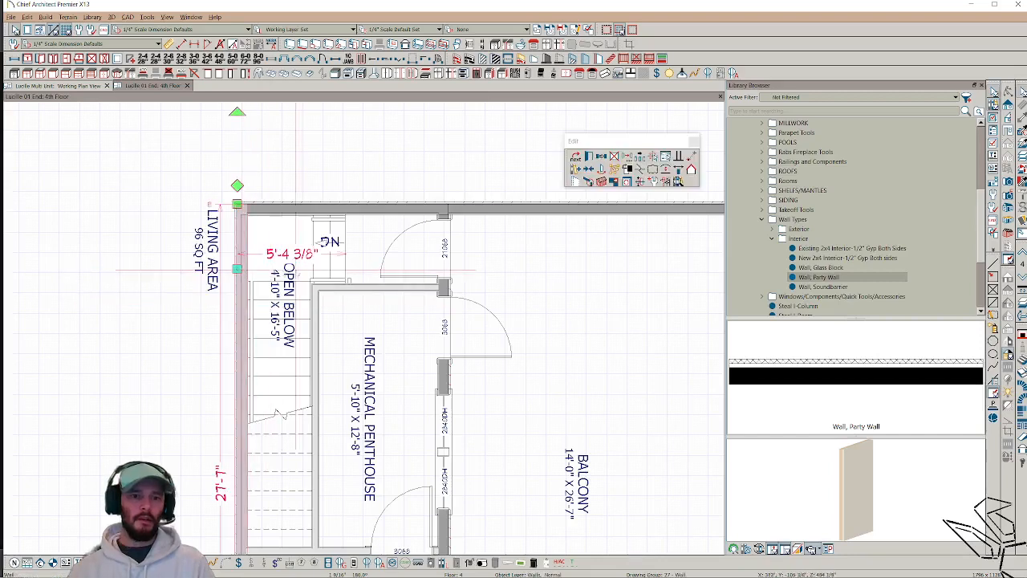
key(Tab)
scroll(470, 245, down, 1)
scroll(471, 248, down, 3)
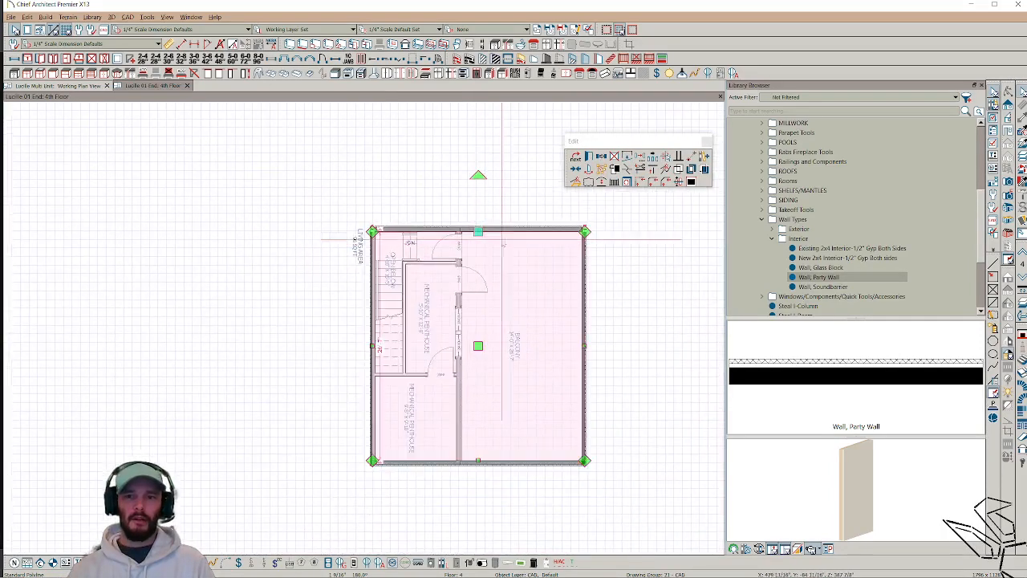
double_click(504, 262)
click(345, 118)
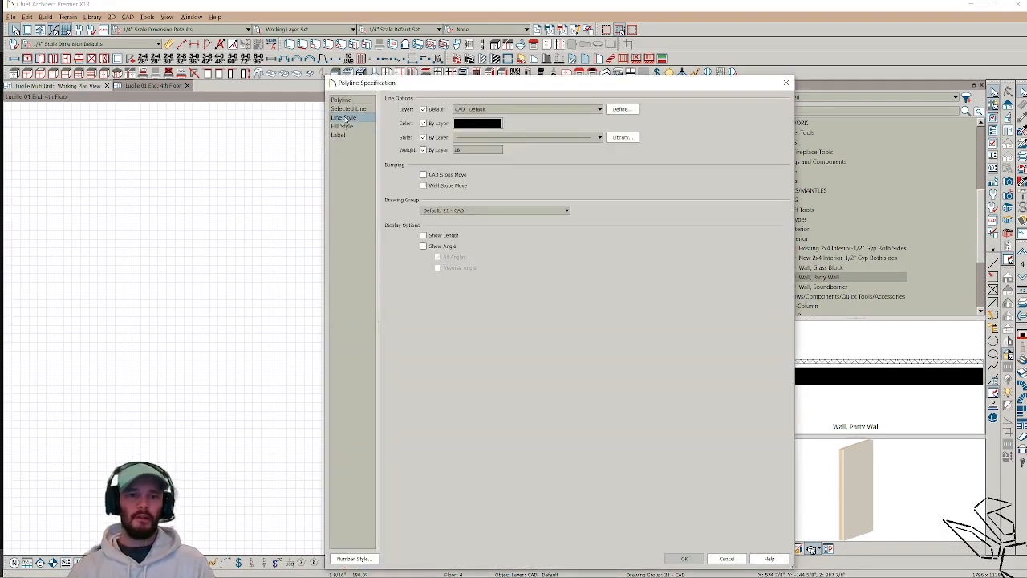
click(478, 124)
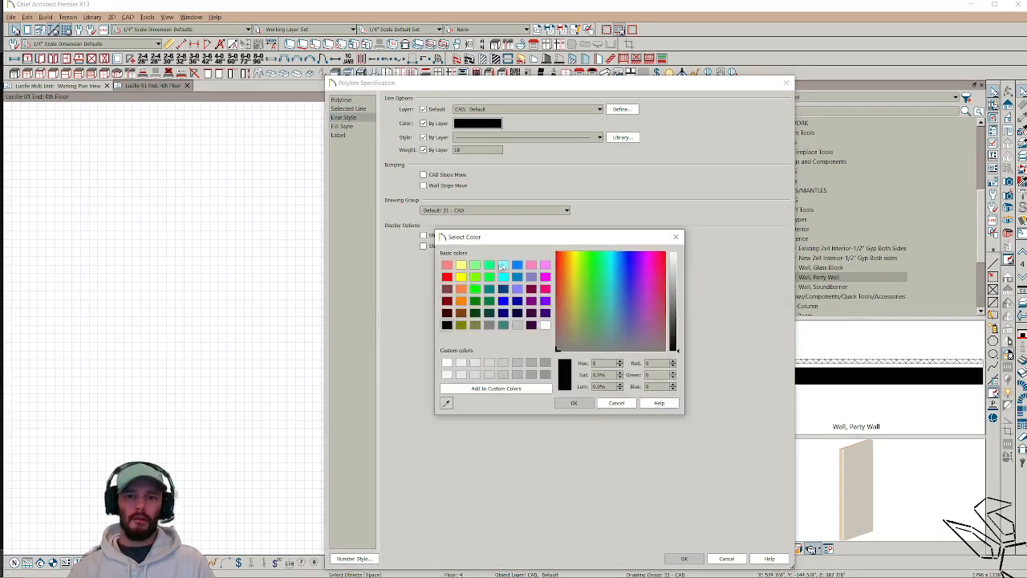
click(487, 265)
click(583, 403)
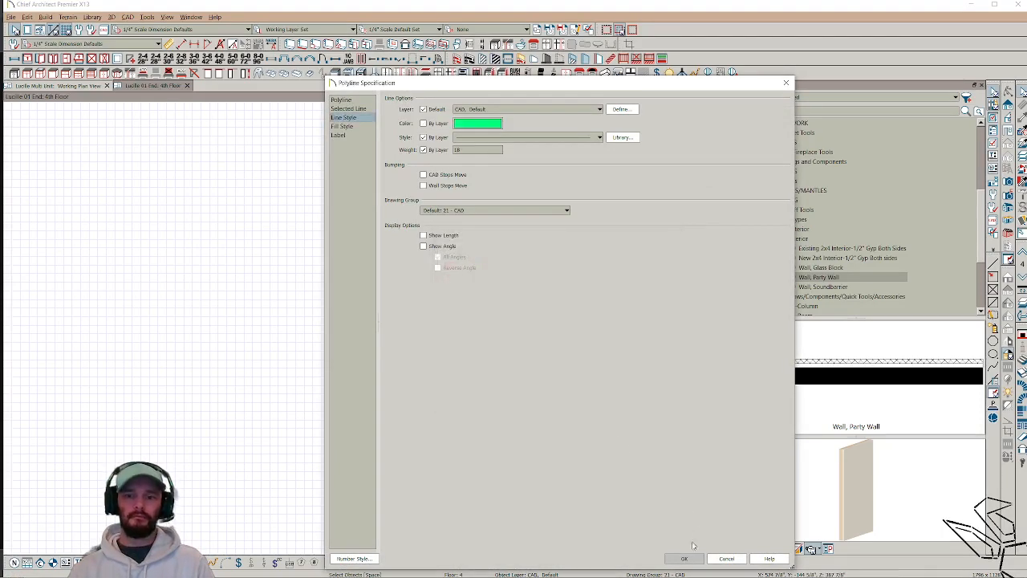
click(684, 558)
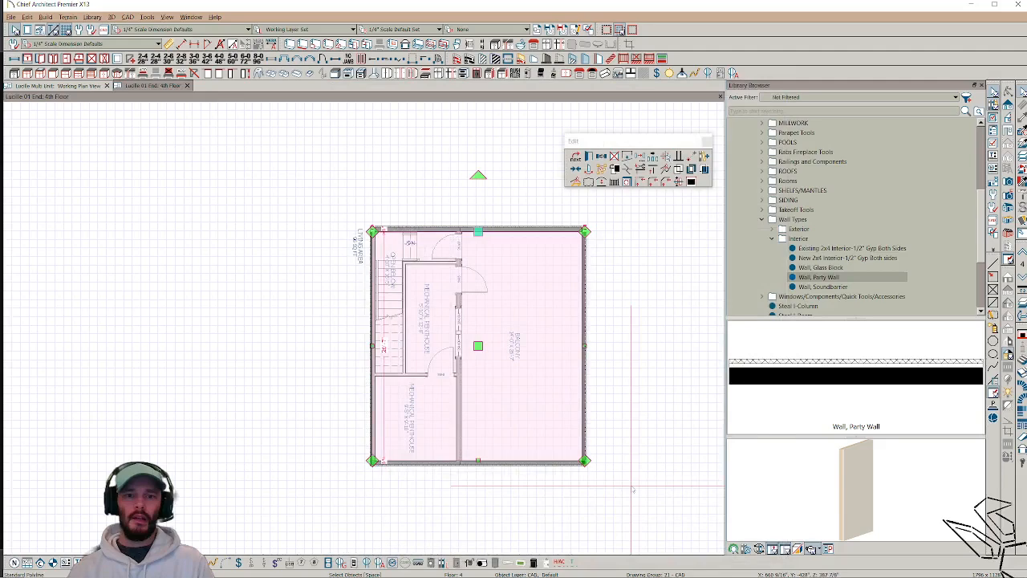
Step: Draw a second Party Wall over the stair-side exterior wall and shift it 1 9/16" inward to the green outline
scroll(378, 227, up, 3)
scroll(378, 227, down, 3)
key(Escape)
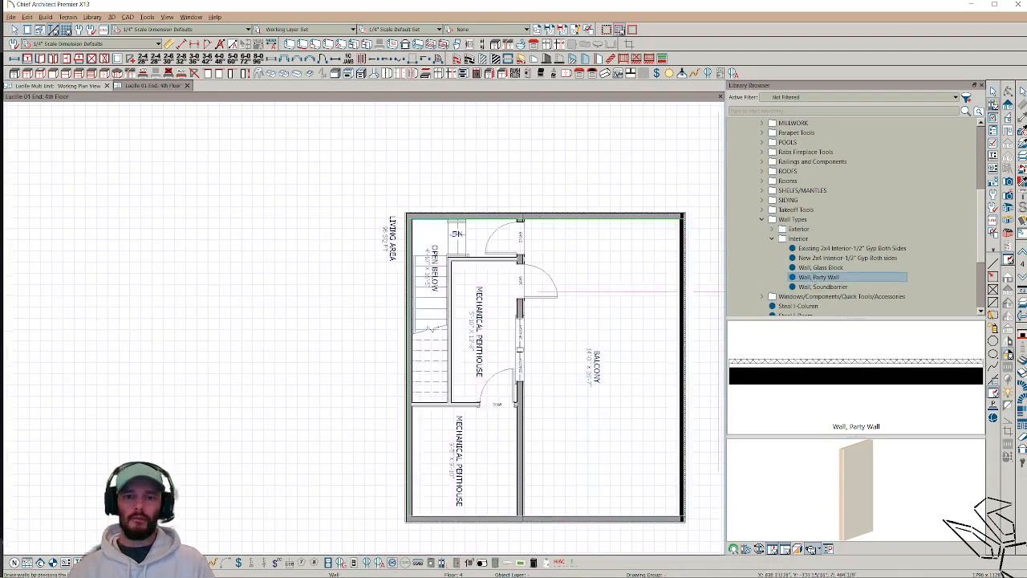
drag(408, 517, 404, 232)
scroll(411, 216, up, 4)
click(408, 235)
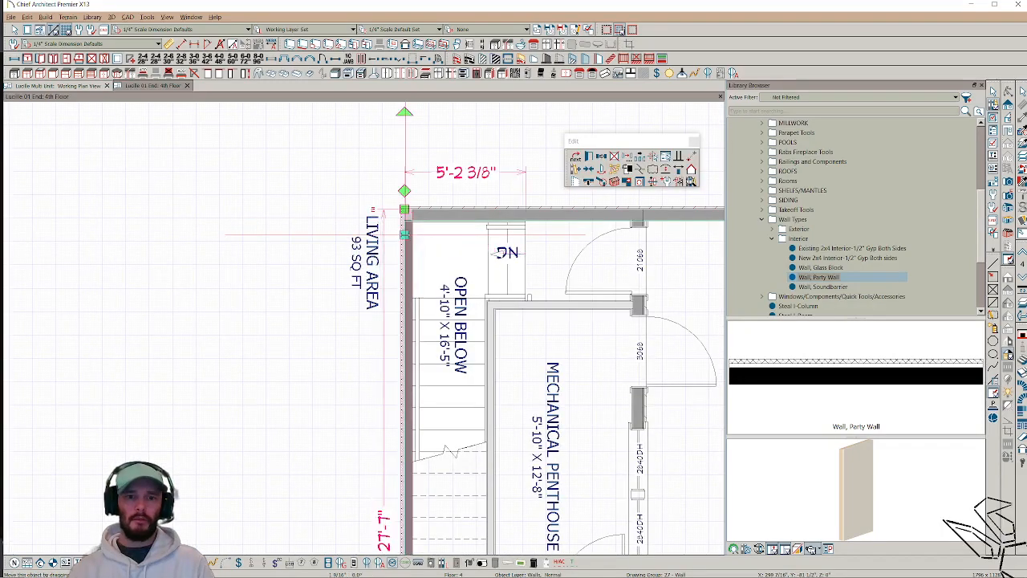
Step: Compare both party walls with the green outline and select them together with the rest of the fourth-floor perimeter walls
scroll(404, 232, down, 4)
scroll(530, 275, up, 2)
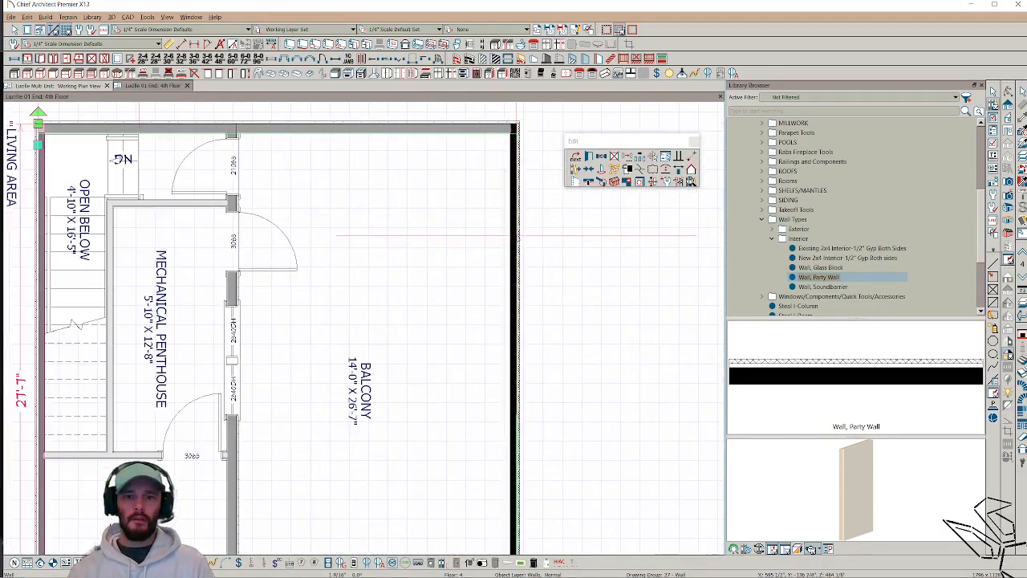
scroll(518, 229, up, 1)
scroll(517, 265, down, 3)
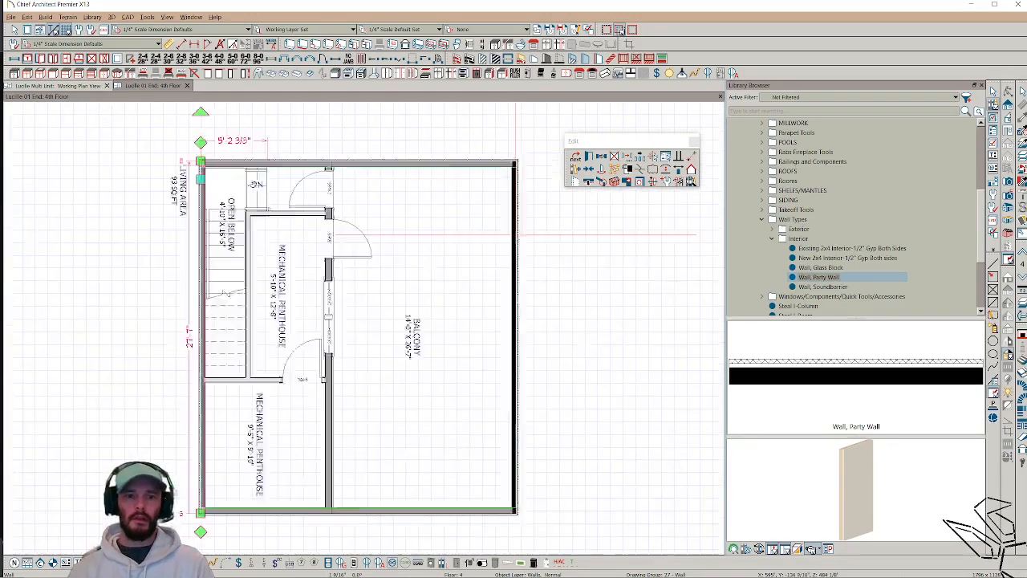
click(516, 282)
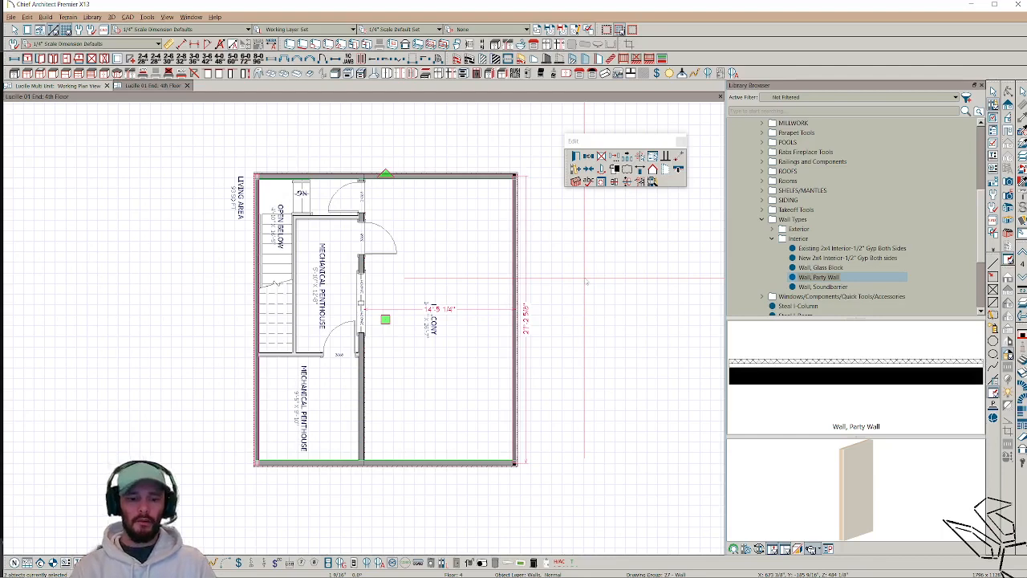
Step: Copy the principal bedroom's outer-wall window from the third floor and paste it in place onto the fourth-floor balcony party wall
key(Page_Down)
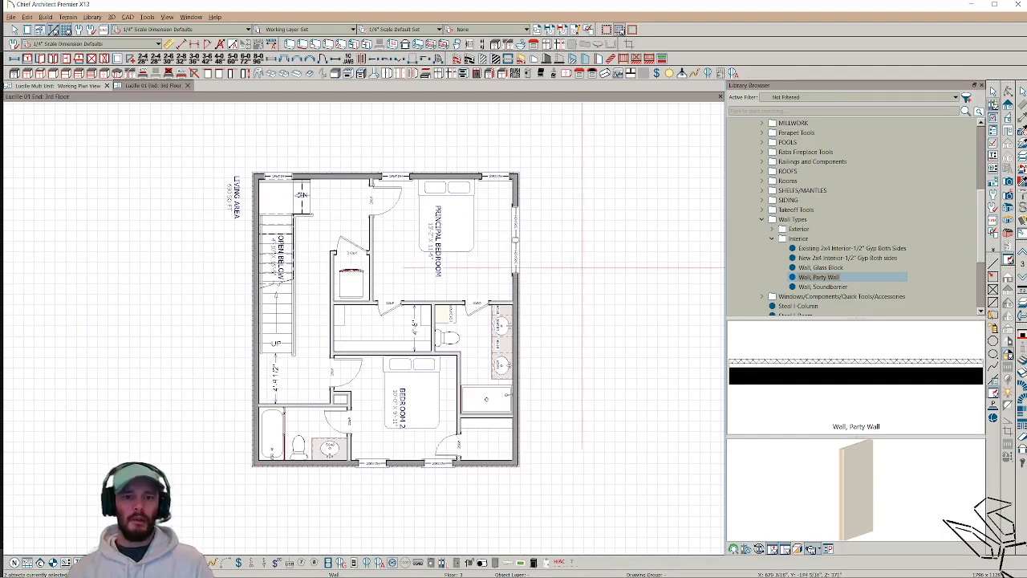
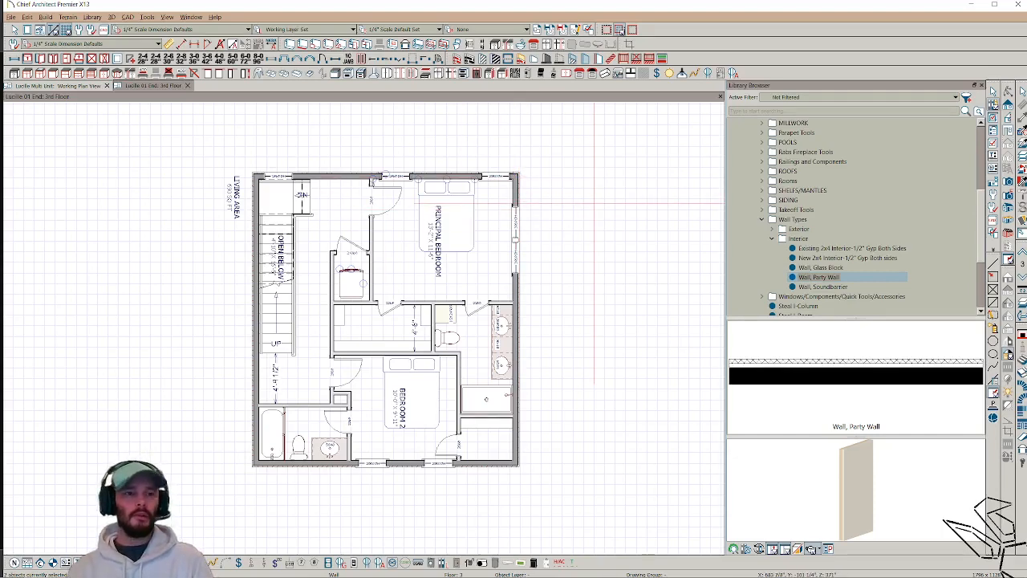
key(w)
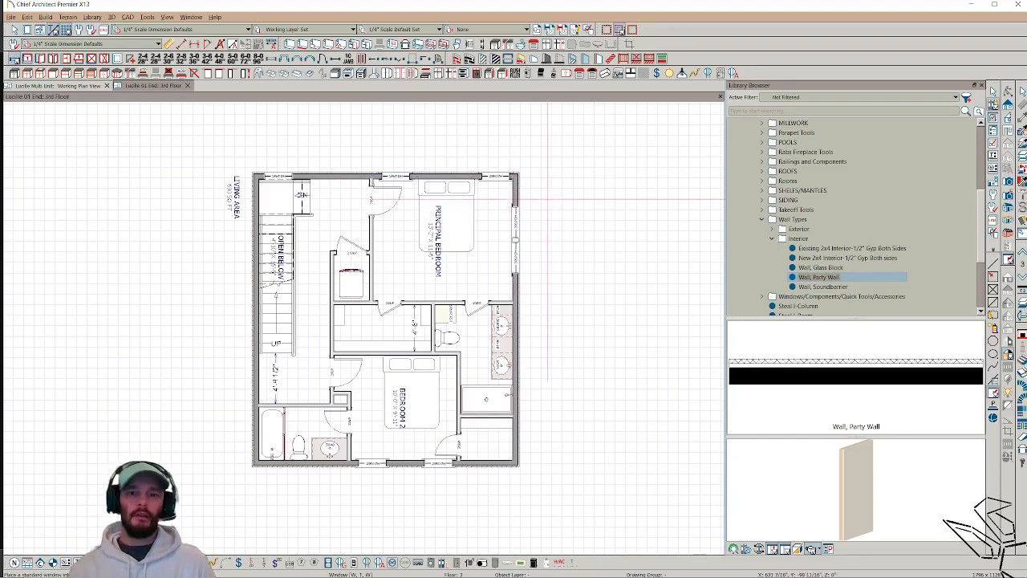
click(514, 237)
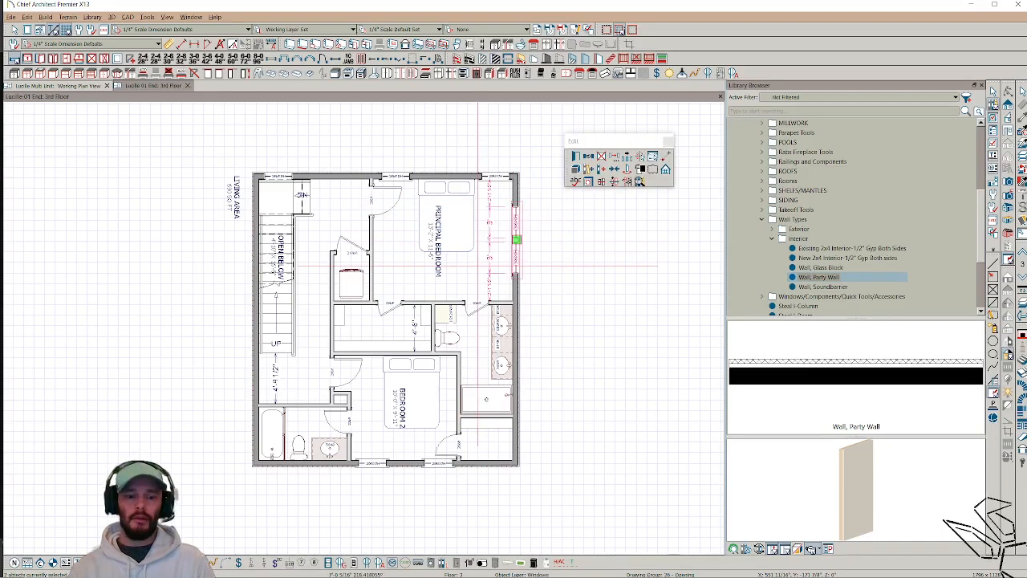
key(Page_Up)
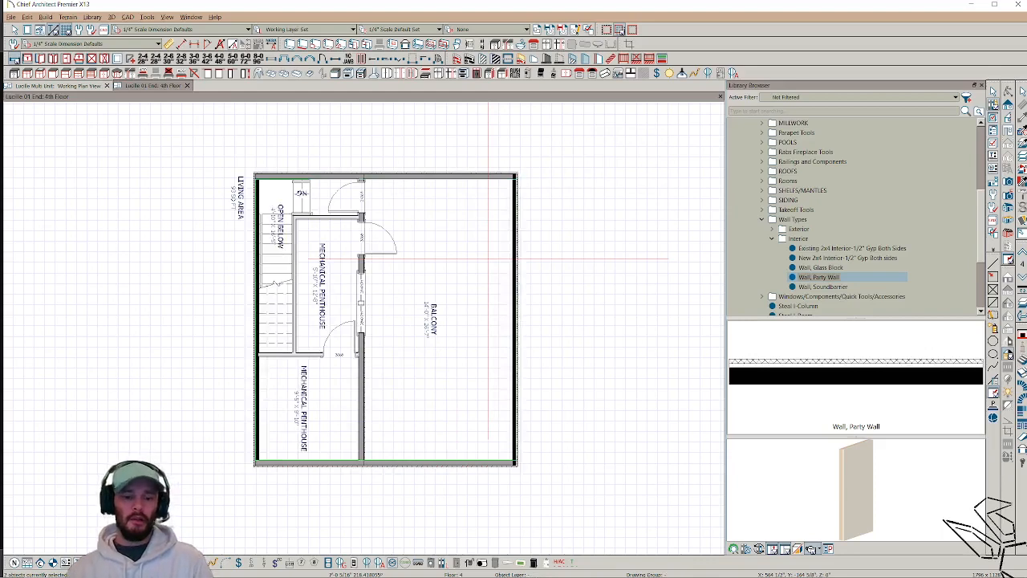
click(488, 259)
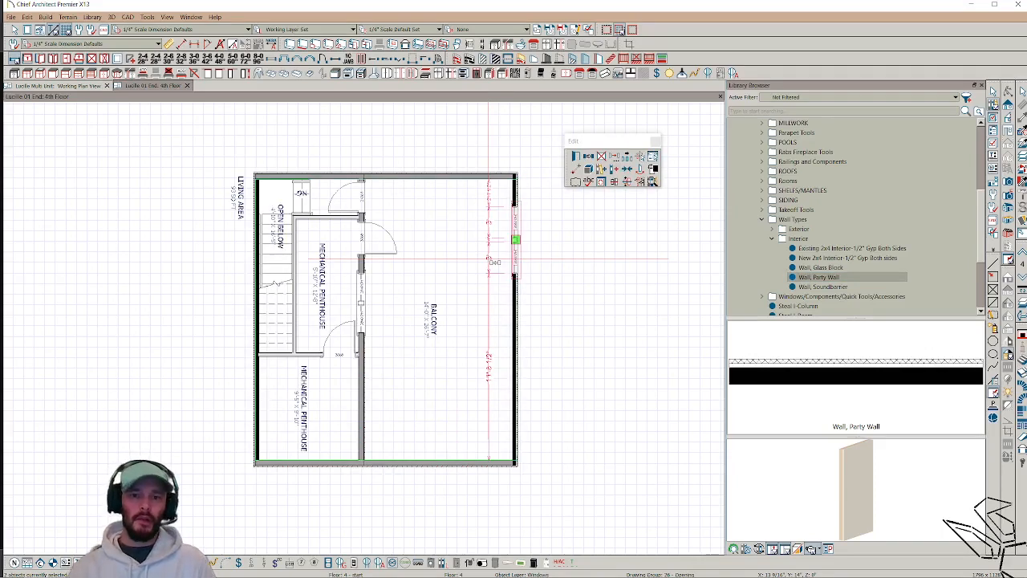
key(Escape)
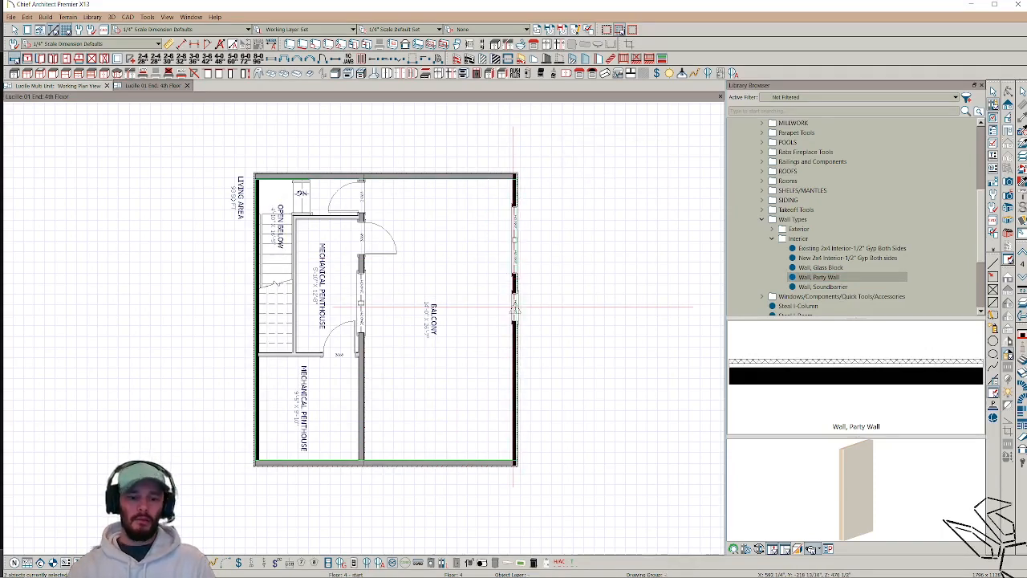
Step: Copy both fourth-floor party walls, including the window, and paste them in place over the third floor's exterior side walls
click(514, 309)
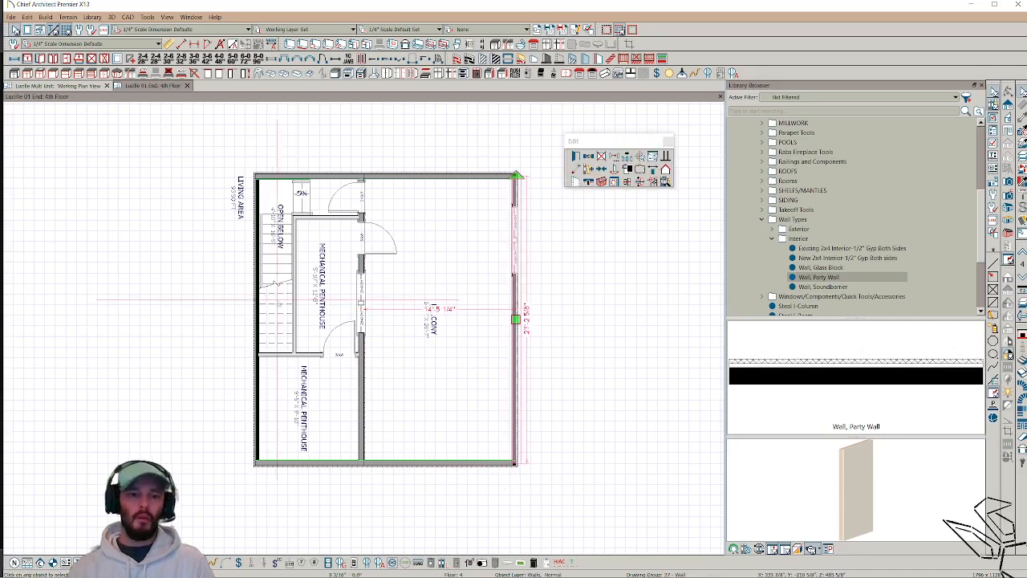
click(257, 295)
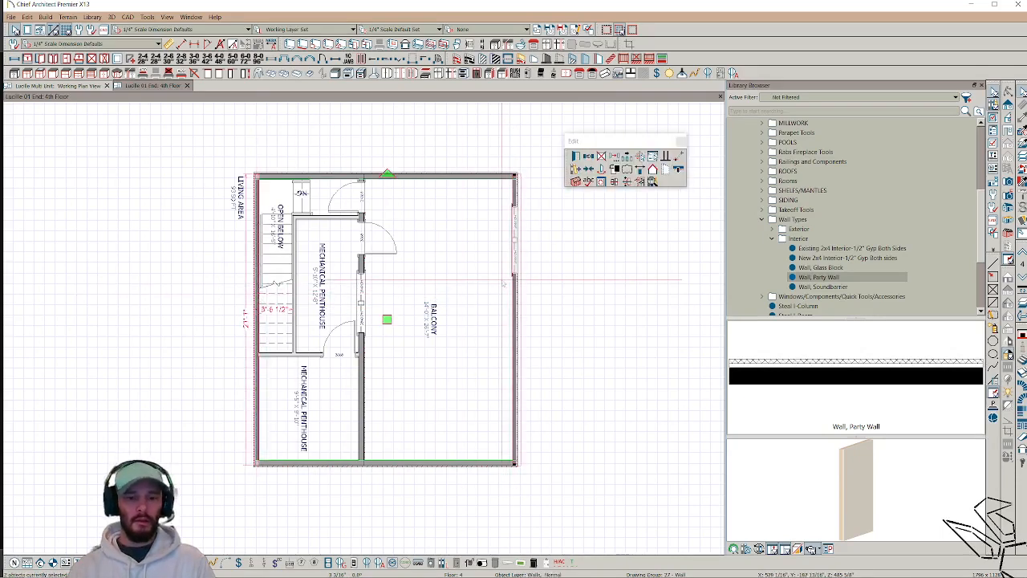
key(Page_Down)
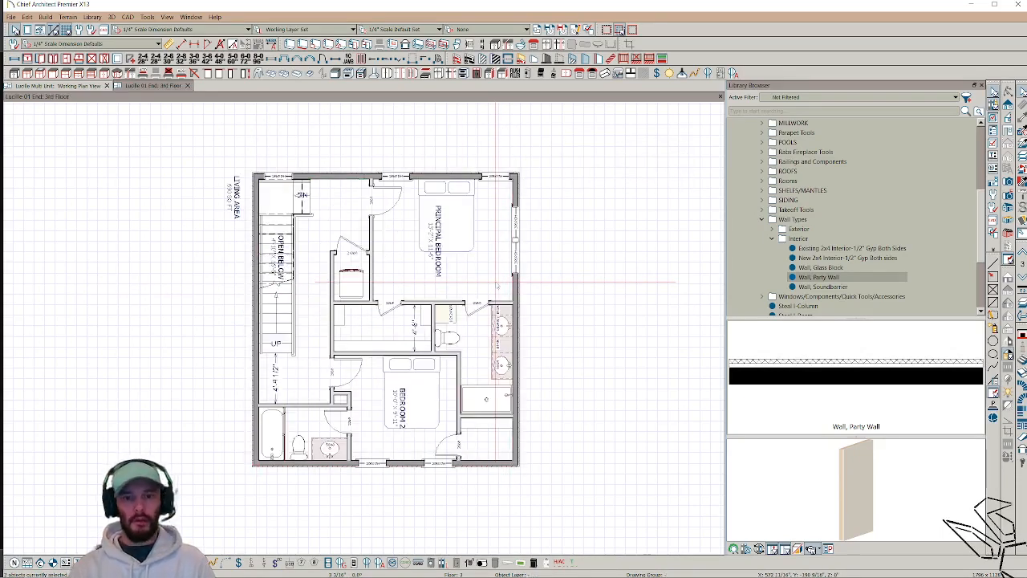
click(497, 282)
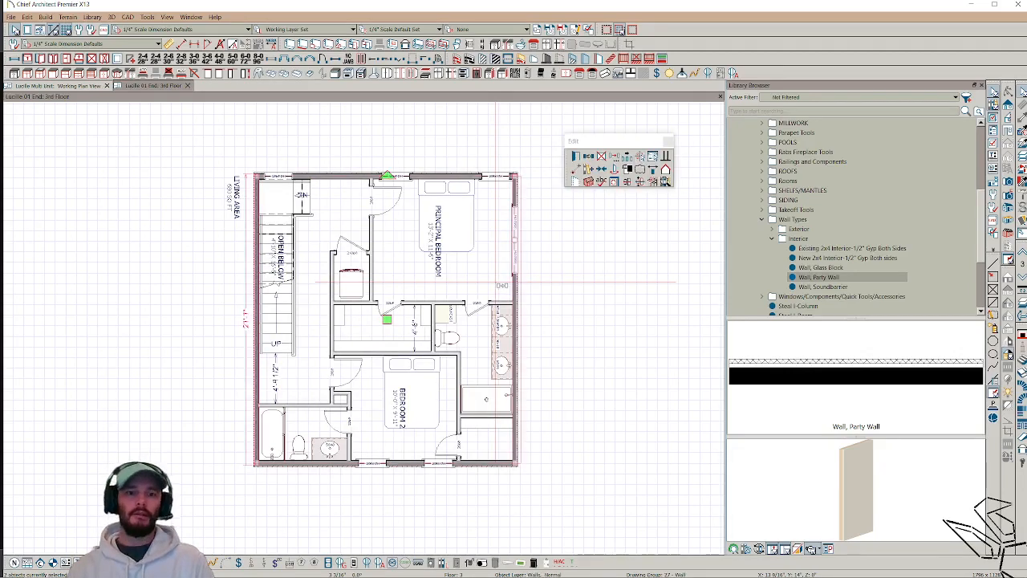
Step: Delete the pasted window from the balcony party wall on the fourth floor
key(Page_Up)
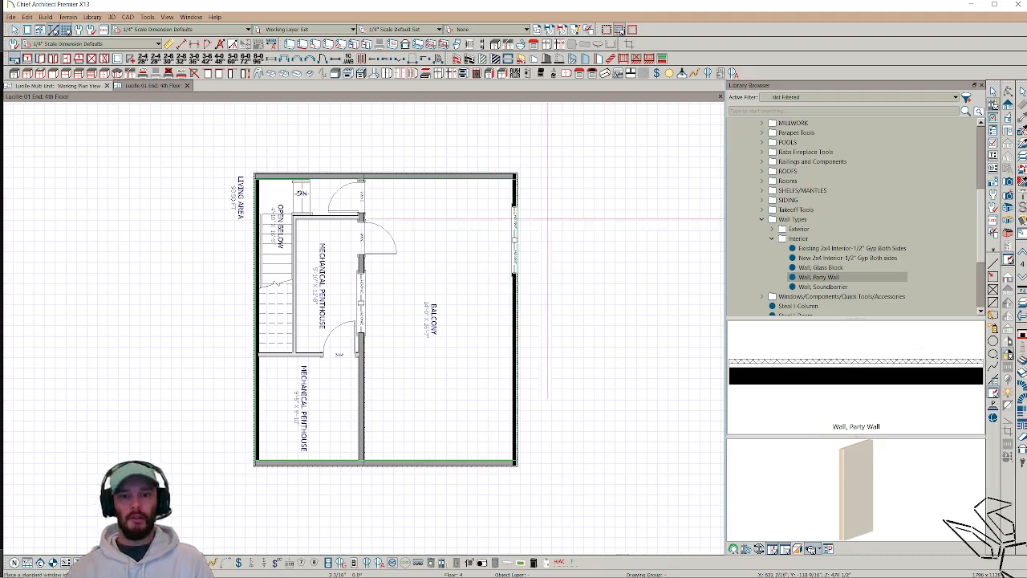
click(514, 239)
key(Delete)
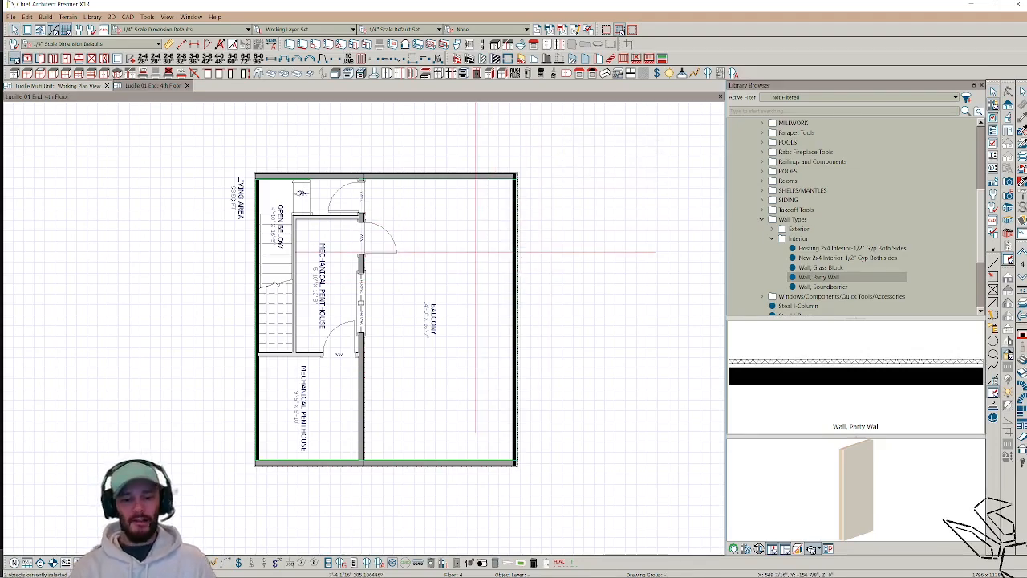
Step: Copy the stair-side window and the three opposite side-wall windows from the second floor and paste them in place on the fourth floor
key(Page_Down)
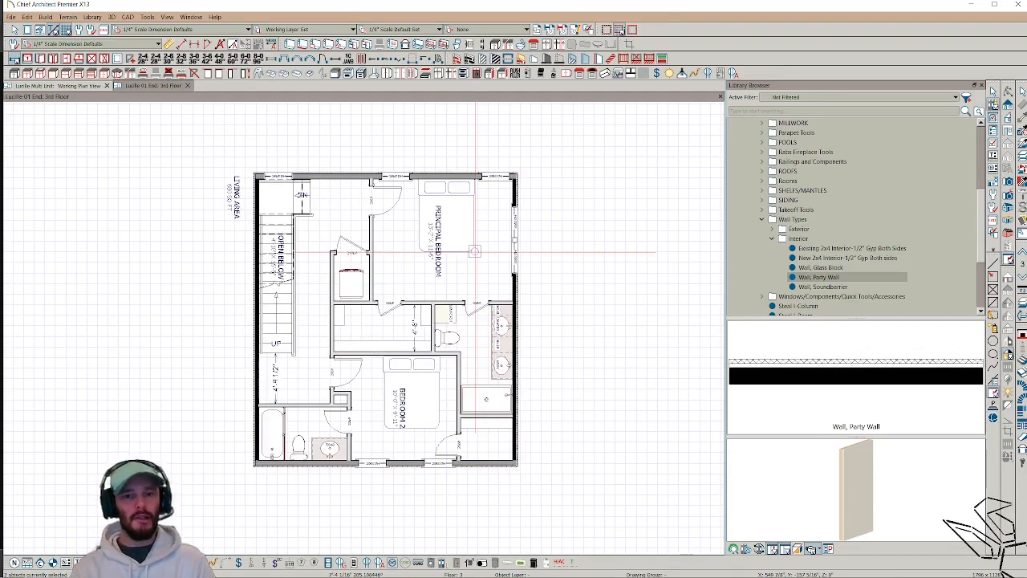
key(Page_Down)
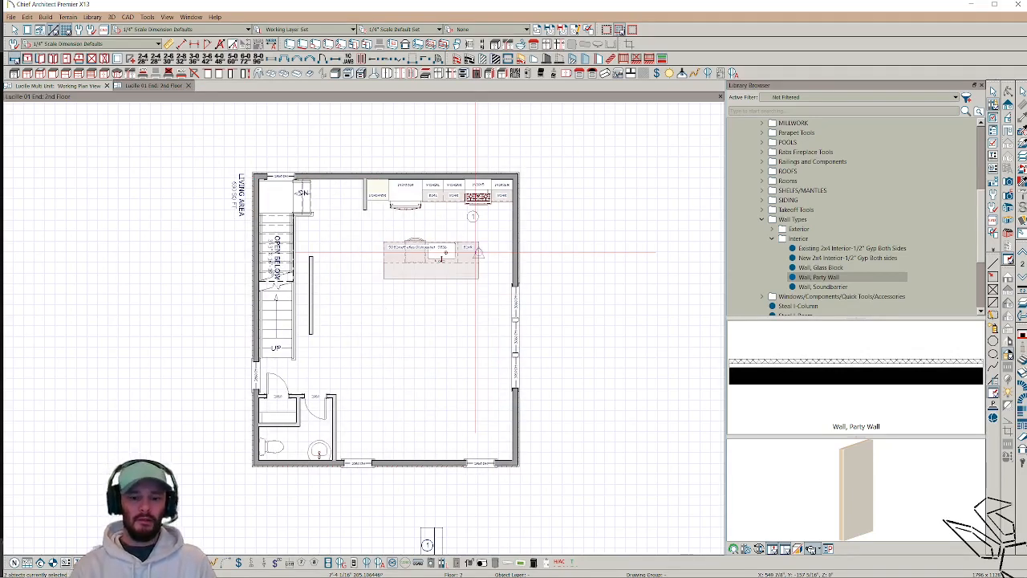
click(254, 374)
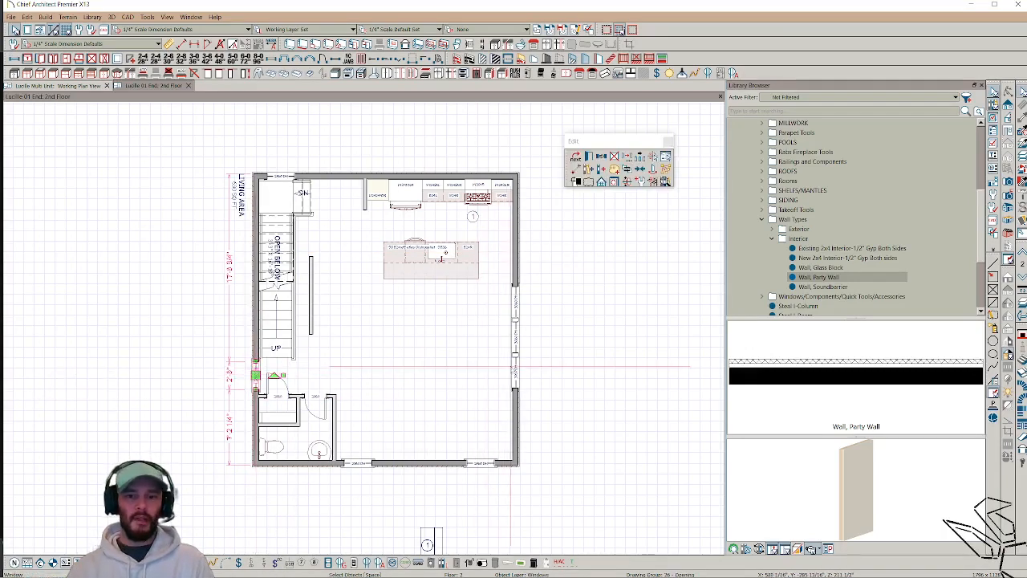
shift+click(516, 366)
shift+click(516, 343)
shift+click(516, 303)
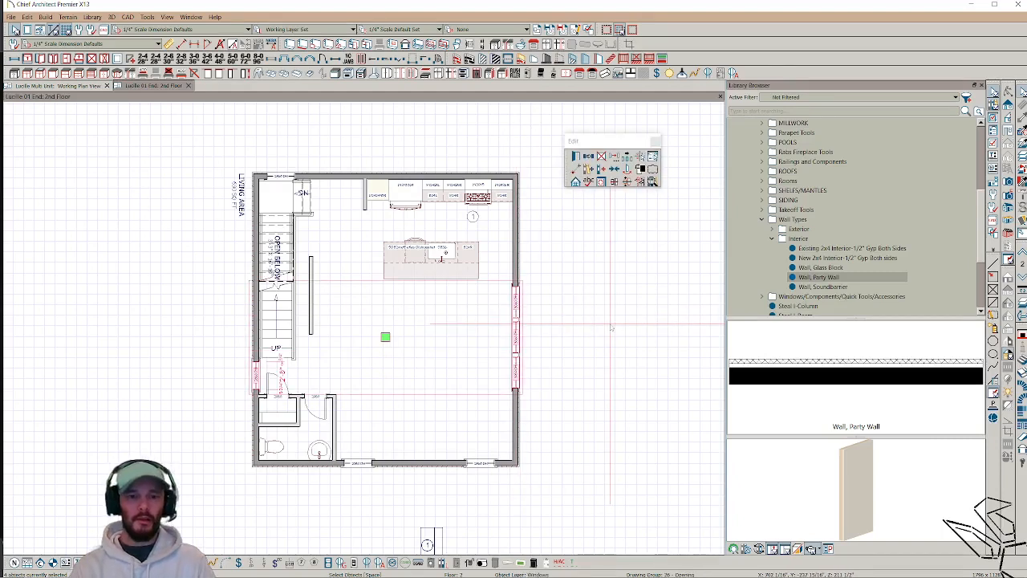
key(Page_Up)
key(Page_Up)
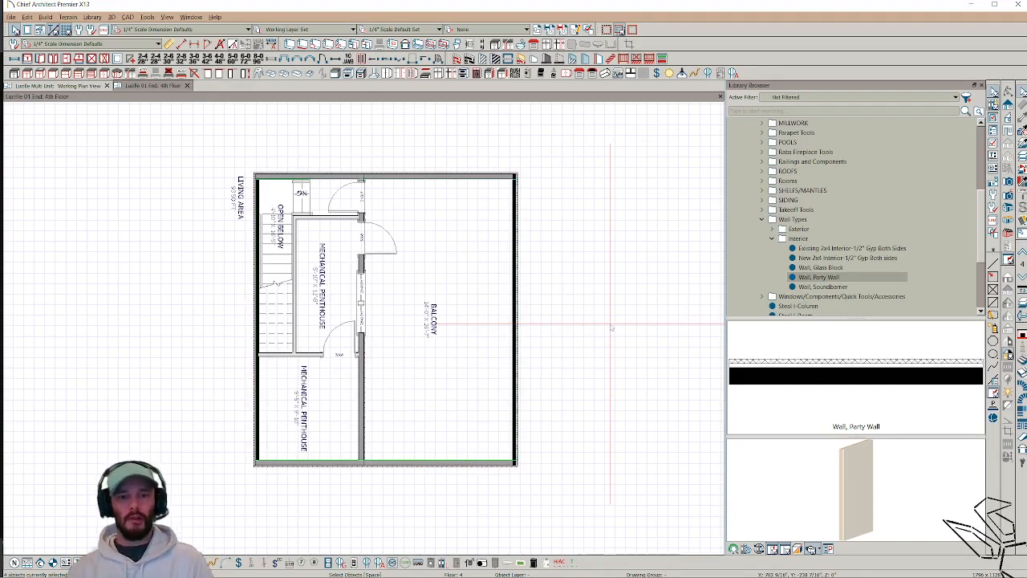
Step: Select the balcony-side and stair-side party walls together on the fourth floor
click(516, 337)
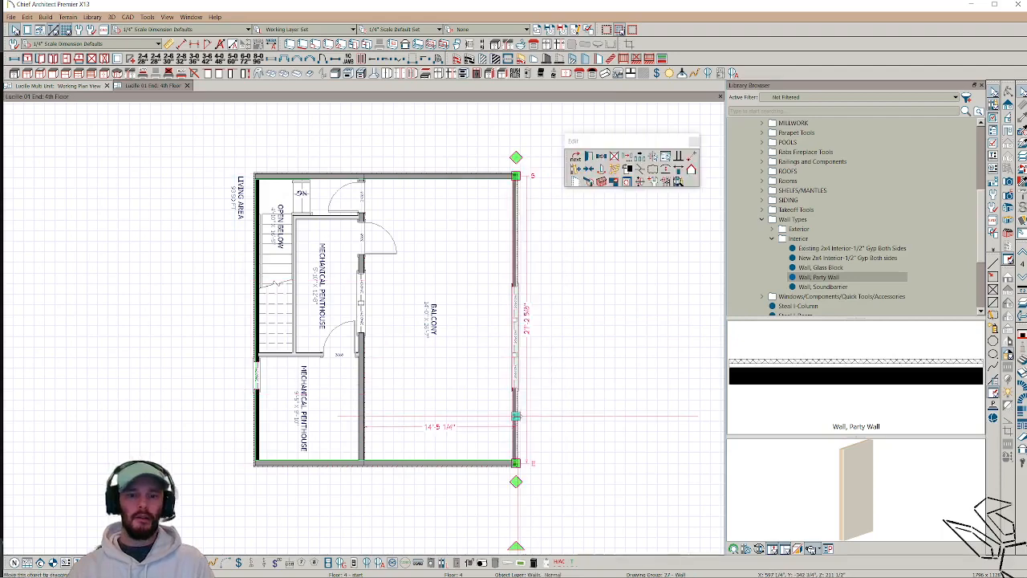
shift+click(258, 423)
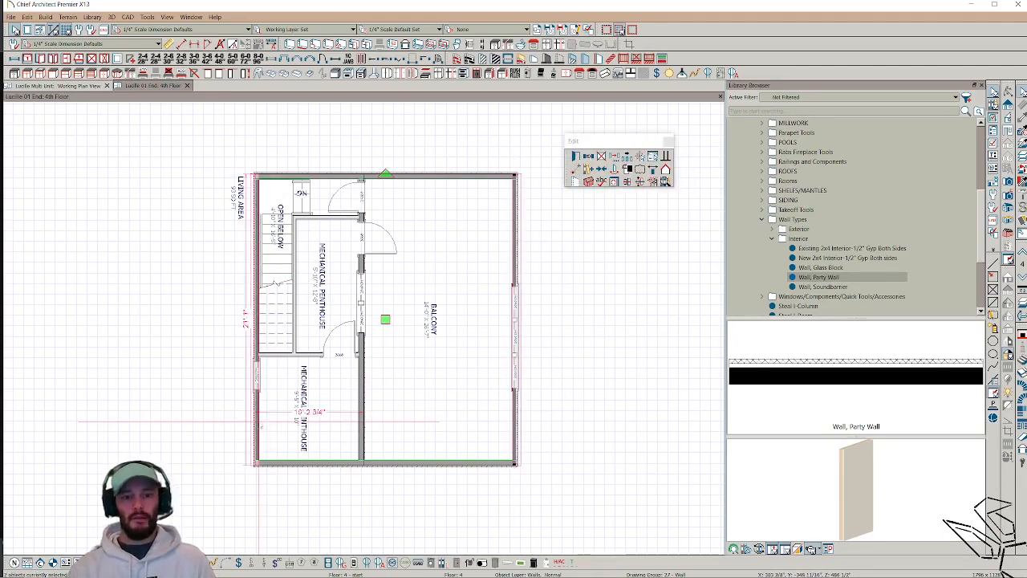
Step: Delete all windows from the two opposite side walls on the 4th floor, by the balcony and the mechanical penthouse
click(542, 306)
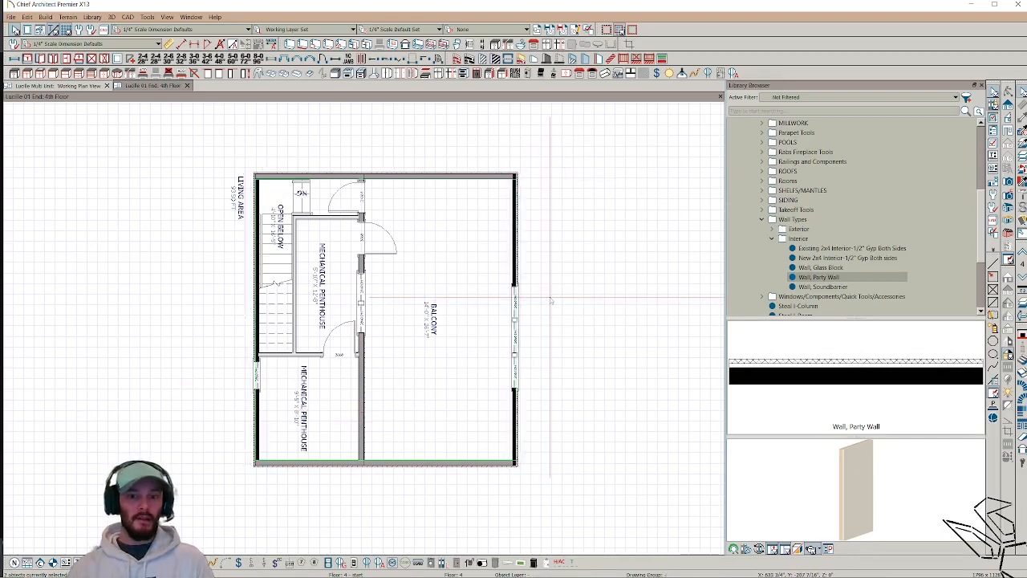
drag(550, 298, 487, 369)
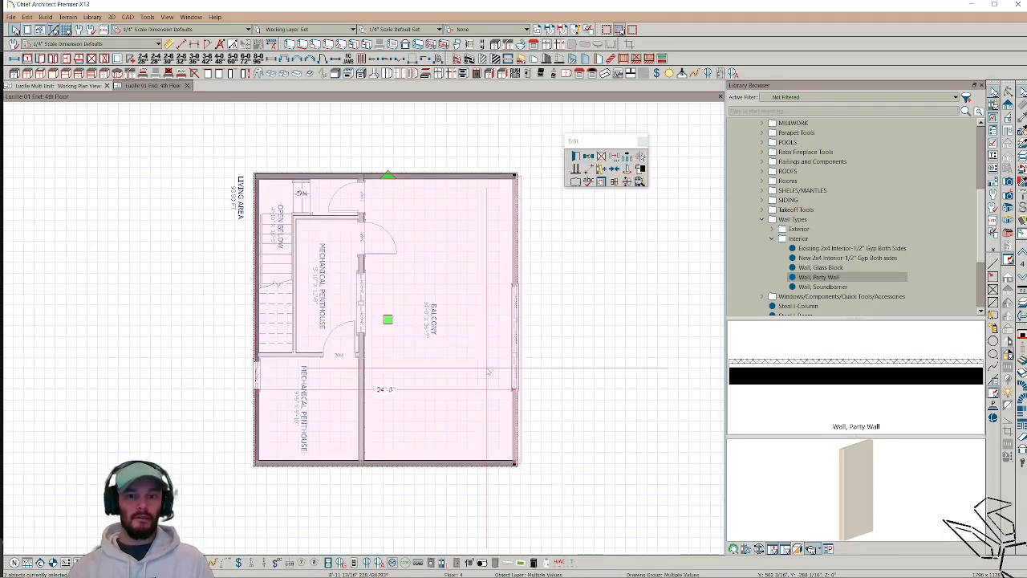
click(550, 316)
key(w)
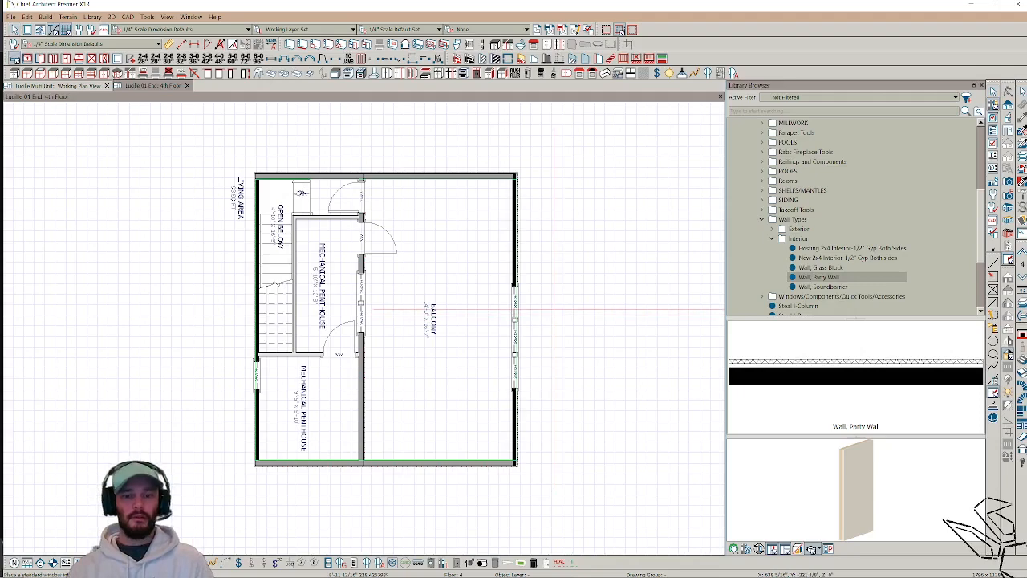
shift+drag(551, 308, 489, 378)
shift+click(263, 376)
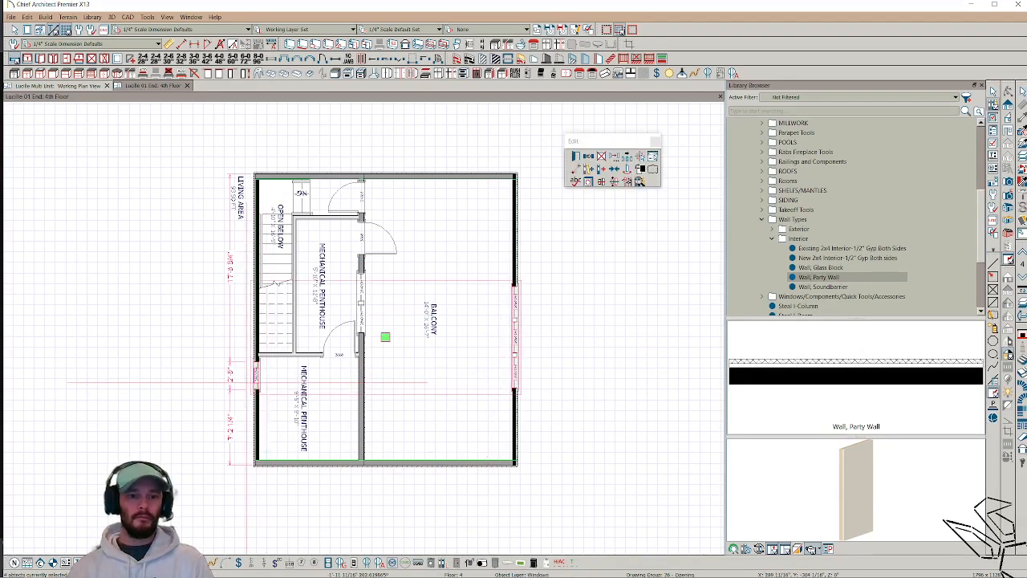
key(Delete)
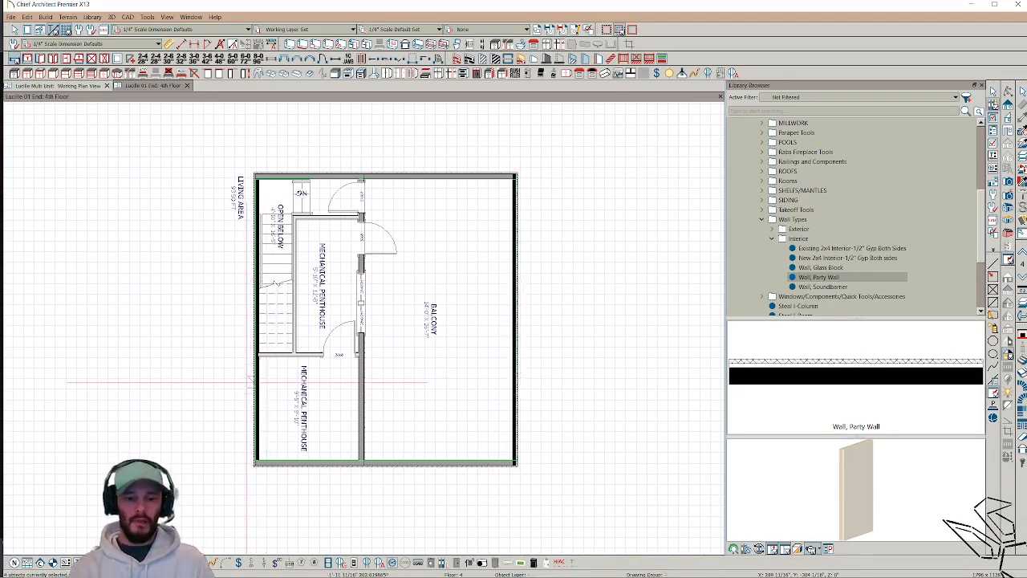
Step: Check the side walls on the 2nd and 1st floor plans
key(Page_Down)
key(Page_Down)
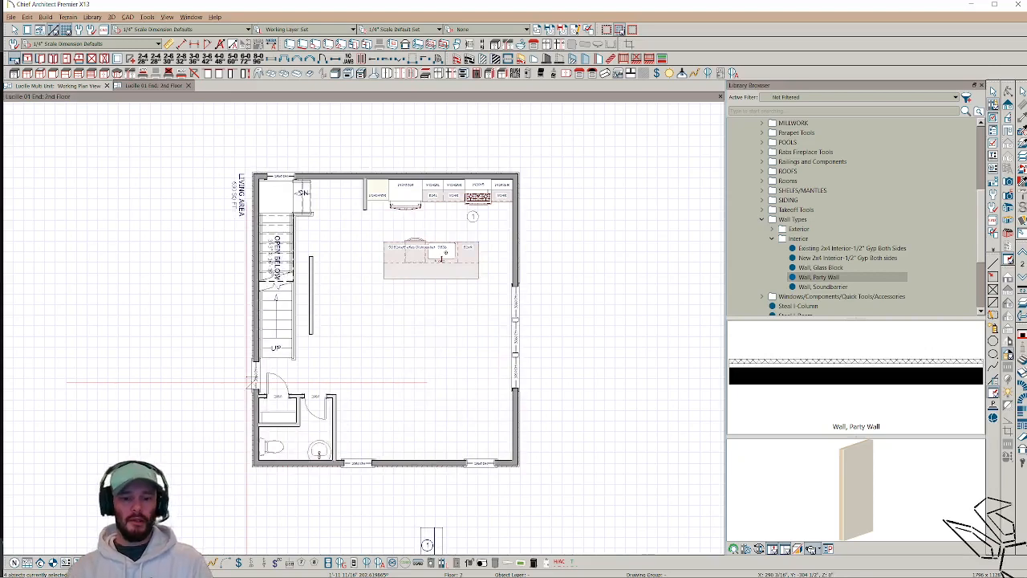
click(253, 383)
key(Escape)
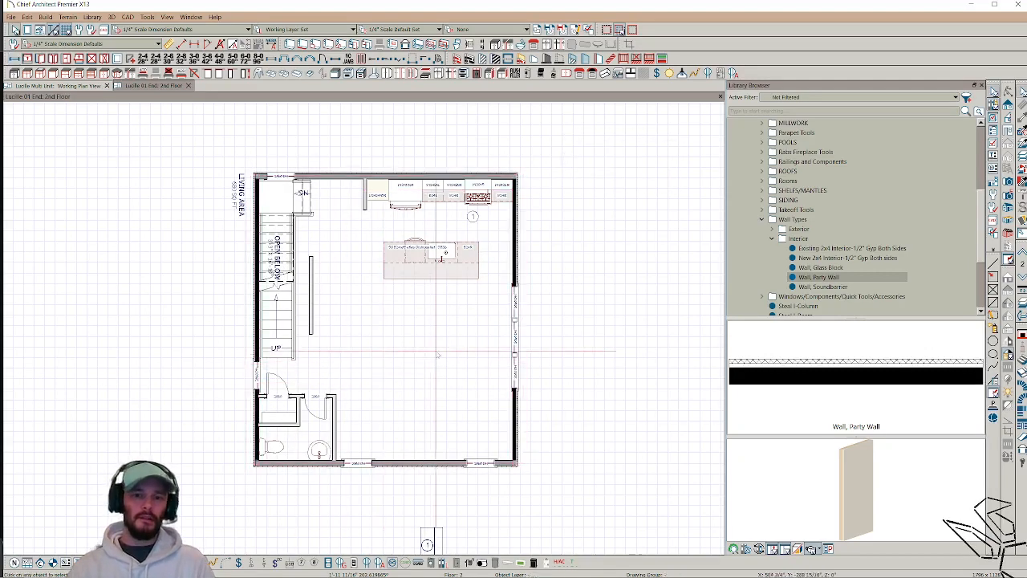
key(Page_Down)
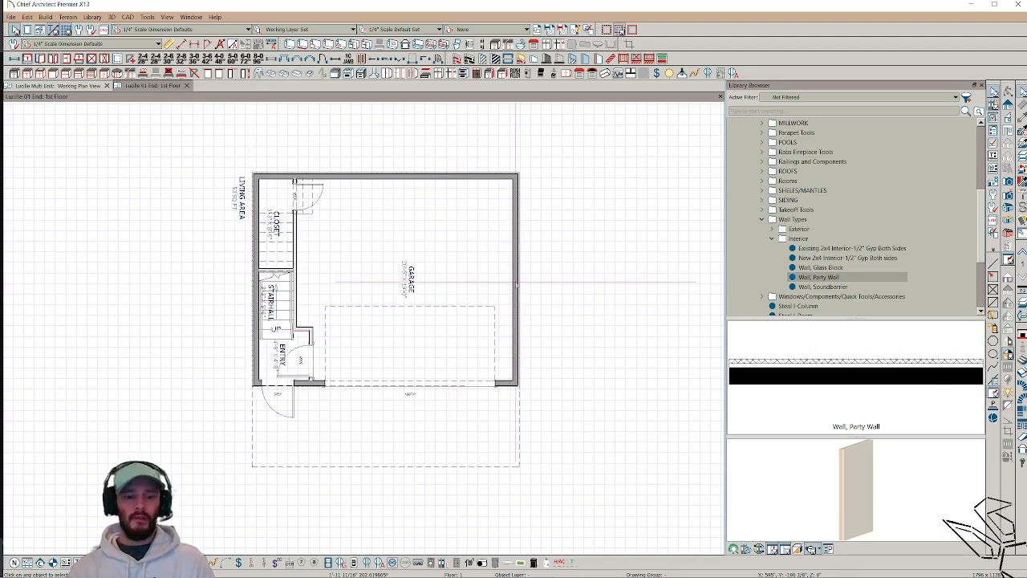
Step: Copy the two windowless party walls on the sides of the 4th floor and paste them in place on the 1st floor
key(Page_Up)
key(Page_Up)
key(Page_Up)
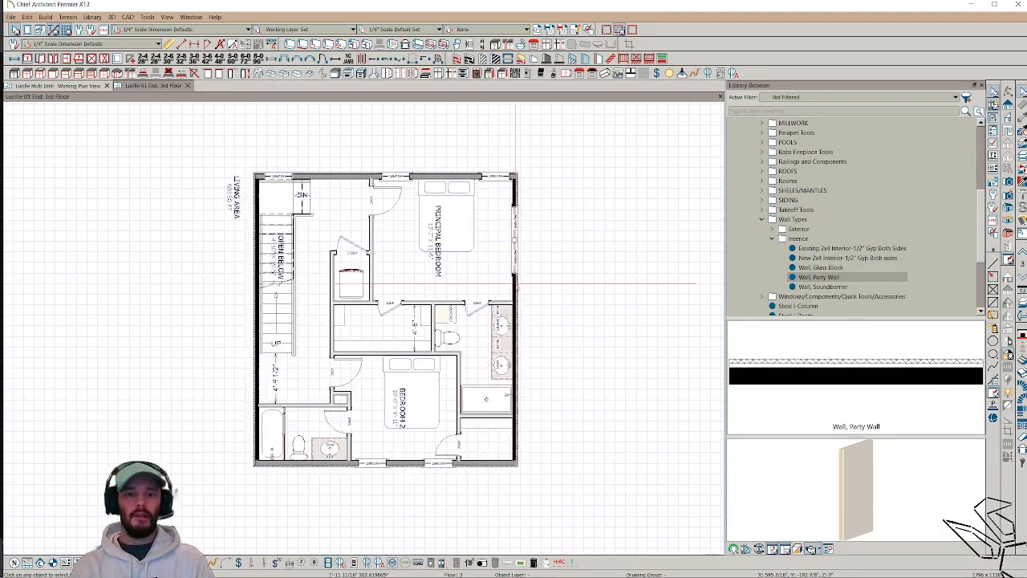
click(516, 285)
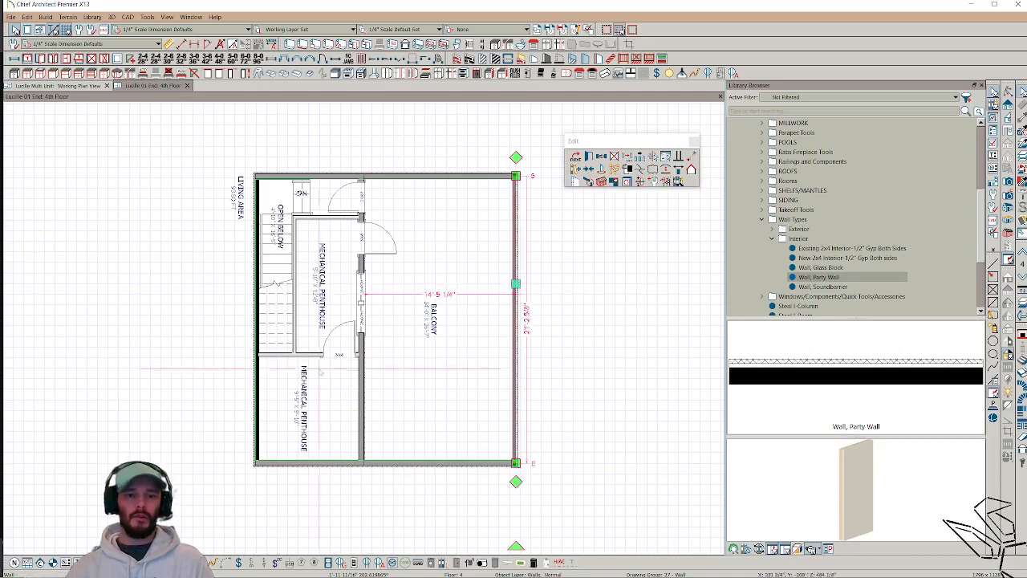
click(260, 388)
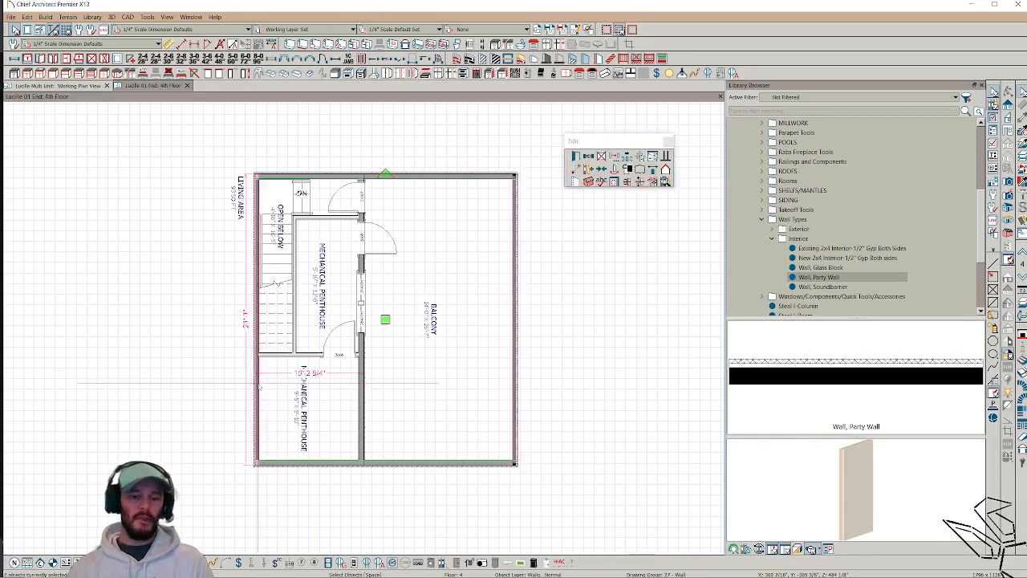
key(Page_Down)
key(Page_Down)
key(Page_Down)
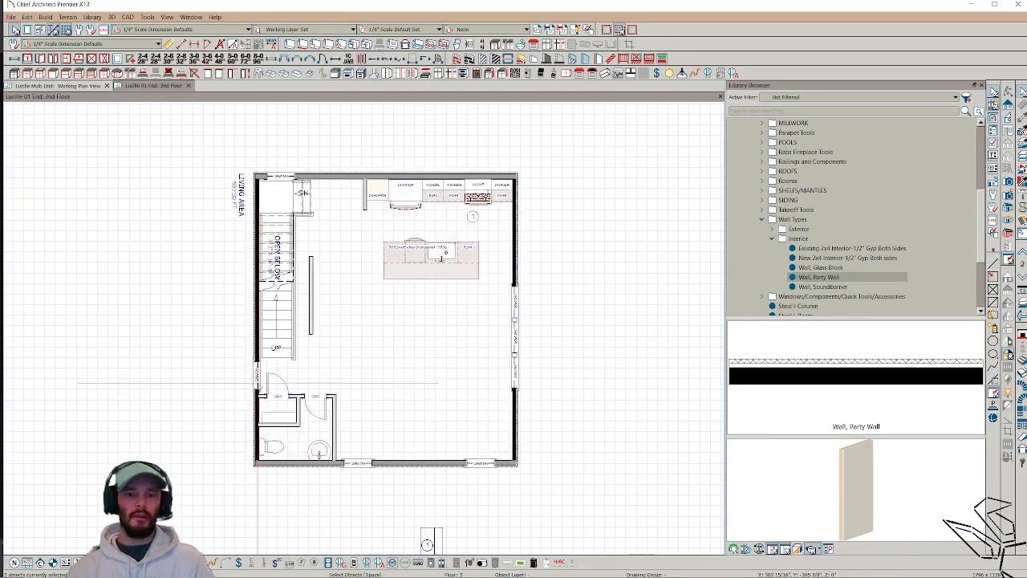
key(ctrl+alt+v)
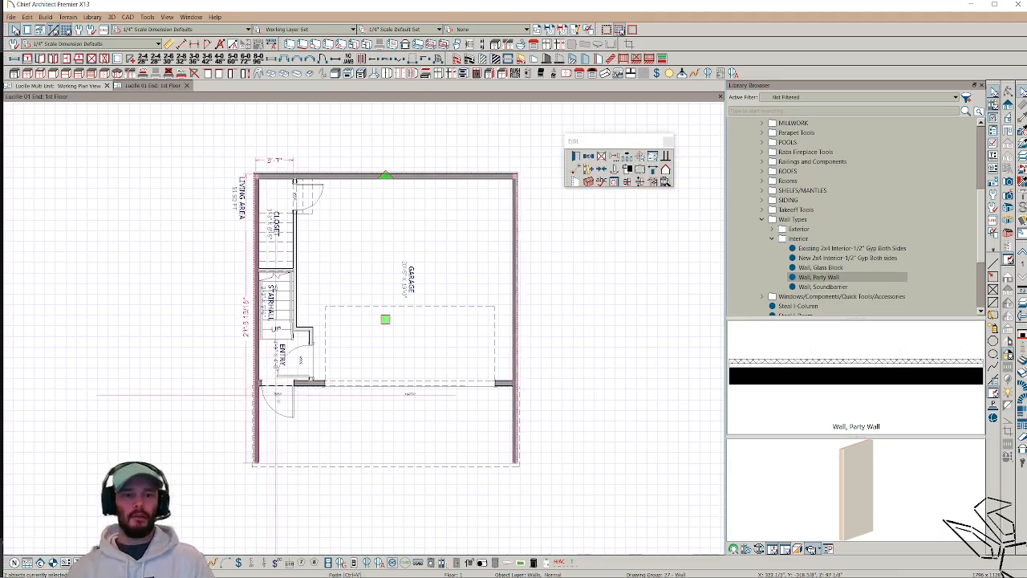
Step: Shorten both pasted 1st-floor party walls to 20' so they end at the garage door and entry wall
click(512, 430)
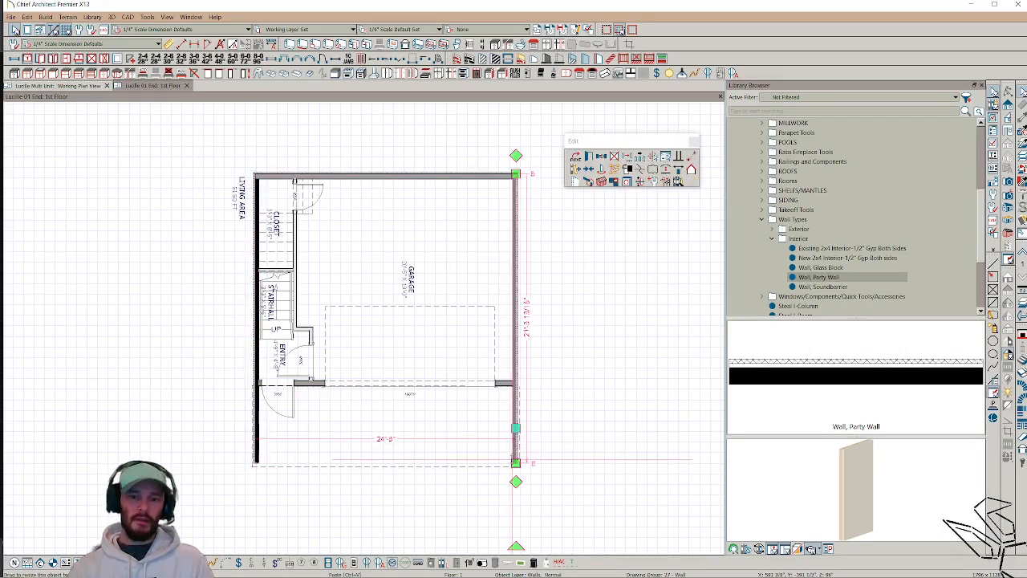
drag(514, 460, 509, 392)
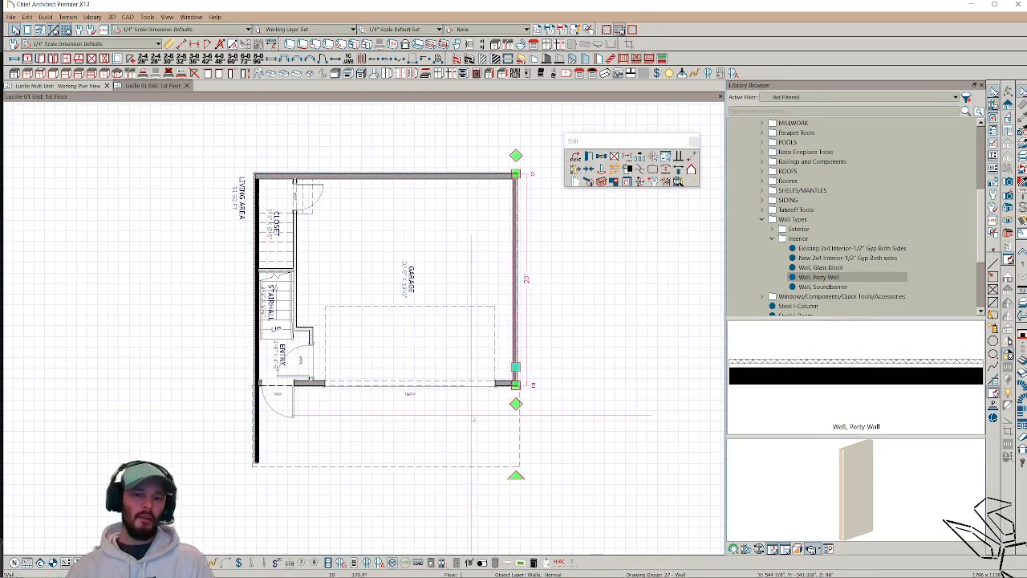
click(255, 459)
drag(253, 462, 254, 385)
scroll(531, 367, down, 2)
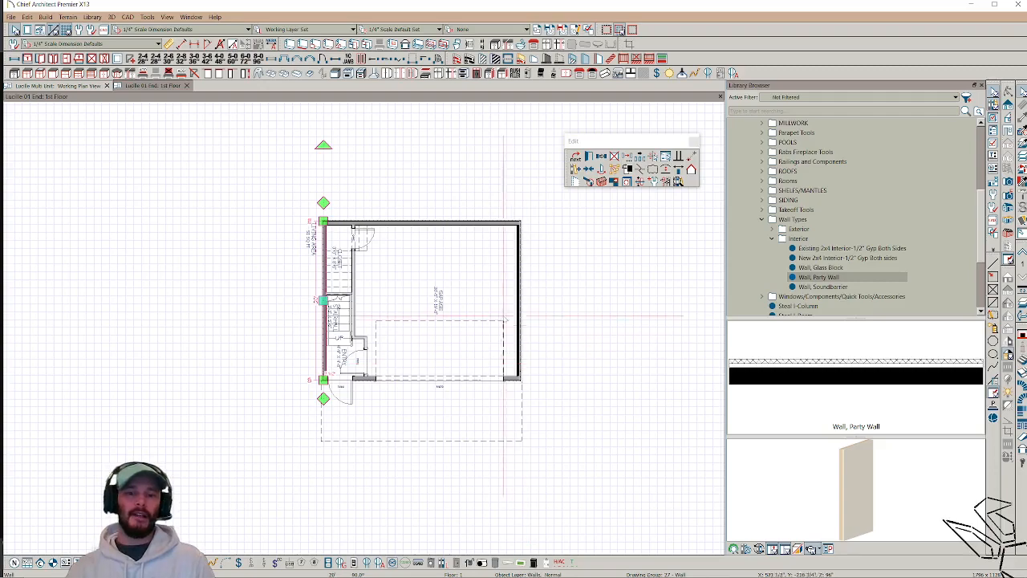
Step: Redraw the garage side wall opposite the stairs as a 20' exterior wall continuing from the rear wall
click(518, 269)
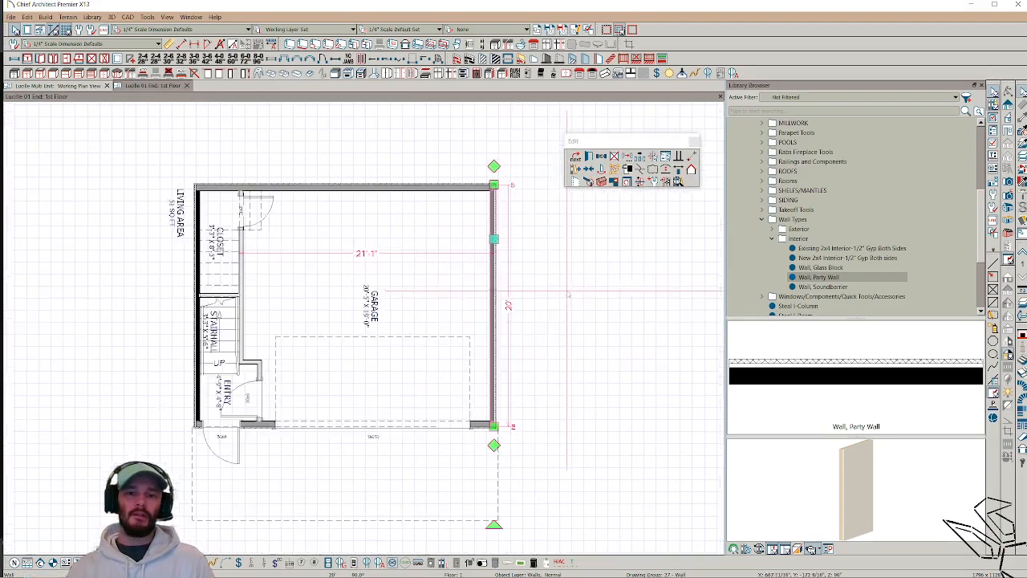
scroll(555, 283, up, 1)
scroll(554, 284, up, 1)
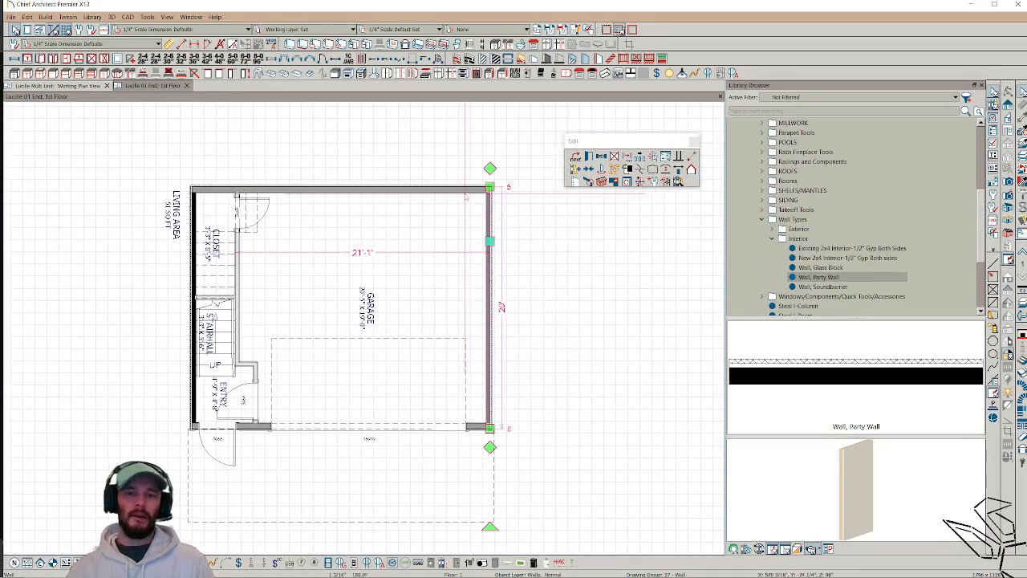
click(464, 191)
drag(511, 190, 491, 428)
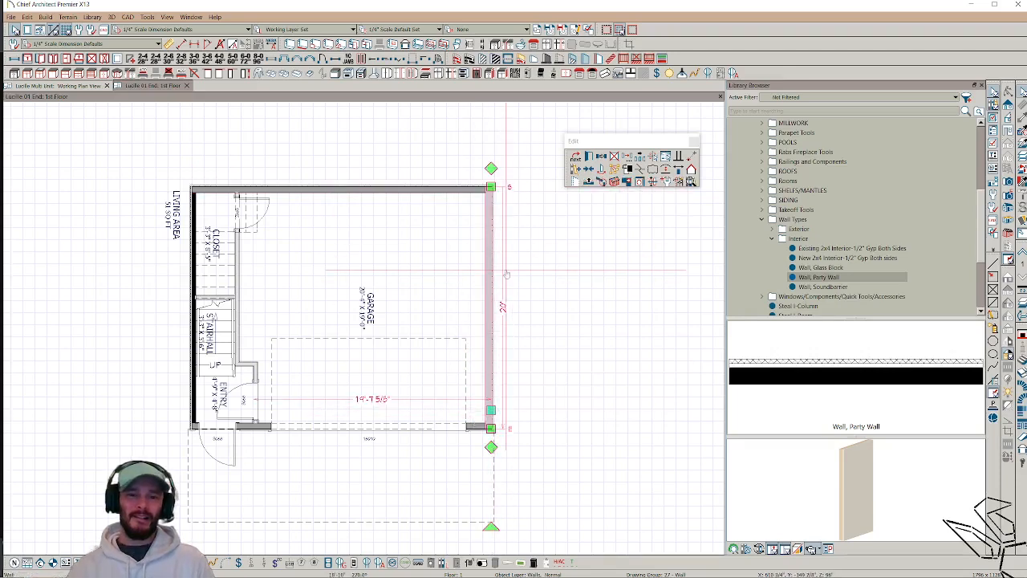
middle_drag(546, 281, 557, 297)
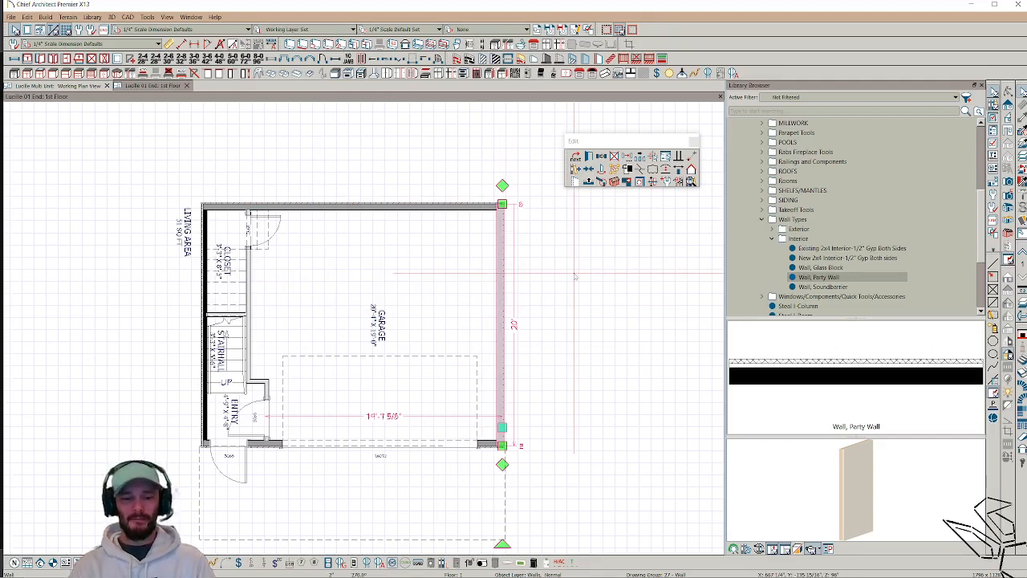
Step: Redraw the 2nd-floor side wall opposite the stairs from the kitchen's exterior wall, copying its three windows and pasting them back in place
key(Page_Up)
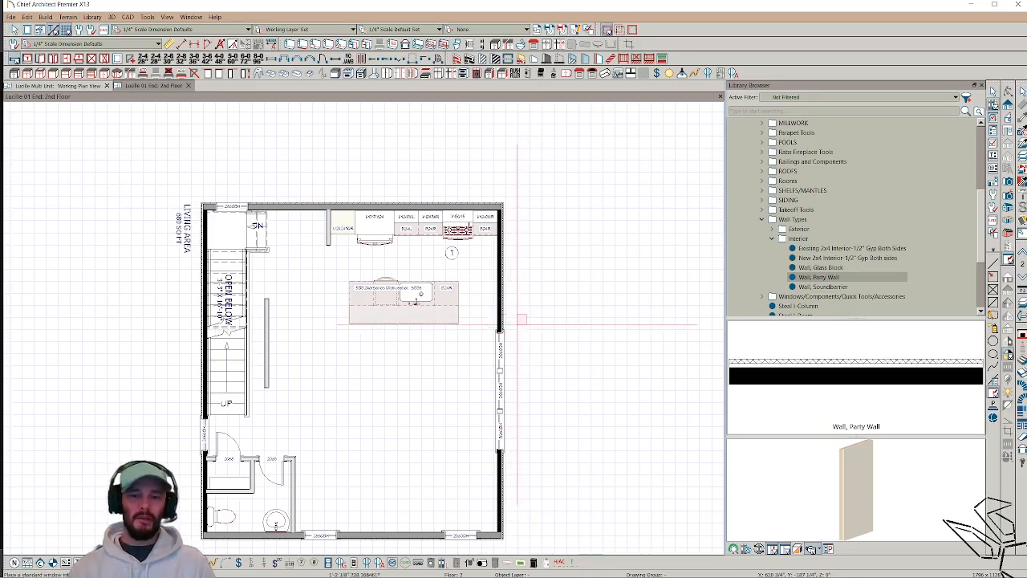
click(490, 421)
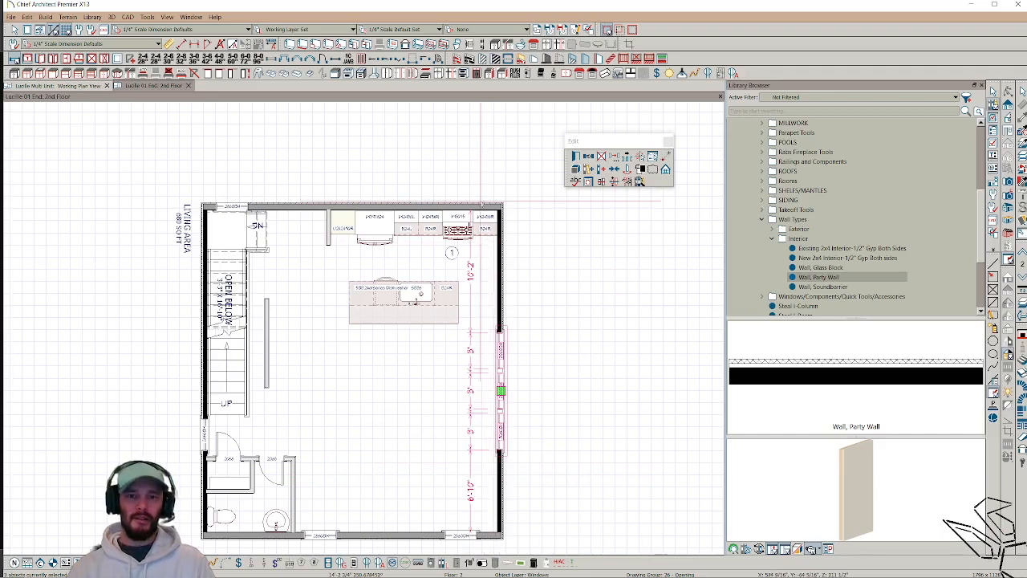
key(Escape)
key(space)
click(488, 207)
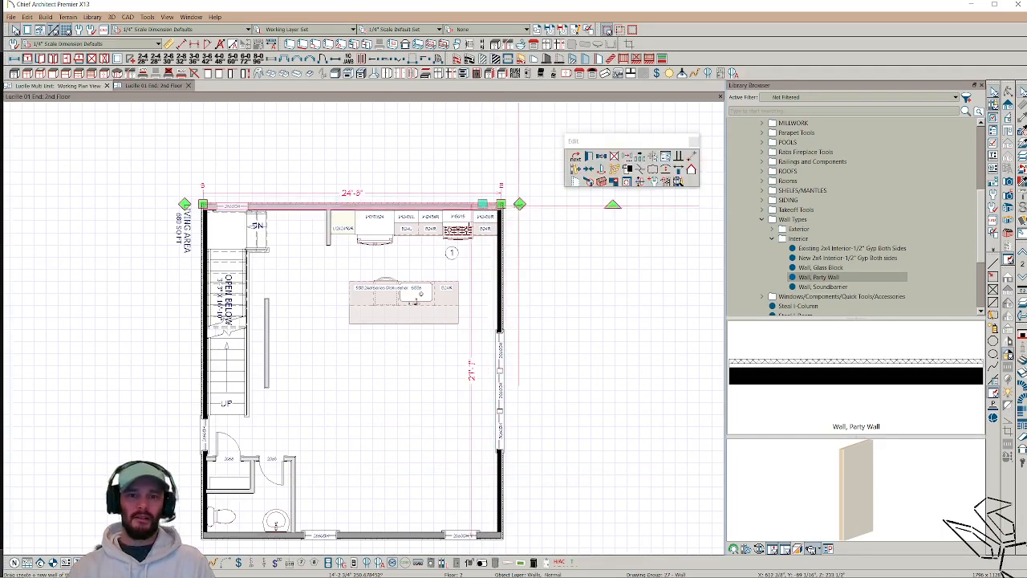
drag(520, 206, 500, 536)
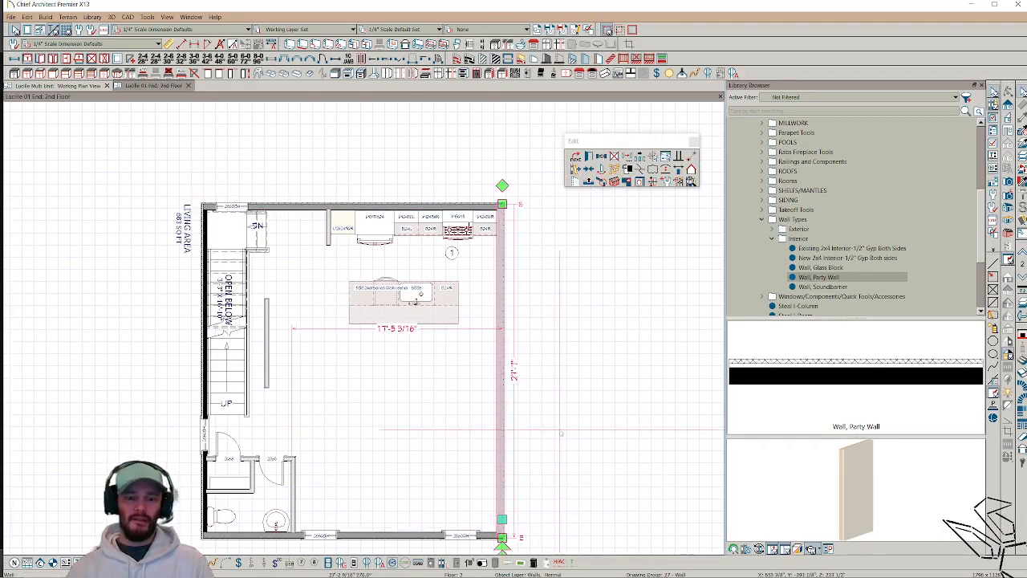
key(ctrl+z)
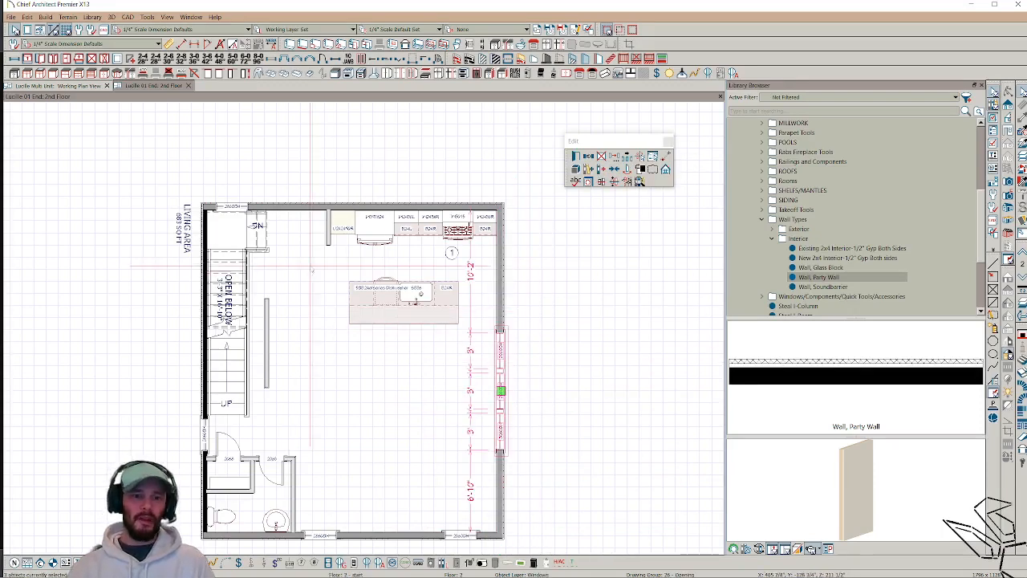
Step: Redraw the 3rd-floor side wall by the principal bedroom from the adjoining exterior wall, copying its two windows and pasting them back in place
key(Page_Up)
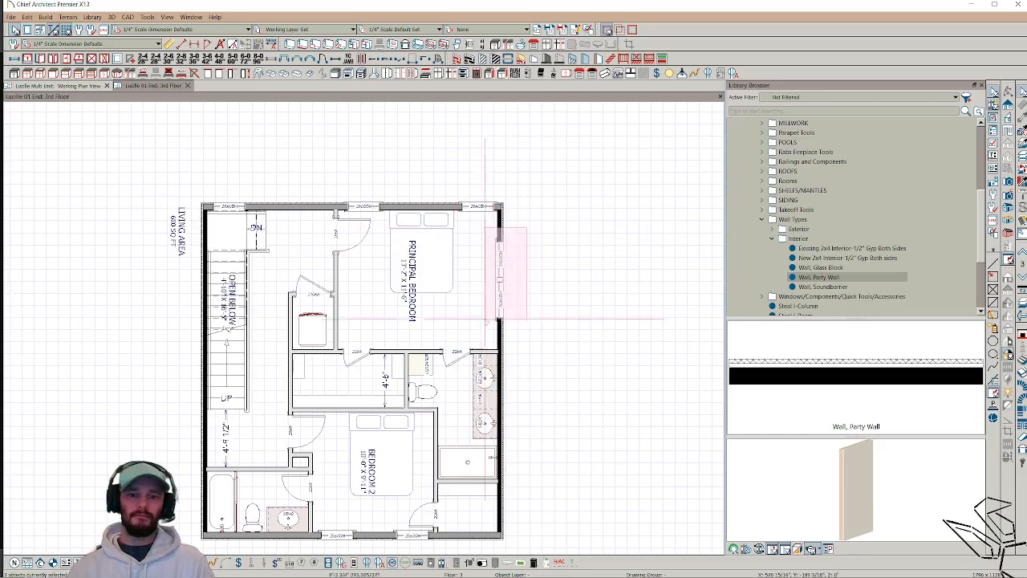
click(507, 281)
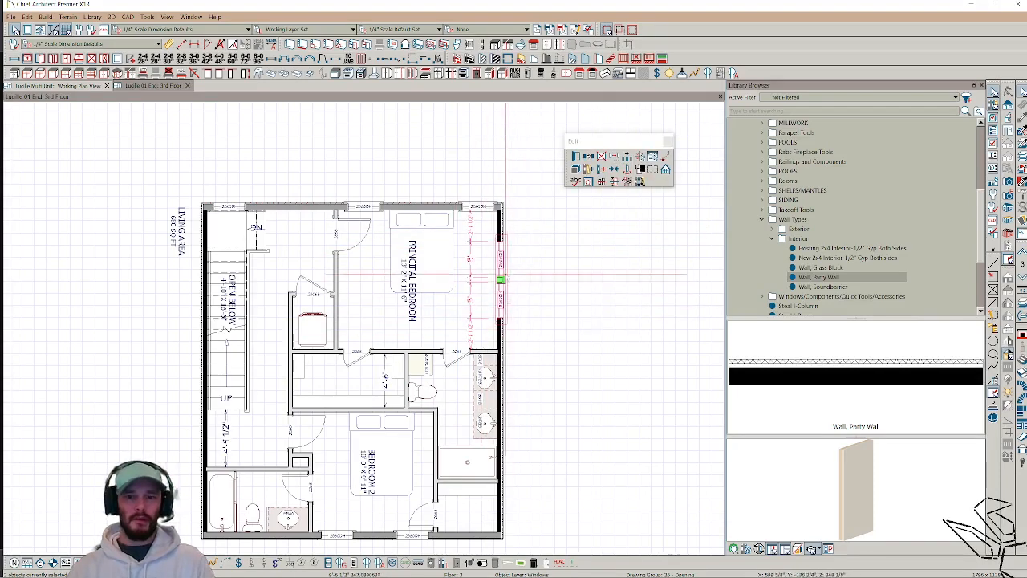
click(505, 211)
click(507, 201)
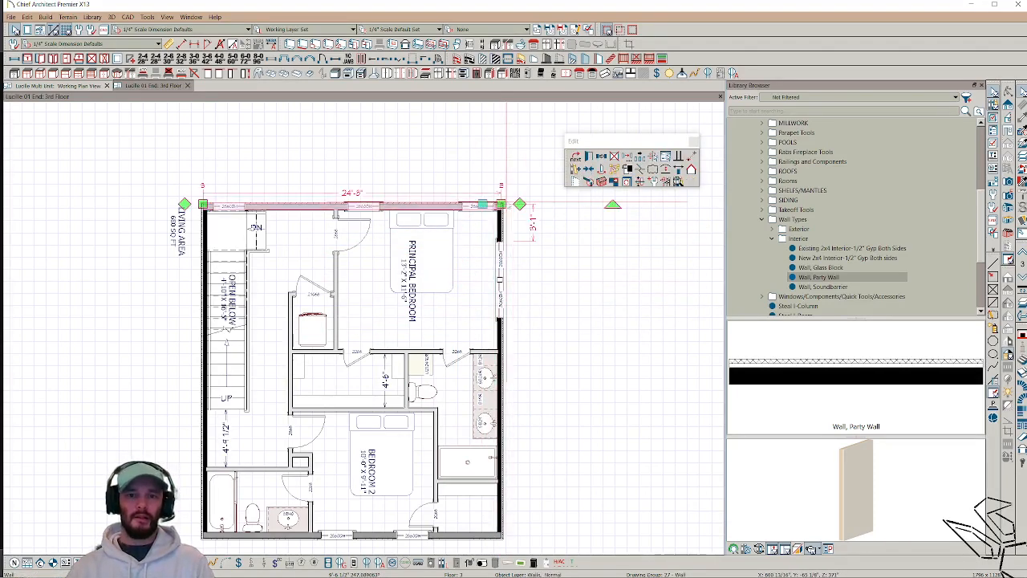
drag(502, 212, 498, 534)
key(ctrl+z)
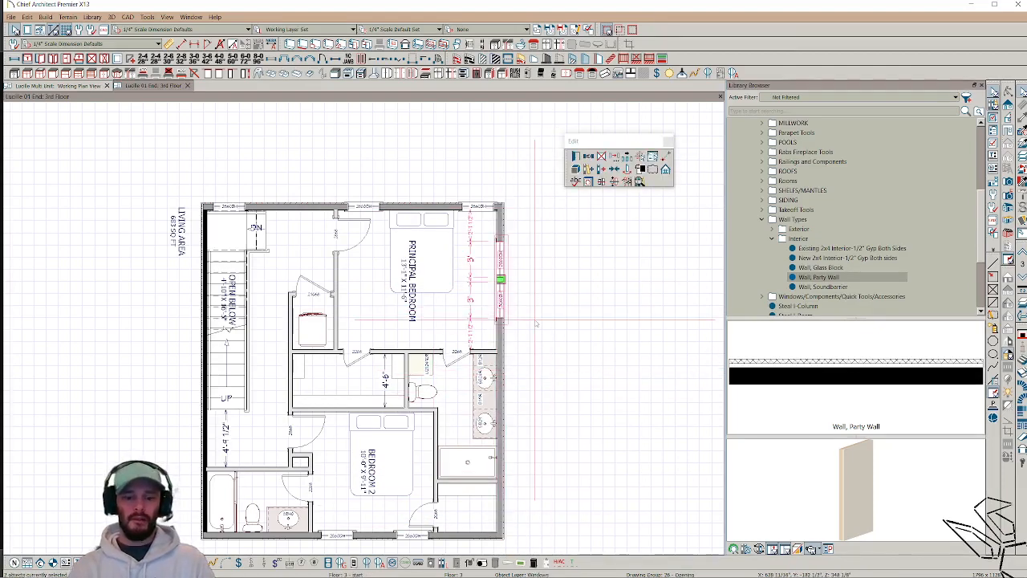
Step: Redraw the outer balcony side wall on the 4th floor as a railing wall continuing from the adjoining balcony railing
key(Page_Up)
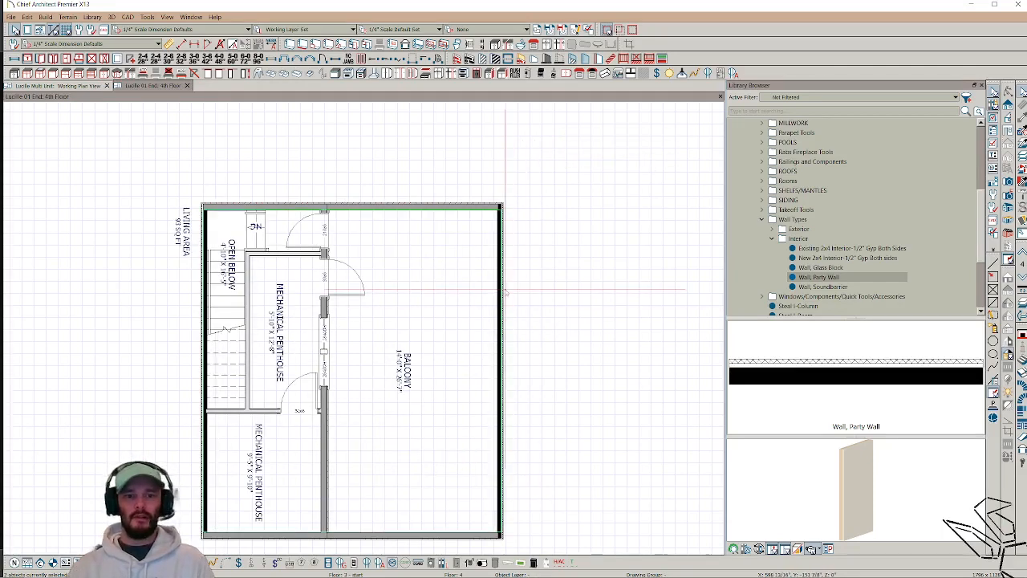
click(518, 205)
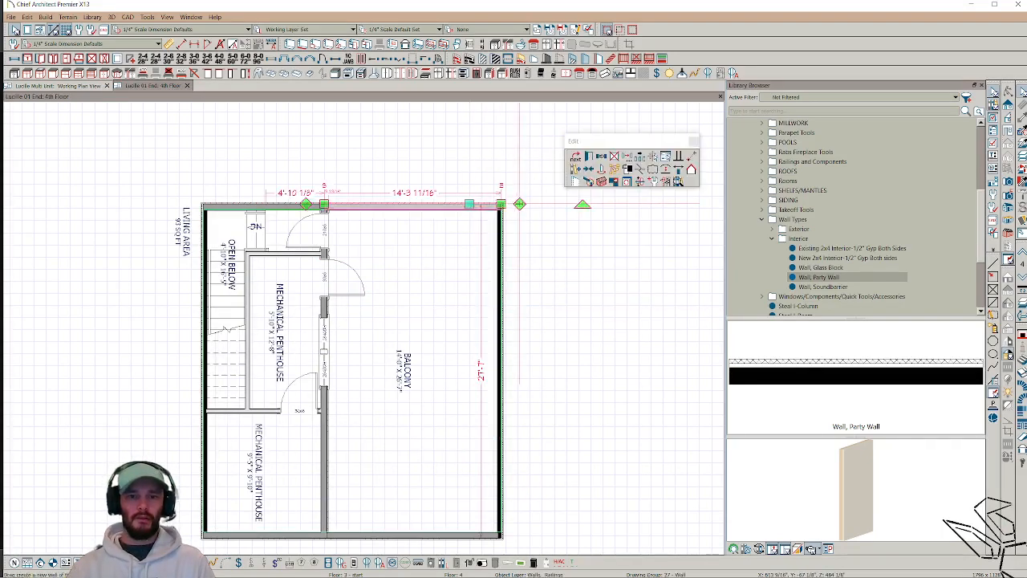
click(499, 486)
scroll(553, 415, down, 1)
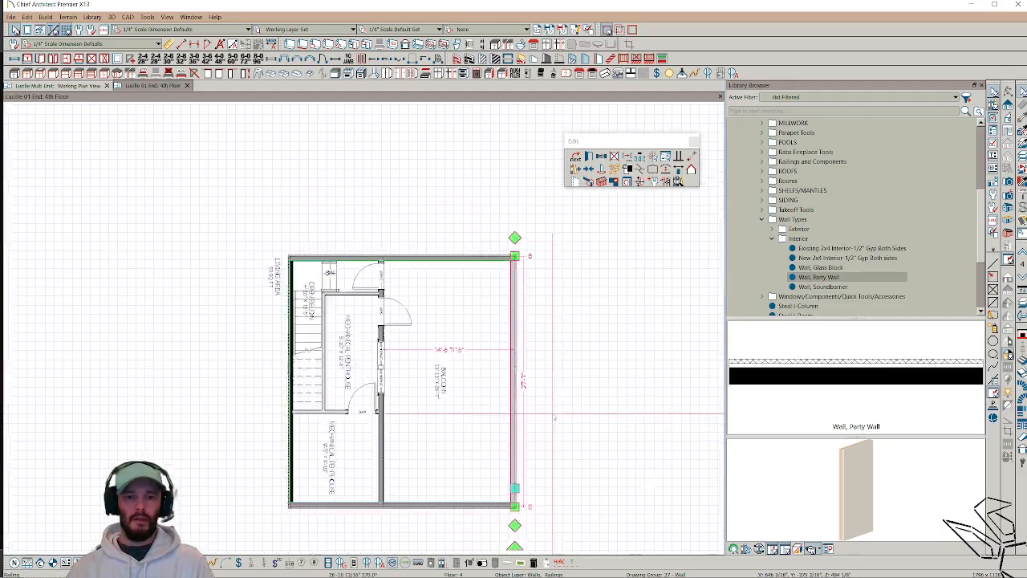
Step: Draw a rectangular edit area enclosing the whole 4th-floor plan with a wide margin on every side
scroll(554, 417, down, 2)
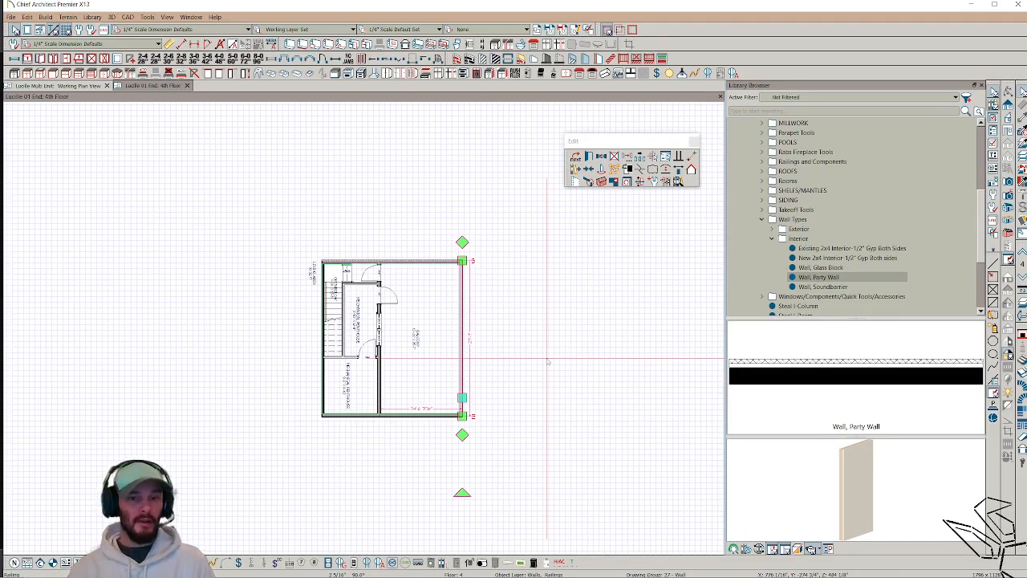
scroll(548, 362, down, 1)
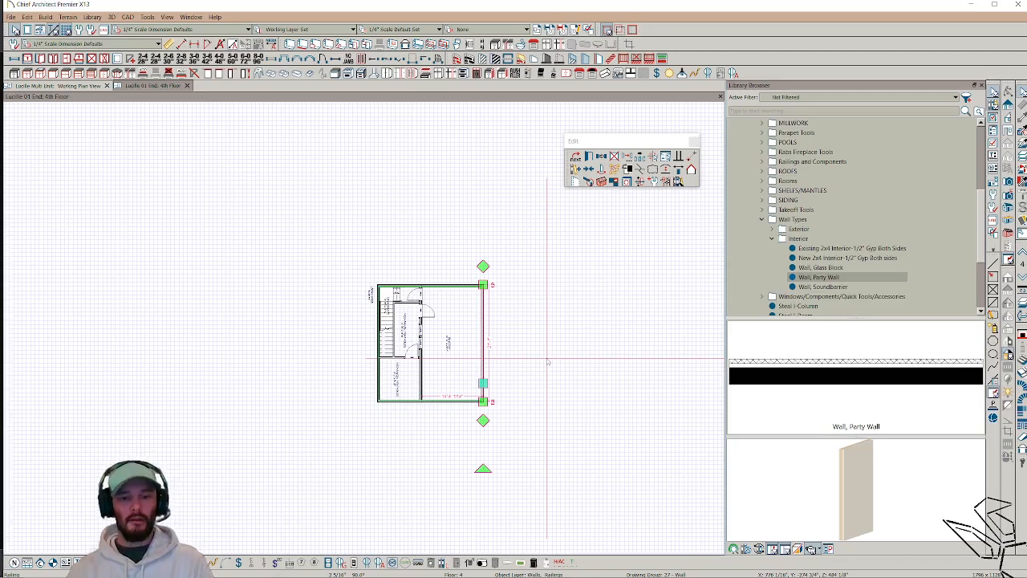
click(548, 361)
mouse_move(566, 217)
shift+mouse_down()
mouse_move(341, 431)
mouse_move(260, 477)
shift+mouse_up()
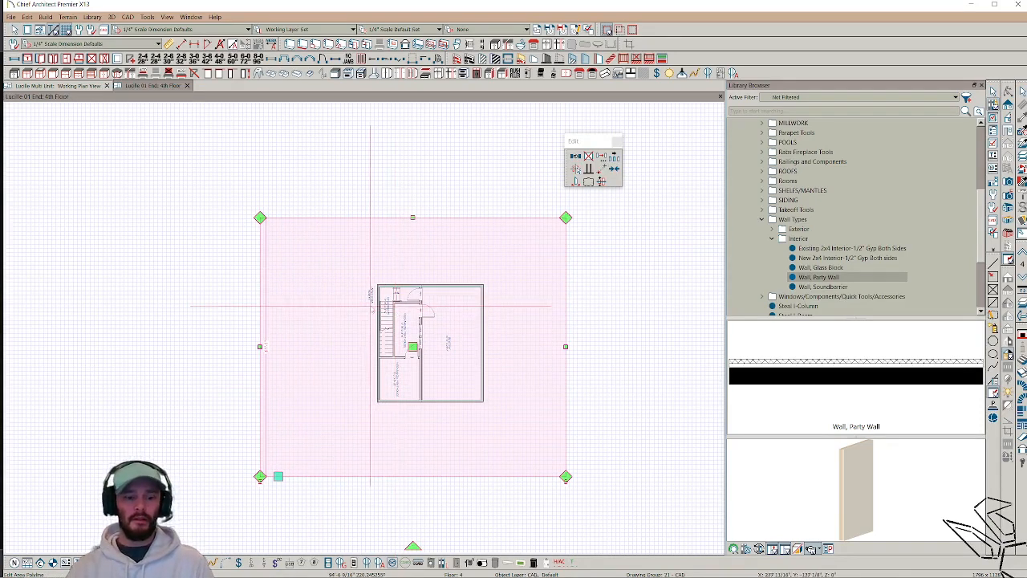
Step: Switch to the Lucille Multi Unit working plan view and paste the copied end unit in the empty area to the right of the existing units
key(ctrl+Tab)
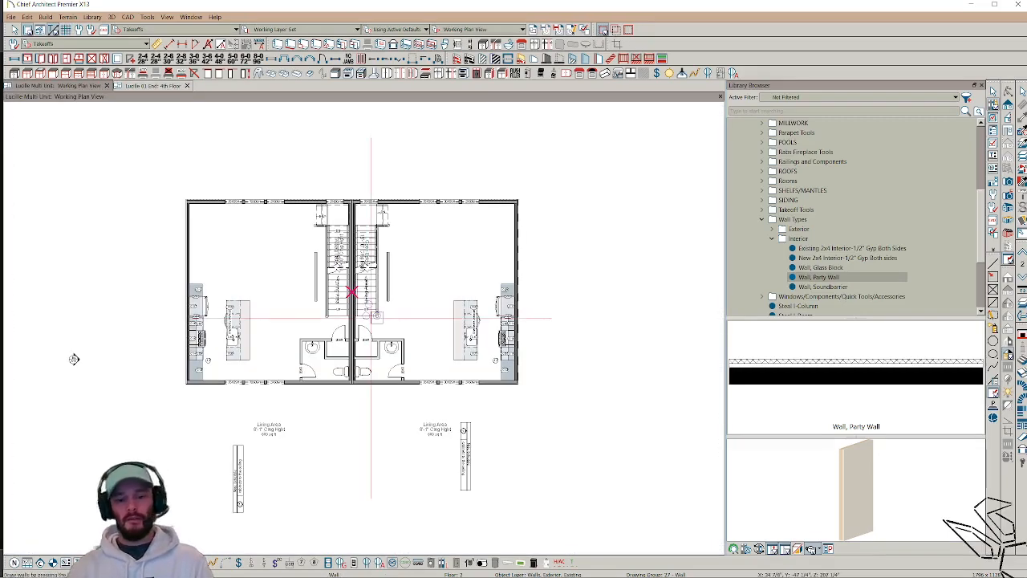
scroll(570, 312, down, 4)
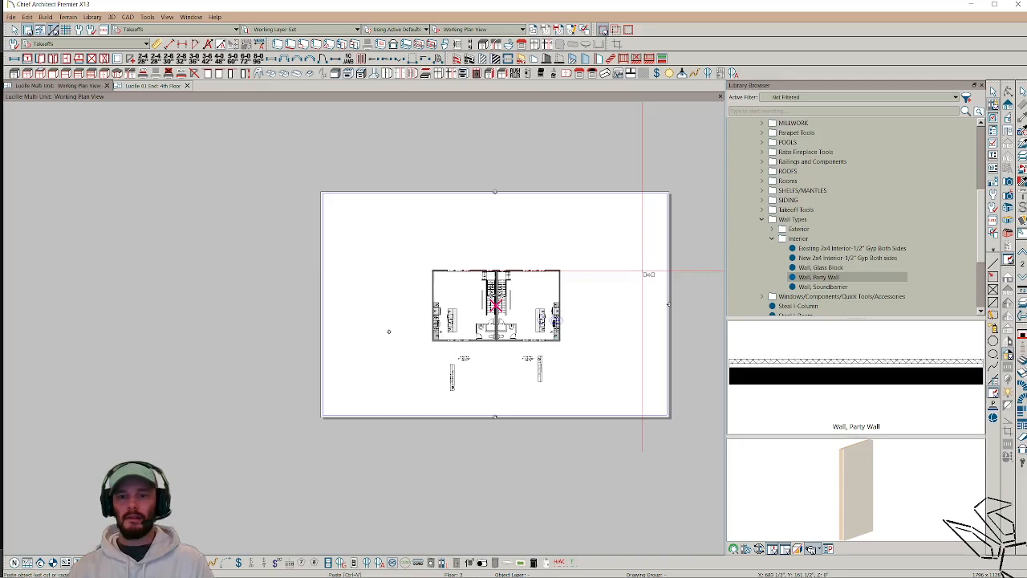
click(642, 274)
scroll(614, 255, up, 4)
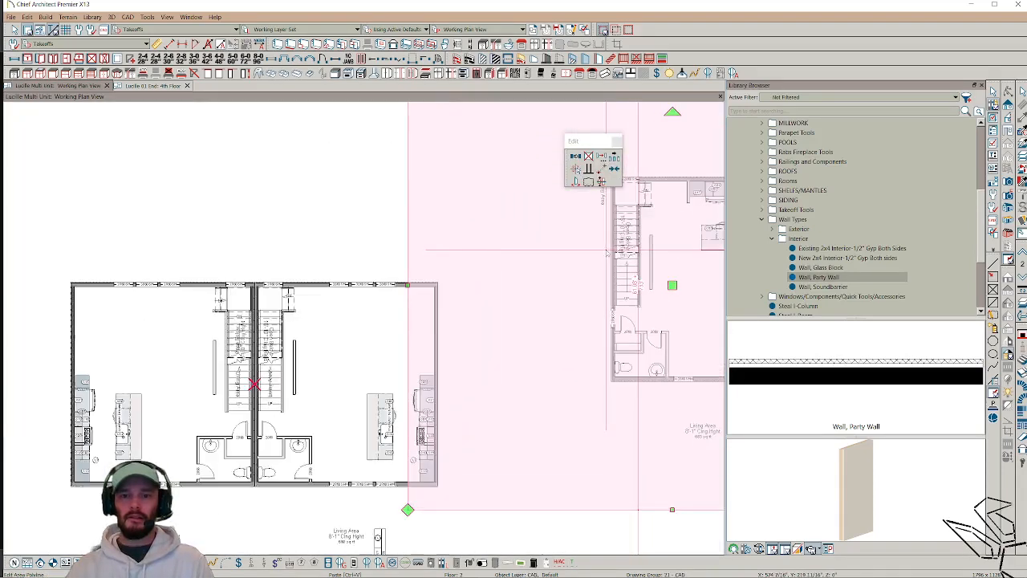
scroll(608, 252, up, 2)
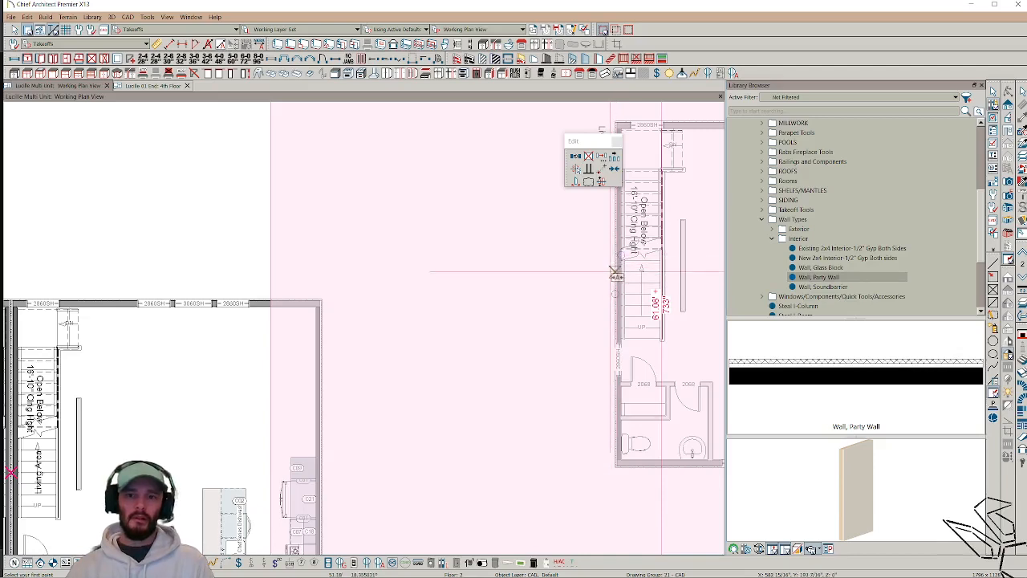
scroll(616, 293, down, 5)
scroll(614, 285, up, 5)
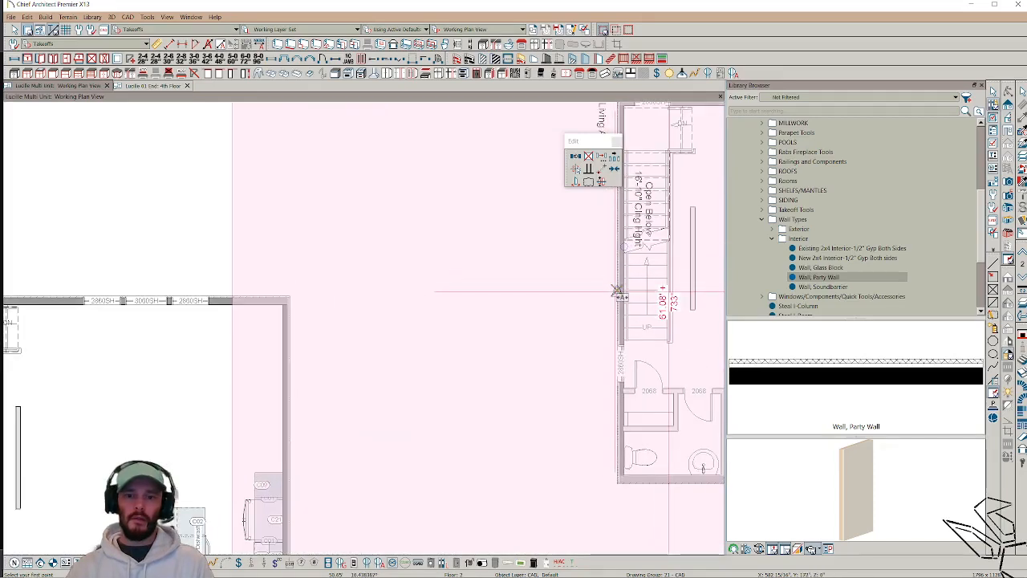
scroll(615, 293, down, 5)
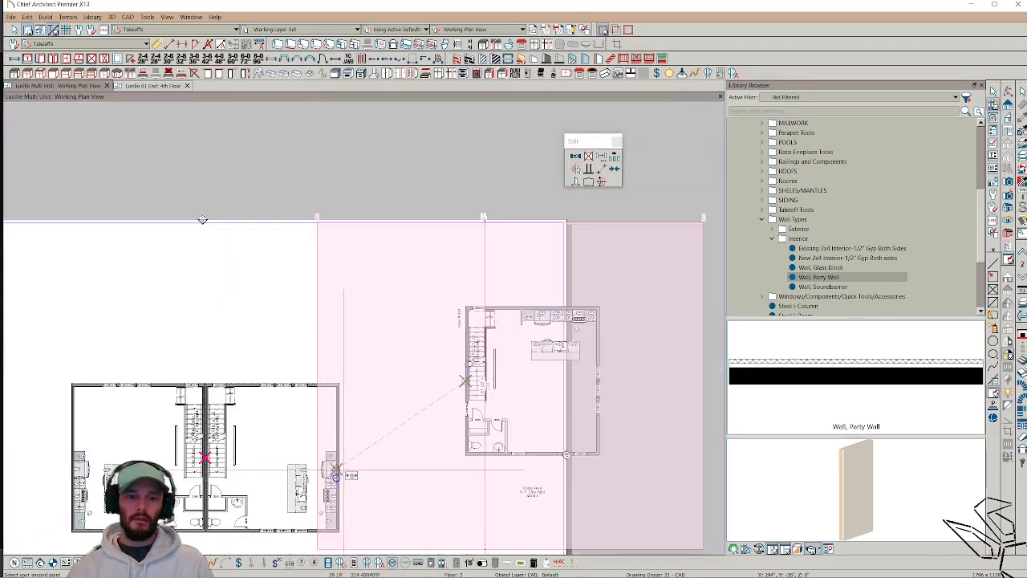
scroll(333, 470, up, 2)
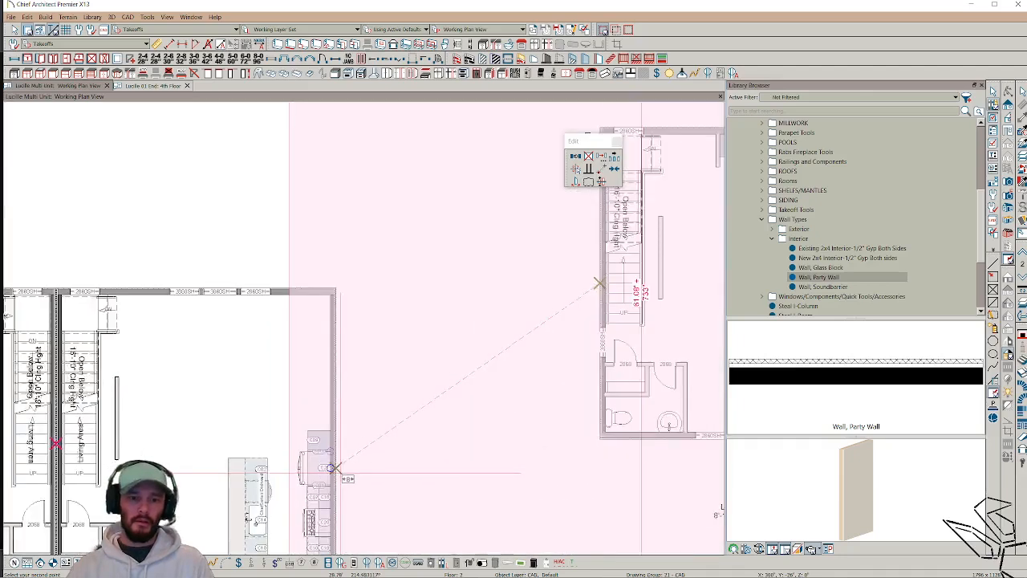
scroll(331, 468, up, 2)
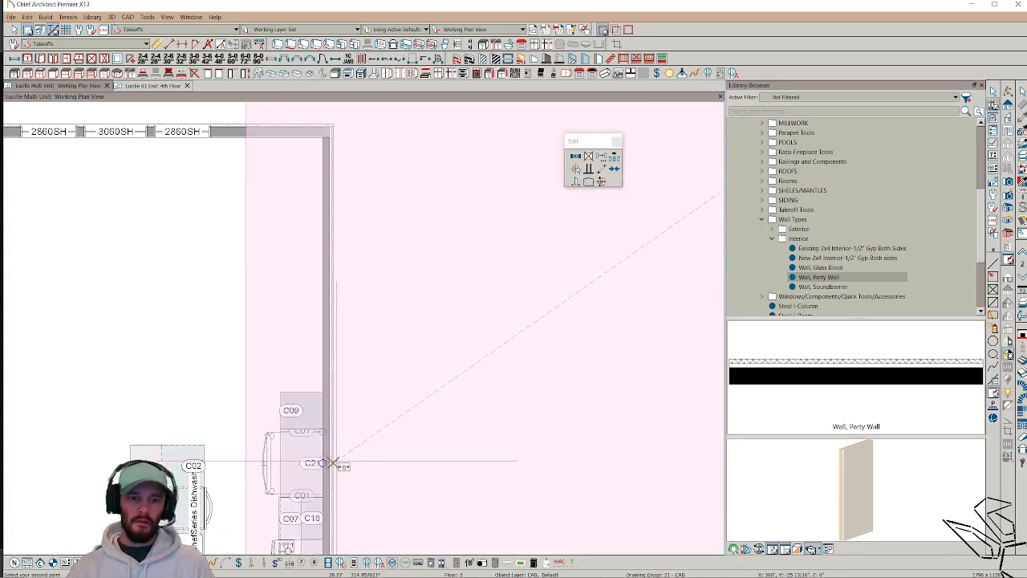
scroll(335, 464, down, 5)
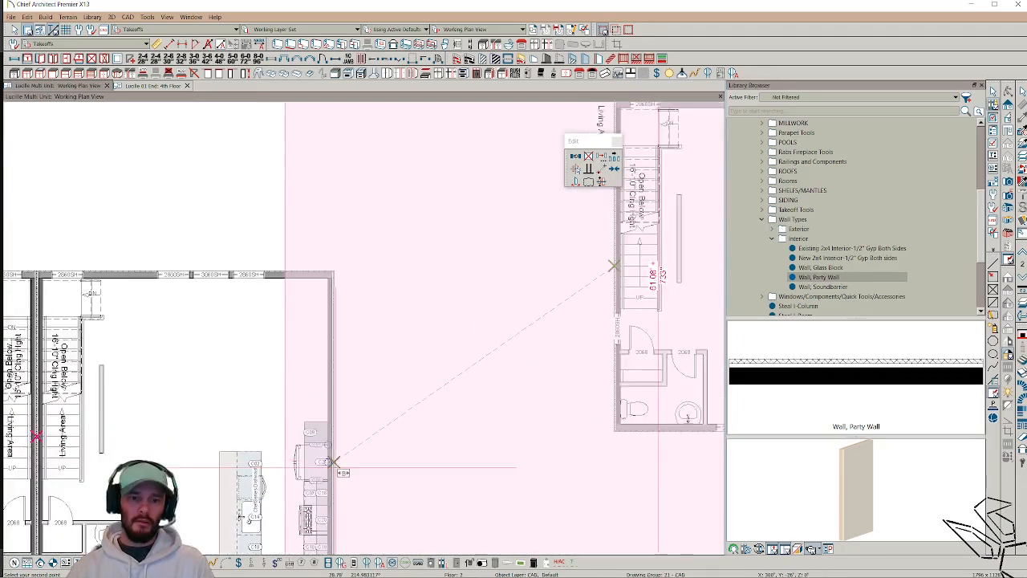
scroll(337, 463, up, 3)
scroll(333, 460, up, 3)
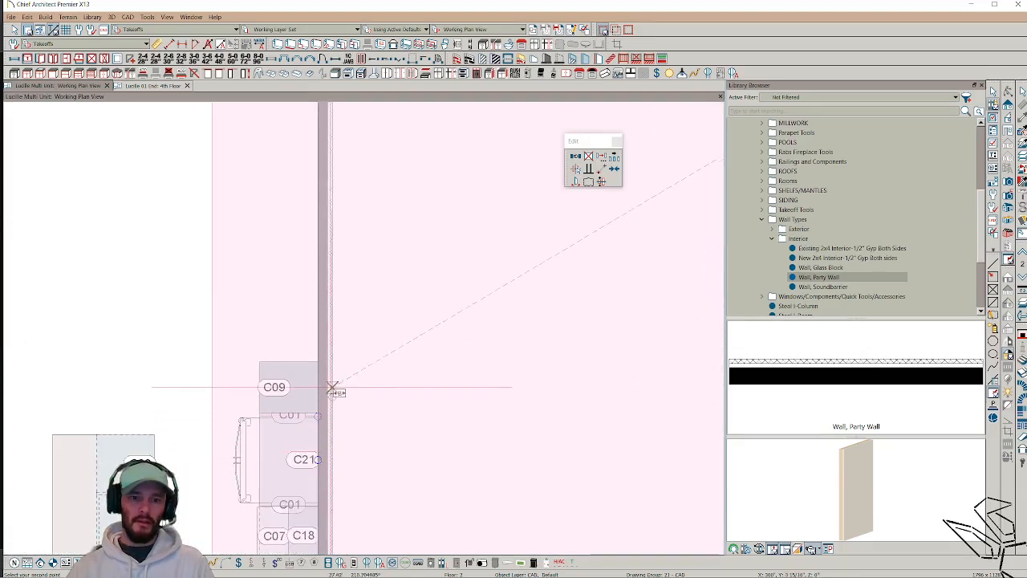
scroll(333, 416, up, 2)
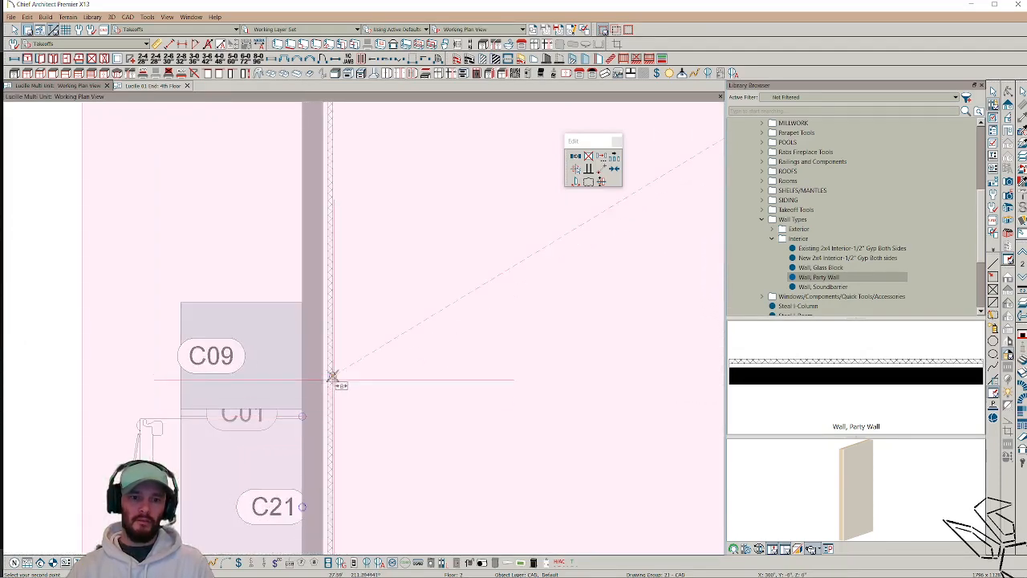
scroll(325, 341, down, 1)
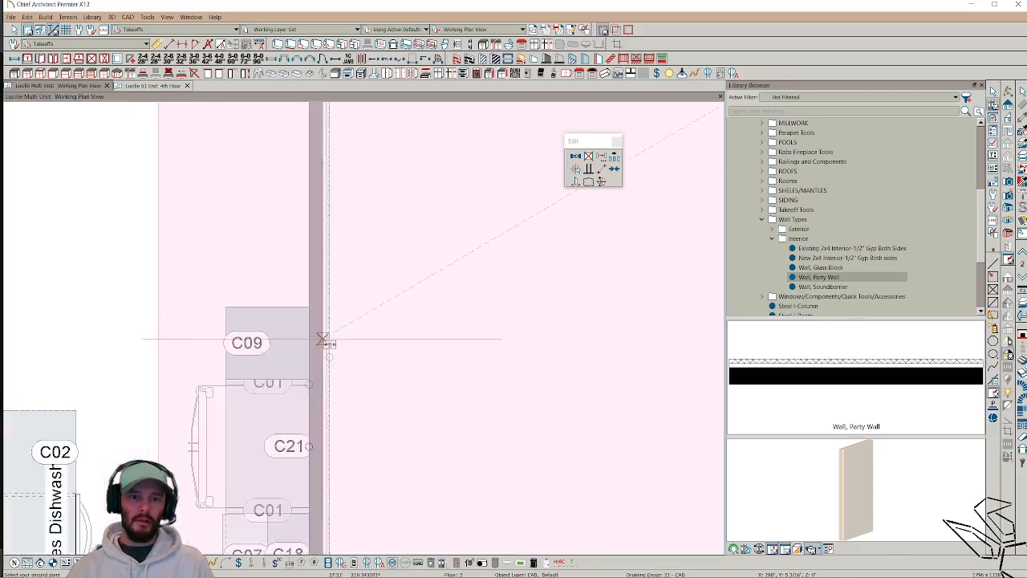
scroll(323, 340, down, 2)
scroll(327, 384, down, 5)
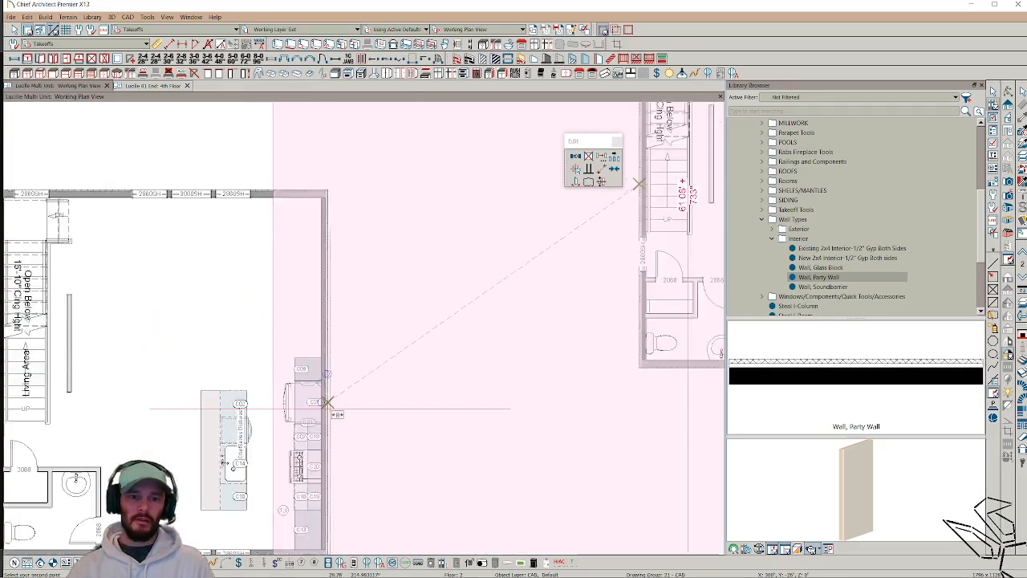
key(Escape)
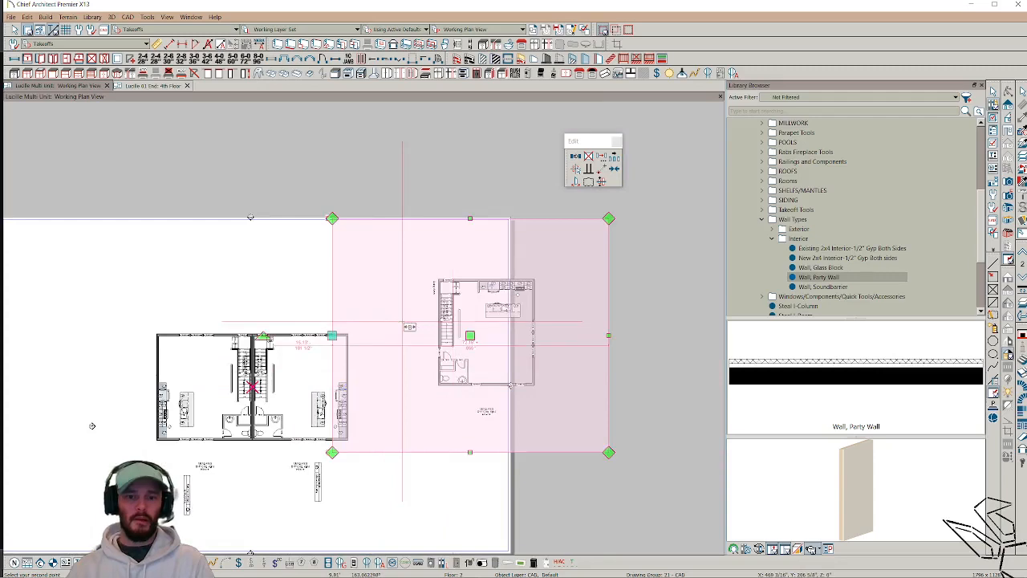
key(Escape)
Step: Place a point on the outer face of the existing row's kitchen-side wall that faces the pasted end unit
scroll(361, 406, up, 3)
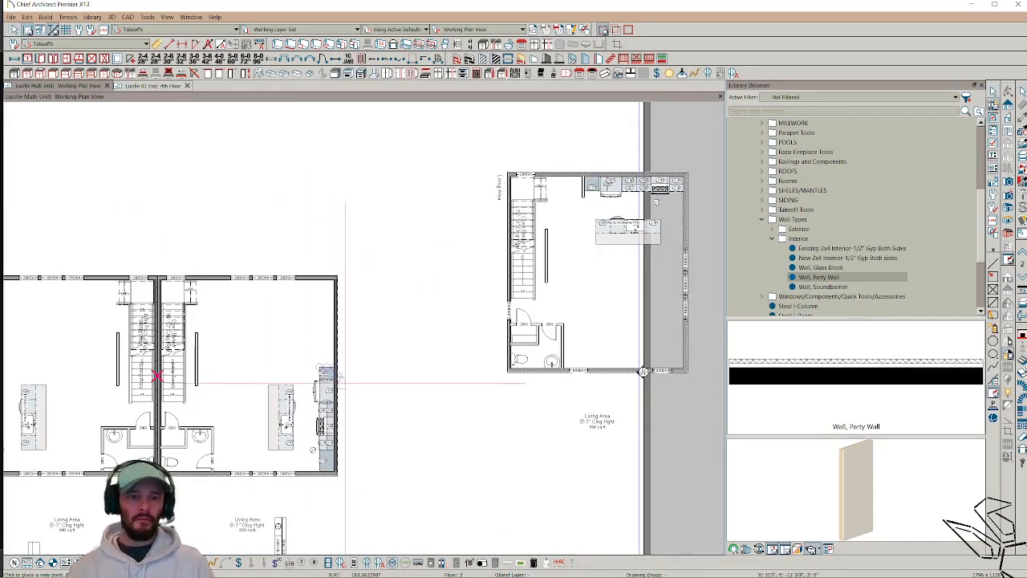
scroll(343, 379, up, 4)
scroll(344, 379, down, 2)
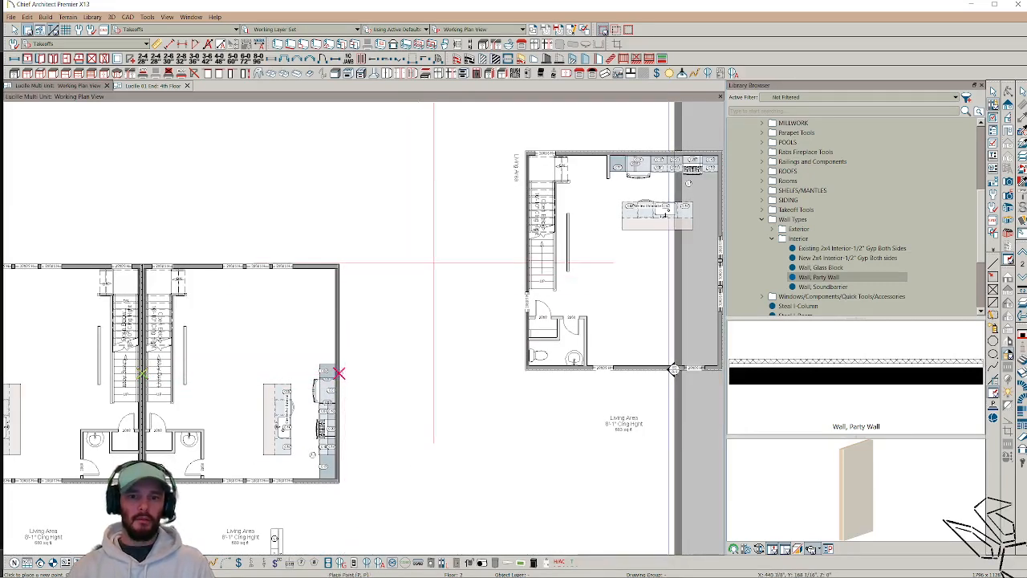
scroll(454, 229, down, 2)
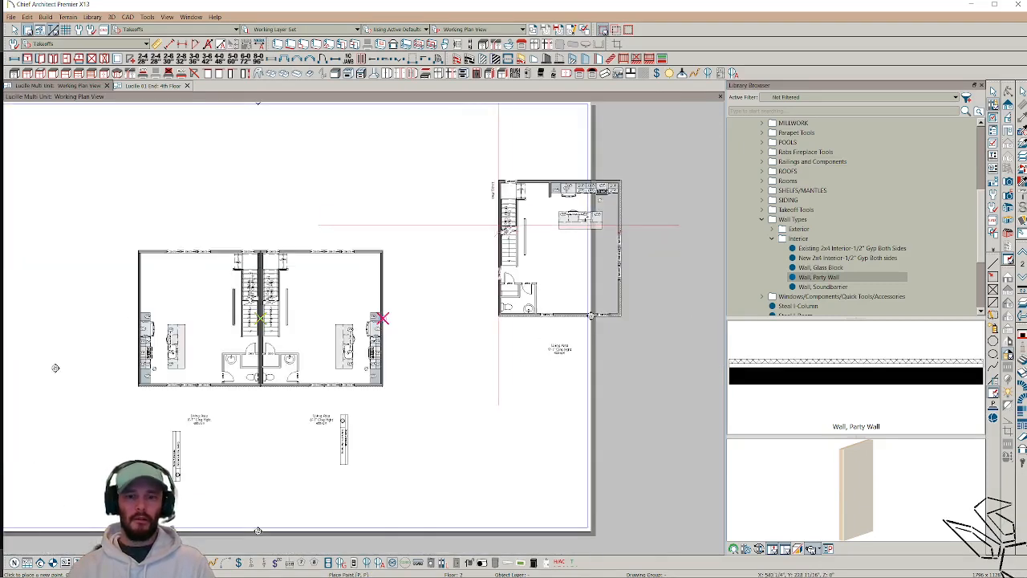
Step: Enclose the pasted end unit in an edit area and move it point to point from its stair-side wall to the placed marker
drag(662, 142, 430, 416)
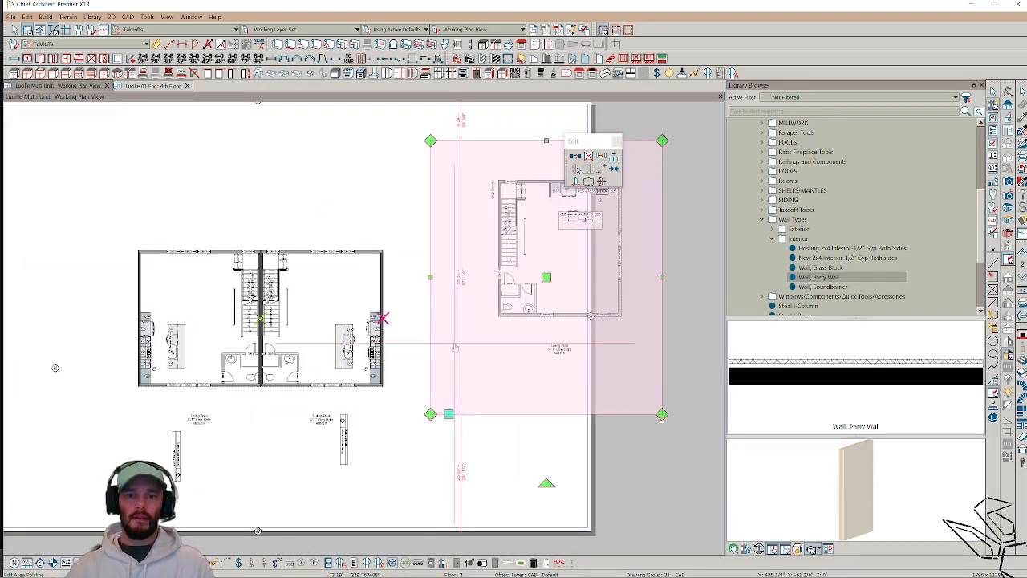
click(498, 250)
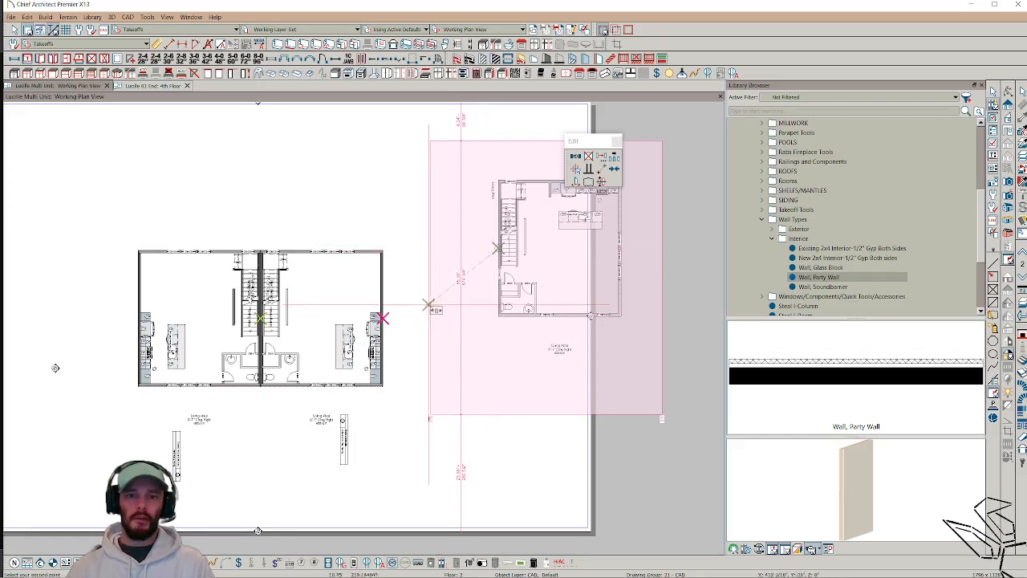
click(383, 318)
key(Escape)
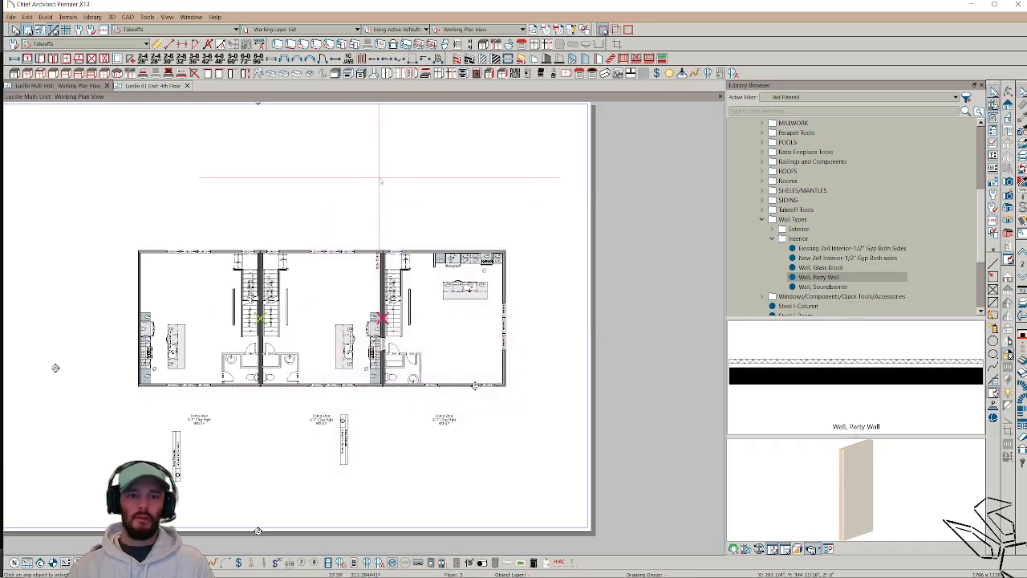
scroll(299, 236, down, 1)
middle_drag(294, 282, 343, 300)
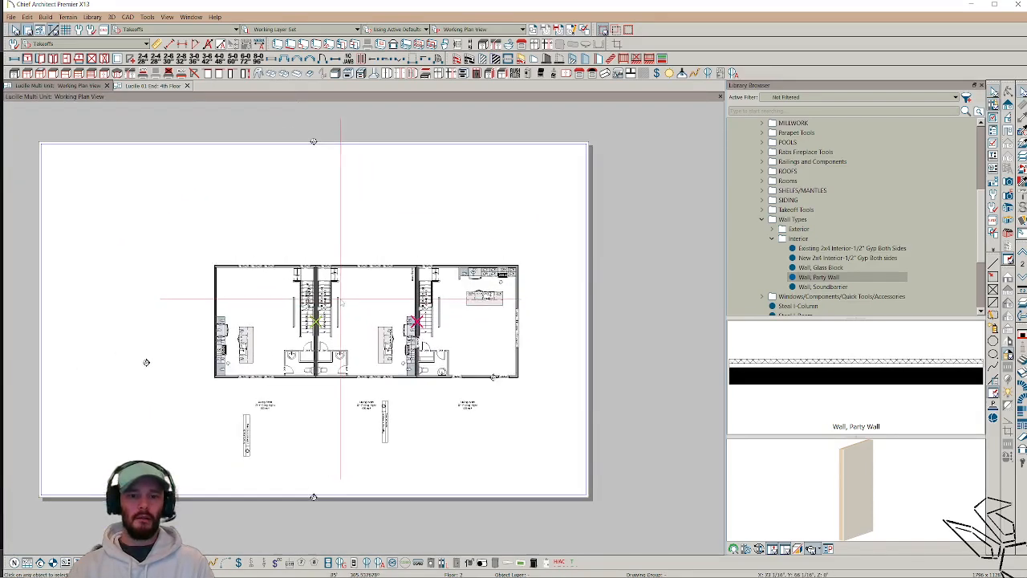
scroll(368, 297, up, 1)
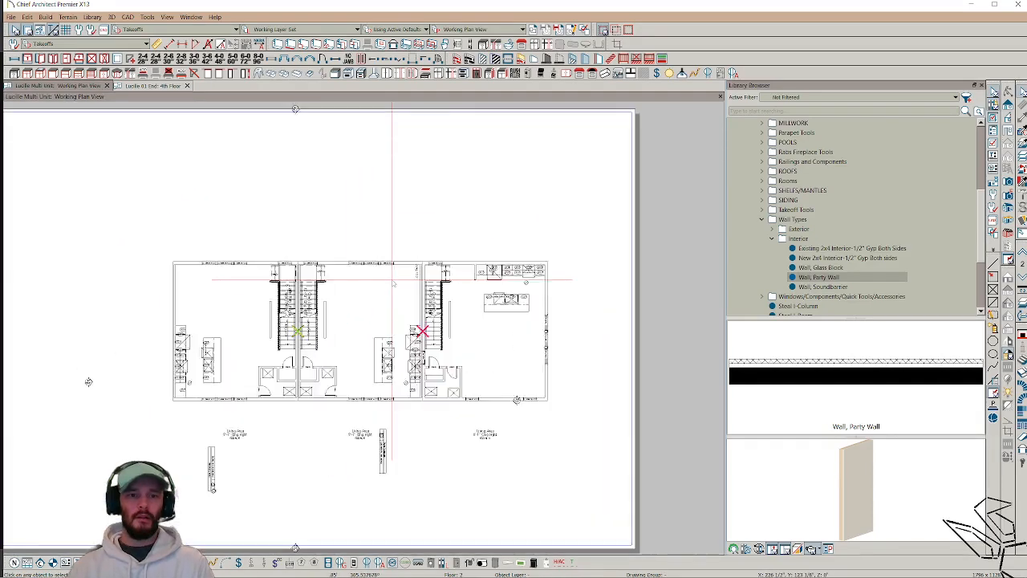
Step: Switch to the Lucille 01 End plan, reverse the plan, and draw an all-floors edit area with a wide margin around it
click(152, 85)
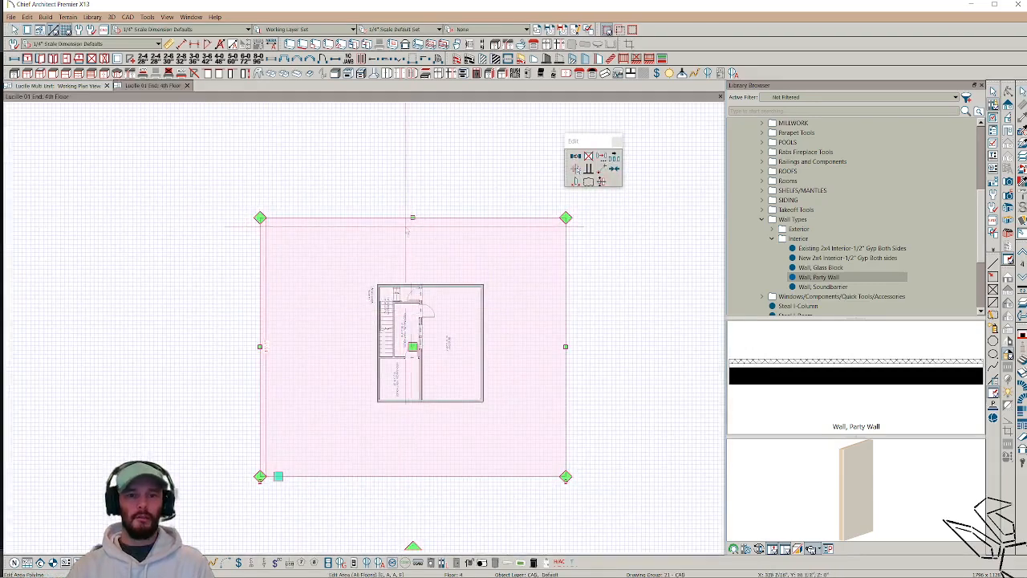
click(148, 16)
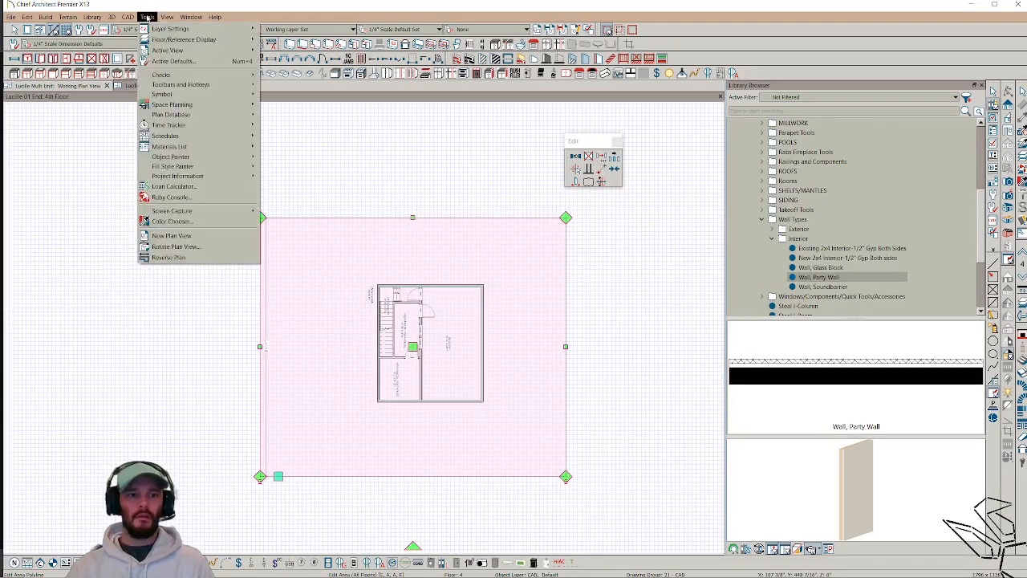
click(172, 253)
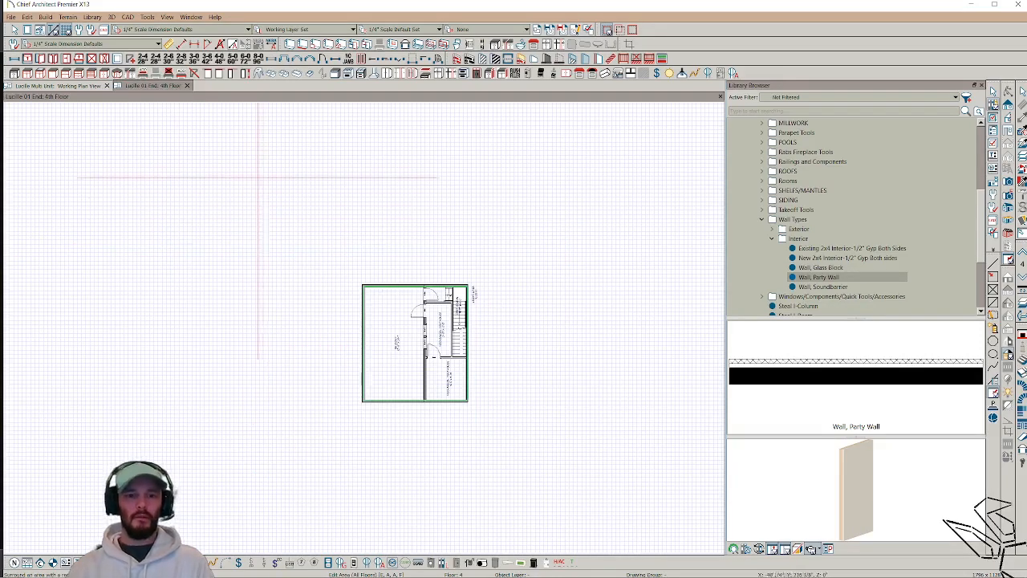
drag(258, 181, 568, 511)
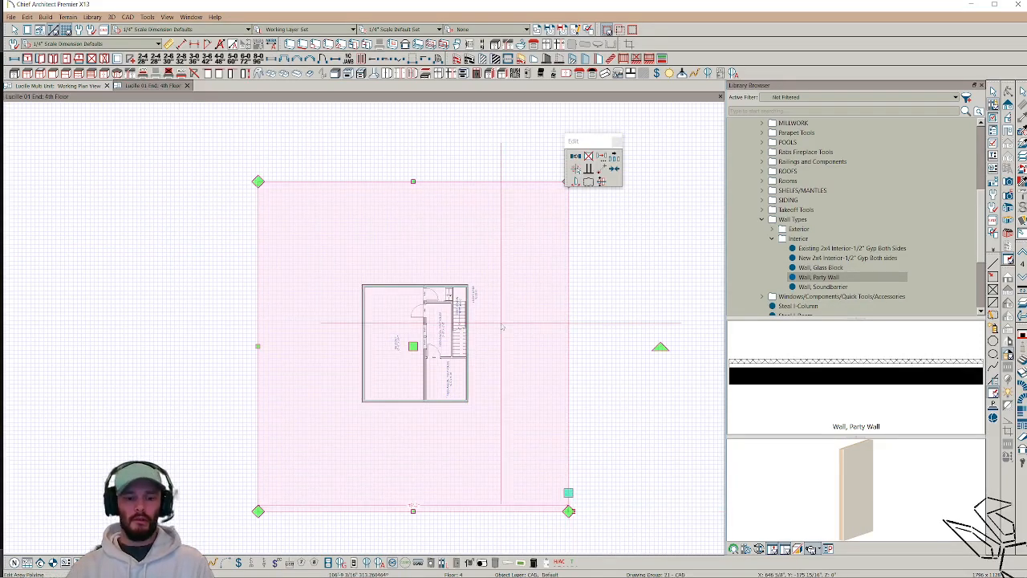
Step: In the Lucille Multi Unit plan, mark a point on the row's opposite outer kitchen wall and paste the reversed end unit beside it
click(57, 86)
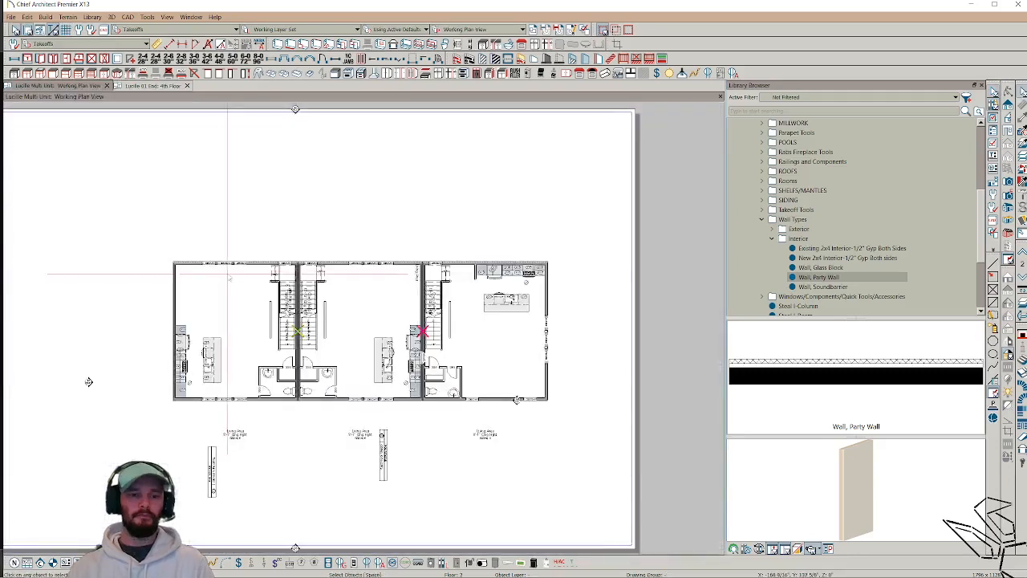
scroll(88, 382, down, 1)
scroll(202, 369, up, 3)
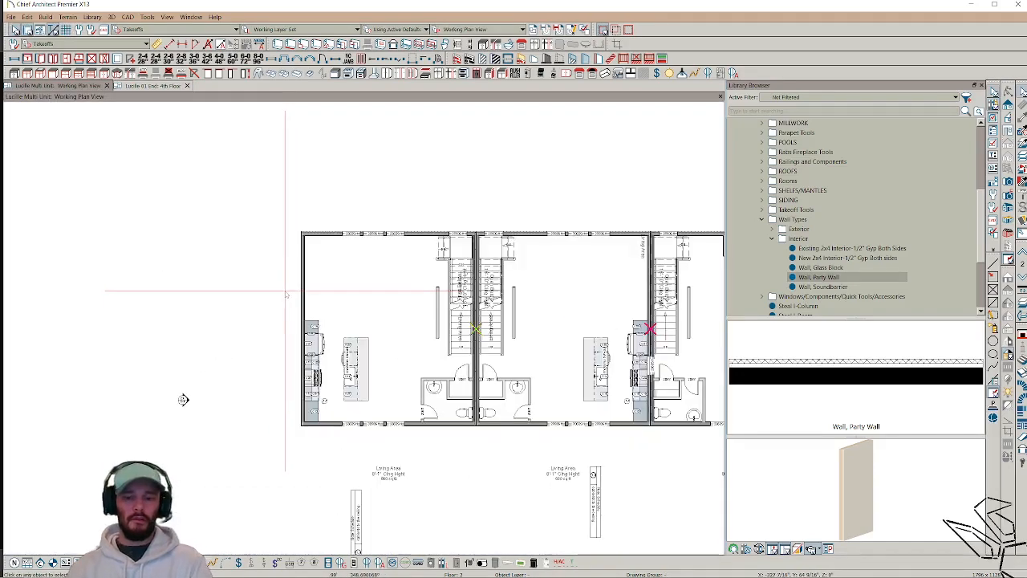
key(p)
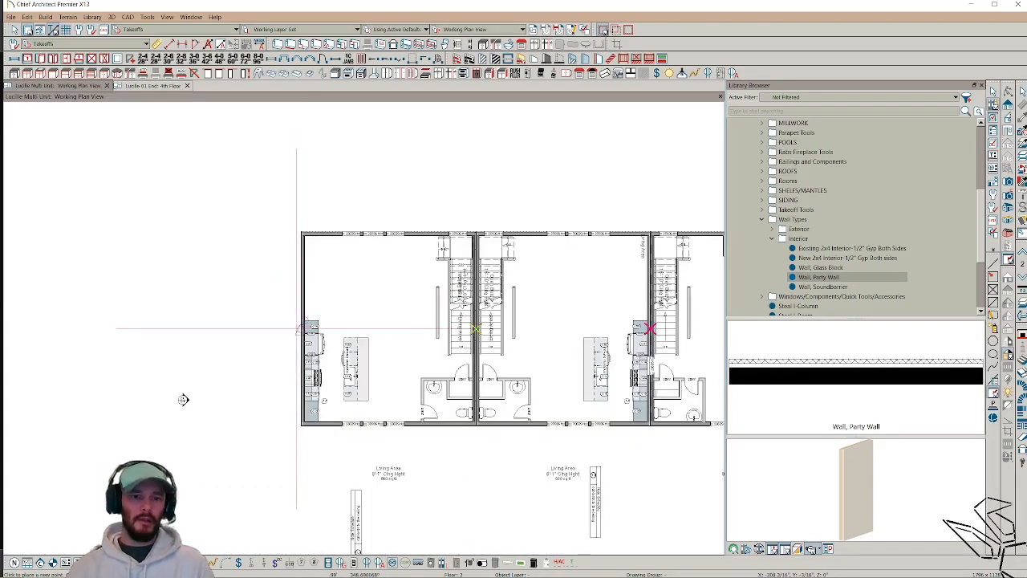
scroll(188, 389, down, 2)
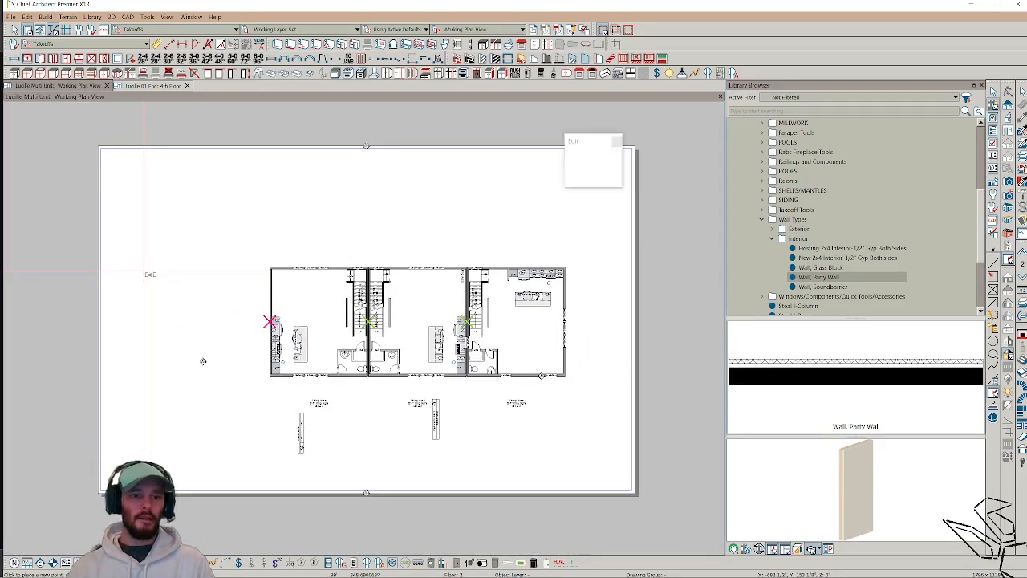
key(ctrl+v)
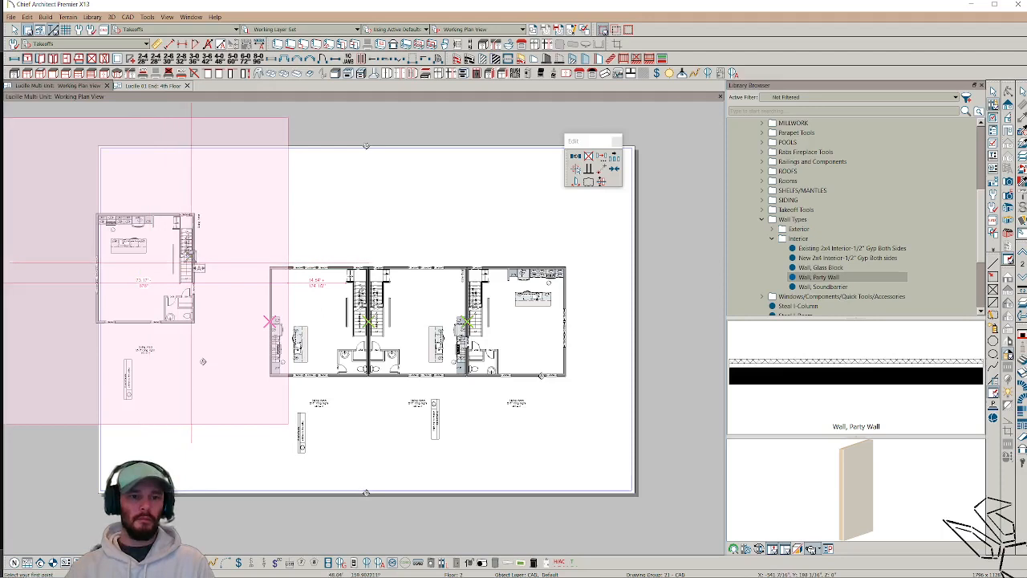
Step: Try to move the reversed end unit point to point from its stair-side wall to the marker on the row's outer wall
click(195, 266)
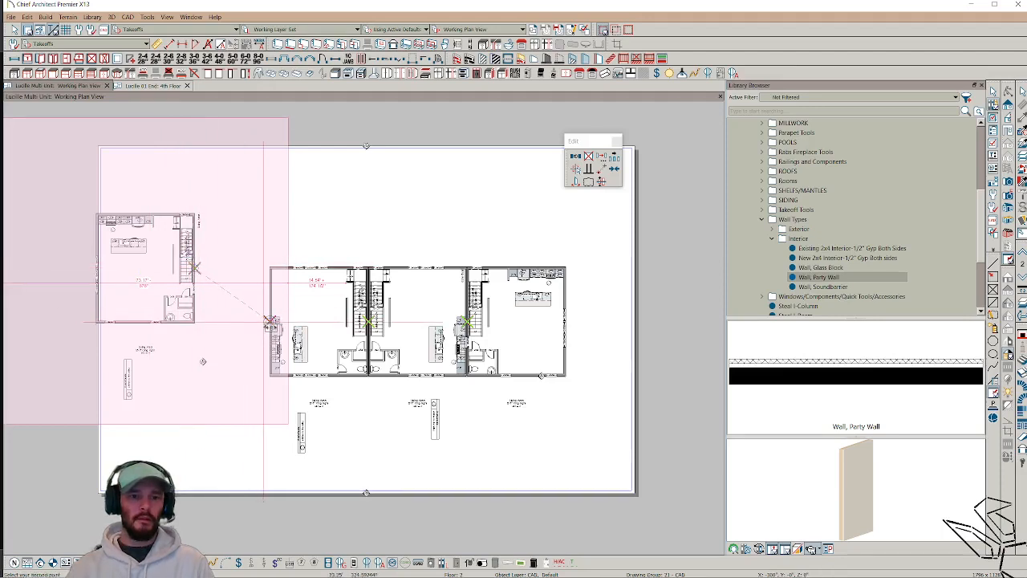
click(271, 324)
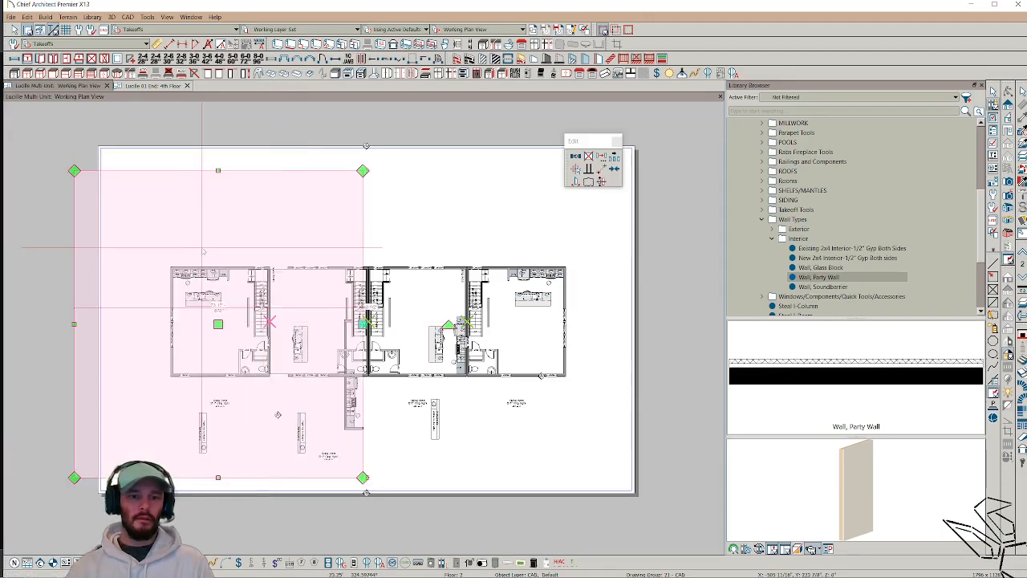
scroll(211, 251, up, 3)
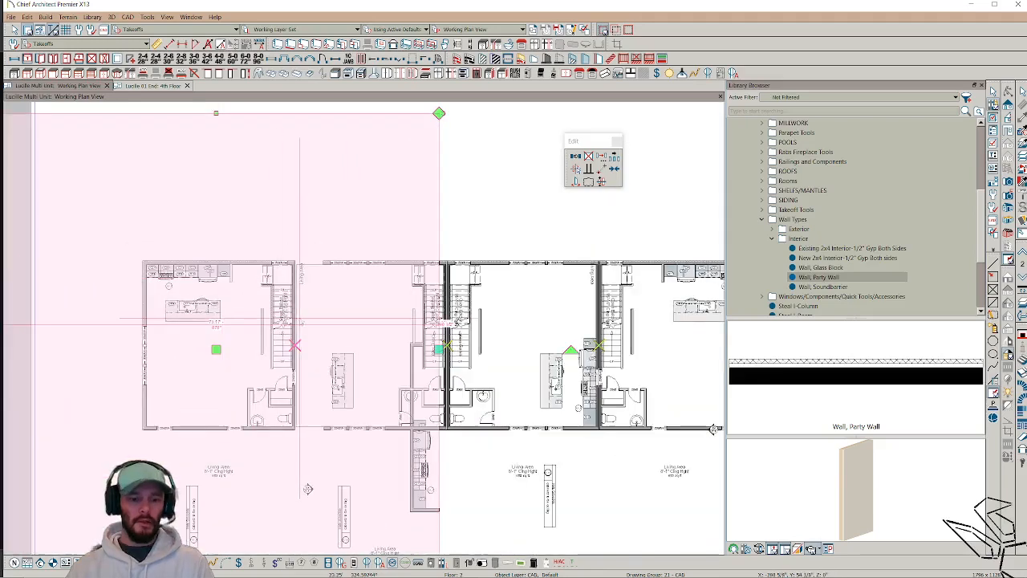
key(ctrl+z)
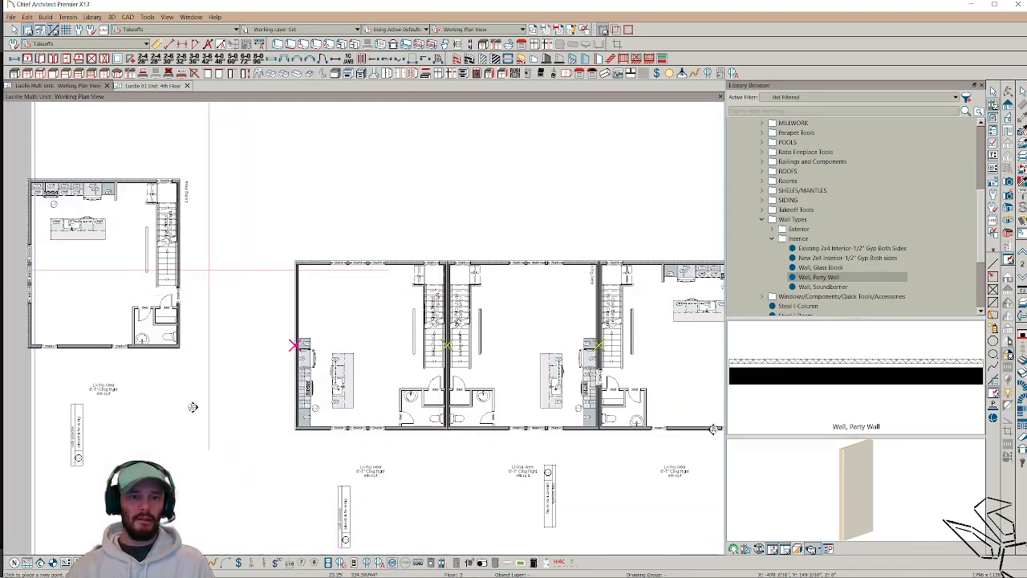
Step: Enclose the reversed end unit in an edit area and move it point to point from its stair-side wall to the marker on the row's outer wall
scroll(204, 263, up, 1)
scroll(202, 262, down, 3)
scroll(202, 262, down, 2)
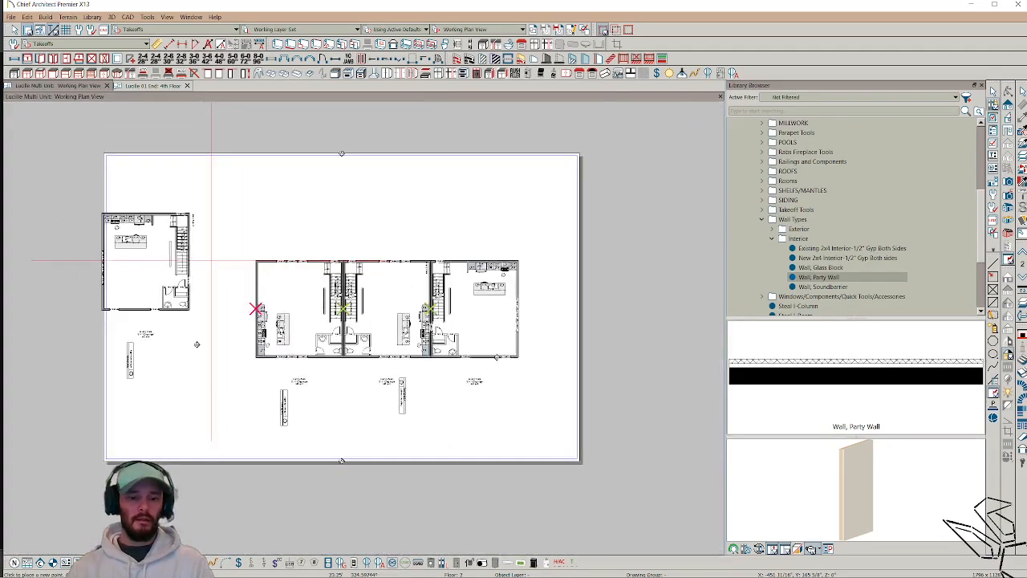
drag(241, 171, 8, 442)
scroll(206, 280, up, 4)
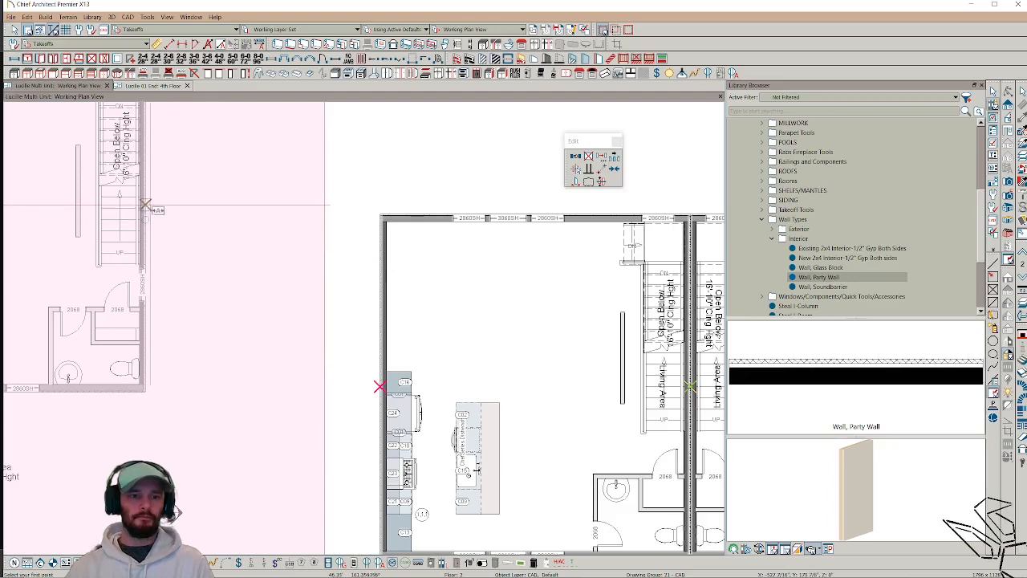
scroll(145, 166, down, 5)
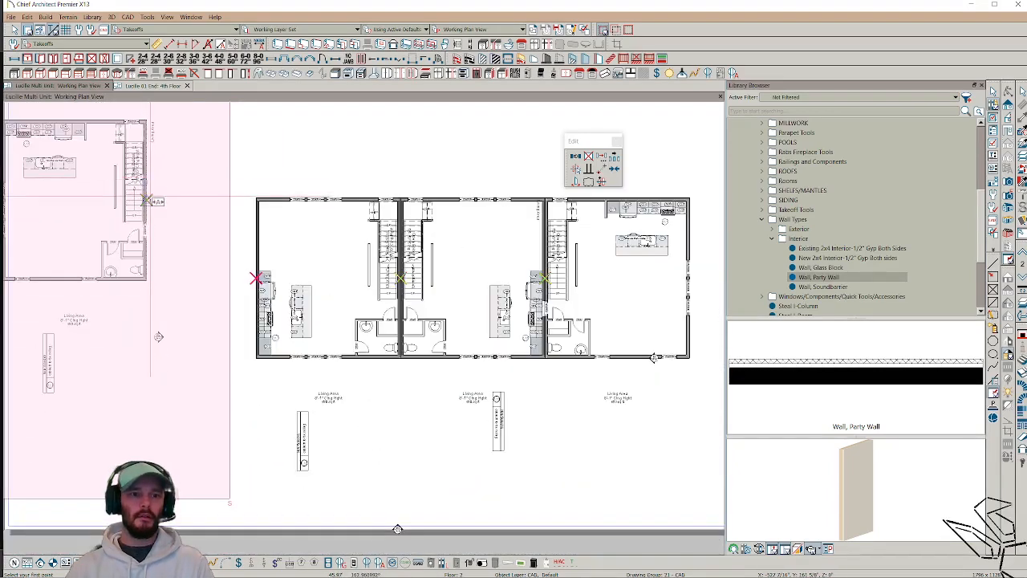
scroll(270, 259, up, 5)
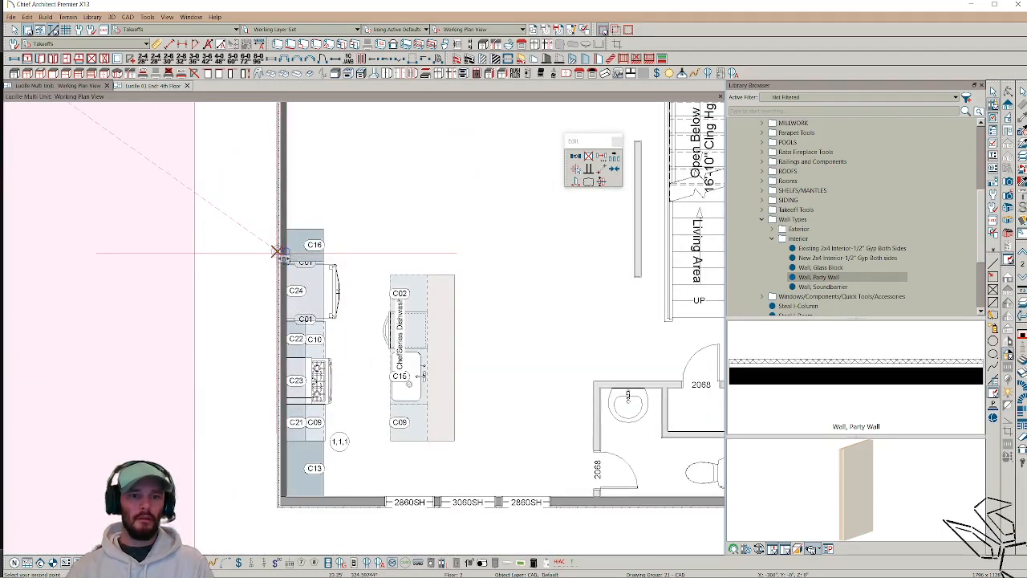
scroll(277, 252, down, 5)
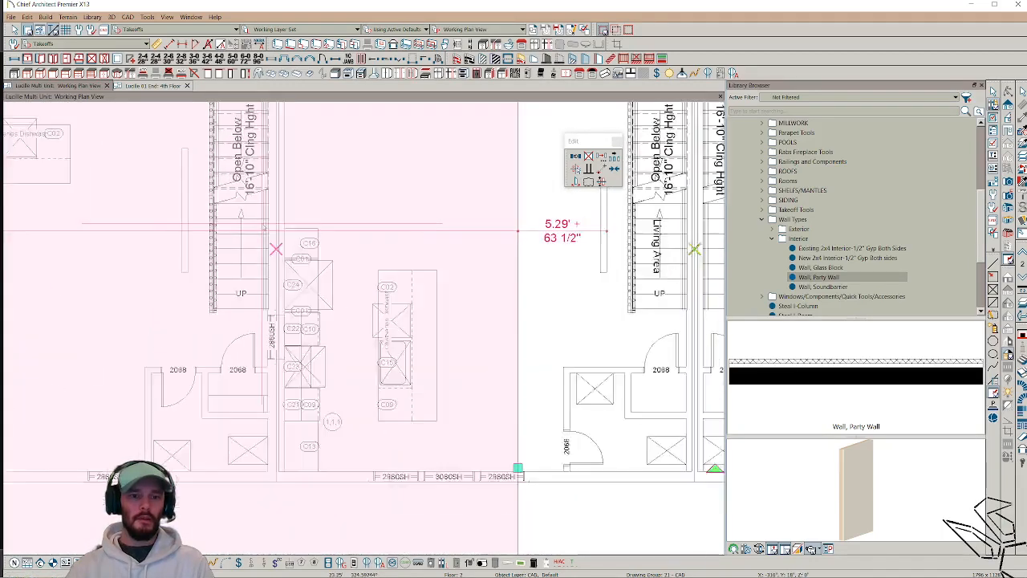
scroll(288, 233, down, 3)
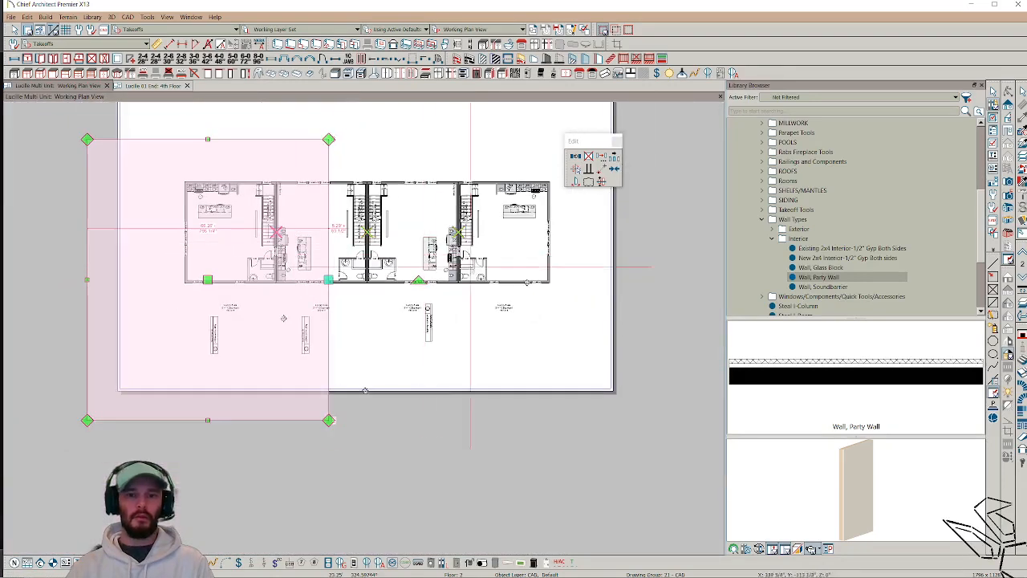
click(638, 276)
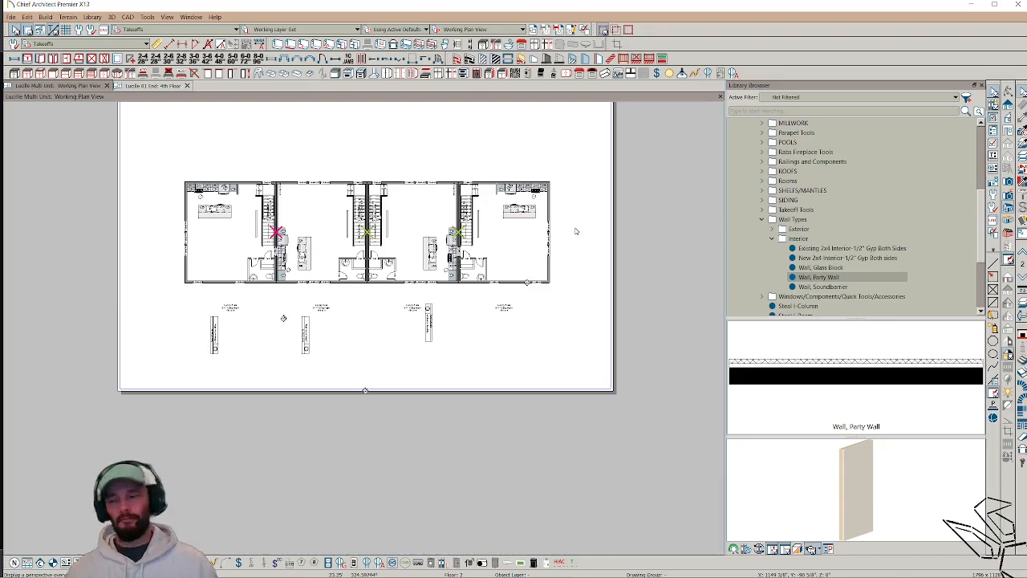
Step: Create a perspective full overview of the four-unit building, close the library browser and examine the front facade
scroll(574, 231, up, 4)
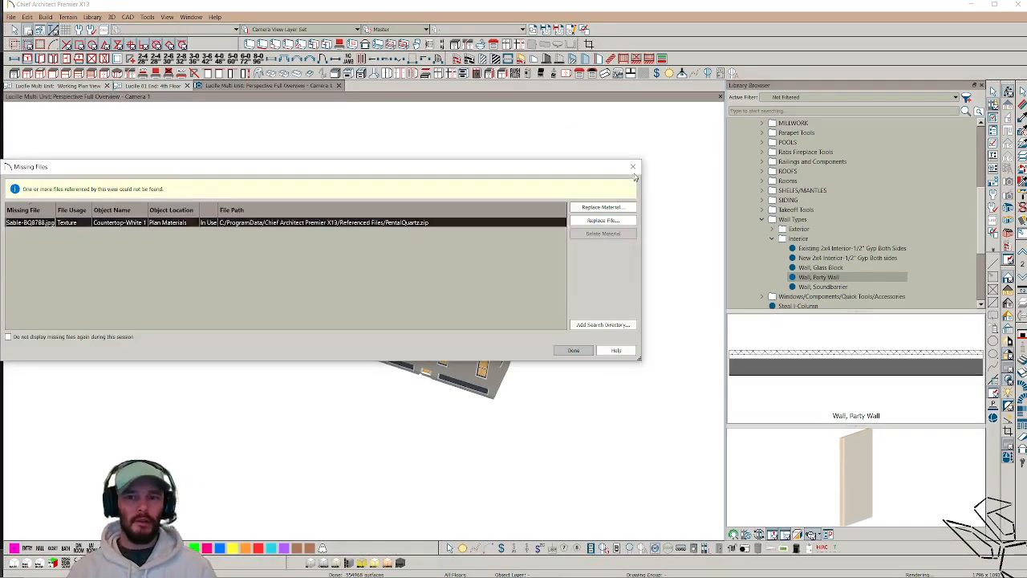
click(633, 171)
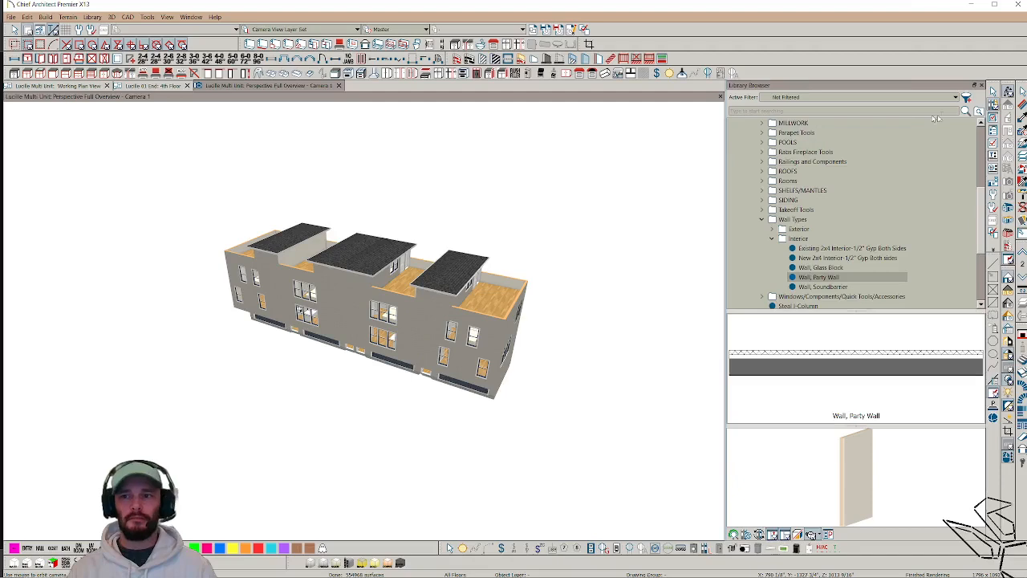
click(980, 85)
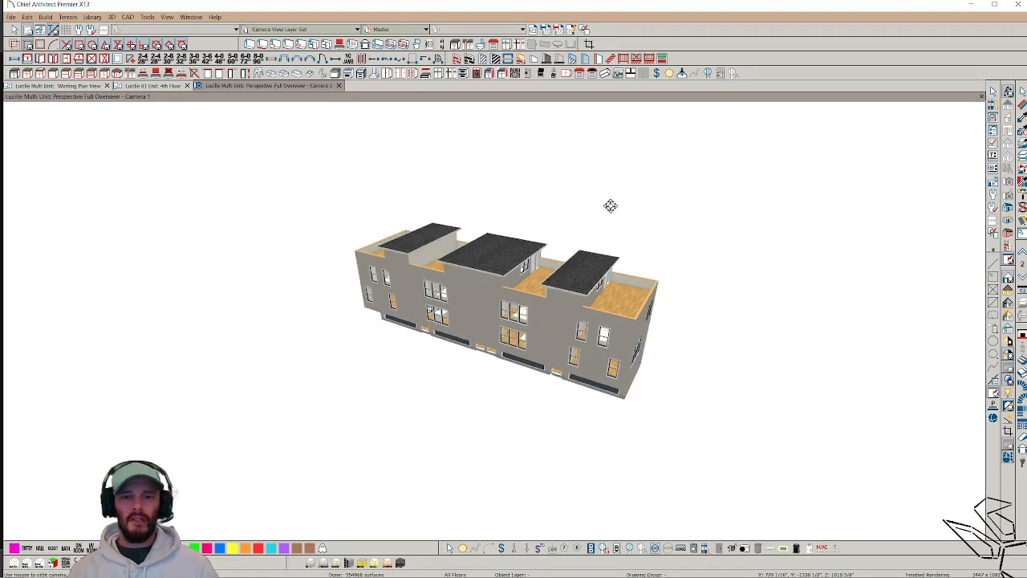
scroll(583, 216, up, 5)
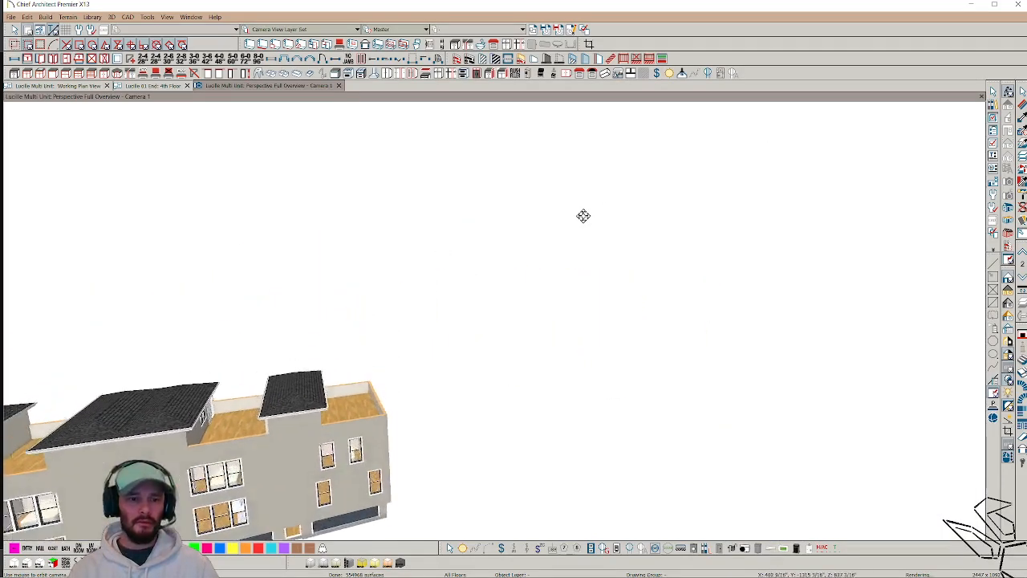
drag(583, 216, 584, 216)
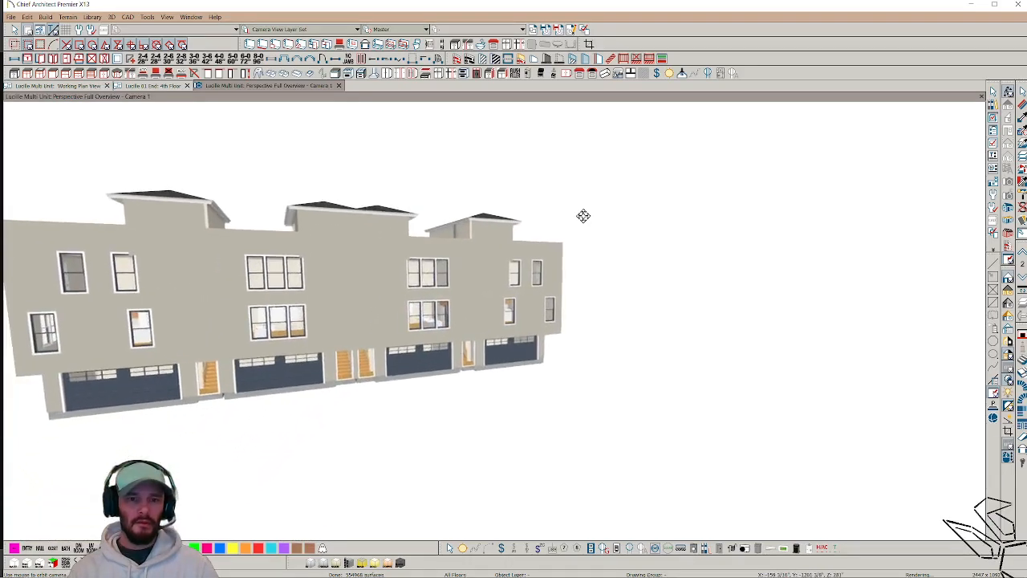
middle_drag(583, 216, 583, 216)
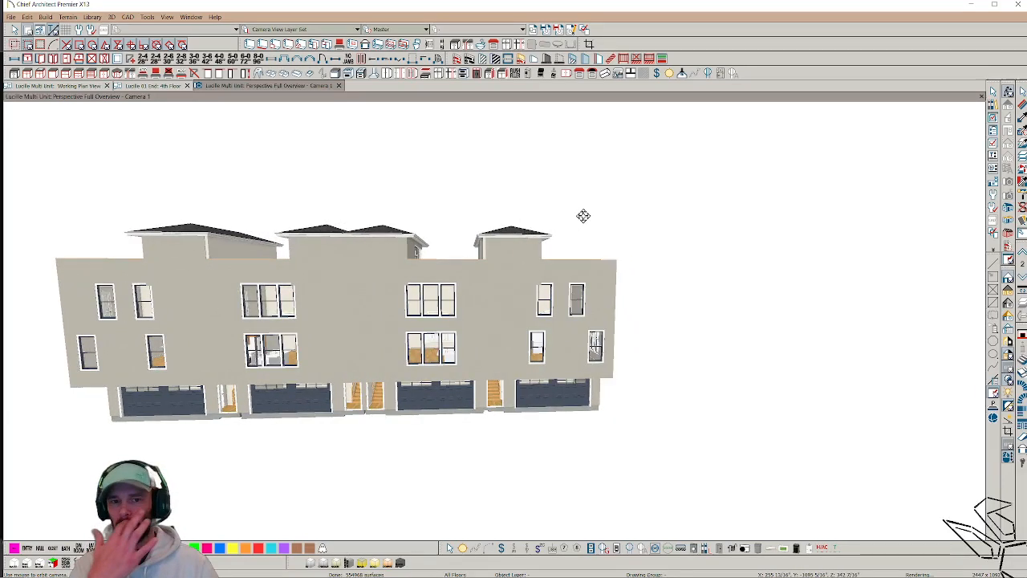
middle_drag(584, 216, 475, 342)
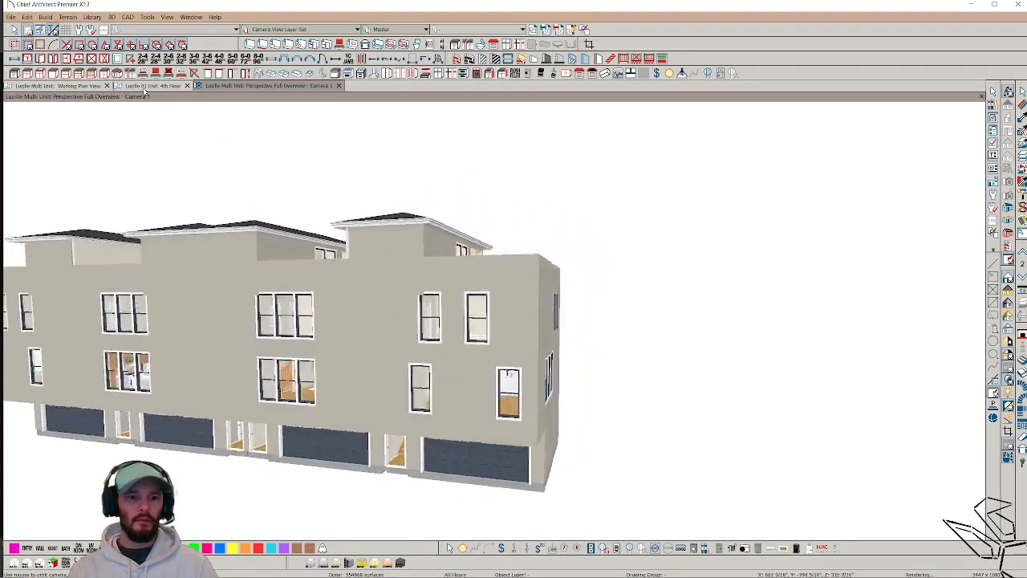
Step: Check the first floor of the Lucille 01 End plan and return to the Lucille Multi Unit plan at its first floor
click(146, 86)
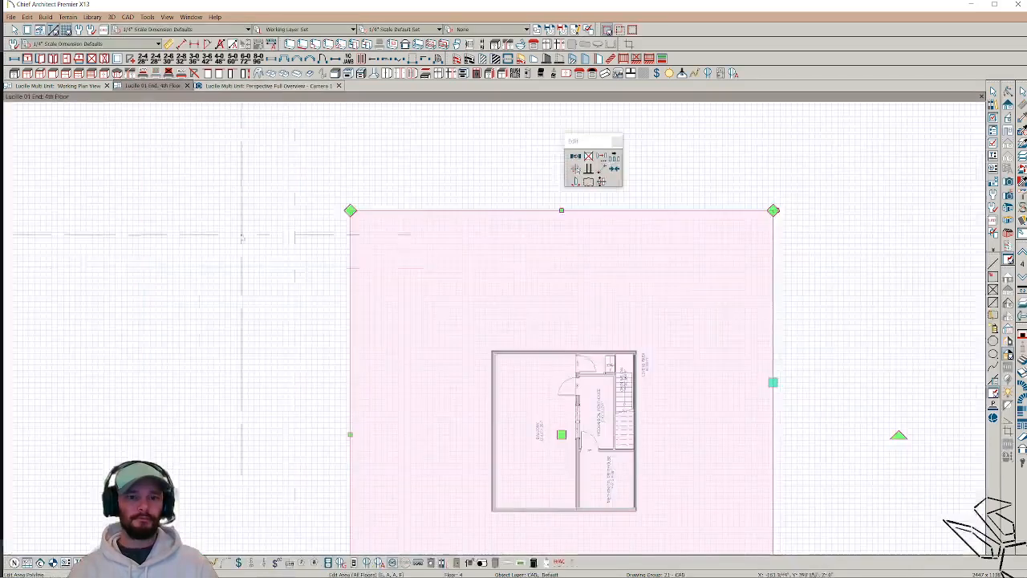
scroll(578, 322, down, 5)
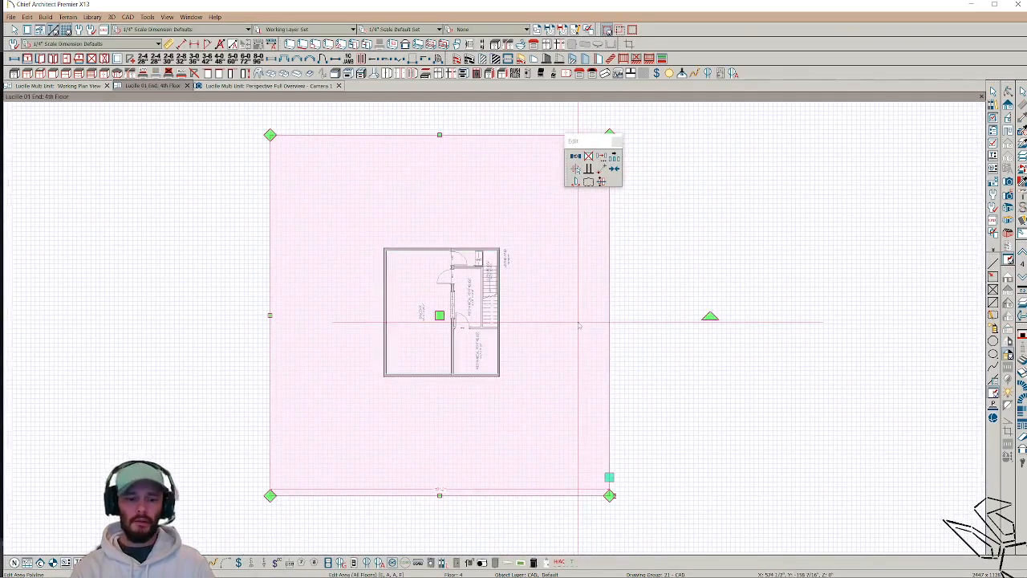
key(Page_Down)
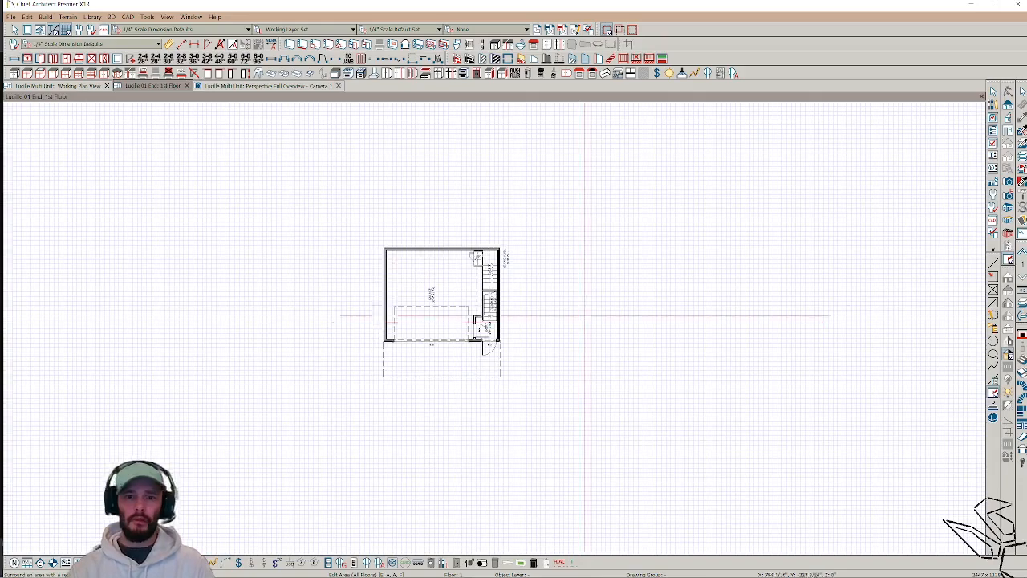
key(ctrl+Tab)
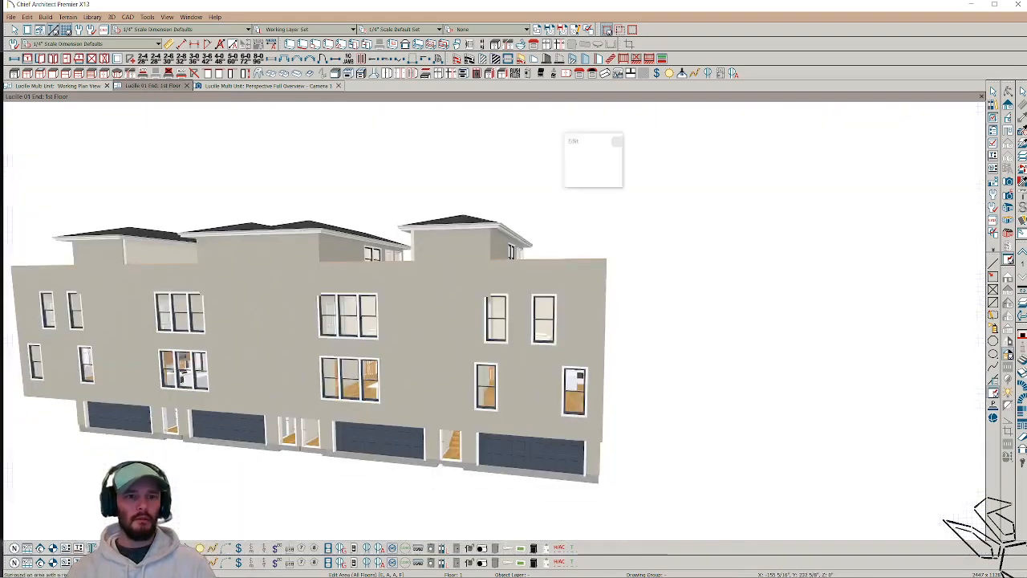
key(ctrl+Tab)
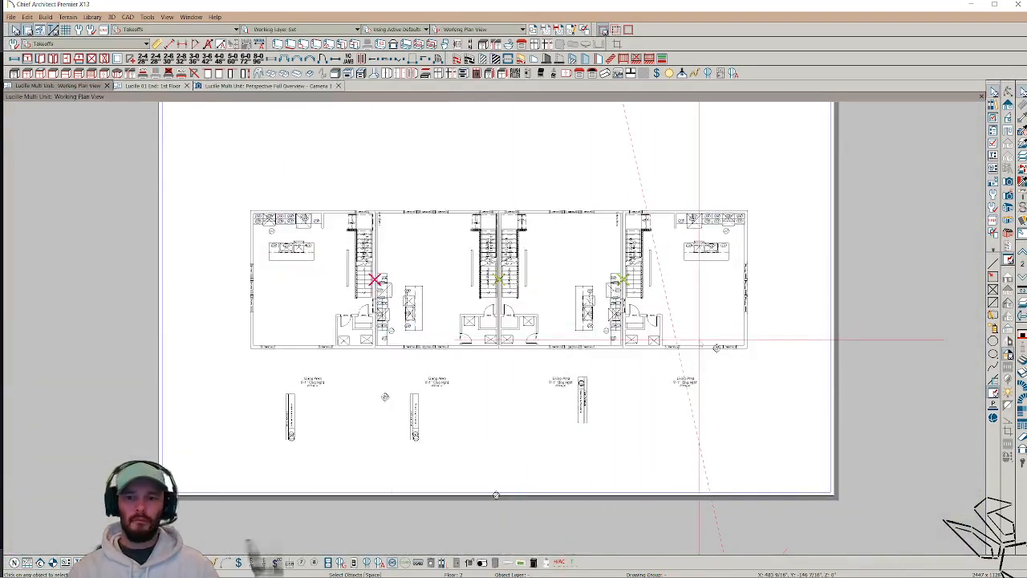
scroll(385, 396, up, 2)
key(Page_Down)
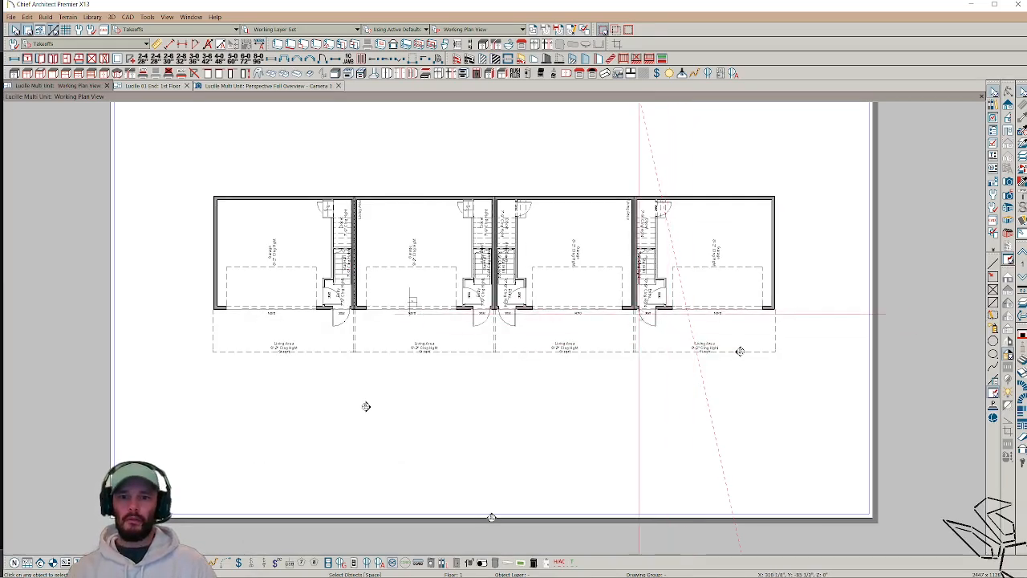
Step: Try to join the first-floor garage front walls of all four units into one continuous exterior wall
scroll(640, 312, up, 2)
click(632, 303)
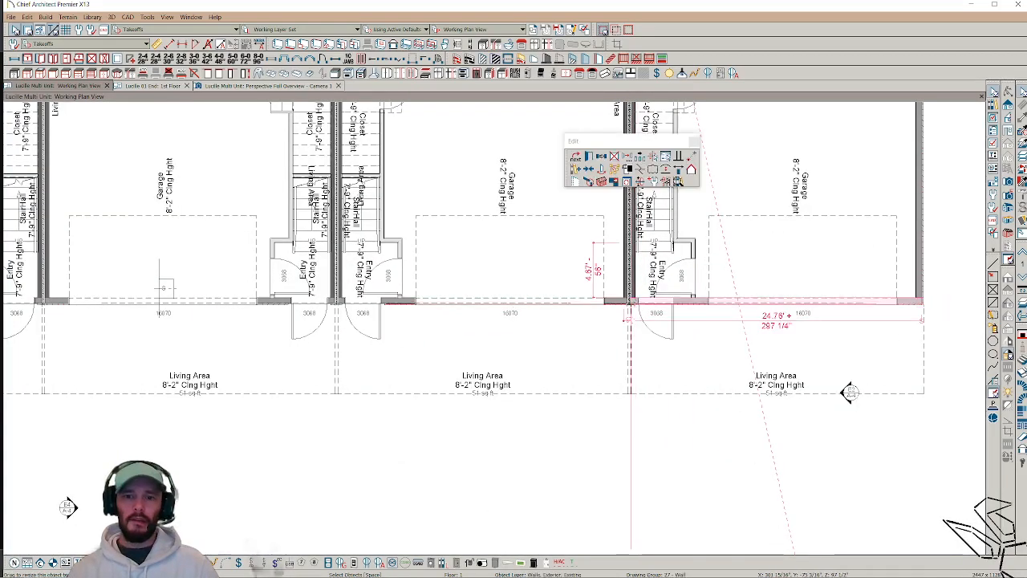
drag(628, 318, 608, 304)
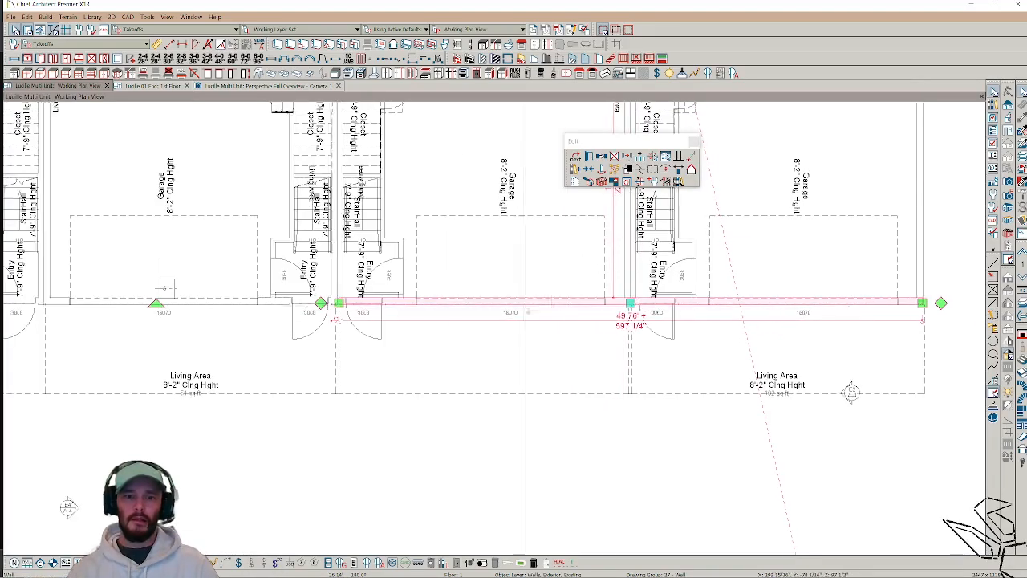
middle_drag(527, 303, 676, 320)
drag(487, 321, 484, 319)
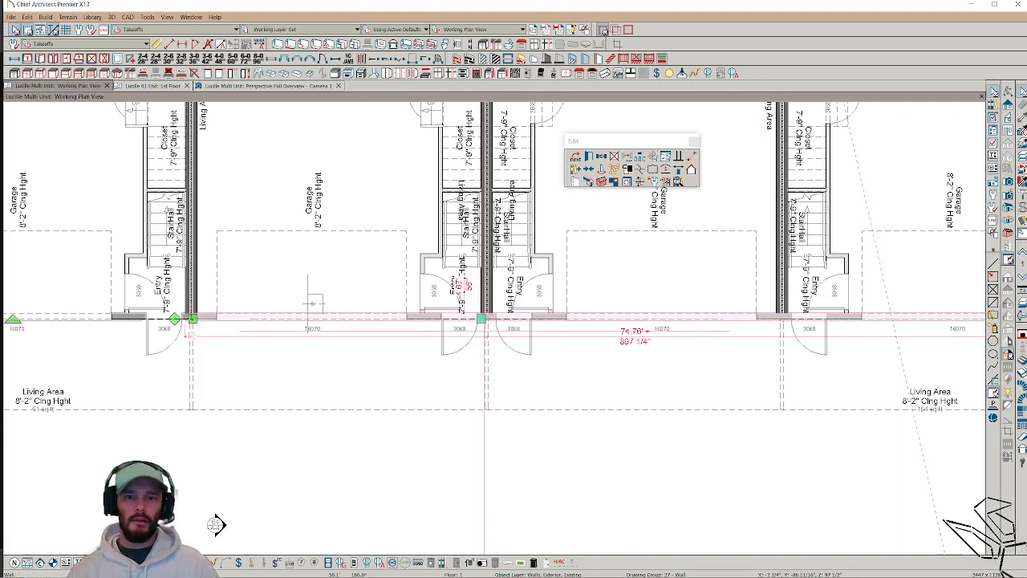
middle_drag(213, 525, 473, 543)
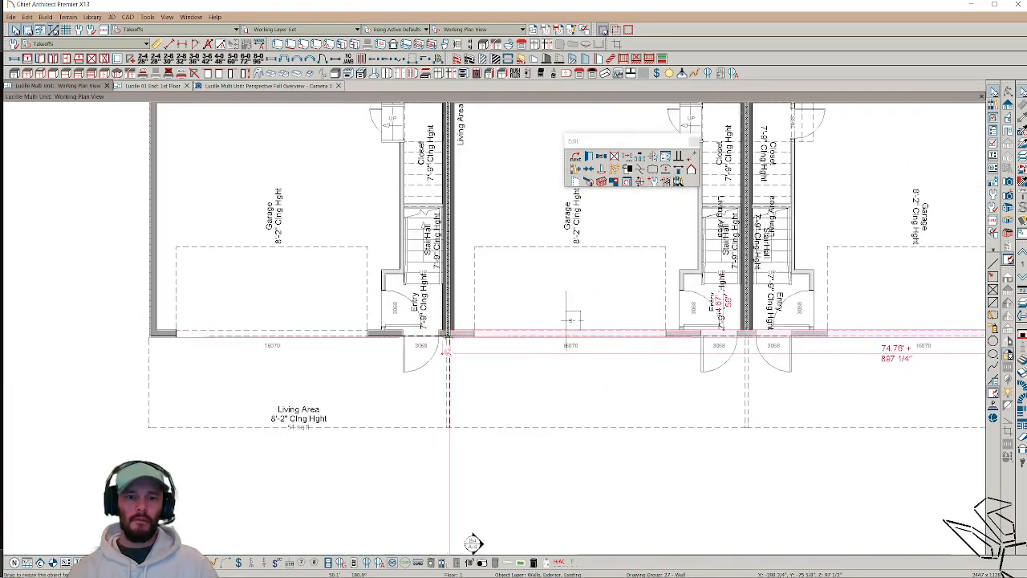
drag(445, 335, 445, 335)
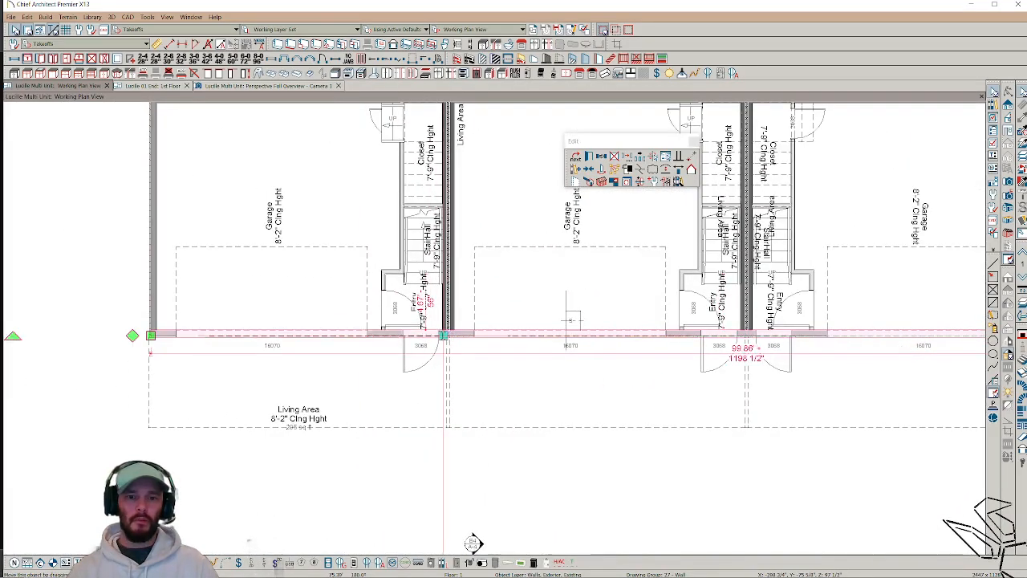
middle_drag(253, 326, 260, 325)
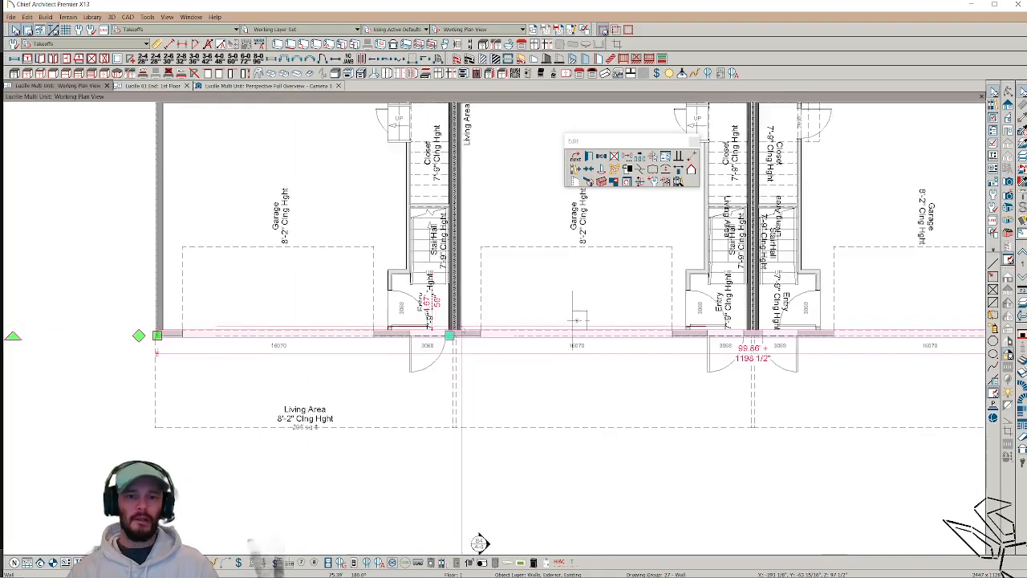
Step: Check where the party walls meet the joined garage front wall and undo the wall joins
scroll(477, 533, down, 5)
scroll(634, 293, up, 5)
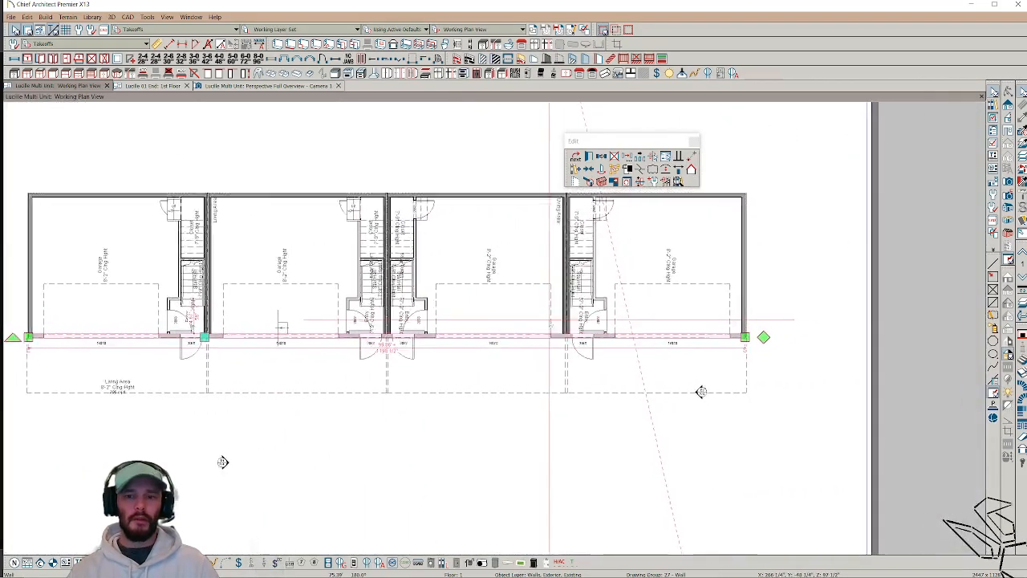
scroll(769, 434, up, 6)
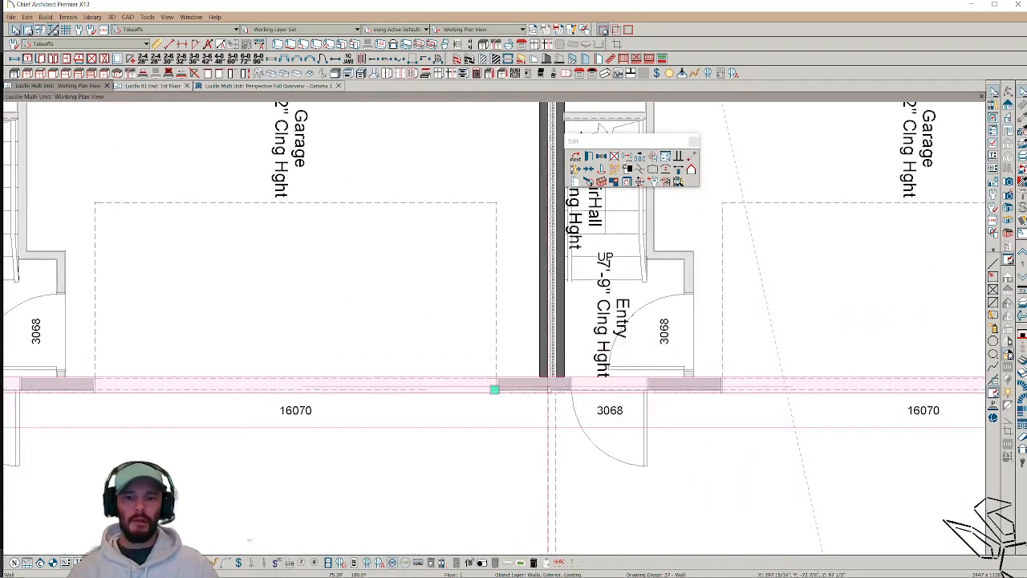
scroll(837, 487, down, 4)
scroll(706, 423, down, 1)
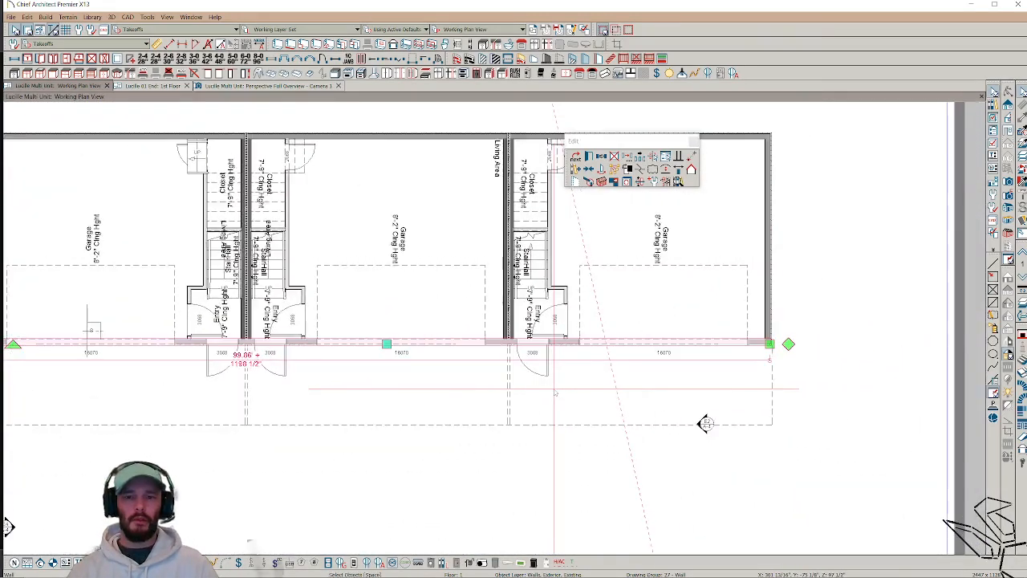
scroll(706, 420, down, 2)
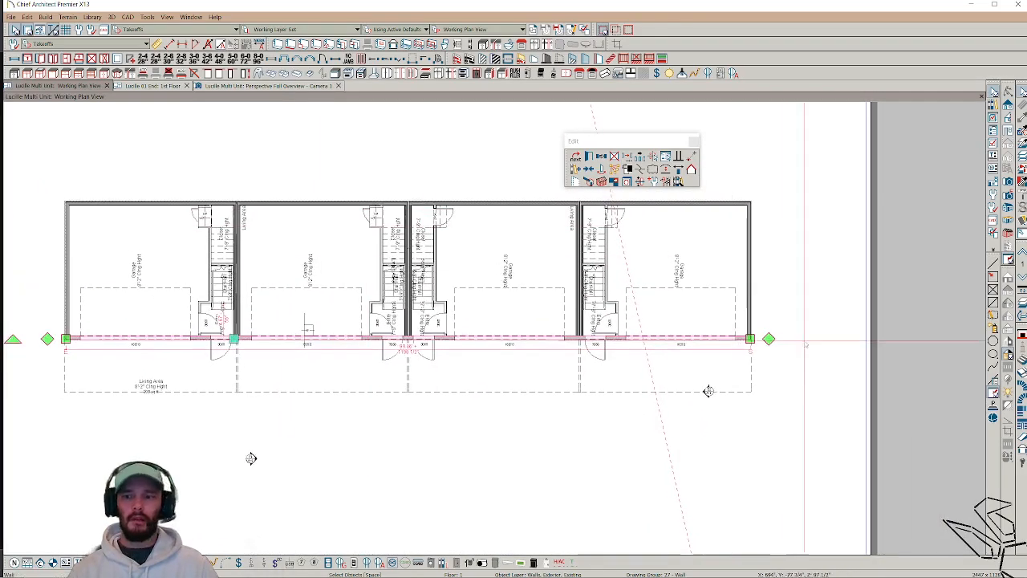
click(879, 299)
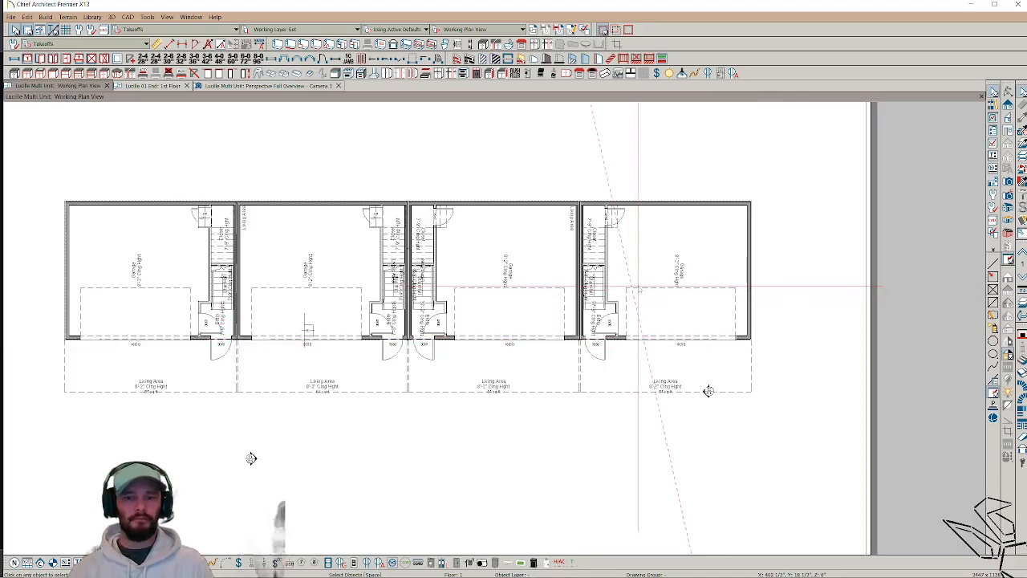
Step: Examine the foundation level under the four garages, including the front foundation walls of the end unit
scroll(709, 391, up, 2)
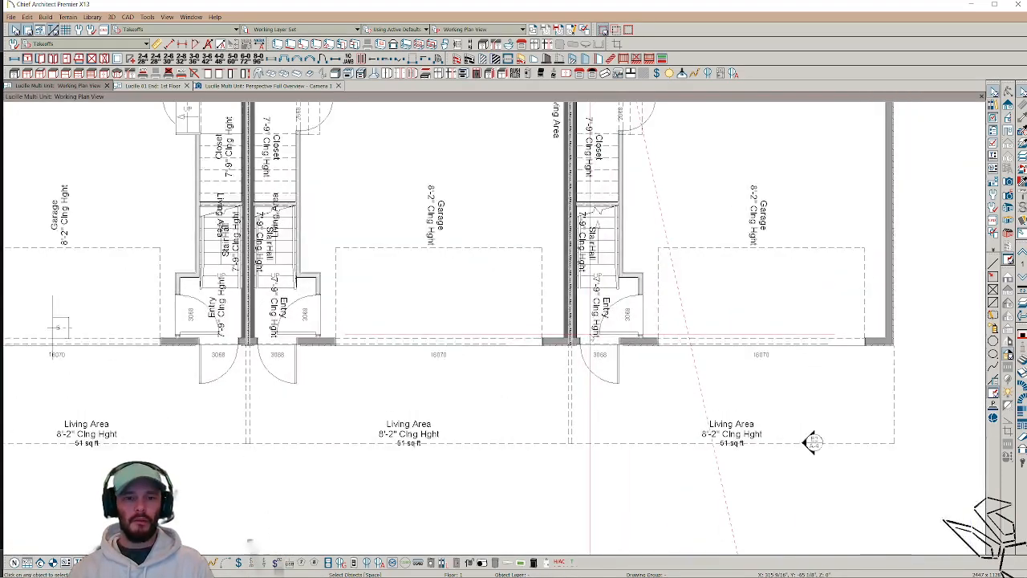
scroll(812, 442, down, 3)
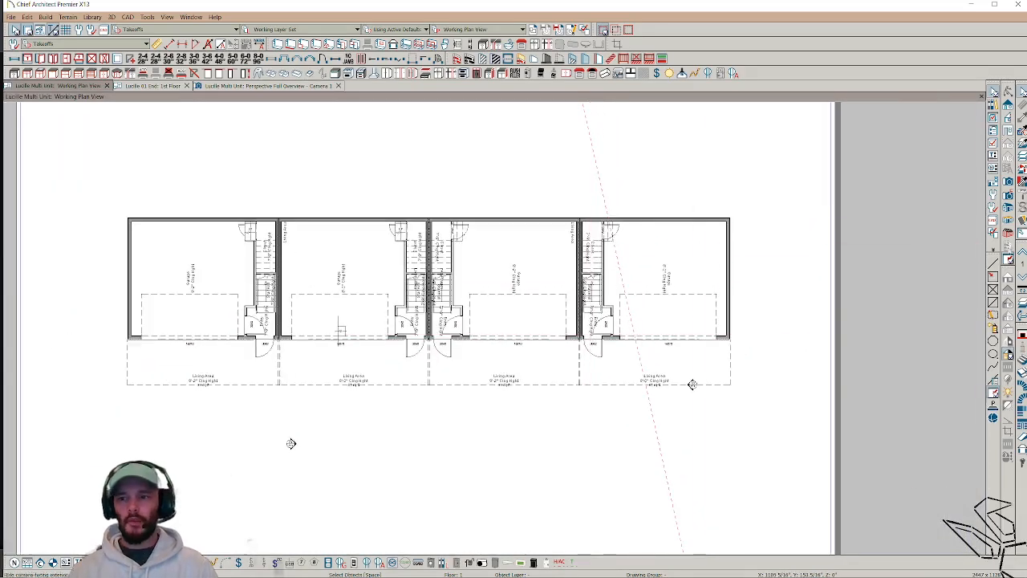
key(Page_Down)
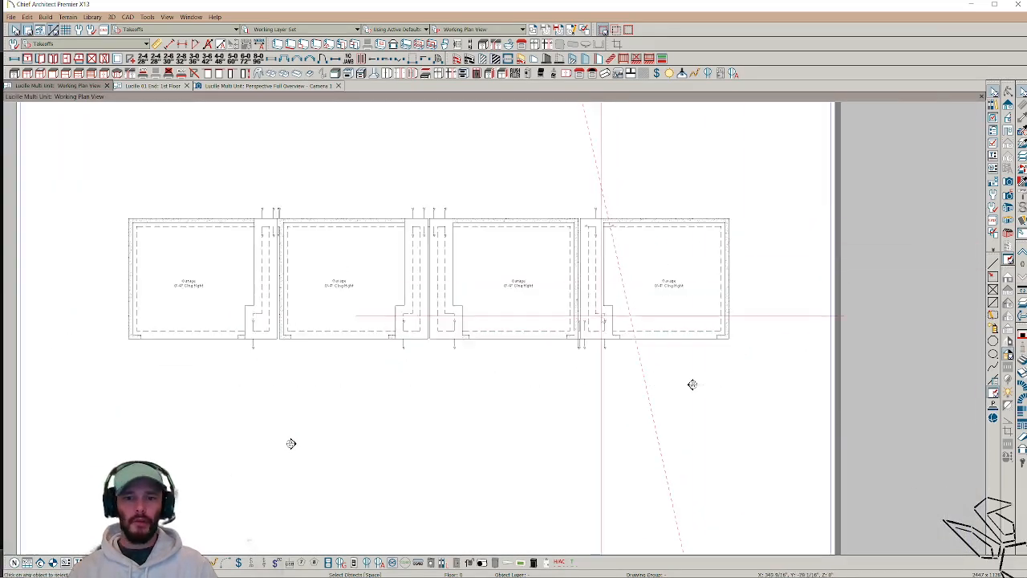
click(607, 338)
scroll(607, 337, up, 1)
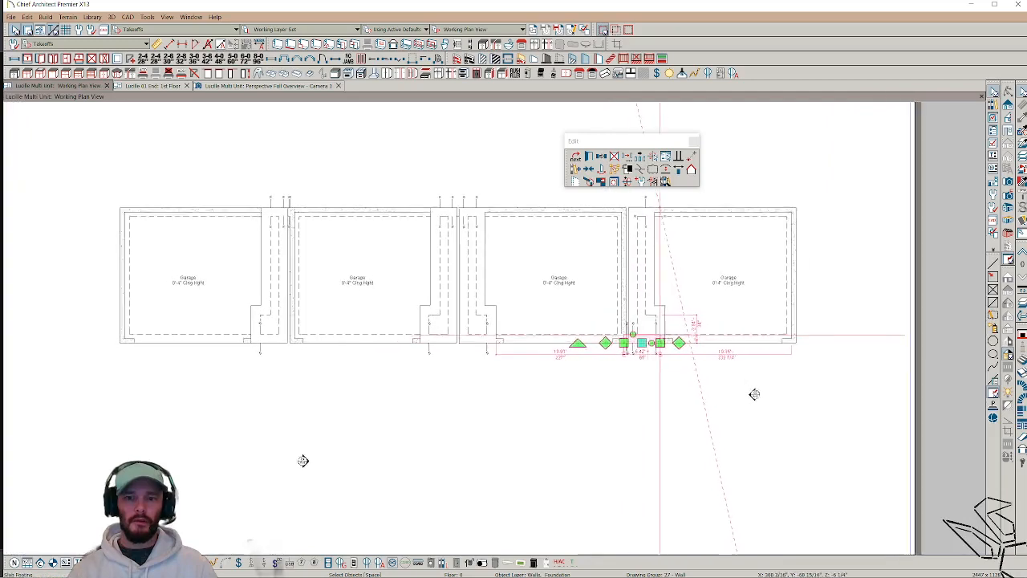
key(Escape)
click(676, 344)
scroll(676, 343, up, 1)
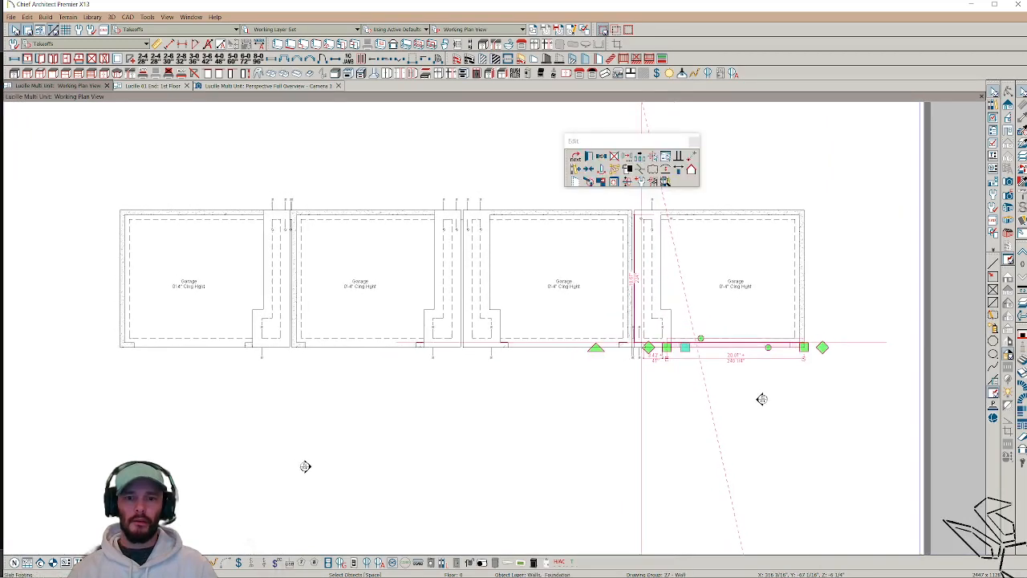
scroll(442, 348, up, 1)
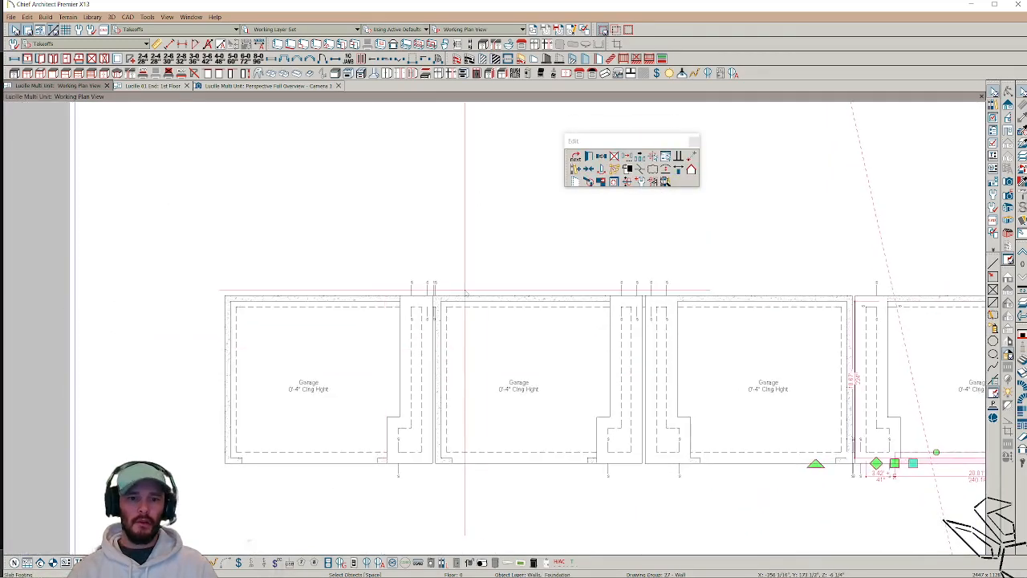
scroll(465, 293, down, 2)
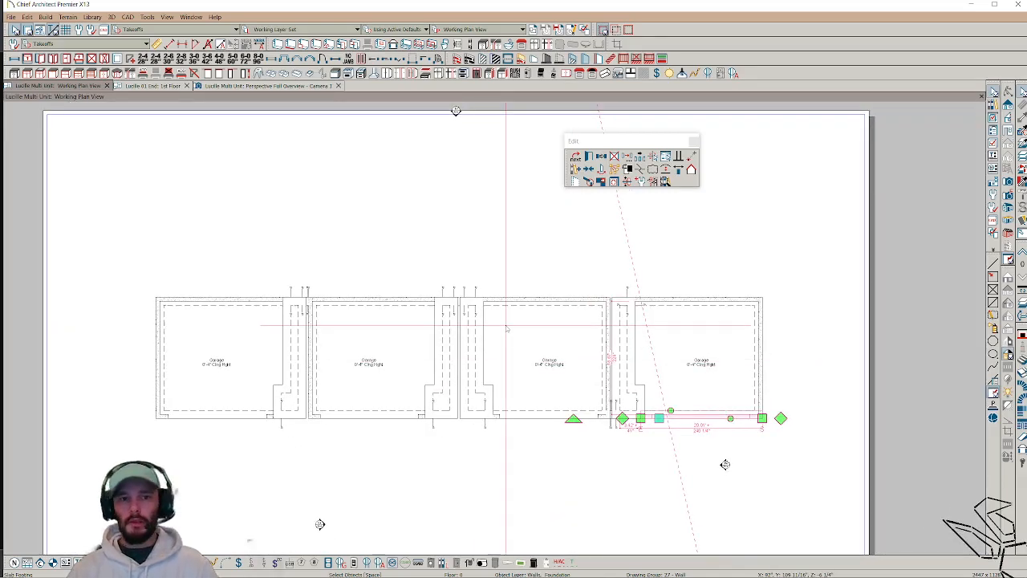
Step: Check the 1st Floor default heights and platform settings of the Lucille 01 End plan without changing them
click(147, 86)
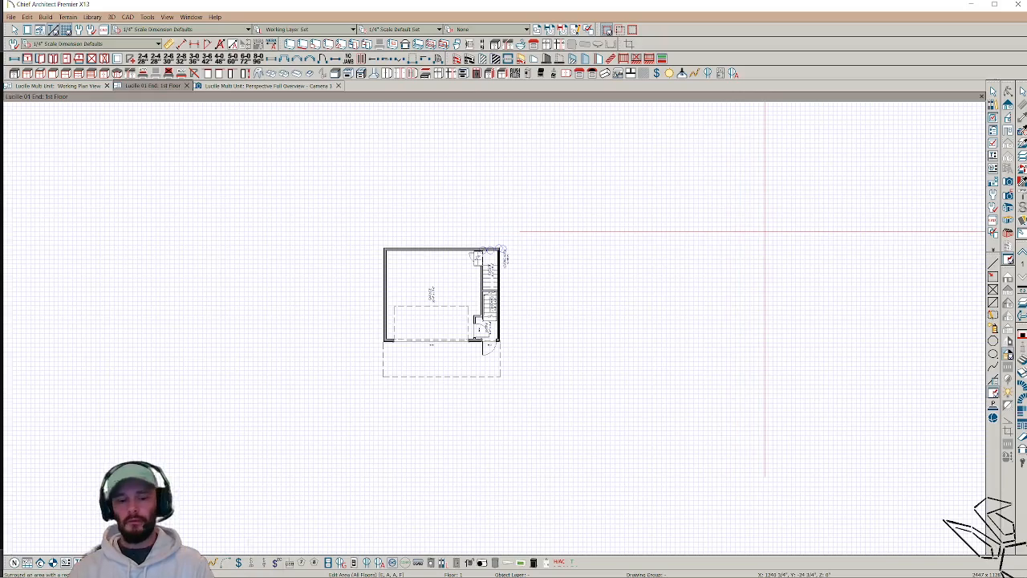
double_click(740, 244)
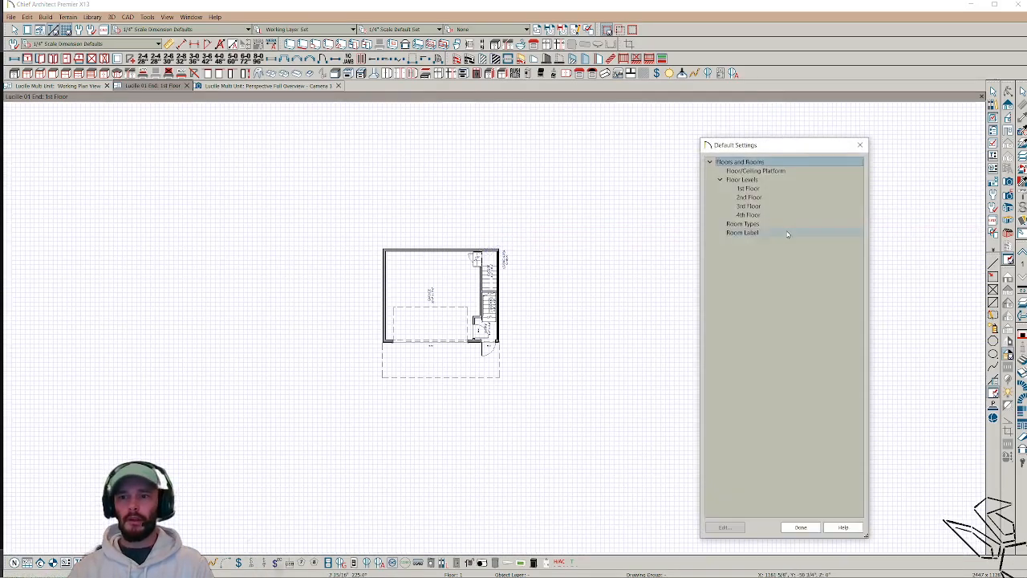
double_click(750, 189)
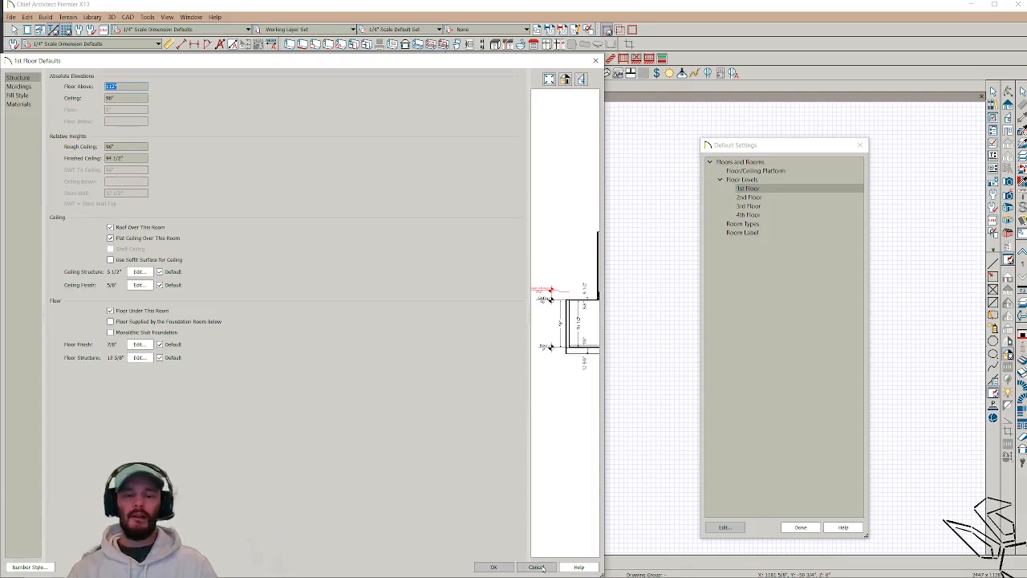
click(537, 567)
click(800, 527)
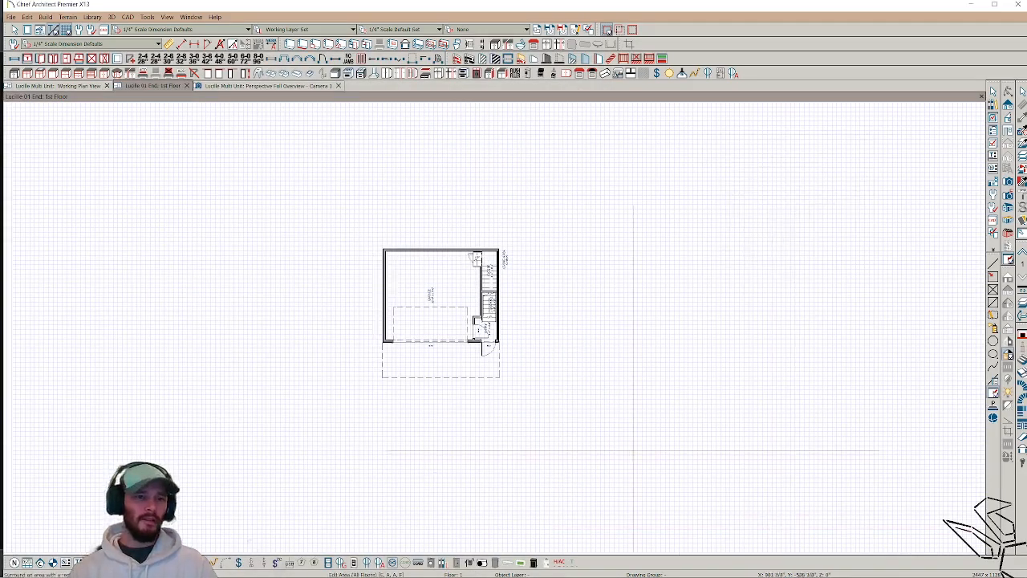
Step: Close the perspective overview and check the 1st Floor defaults of the Lucille Multi Unit plan for comparison
click(338, 85)
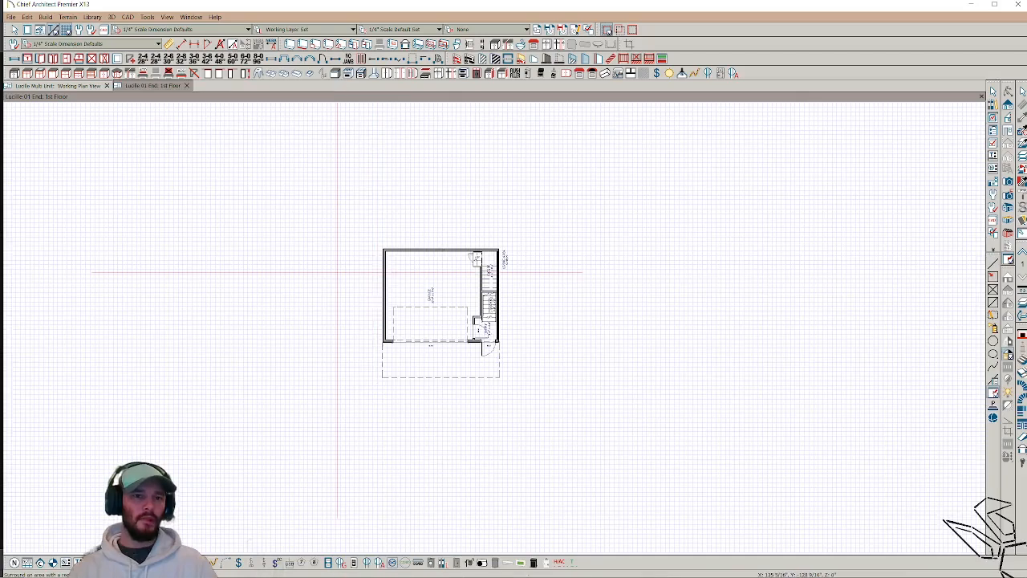
key(ctrl+Tab)
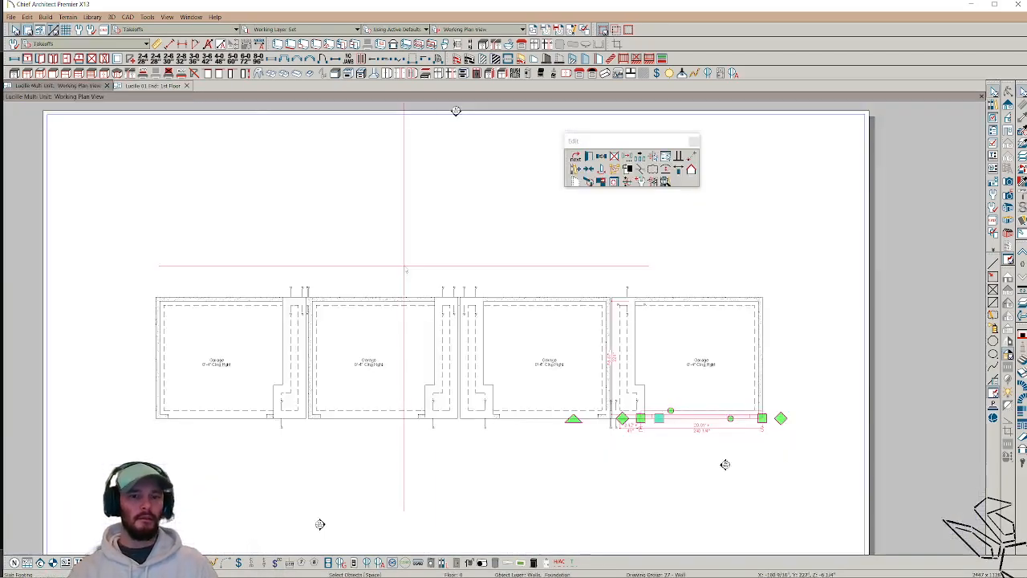
key(F10)
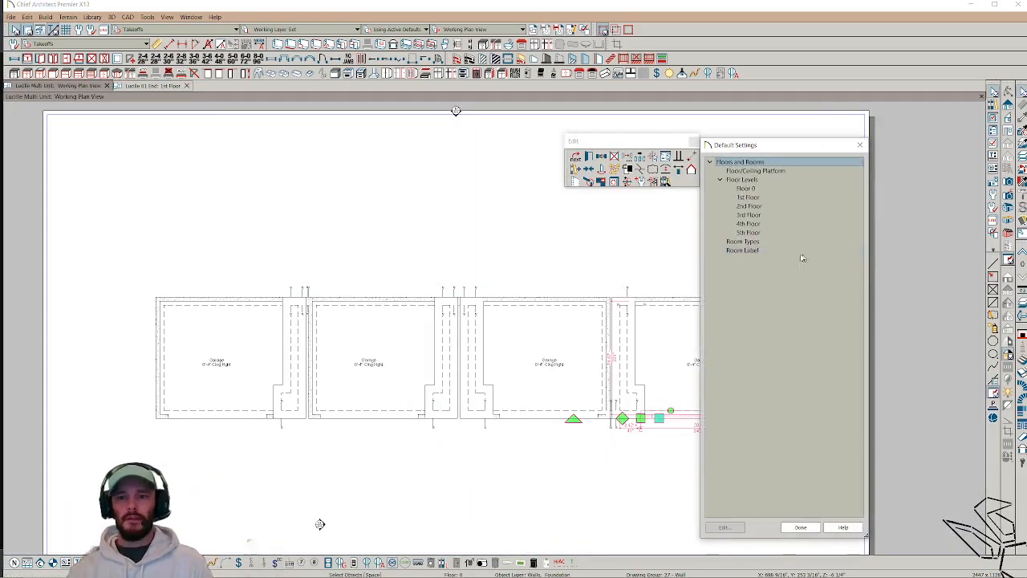
double_click(748, 197)
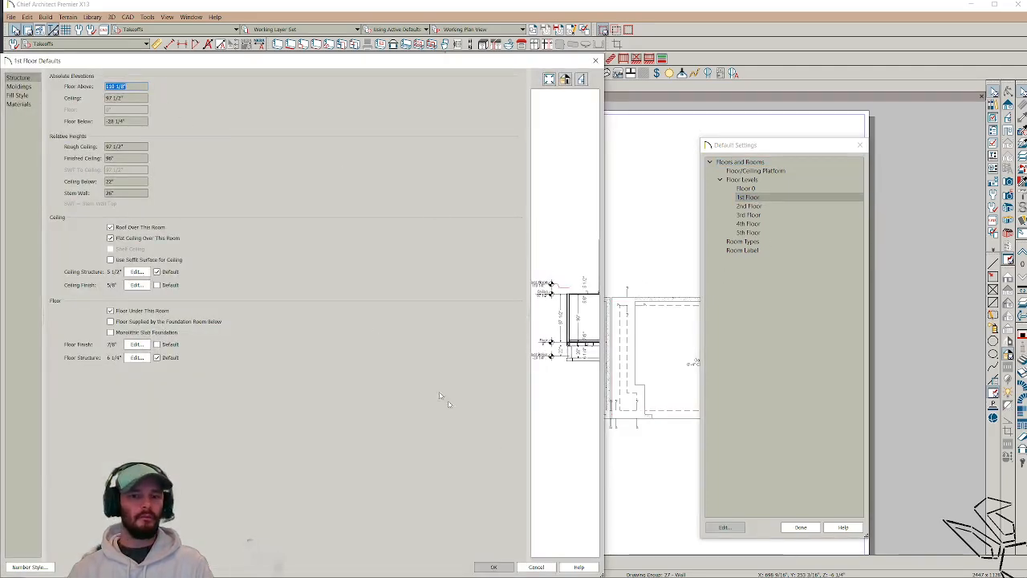
click(536, 566)
click(795, 531)
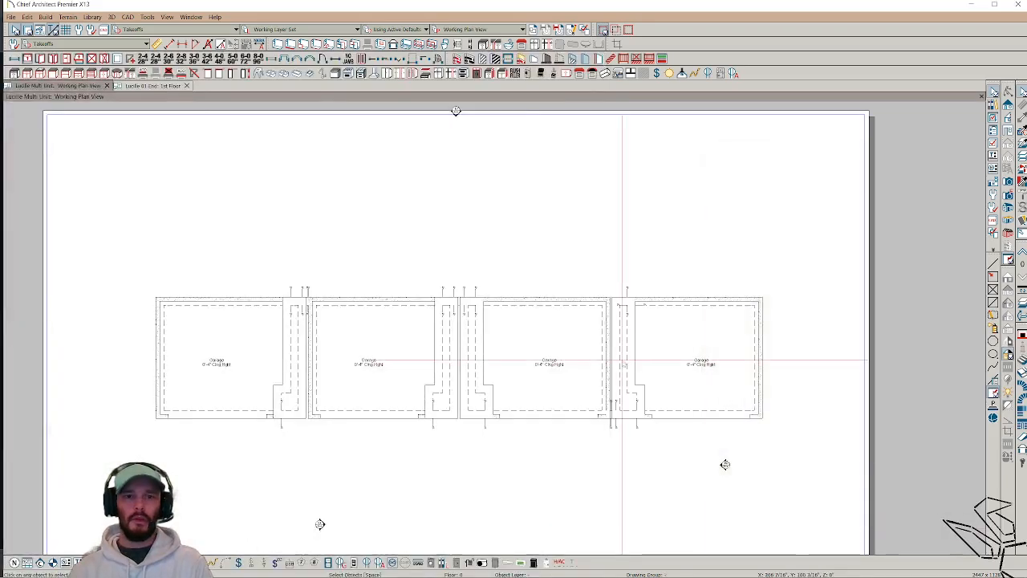
Step: Review every level of the Lucille Multi Unit plan between the foundation and floor 5, ending on the first floor
key(Page_Up)
key(Page_Up)
key(Page_Up)
key(Page_Up)
key(Page_Up)
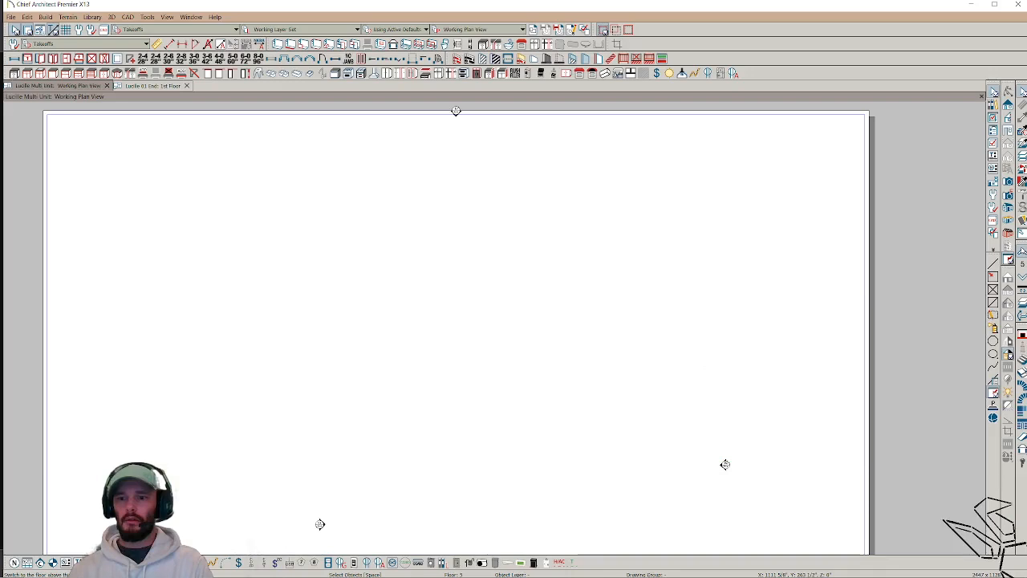
scroll(751, 263, down, 5)
scroll(914, 261, up, 2)
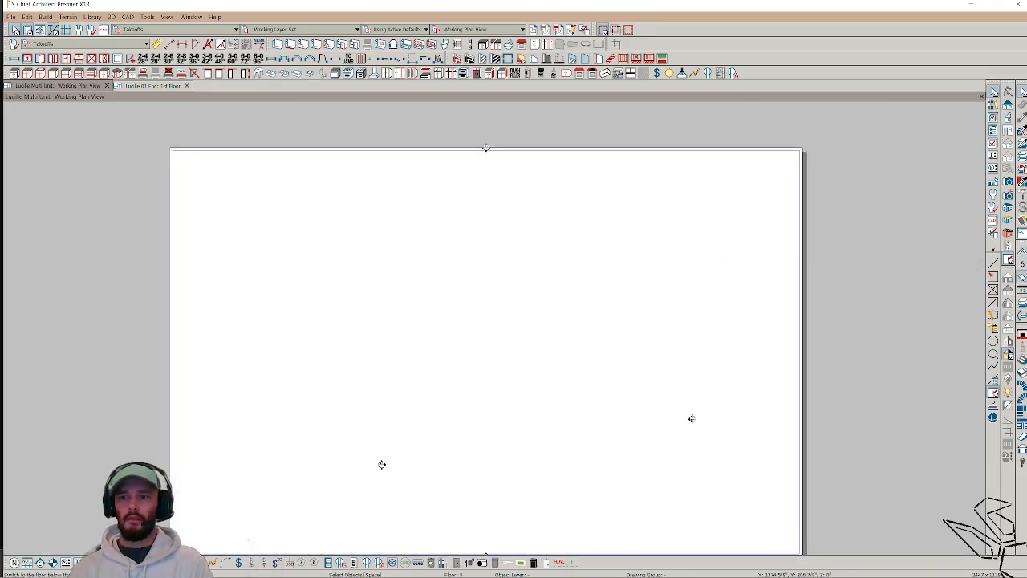
click(1021, 277)
click(1022, 276)
click(1021, 255)
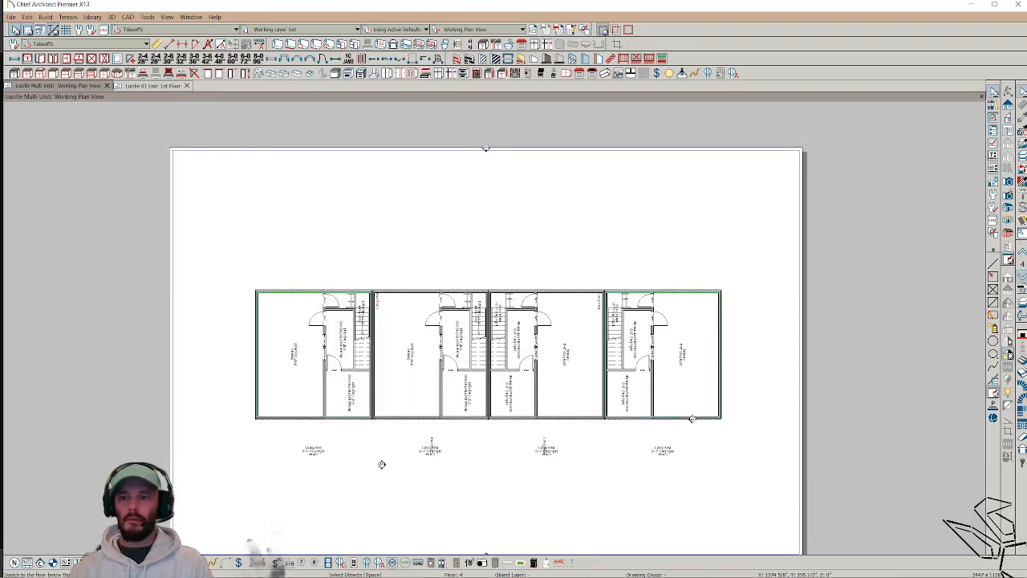
click(1022, 280)
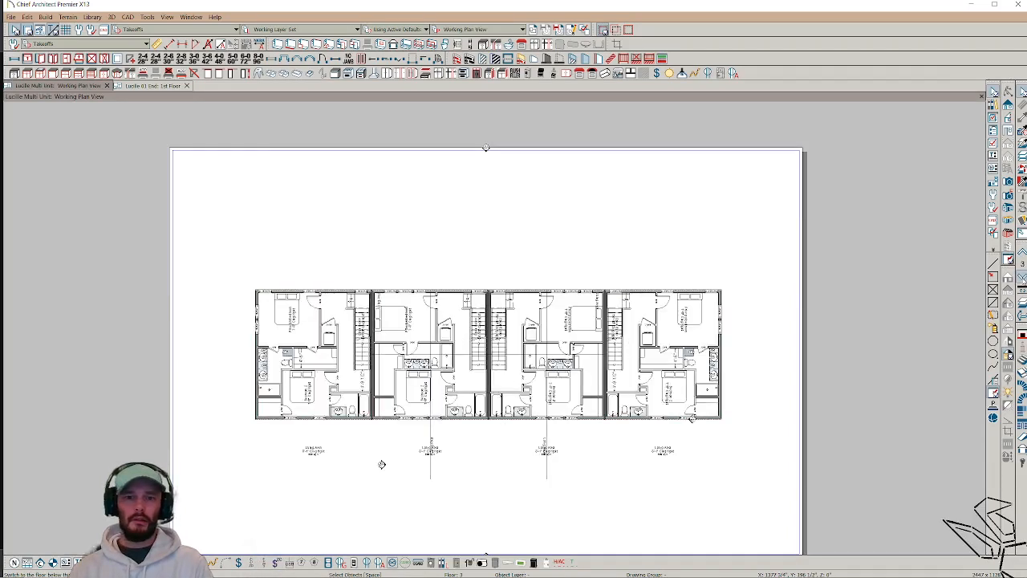
key(Page_Down)
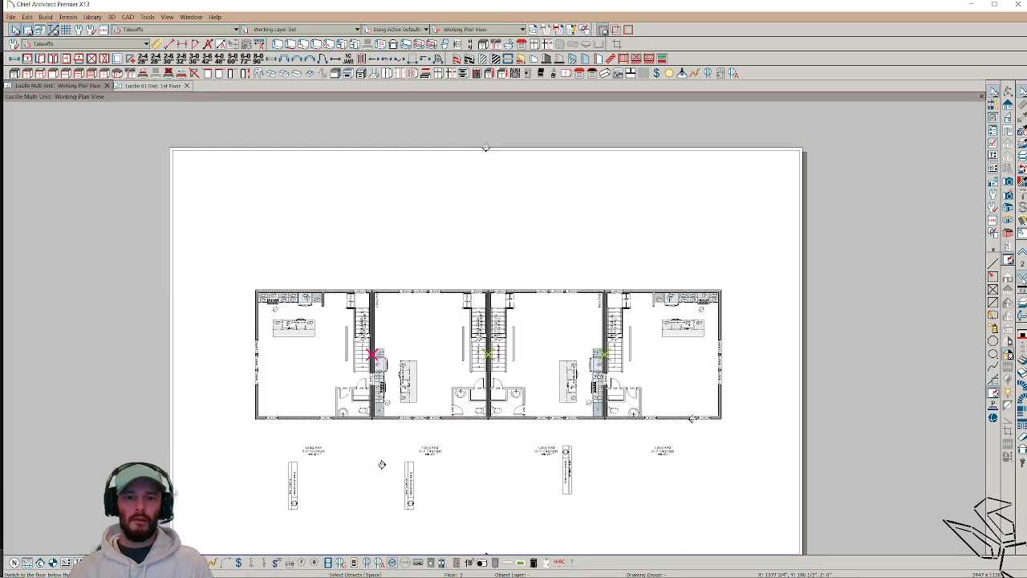
key(Page_Down)
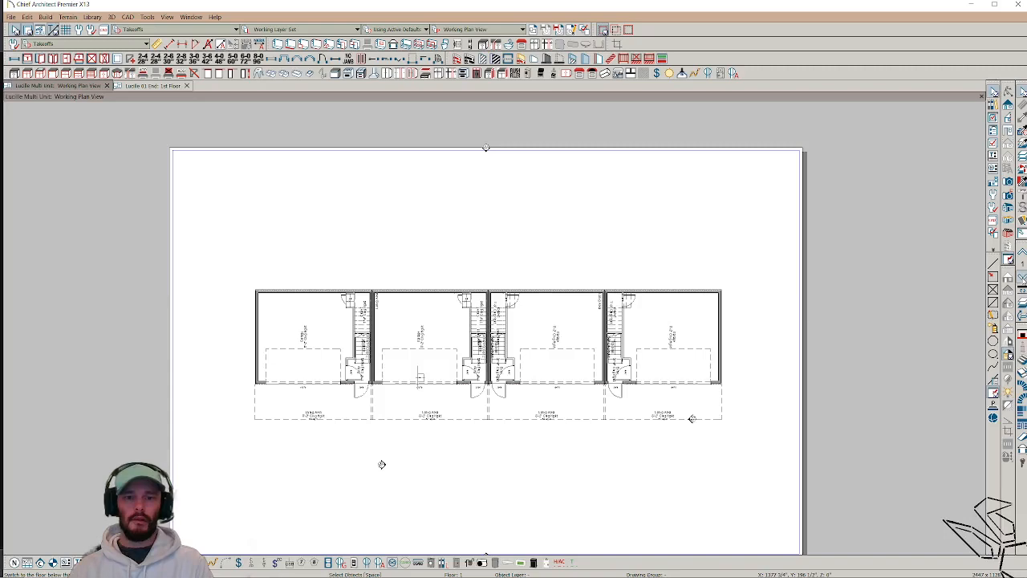
key(Page_Down)
key(Page_Up)
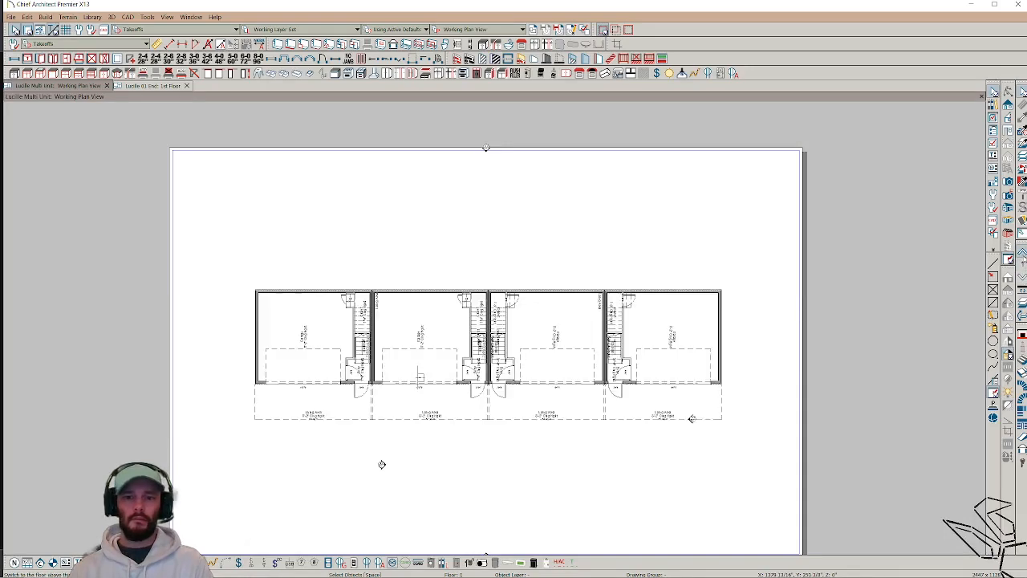
key(Page_Up)
key(Page_Up)
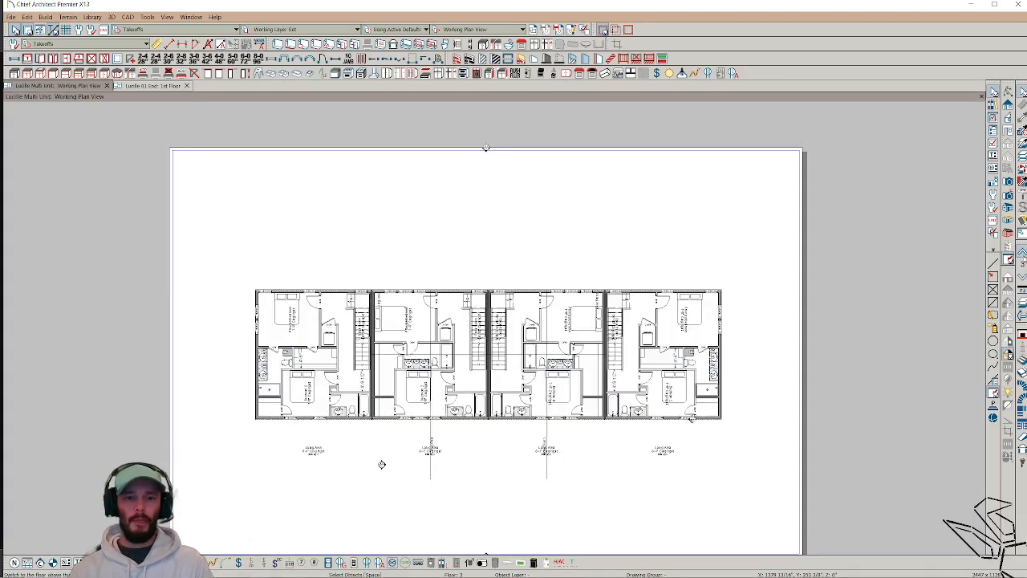
key(Page_Up)
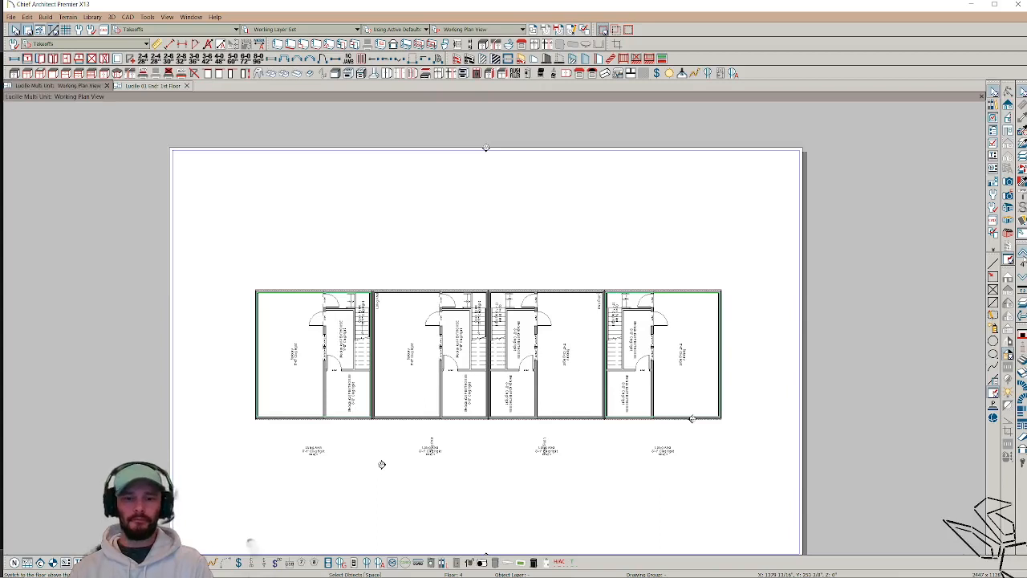
key(Page_Up)
key(Page_Down)
key(Page_Down)
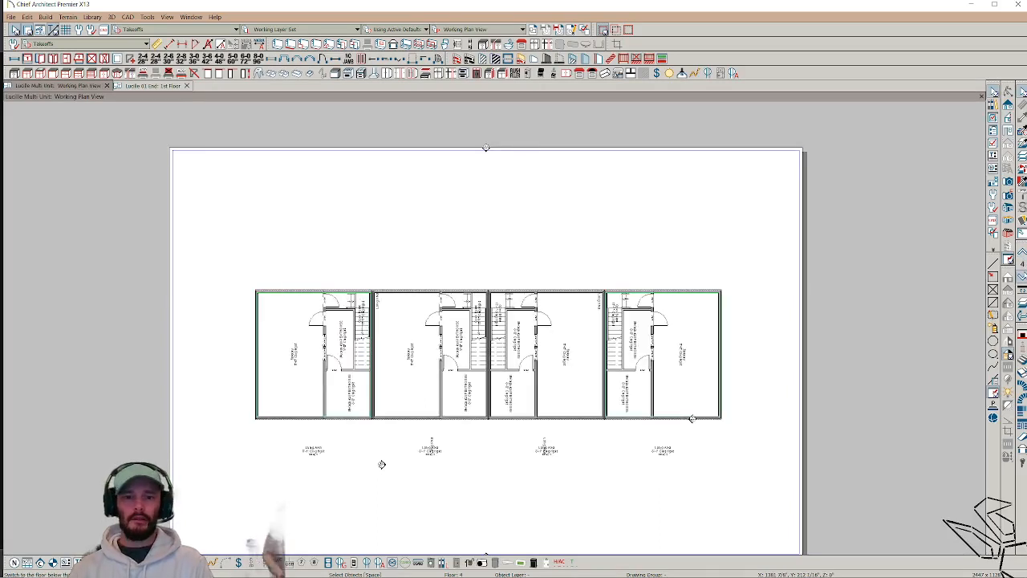
key(Page_Down)
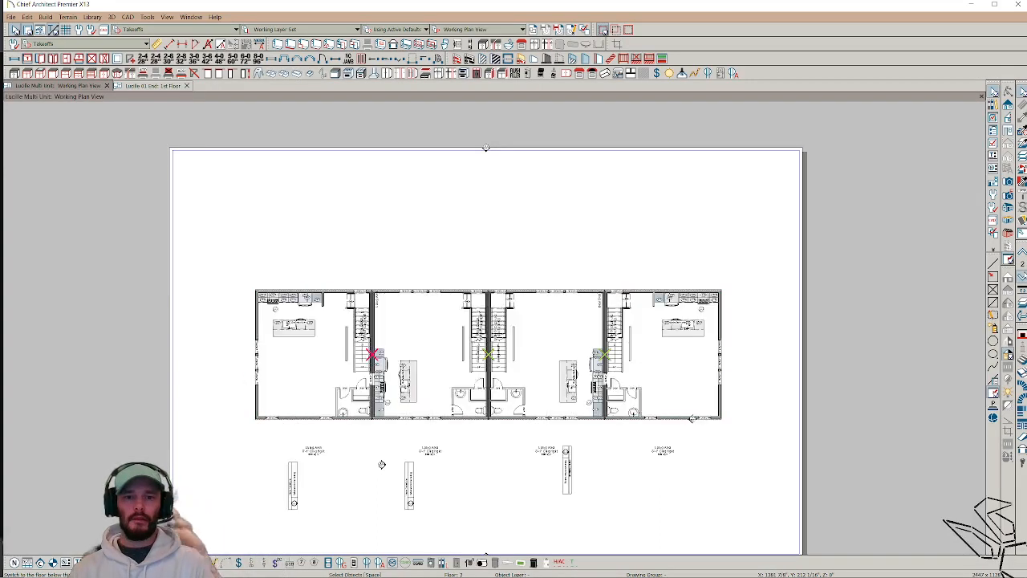
key(Page_Down)
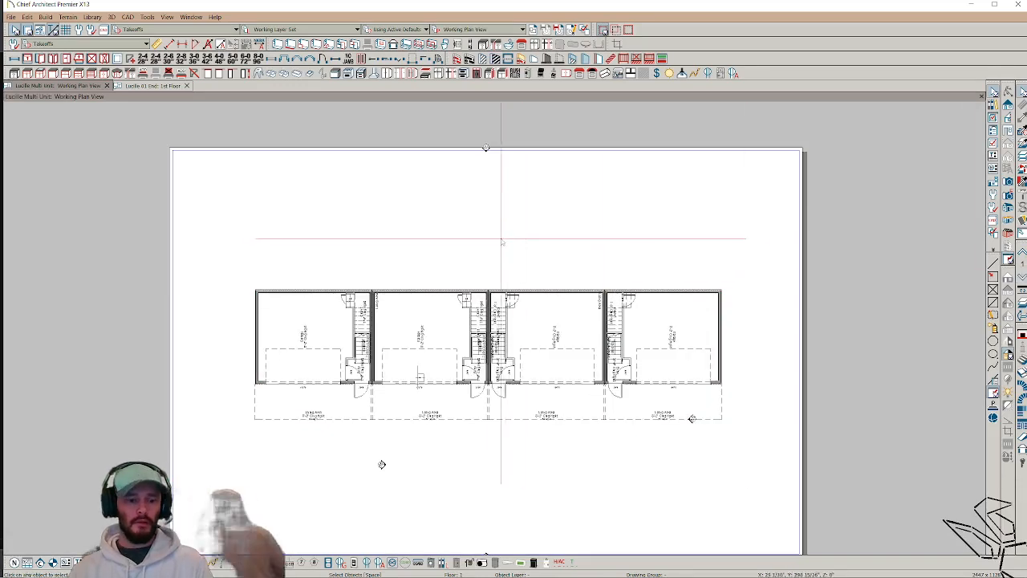
Step: Check the Lucille 01 End plan's 1st Floor defaults again, including the material layers of its floor structure
key(ctrl+Tab)
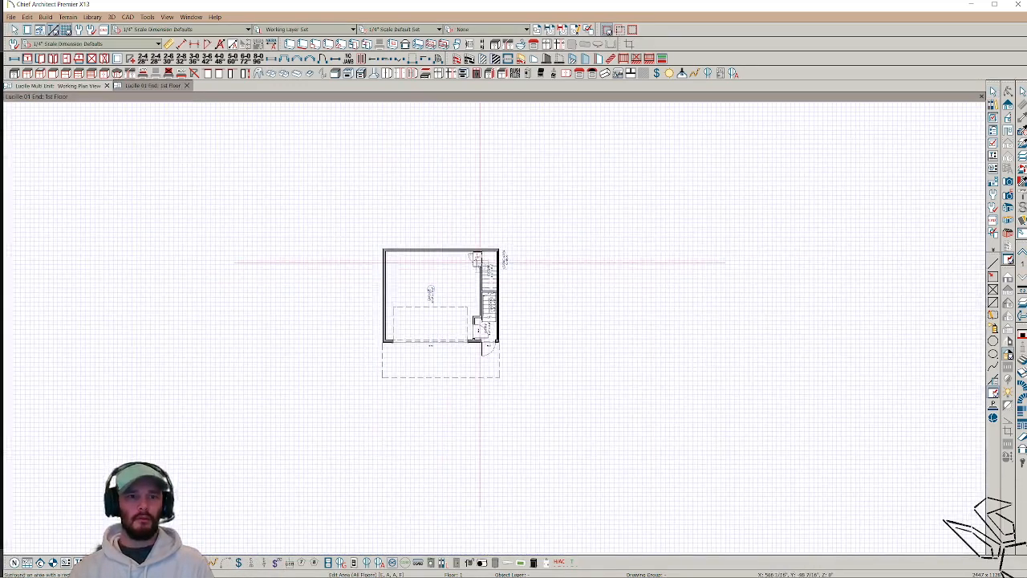
key(d)
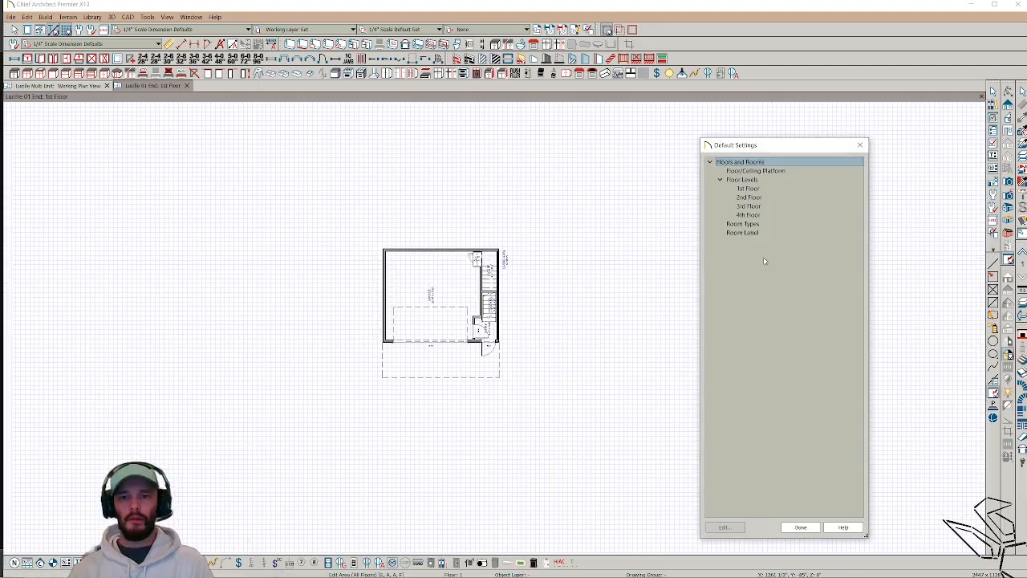
click(748, 190)
double_click(749, 190)
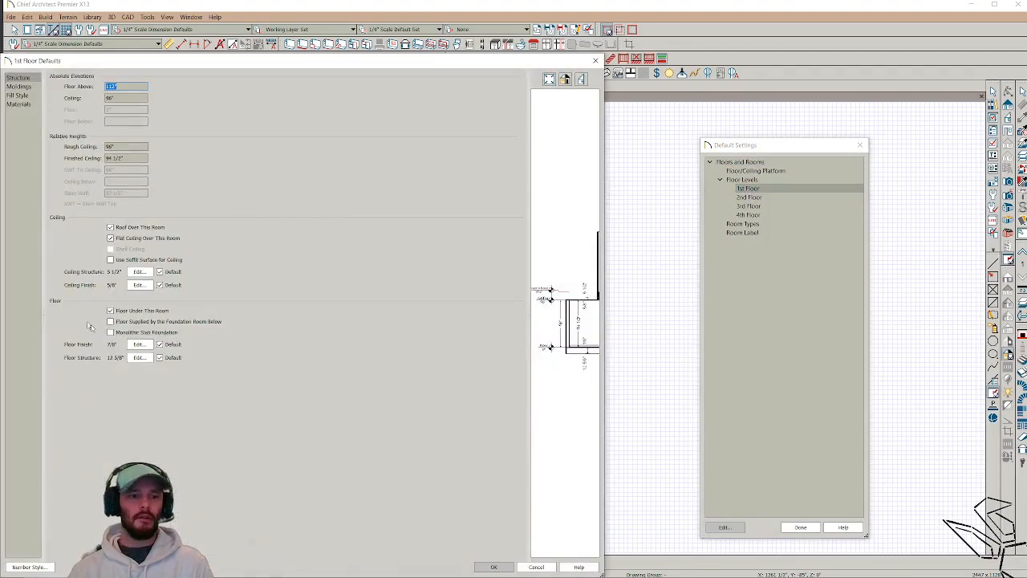
click(140, 357)
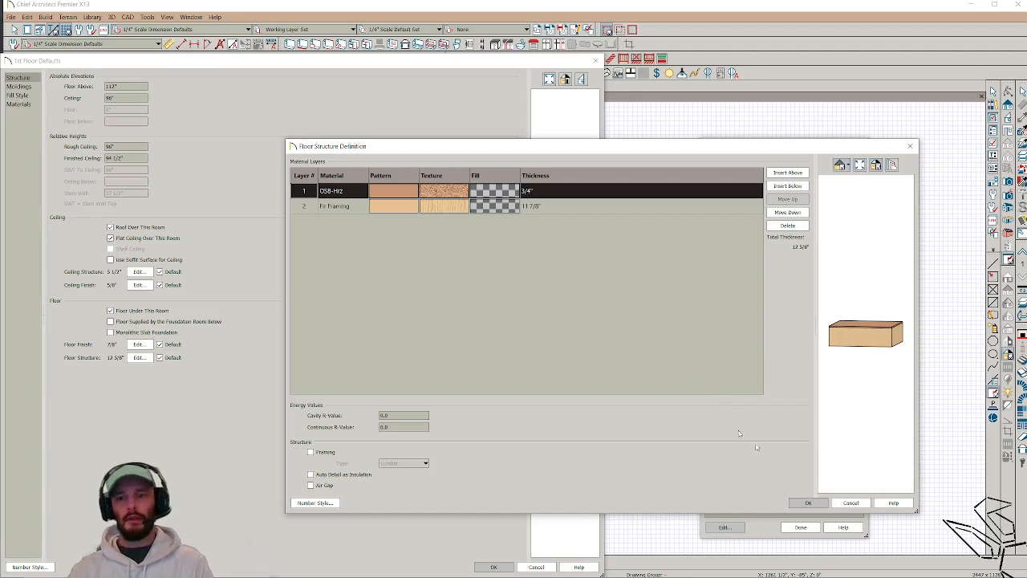
click(808, 503)
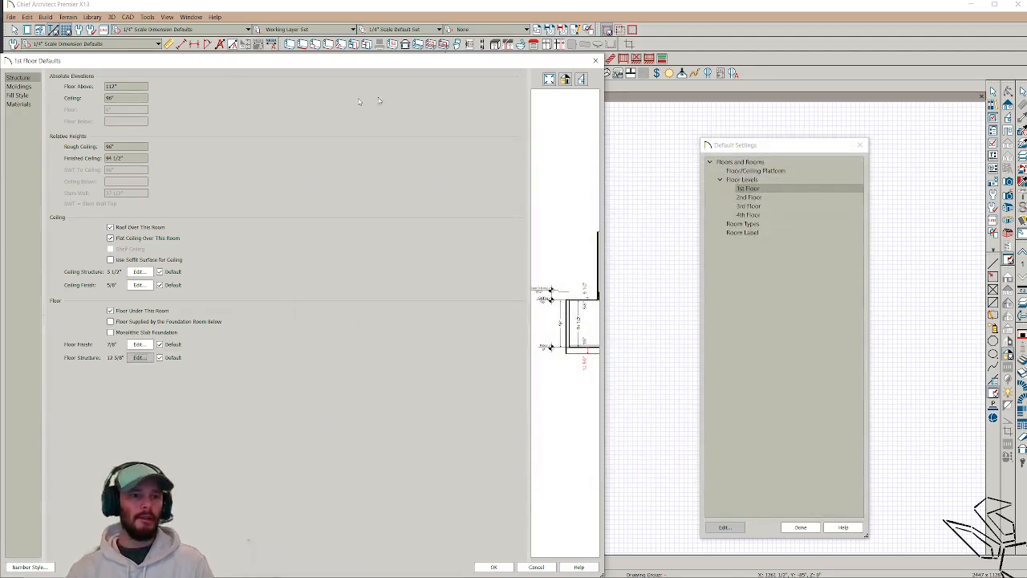
click(595, 60)
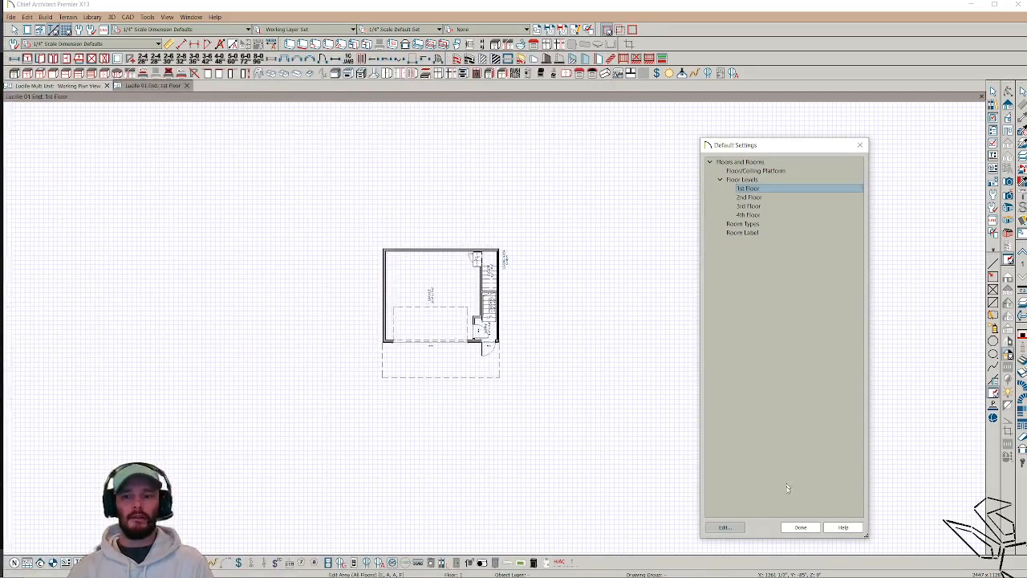
click(800, 527)
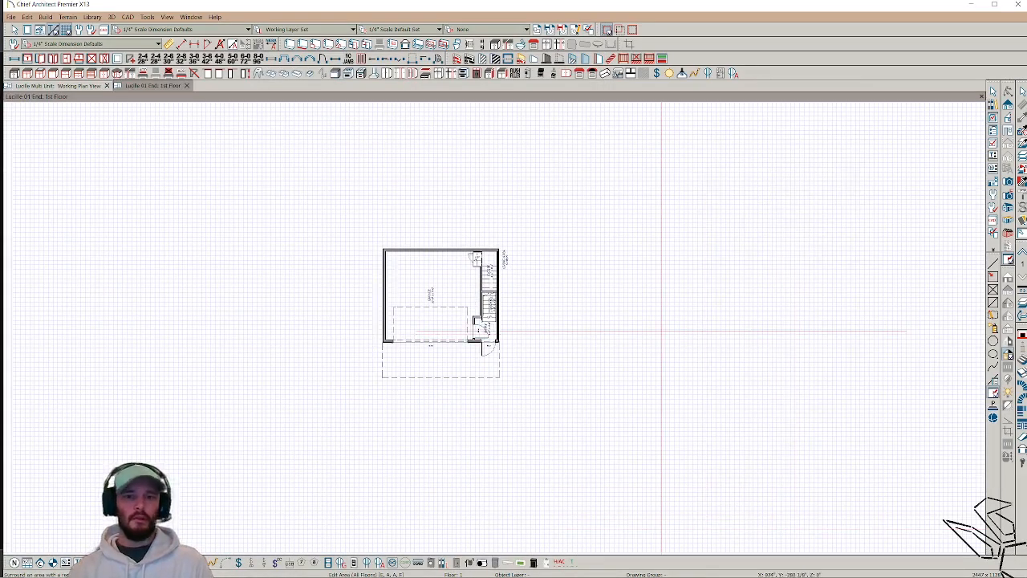
Step: In the Lucille Multi Unit plan's 1st Floor defaults, set the floor structure's Fir Framing layer to 11 7/8" thick
key(ctrl+Tab)
click(1007, 259)
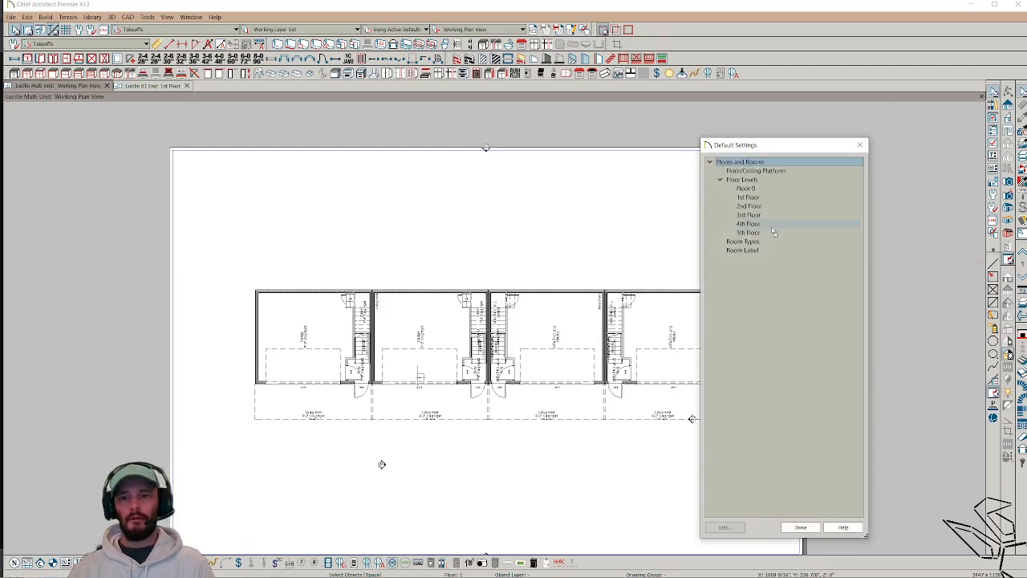
click(747, 198)
double_click(746, 198)
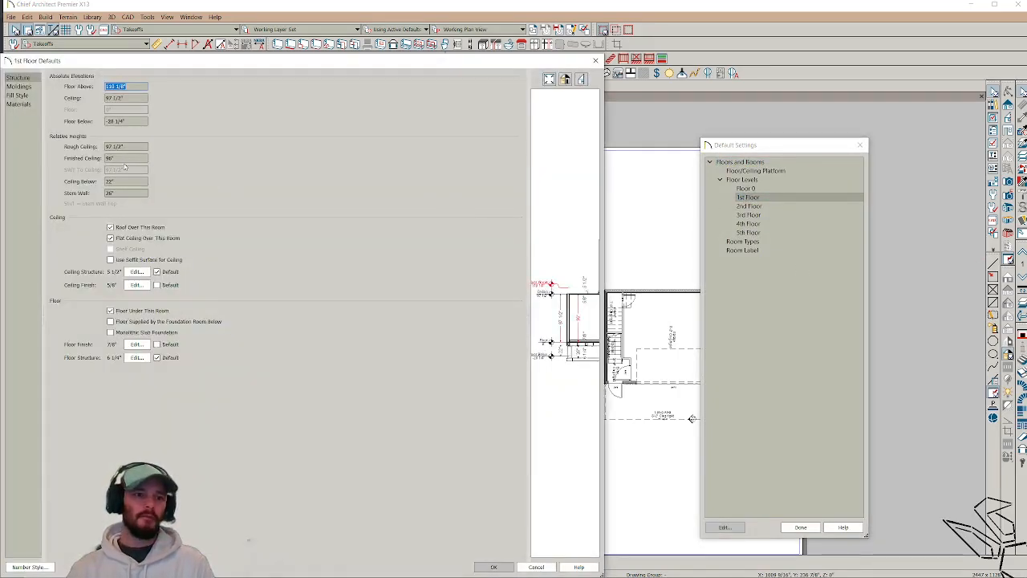
click(140, 357)
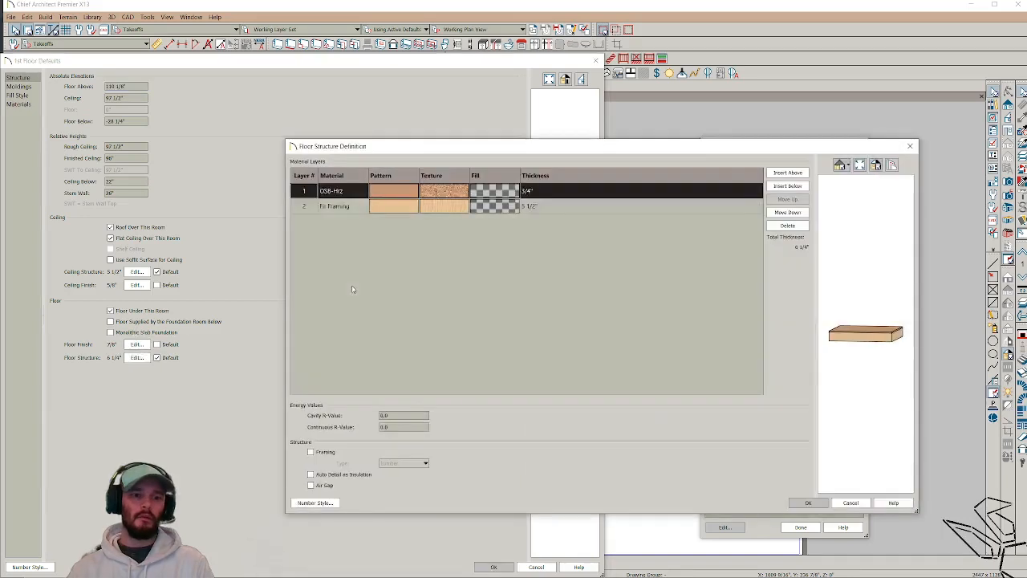
click(528, 206)
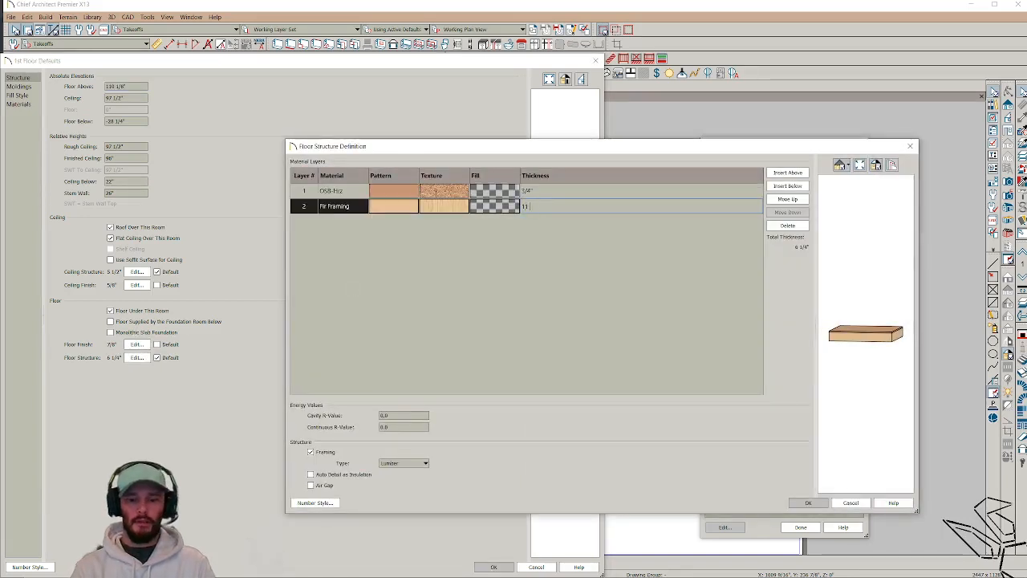
text(11 7/8)
key(Tab)
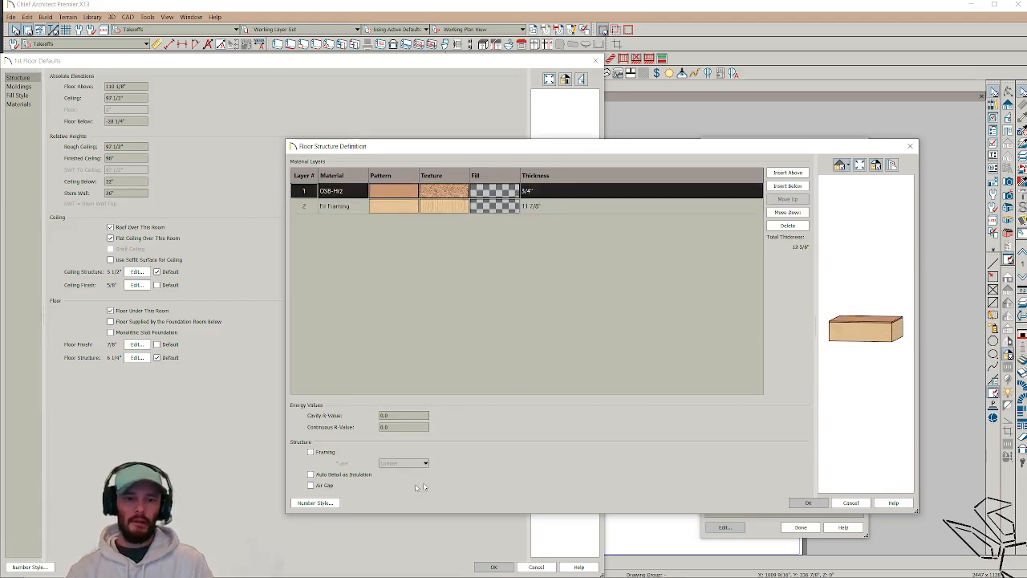
Step: Make the 1st Floor structure's Fir Framing layer I-Joist framing and accept the floor defaults
click(484, 210)
click(404, 464)
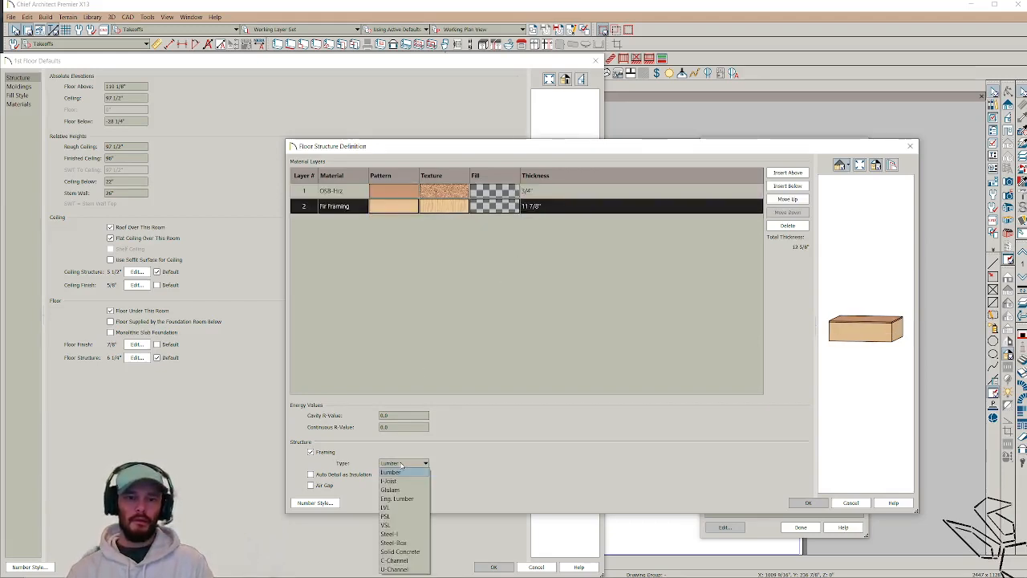
click(398, 484)
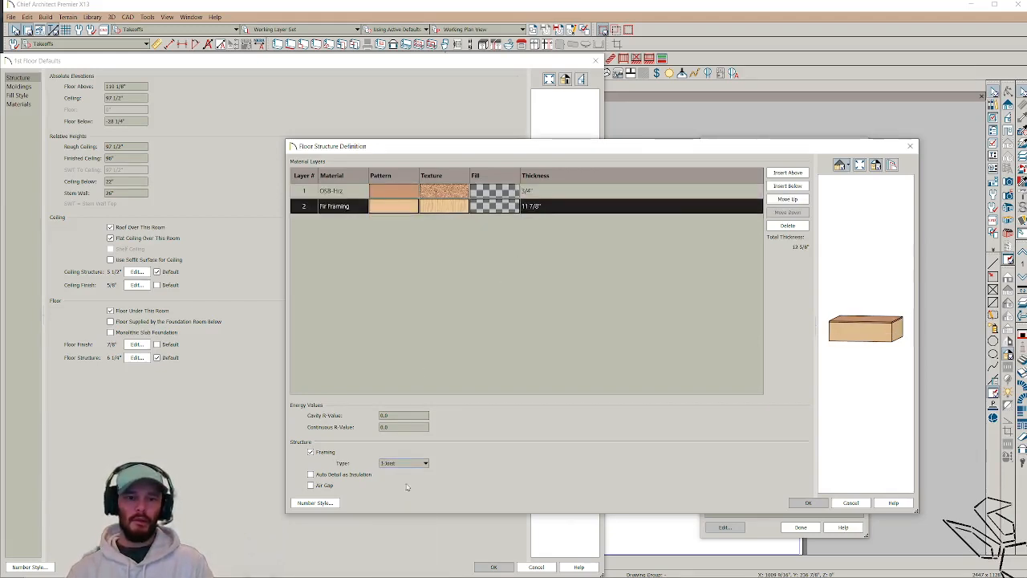
click(808, 503)
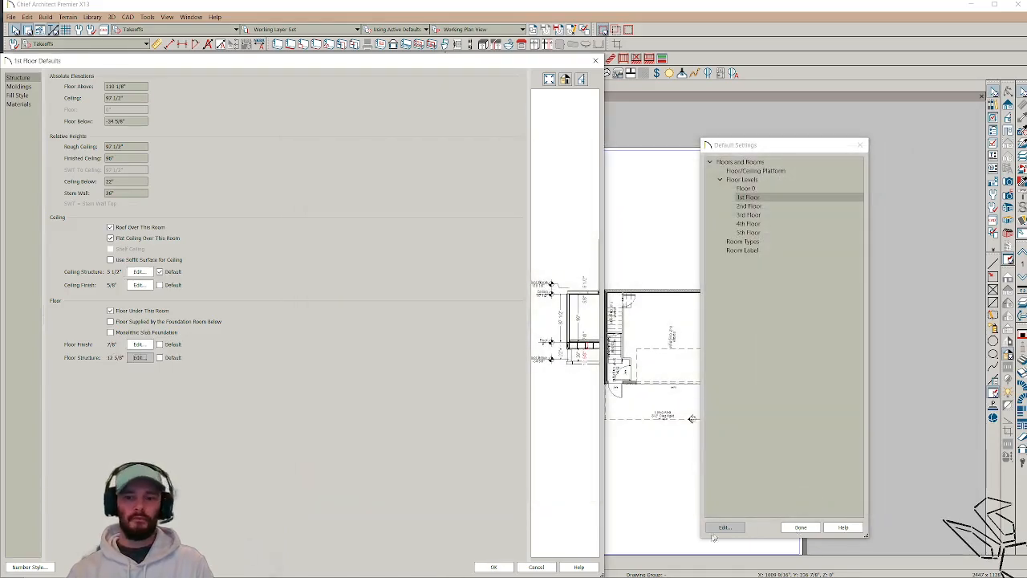
click(493, 567)
click(800, 528)
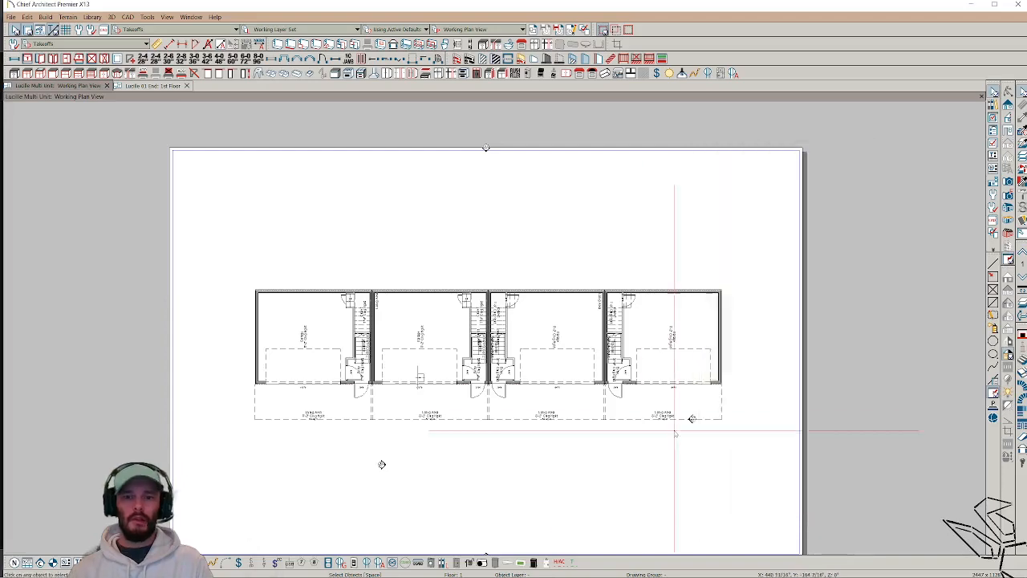
Step: Check the 1st Floor default heights of the Lucille 01 End plan without changing them
key(ctrl+Tab)
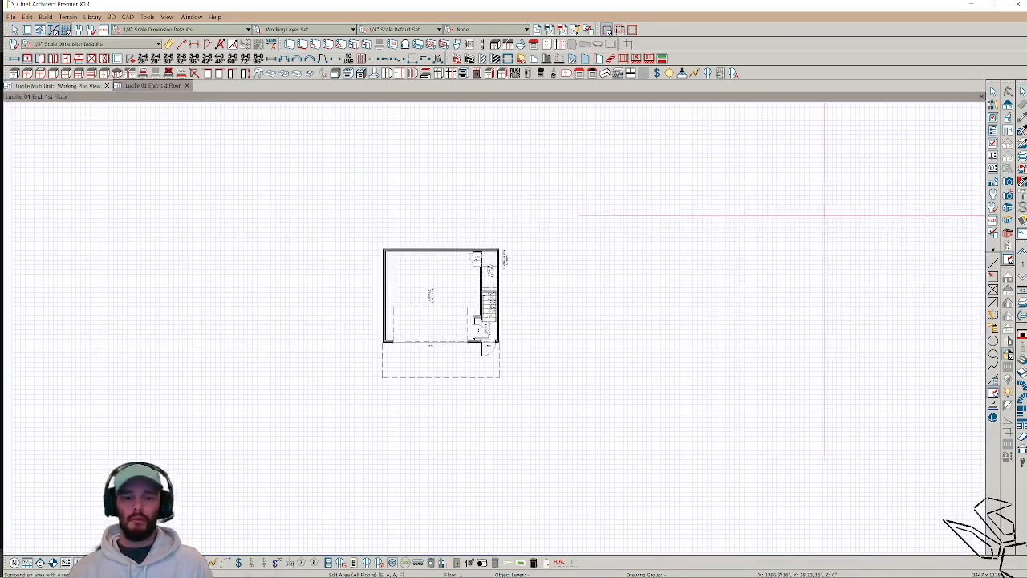
key(f)
click(747, 188)
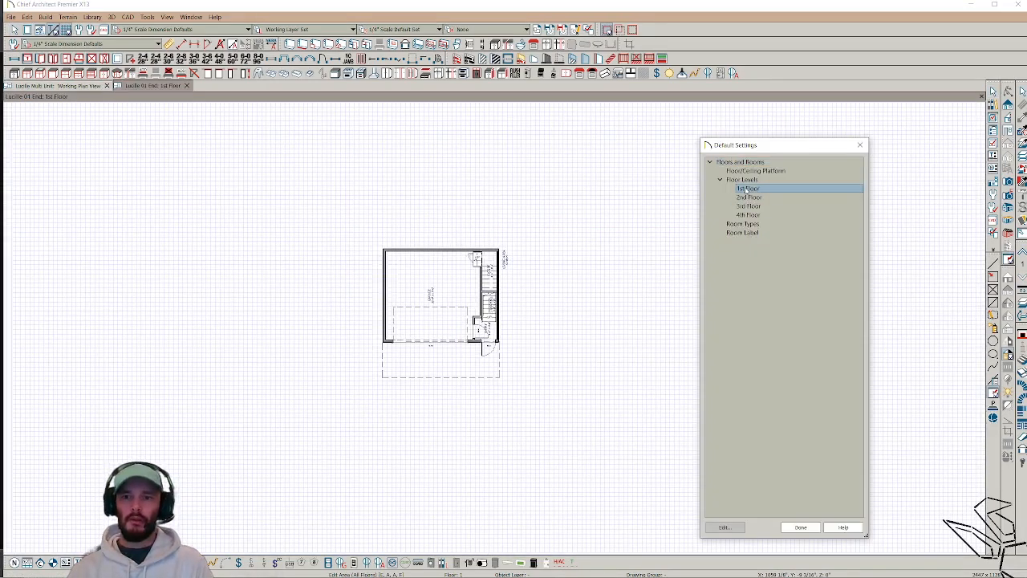
double_click(747, 189)
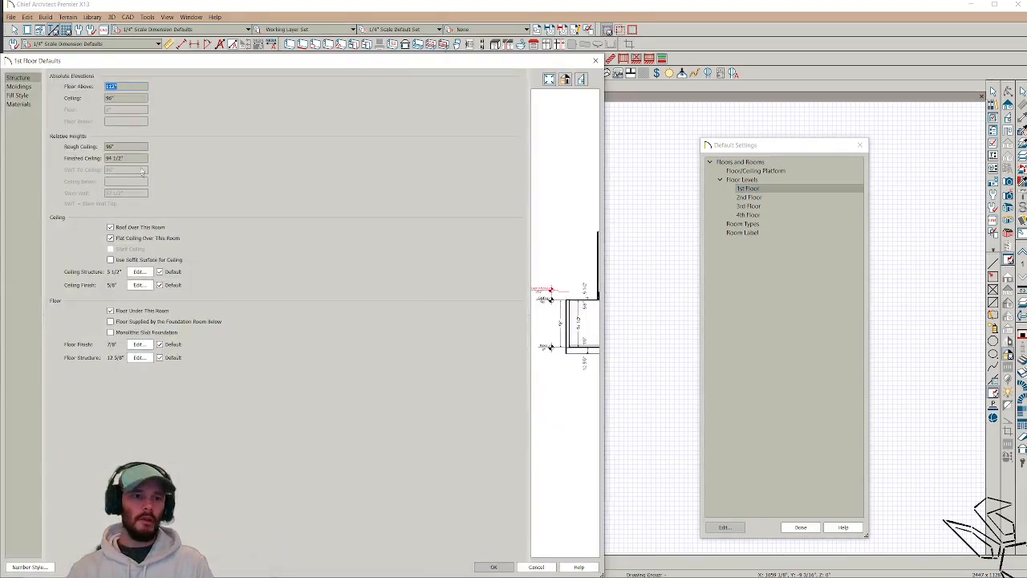
key(Tab)
key(Tab)
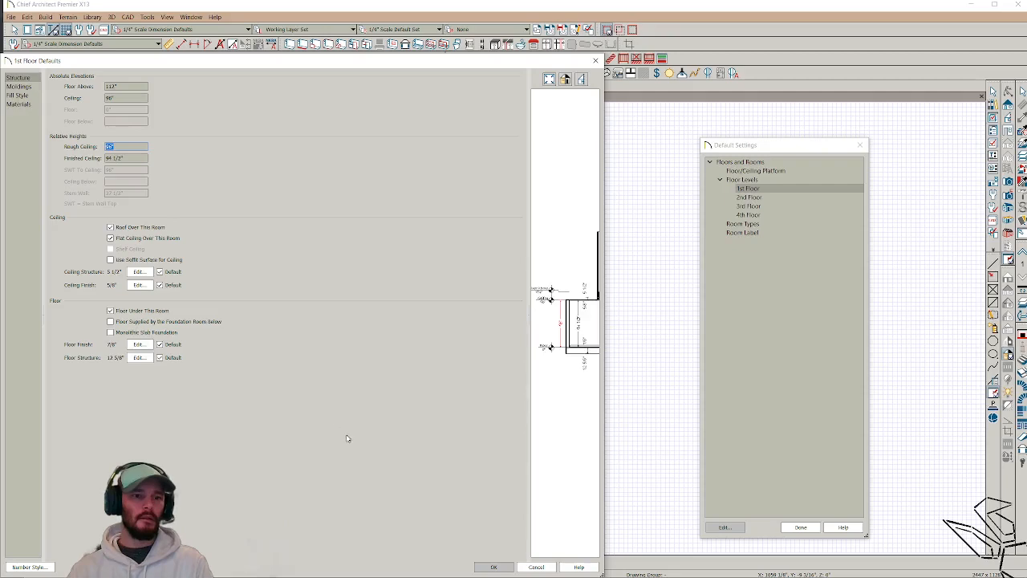
click(542, 567)
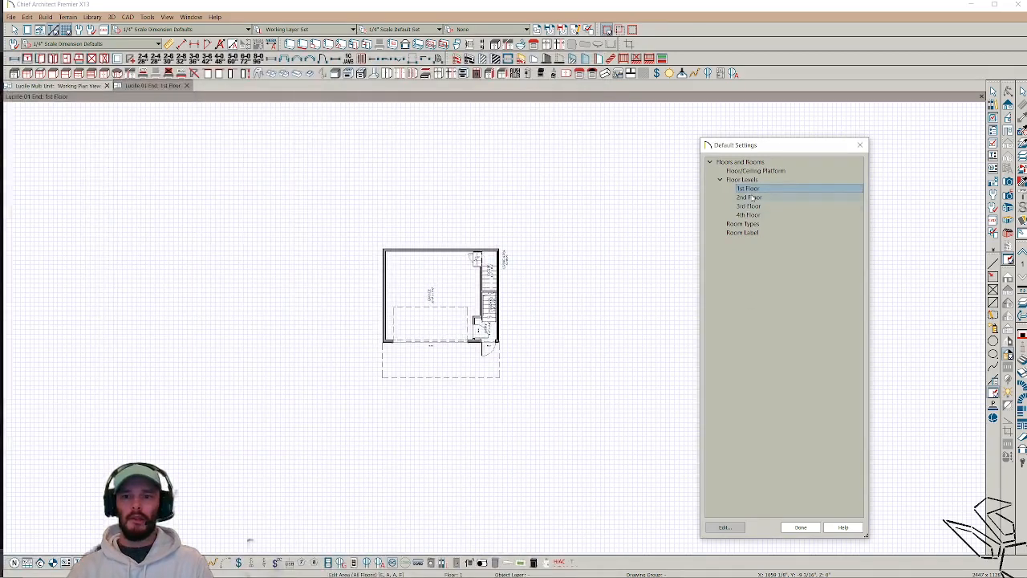
Step: Check the Lucille 01 End plan's 2nd Floor defaults, including the thickness and framing type of its floor structure layers
double_click(749, 197)
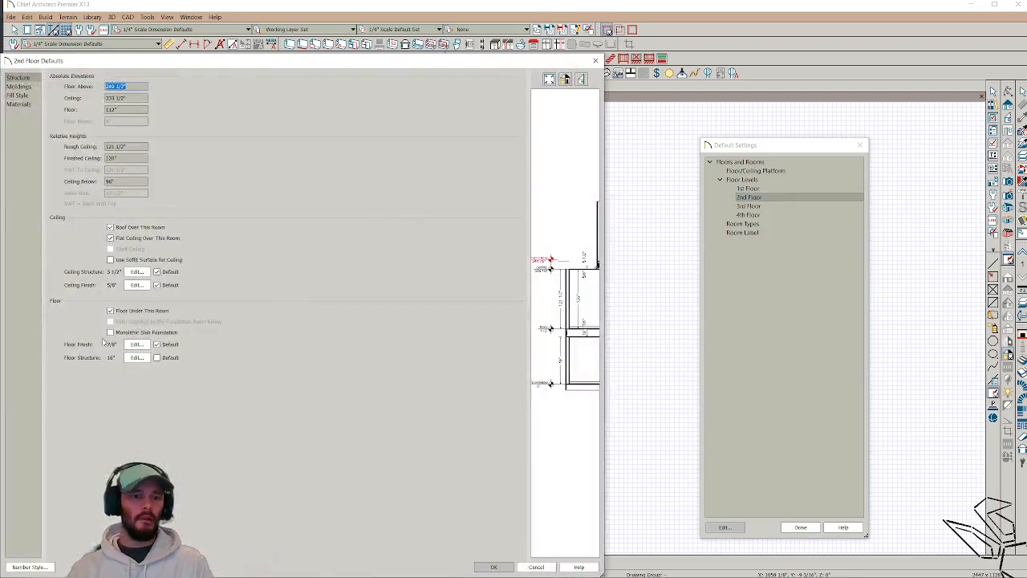
click(136, 357)
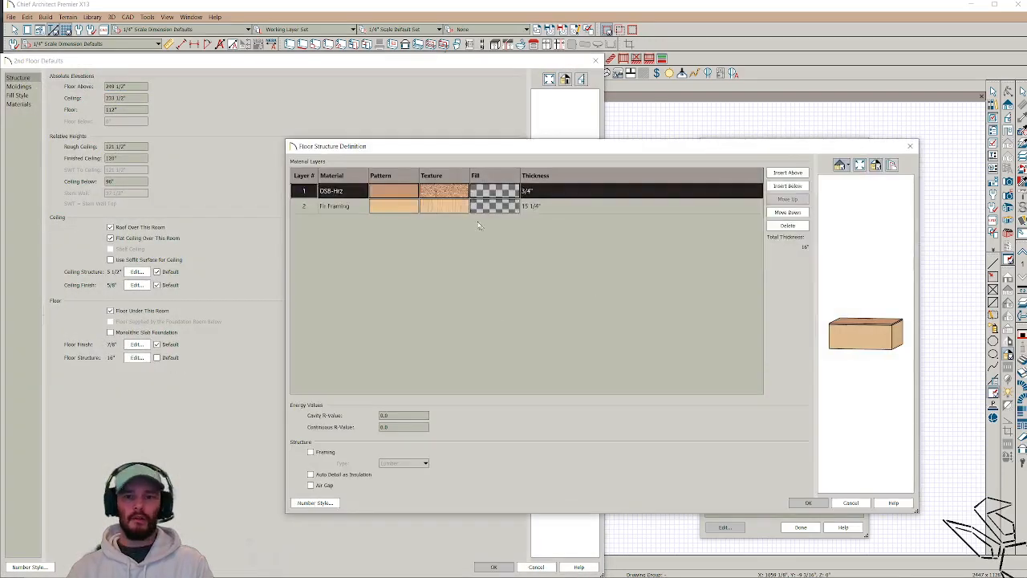
click(479, 207)
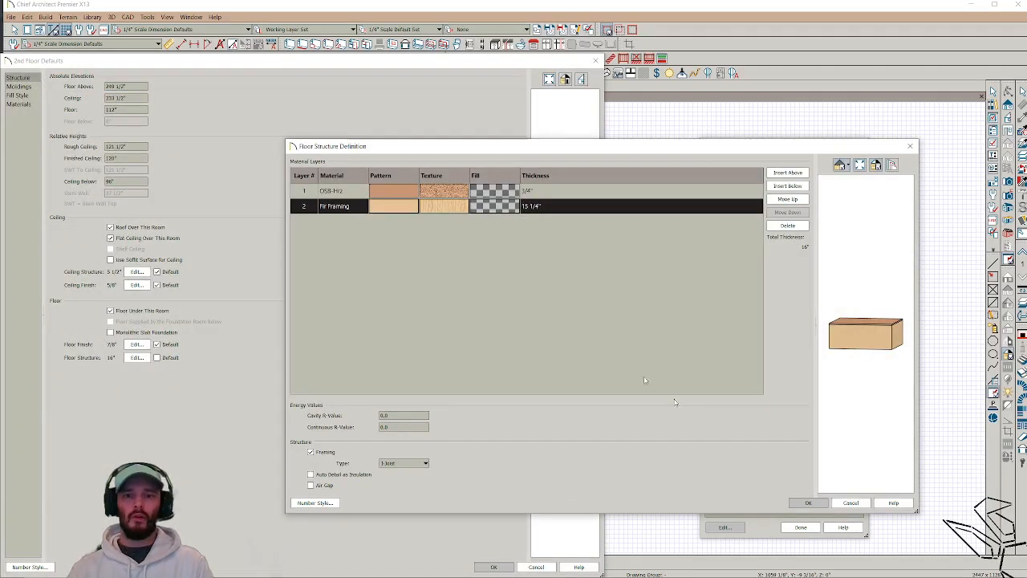
click(849, 502)
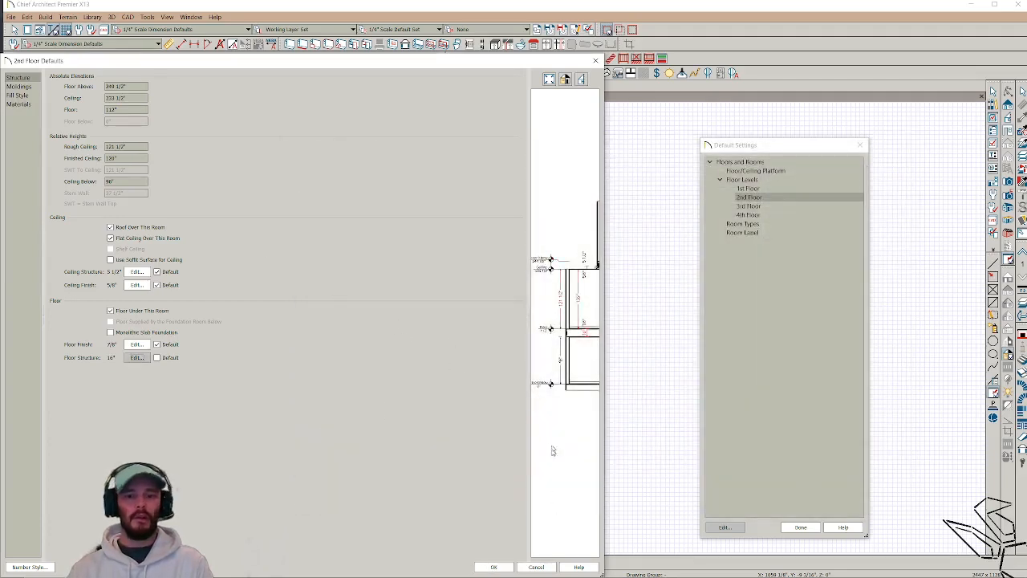
click(537, 567)
click(798, 527)
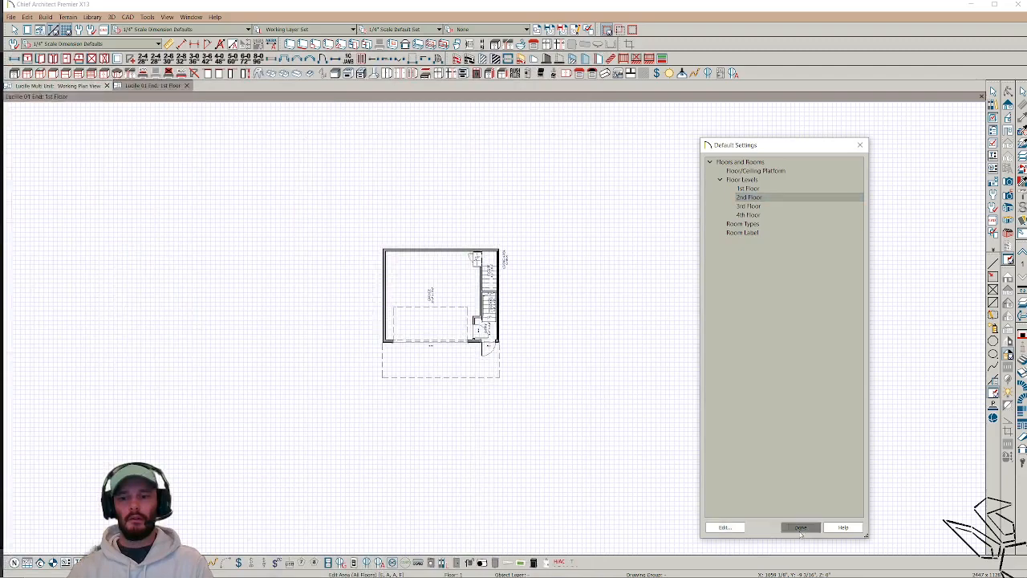
Step: In the Lucille Multi Unit plan's 2nd Floor defaults, set the rough ceiling height to 121.5"
key(ctrl+Tab)
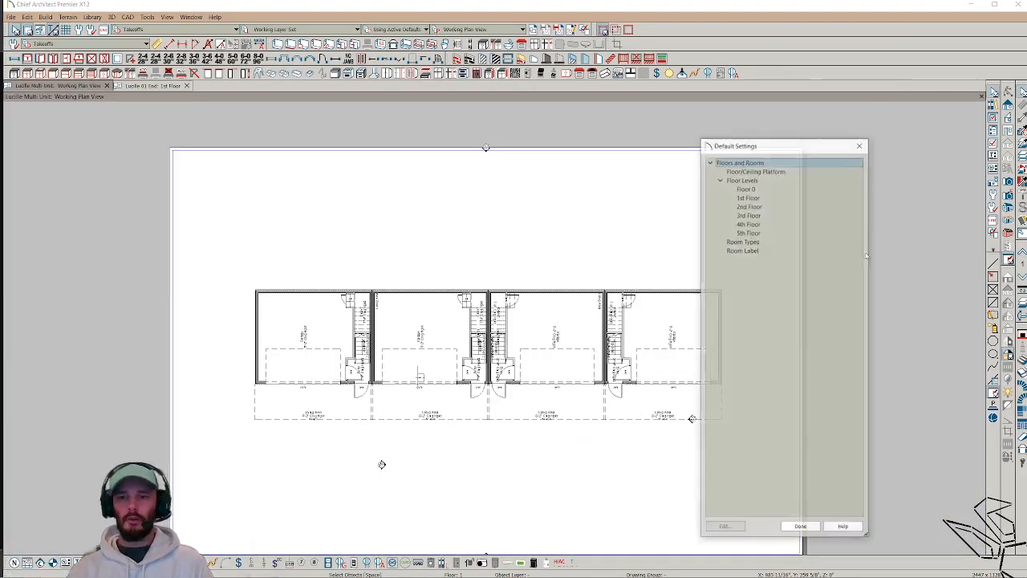
click(760, 208)
double_click(760, 208)
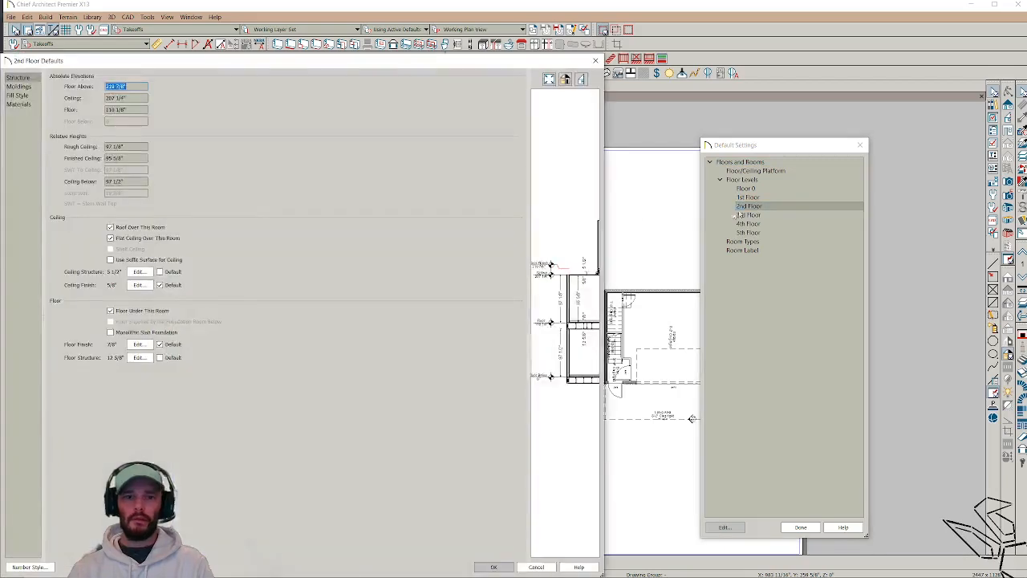
drag(136, 149, 109, 147)
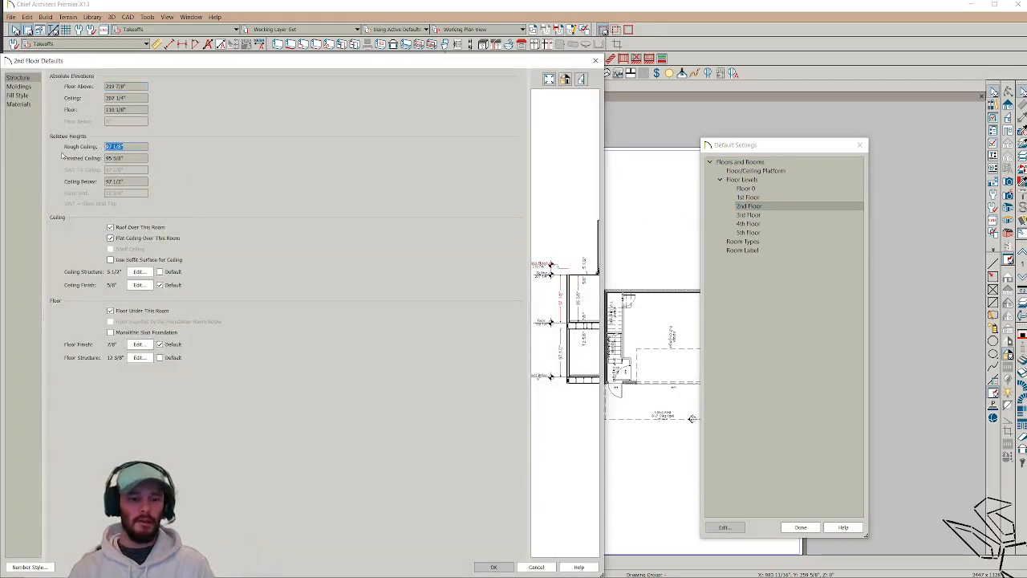
text(0.5)
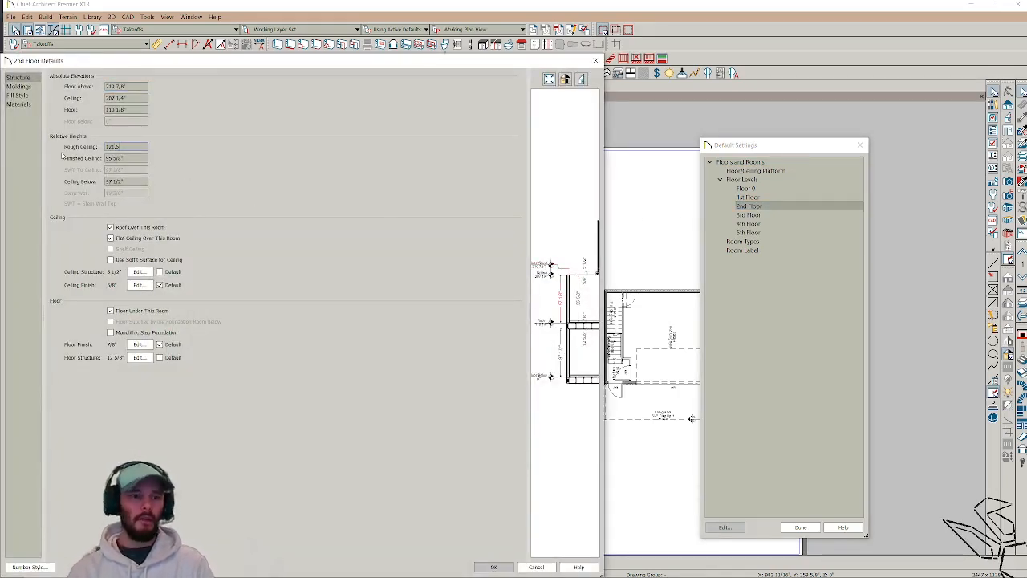
key(Tab)
Step: Set the 2nd Floor structure's Fir Framing layer to 15 1/8" thick with I-Joist framing, and accept the defaults
click(149, 360)
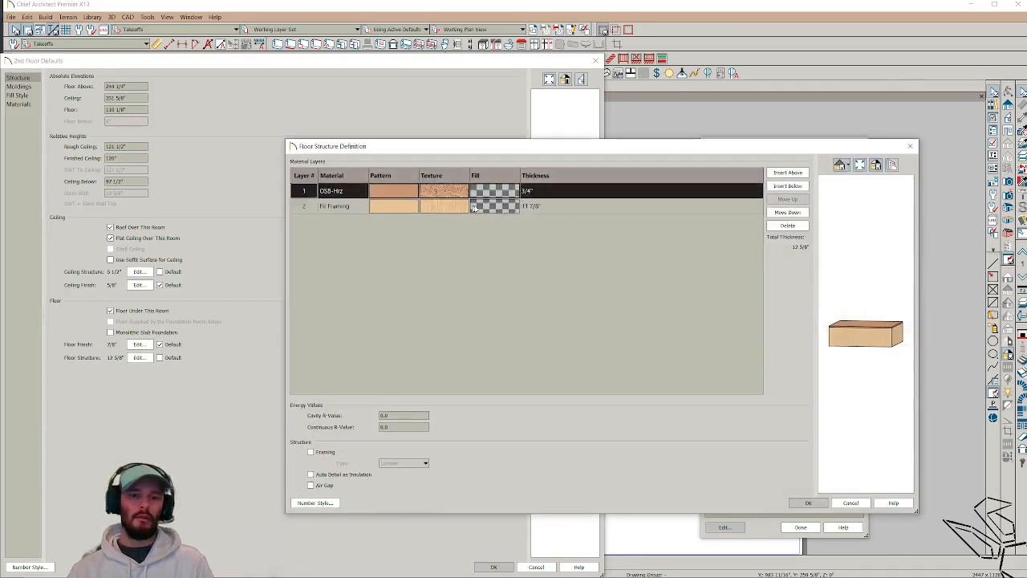
click(539, 207)
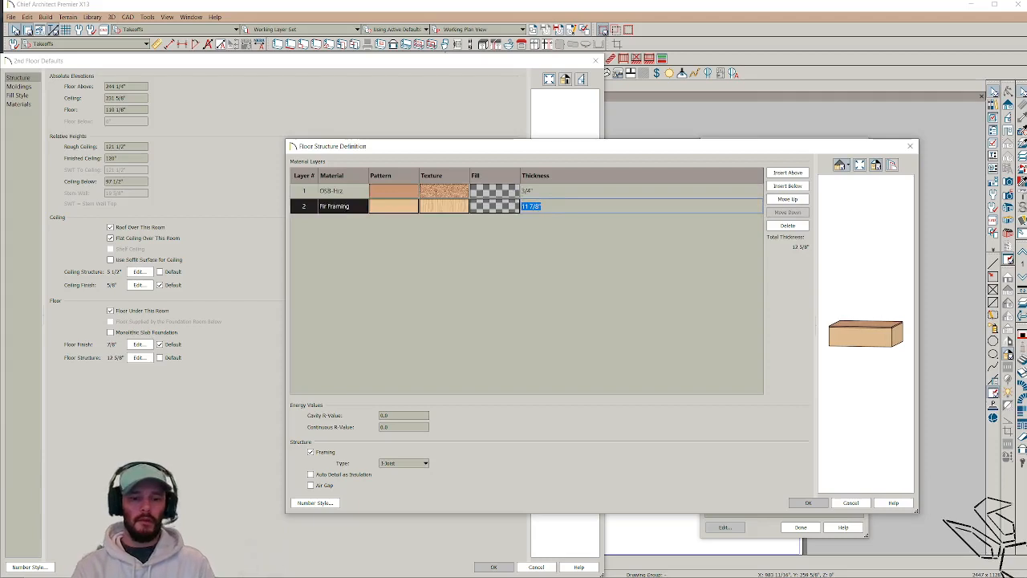
text(15 1/)
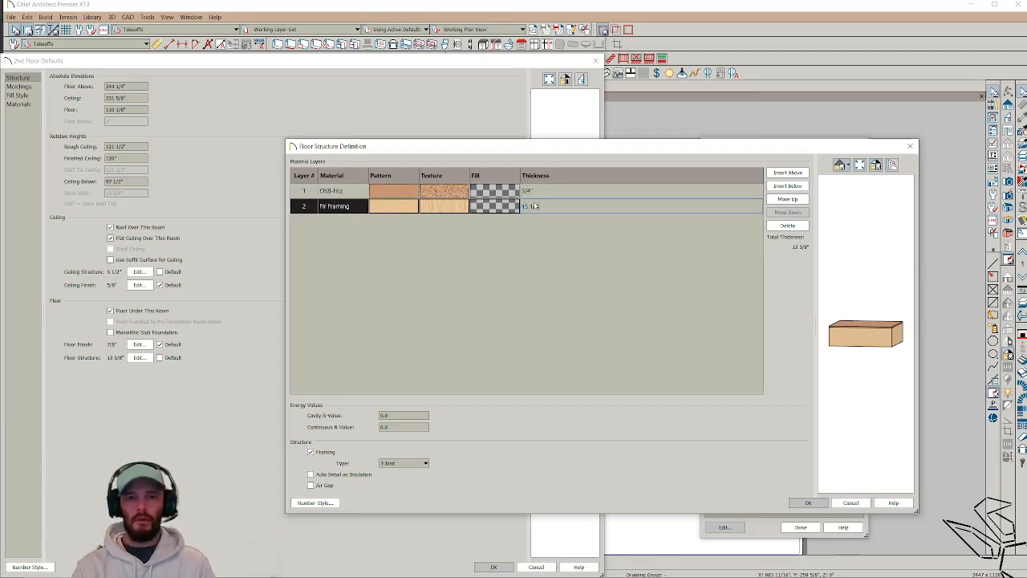
key(Tab)
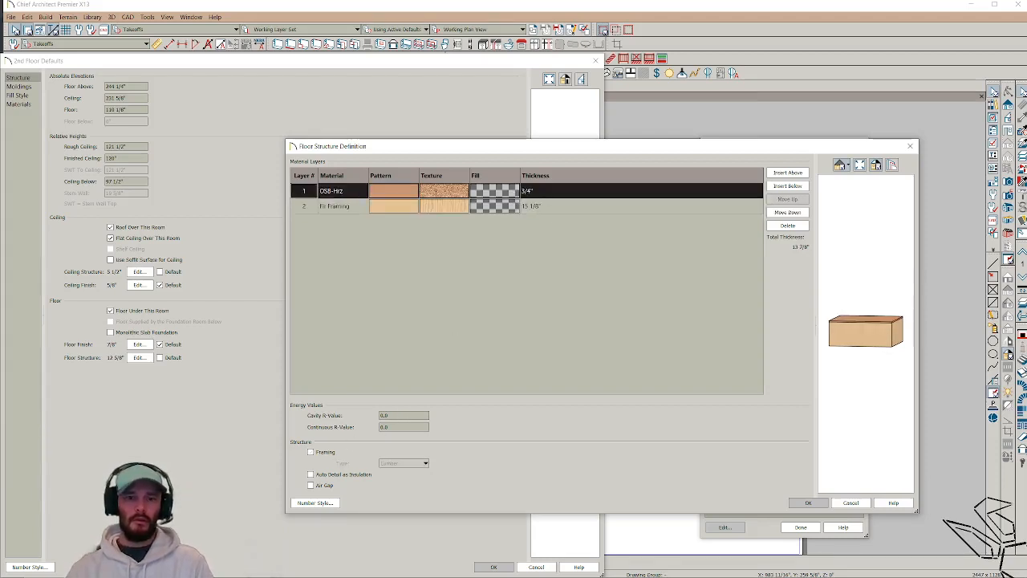
click(407, 206)
click(405, 462)
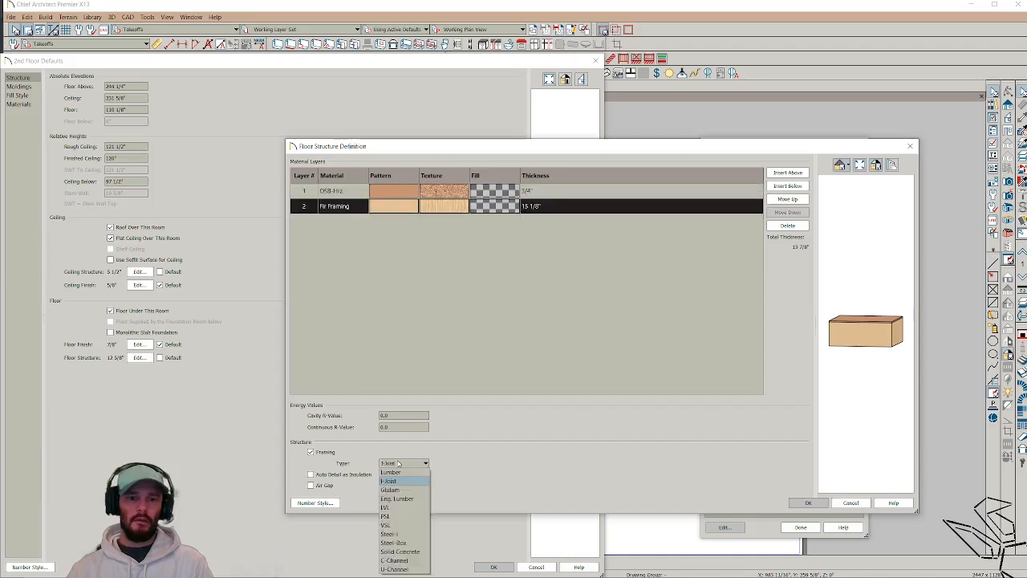
click(401, 482)
click(806, 503)
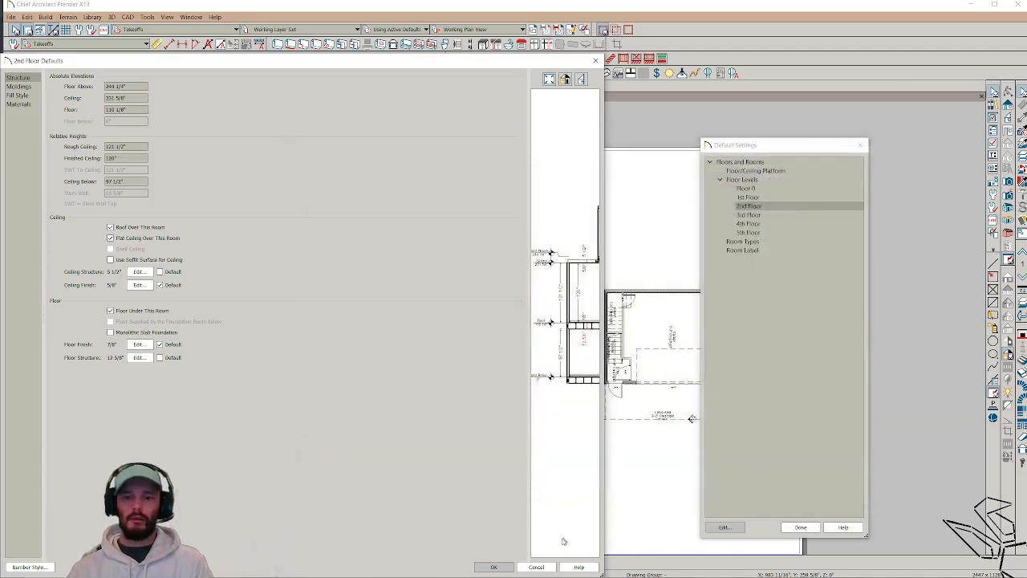
click(502, 566)
Step: Set the Lucille Multi Unit plan's 1st Floor rough ceiling height to 96", then return to the Lucille 01 End plan
click(748, 198)
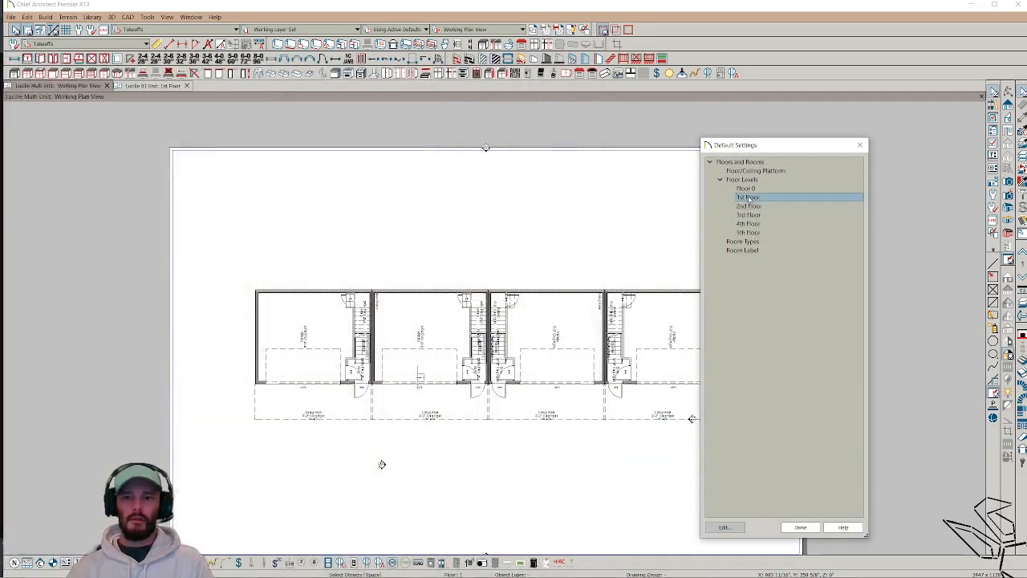
double_click(748, 198)
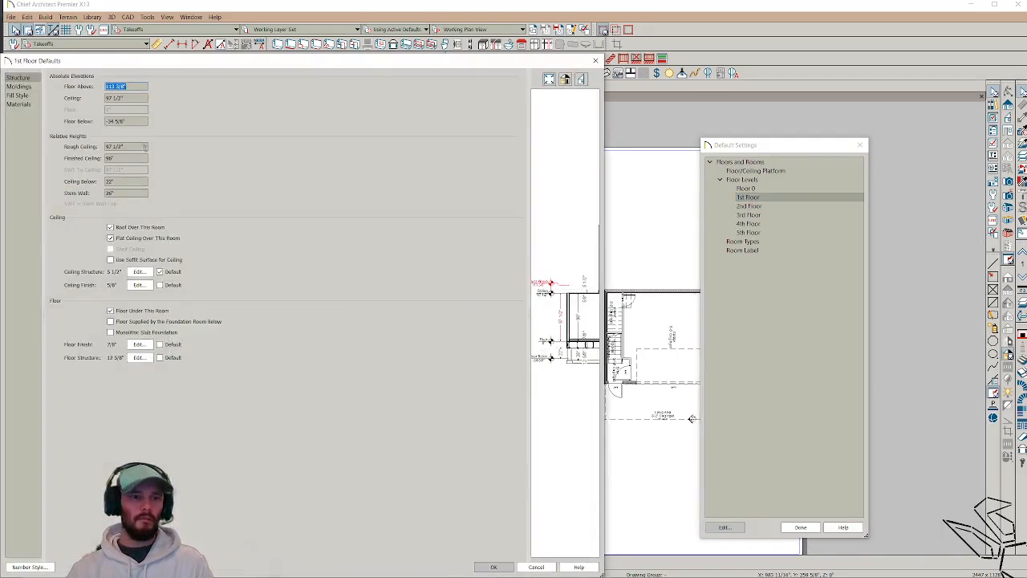
click(117, 146)
text(96)
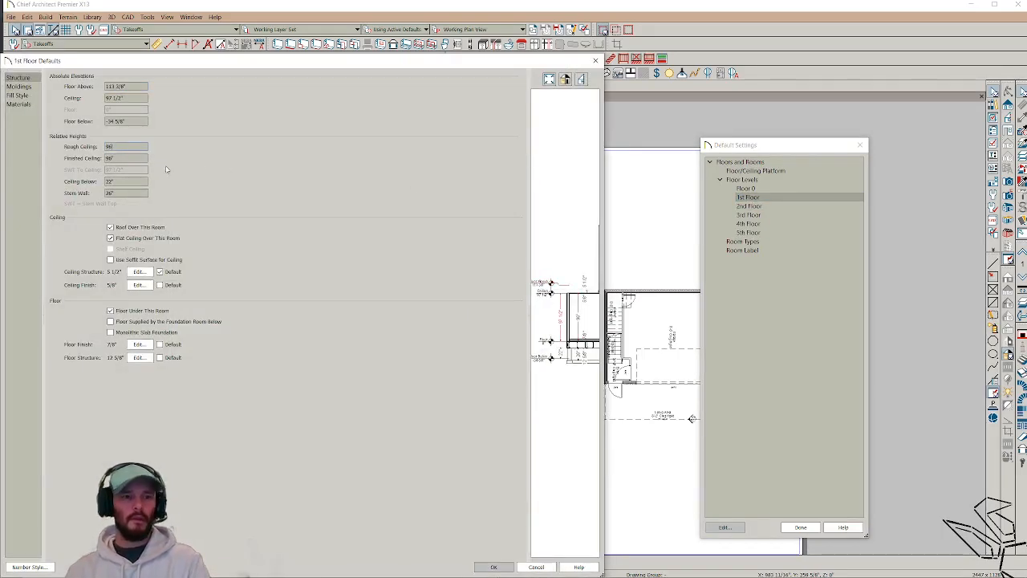
key(Tab)
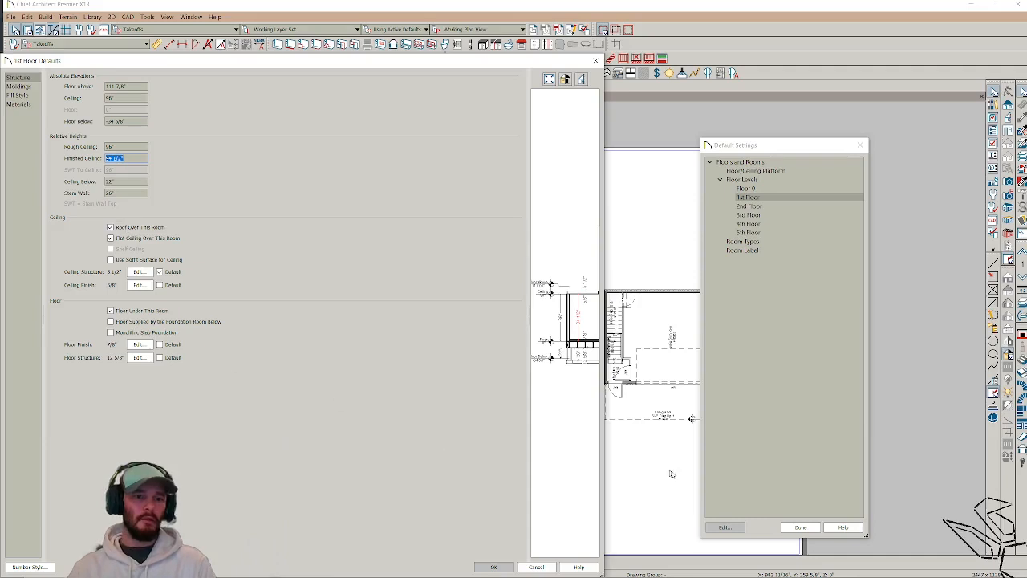
click(493, 566)
key(Return)
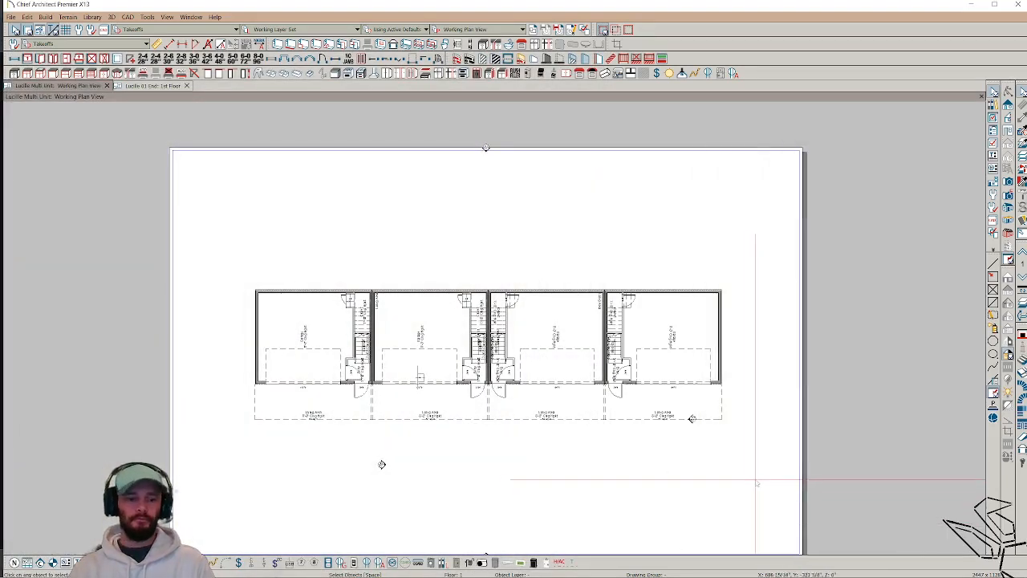
key(ctrl+Tab)
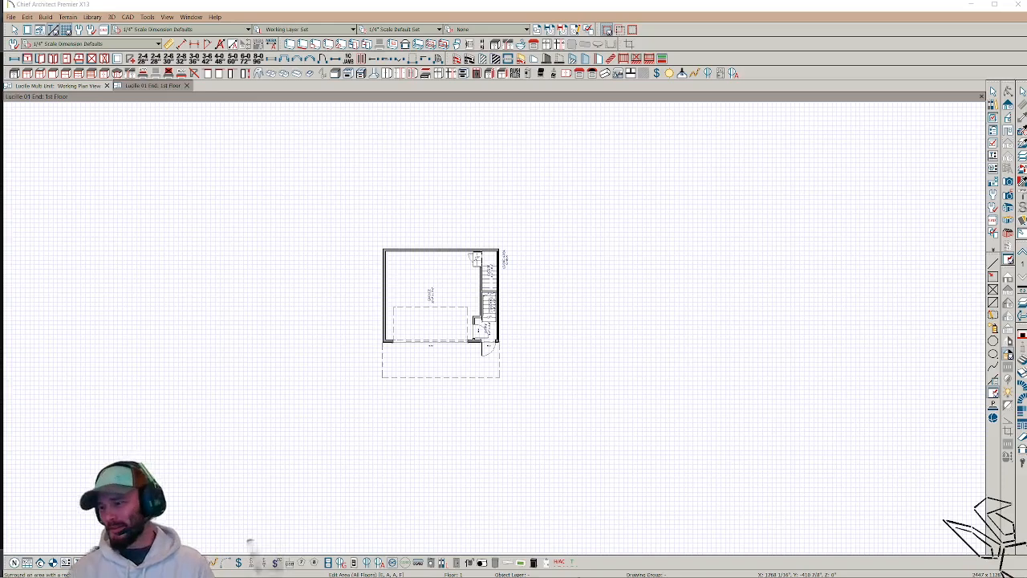
Step: Check the Lucille 01 End plan's 3rd Floor defaults, including the rough ceiling height and the thickness of its floor structure layers
key(Caps_Lock)
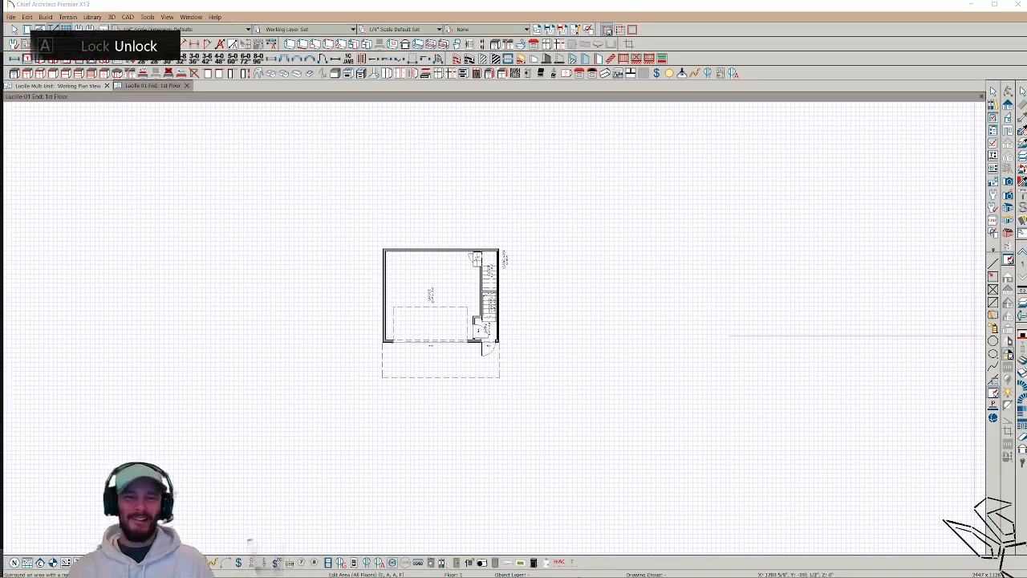
scroll(601, 246, up, 2)
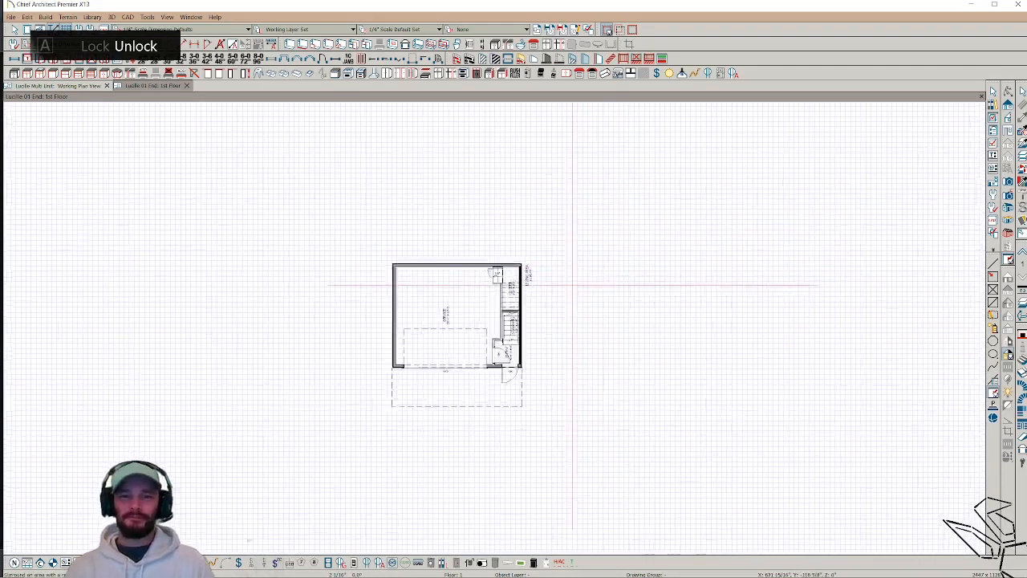
scroll(572, 284, up, 5)
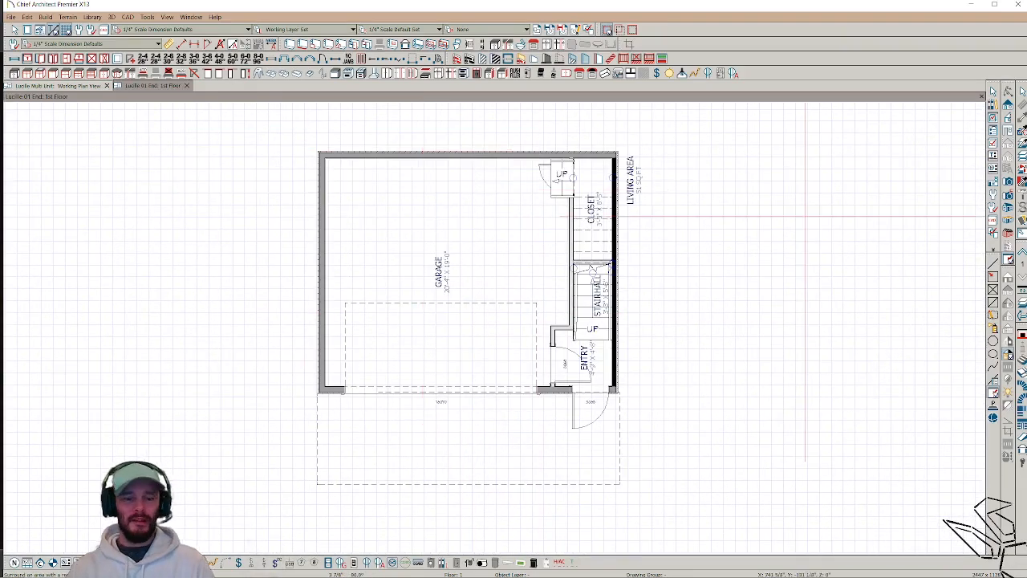
double_click(808, 216)
click(759, 206)
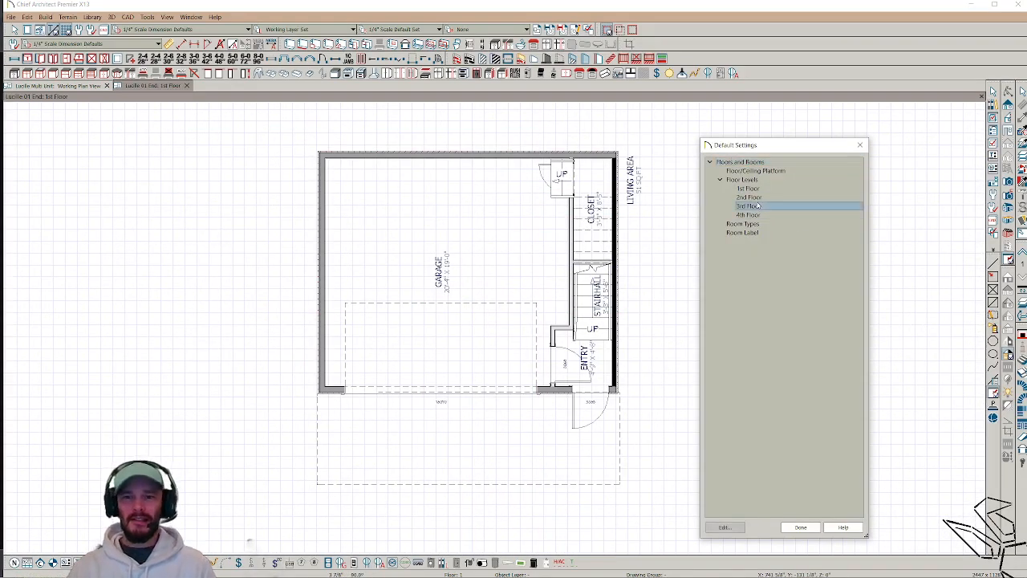
double_click(757, 207)
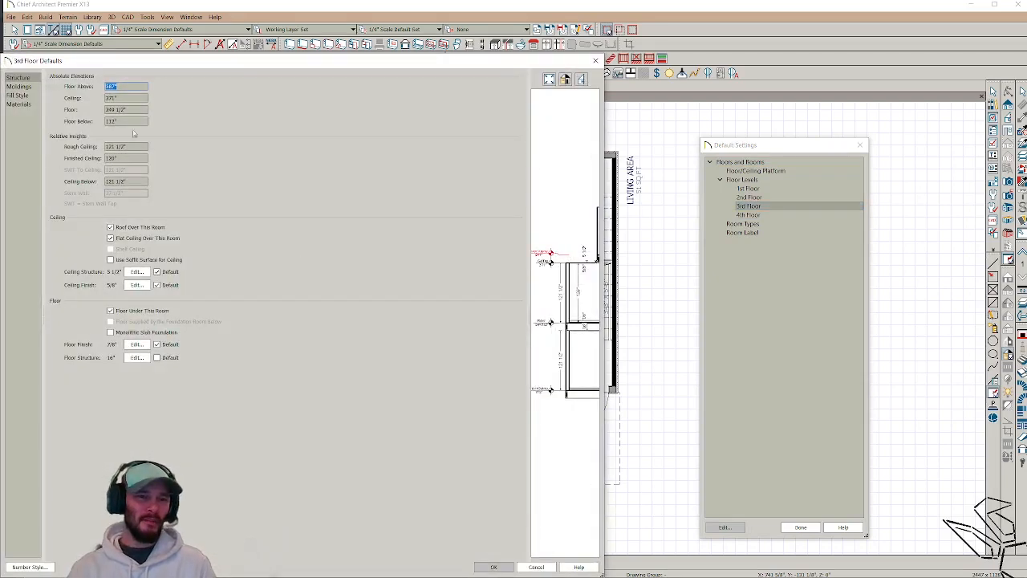
drag(129, 146, 5, 162)
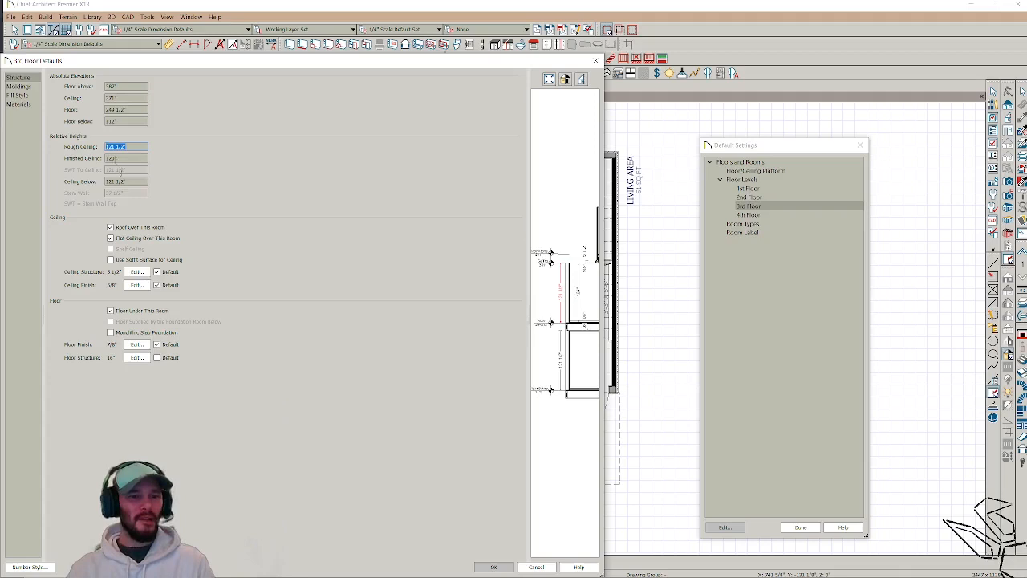
click(136, 357)
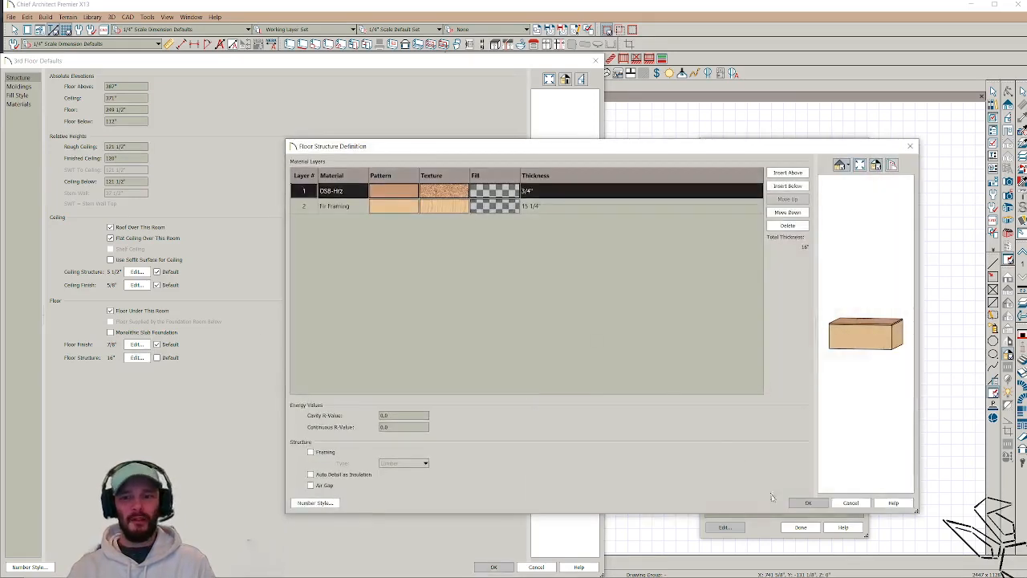
click(849, 503)
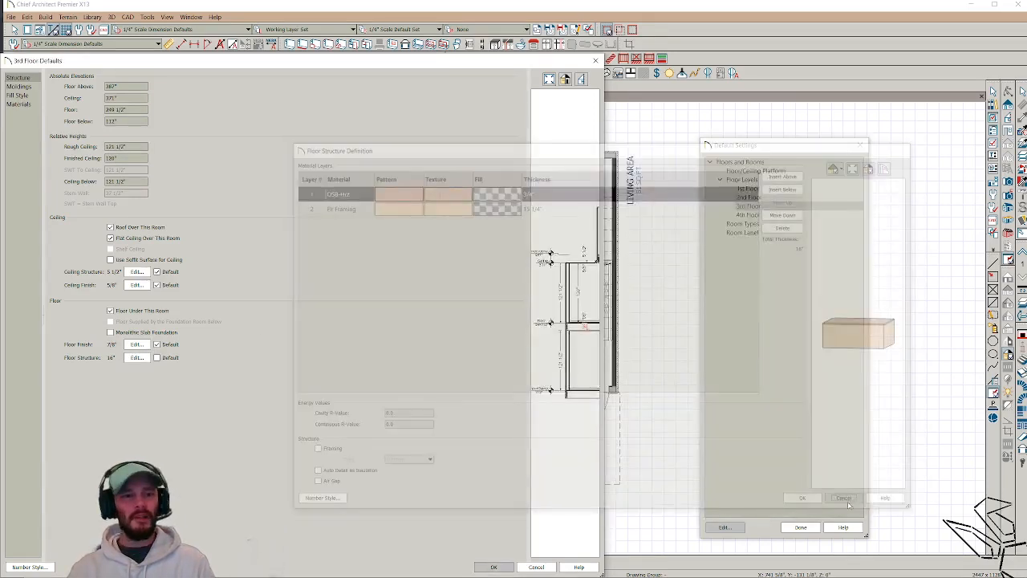
click(536, 566)
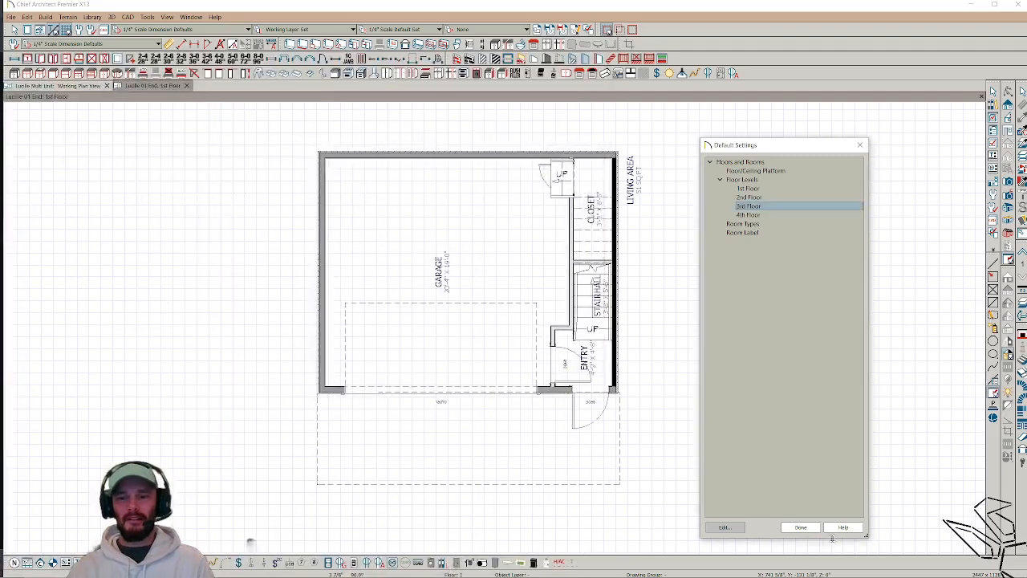
click(800, 527)
Step: In the Lucille Multi Unit plan's 2nd Floor defaults, set the floor structure's Fir Framing layer to 15 1/4" thick and accept the defaults
key(ctrl+Tab)
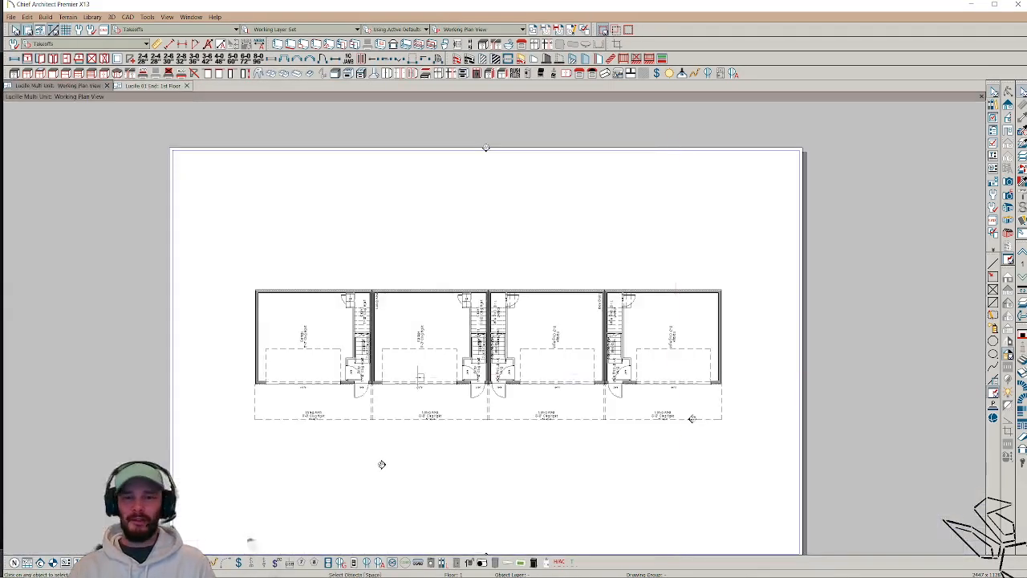
key(ctrl+d)
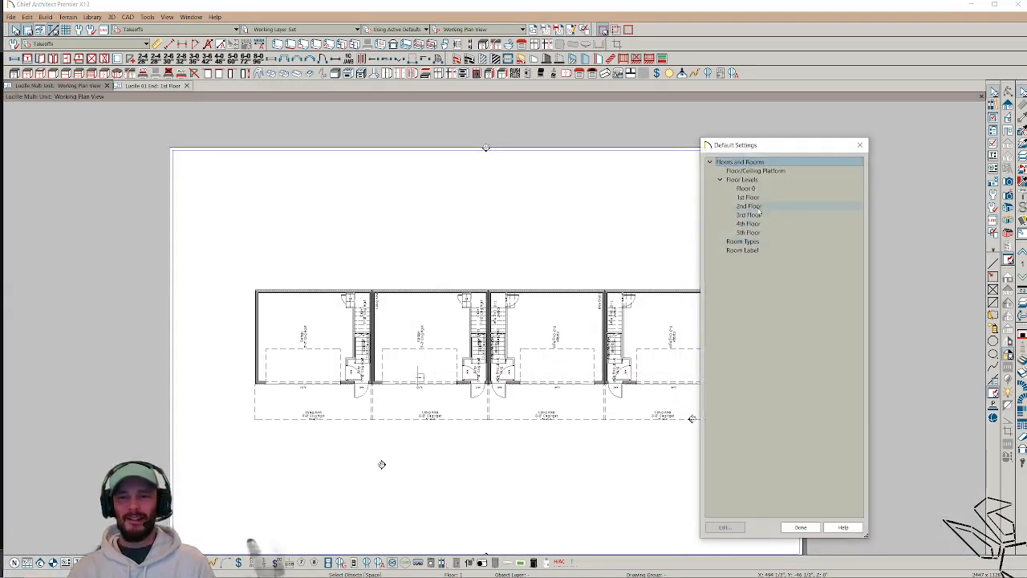
double_click(751, 206)
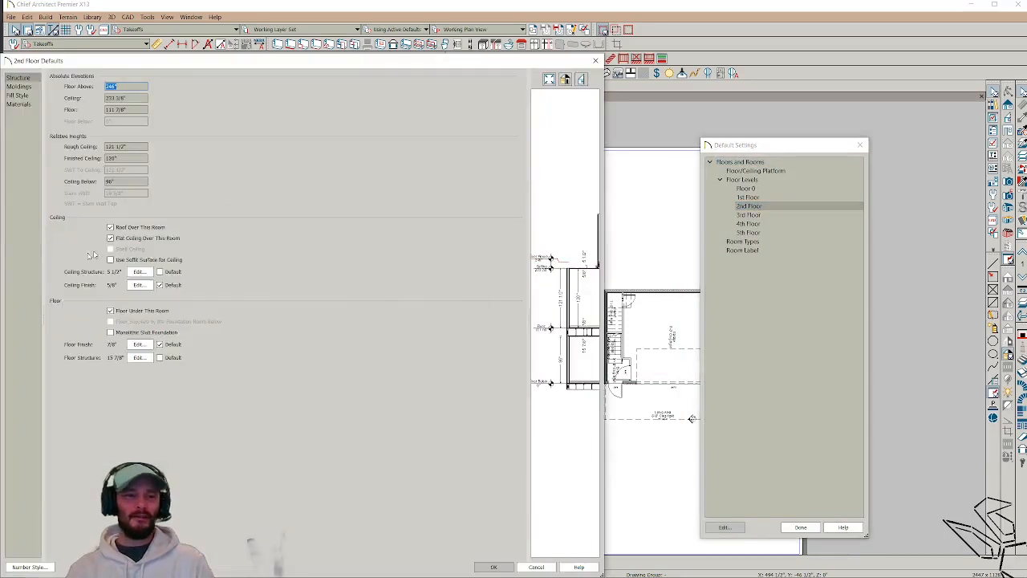
click(135, 359)
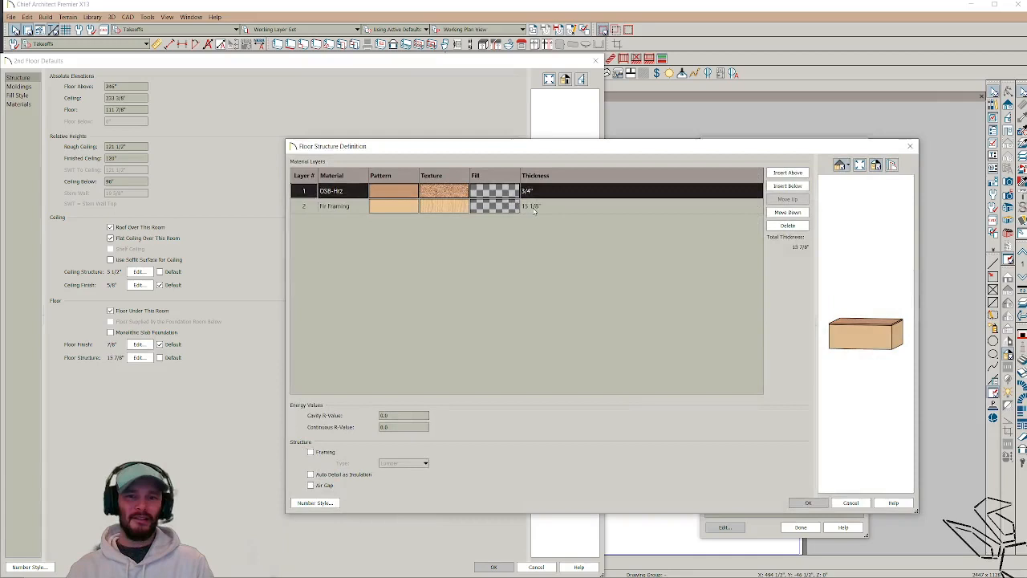
click(531, 207)
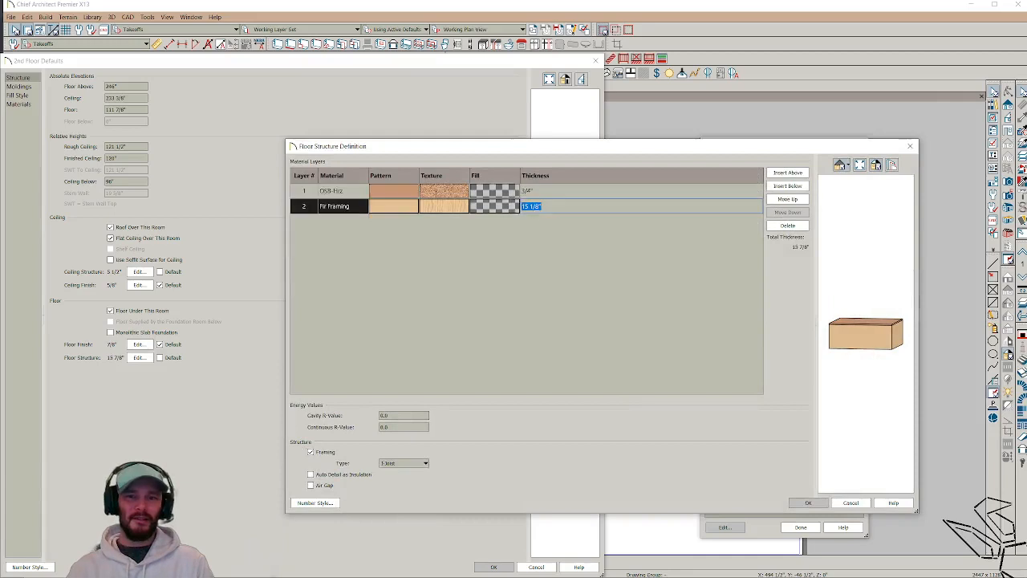
click(543, 206)
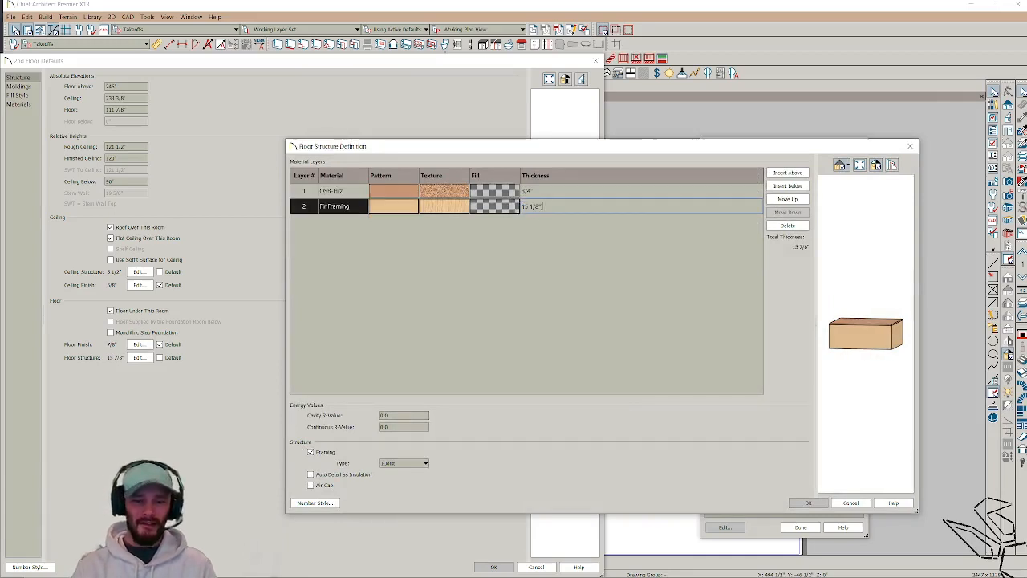
text(+3/4")
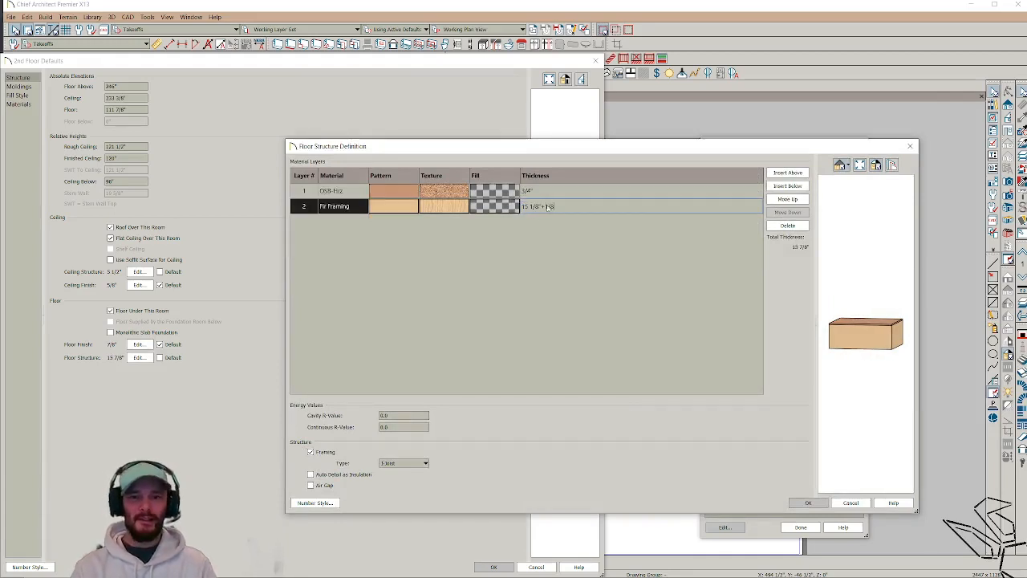
key(Tab)
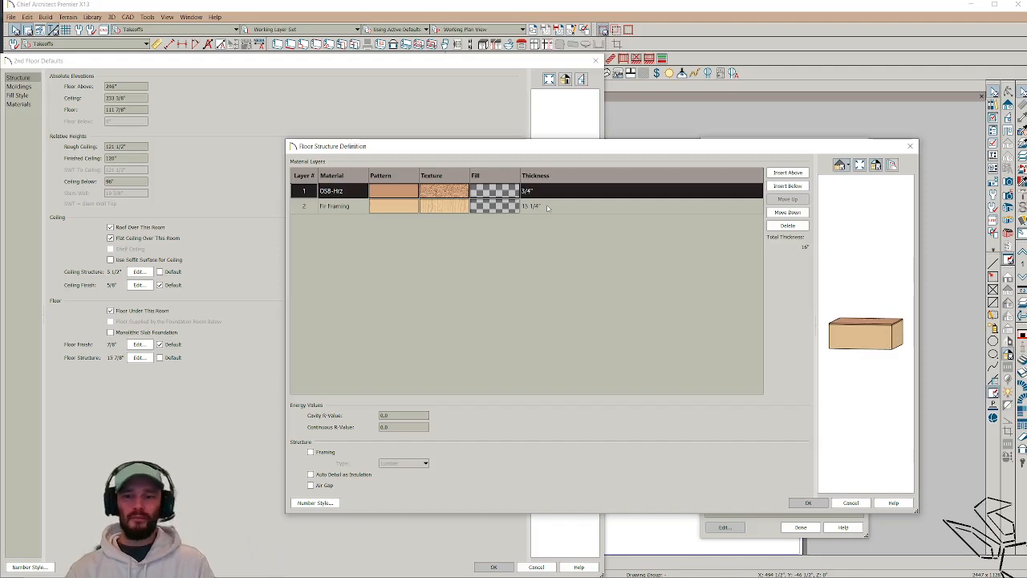
click(808, 502)
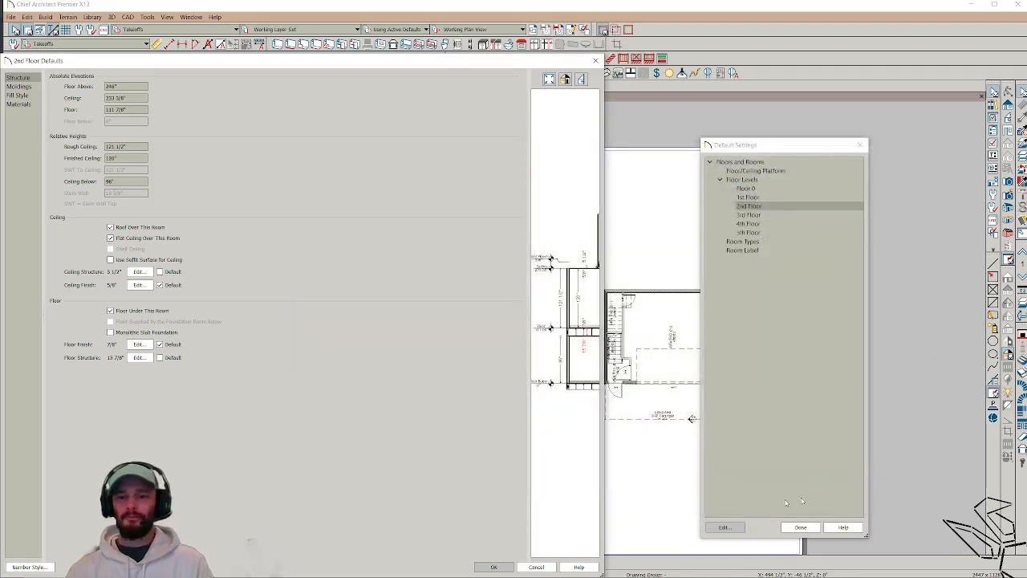
click(494, 567)
Step: Set the rough ceiling height in the Lucille Multi Unit plan's 3rd Floor defaults to 121.5"
click(748, 215)
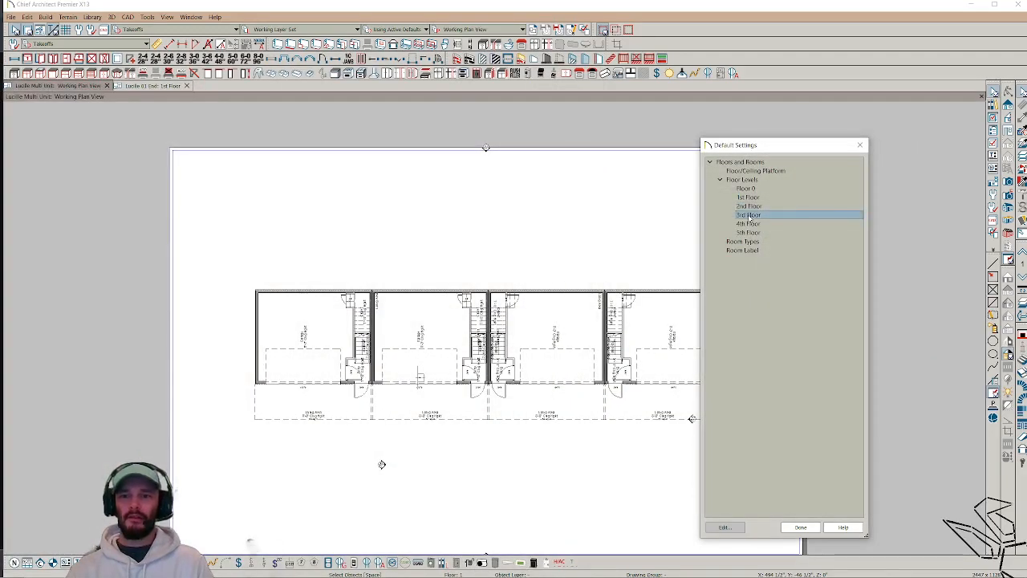
double_click(748, 215)
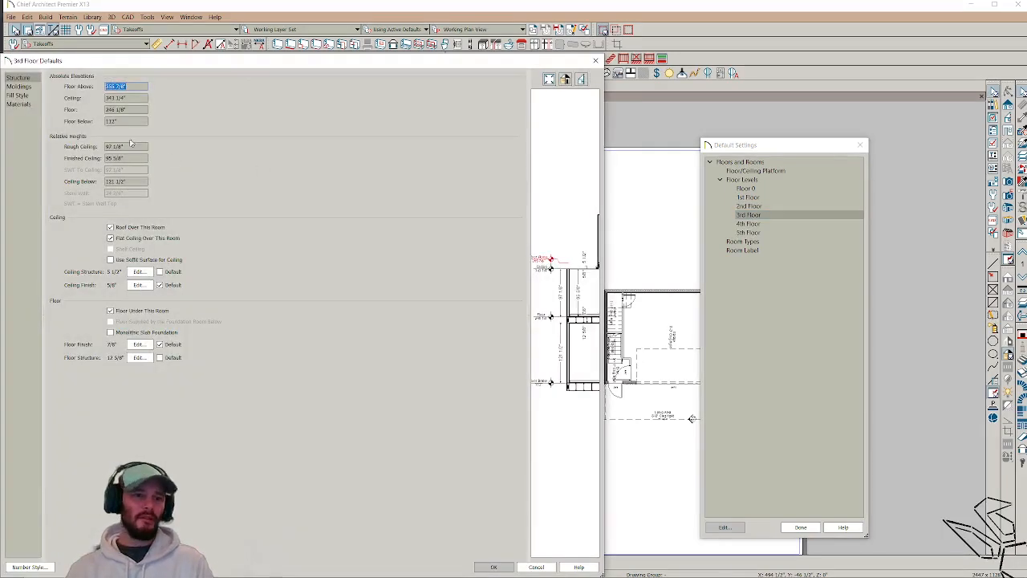
triple_click(120, 146)
text(121)
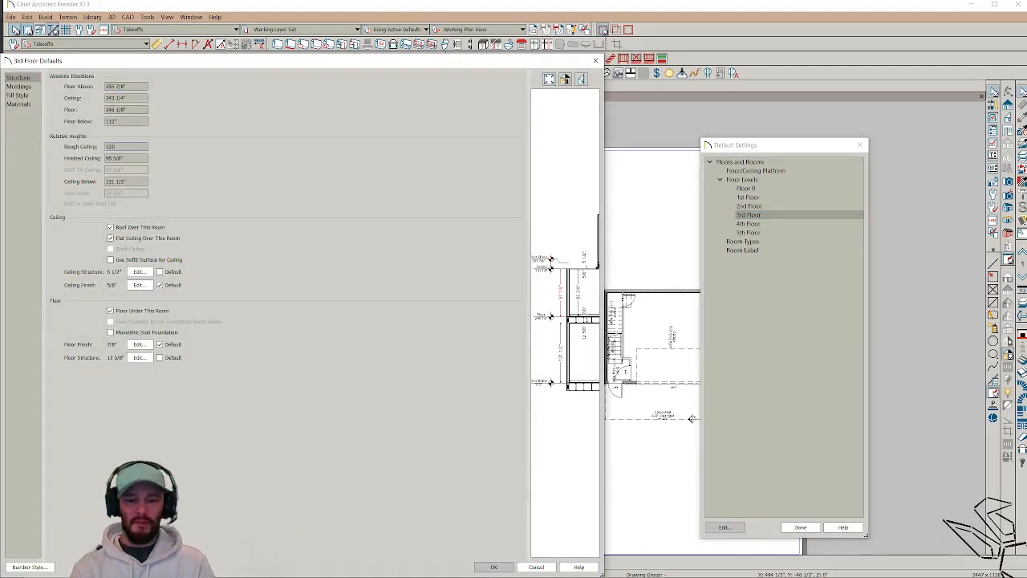
text(.5)
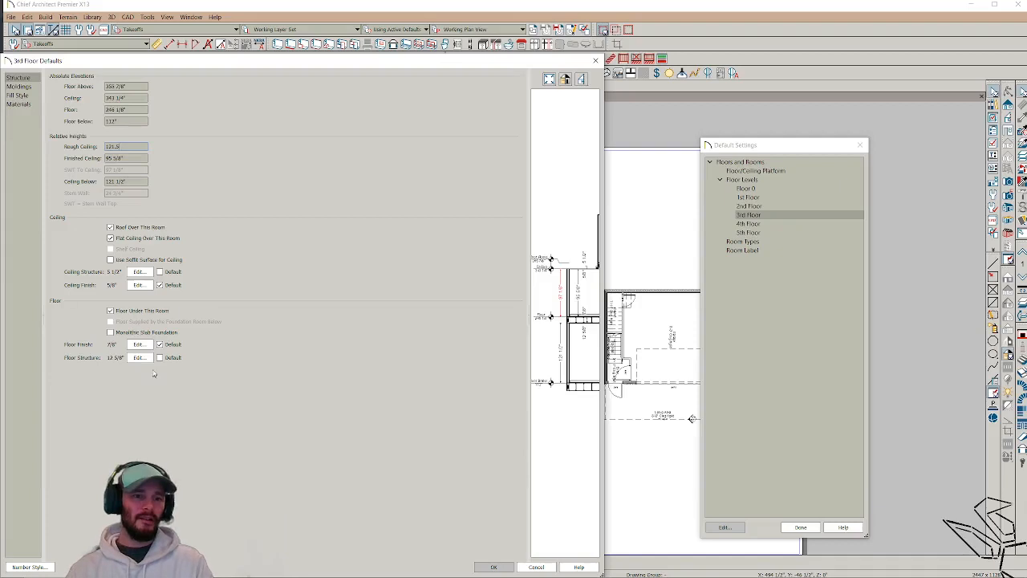
click(497, 255)
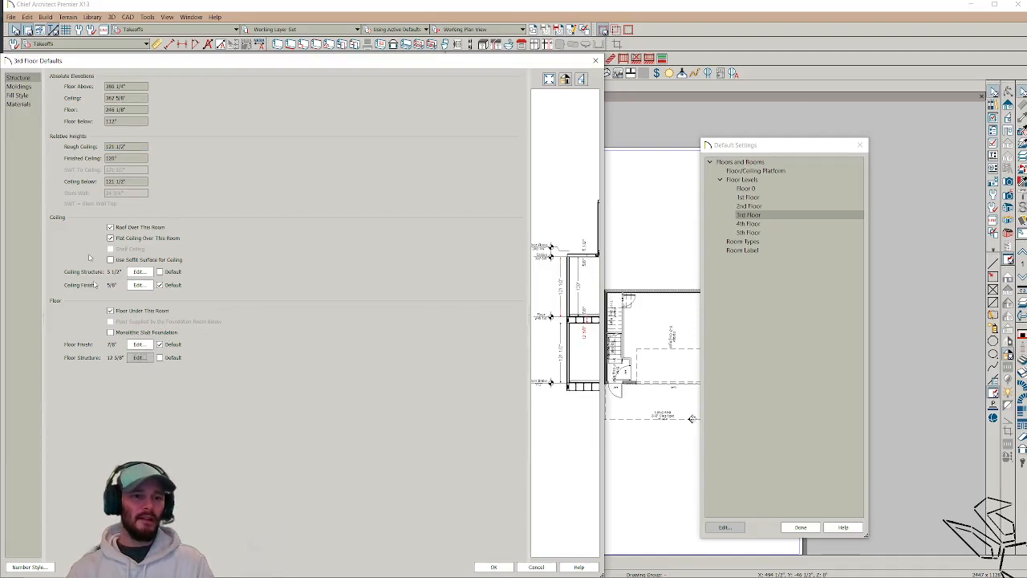
Step: Set the 3rd Floor structure's Fir Framing layer to 15.25" thick and accept the 3rd Floor defaults
click(140, 358)
click(529, 207)
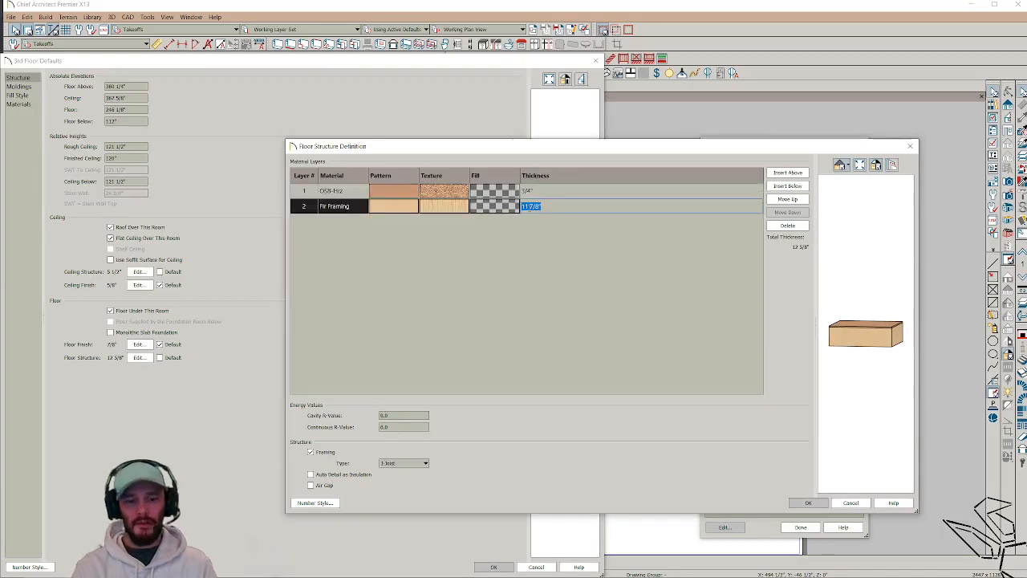
text(15)
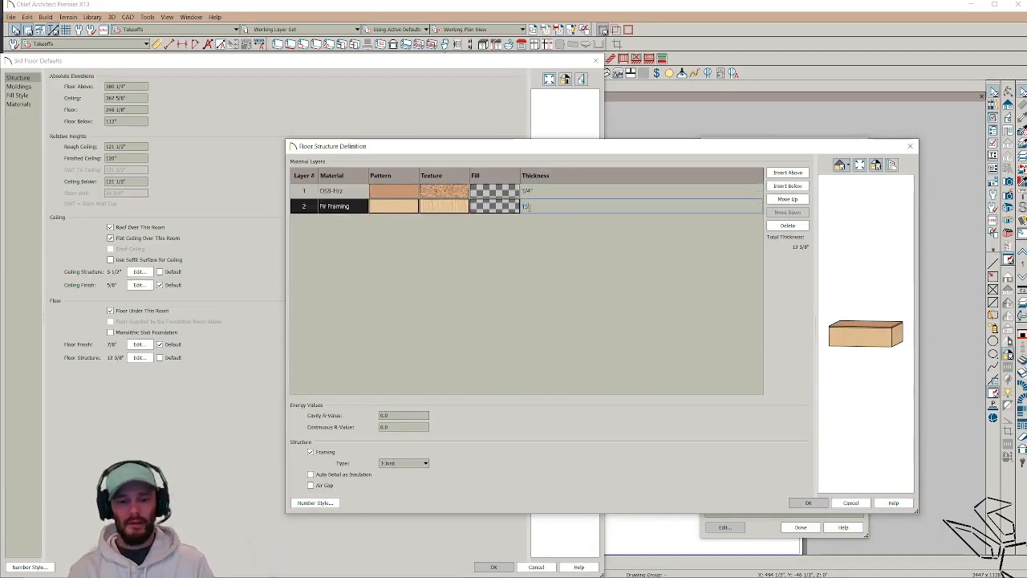
text(.25)
key(Tab)
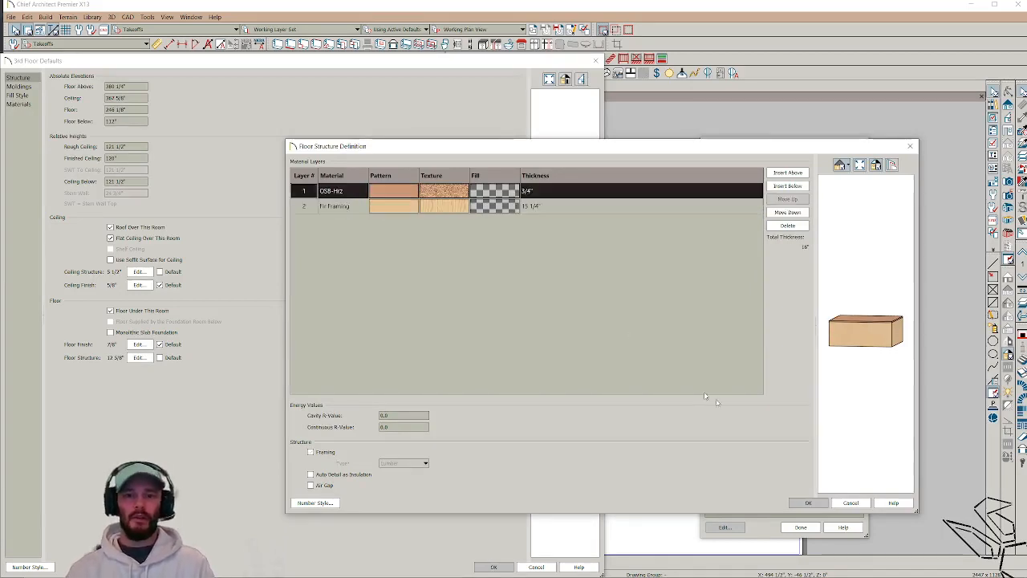
click(808, 503)
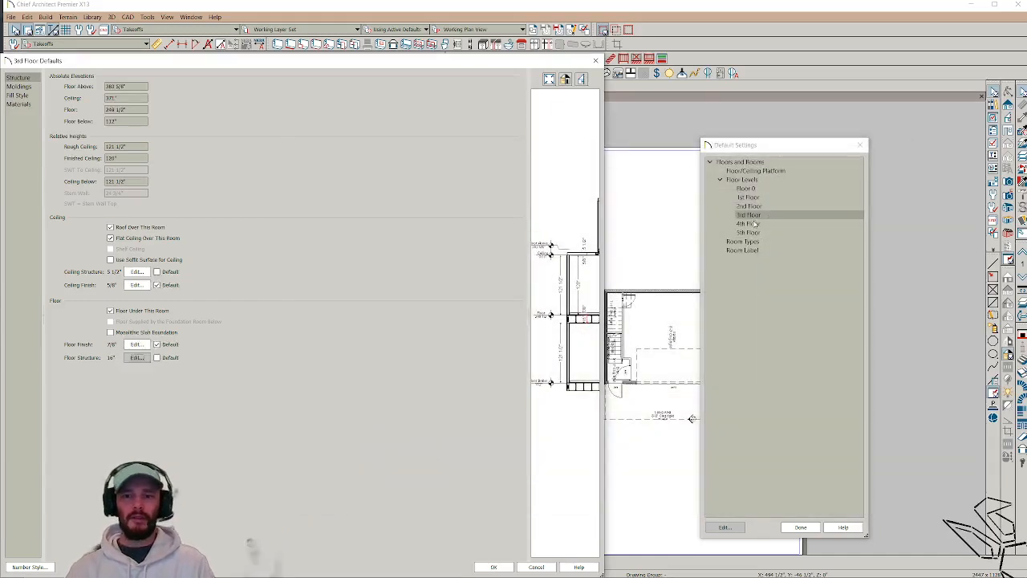
click(493, 567)
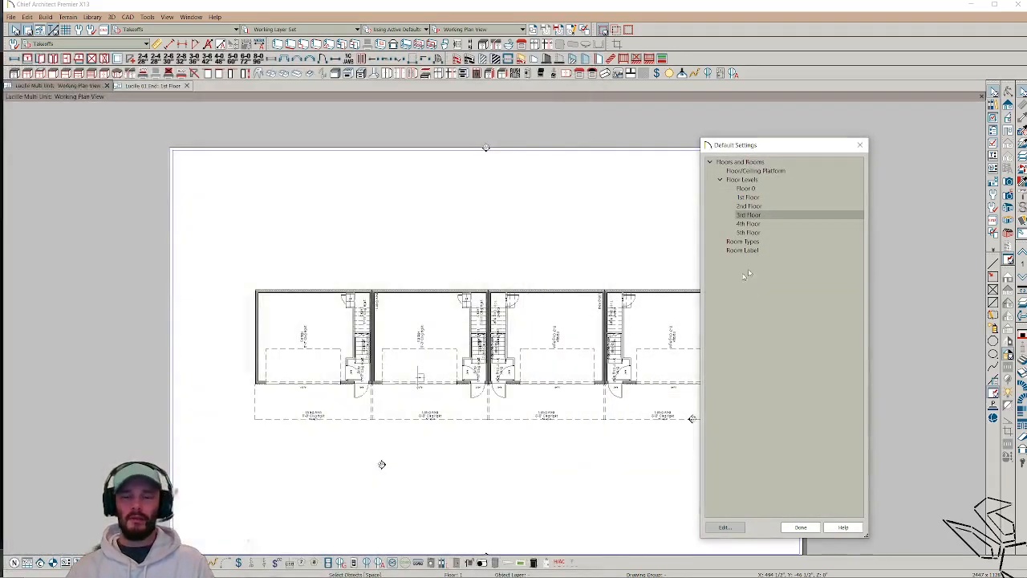
Step: Set the rough ceiling height in the Lucille Multi Unit plan's 4th Floor defaults to 121.5"
double_click(748, 223)
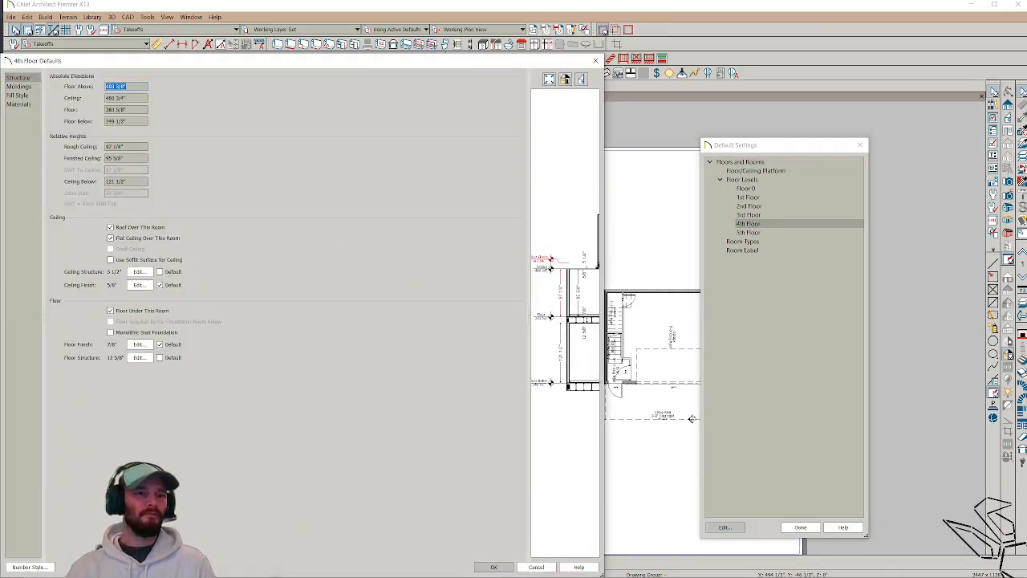
click(120, 146)
text(120)
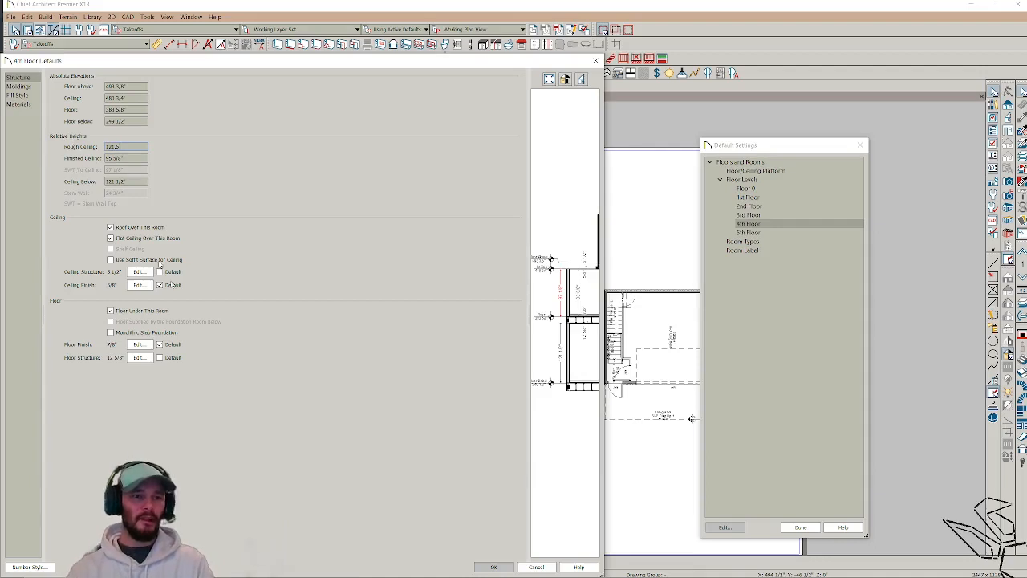
key(Tab)
Step: Set the 4th Floor structure's Fir Framing layer to 15 1/4" thick, then accept the floor defaults and close the default settings
click(143, 358)
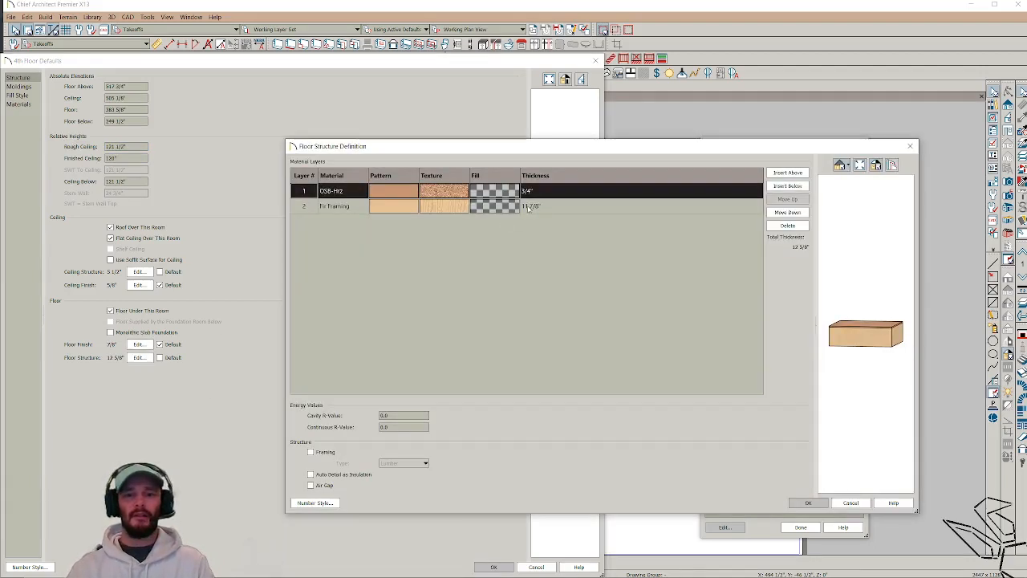
click(528, 208)
text(15 1/4)
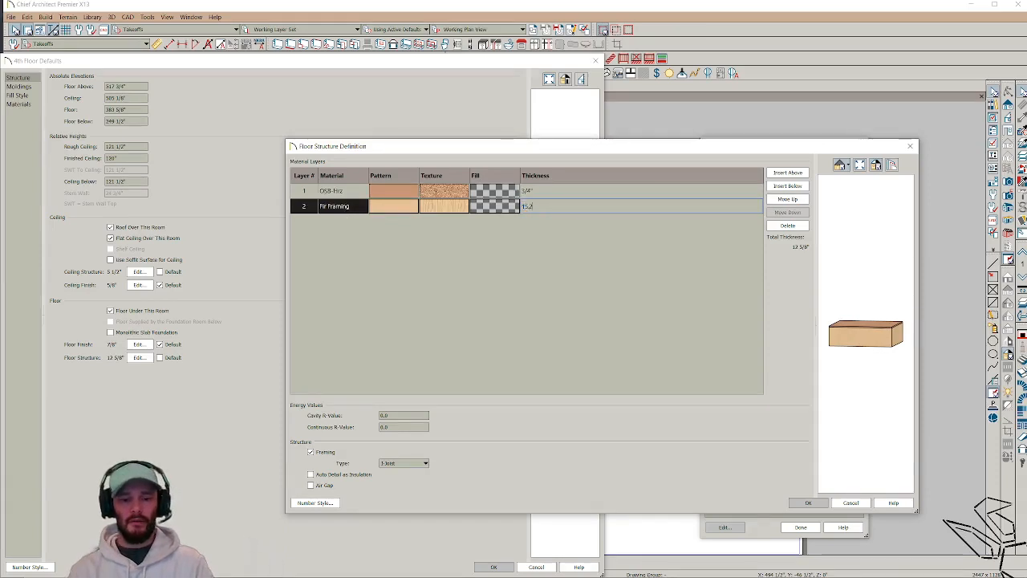
key(Return)
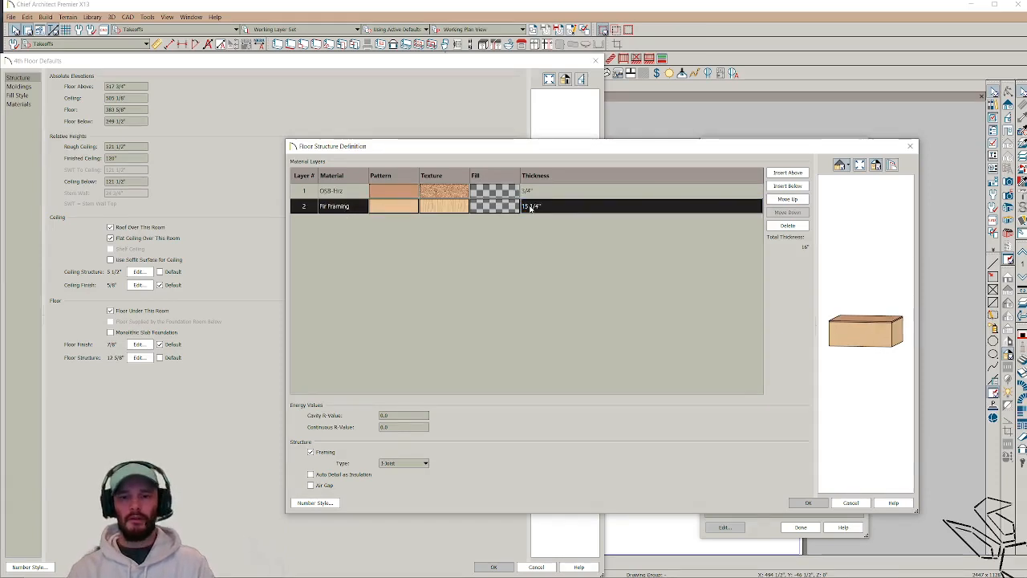
click(820, 501)
click(494, 566)
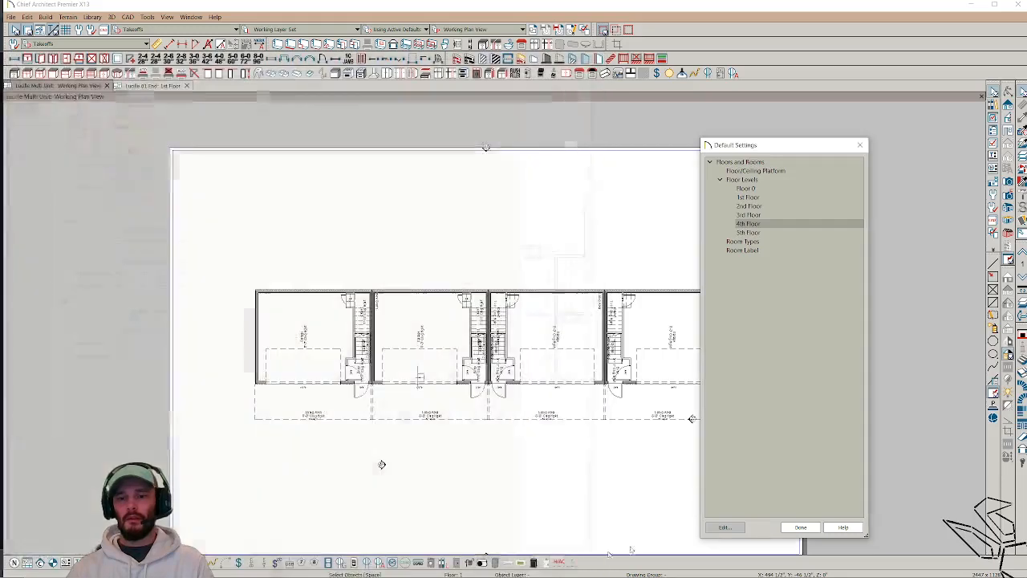
click(800, 527)
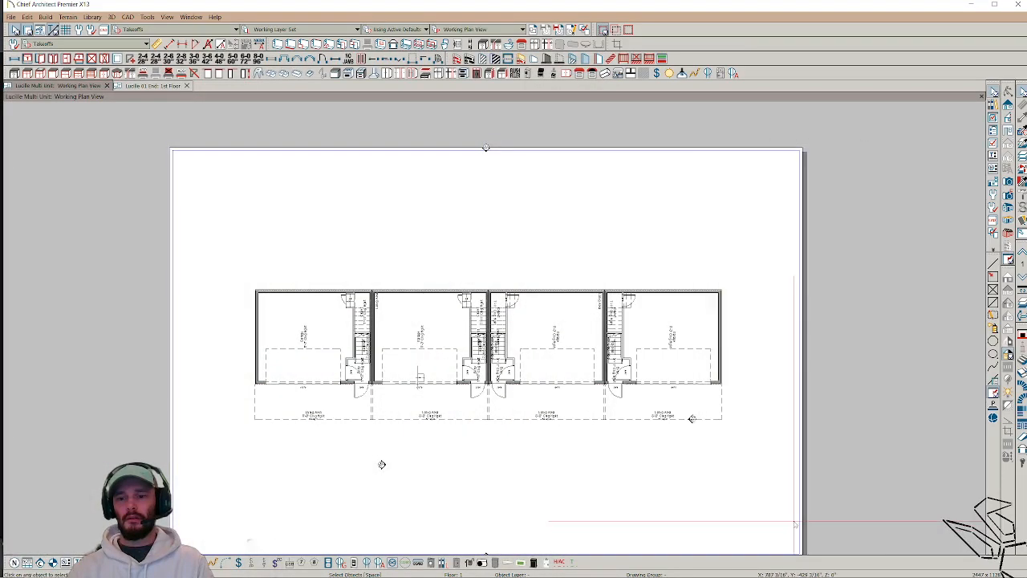
Step: Check the 4th and 3rd Floor structure defaults in the Lucille-01 End plan, then return to the Lucille Multi Unit plan
click(152, 86)
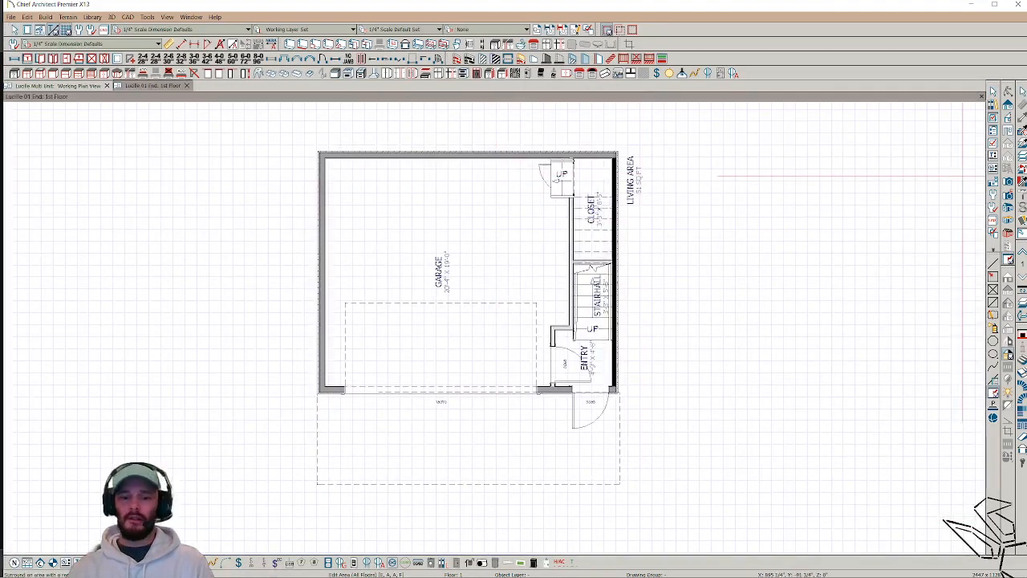
key(d)
click(774, 214)
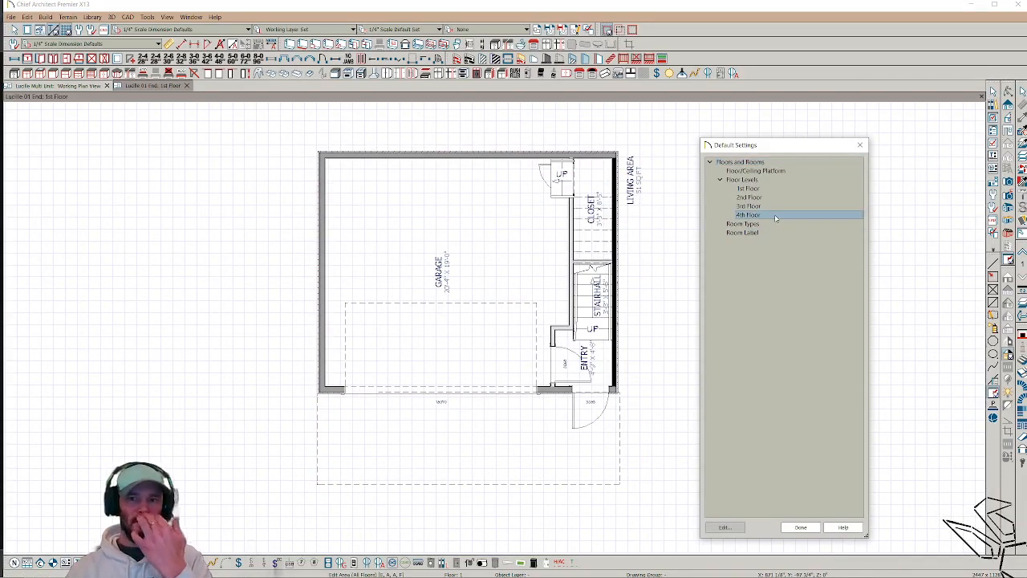
double_click(774, 214)
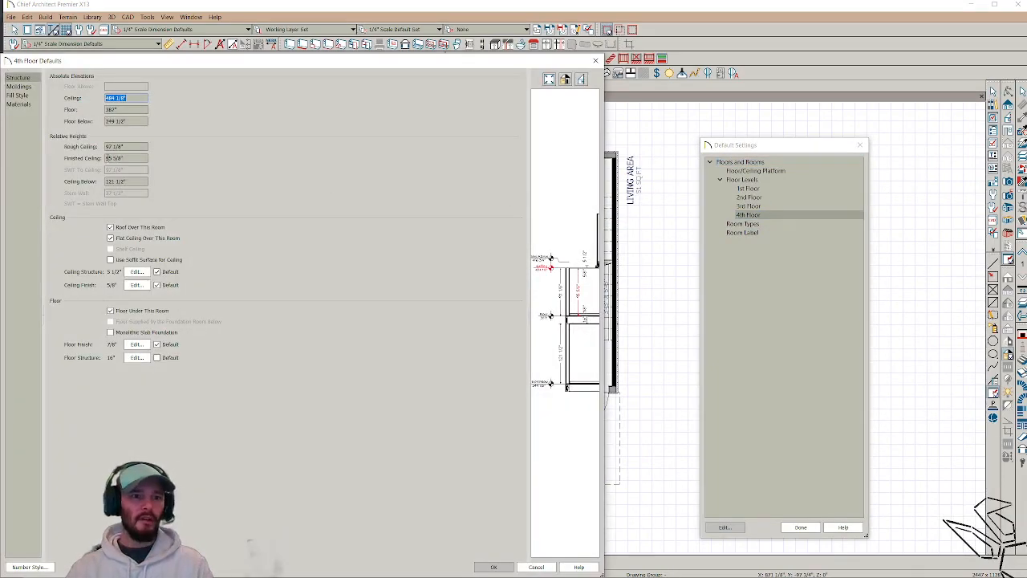
click(595, 61)
click(750, 206)
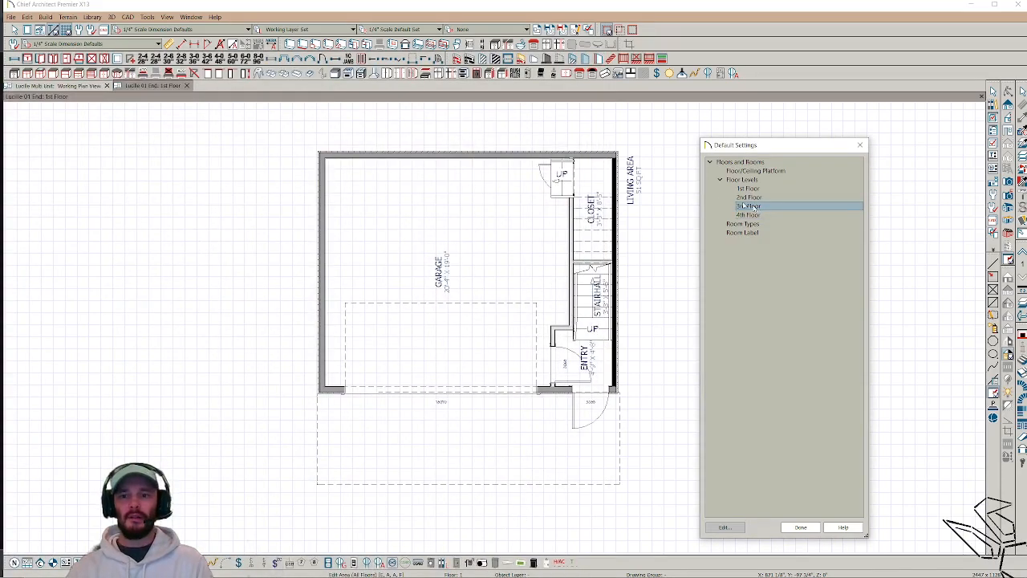
double_click(750, 207)
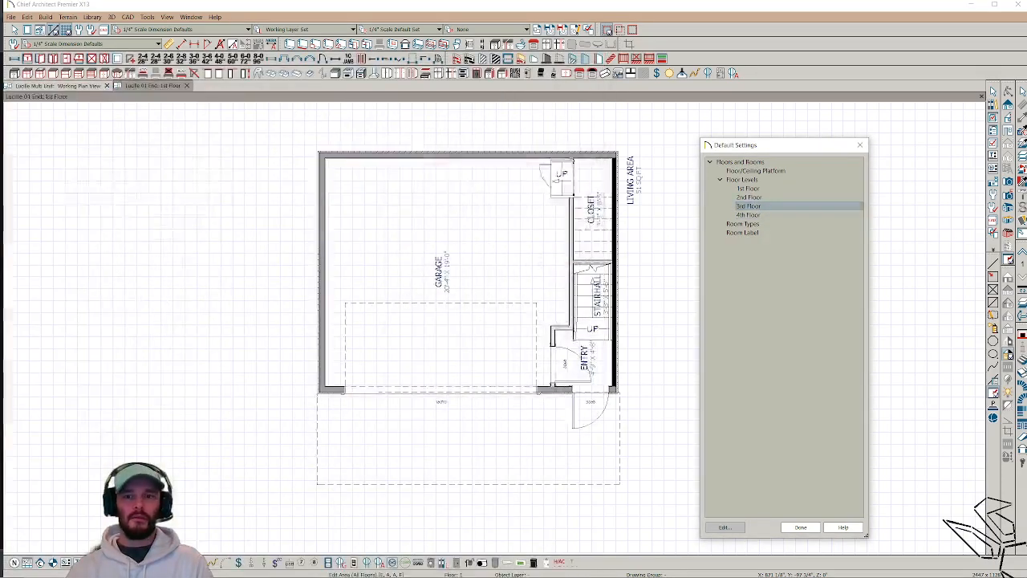
click(595, 61)
click(800, 527)
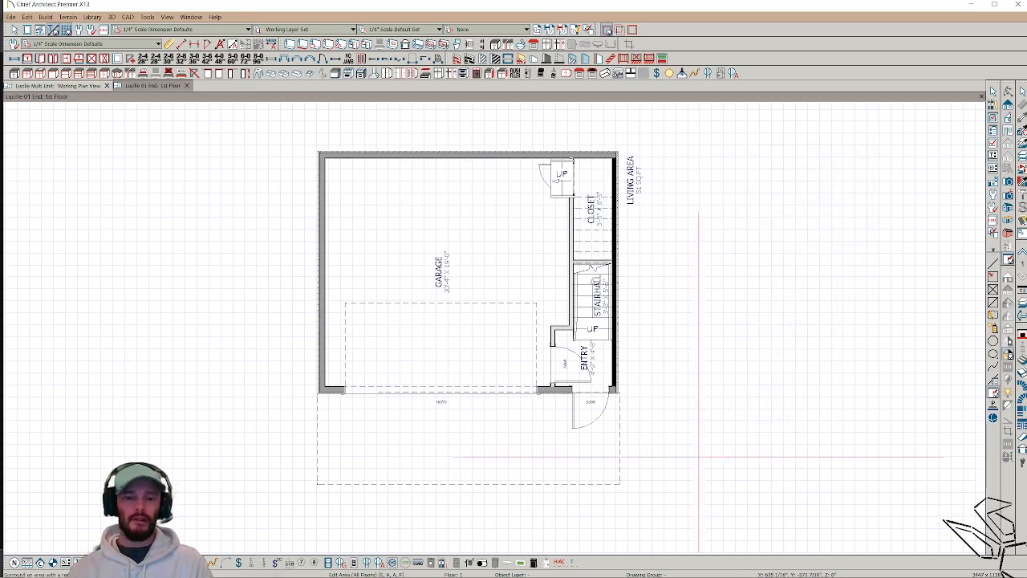
key(ctrl+Tab)
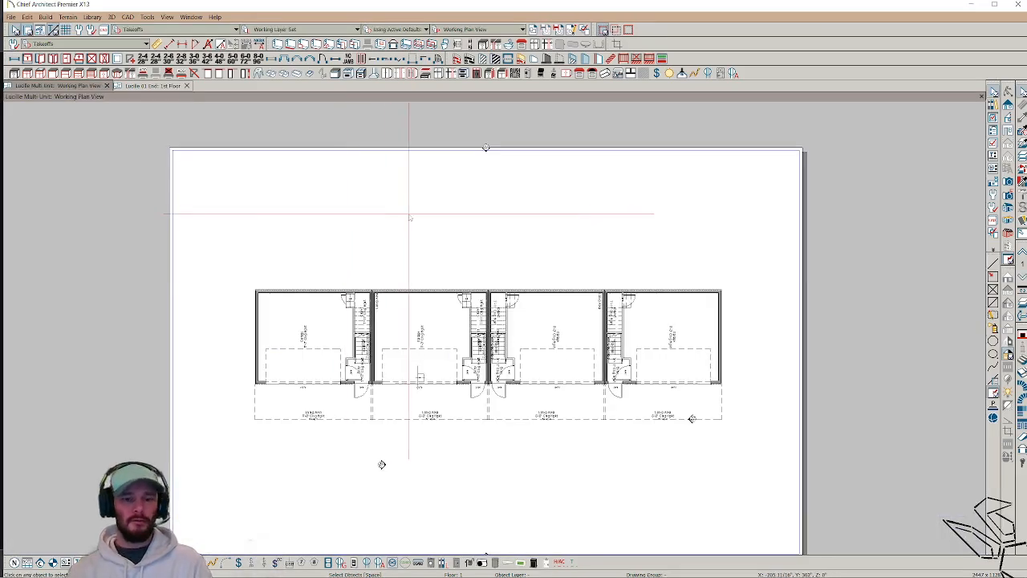
Step: Set the finished ceiling height in the Lucille Multi Unit plan's 4th Floor defaults to 96", then accept and close the default settings
key(f)
click(759, 225)
double_click(760, 225)
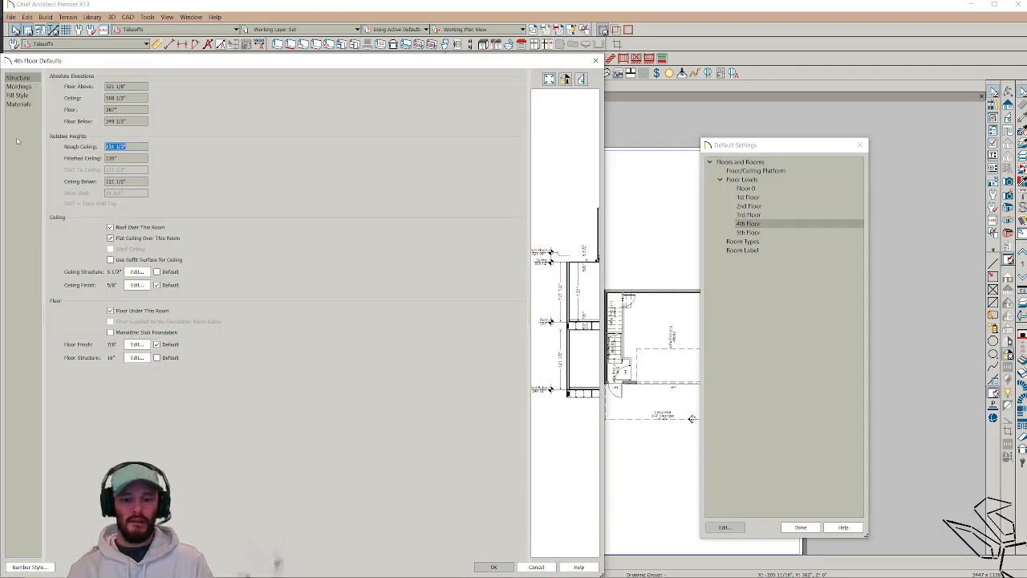
text(9)
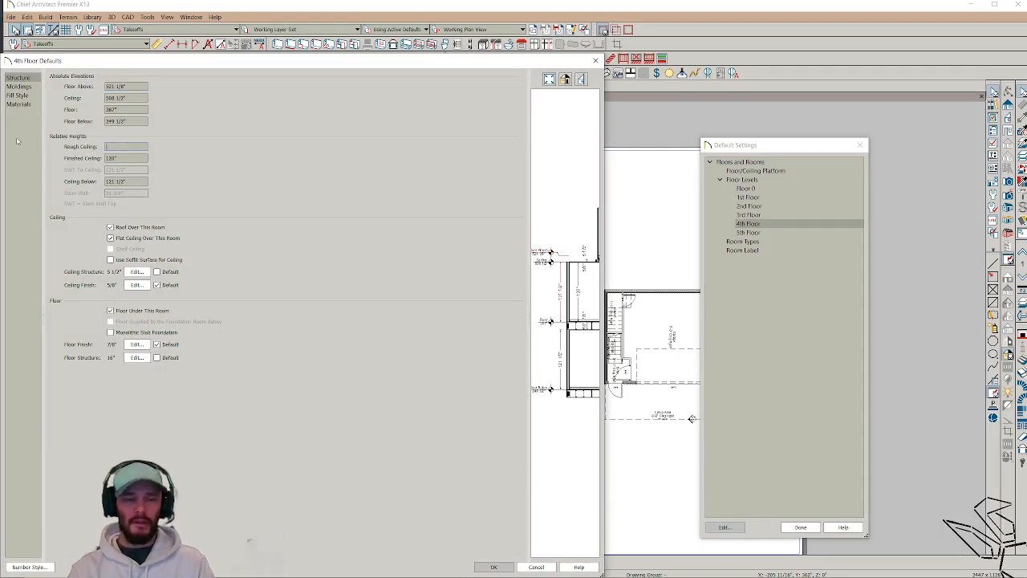
key(Tab)
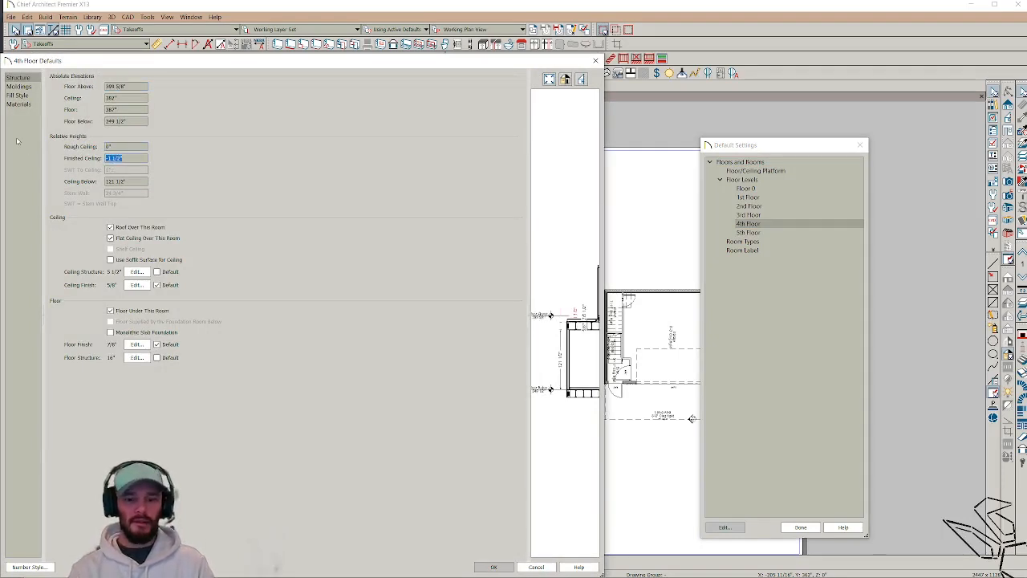
text(96)
key(Tab)
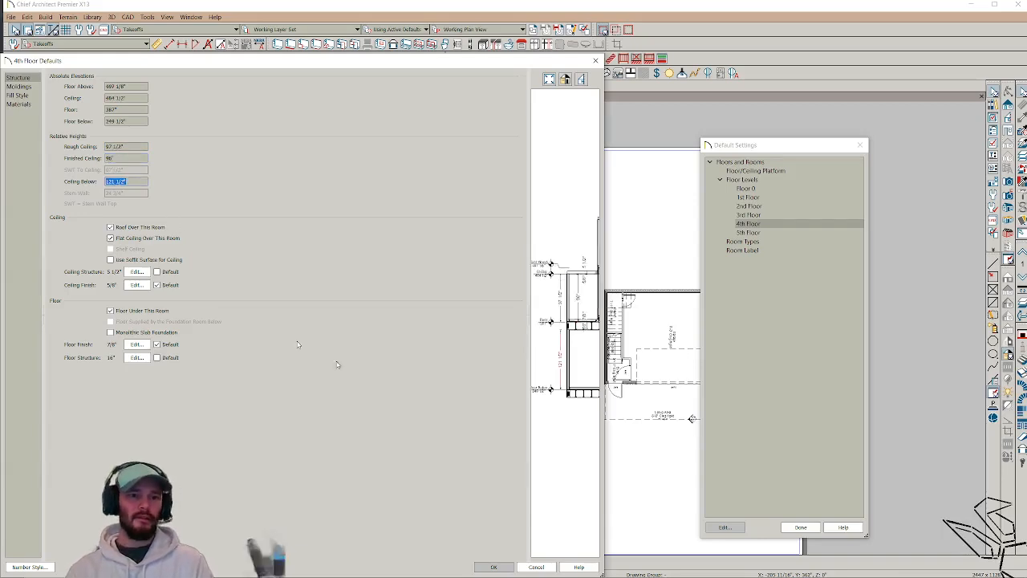
click(494, 567)
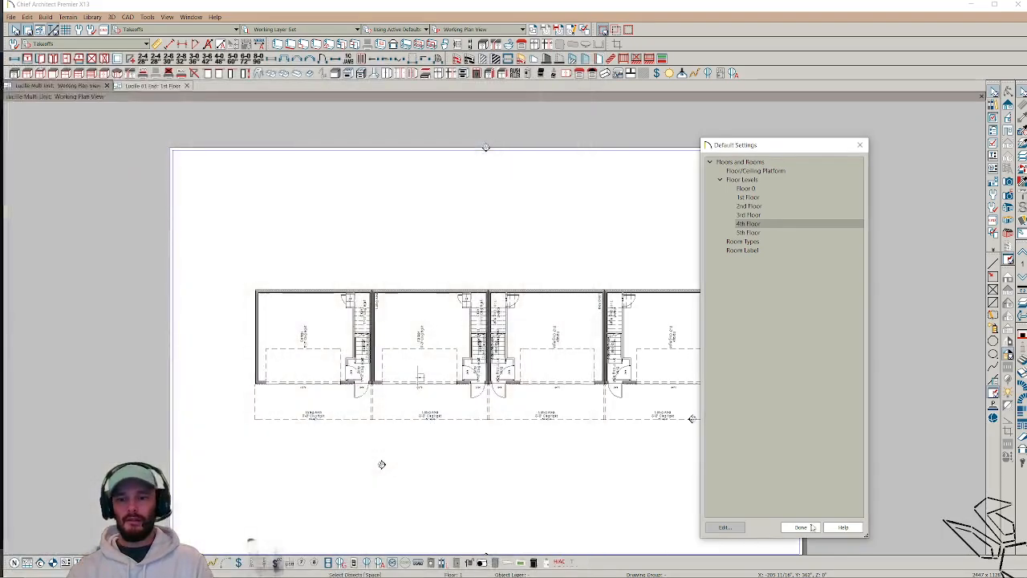
click(809, 527)
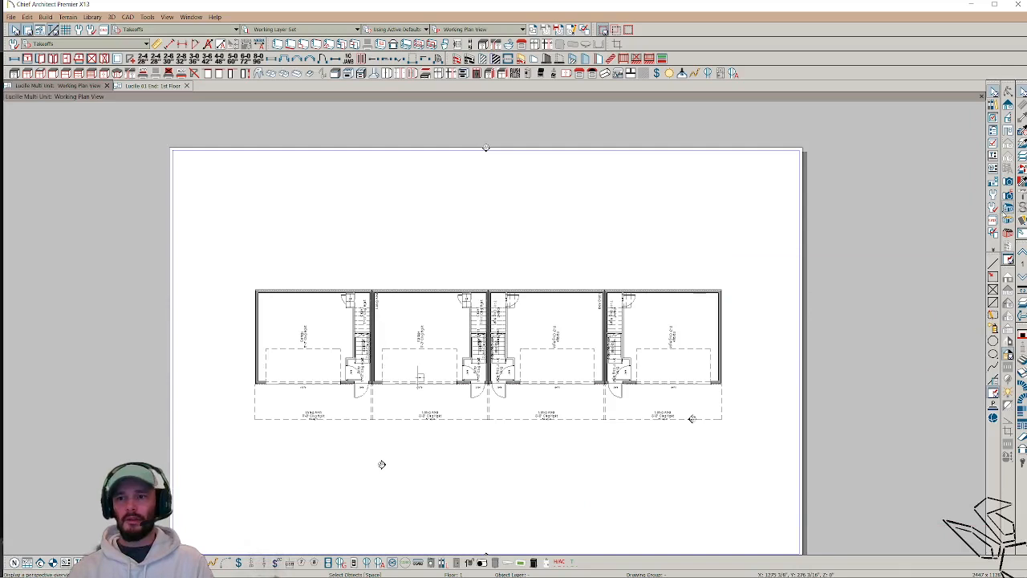
Step: Create a perspective full overview of the Lucille Multi Unit plan and inspect the roofs and rooftop decks from several sides
click(1007, 208)
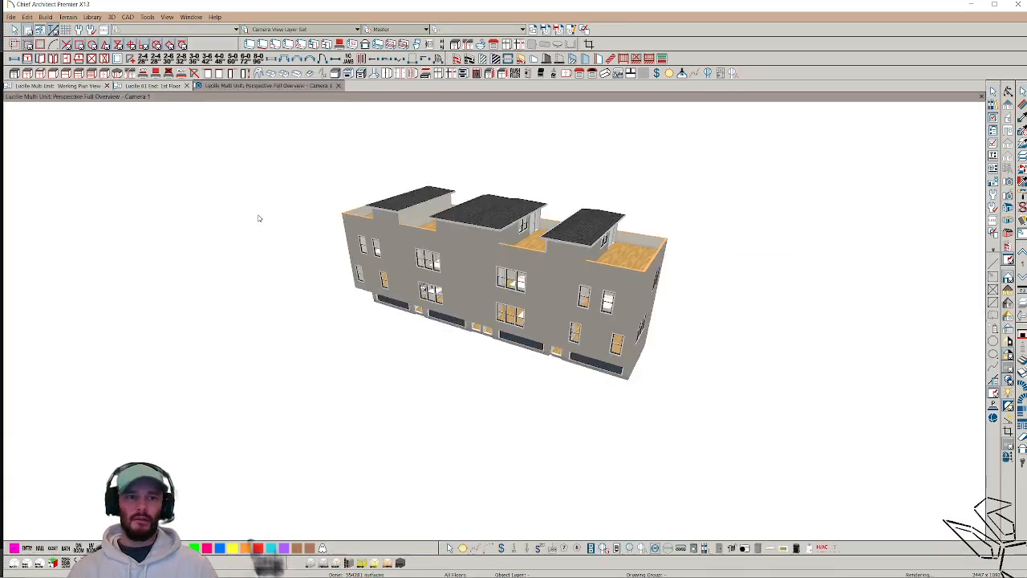
middle_drag(258, 216, 253, 218)
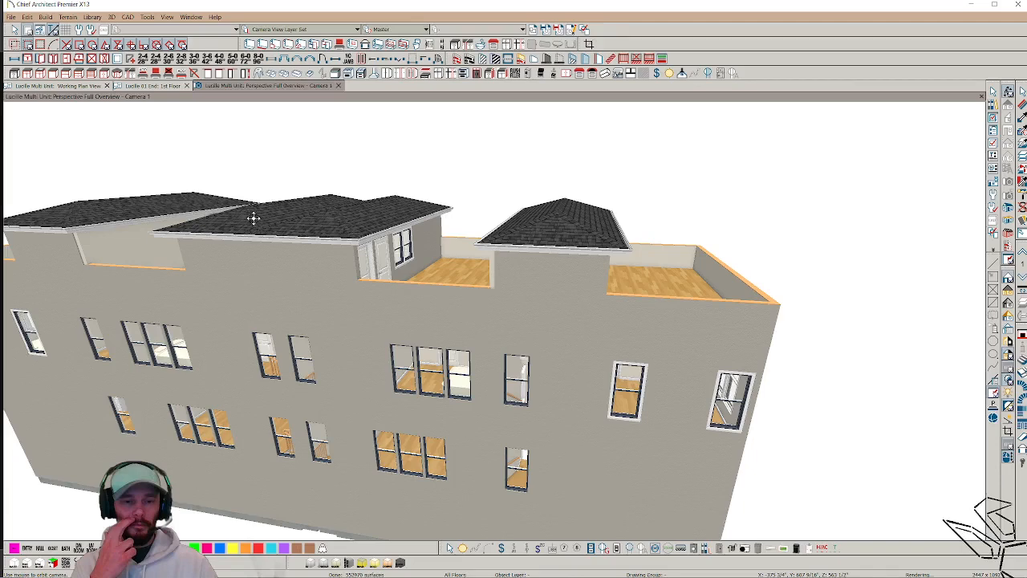
middle_drag(253, 218, 253, 219)
scroll(362, 274, up, 3)
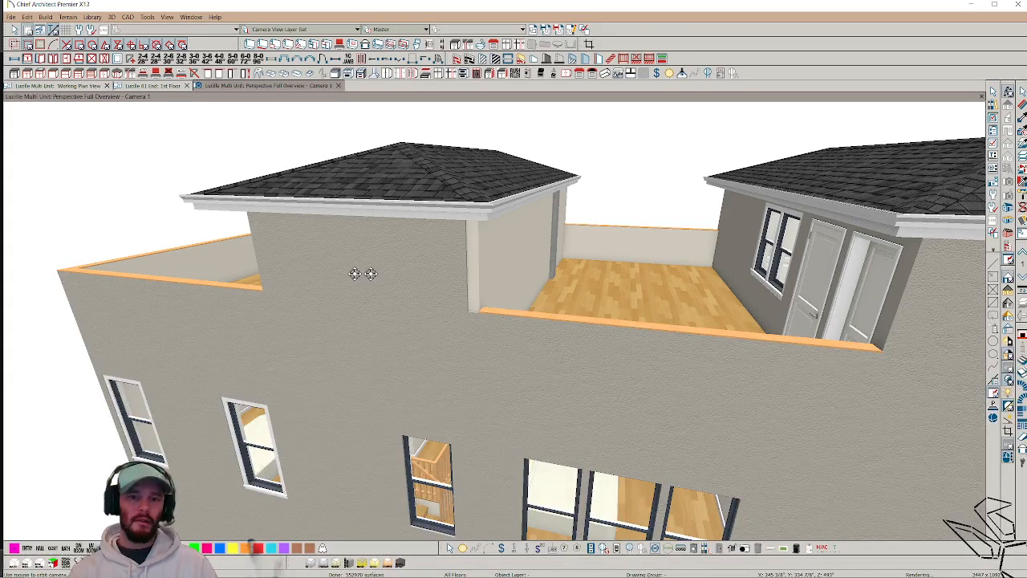
middle_drag(363, 274, 434, 330)
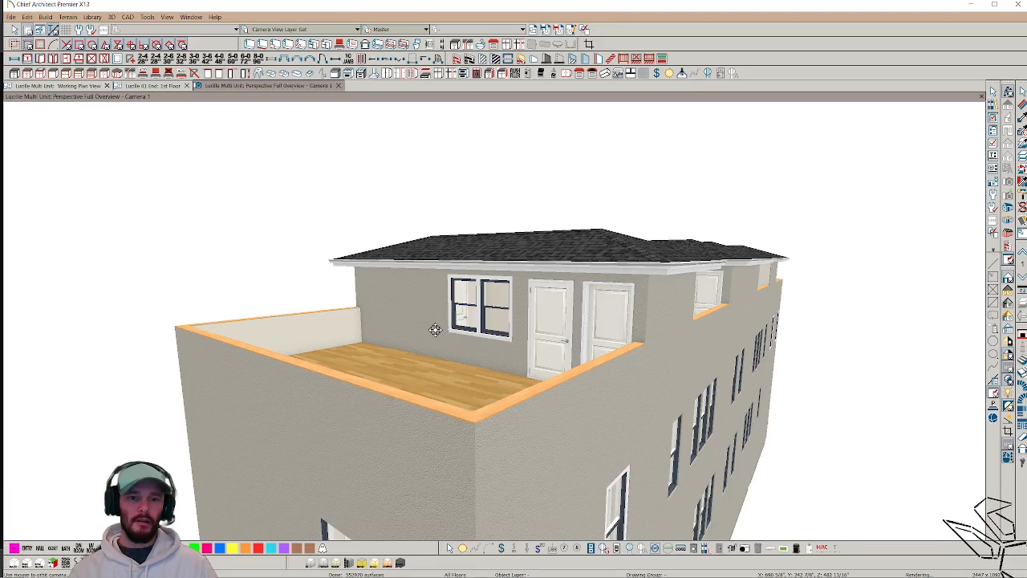
scroll(551, 310, up, 5)
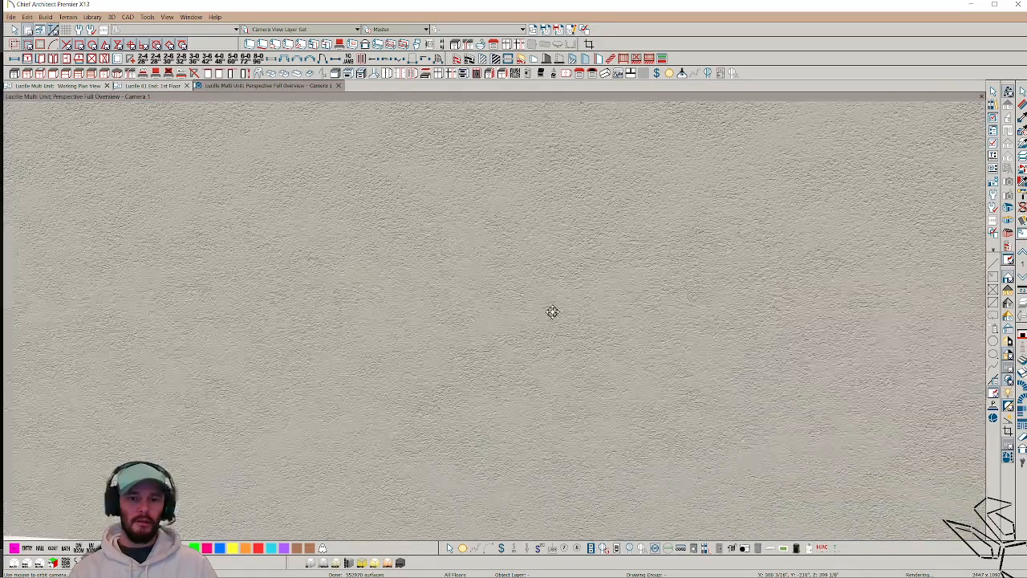
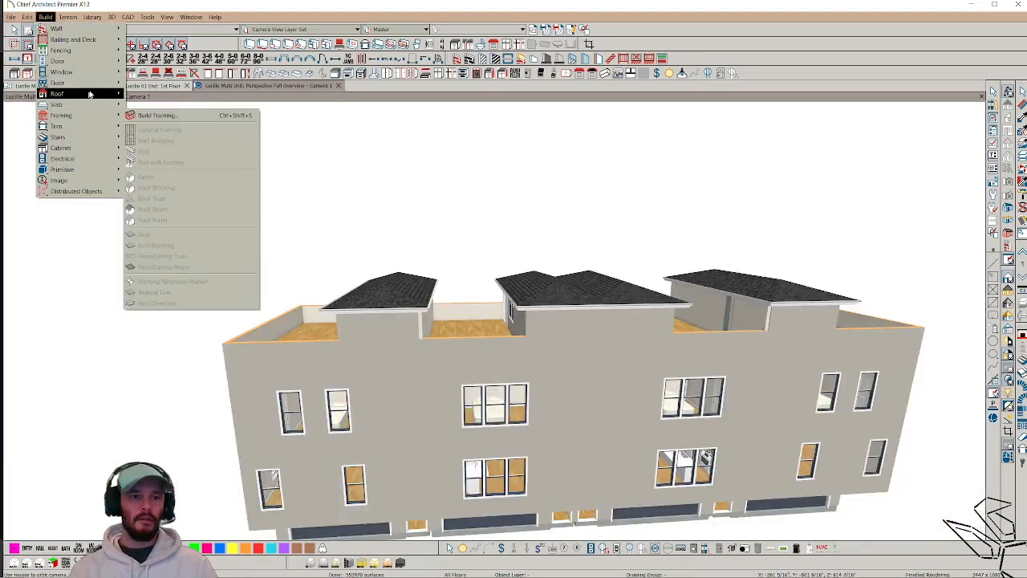
Step: Turn off Auto Rebuild Roofs and merge the overlapping triangular and strip-shaped planes on the middle roof into one with a union
click(157, 94)
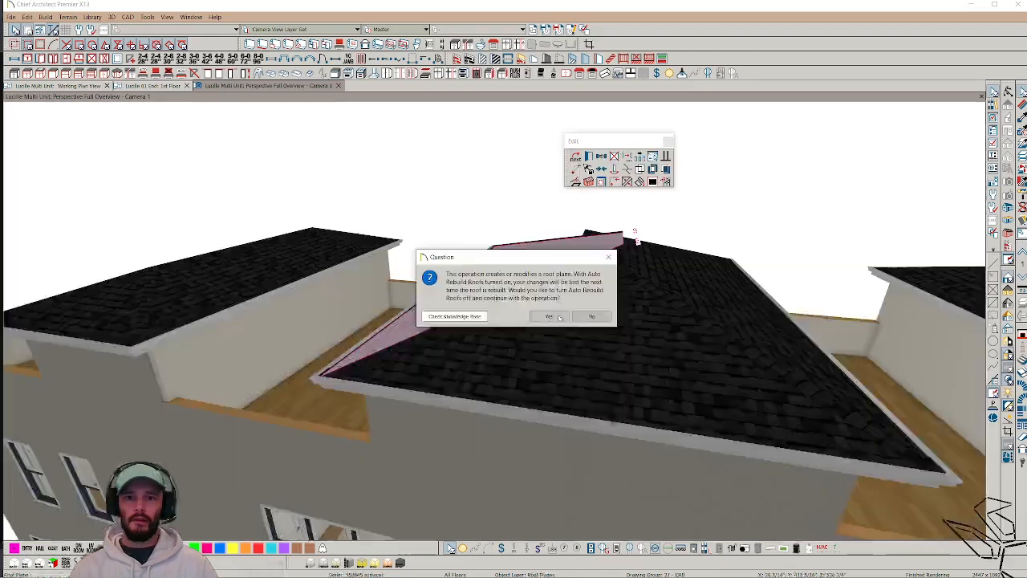
click(559, 313)
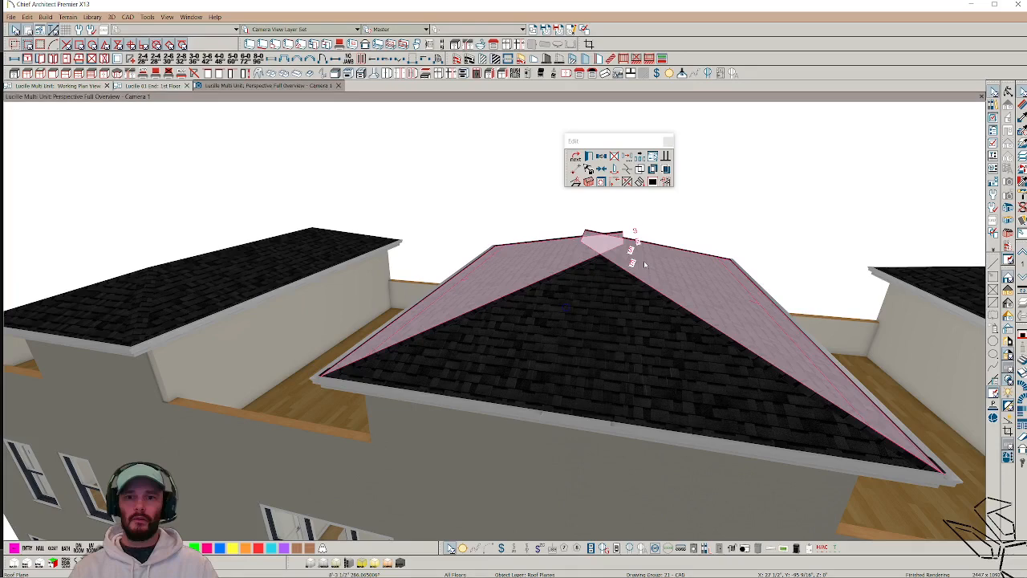
click(559, 263)
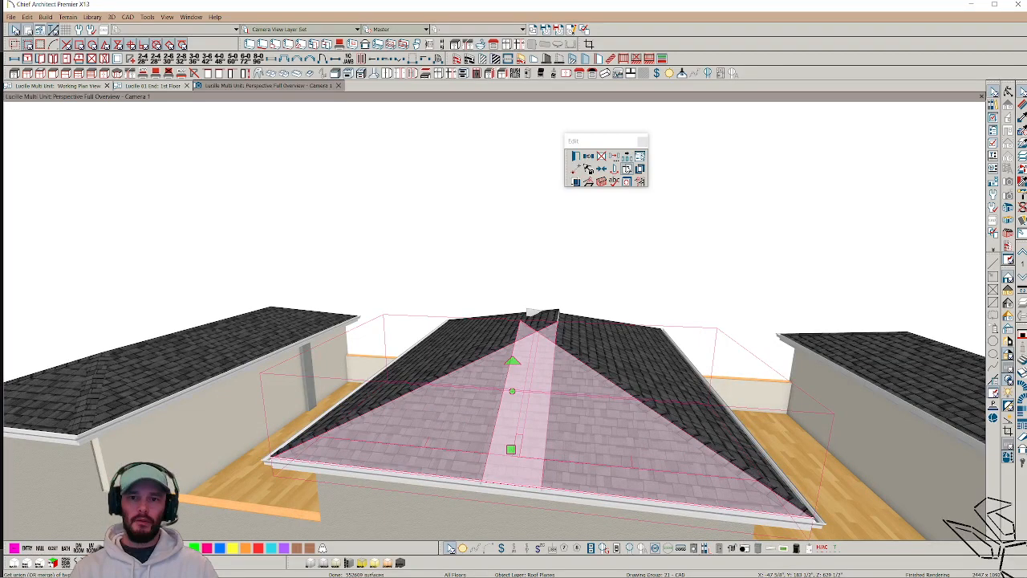
click(628, 169)
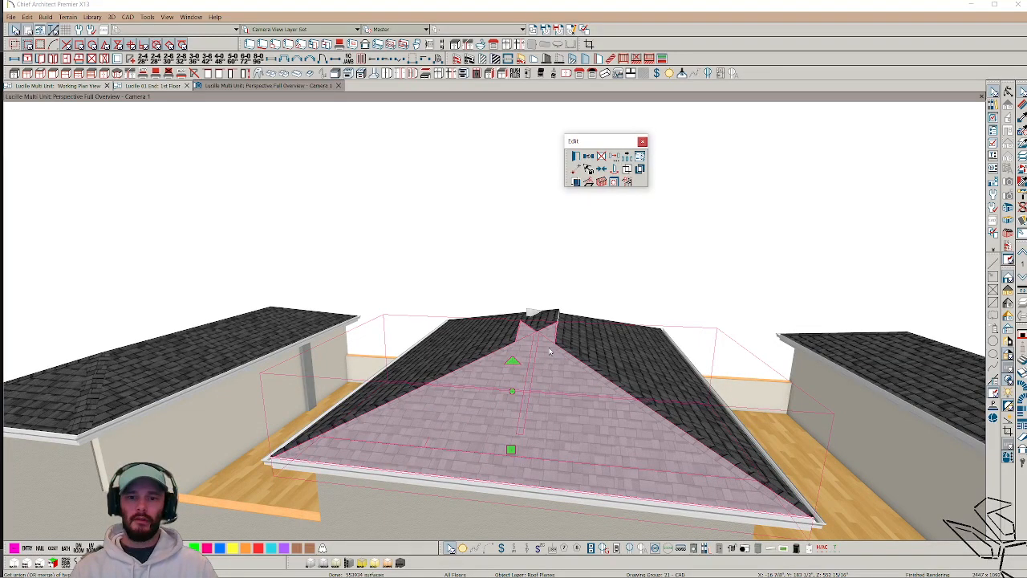
Step: Select the merged roof plane and move its extra peak corner points together to simplify the outline toward a single peak
click(577, 350)
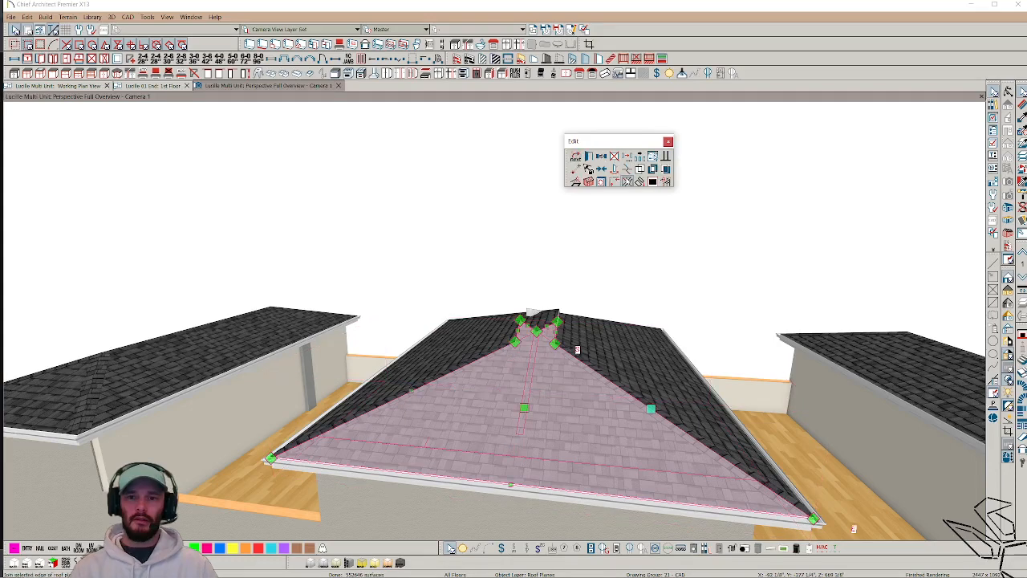
click(578, 373)
click(535, 410)
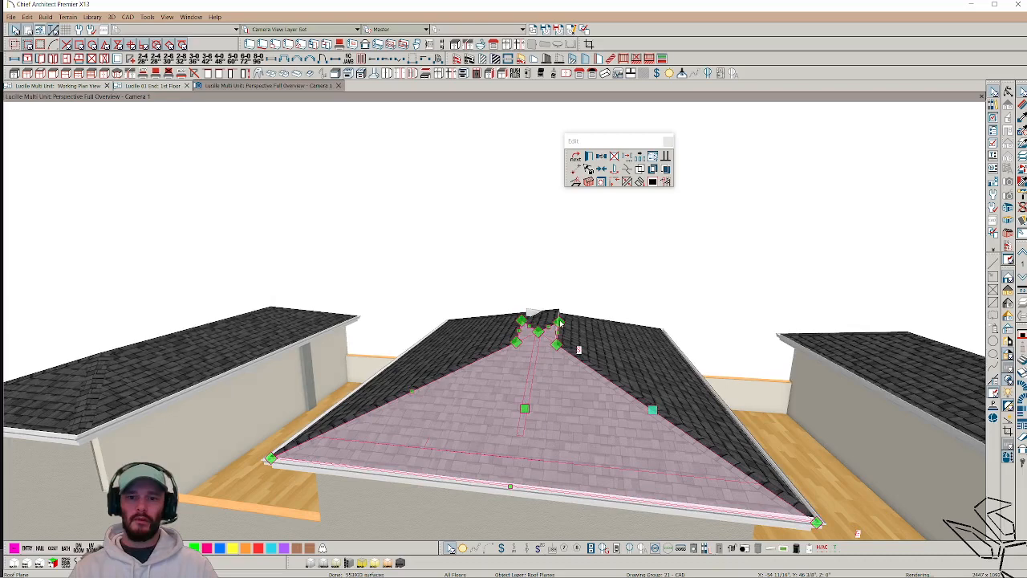
drag(560, 322, 559, 321)
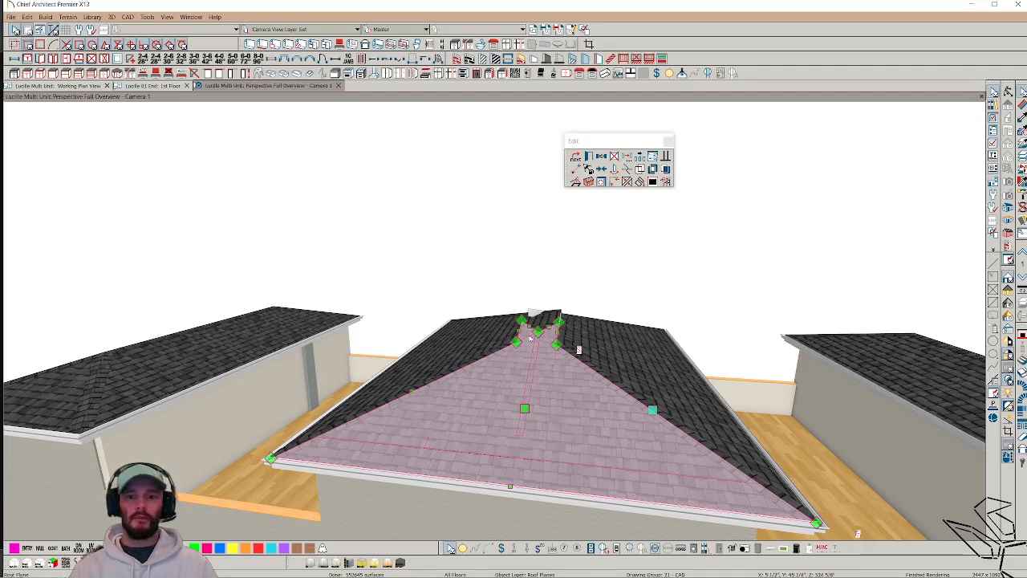
drag(521, 320, 535, 327)
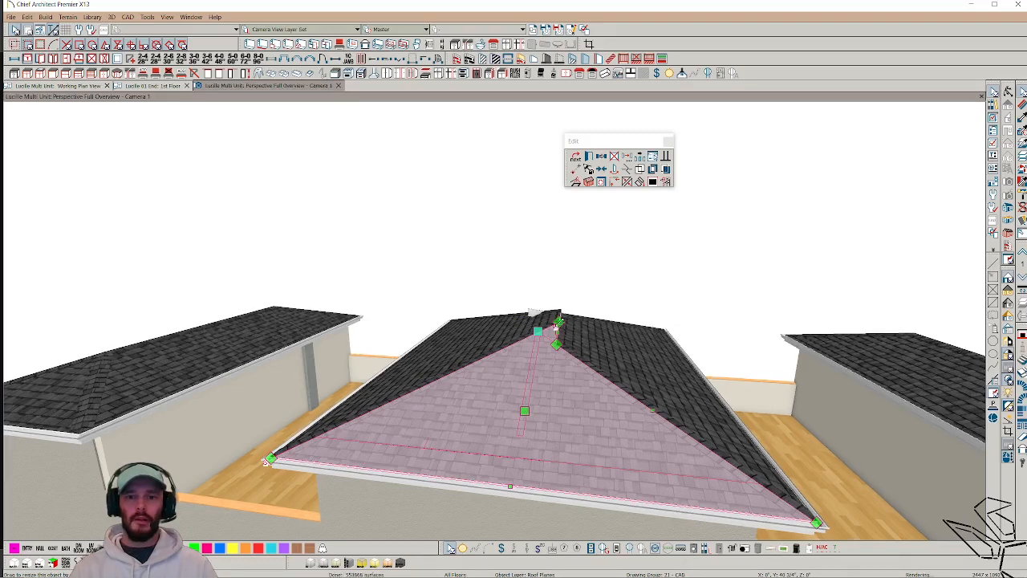
drag(538, 331, 540, 329)
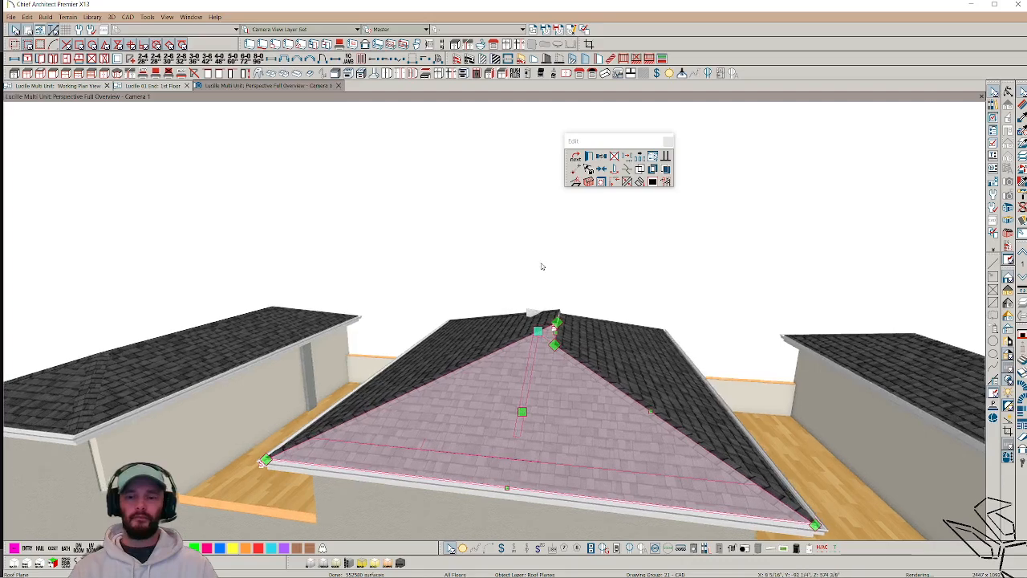
Step: Bring the merged end roof plane's remaining top corners together so it ends in a single peak against the side planes
middle_drag(541, 266, 593, 358)
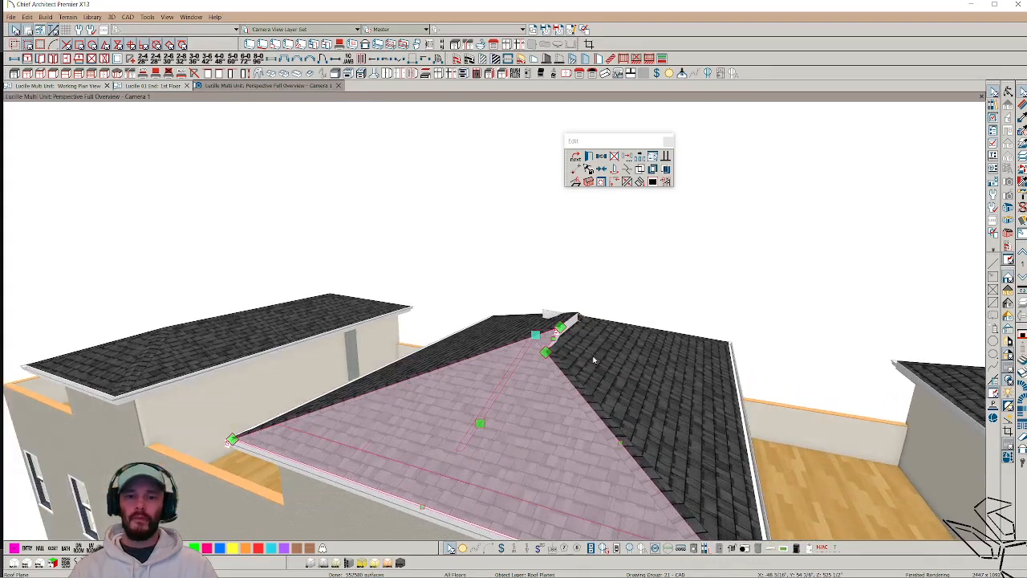
click(594, 362)
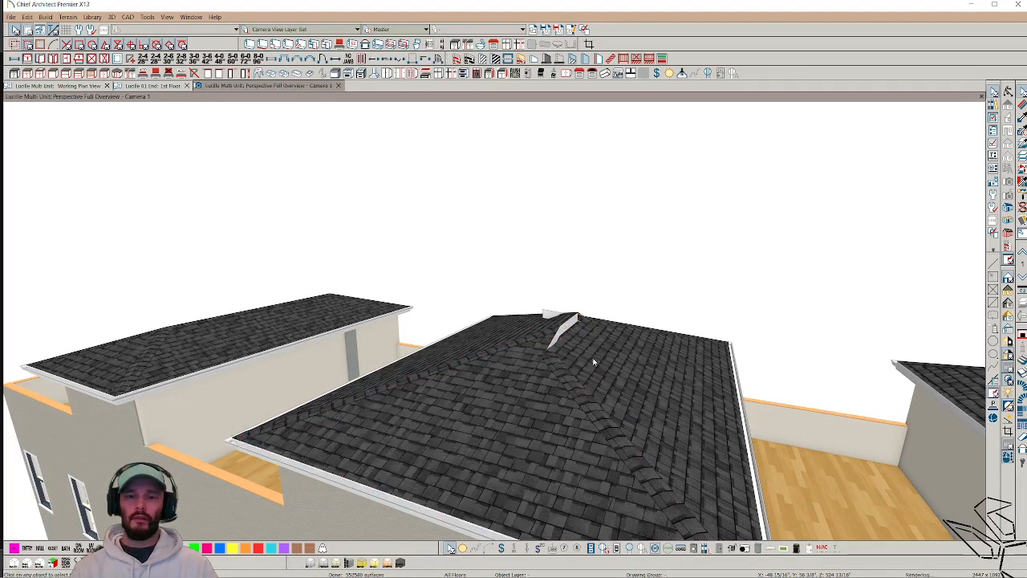
click(519, 362)
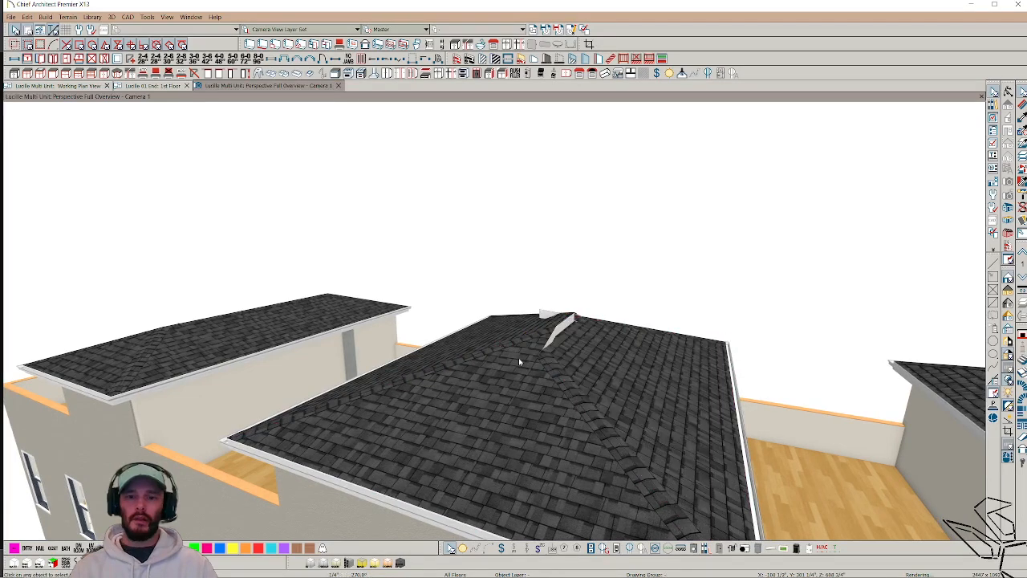
click(518, 357)
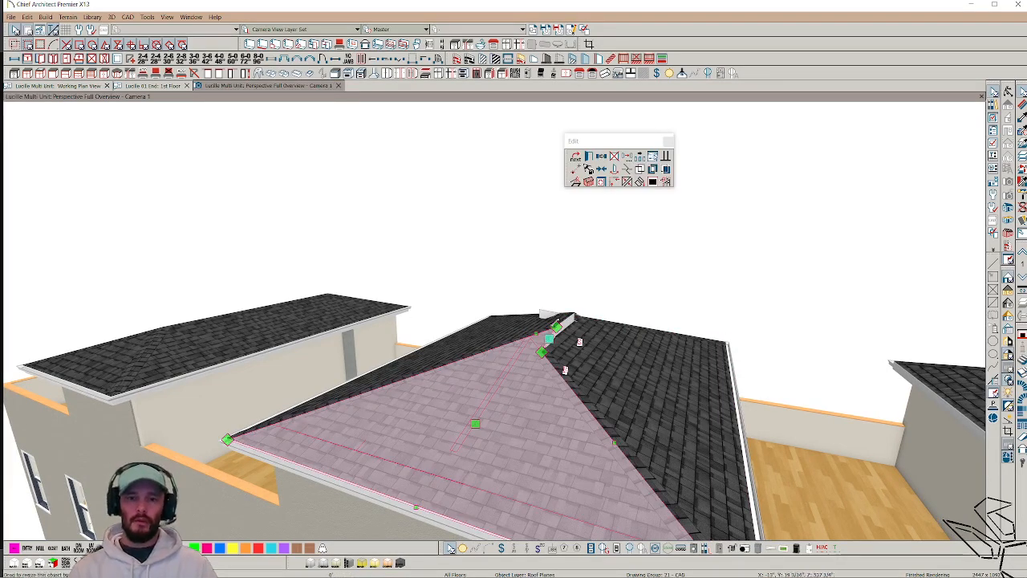
drag(556, 326, 547, 347)
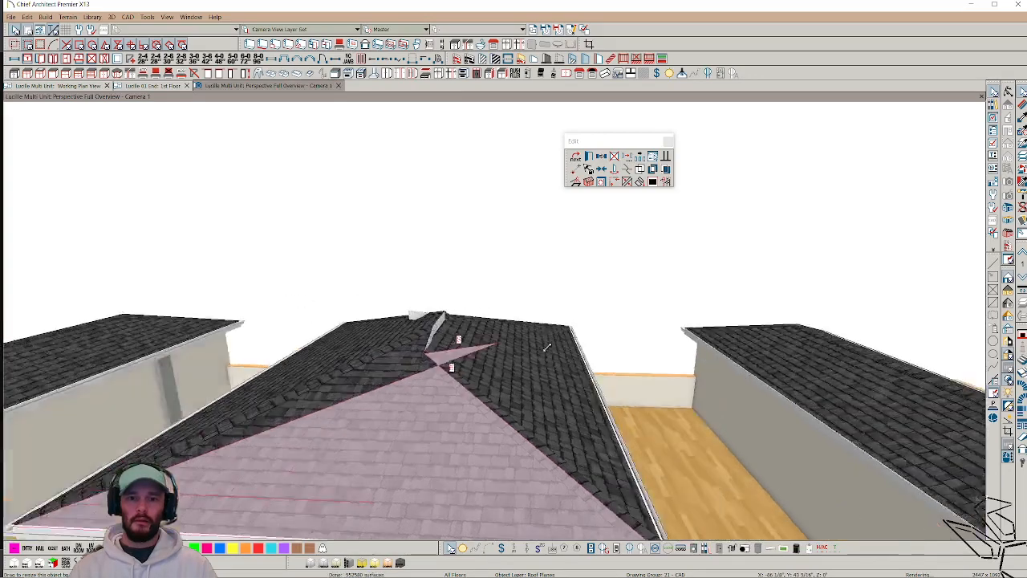
middle_drag(547, 348, 403, 381)
drag(404, 381, 434, 375)
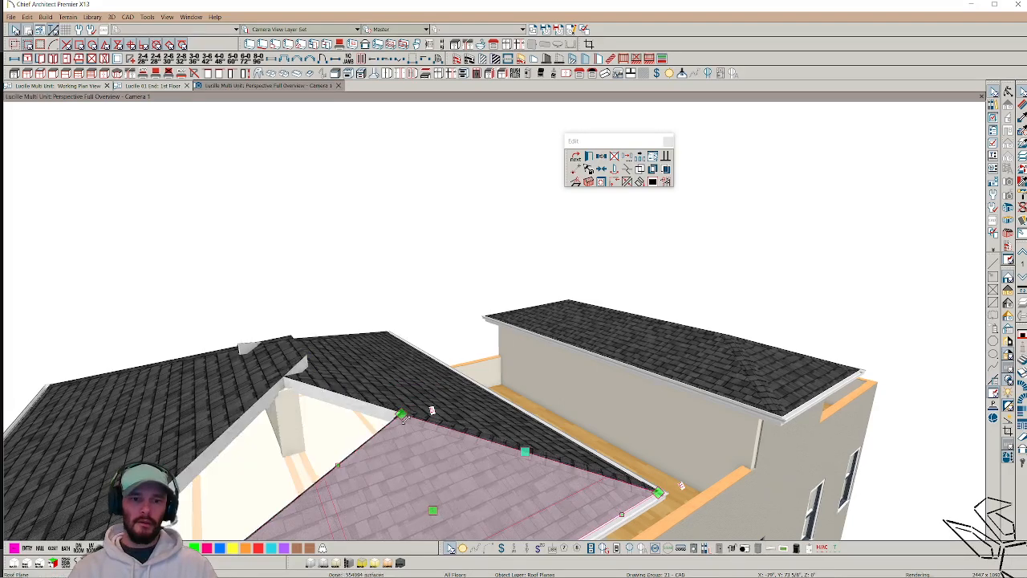
middle_drag(382, 412, 422, 414)
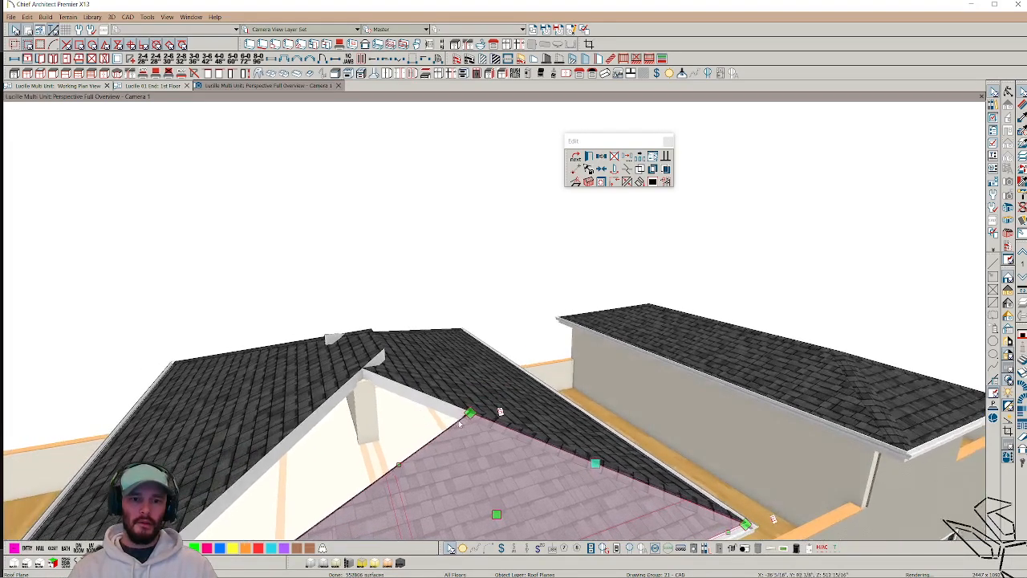
drag(472, 413, 362, 373)
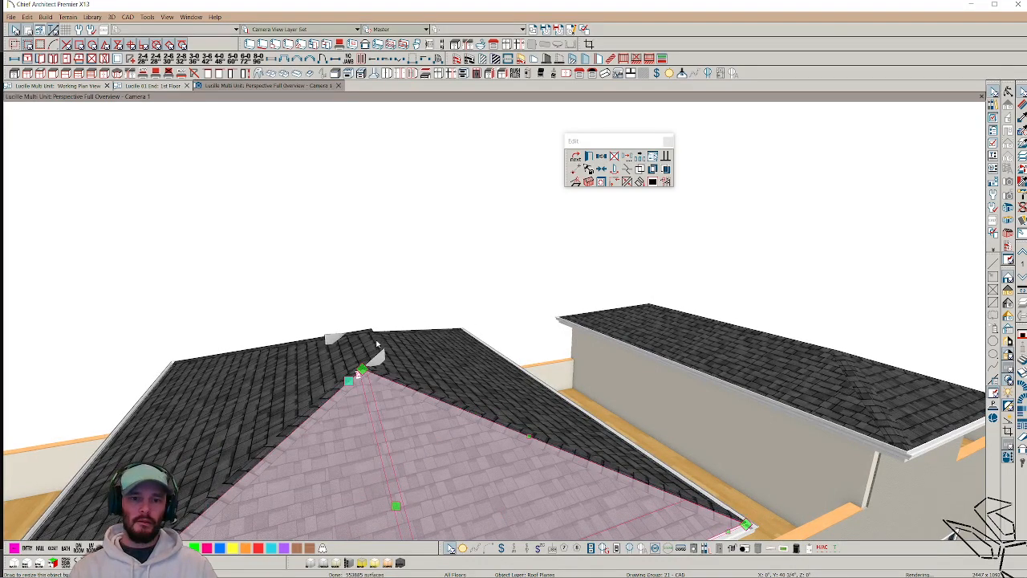
Step: Delete the middle roof's side plane together with the overlapping strip-shaped plane crossing it
click(374, 340)
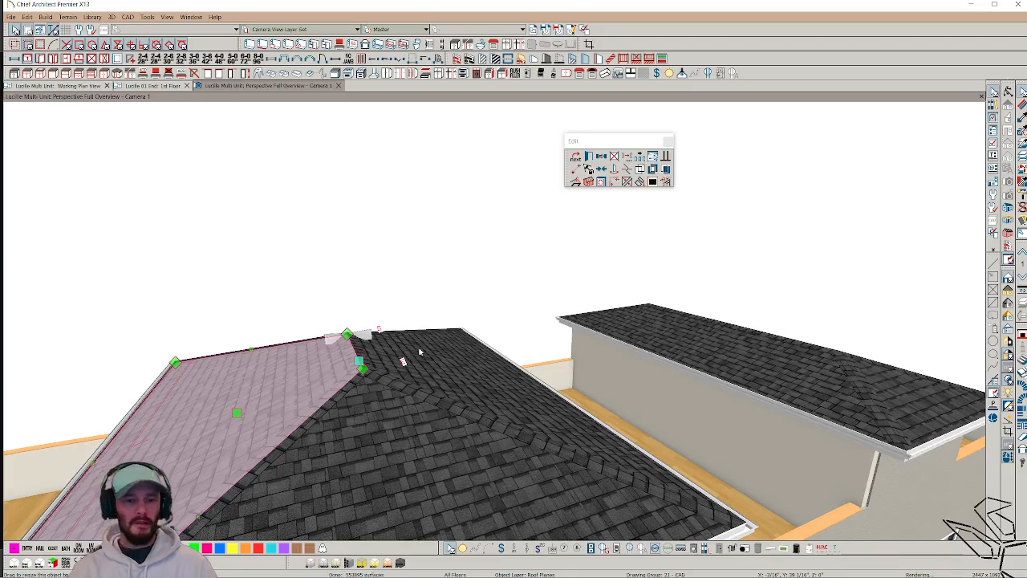
click(430, 354)
middle_drag(430, 355, 336, 369)
click(336, 369)
shift+click(339, 320)
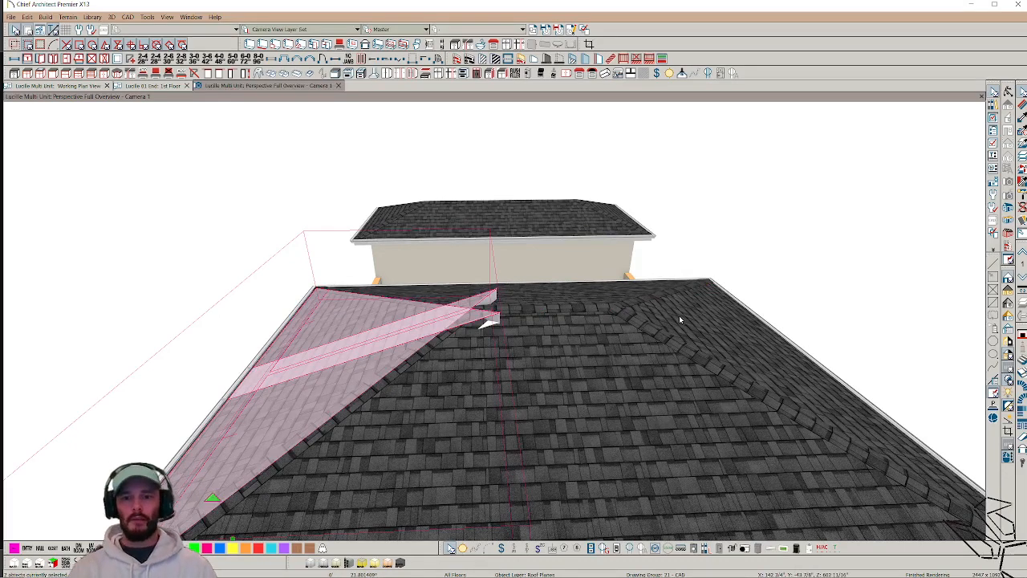
key(Escape)
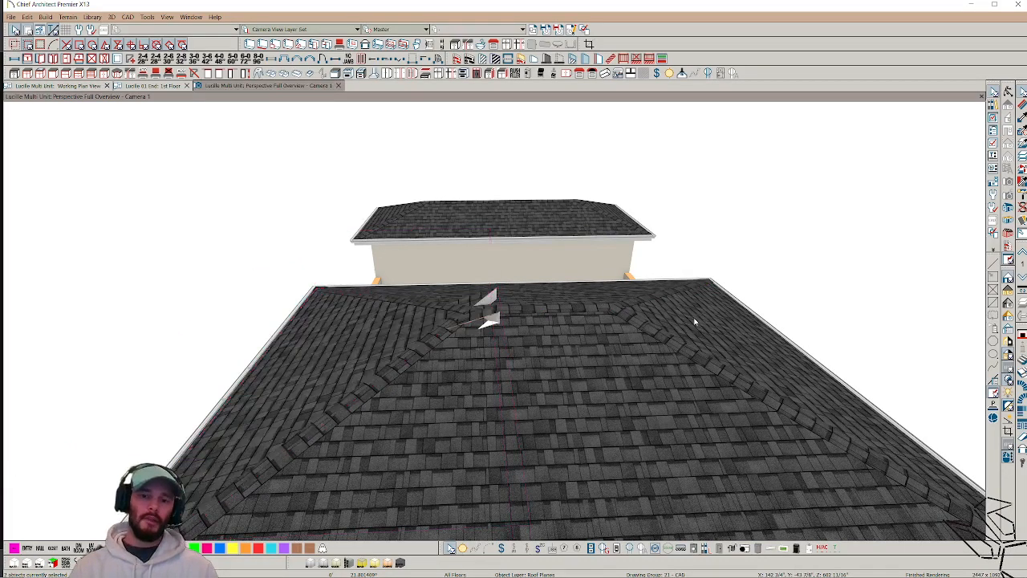
Step: Reflect a copy of the intact opposite side roof plane about the end plane to cover the open side
click(695, 321)
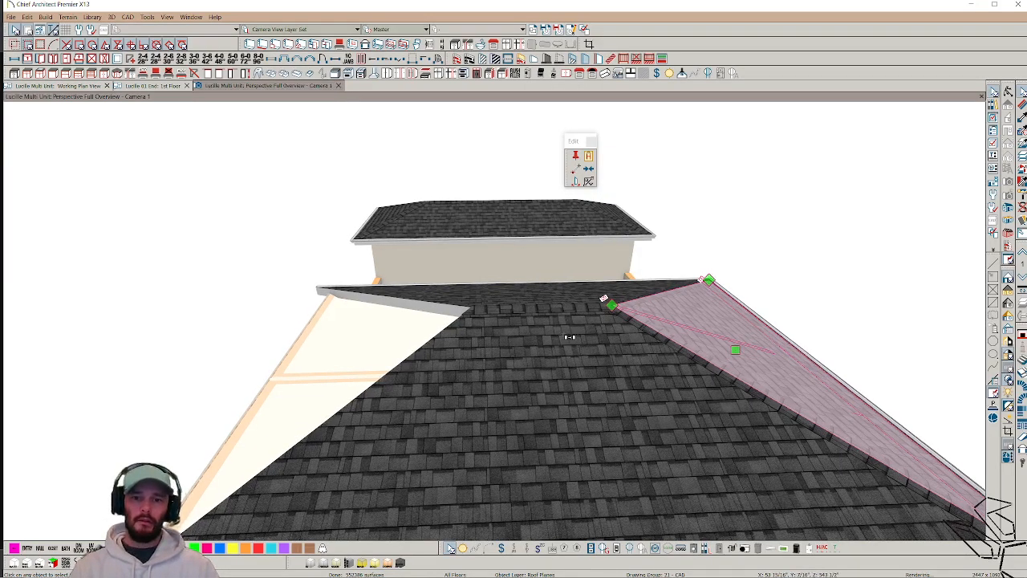
shift+click(566, 338)
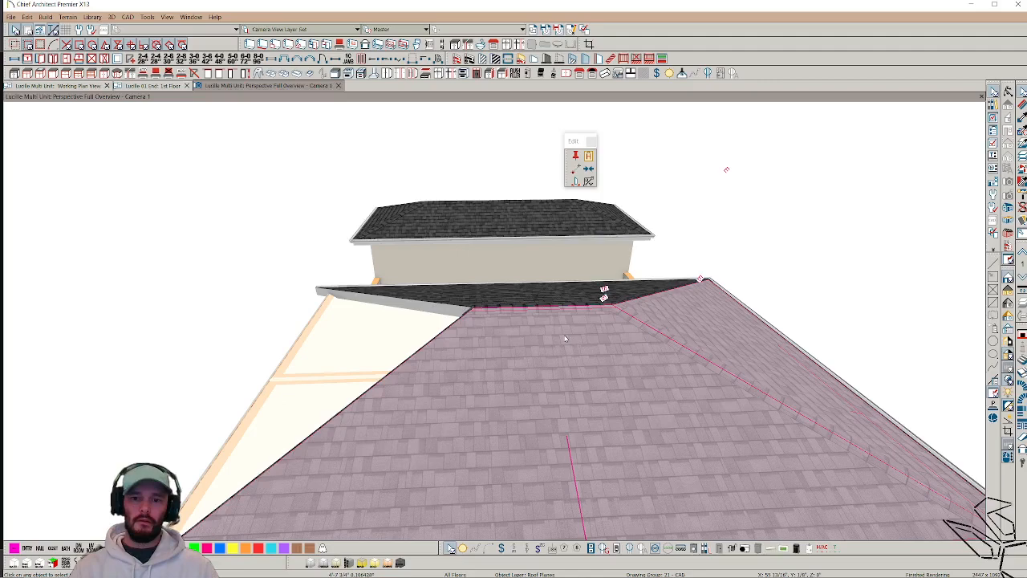
key(Tab)
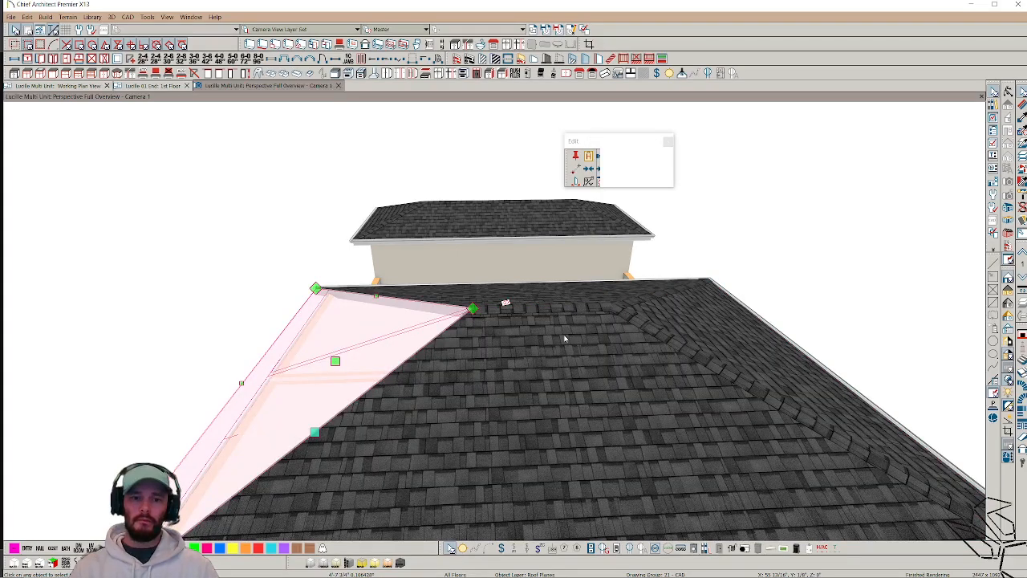
Step: Inspect the repaired middle roof and the neighbouring roofs from all around the building
key(Right)
key(Right)
key(Right)
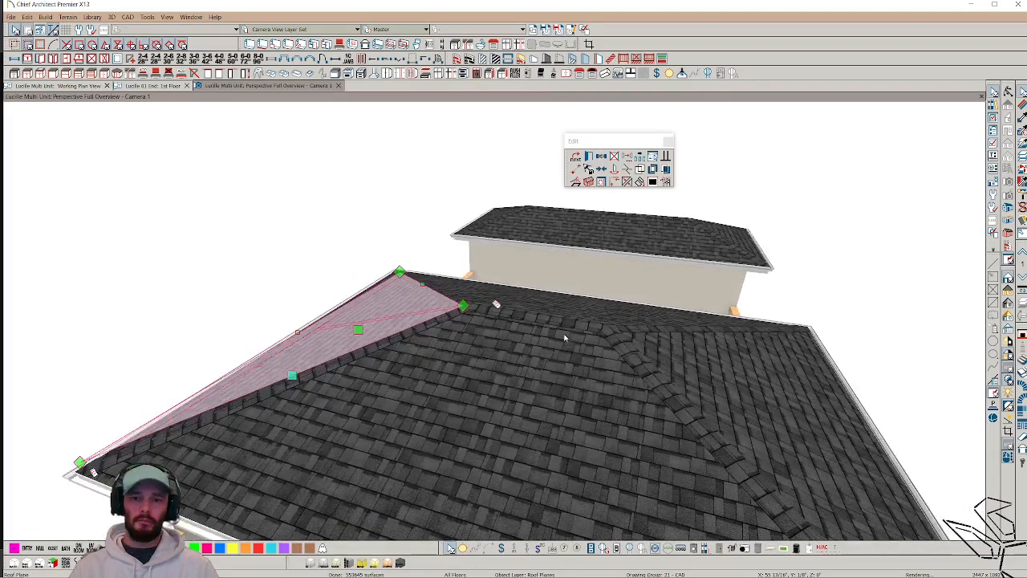
key(Right)
key(Right)
key(Right)
key(Right)
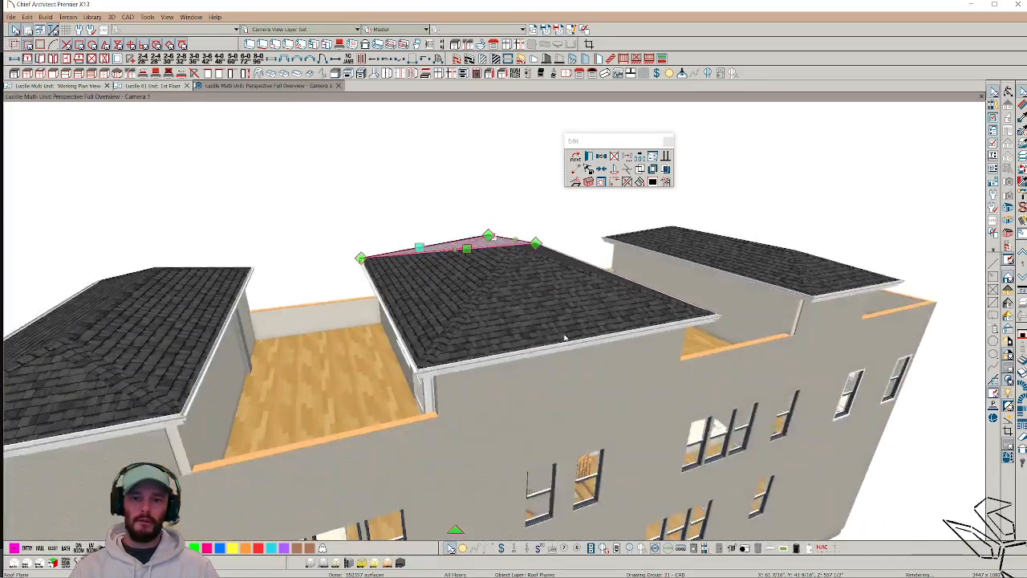
key(Right)
key(Right)
key(Right)
key(Right)
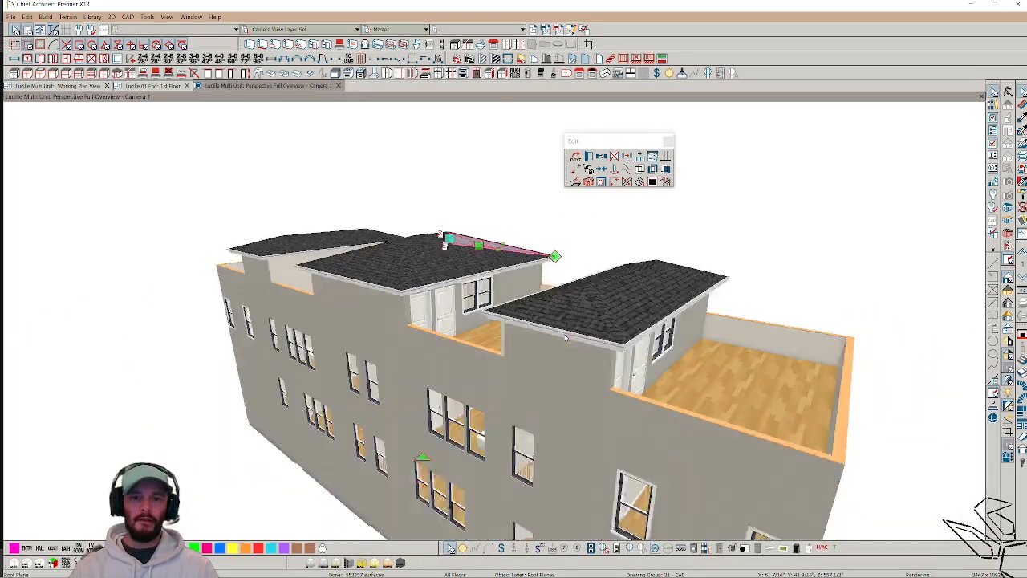
key(Right)
key(Right)
key(Right)
key(Right)
key(Right)
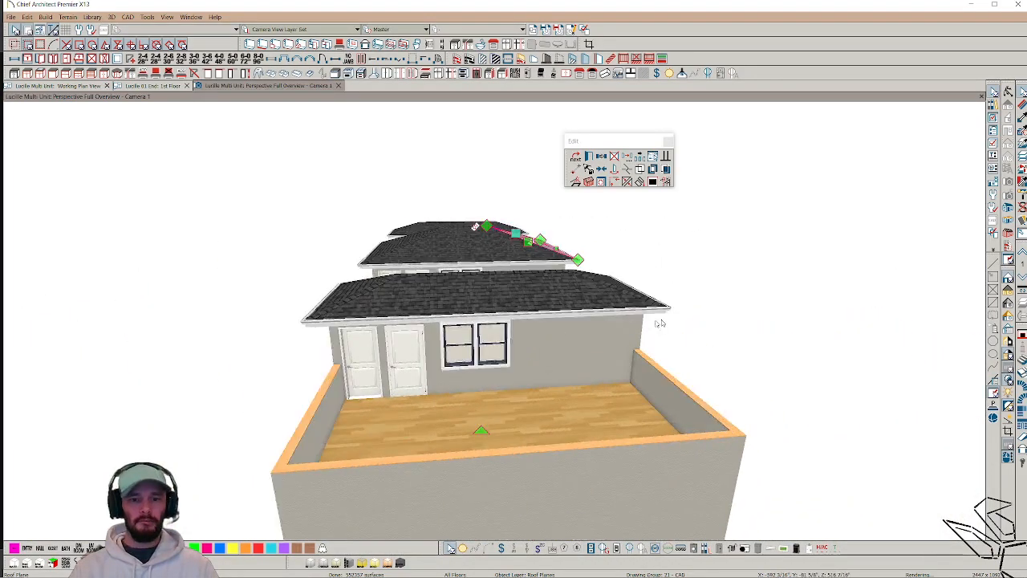
key(Right)
key(Right)
key(Right)
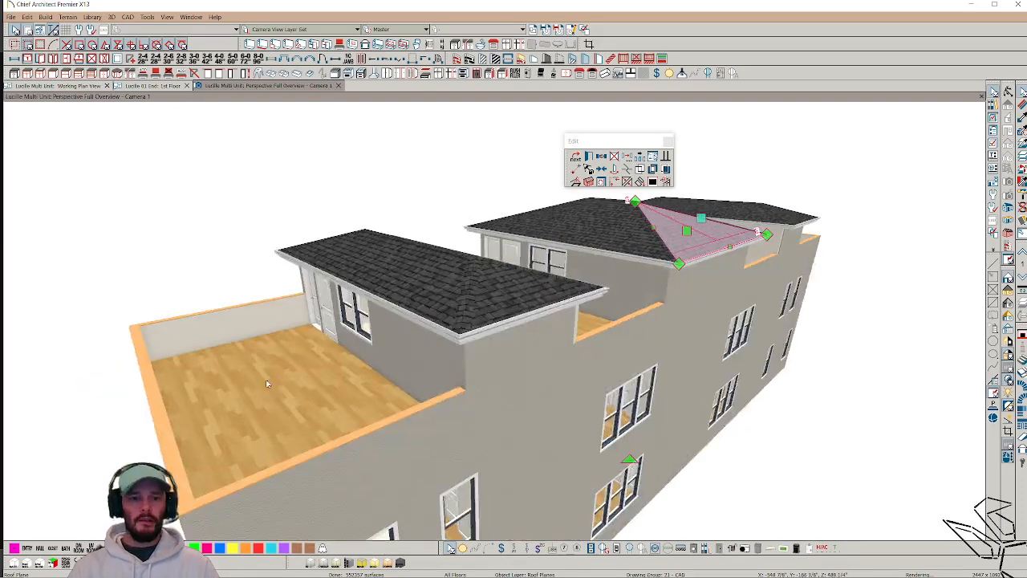
Step: Examine the end unit's rooftop deck, its Balcony room specification and the two adjacent exterior doors
click(267, 383)
middle_drag(267, 382, 263, 405)
click(181, 432)
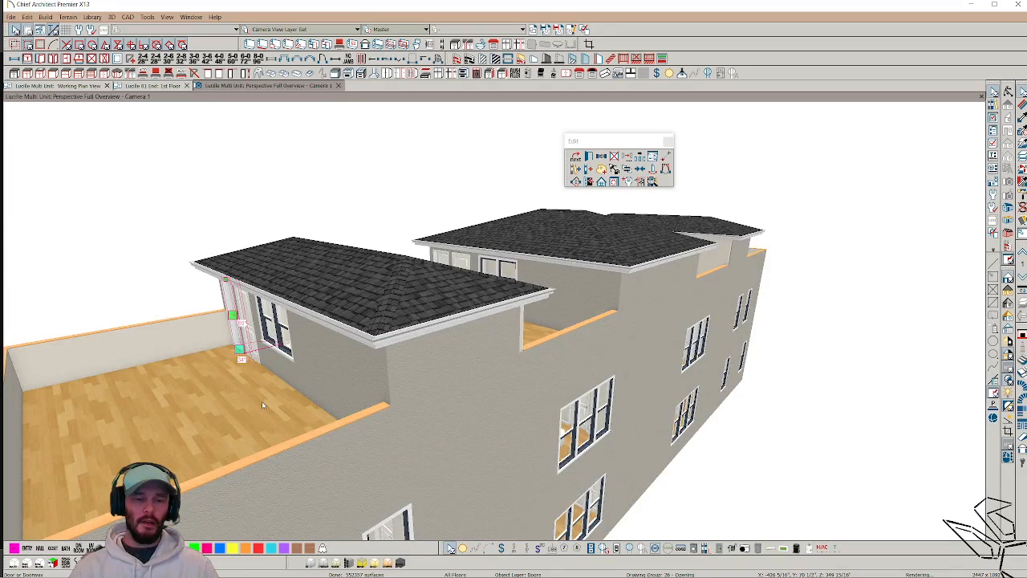
click(262, 370)
double_click(261, 370)
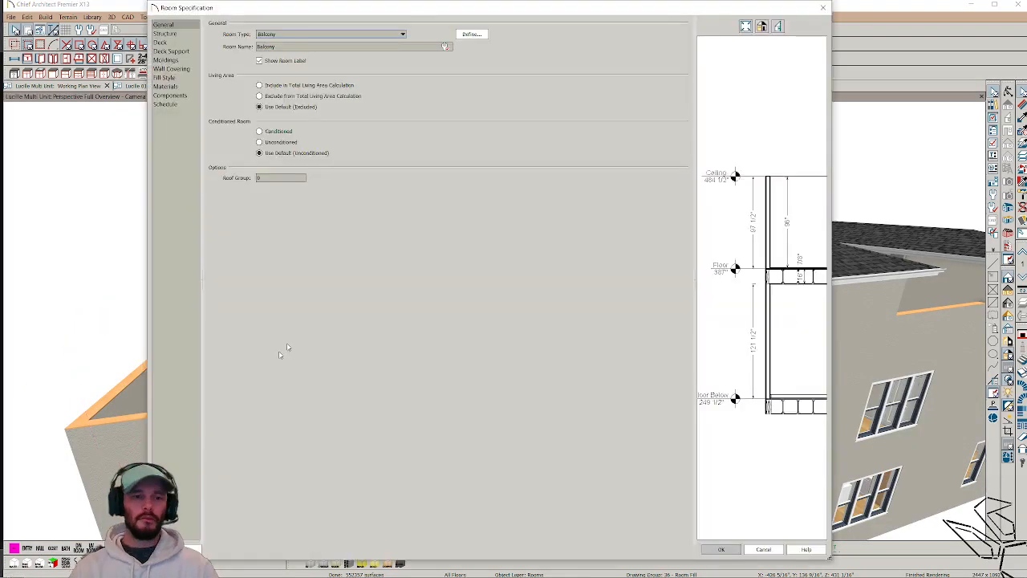
click(763, 549)
middle_drag(590, 414, 295, 436)
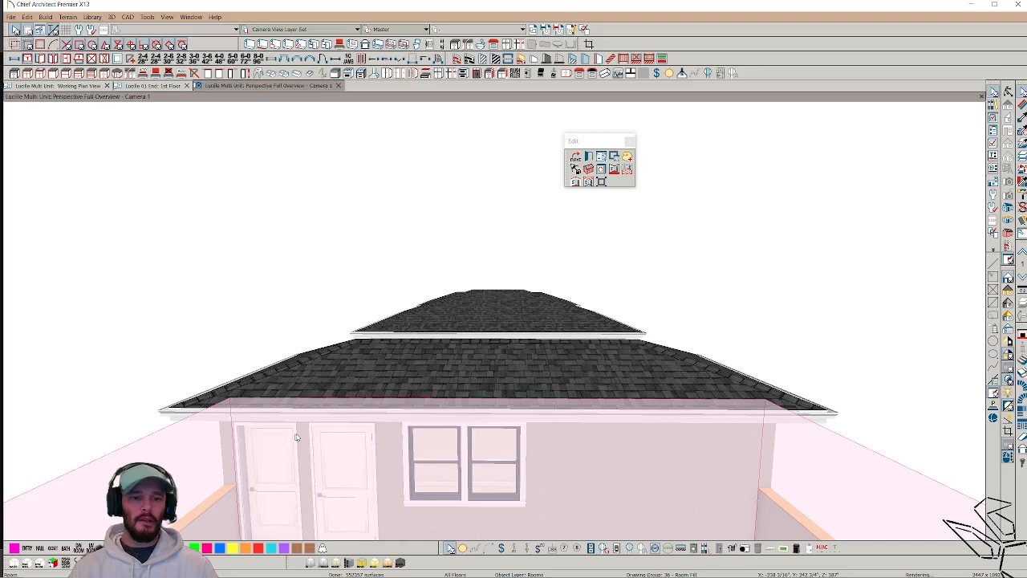
middle_drag(295, 436, 338, 275)
click(338, 275)
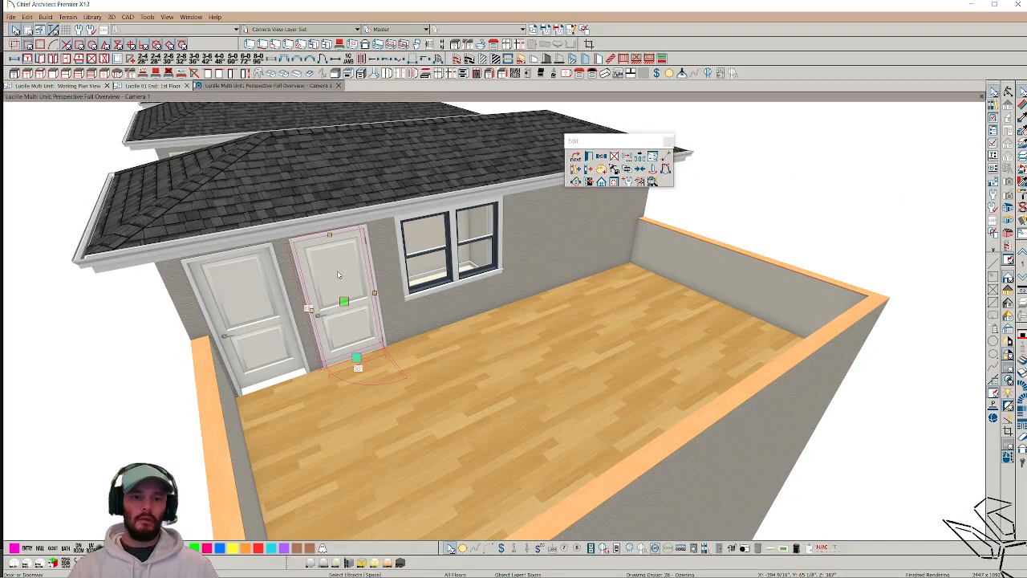
scroll(337, 275, down, 3)
Step: Display the 4th floor in the Lucille Multi Unit working plan view, focused on the leftmost unit's balcony doors
click(152, 85)
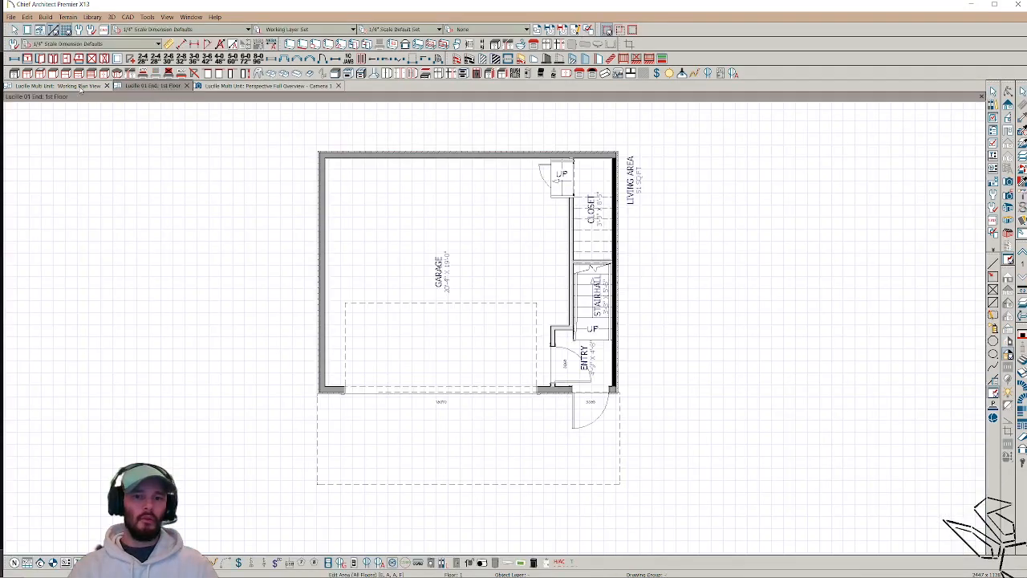
click(83, 86)
scroll(388, 321, up, 3)
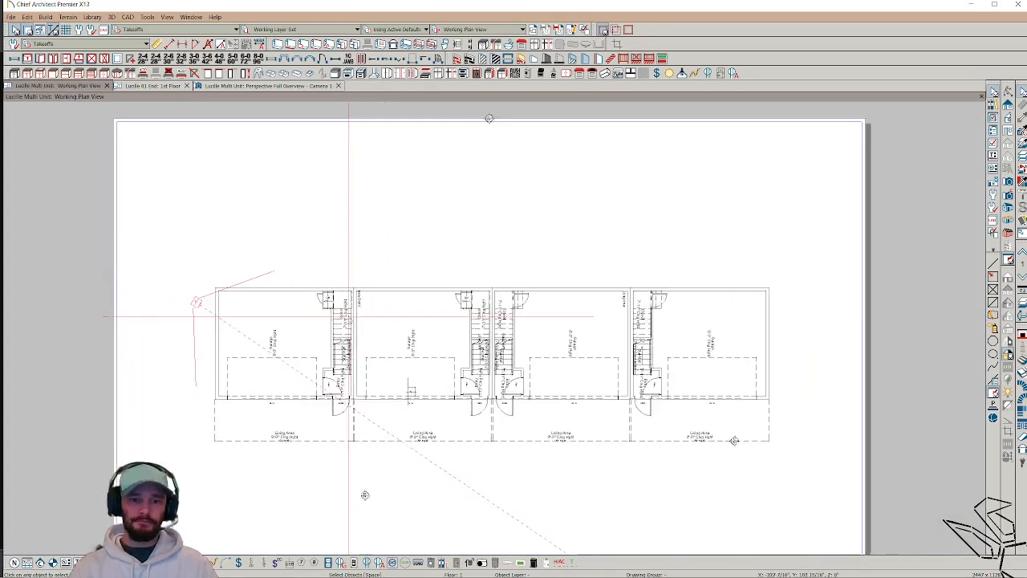
key(Page_Up)
key(Page_Up)
key(Page_Up)
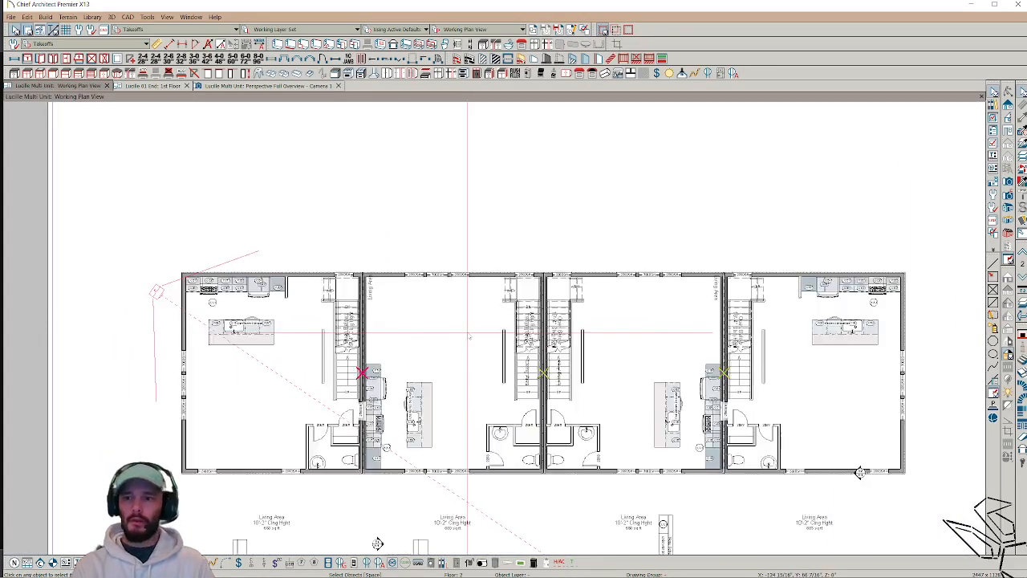
scroll(298, 384, up, 5)
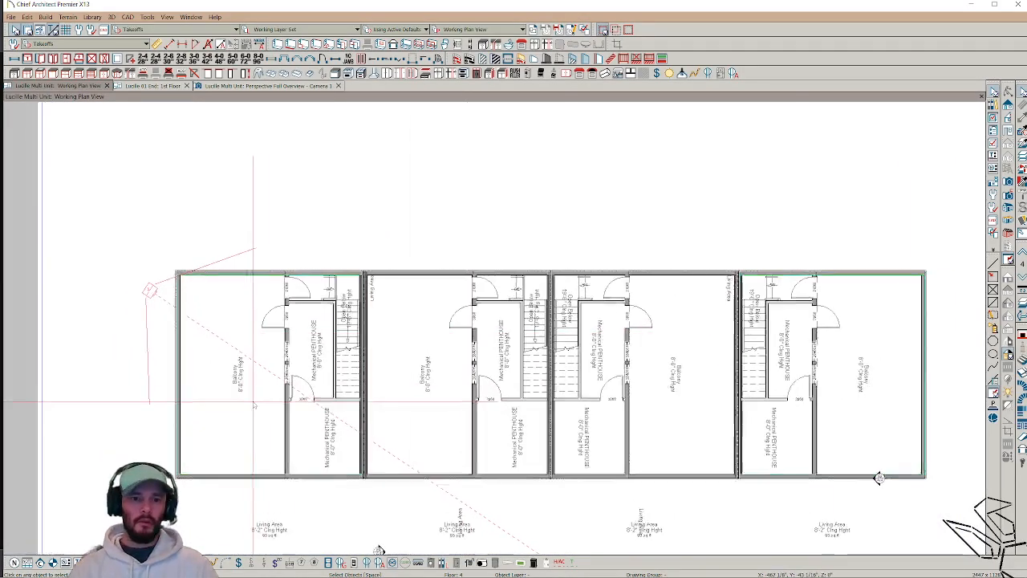
scroll(333, 363, up, 1)
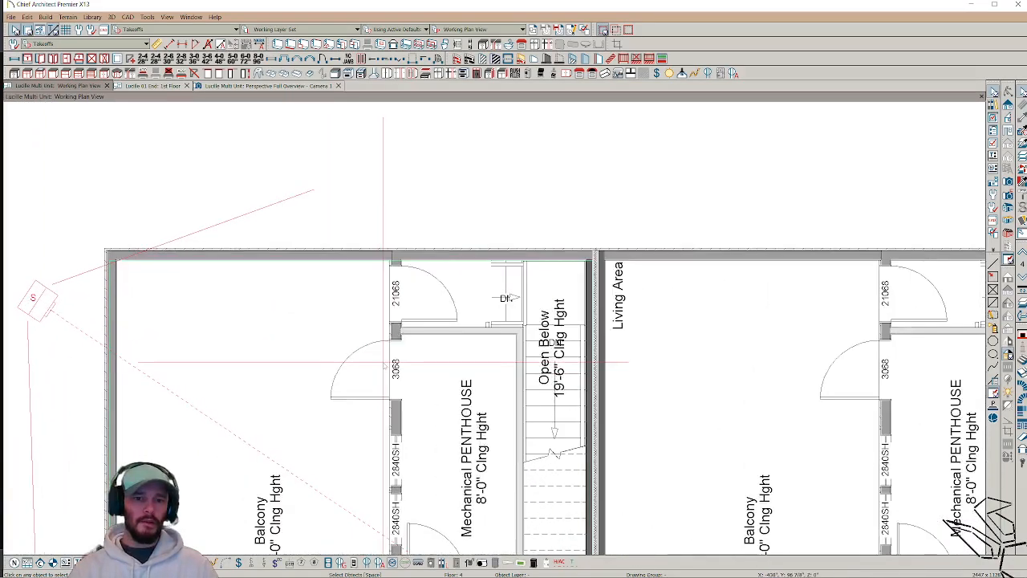
Step: Delete the 21068 and 3068 doors from the wall between the leftmost unit's Balcony and its stair and mechanical area
click(391, 366)
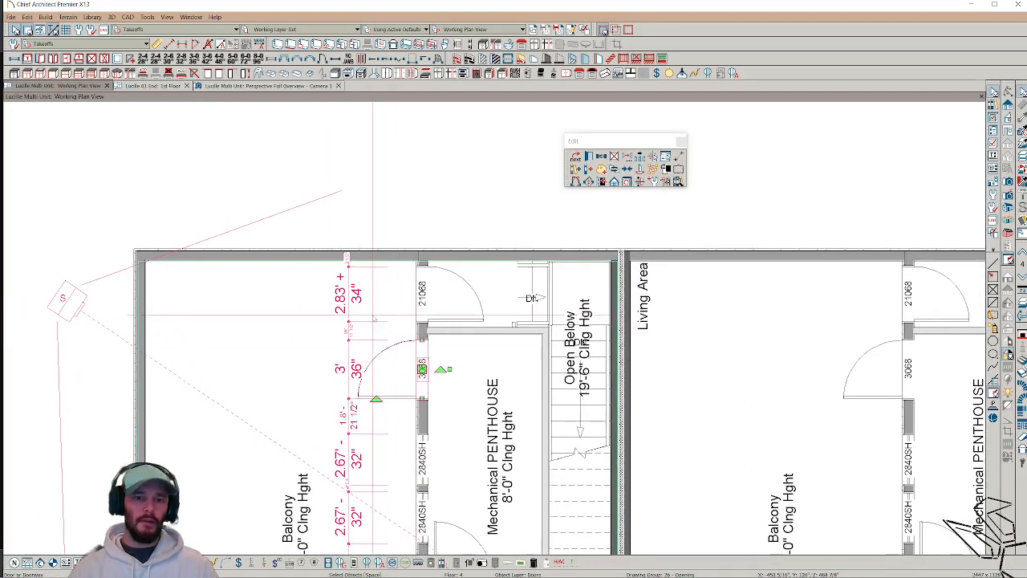
click(420, 303)
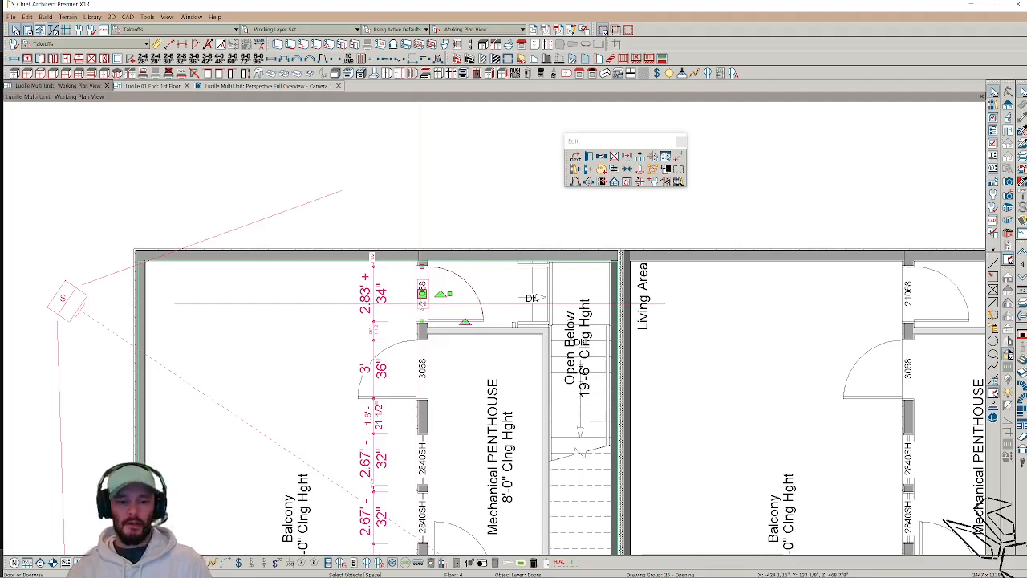
key(Delete)
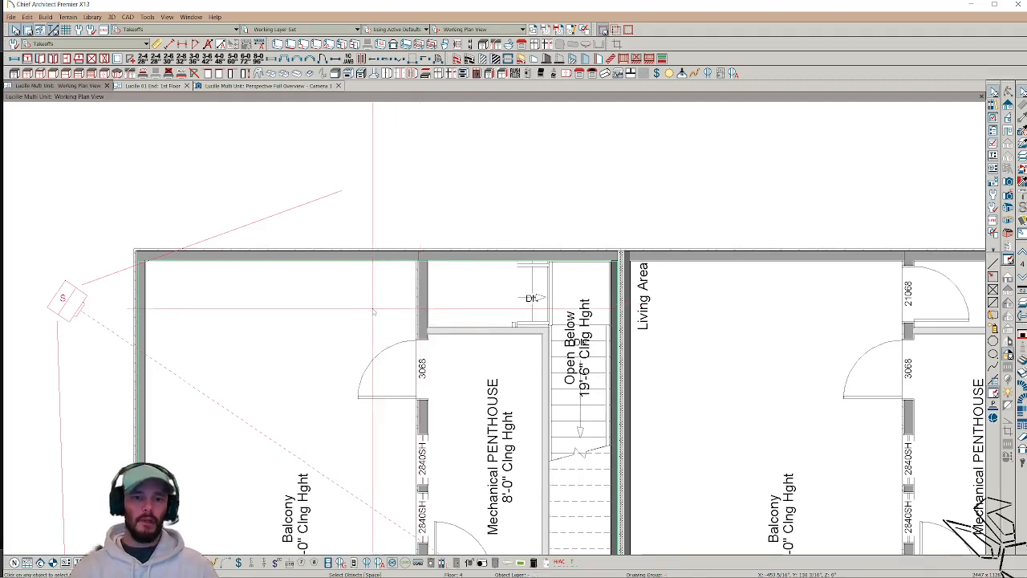
click(422, 353)
middle_drag(384, 367, 394, 367)
click(428, 347)
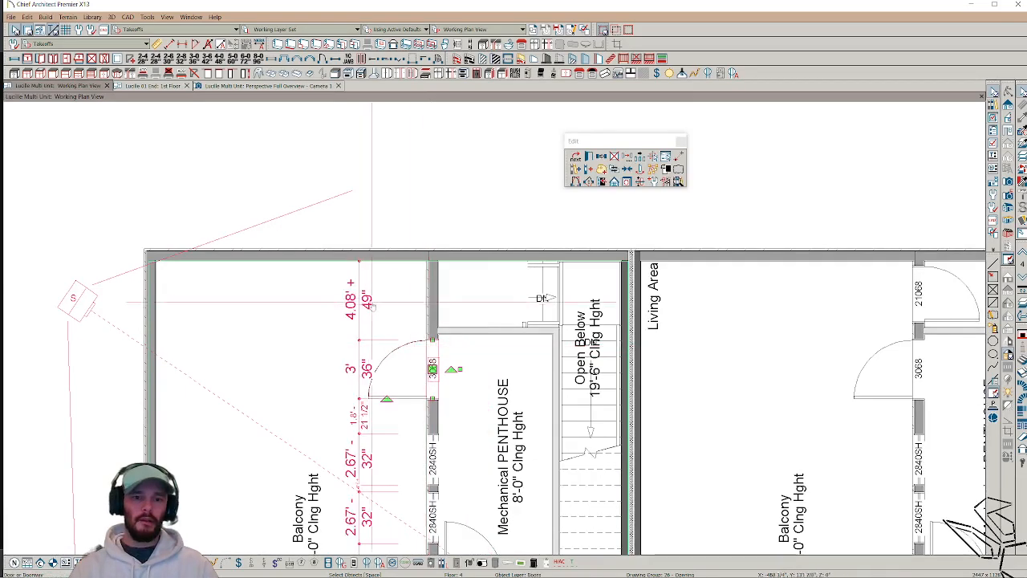
scroll(403, 378, down, 1)
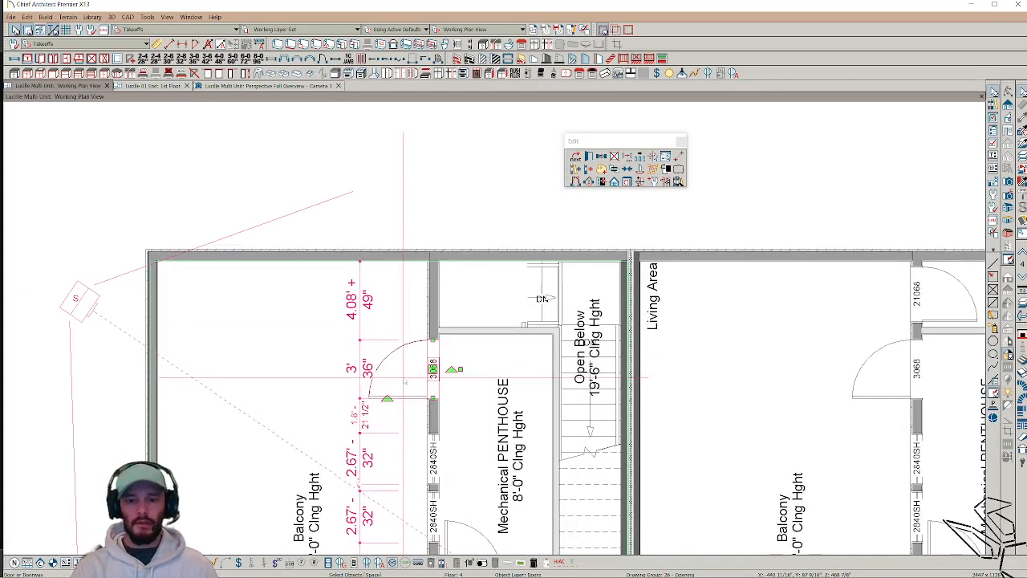
key(Escape)
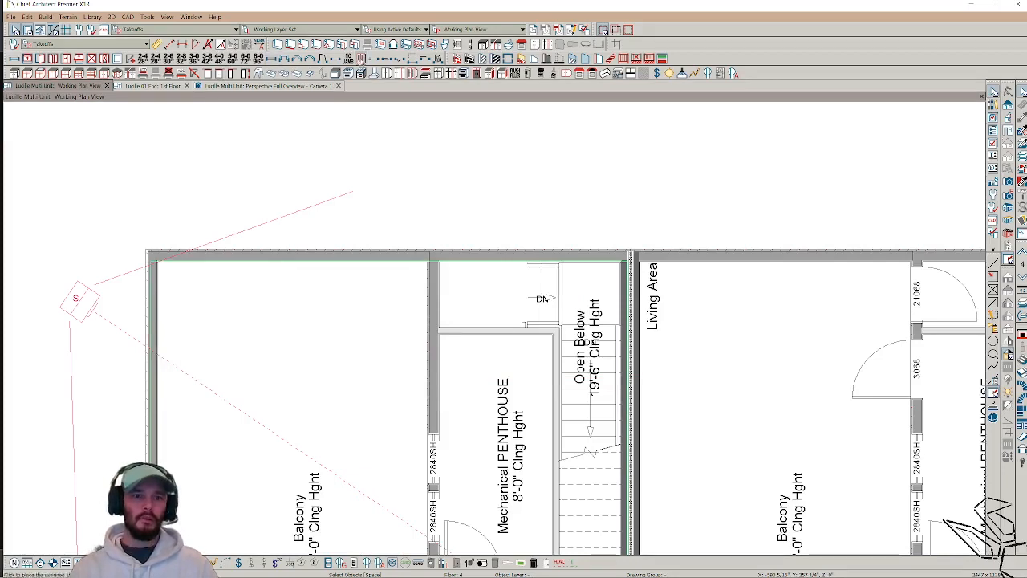
Step: Assign the hotkey sequence D, T, H, D to the Door Tools - Hinged Door command
click(323, 59)
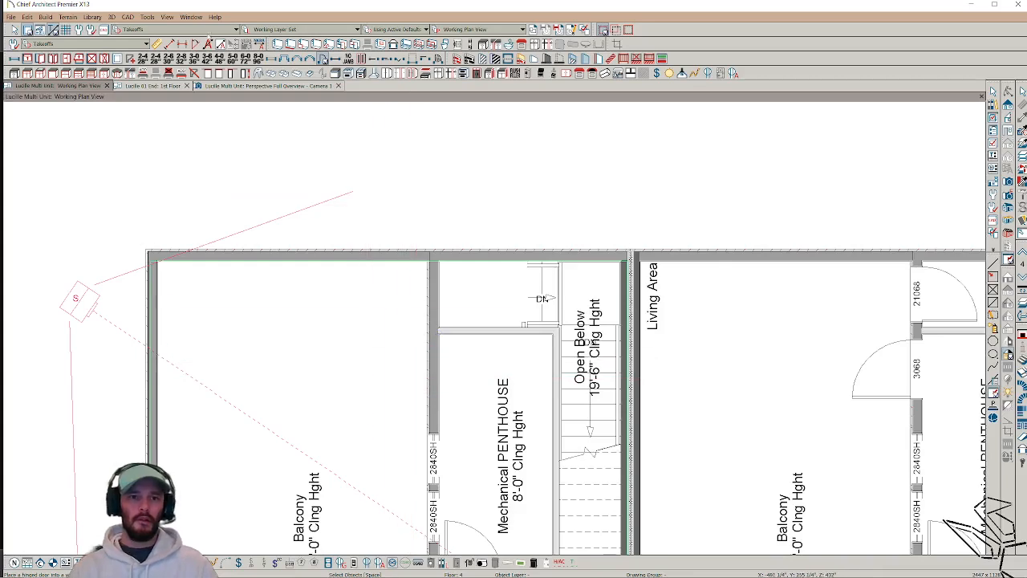
click(170, 17)
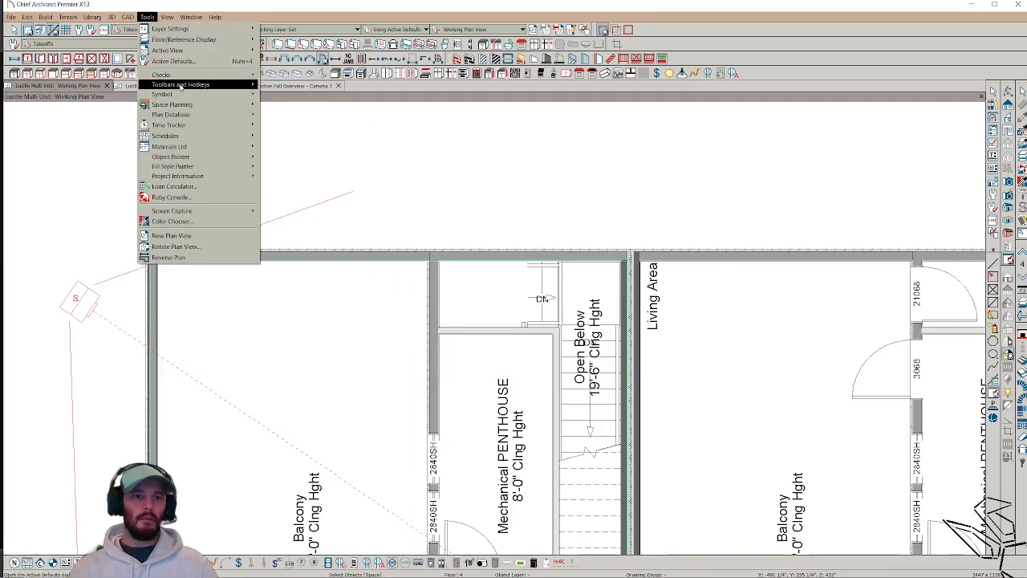
mouse_move(201, 85)
click(283, 110)
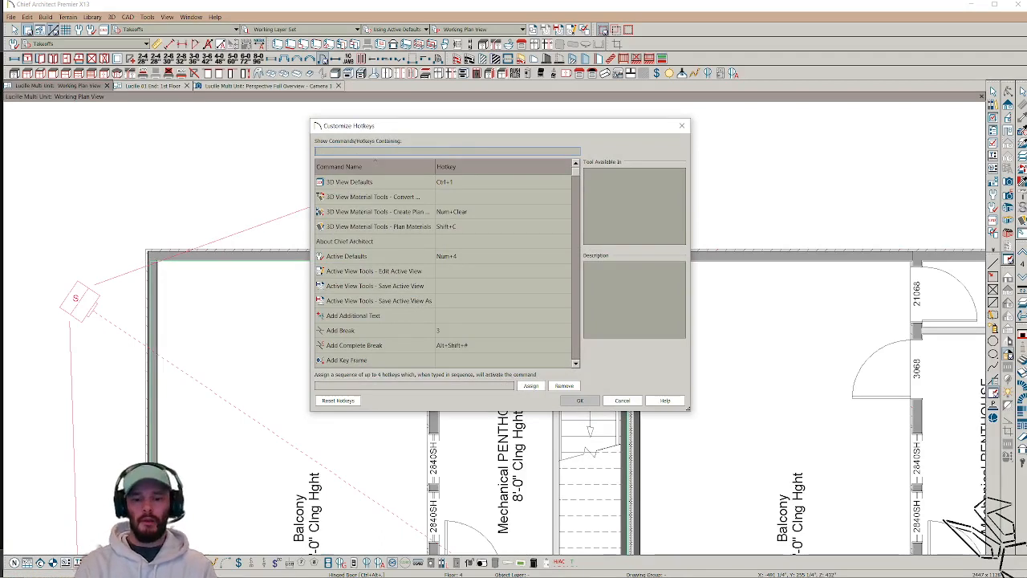
text(door)
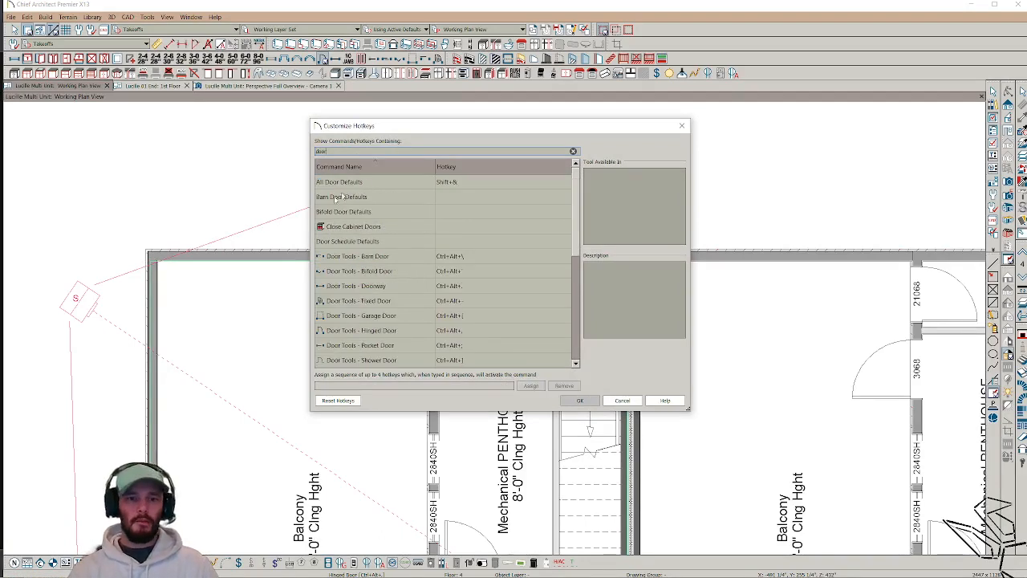
scroll(417, 291, down, 3)
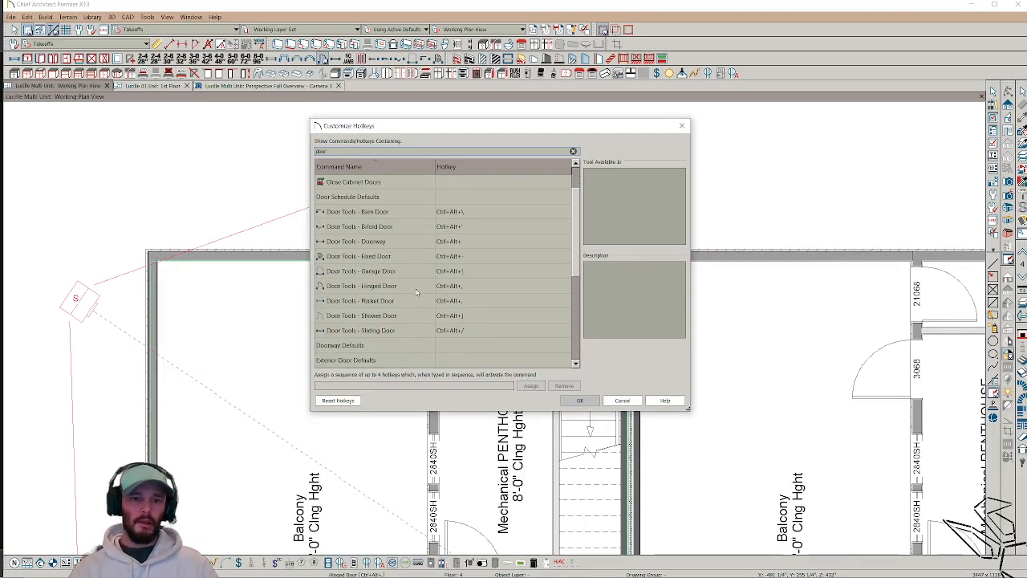
click(375, 288)
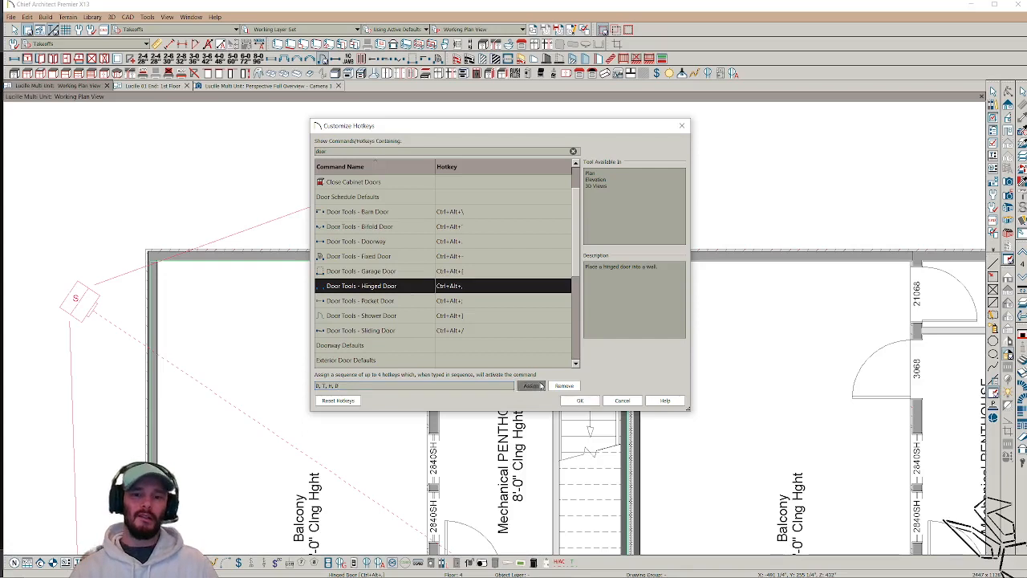
click(571, 399)
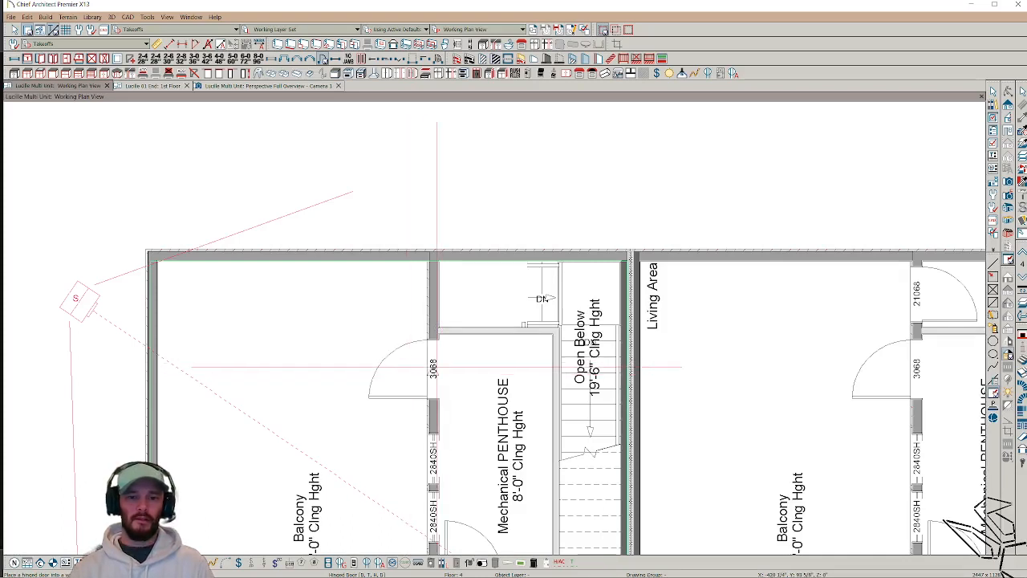
click(434, 368)
click(432, 361)
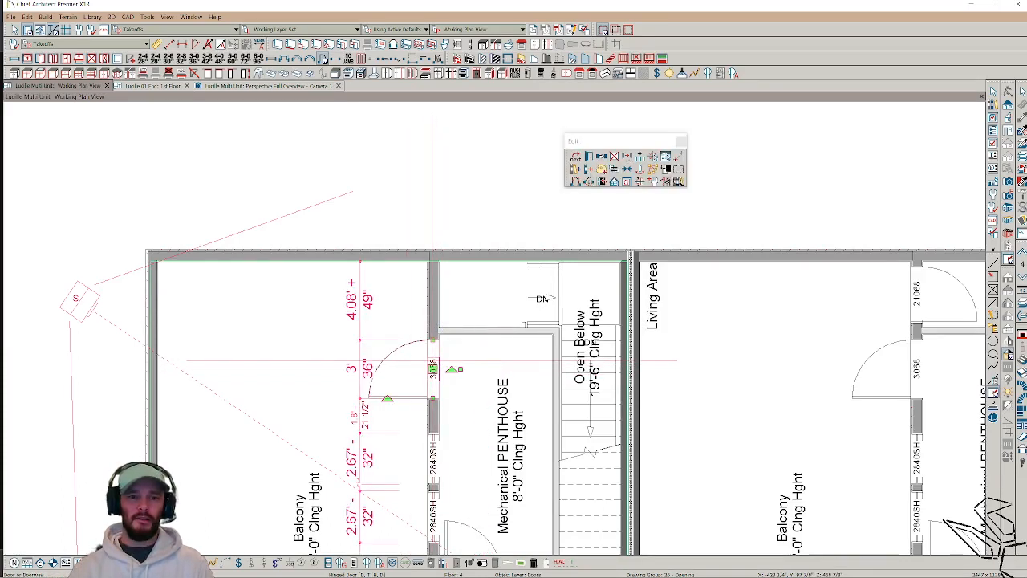
key(Delete)
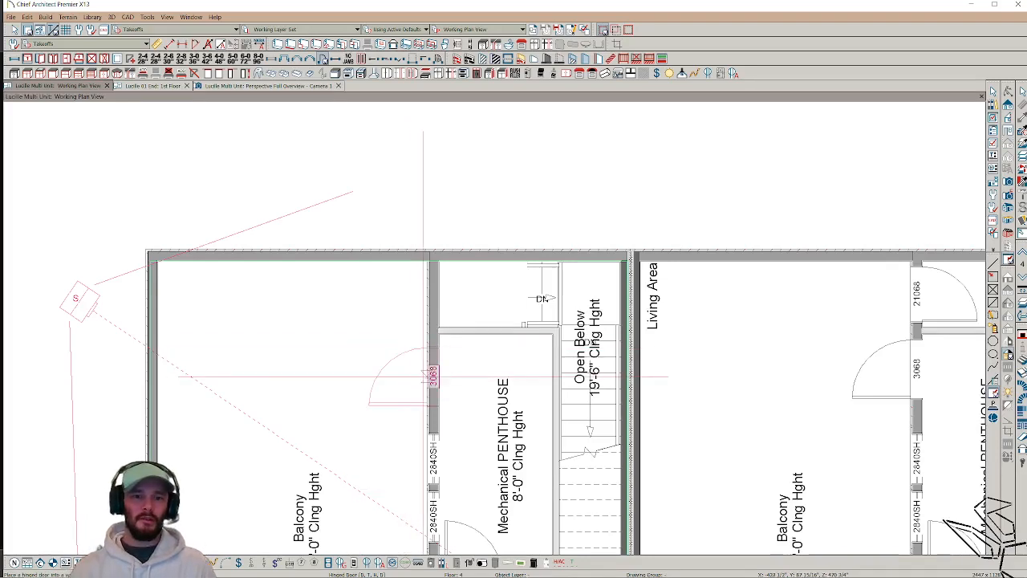
Step: Place a 3068 hinged door between the leftmost unit's Balcony and Mechanical Penthouse, setting its distance from the nearby exterior wall to 49 inches
click(431, 373)
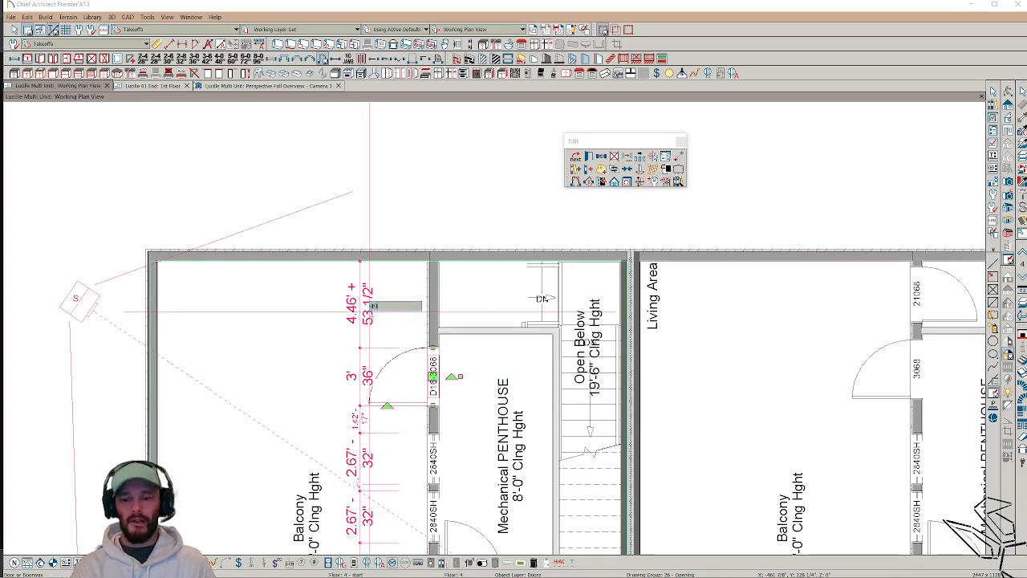
text(49)
key(Return)
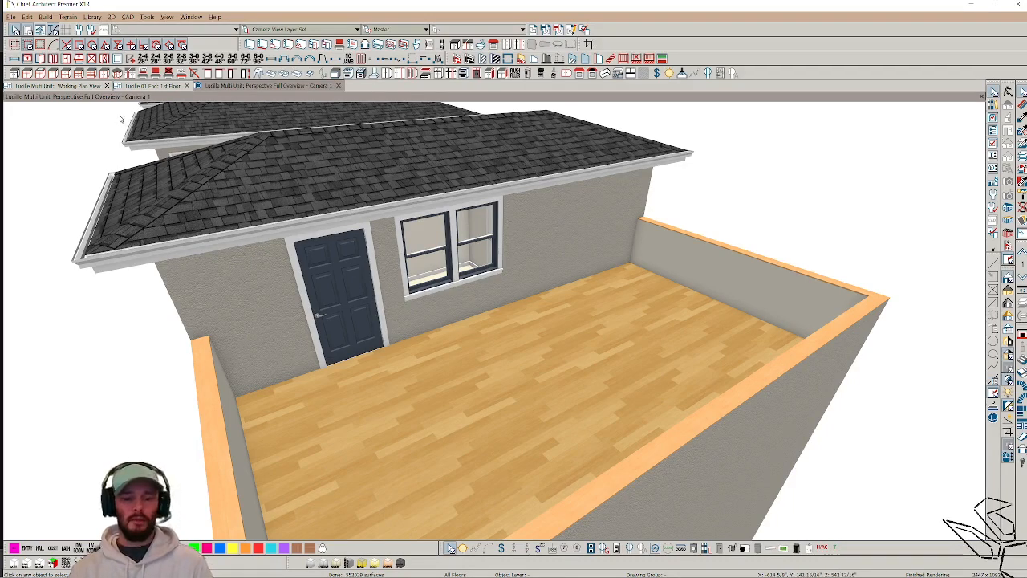
Step: Try to paste the copied door in the perspective camera view, and return to the working plan view
key(ctrl+v)
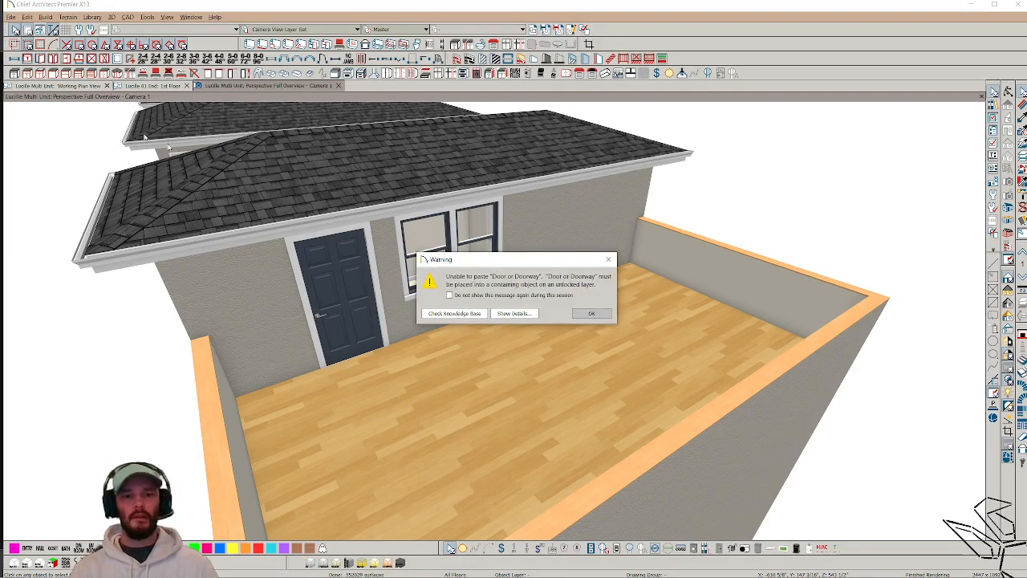
click(593, 313)
click(69, 86)
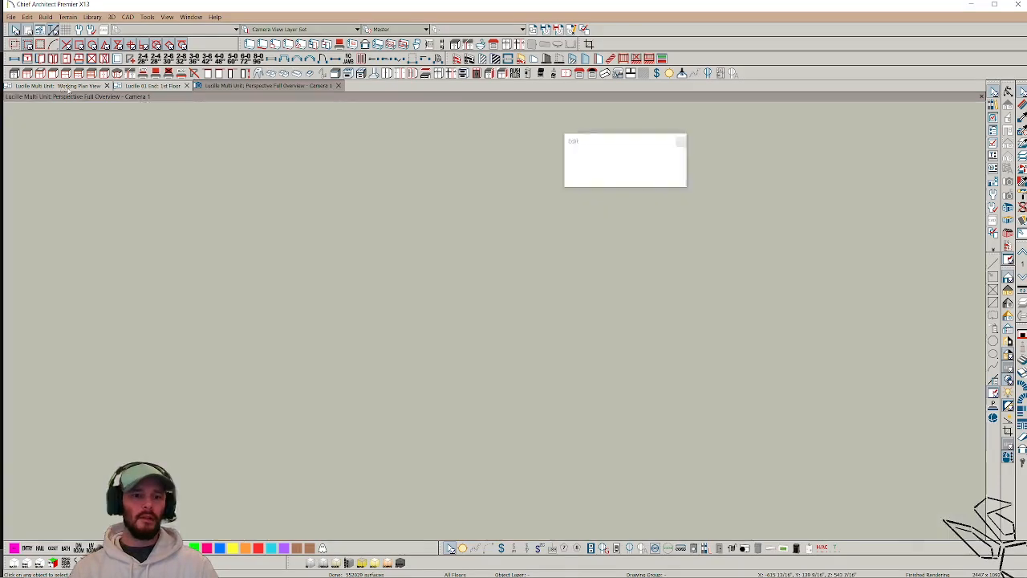
Step: Check how far the rightmost unit's 21068 balcony door is offset from the adjacent exterior wall
scroll(423, 209, up, 1)
middle_drag(423, 208, 302, 195)
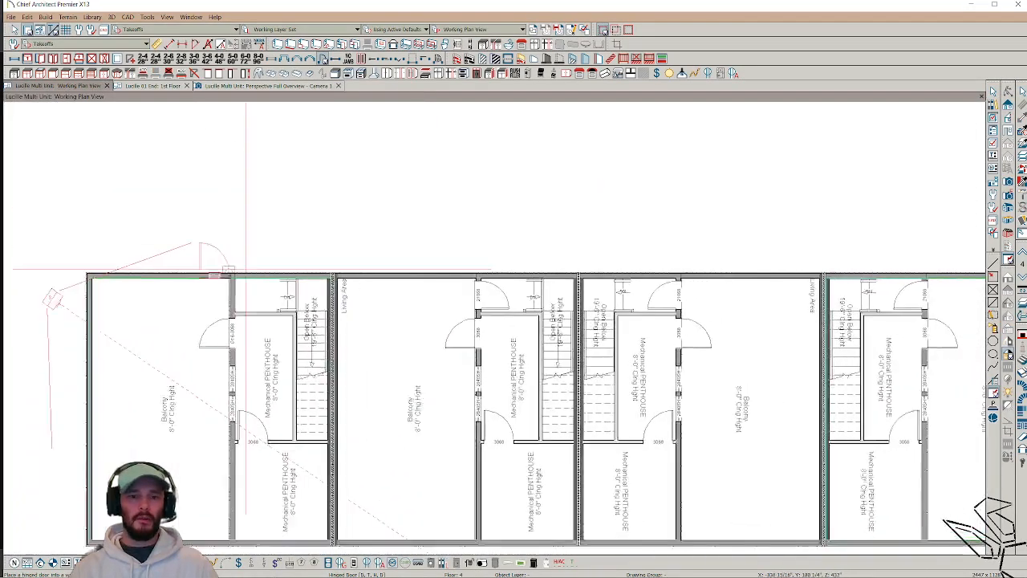
scroll(245, 271, down, 2)
click(774, 300)
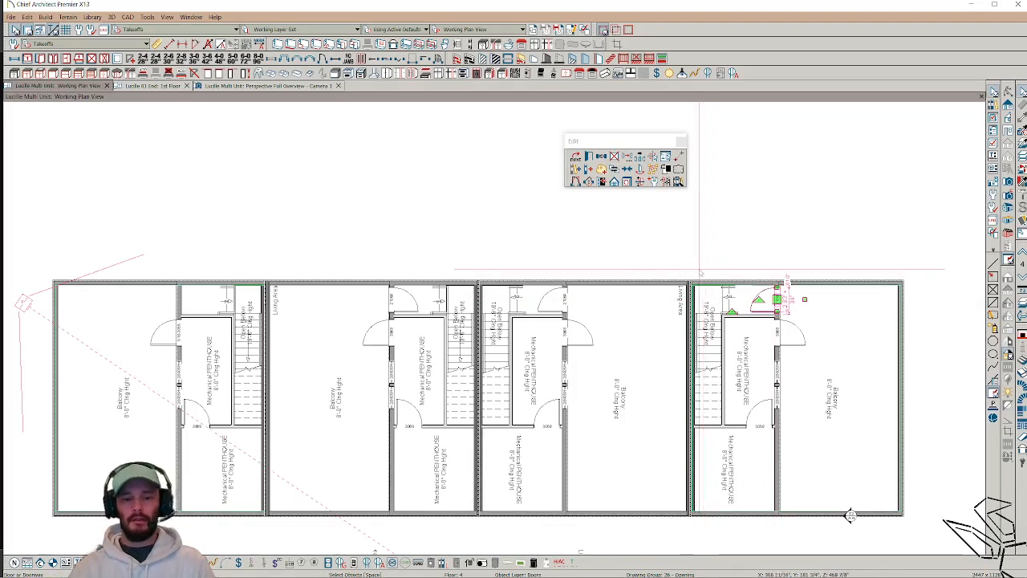
scroll(790, 276, up, 5)
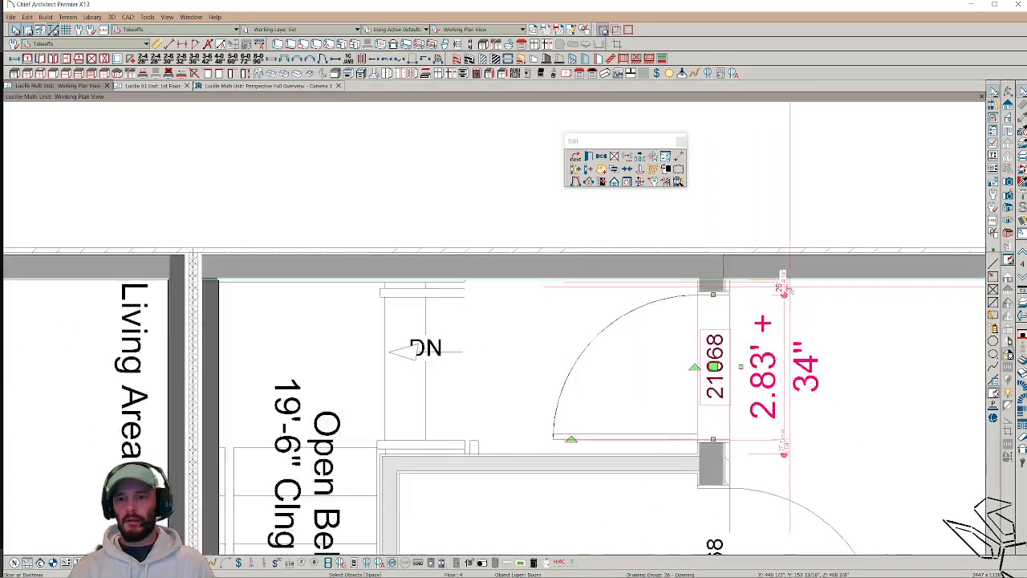
scroll(784, 290, up, 1)
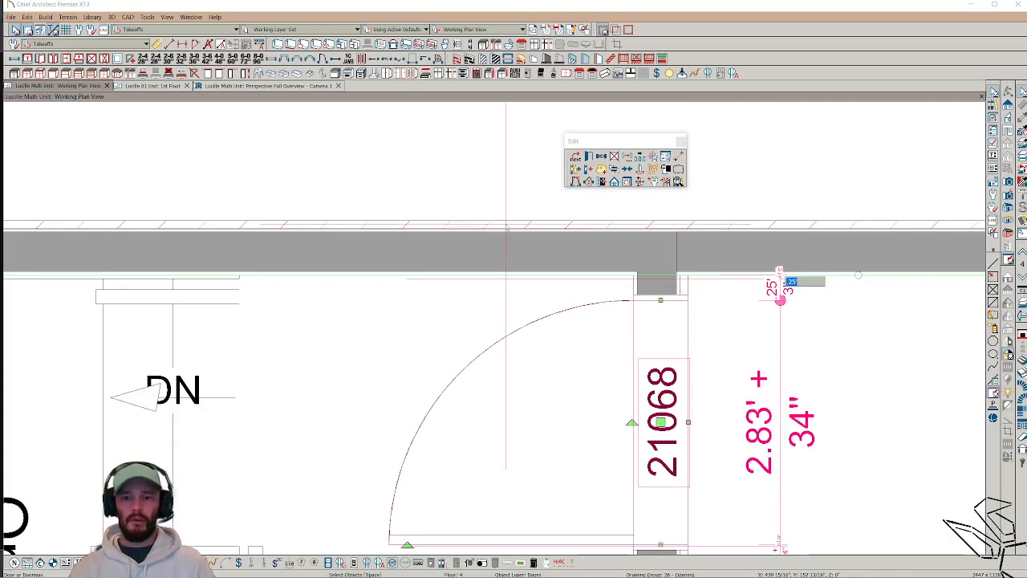
key(Return)
Step: Place a second hinged door between the leftmost unit's Balcony and stair area, swinging toward the stairs, and narrow it to 34 inches
scroll(506, 228, down, 6)
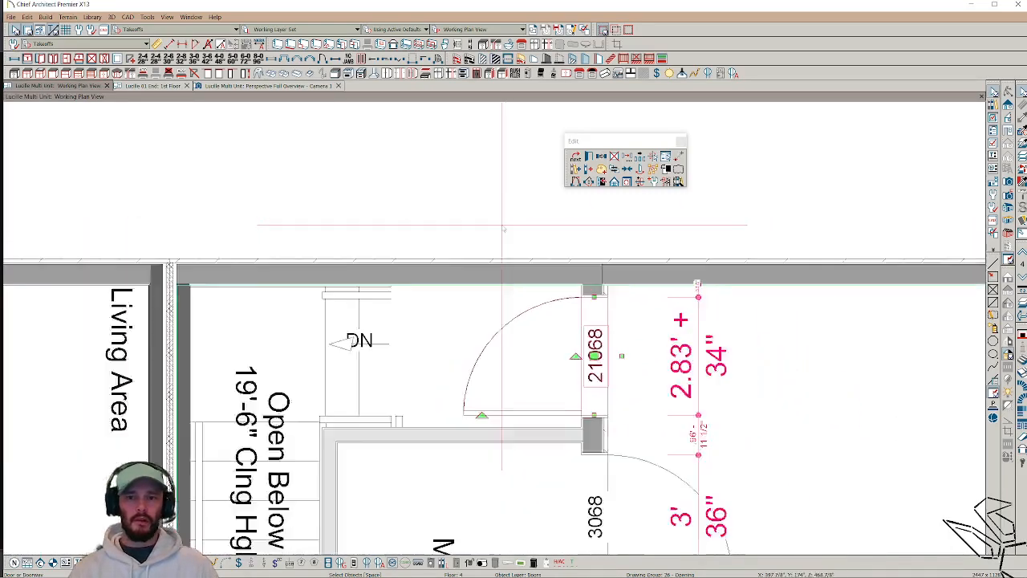
scroll(489, 225, down, 2)
scroll(490, 225, left, 5)
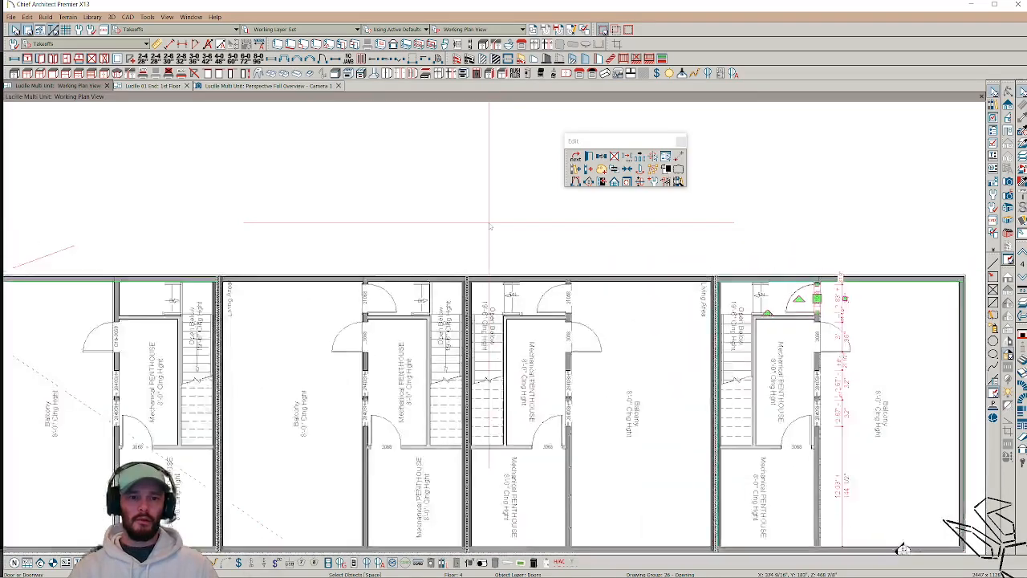
scroll(489, 226, up, 1)
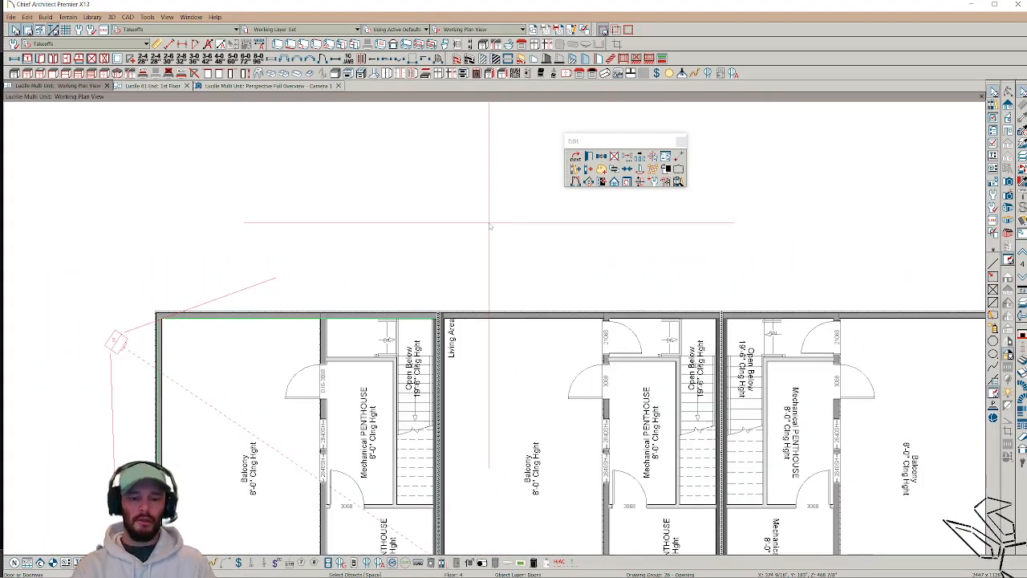
key(d)
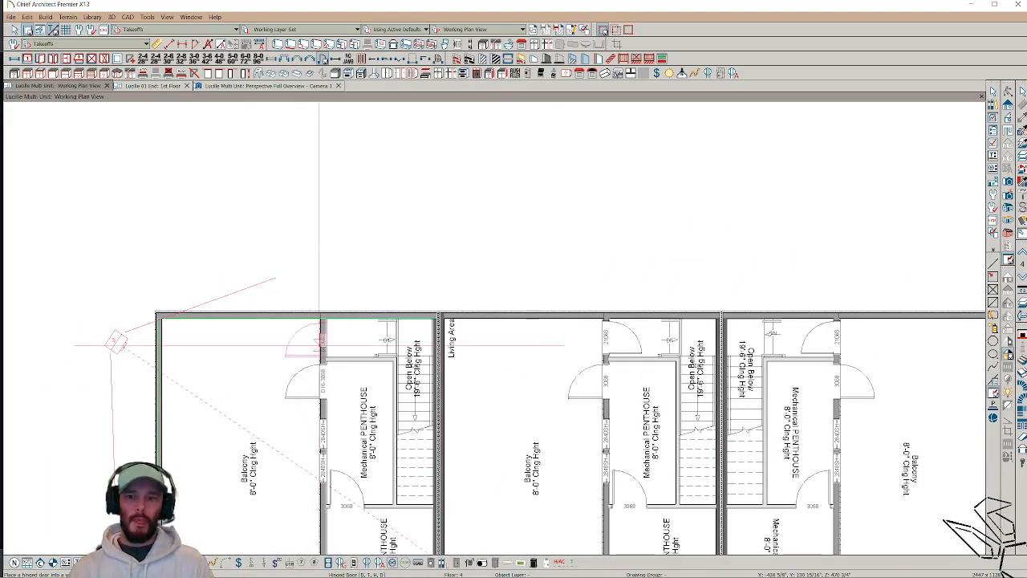
scroll(321, 343, down, 2)
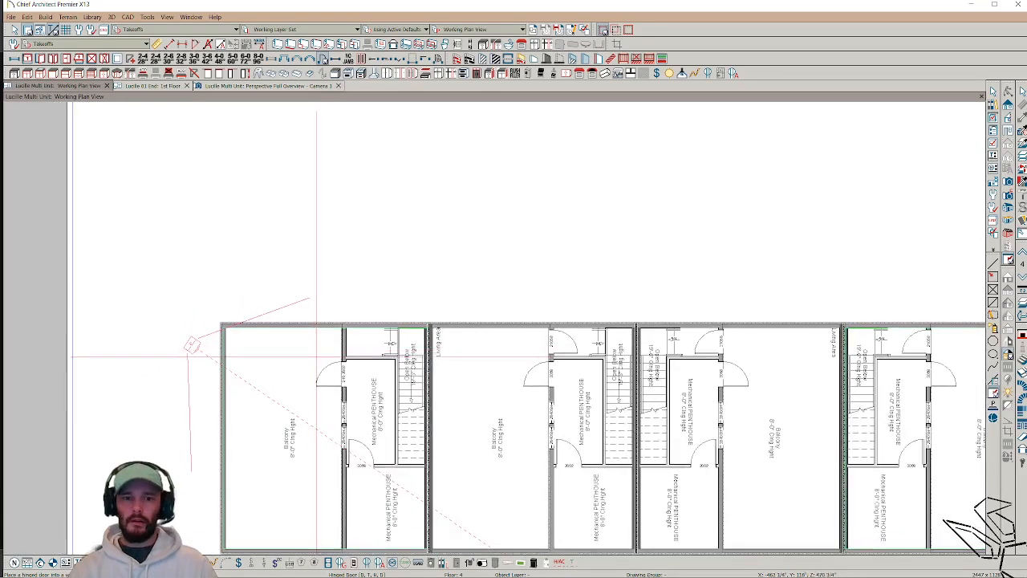
middle_drag(335, 346, 333, 346)
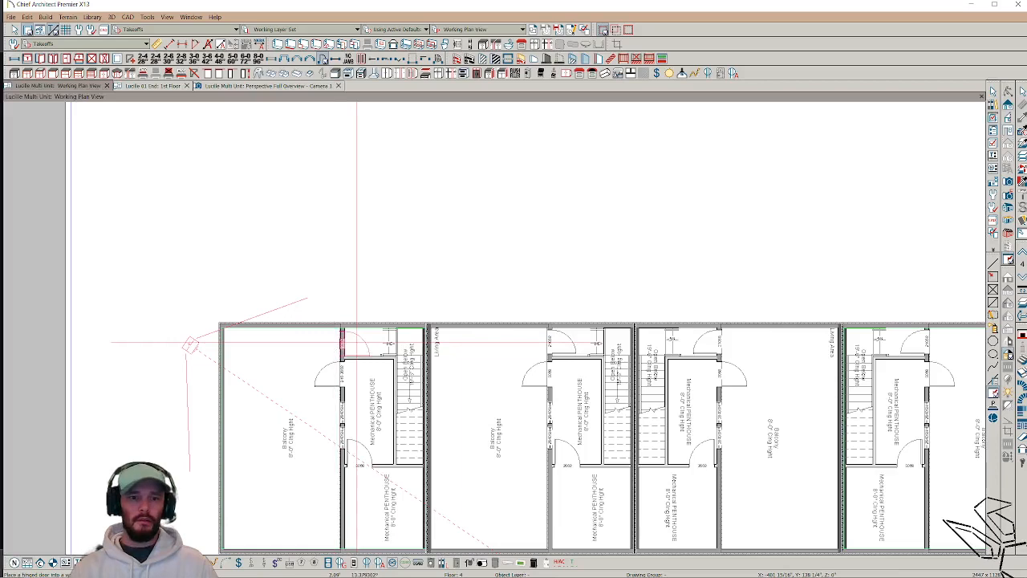
scroll(356, 343, up, 1)
middle_drag(343, 339, 337, 346)
click(330, 351)
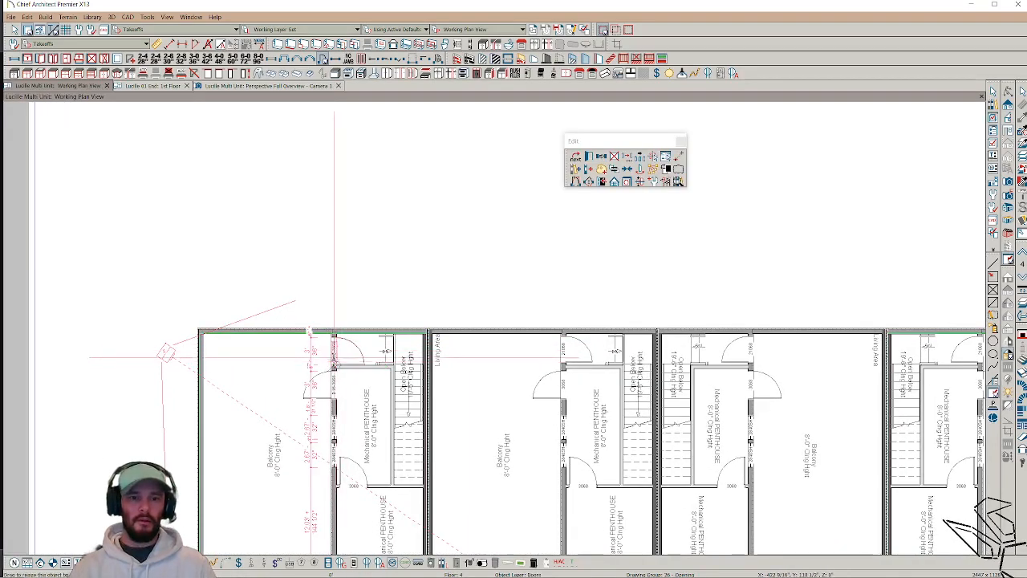
key(Tab)
click(333, 362)
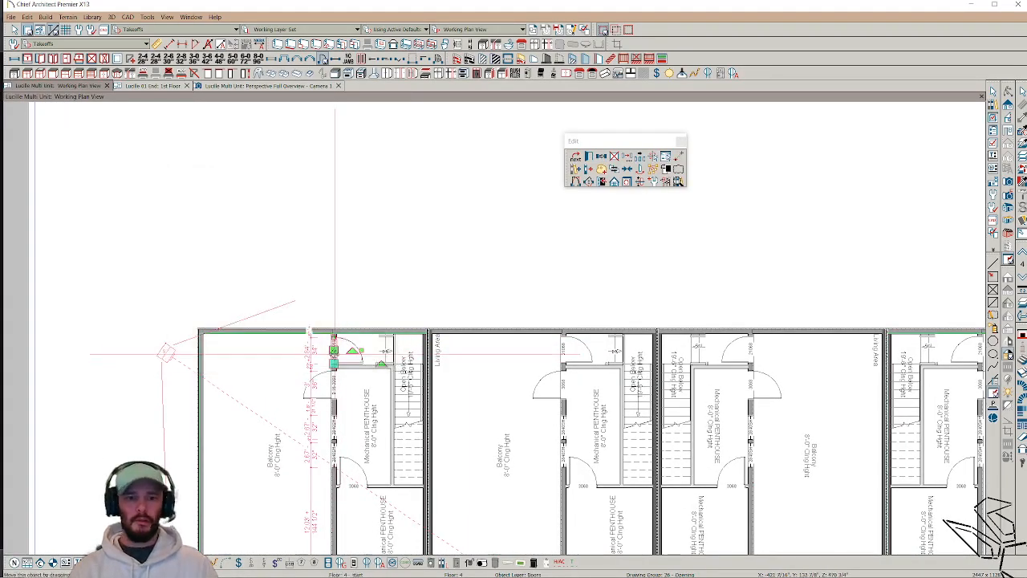
Step: Try to change door D17-21068's offset from the plan's upper exterior wall, and undo the change
scroll(345, 365, up, 4)
scroll(345, 365, up, 3)
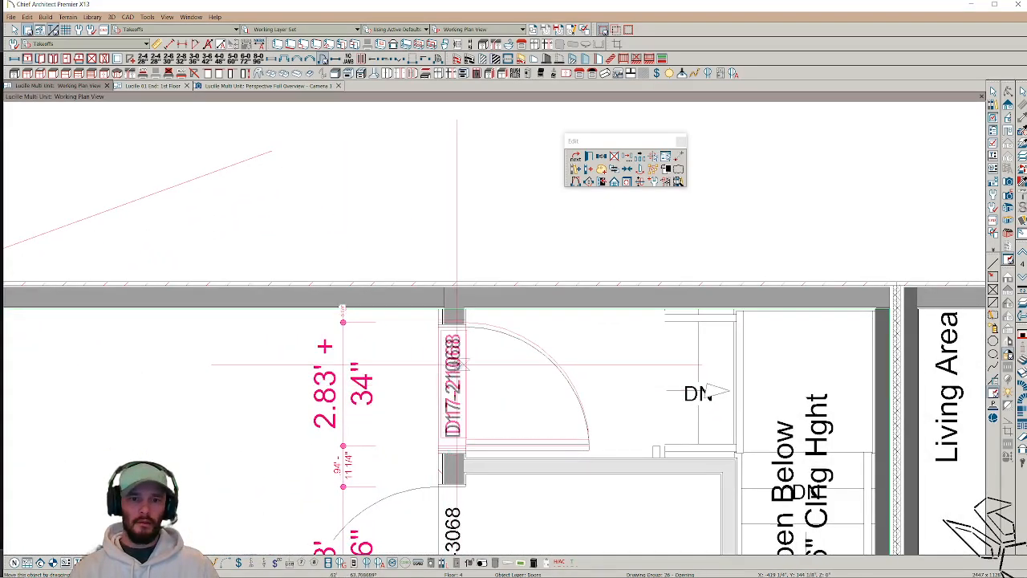
click(454, 365)
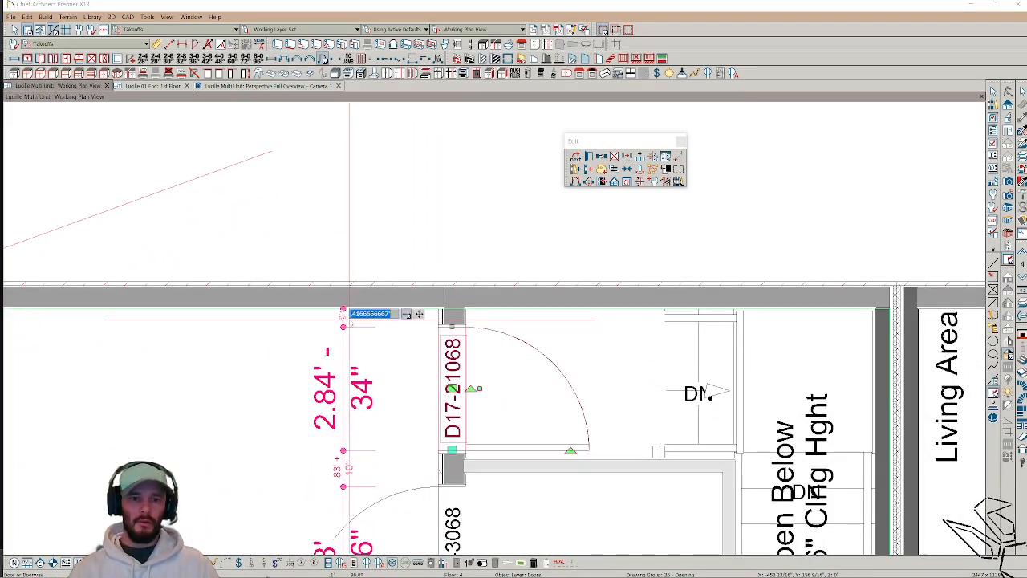
key(Return)
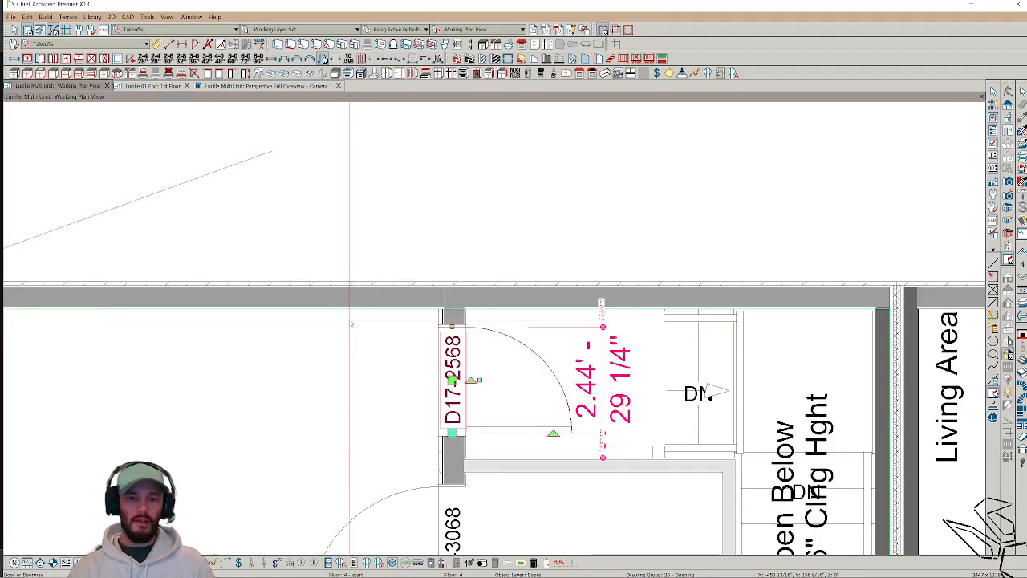
key(ctrl+z)
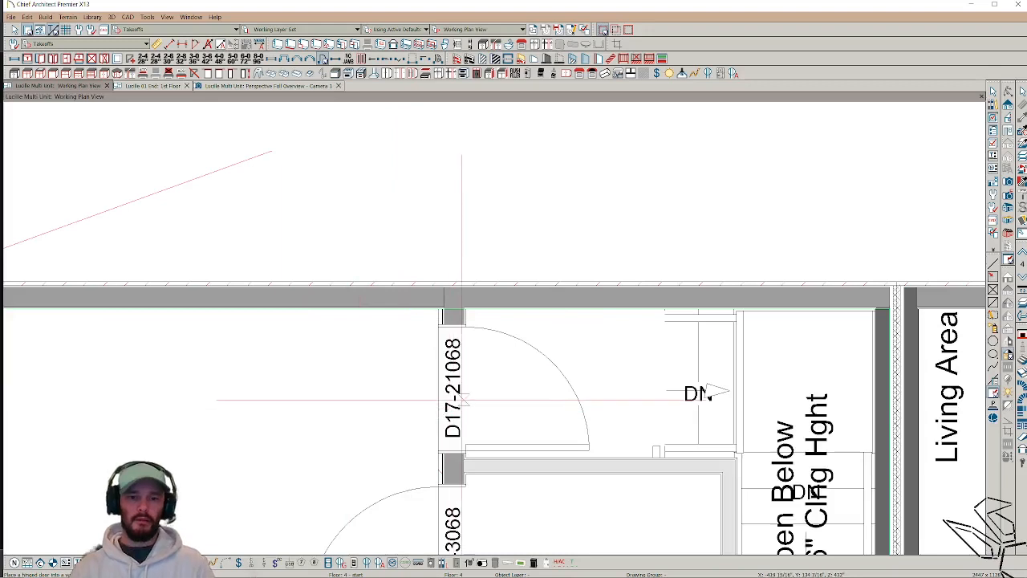
Step: Adjust door D17-21068's offset from the upper exterior wall through its temporary dimension
click(453, 388)
click(445, 356)
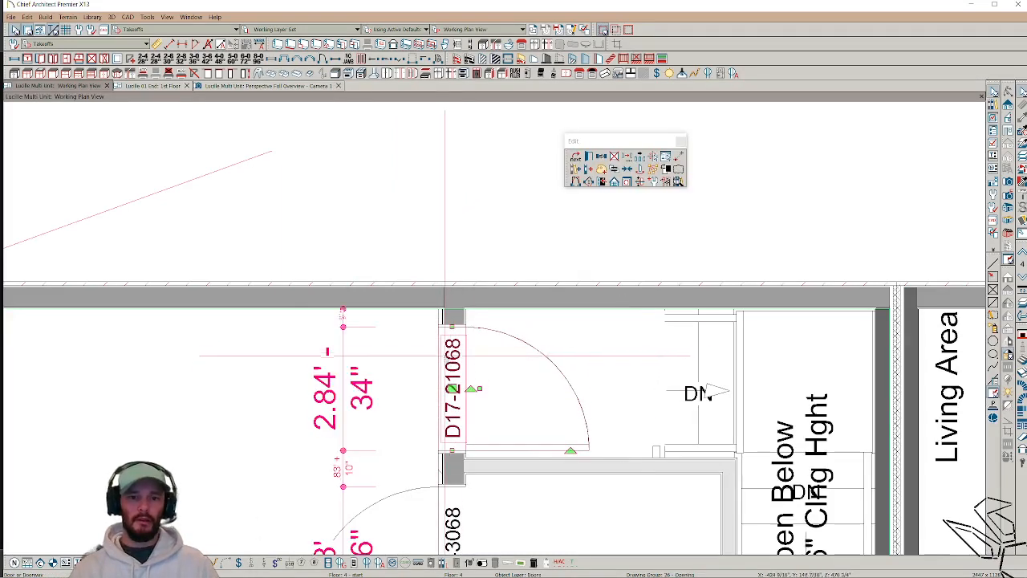
click(343, 318)
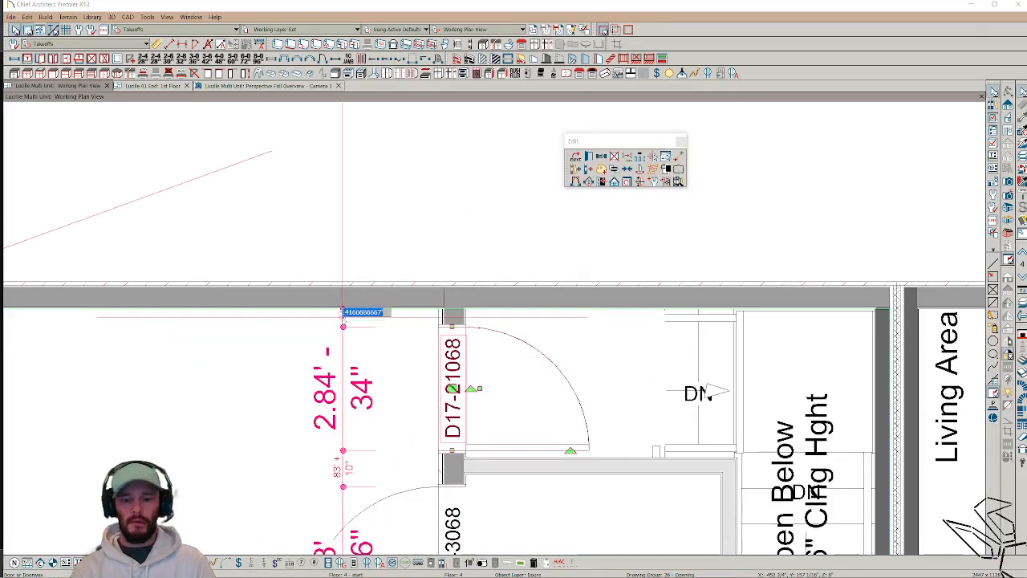
key(Return)
Step: Check how far the matching 21068 door in the right end unit sits from the upper exterior wall
scroll(343, 318, down, 6)
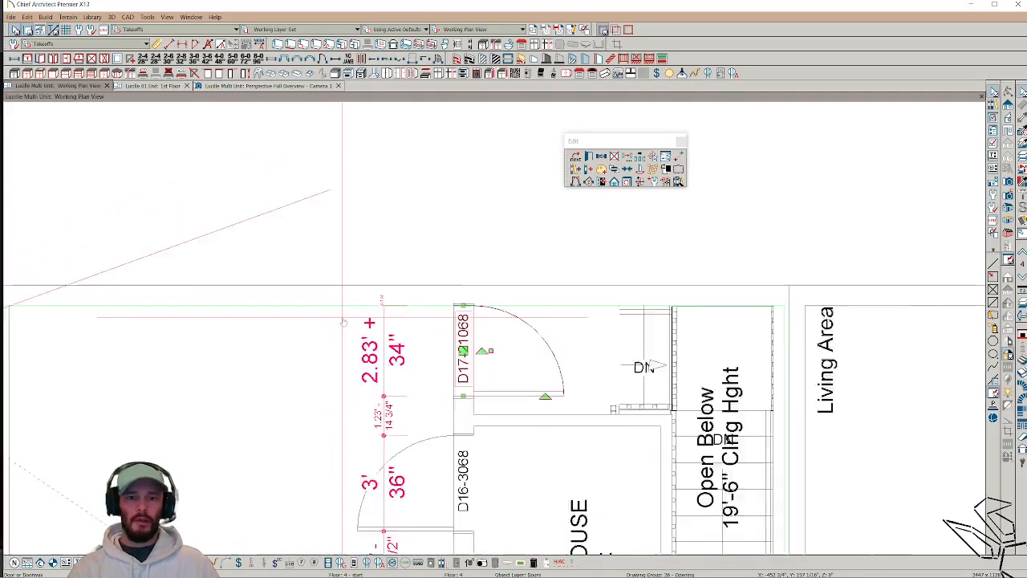
scroll(409, 319, down, 5)
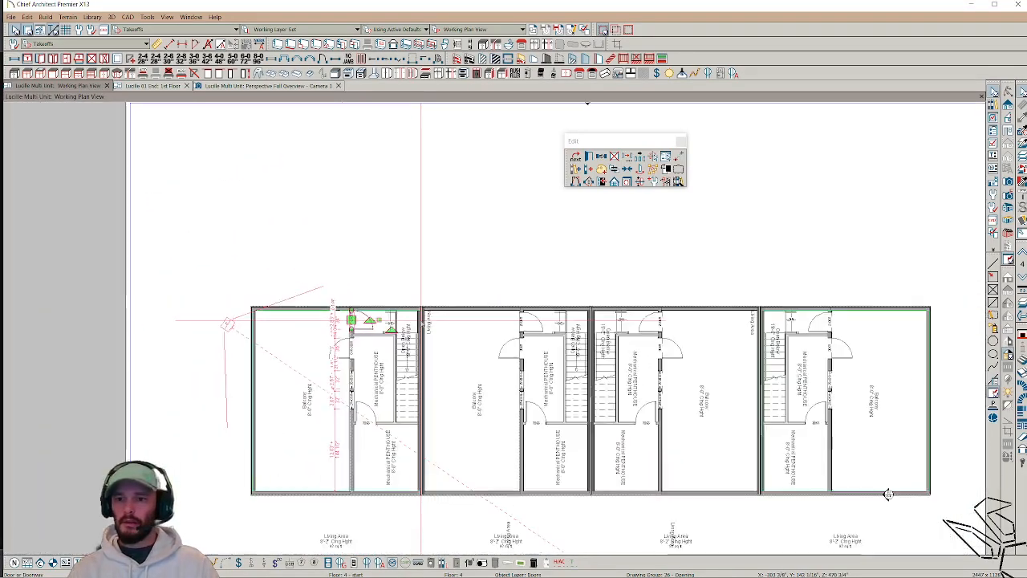
scroll(752, 316, up, 2)
middle_drag(717, 309, 679, 323)
scroll(678, 322, up, 6)
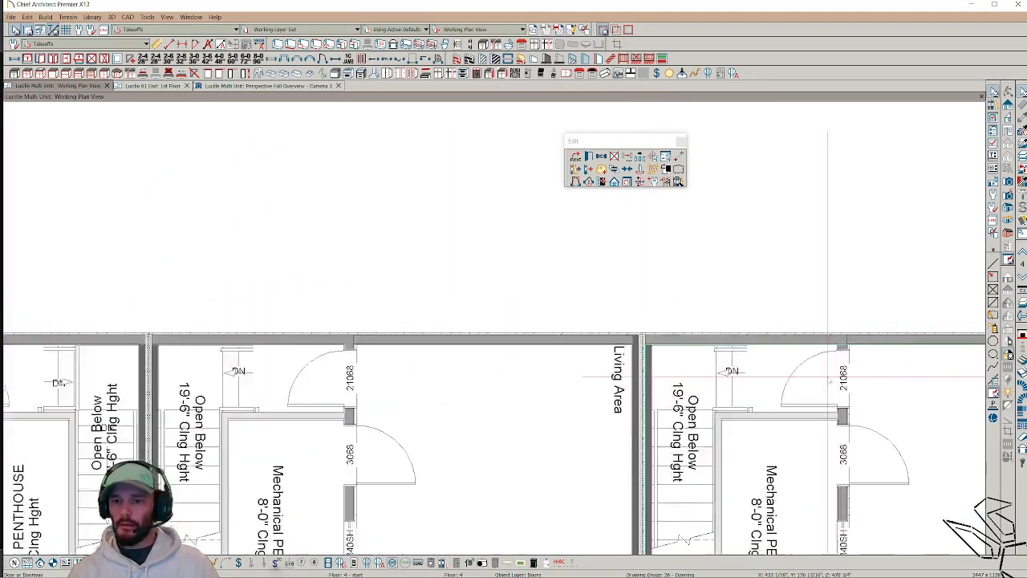
scroll(887, 418, down, 1)
middle_drag(946, 427, 864, 414)
click(864, 415)
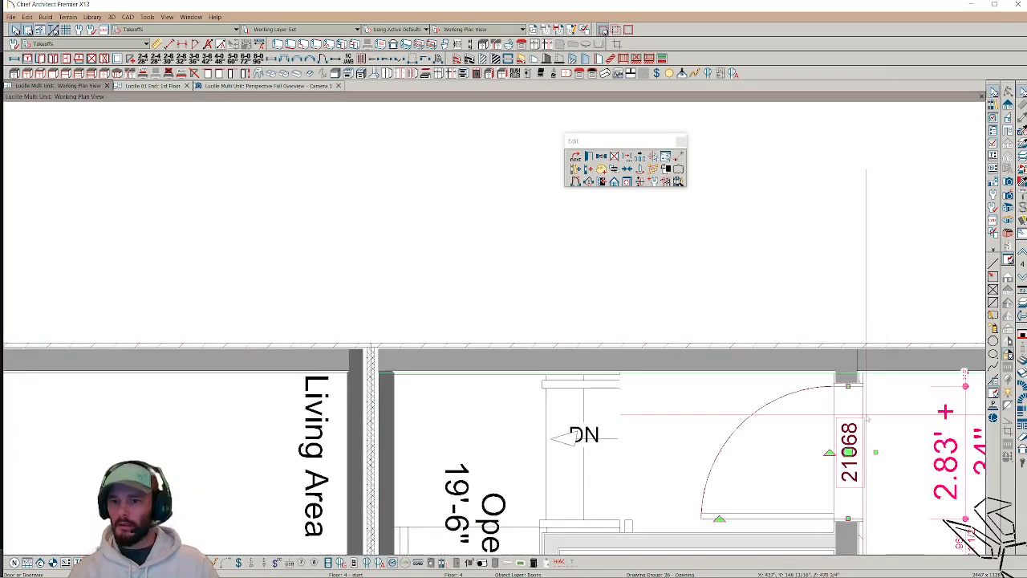
scroll(929, 381, down, 1)
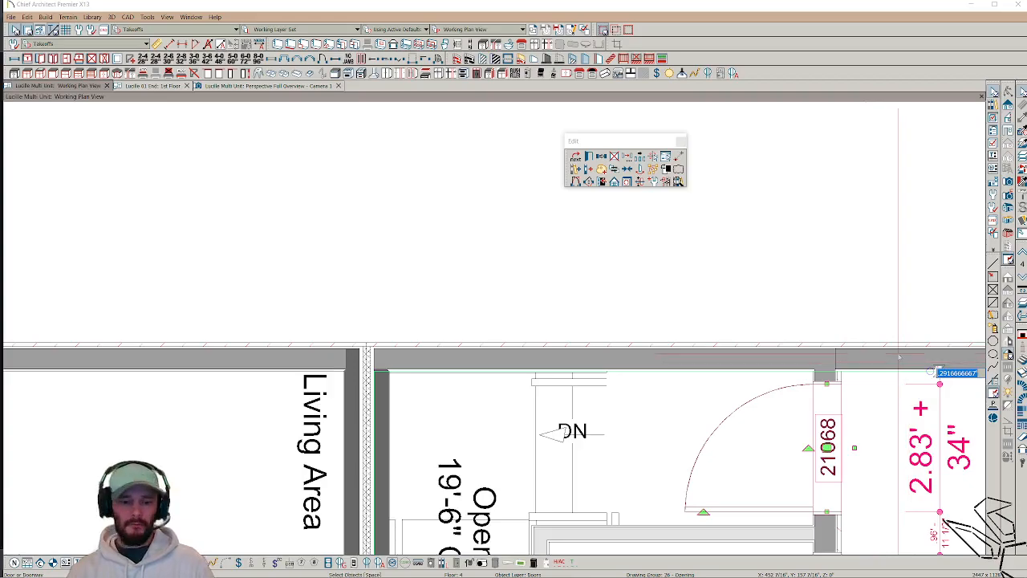
Step: Switch the active dimension defaults from Takeoffs to 1/4" Walls Only
scroll(573, 321, down, 5)
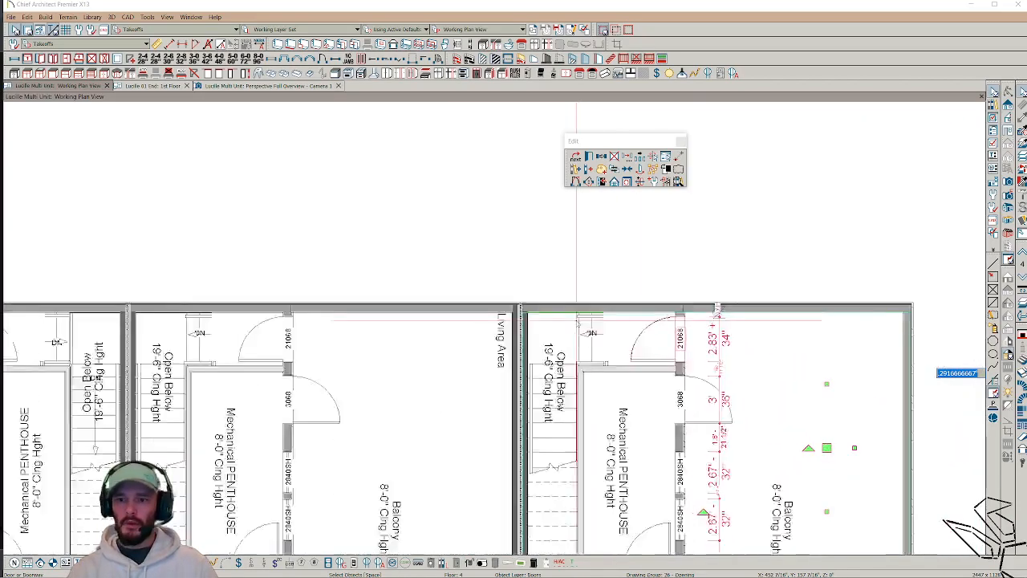
middle_drag(227, 332, 426, 334)
middle_drag(158, 327, 345, 332)
scroll(346, 332, up, 4)
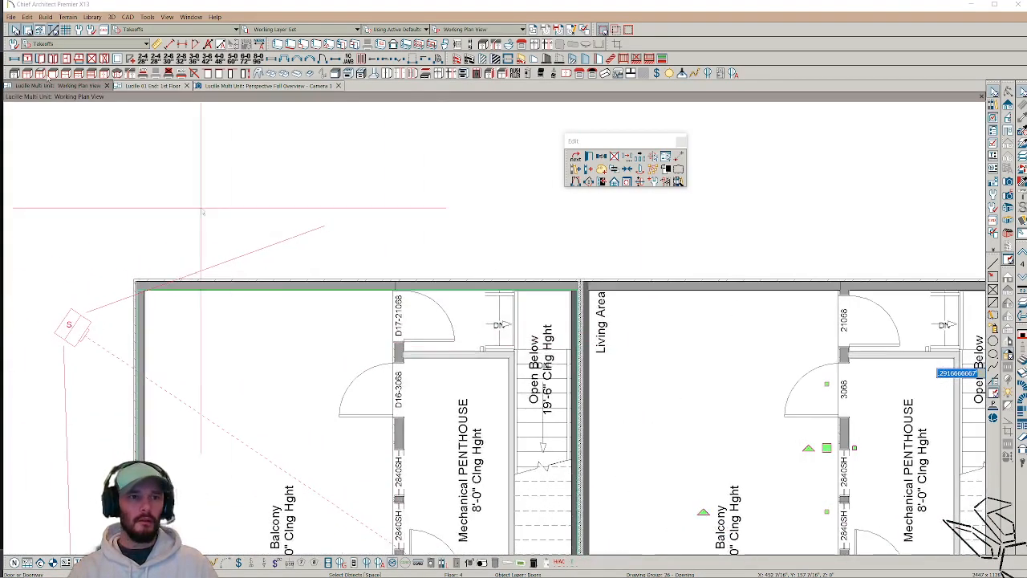
click(136, 29)
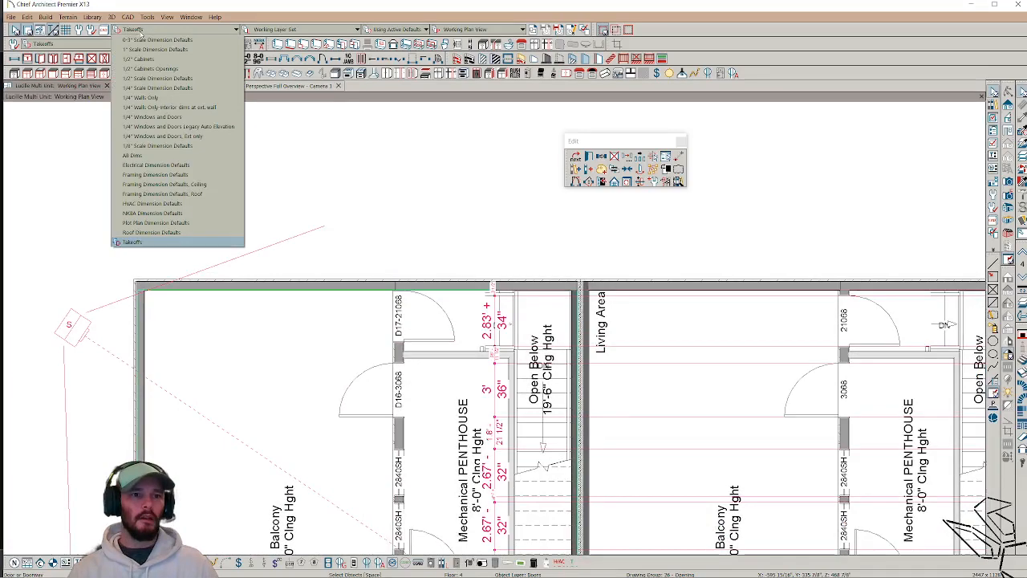
click(146, 98)
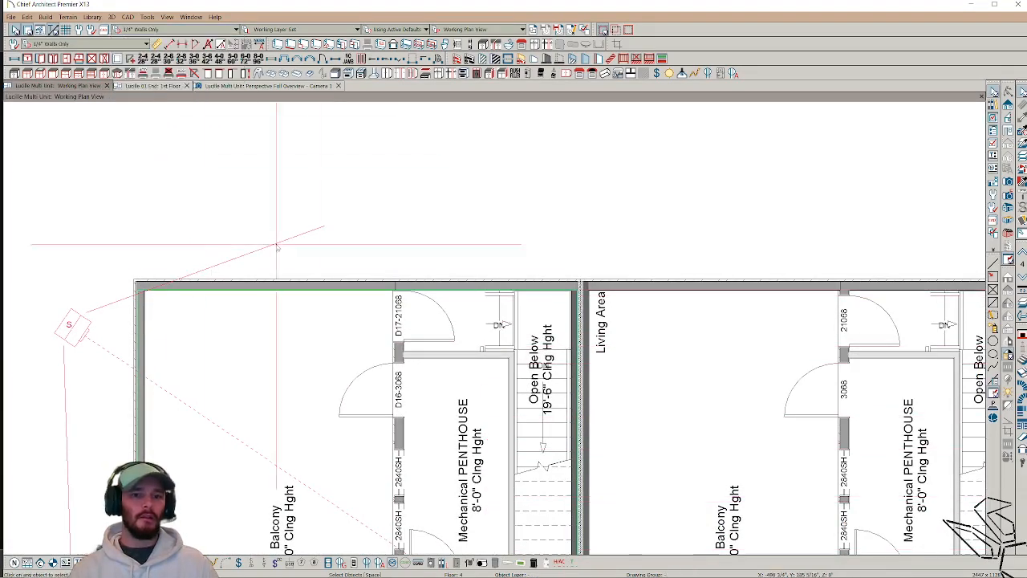
Step: Read the right end unit's 21068 door offset from the upper exterior wall with the 1/4" Walls Only dimensions
scroll(591, 314, right, 6)
scroll(786, 345, right, 6)
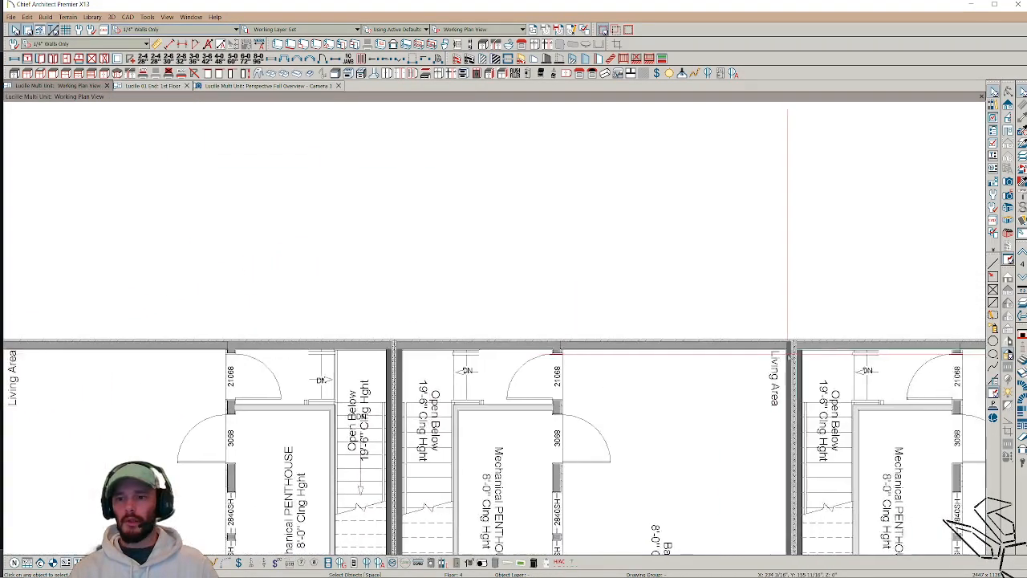
click(844, 373)
scroll(845, 371, up, 4)
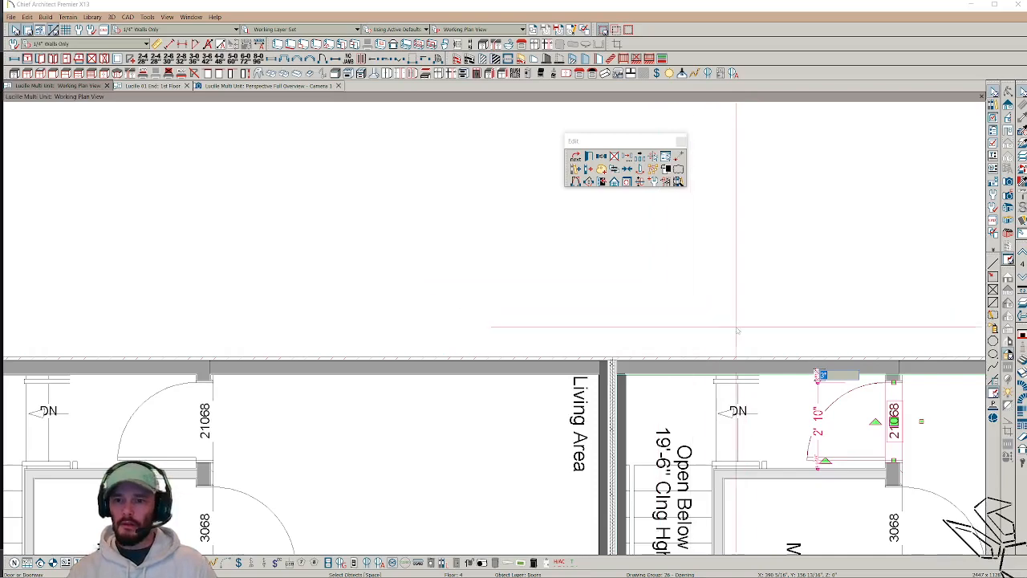
scroll(839, 373, up, 5)
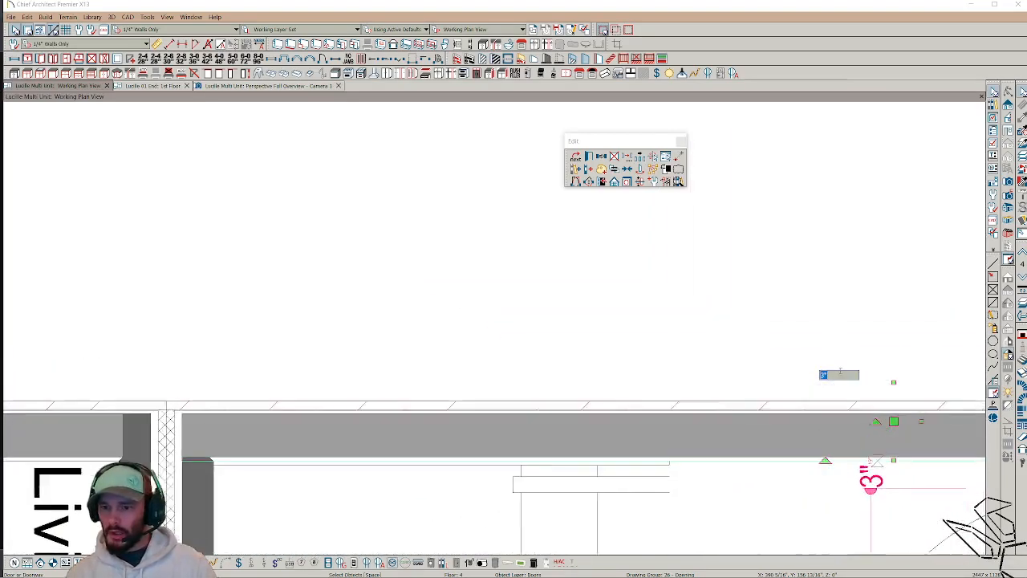
Step: Reposition door D17-21068 in the left end unit so it sits 3" from the upper exterior wall
scroll(839, 373, down, 5)
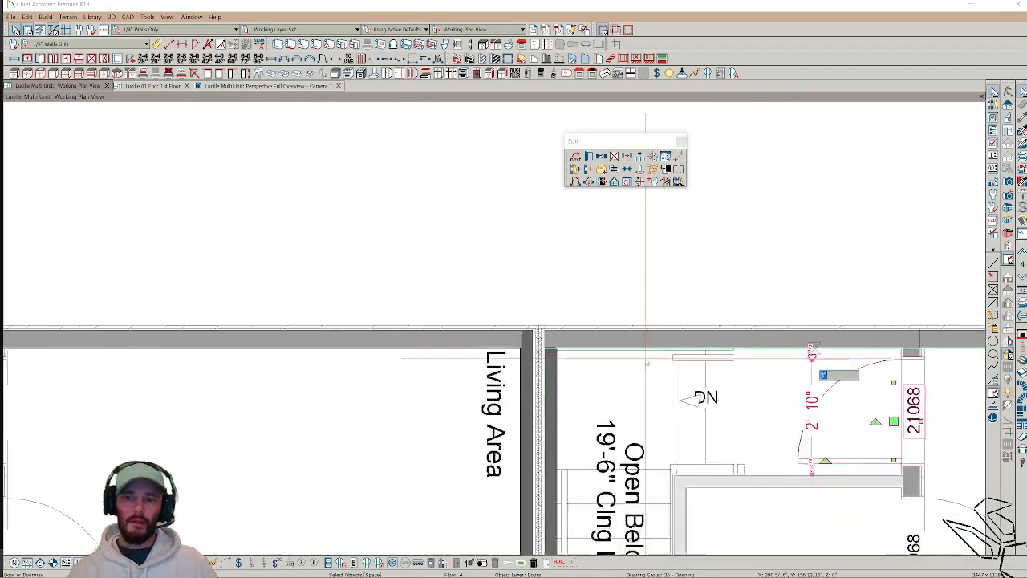
scroll(614, 363, down, 4)
scroll(316, 367, up, 4)
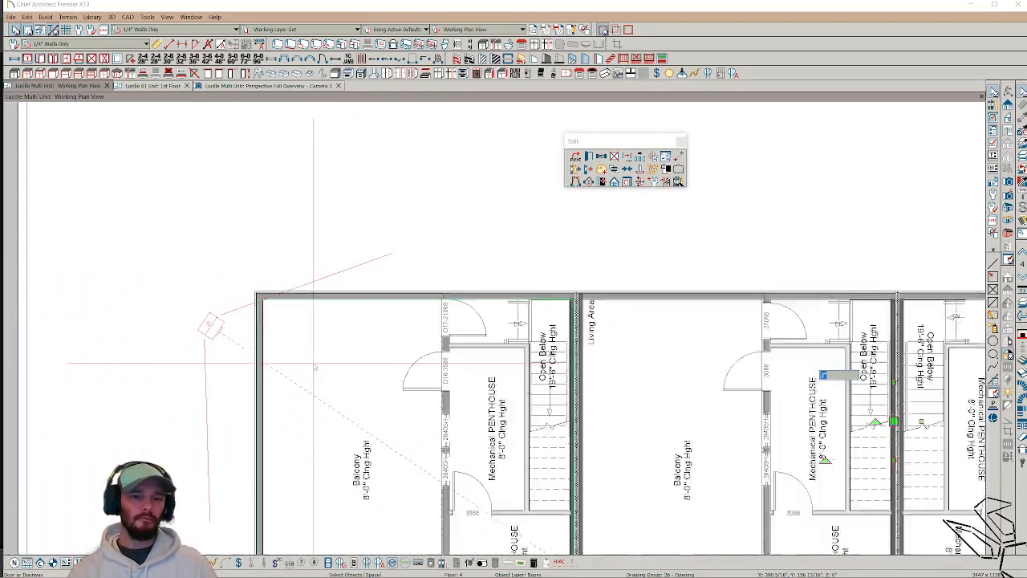
scroll(437, 337, up, 3)
click(433, 341)
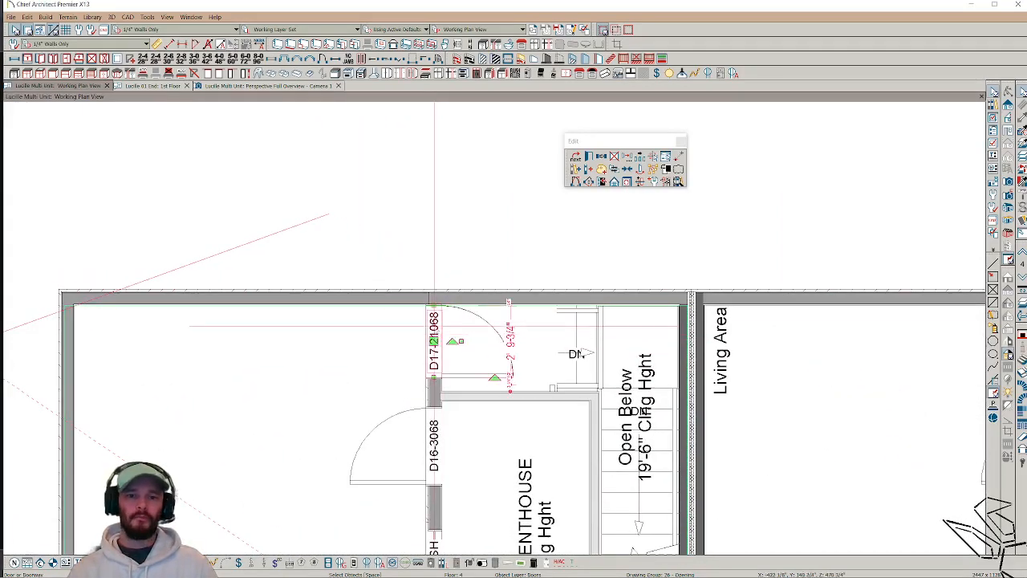
scroll(505, 304, up, 1)
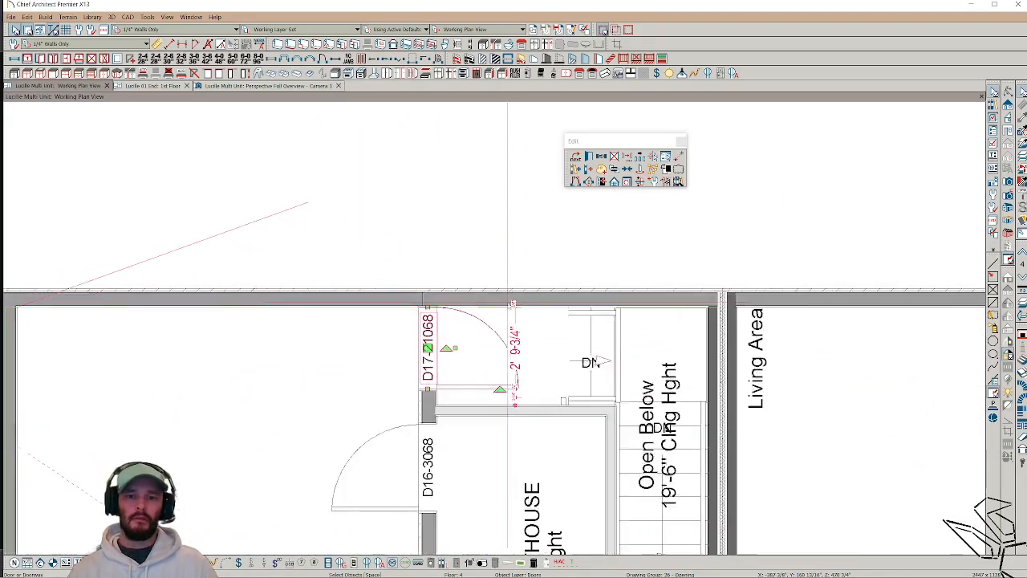
scroll(512, 303, up, 2)
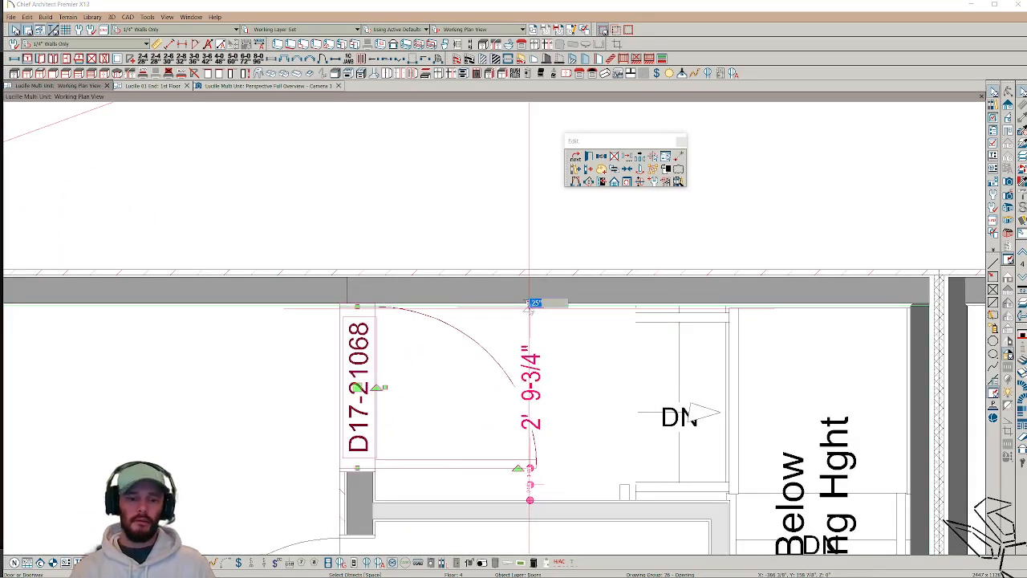
key(Return)
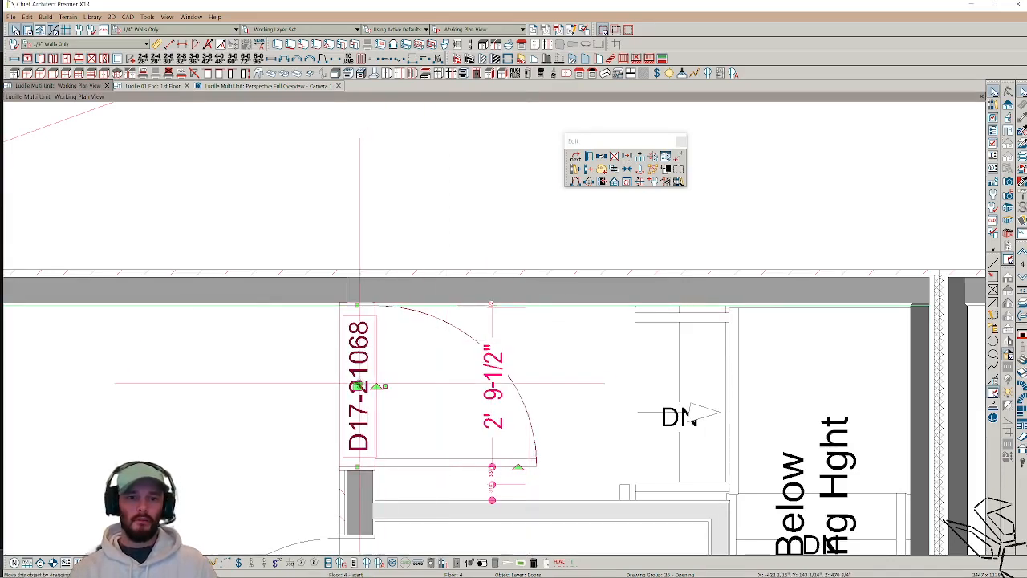
drag(358, 389, 359, 405)
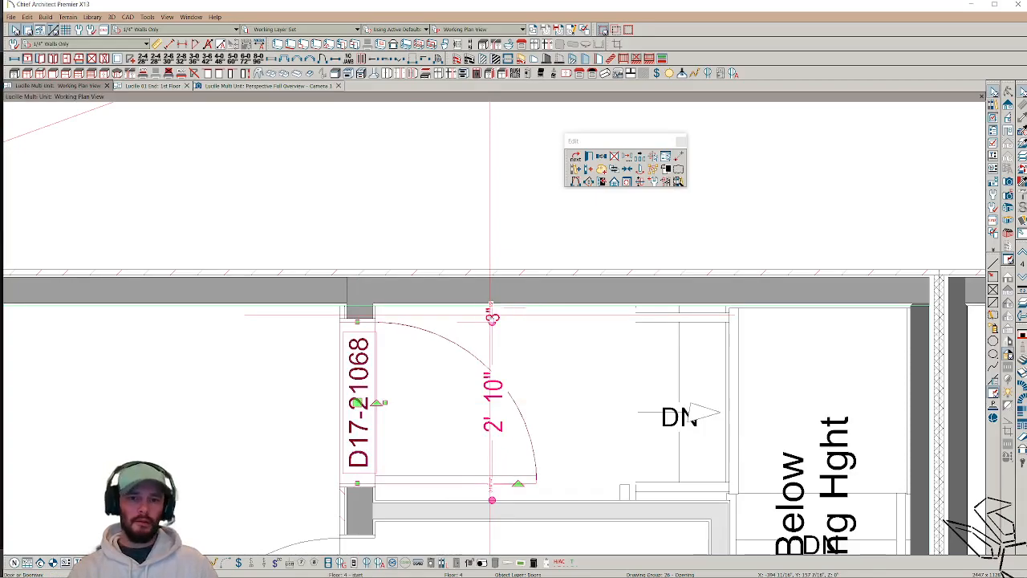
Step: Delete the 21068 and 3068 doors from the wall between penthouse and balcony in the right end unit
scroll(424, 311, down, 6)
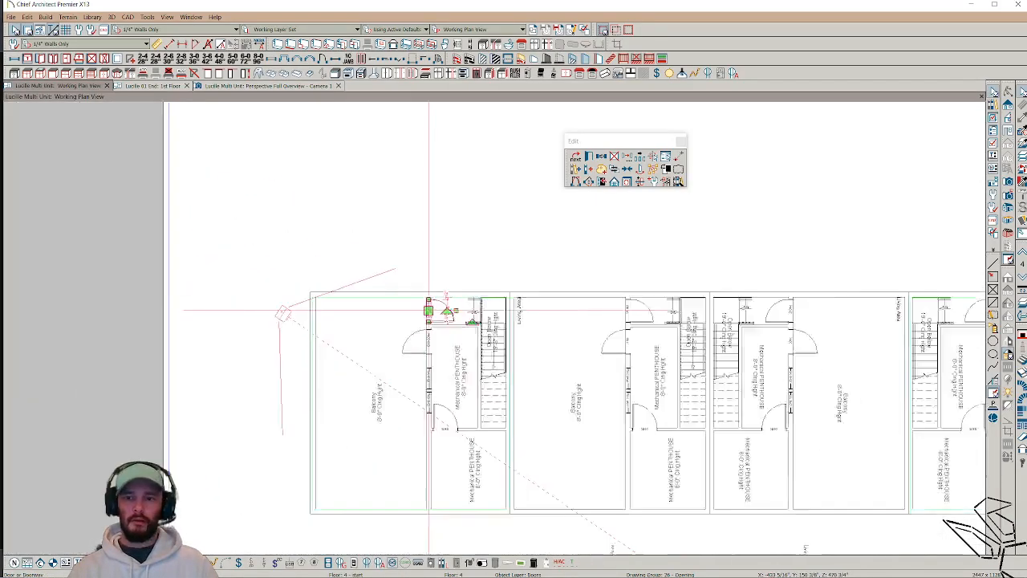
scroll(428, 311, down, 3)
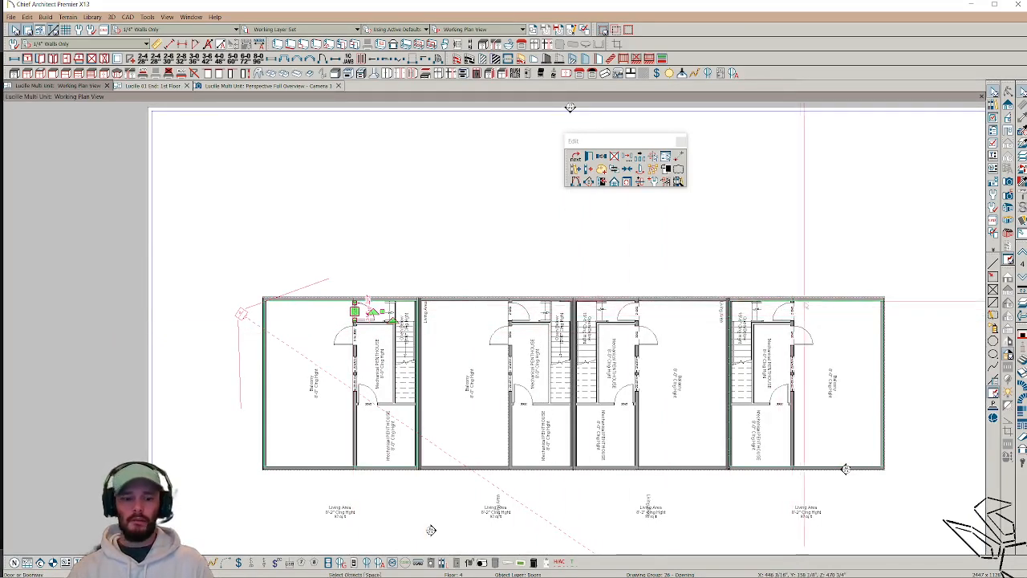
key(d)
key(t)
key(h)
key(d)
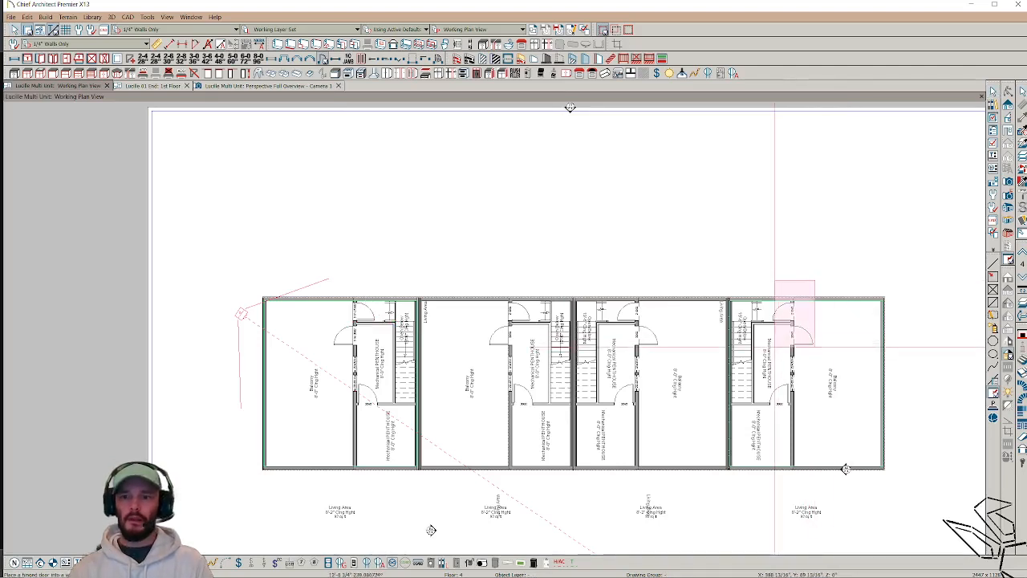
click(774, 353)
shift+drag(809, 288, 765, 332)
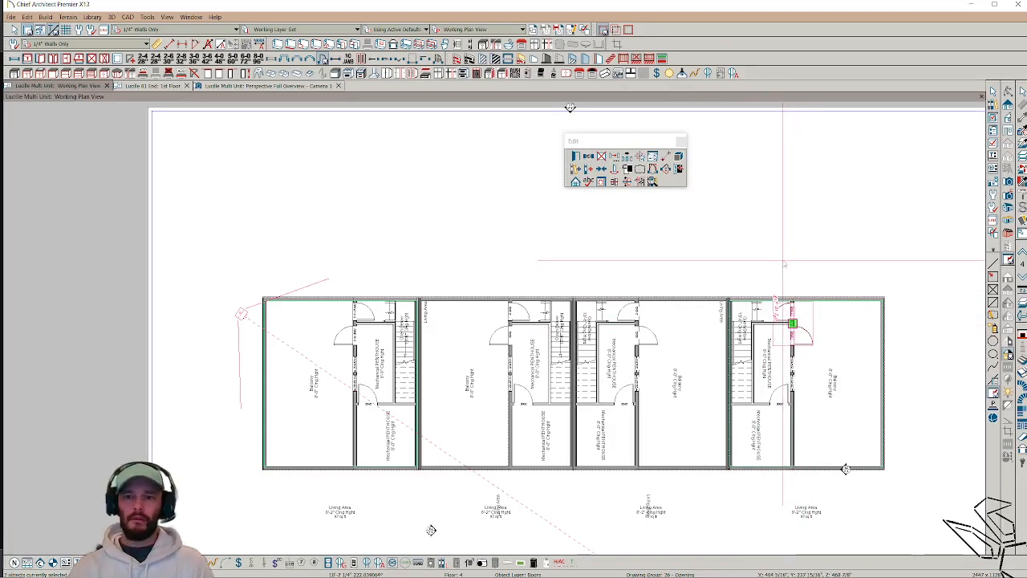
key(Delete)
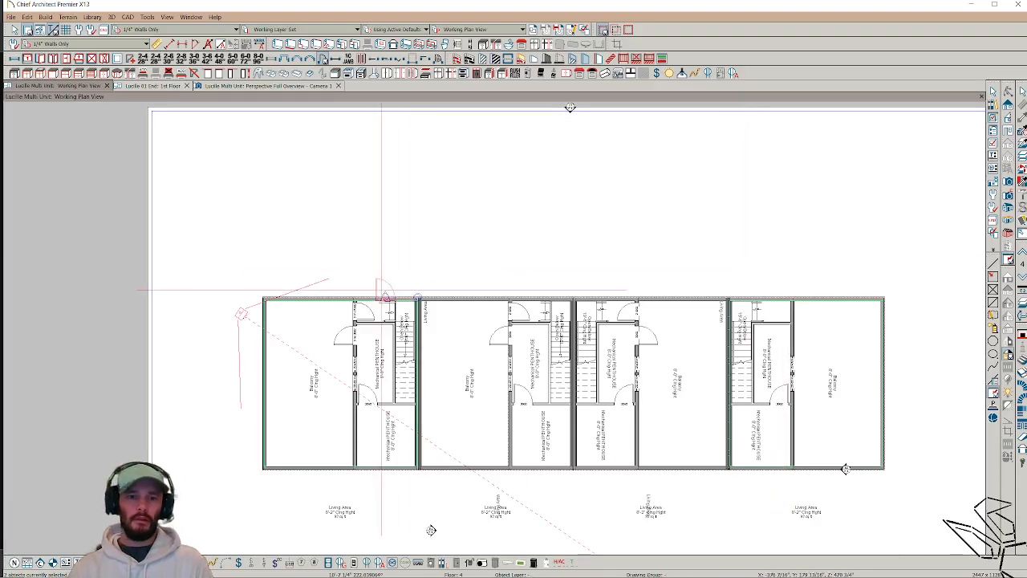
Step: Try to place a mirrored copy of the left end unit's doors D16-3068 and D17-21068 about the central party wall
click(327, 349)
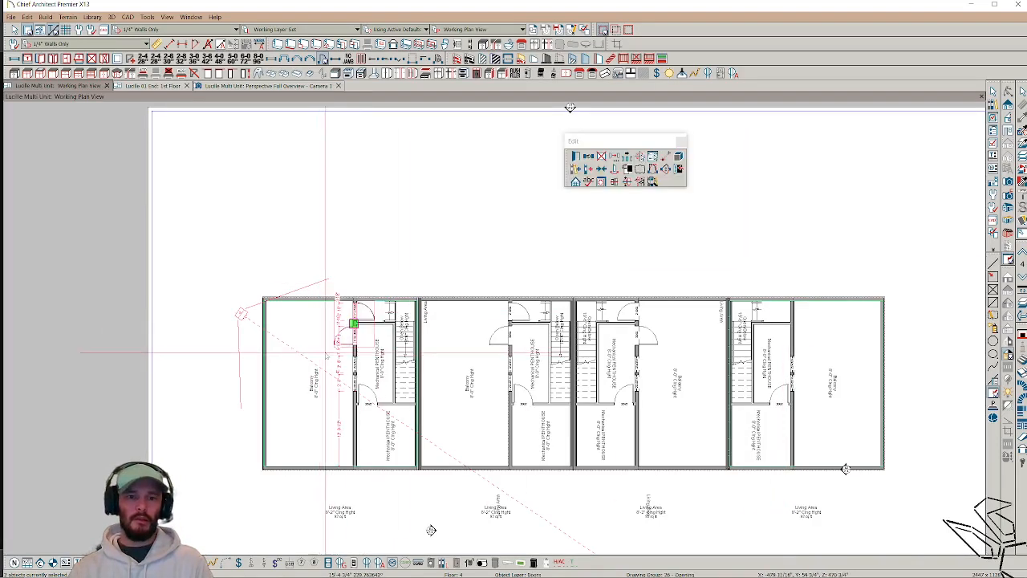
key(ctrl+v)
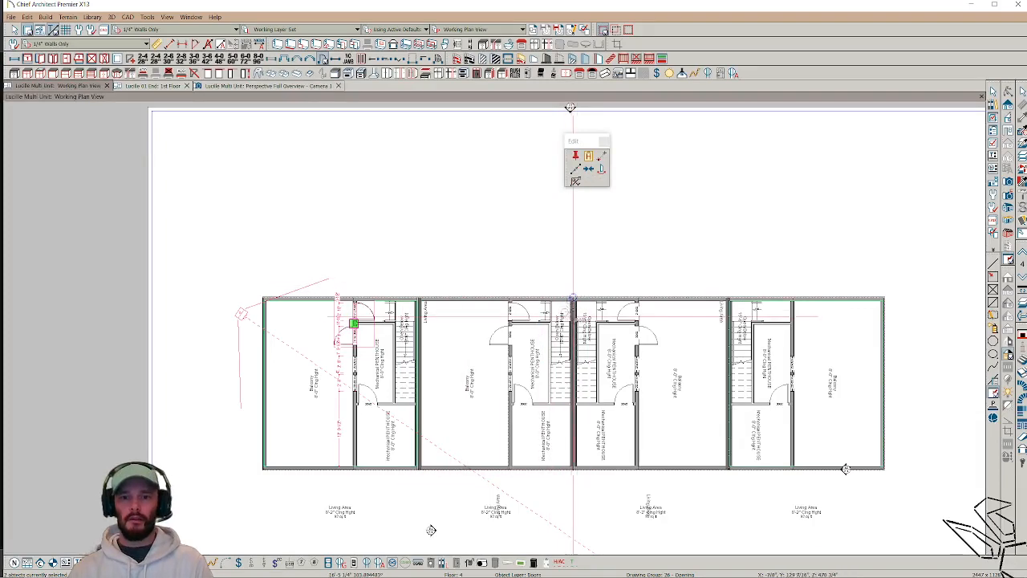
scroll(573, 297, up, 2)
scroll(573, 297, up, 3)
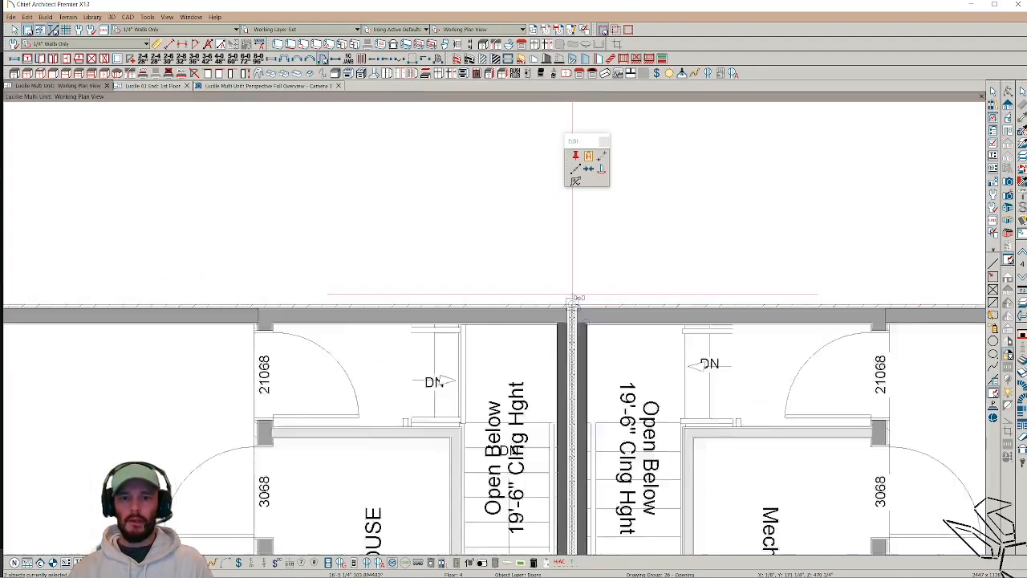
click(573, 306)
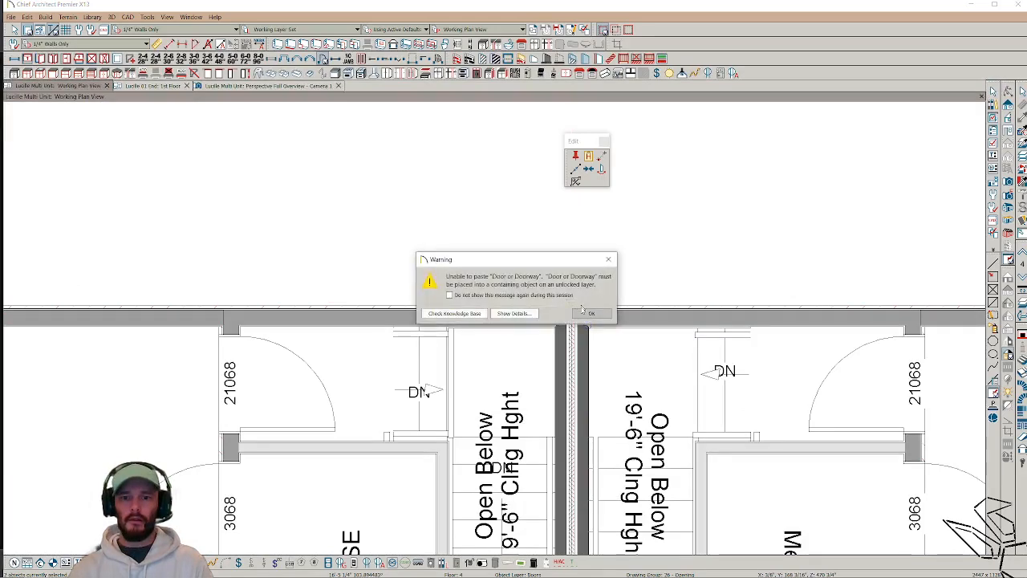
click(588, 314)
scroll(564, 268, down, 3)
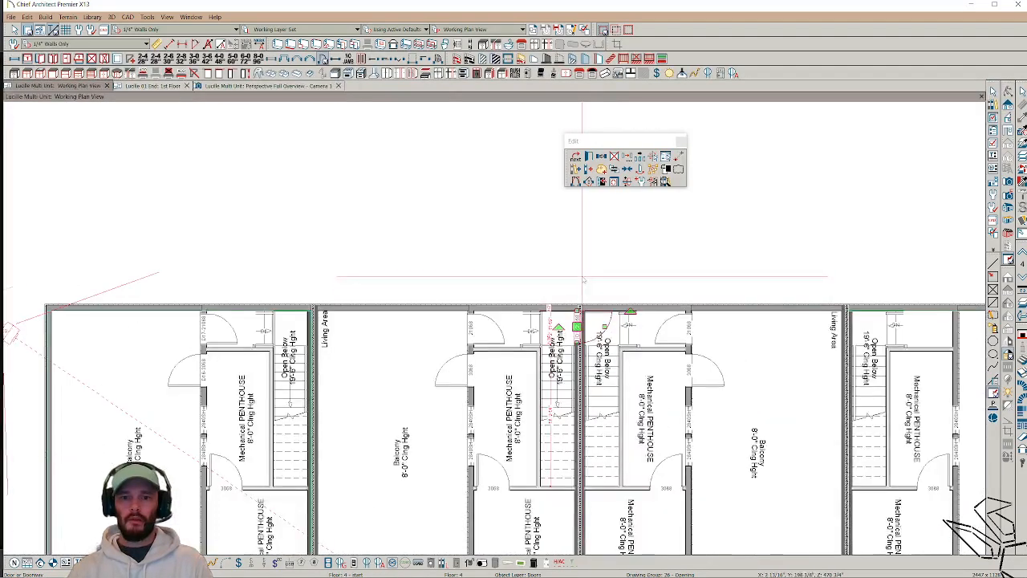
Step: Draw a vertical reference line up from the central party wall and mirror-copy the left end unit's D16-3068 and D17-21068 doors about it
scroll(564, 268, down, 1)
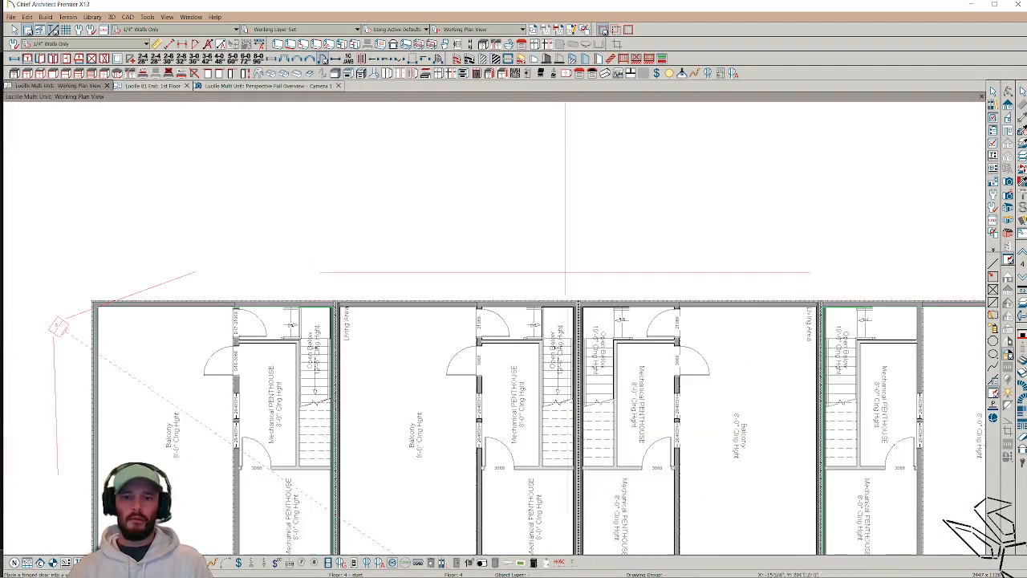
drag(578, 300, 577, 199)
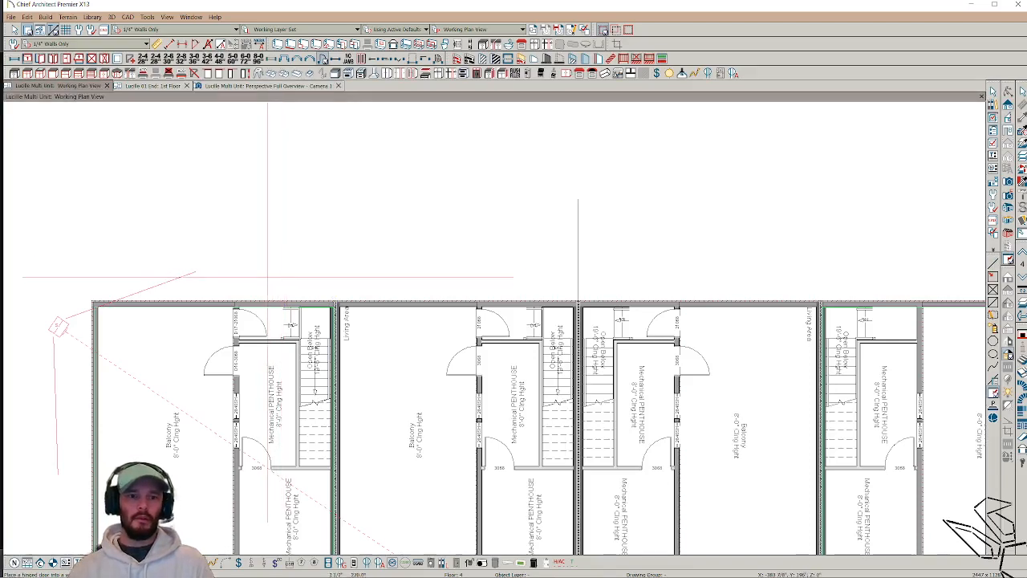
drag(267, 273, 197, 388)
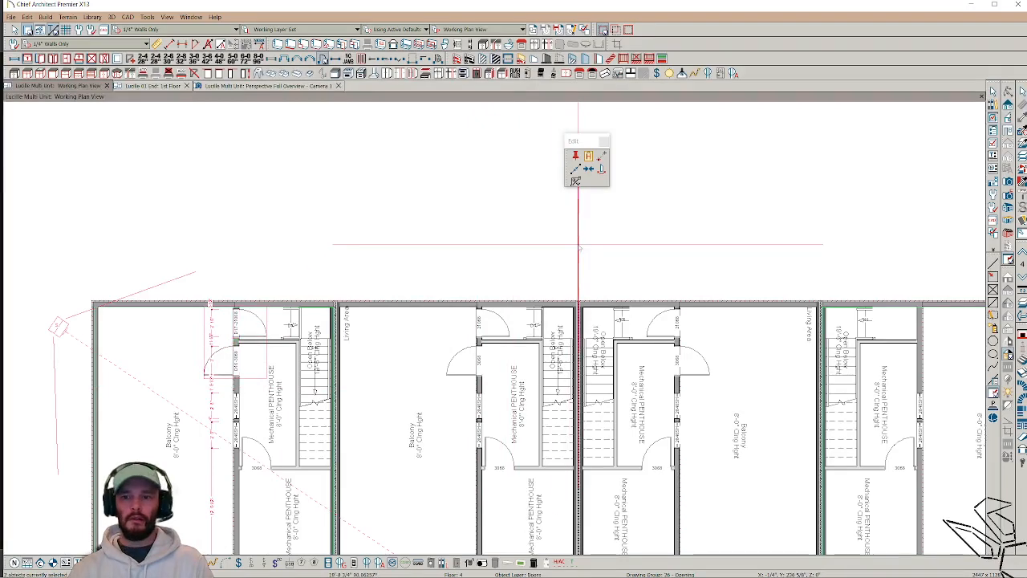
click(905, 329)
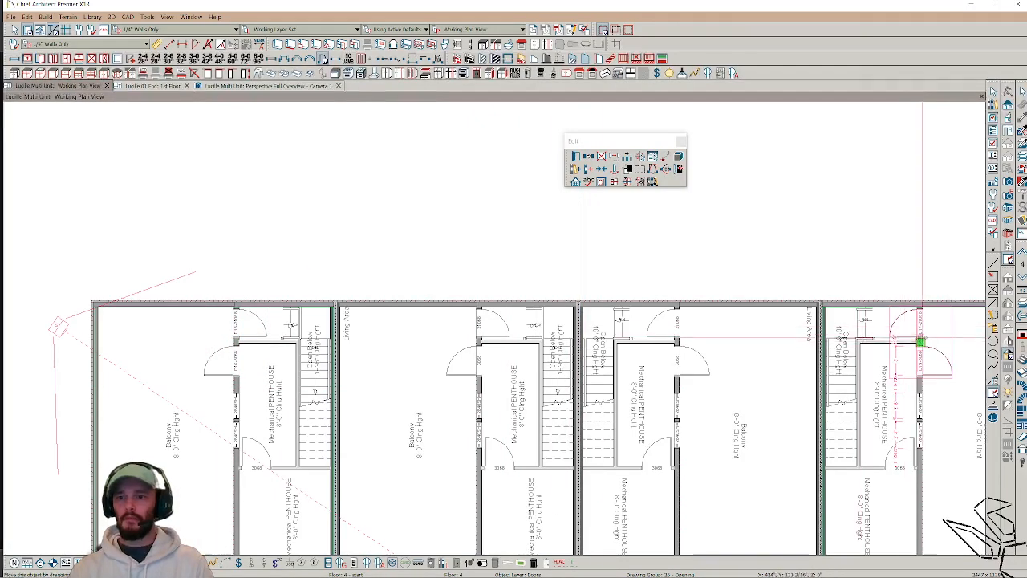
scroll(817, 275, down, 2)
middle_drag(816, 273, 750, 283)
scroll(904, 527, down, 1)
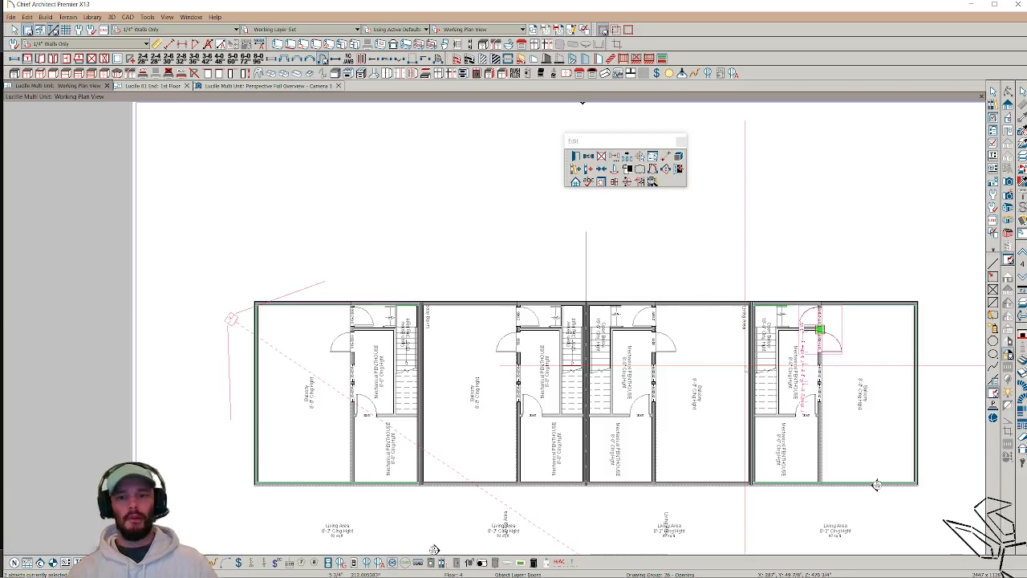
middle_drag(617, 297, 612, 298)
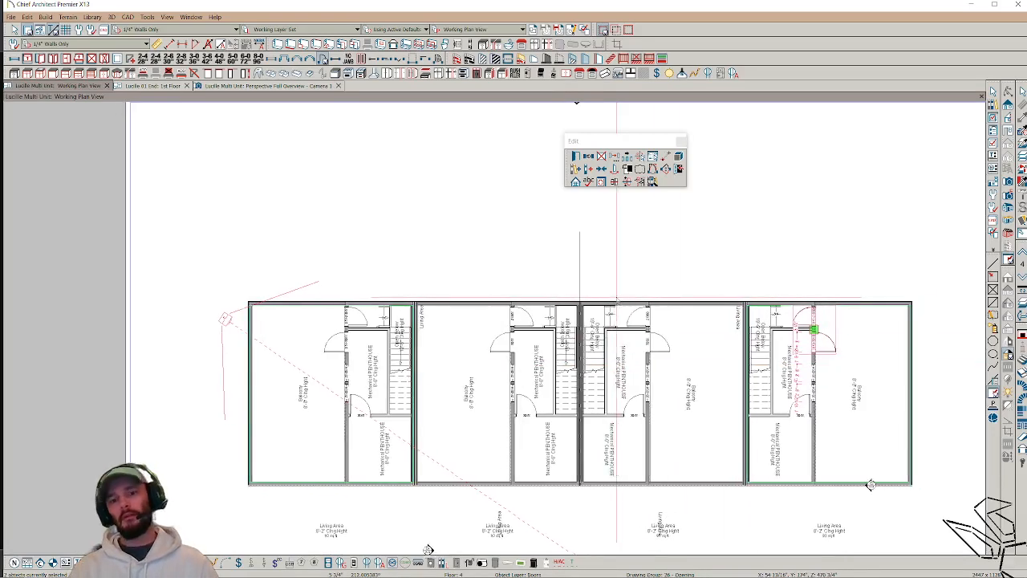
drag(611, 298, 549, 292)
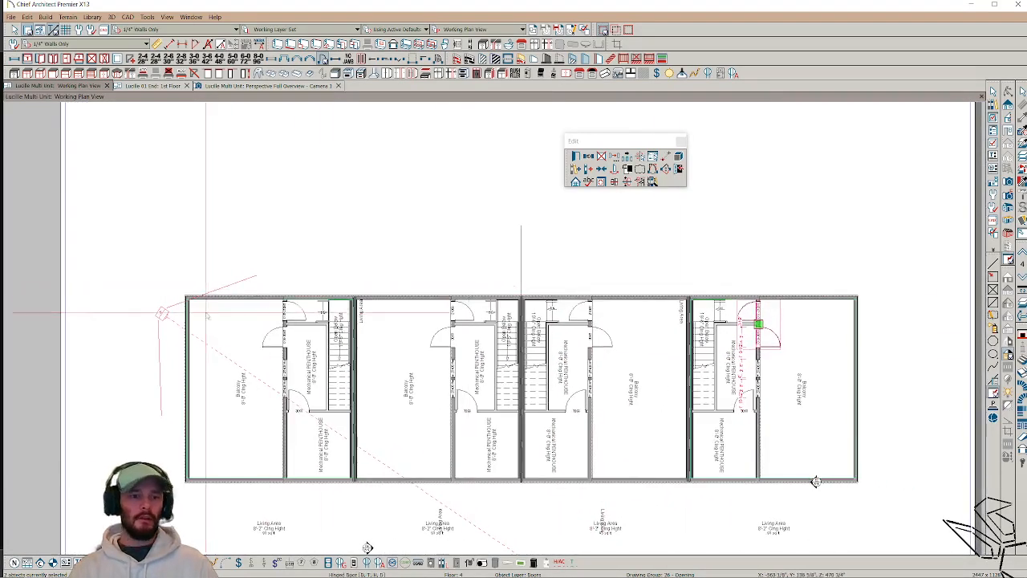
key(Escape)
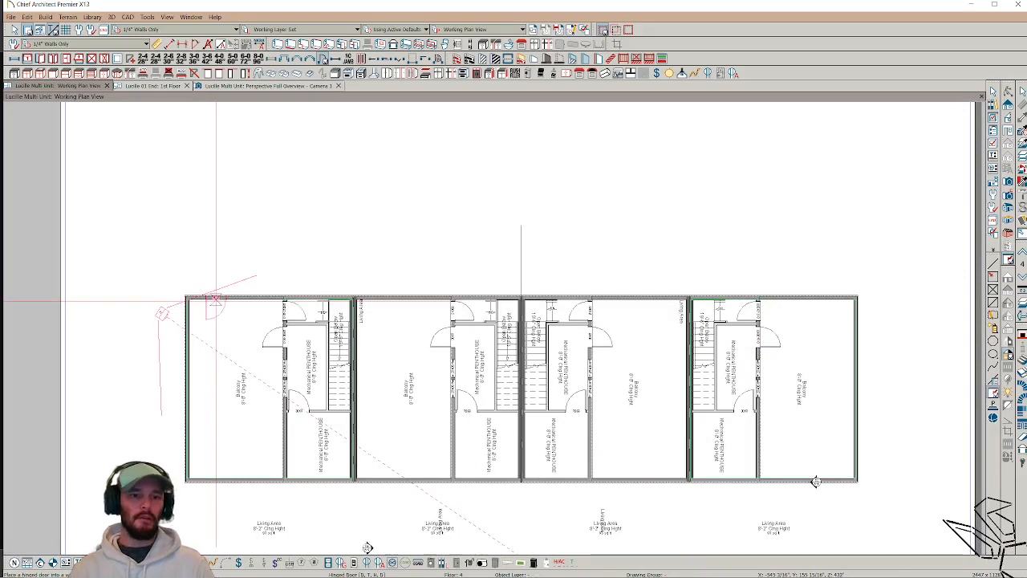
Step: Delete the CAD polyline outlines around the left end unit and the right end unit
click(215, 301)
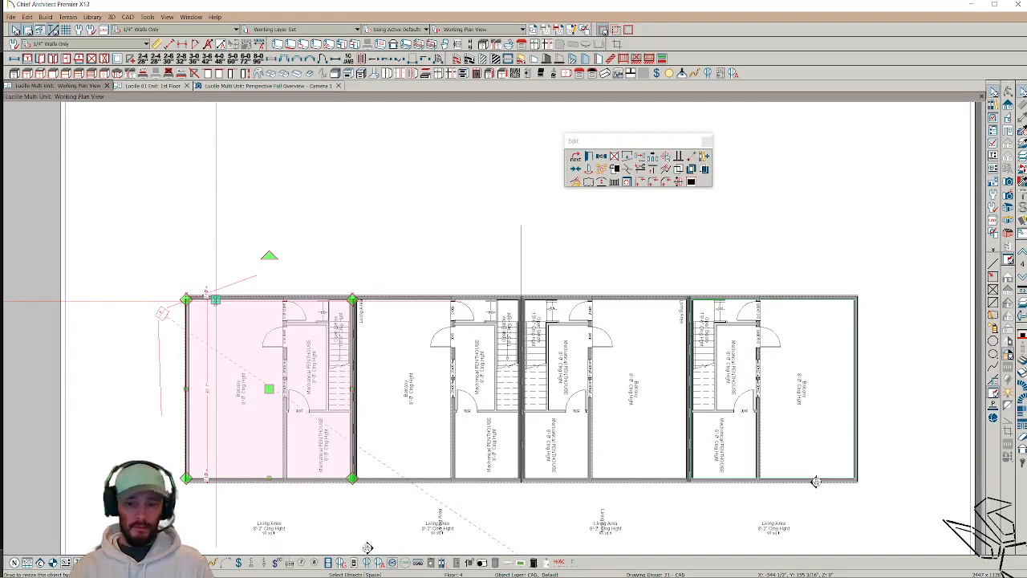
key(Escape)
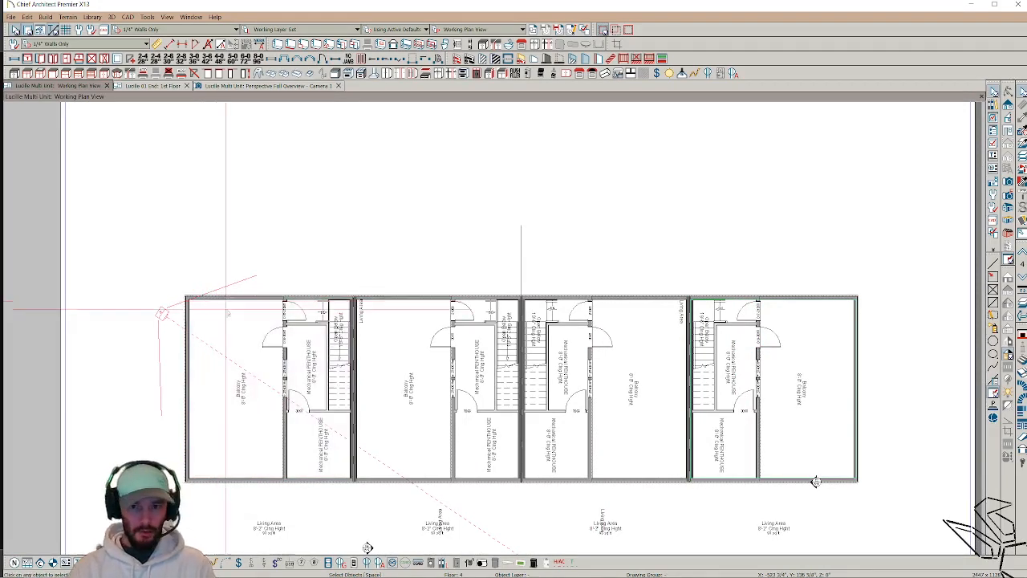
click(815, 297)
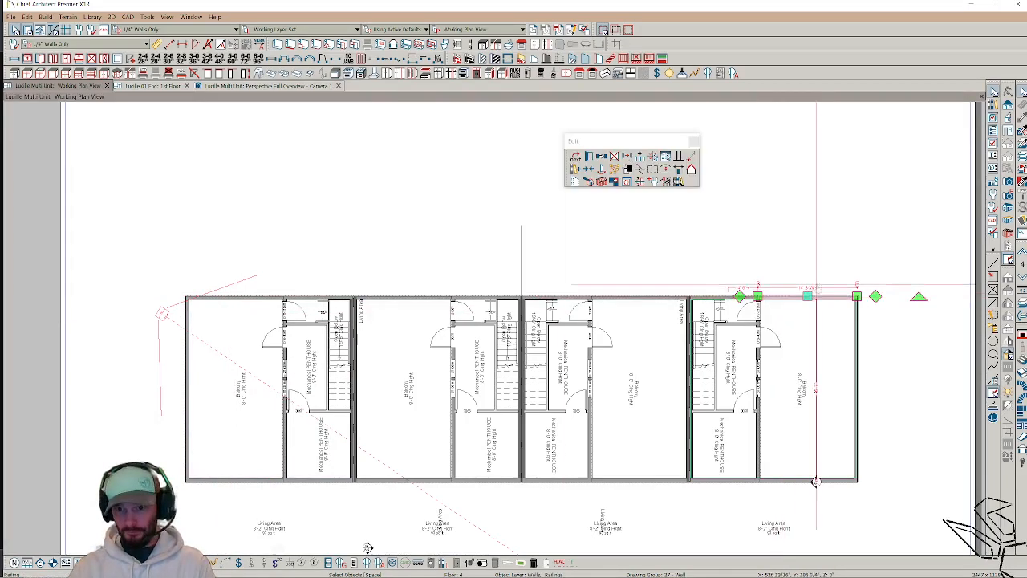
key(Tab)
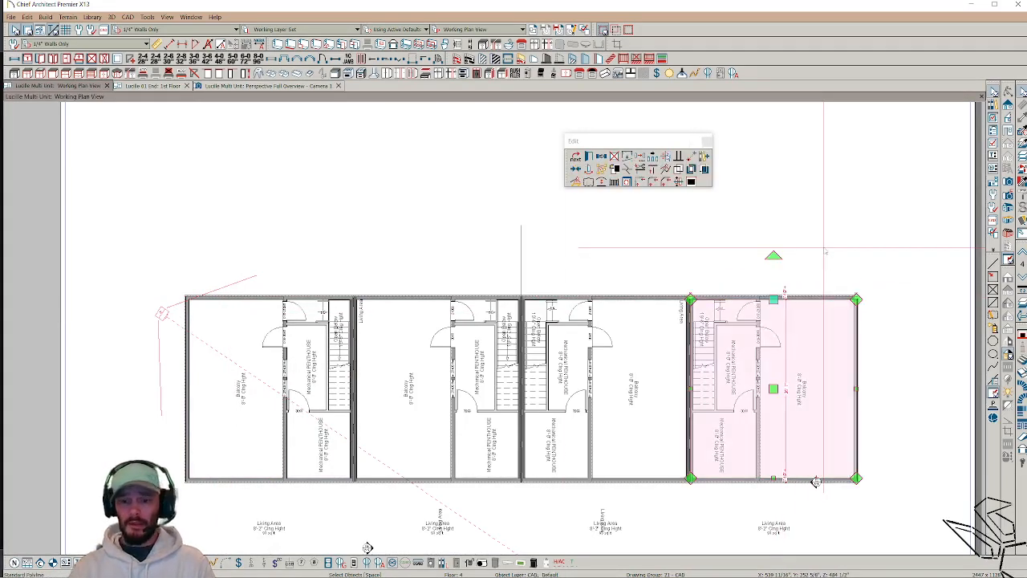
key(Escape)
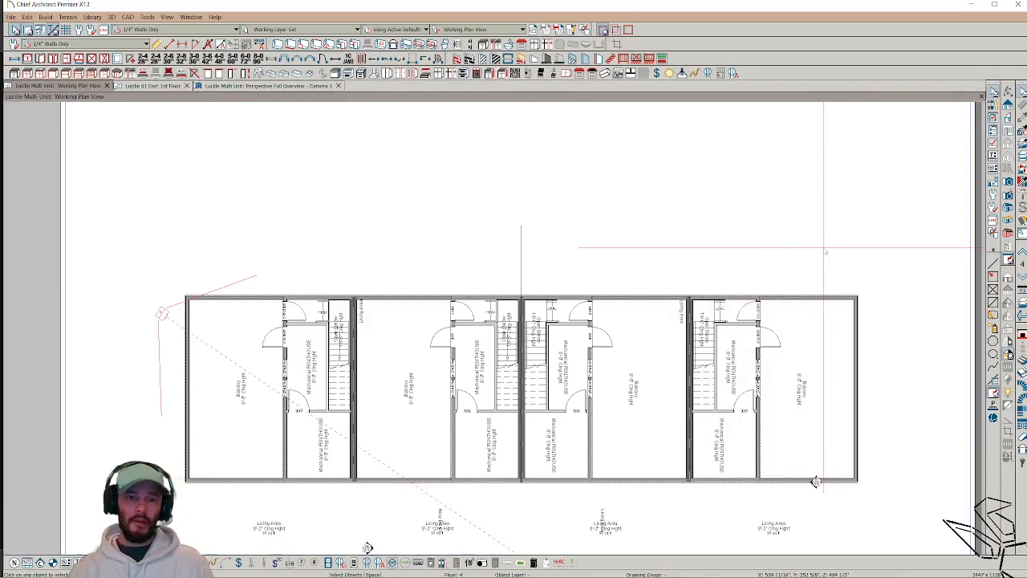
Step: Open the Stucco-6 wall type definition from the railing along the lower edge of the right end unit's balcony
scroll(626, 262, right, 3)
scroll(675, 273, up, 1)
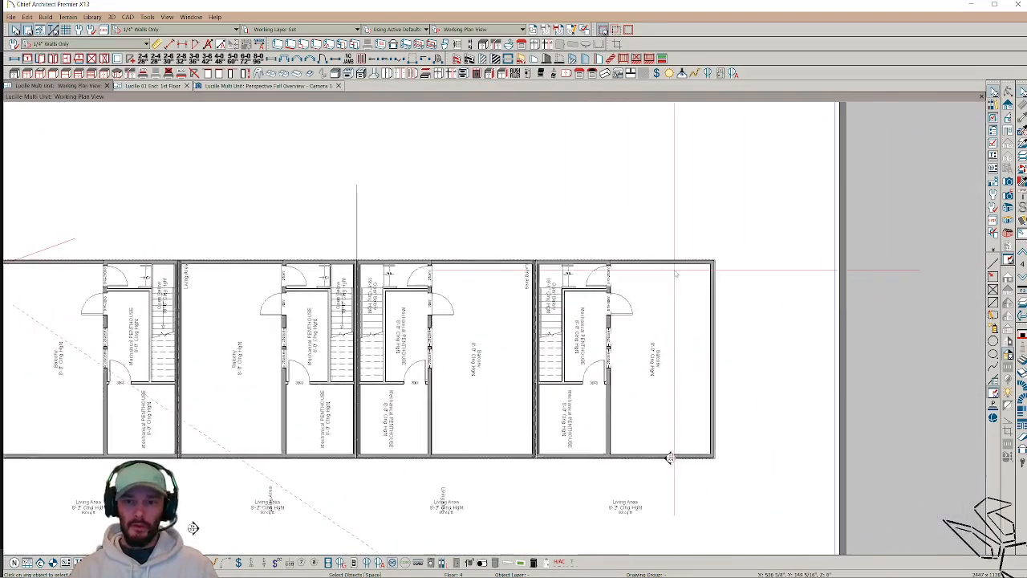
scroll(670, 457, up, 5)
click(676, 247)
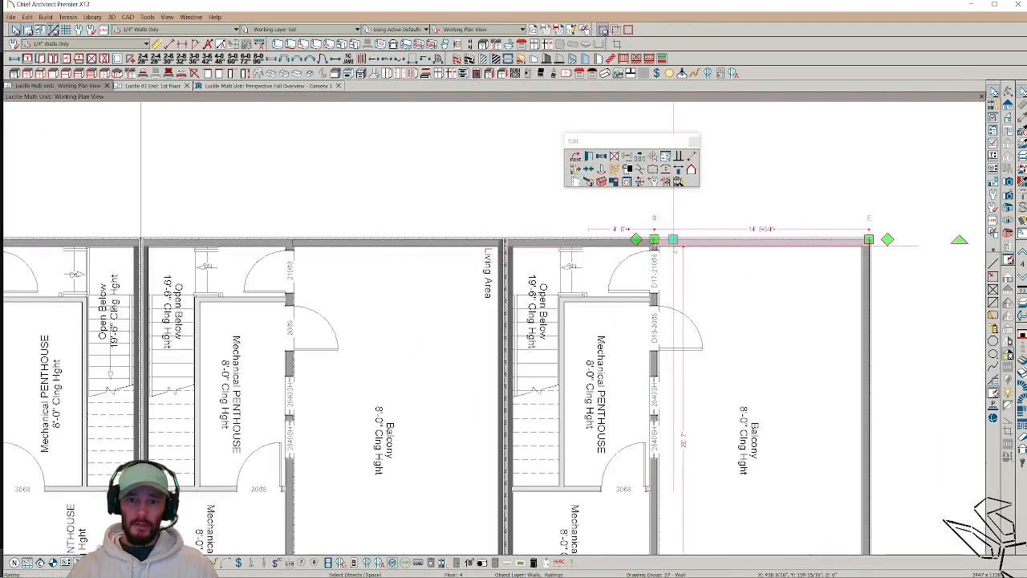
scroll(667, 294, down, 3)
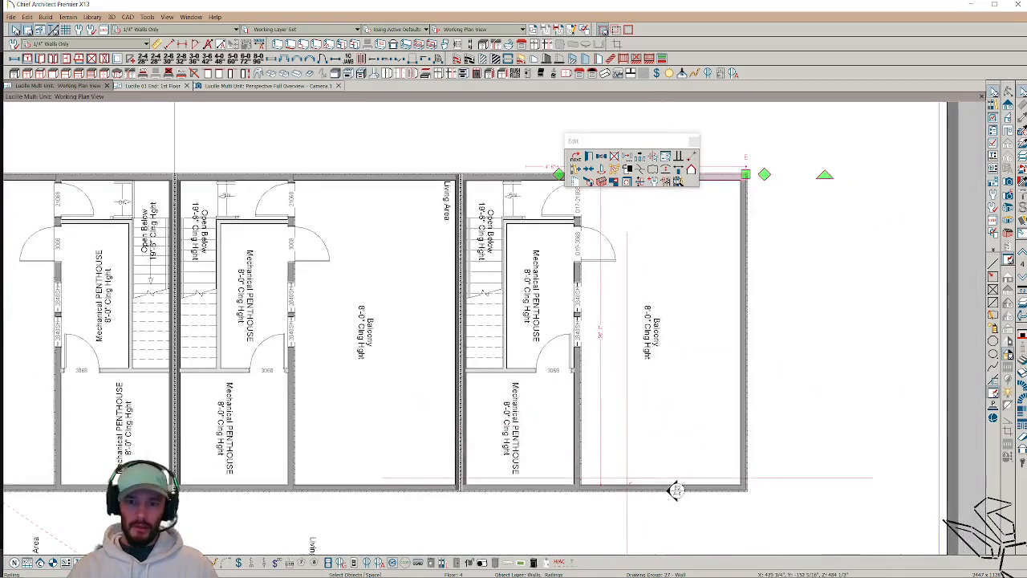
click(674, 488)
middle_drag(672, 488, 631, 491)
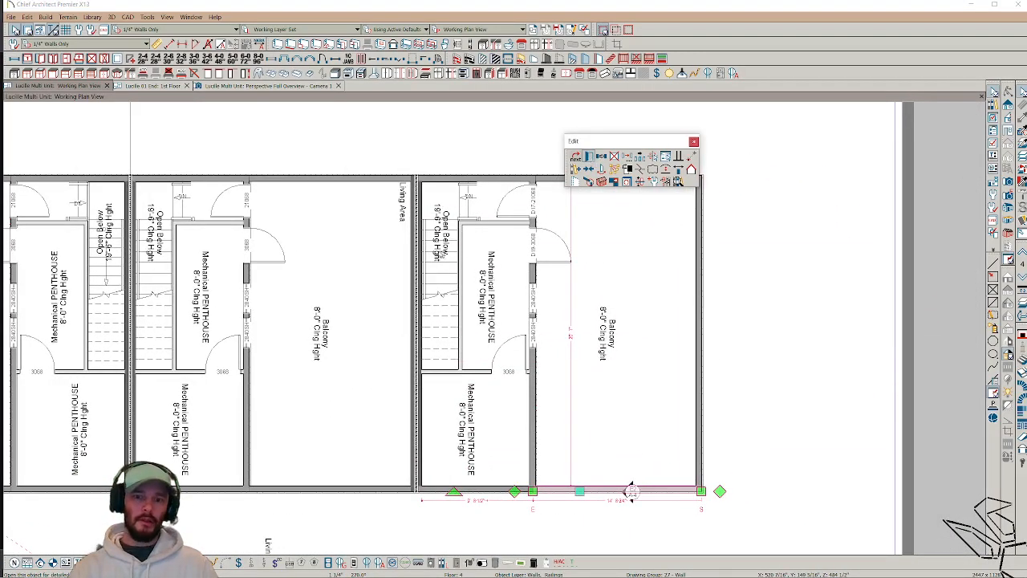
double_click(630, 491)
click(386, 101)
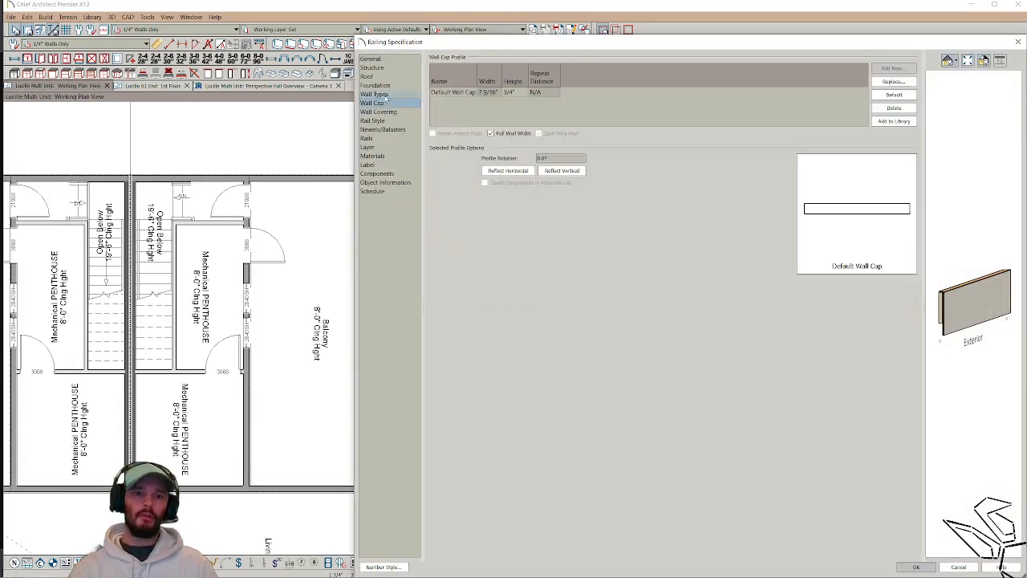
click(384, 95)
click(601, 69)
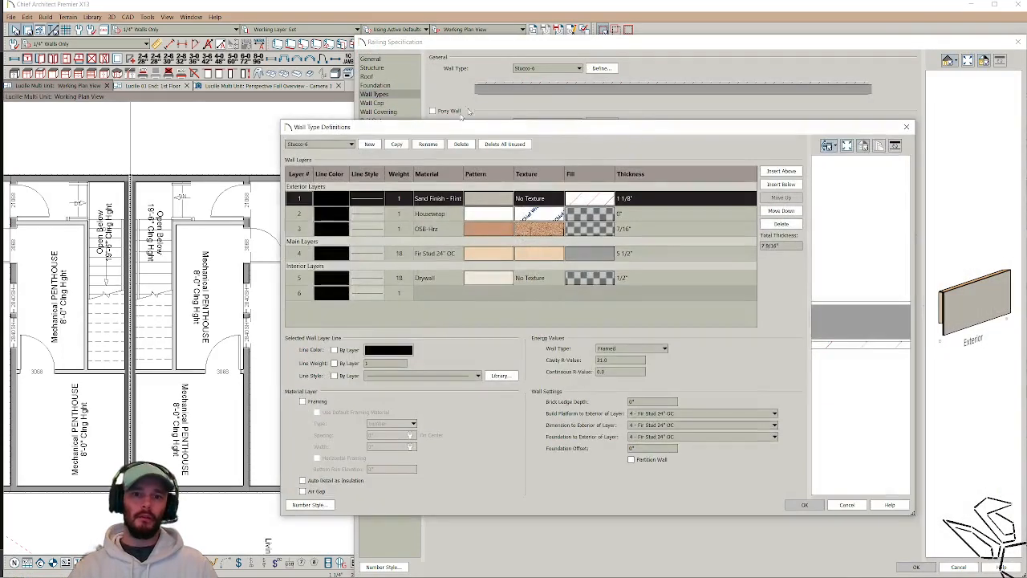
click(397, 144)
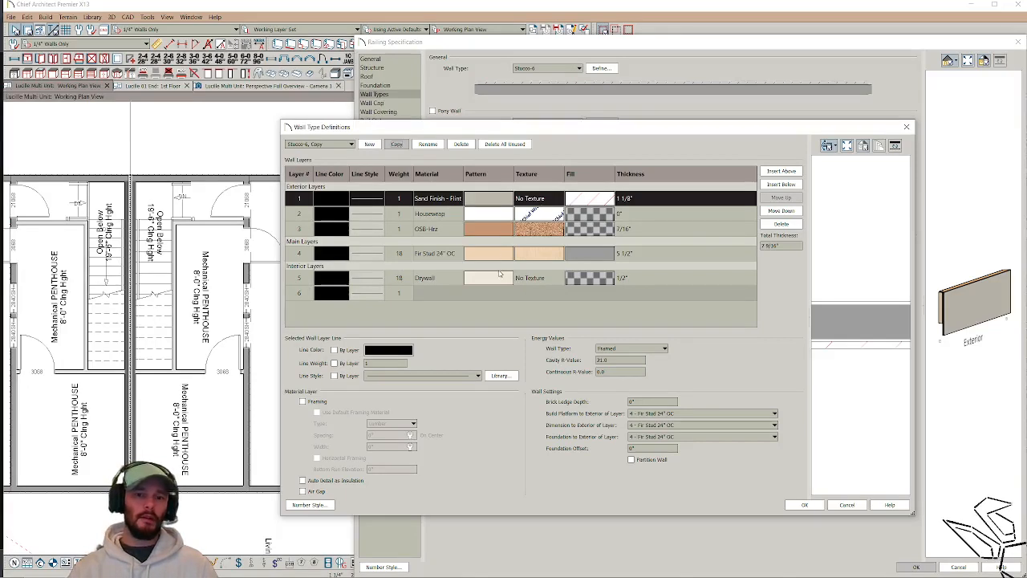
click(571, 278)
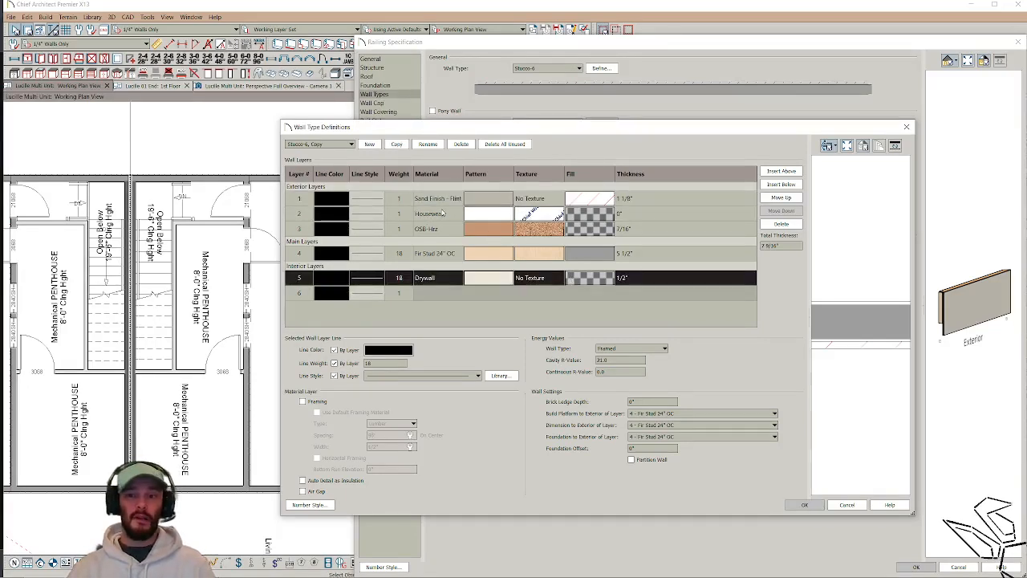
click(442, 214)
click(443, 229)
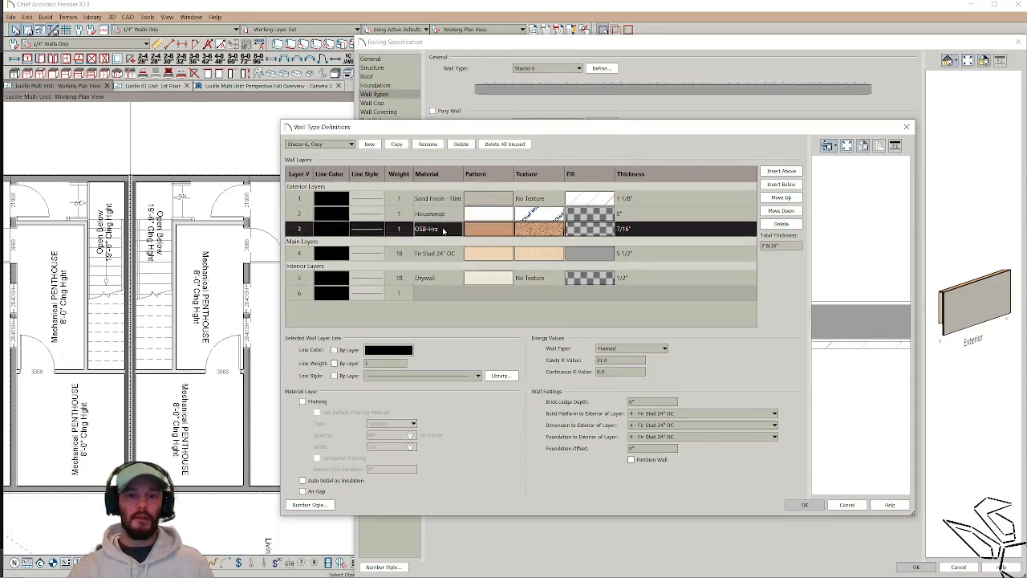
click(443, 214)
click(447, 229)
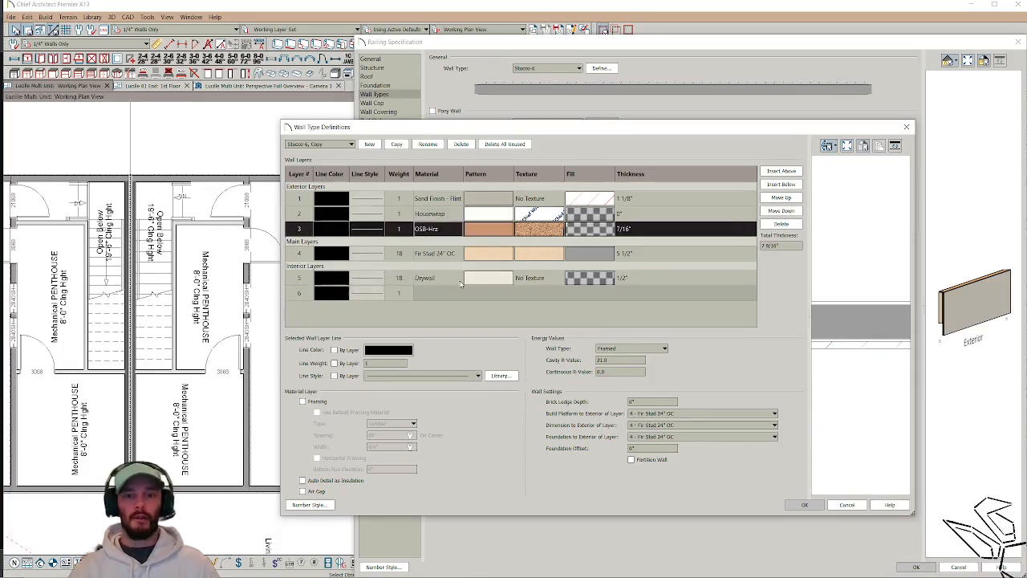
click(460, 276)
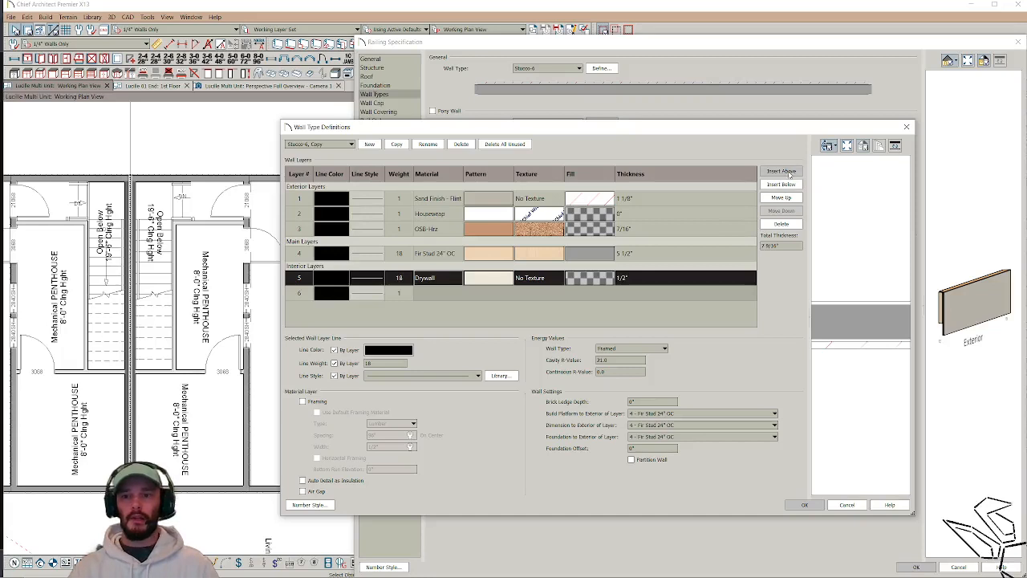
click(785, 172)
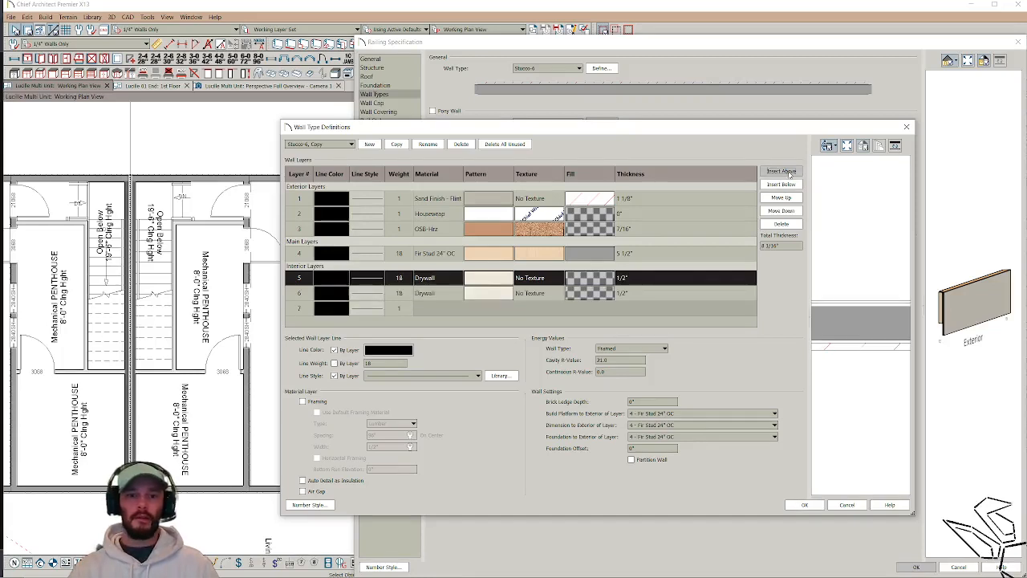
click(785, 172)
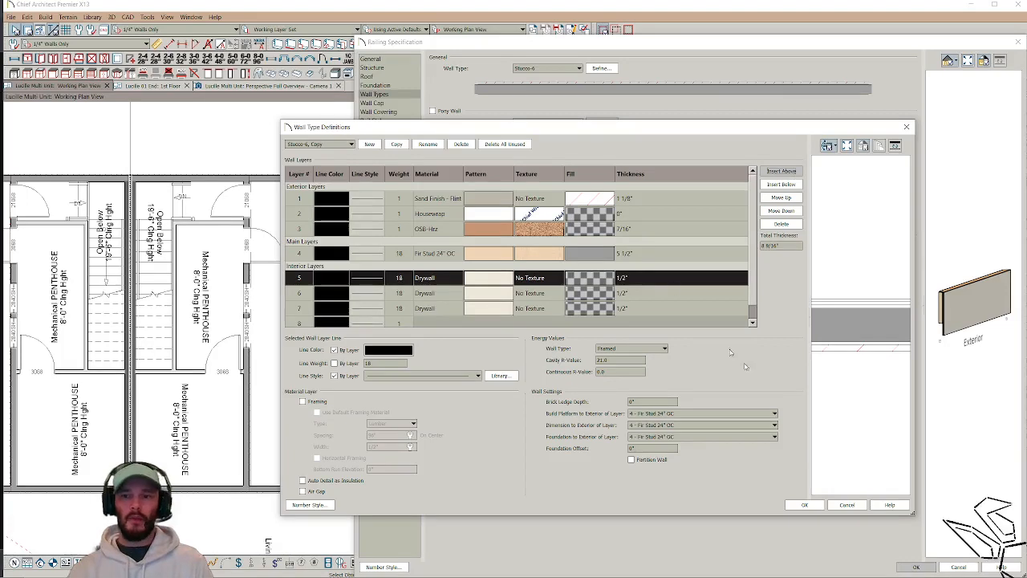
click(841, 504)
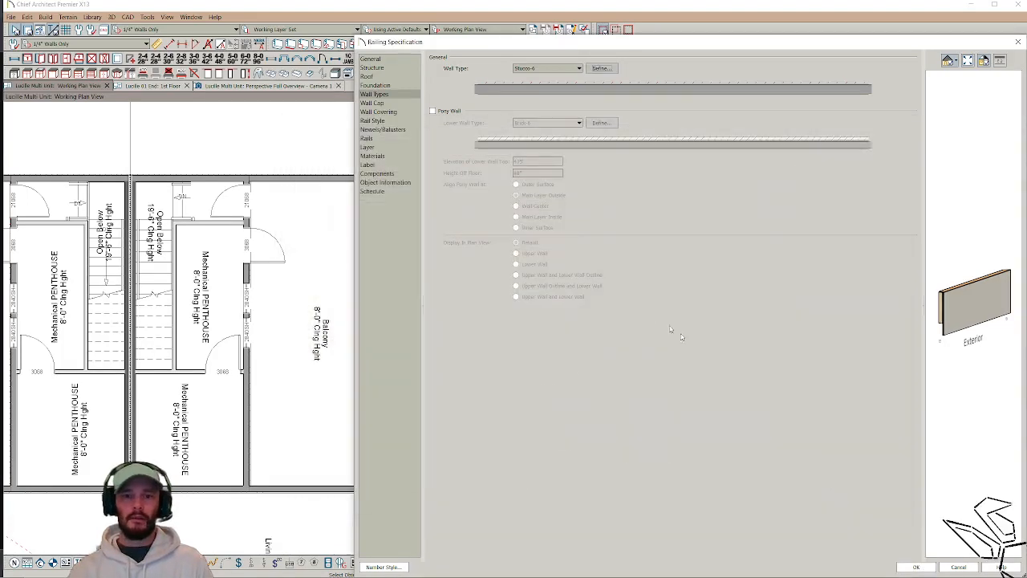
Step: Duplicate the Stucco-6 wall type and add a 7/16" OSB-Hrz interior layer between Fir Stud 24" OC and Drywall
click(603, 68)
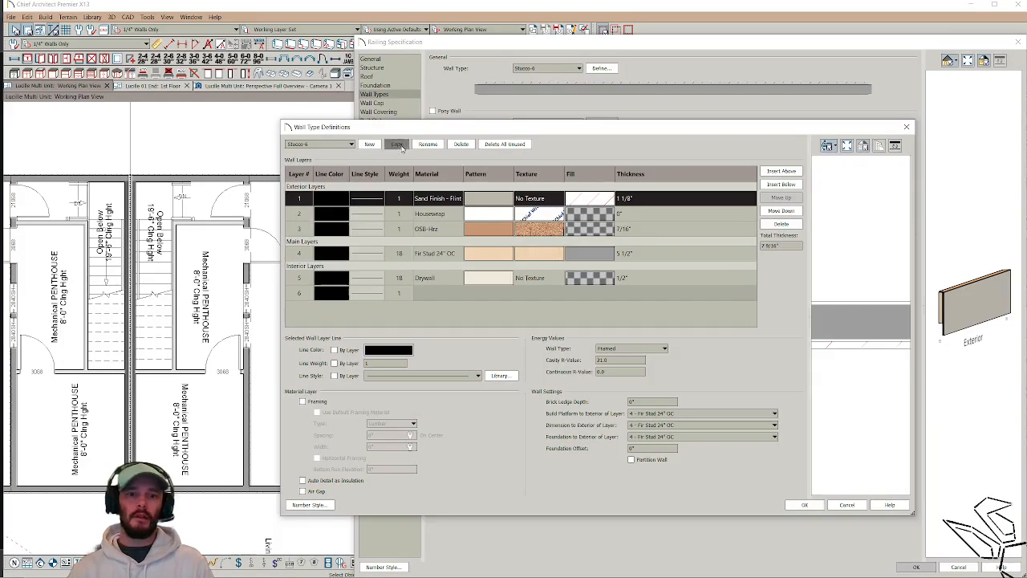
click(399, 146)
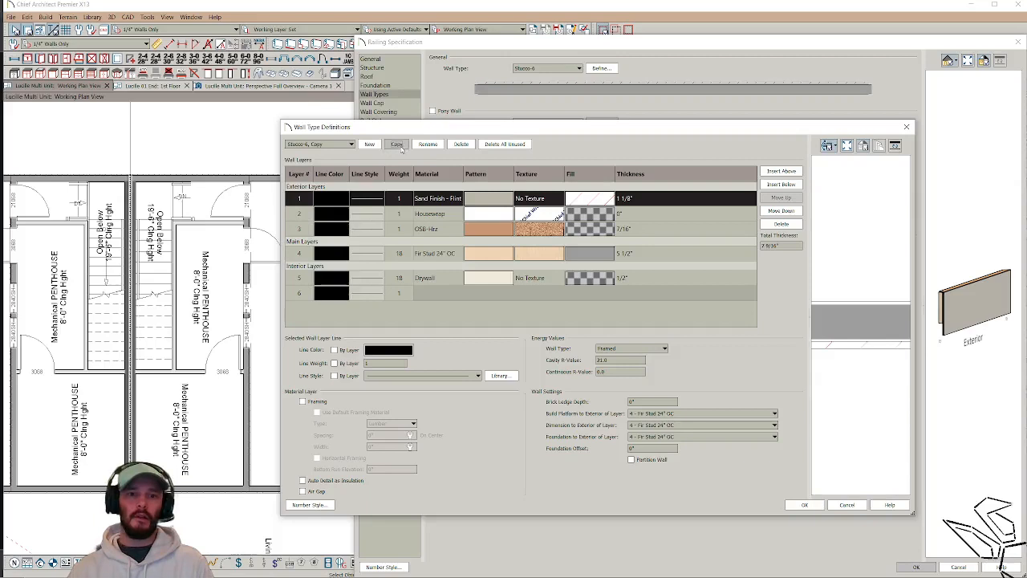
click(617, 230)
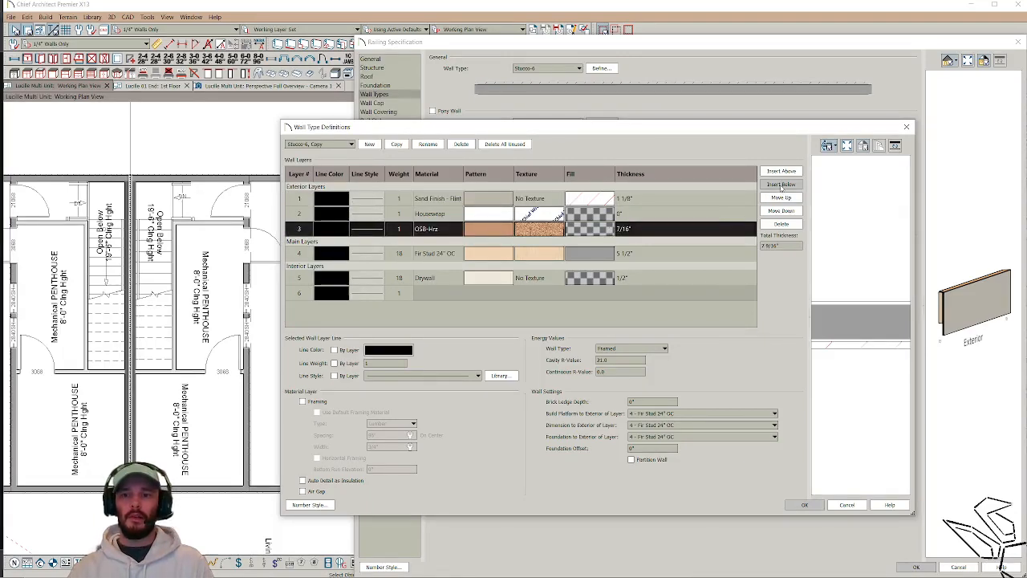
click(780, 184)
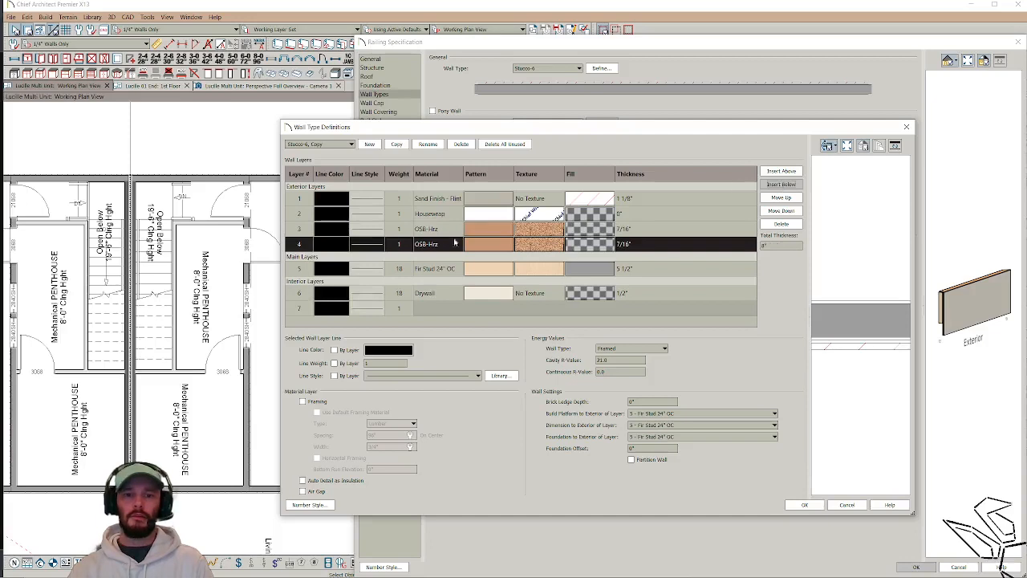
click(473, 267)
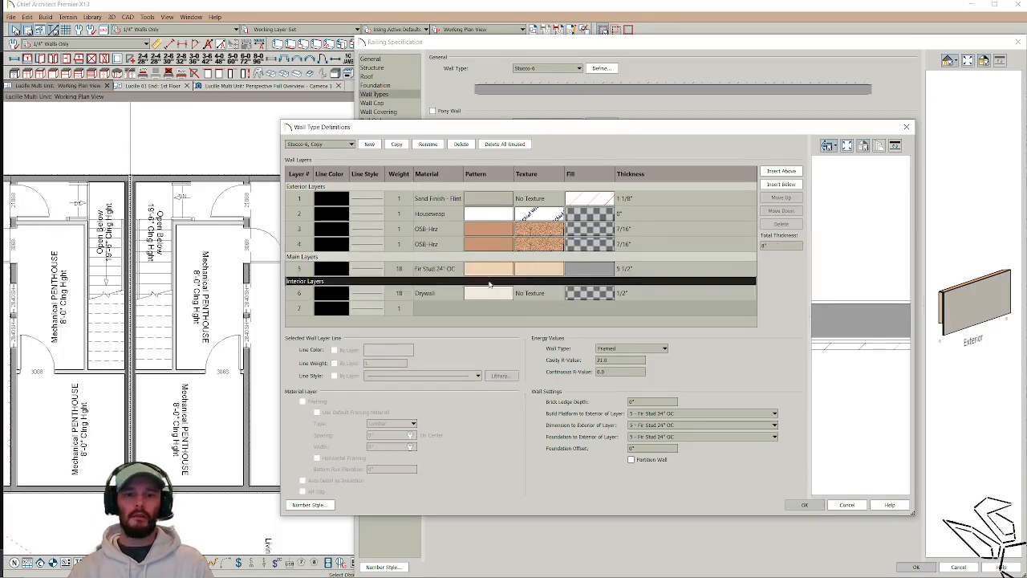
click(488, 292)
click(480, 243)
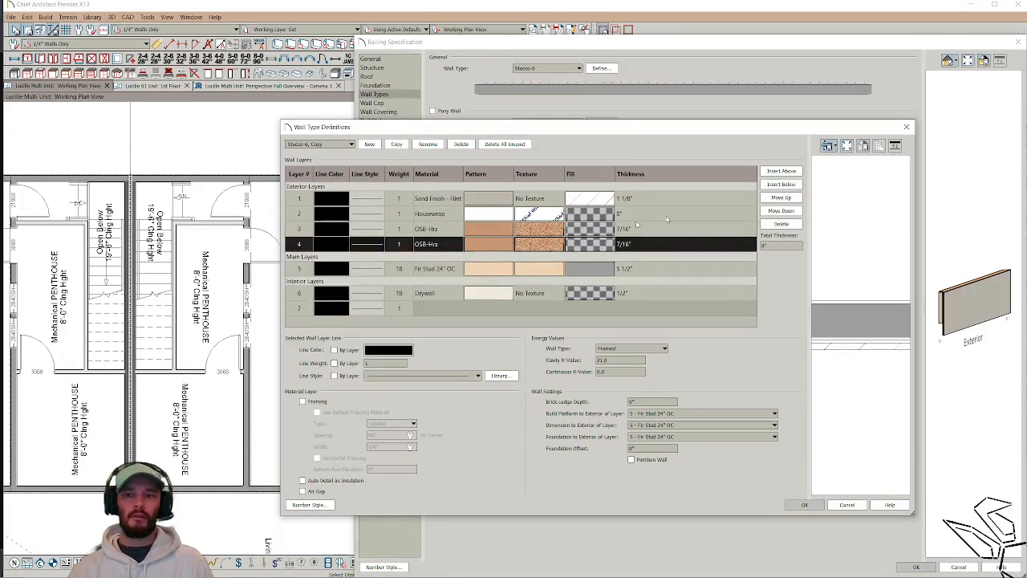
click(781, 210)
click(783, 211)
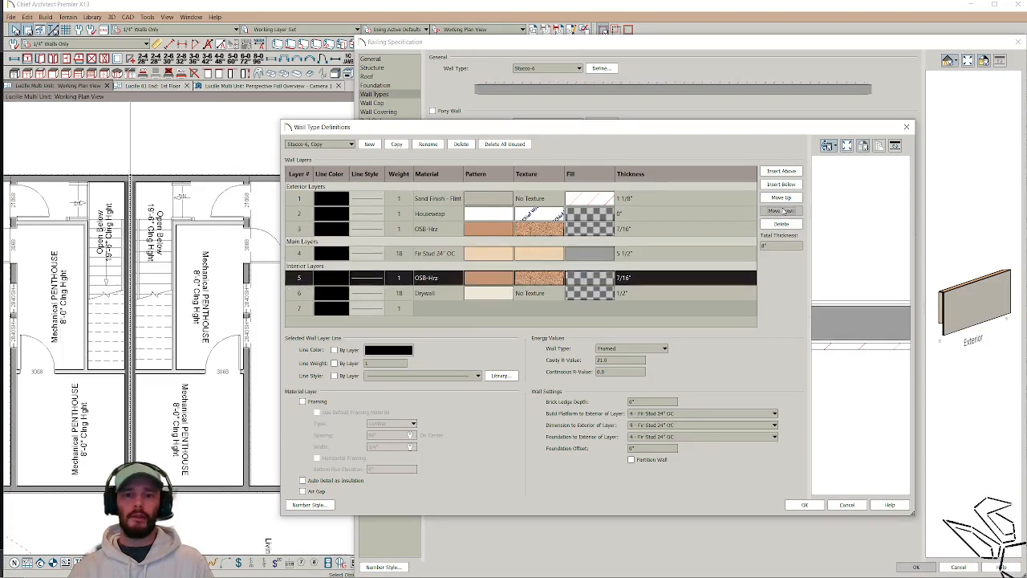
Step: Duplicate the exterior Housewrap layer and move the copy into the interior layers between OSB-Hrz and Drywall
click(484, 215)
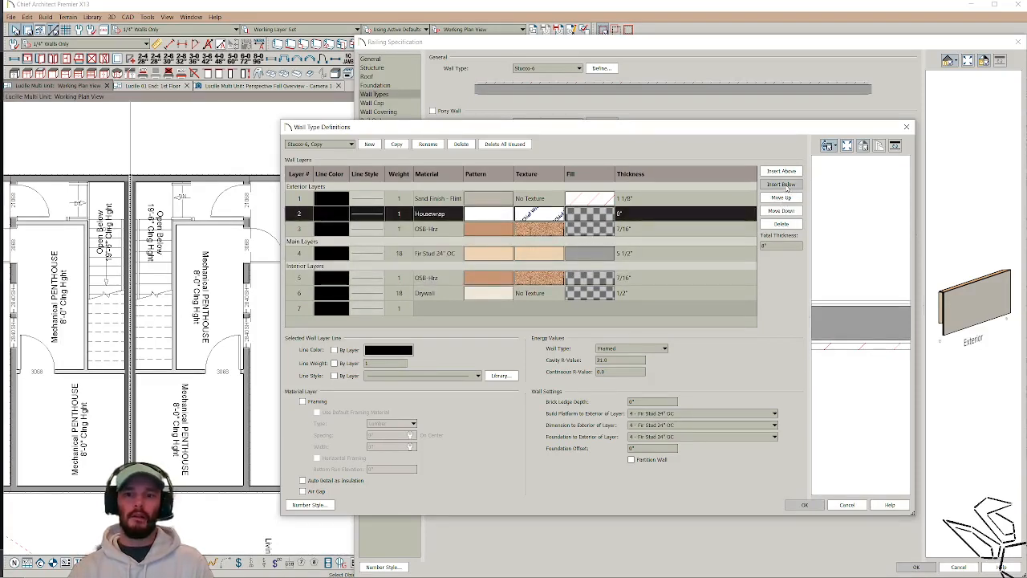
click(782, 185)
click(782, 211)
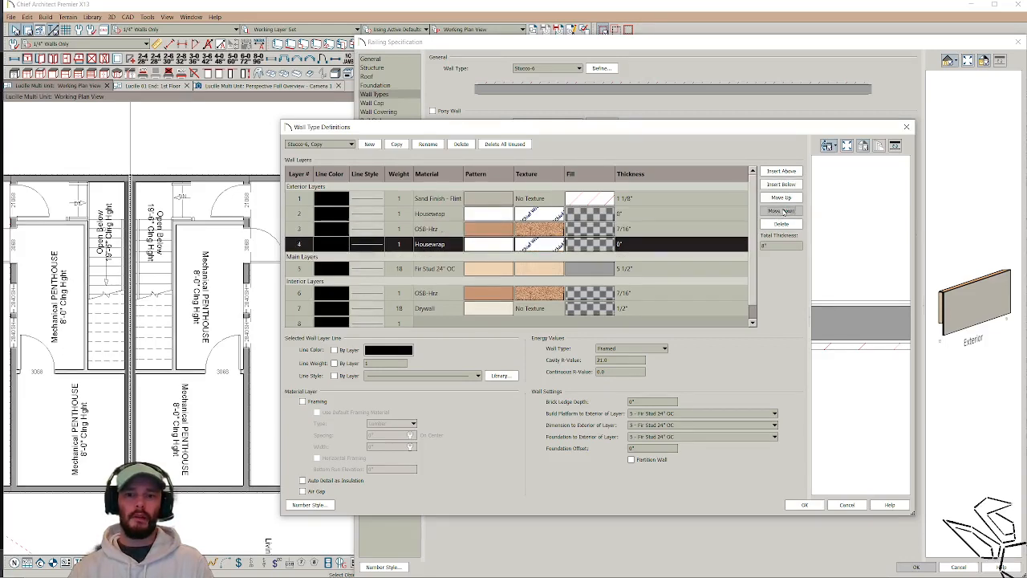
click(782, 211)
click(782, 211)
click(781, 211)
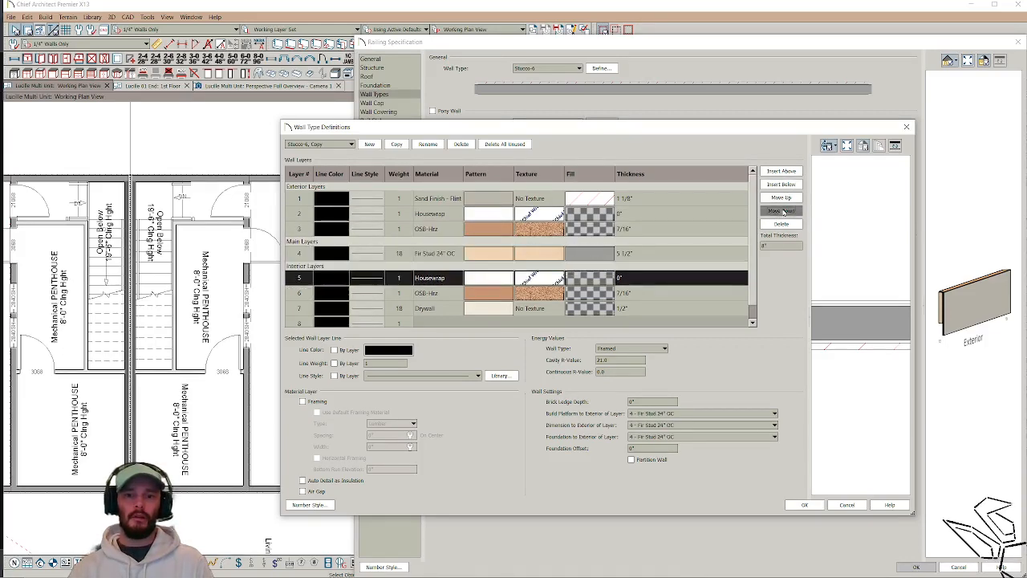
click(782, 211)
Step: Duplicate the exterior Sand Finish - Flint layer and move the copy into the interior layers between Housewrap and Drywall
click(516, 198)
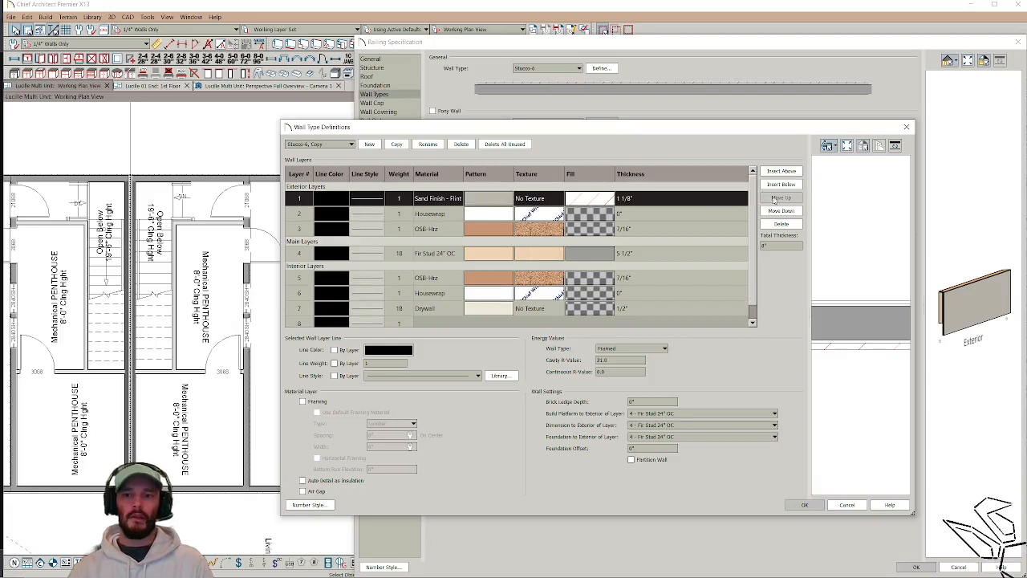
click(782, 184)
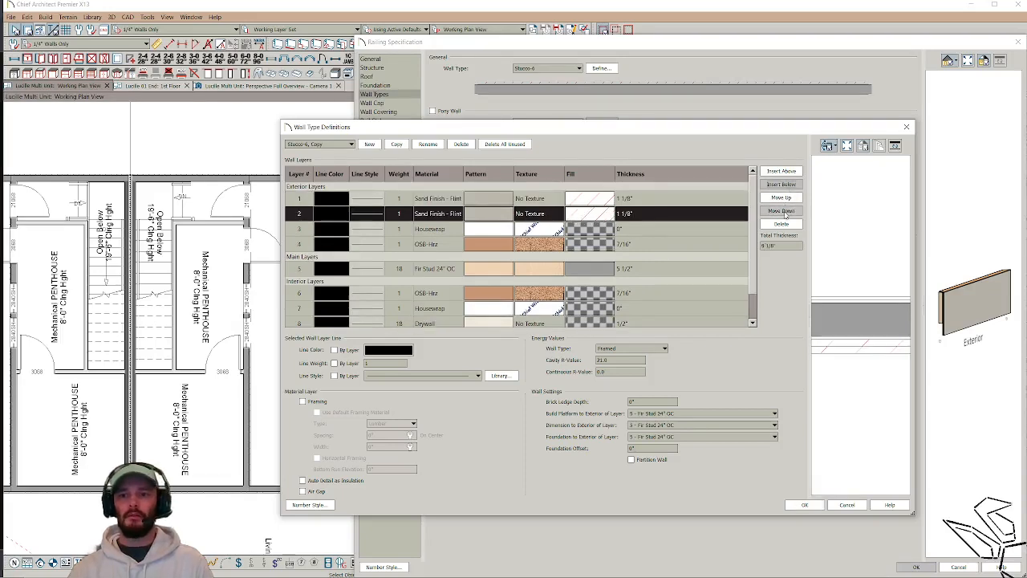
click(781, 211)
click(782, 211)
click(782, 212)
click(781, 211)
click(782, 211)
click(781, 211)
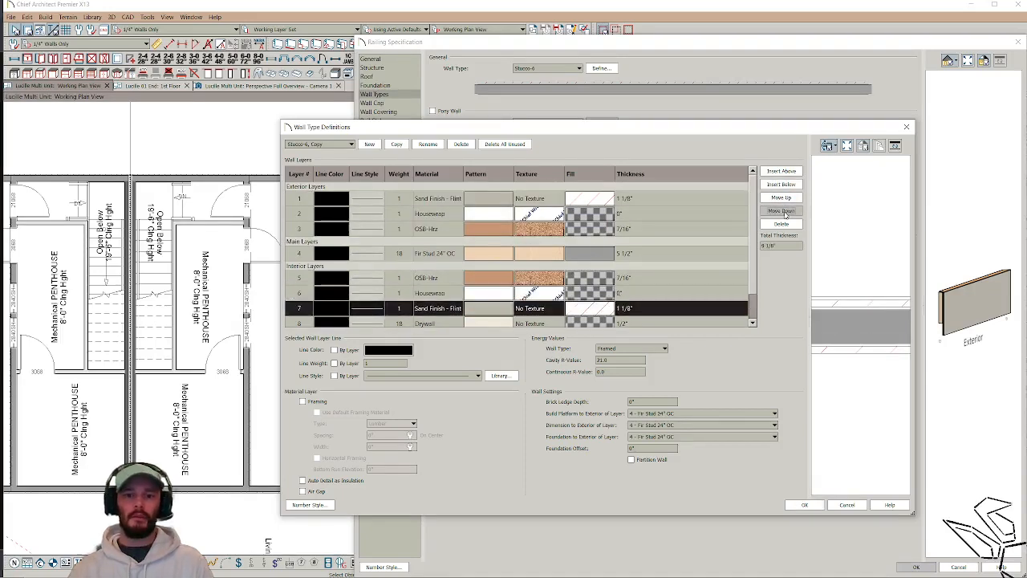
Step: Delete the interior Drywall layer and rename the copied wall type to Stucco-6, Two Sides
scroll(609, 244, down, 1)
click(484, 305)
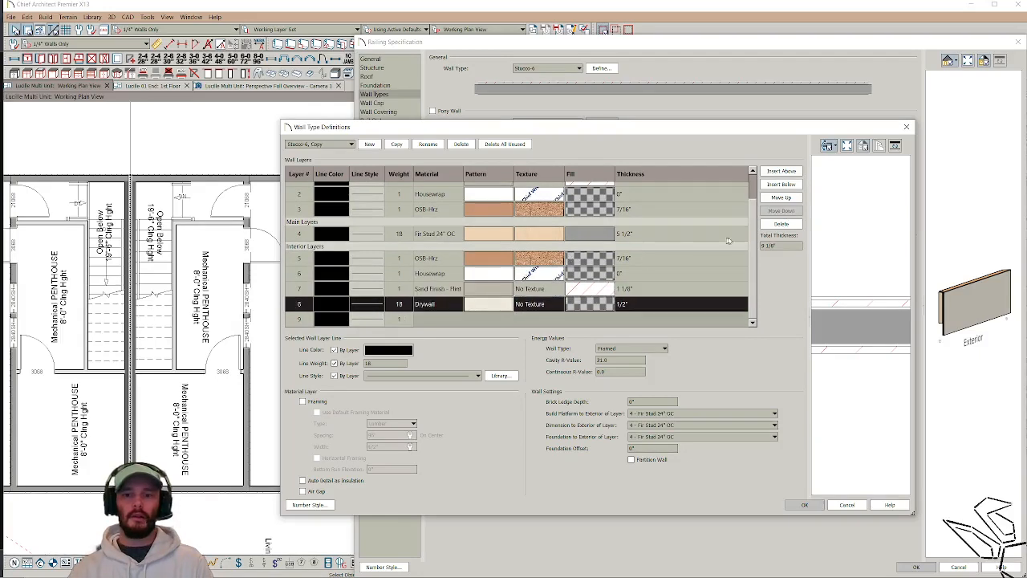
click(782, 224)
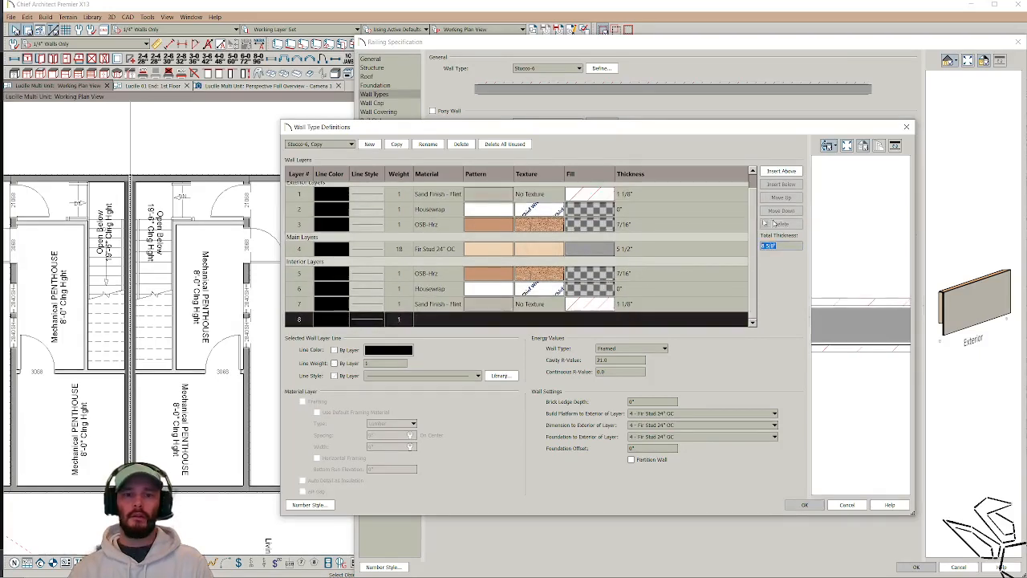
click(323, 145)
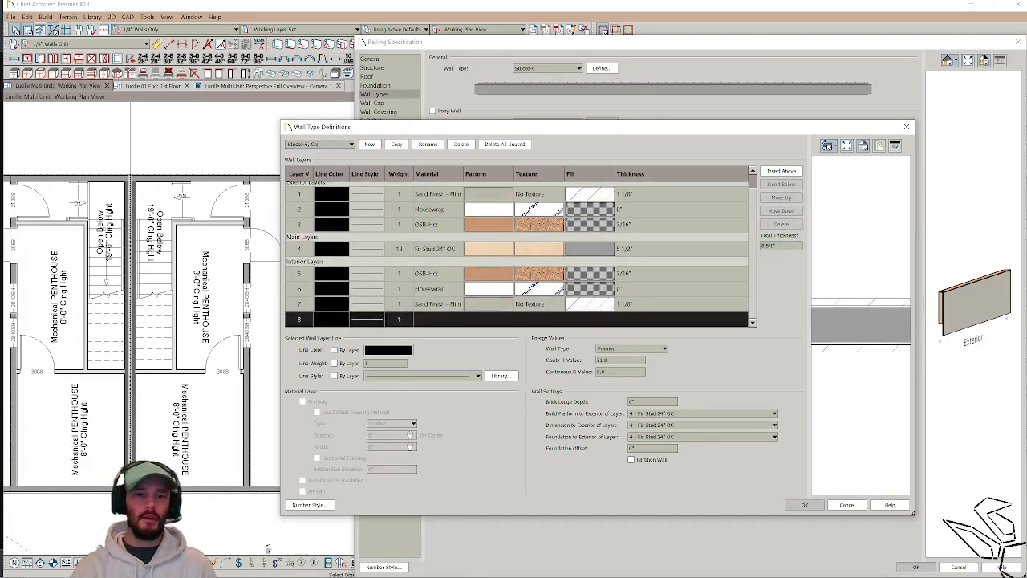
text(Two Sides)
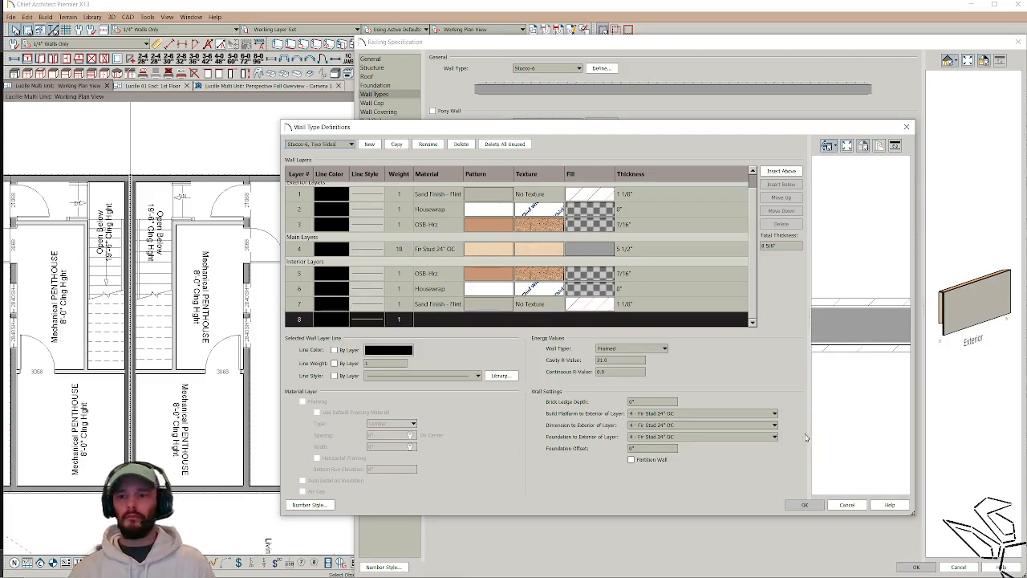
Step: Set line weights to 0 for Fir Stud, 18 for the last interior edge, and By Layer for exterior Sand Finish, with line weights previewed
click(412, 274)
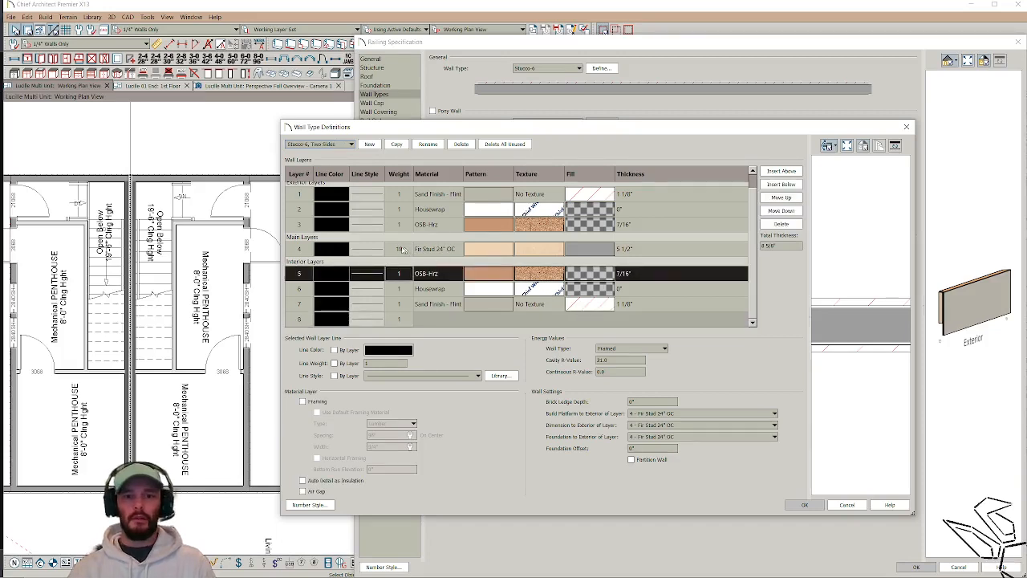
click(398, 250)
text(0)
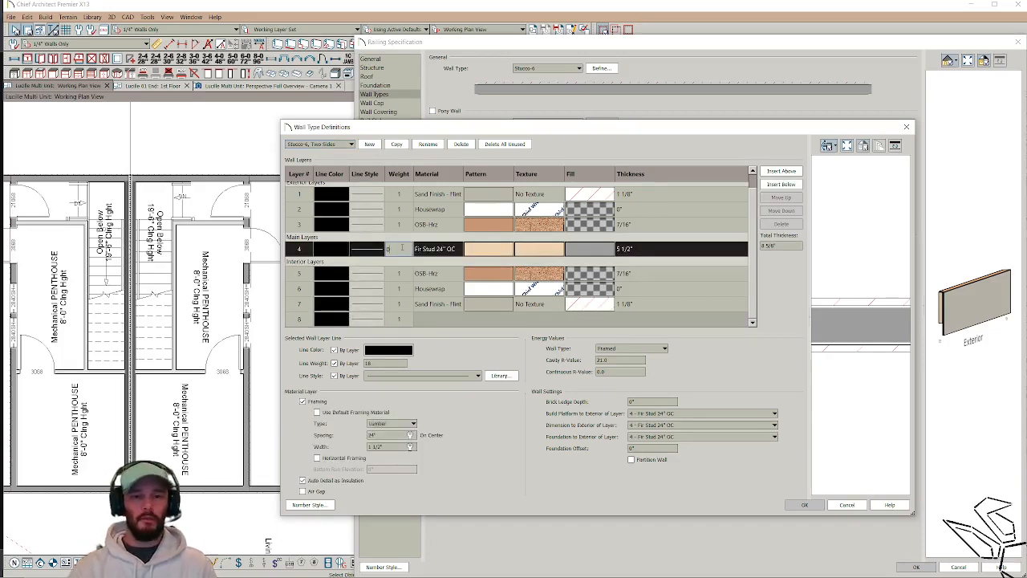
click(404, 320)
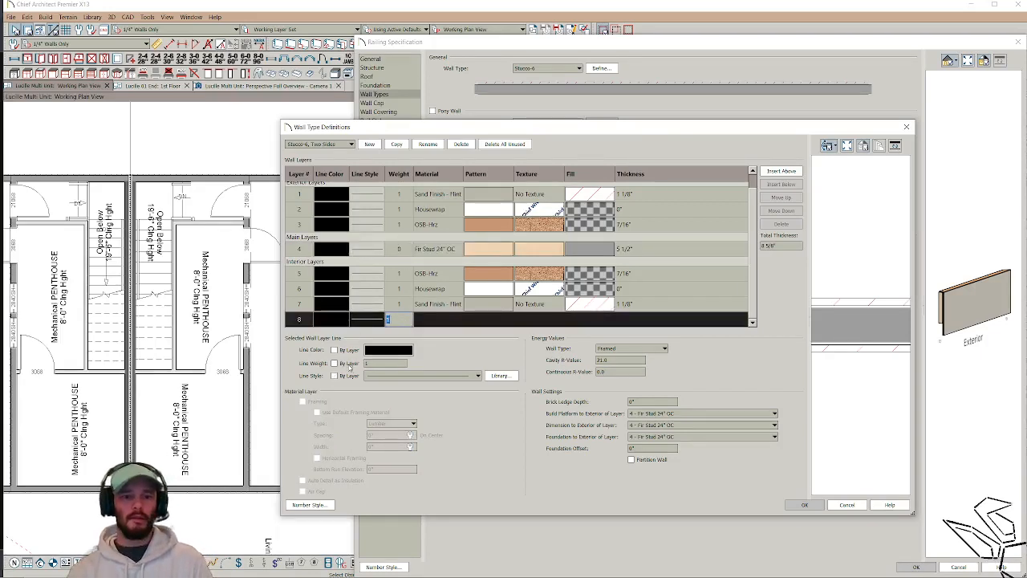
text(18)
click(381, 194)
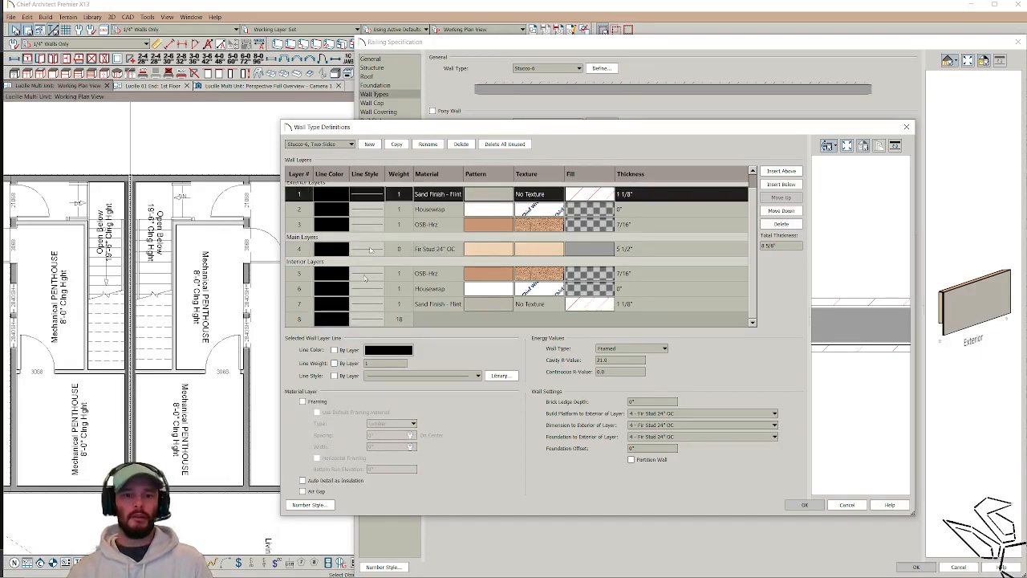
click(343, 363)
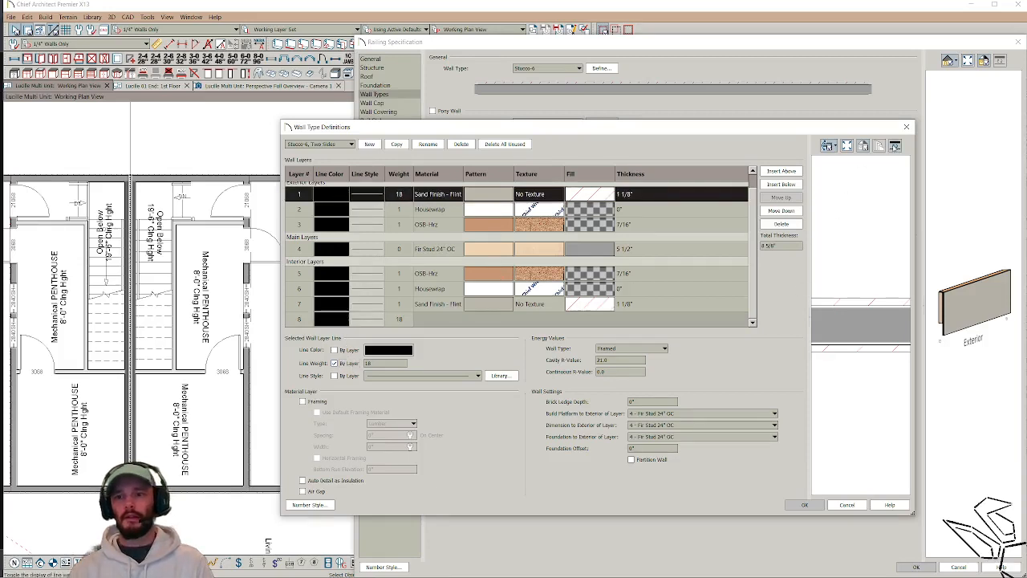
click(894, 148)
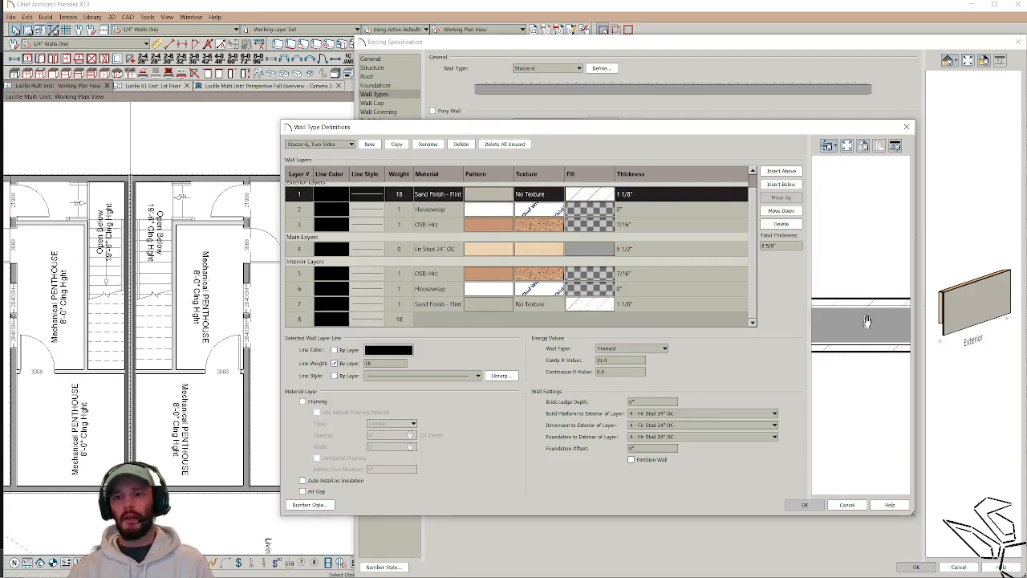
Step: Change the exterior Sand Finish - Flint layer's fill to a Solid pattern that uses the layer color
click(601, 191)
click(474, 113)
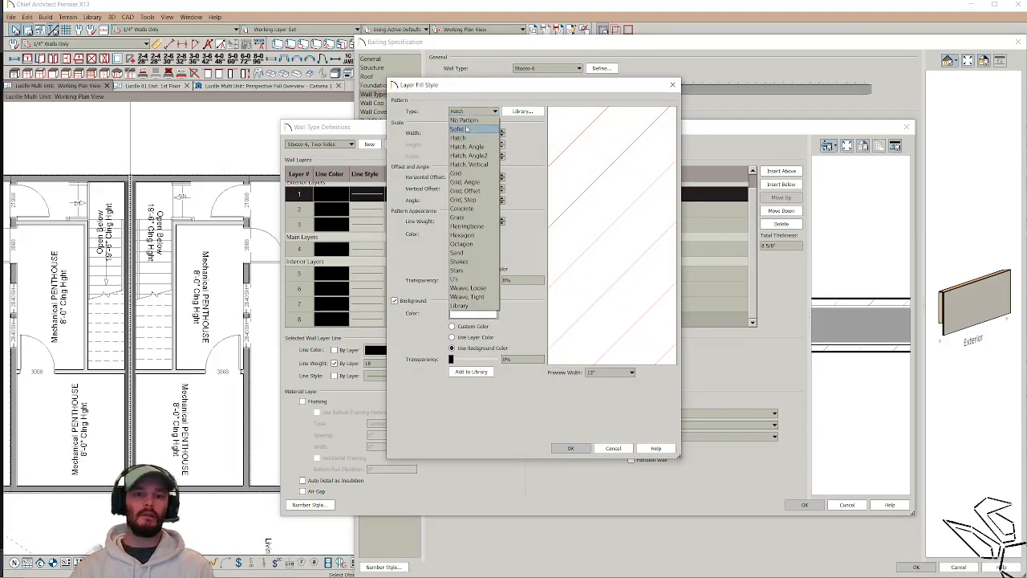
click(469, 129)
click(471, 234)
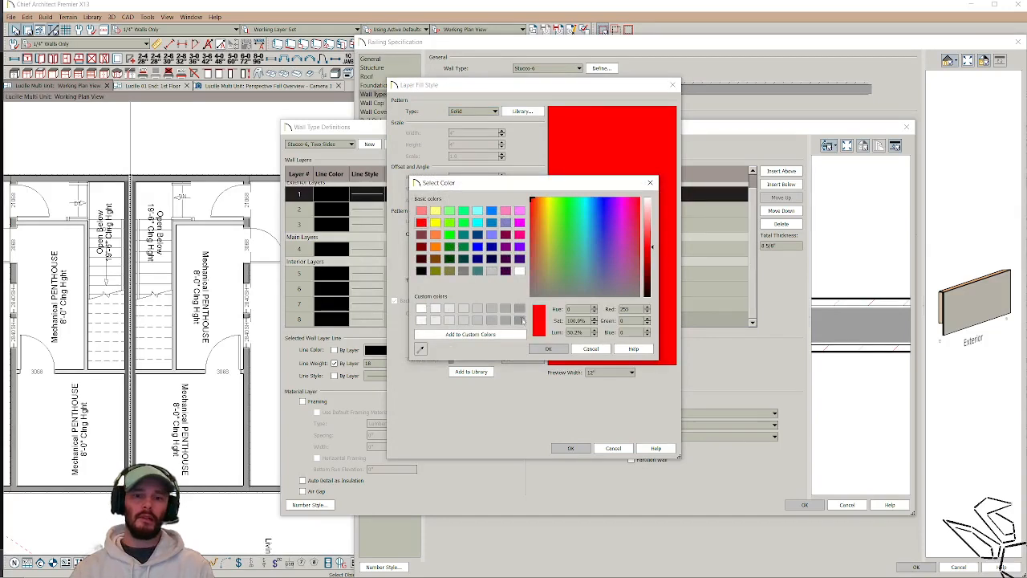
click(521, 320)
click(547, 349)
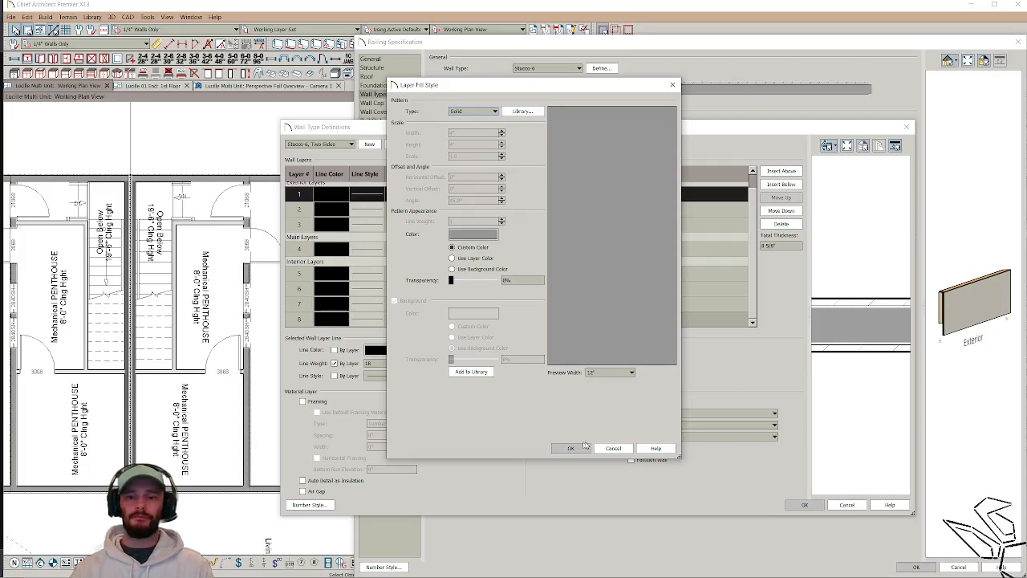
click(452, 258)
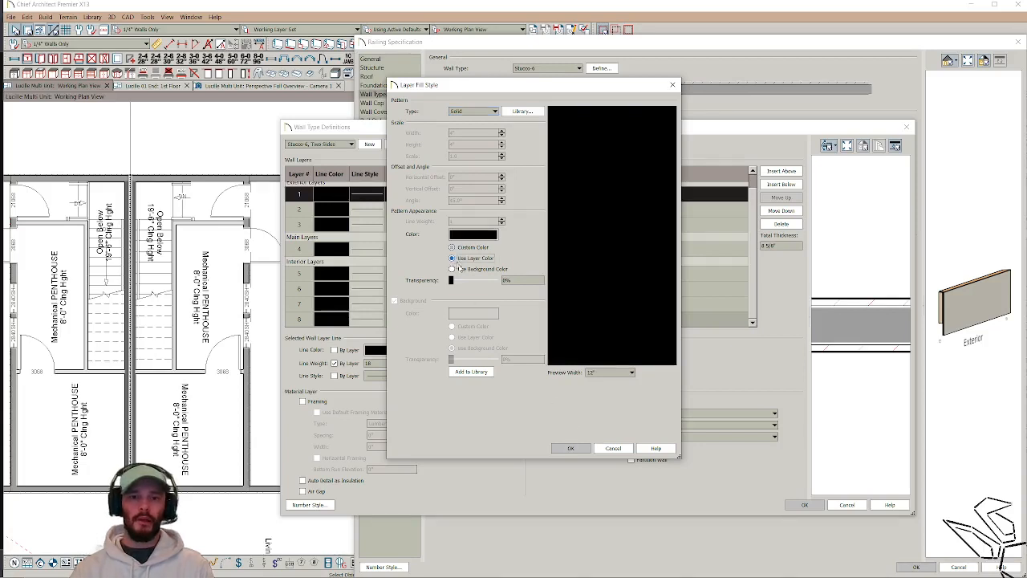
click(570, 448)
Step: Change the exterior Housewrap layer's fill to a Solid pattern in the layer color
click(600, 211)
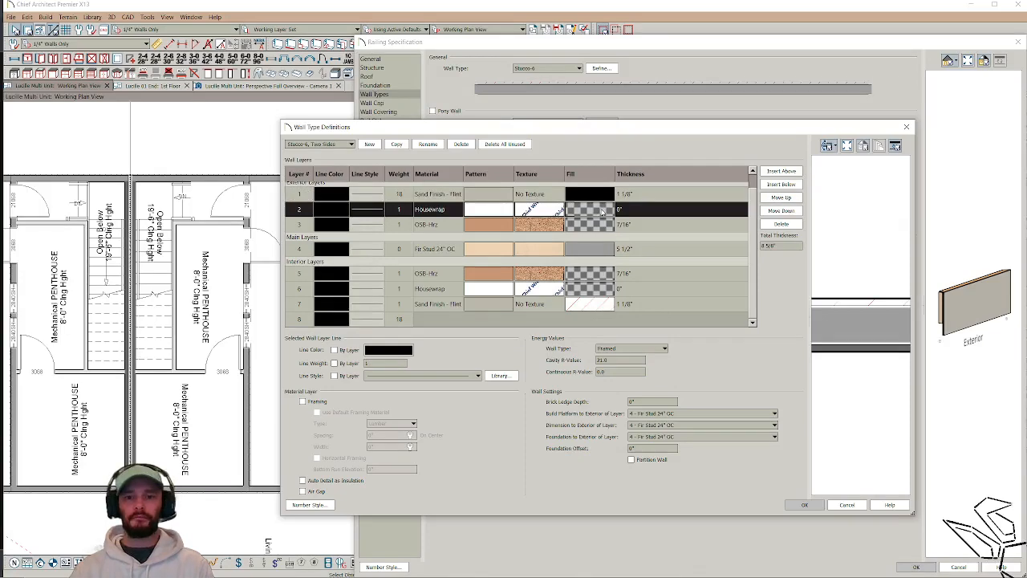
double_click(602, 211)
click(475, 113)
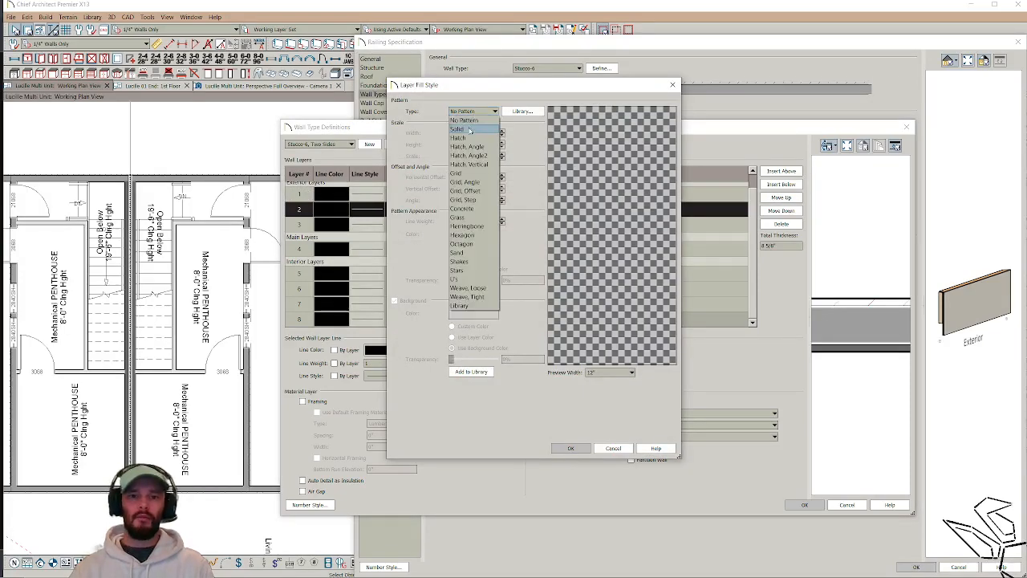
click(470, 129)
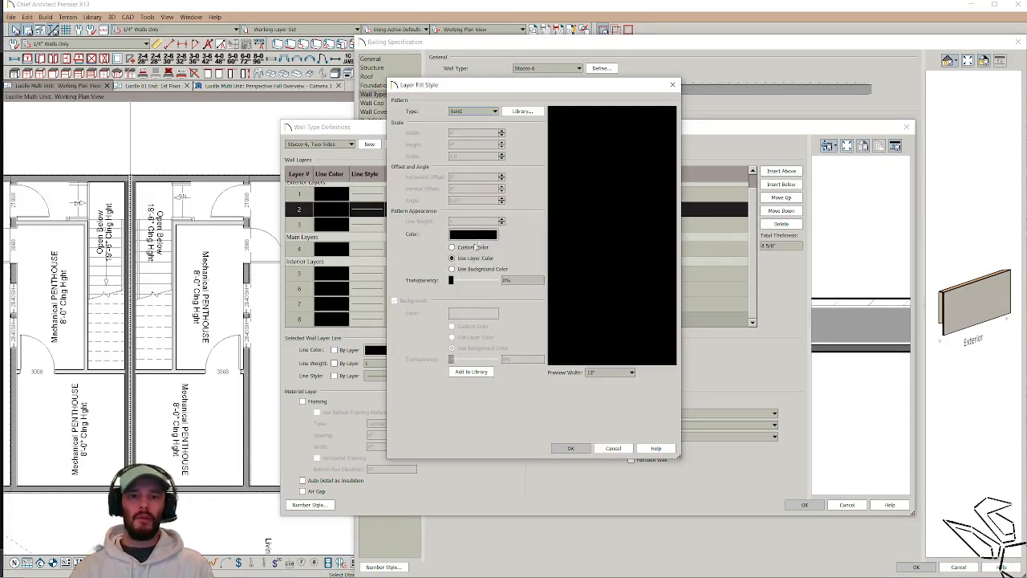
click(571, 449)
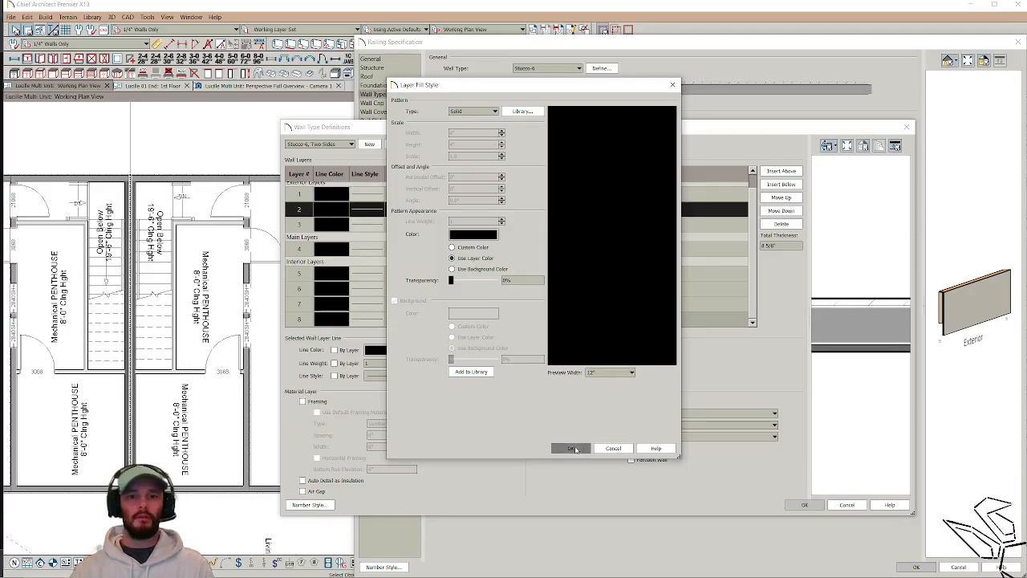
Step: Change the exterior OSB-Hrz layer's fill to a Solid pattern in the layer color
click(598, 226)
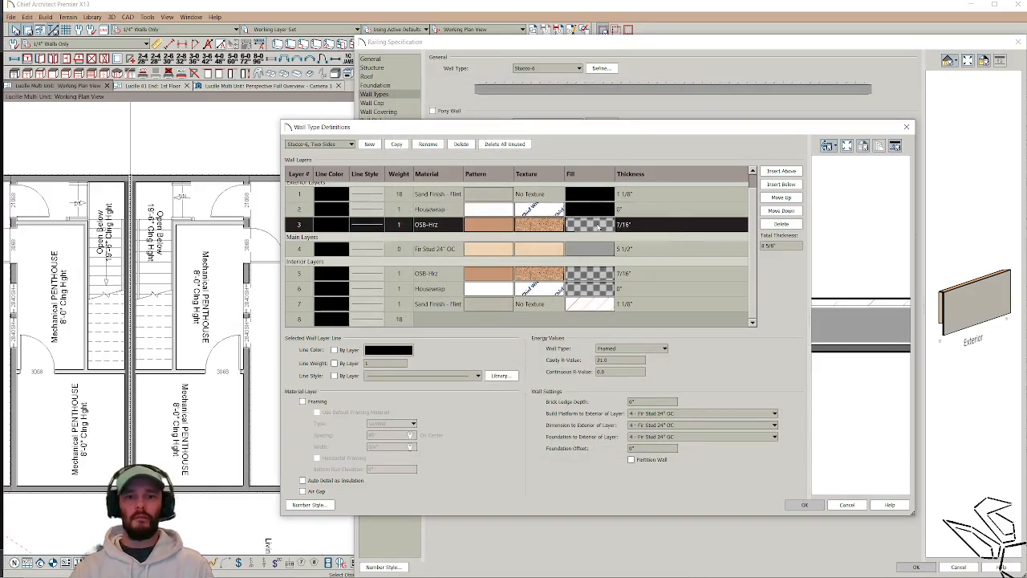
click(598, 227)
click(479, 113)
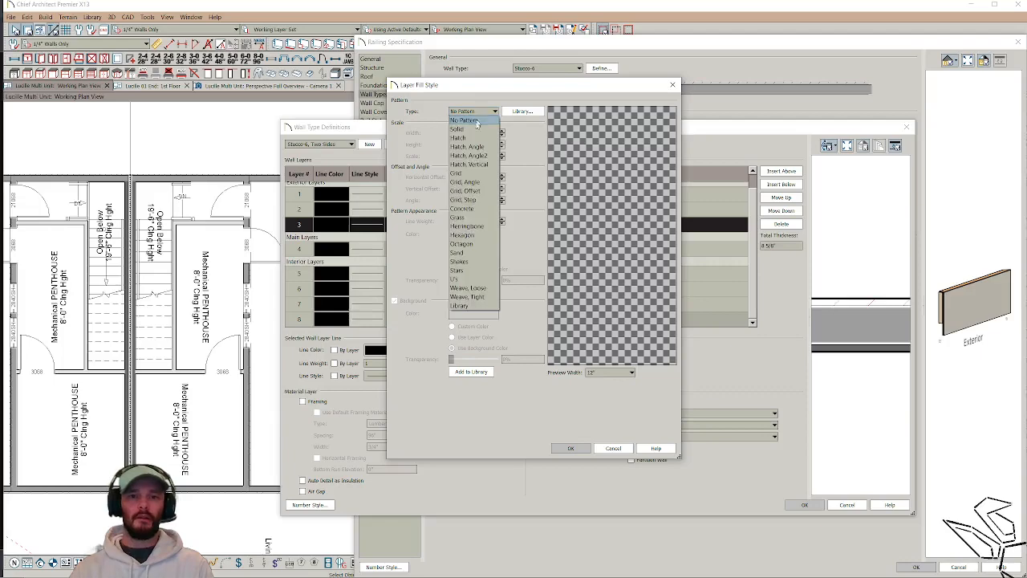
click(471, 131)
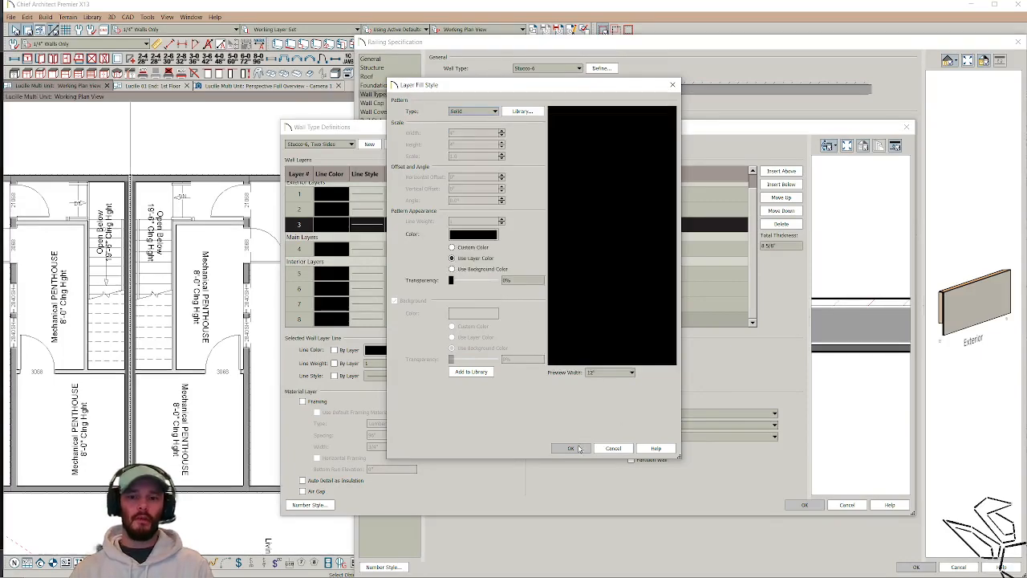
click(571, 449)
Step: Set the solid fill of the main Fir Stud 24" OC layer to use the layer color
click(581, 250)
click(581, 250)
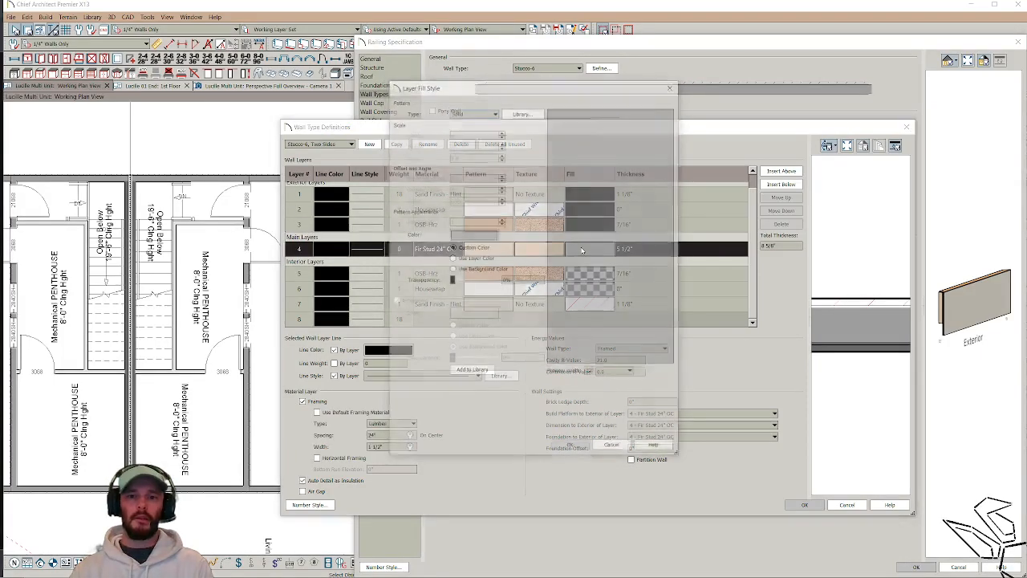
click(453, 259)
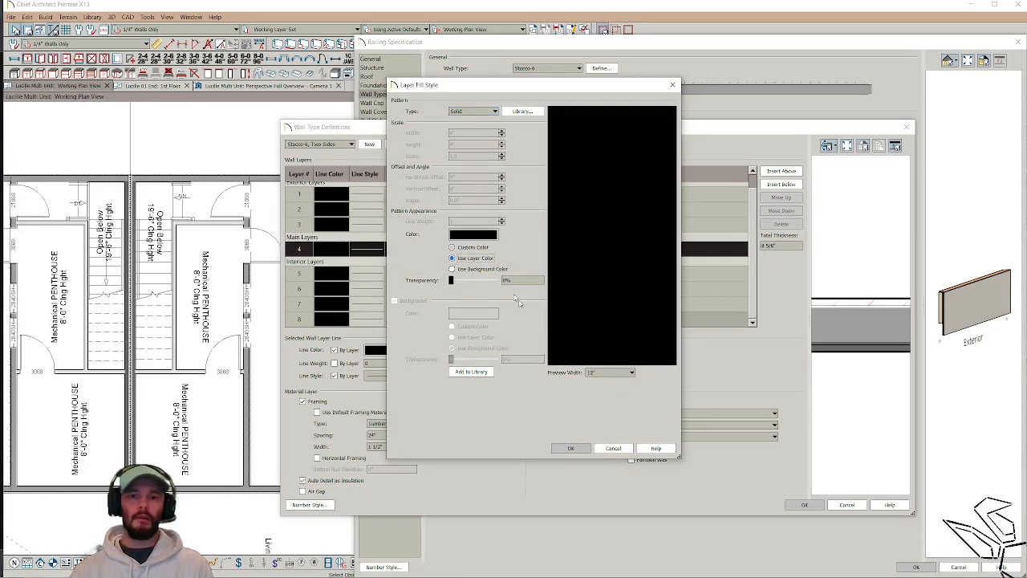
click(585, 448)
Step: Change the interior OSB-Hrz layer's fill to a Solid pattern in the layer color
click(592, 275)
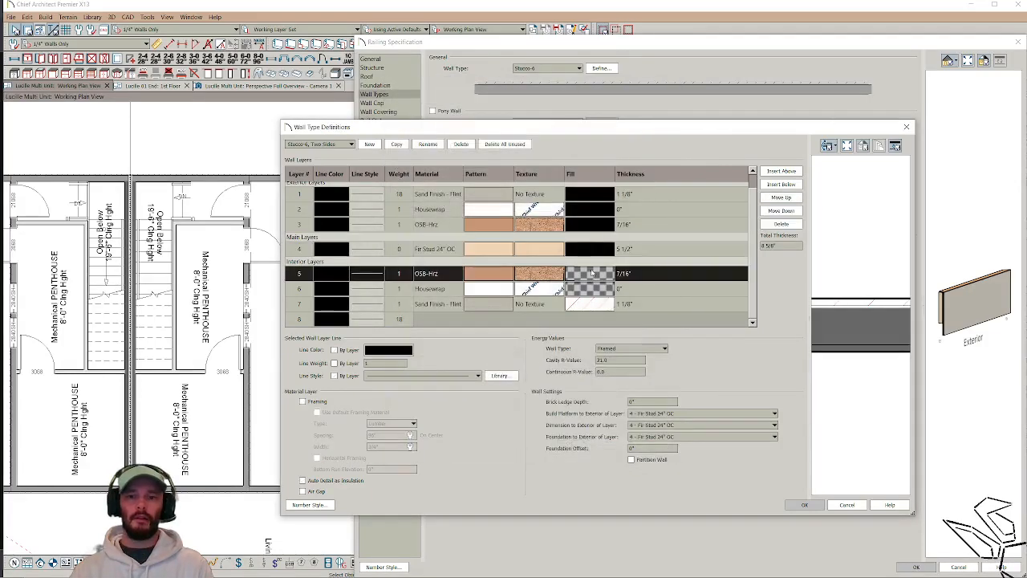
click(594, 275)
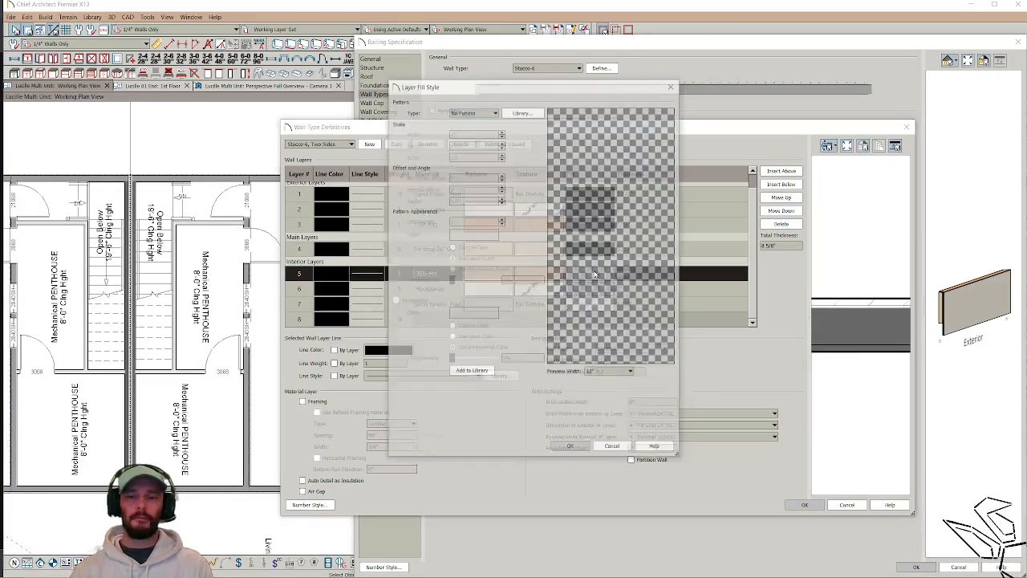
click(474, 110)
click(459, 129)
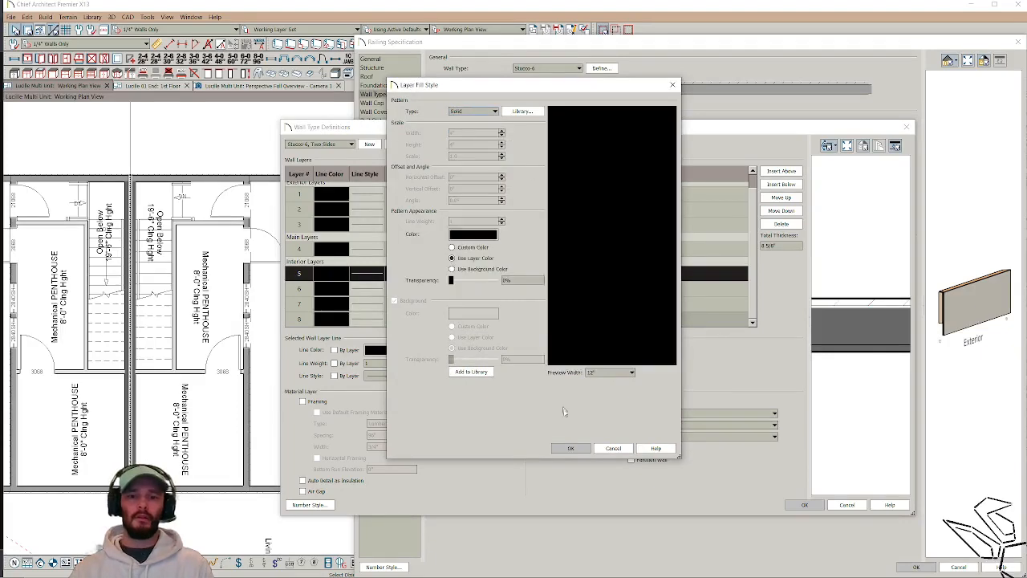
click(569, 448)
Step: Change the interior Housewrap layer's fill to a Solid pattern in the layer color
click(593, 290)
click(592, 290)
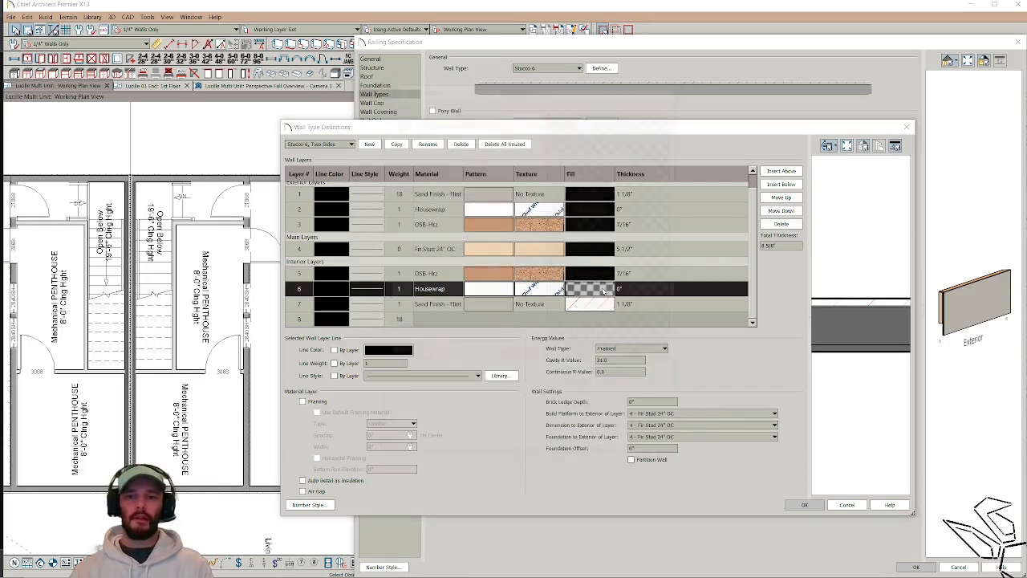
click(473, 111)
click(459, 129)
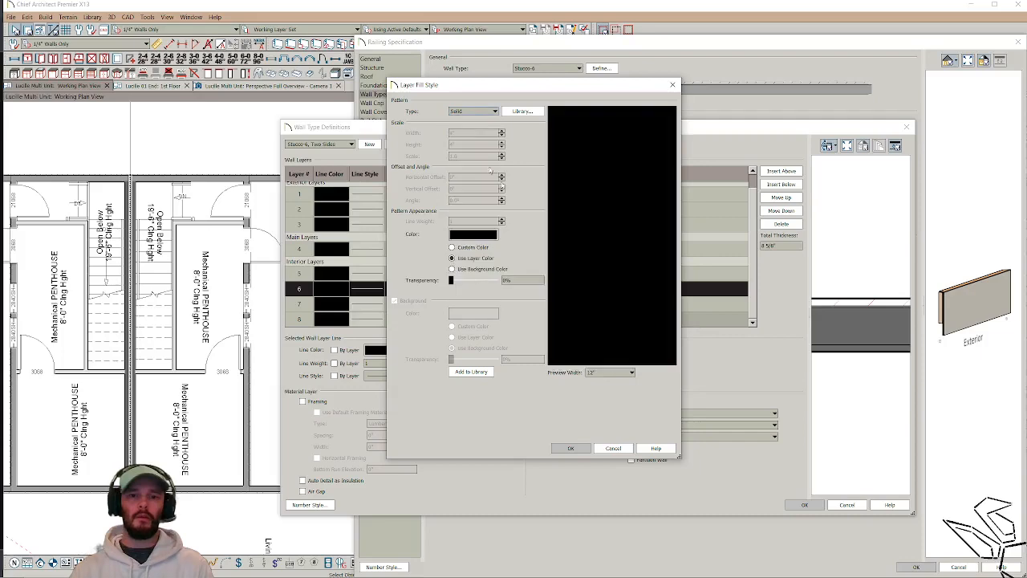
click(570, 447)
Step: Change the interior Sand Finish - Flint layer's fill to a Solid pattern in the layer color
click(593, 304)
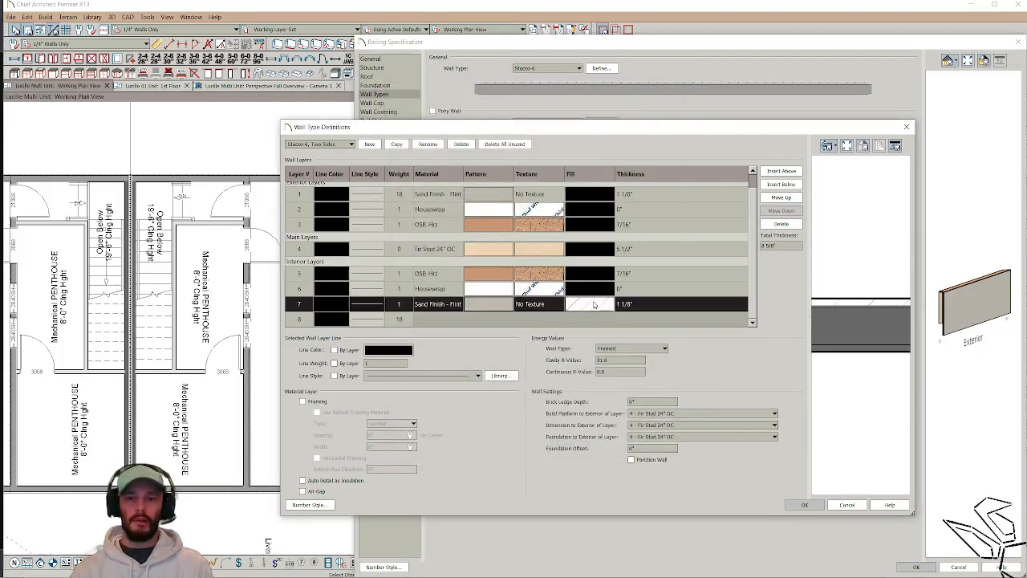
double_click(594, 305)
click(478, 110)
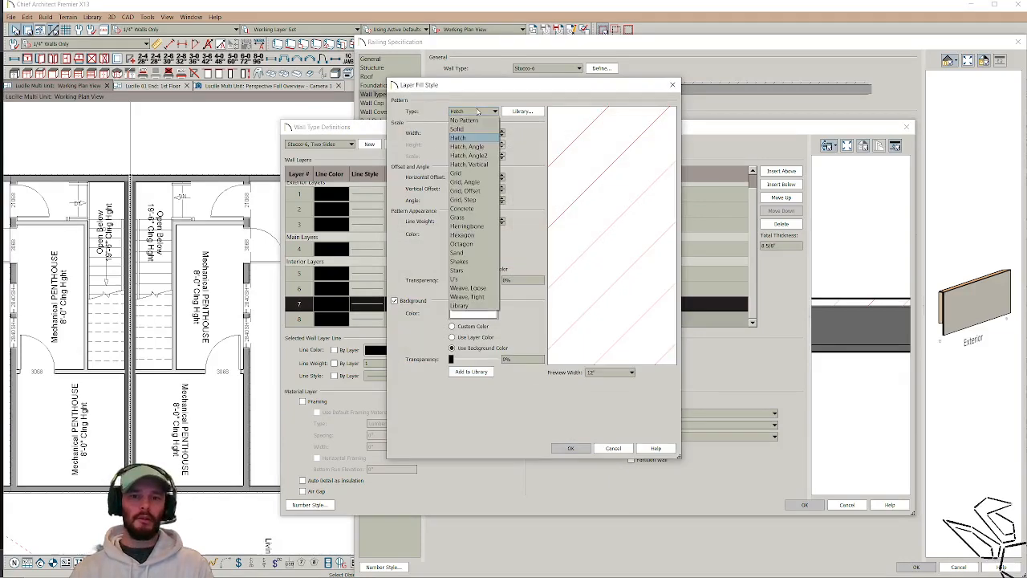
click(472, 130)
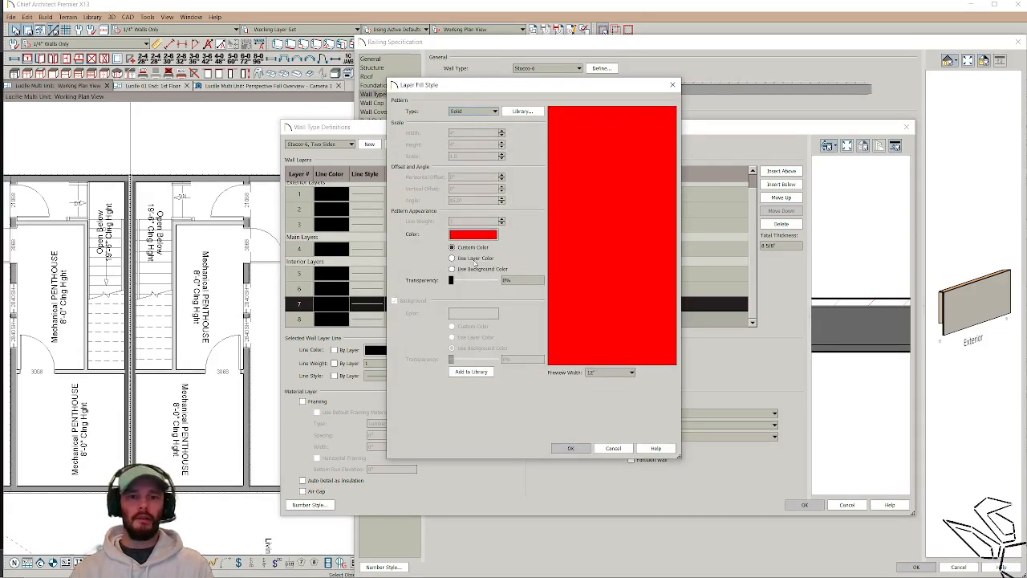
click(473, 258)
click(571, 448)
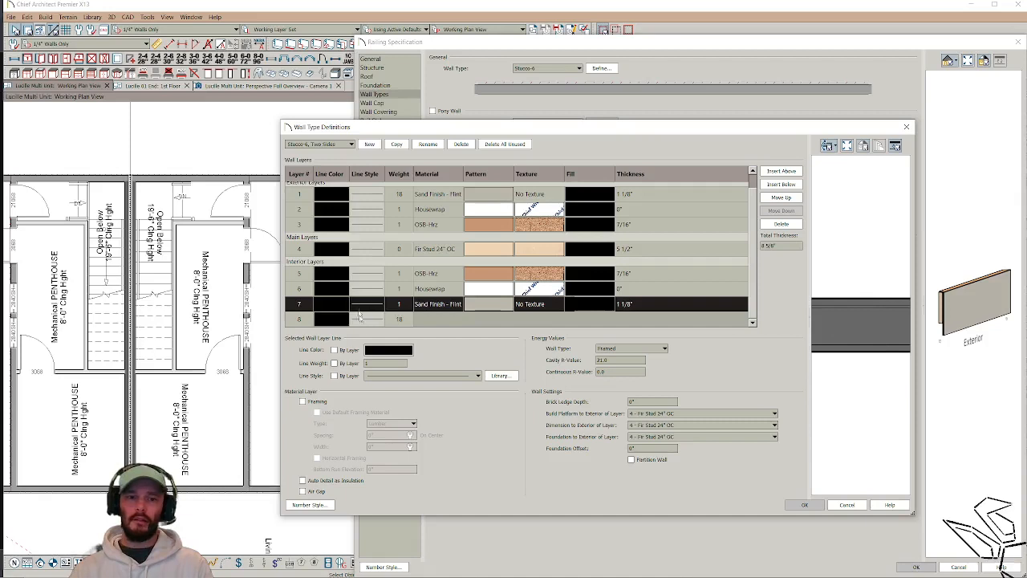
Step: Set the line color of the interior Sand Finish - Flint, Housewrap and OSB-Hrz layers to By Layer
click(350, 350)
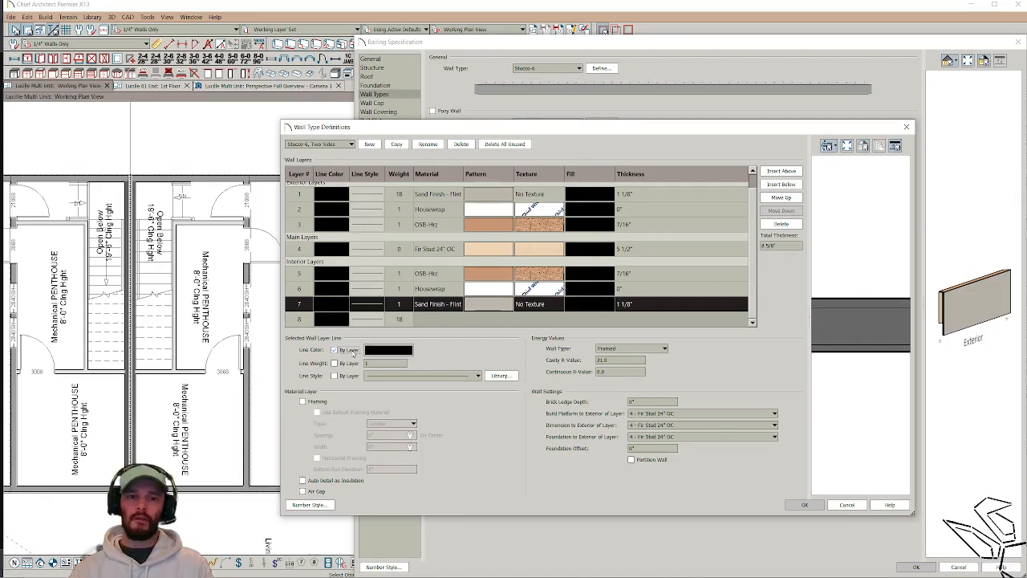
click(338, 293)
click(343, 349)
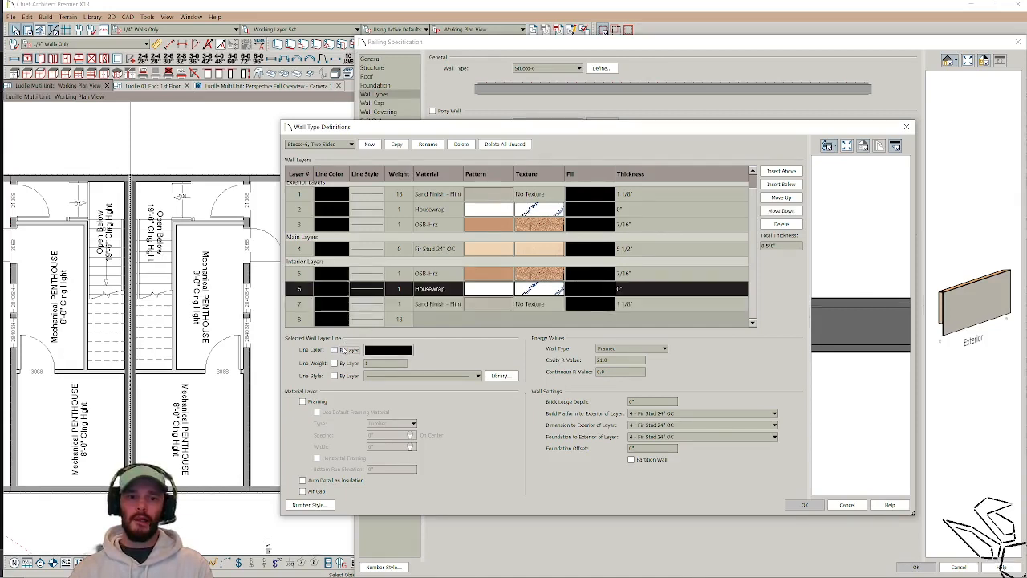
click(343, 277)
click(350, 351)
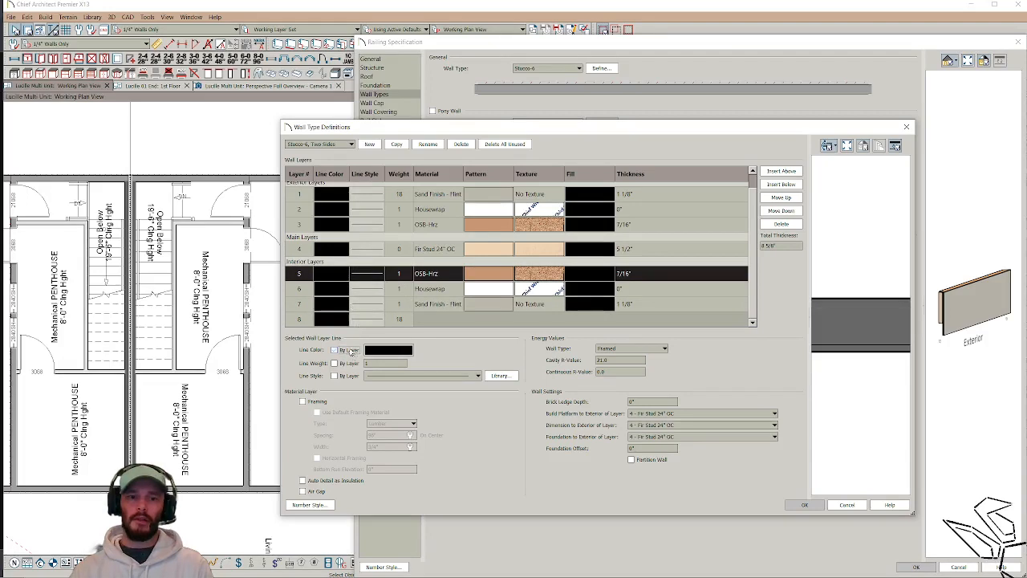
Step: Set the line color of the exterior OSB-Hrz and Housewrap layers to By Layer and accept the wall type and railing settings
click(339, 252)
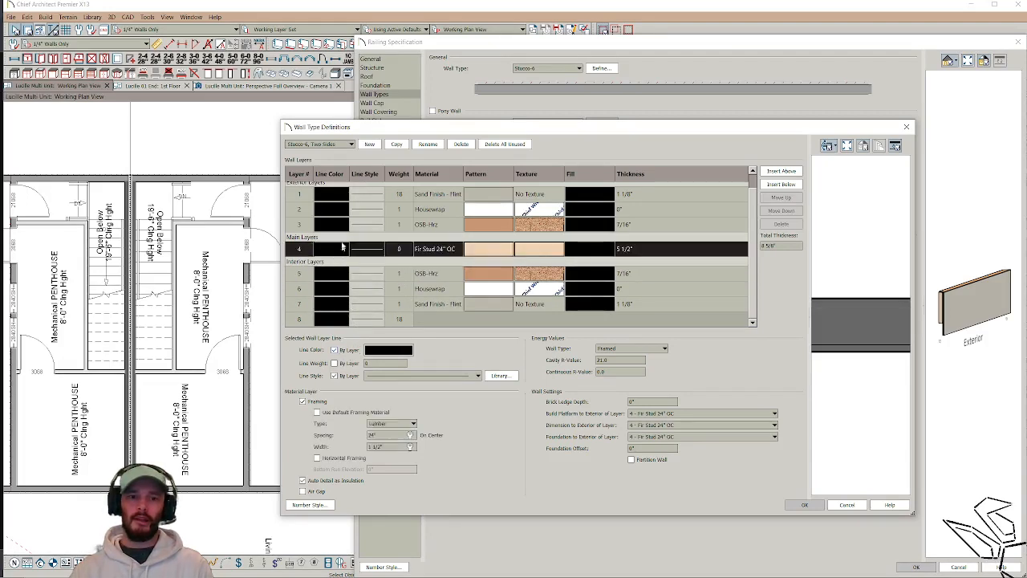
click(340, 225)
click(335, 350)
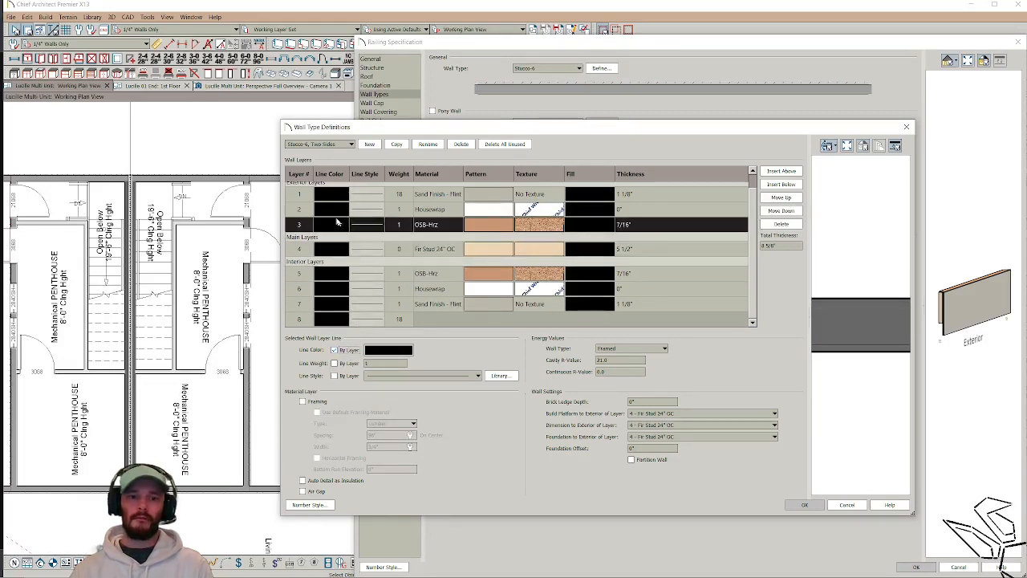
click(335, 210)
click(335, 349)
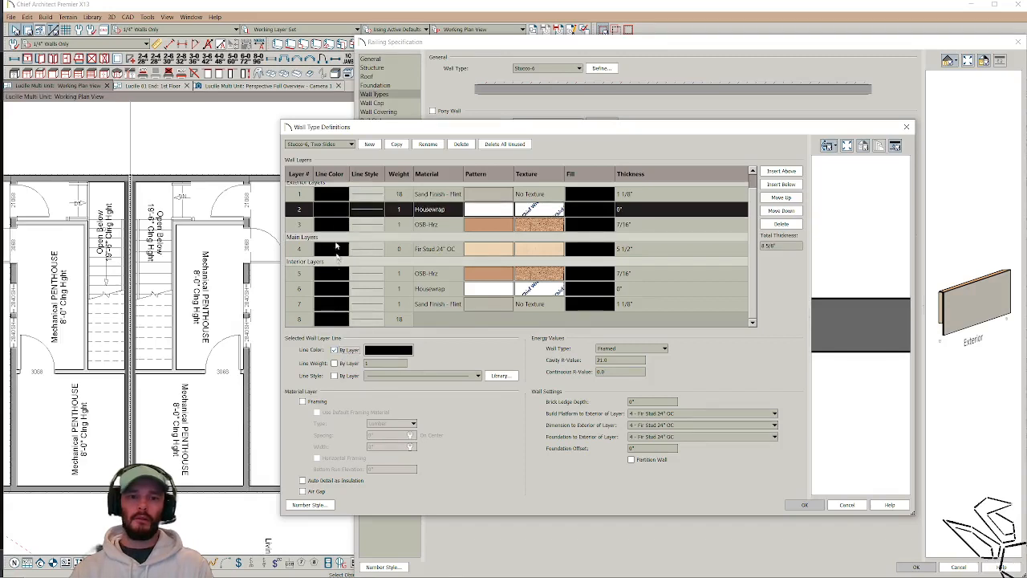
click(332, 195)
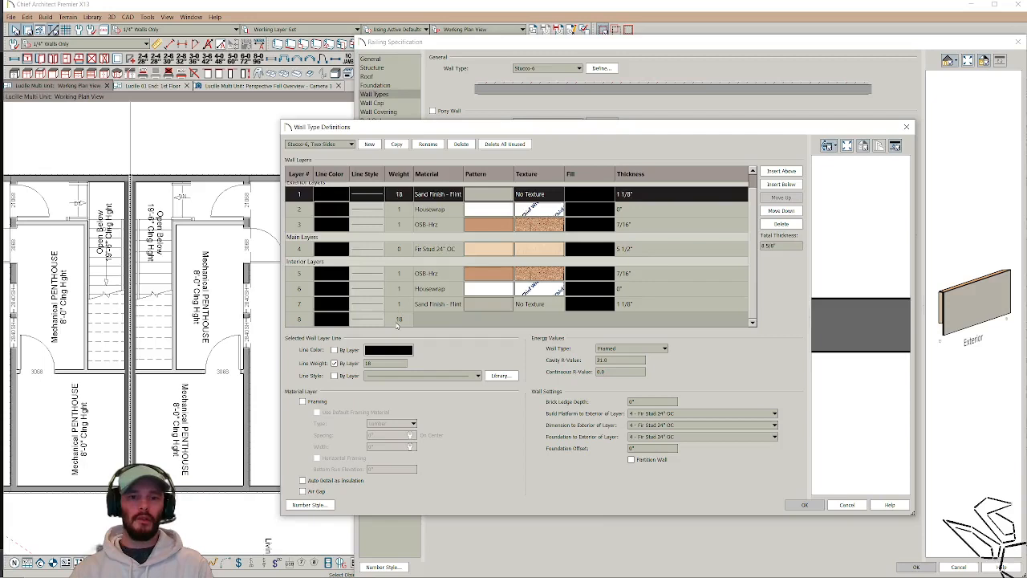
click(343, 210)
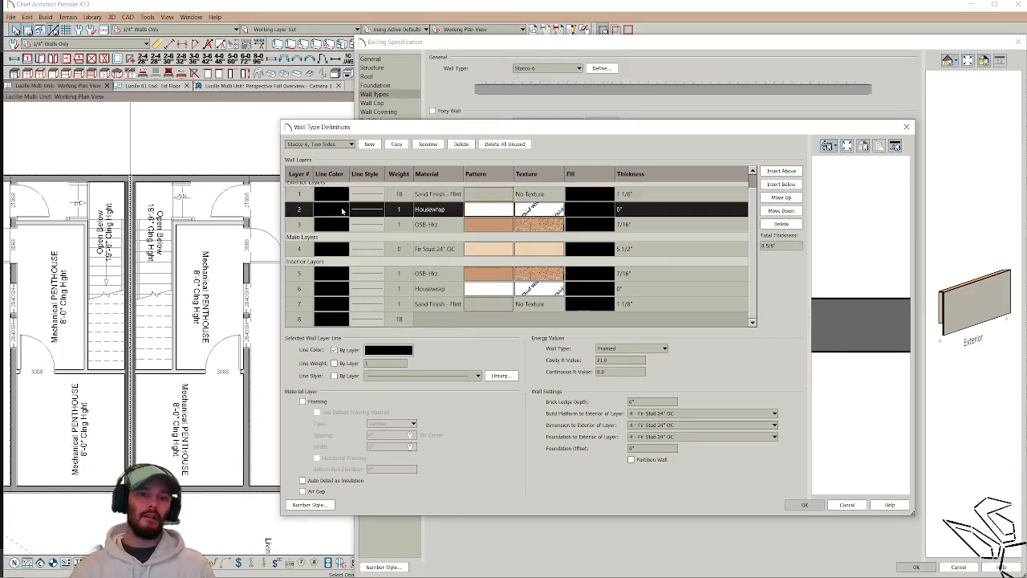
click(328, 303)
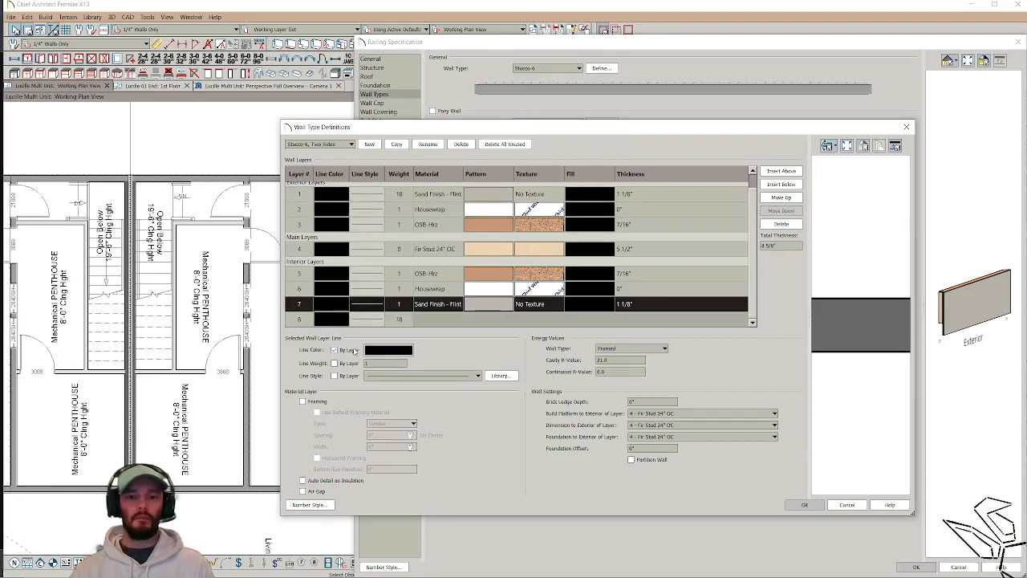
click(805, 505)
click(915, 568)
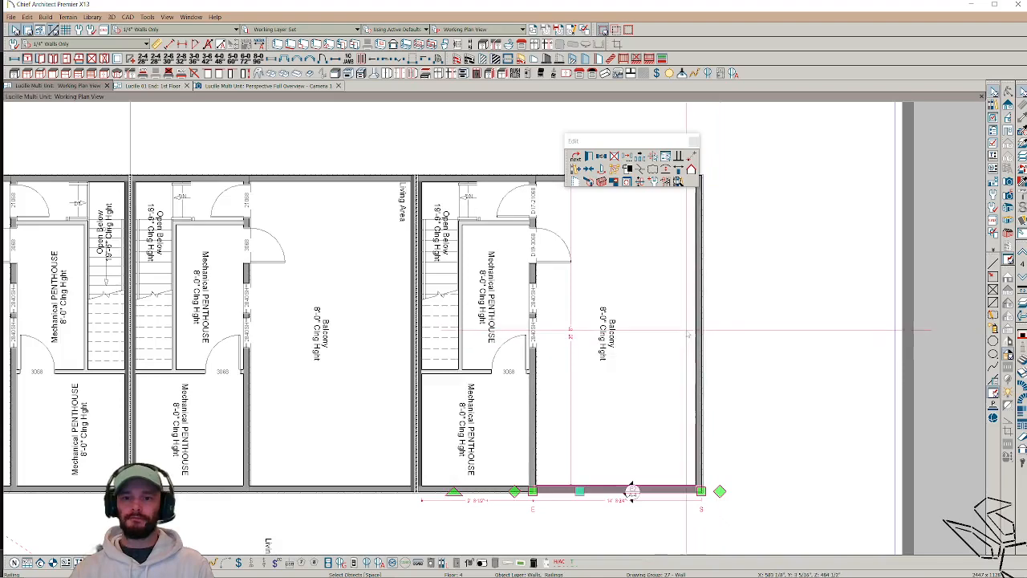
Step: Continue the selected balcony railing from its outer corner along the end balcony's long outer side, over the existing railing
middle_drag(644, 332, 583, 312)
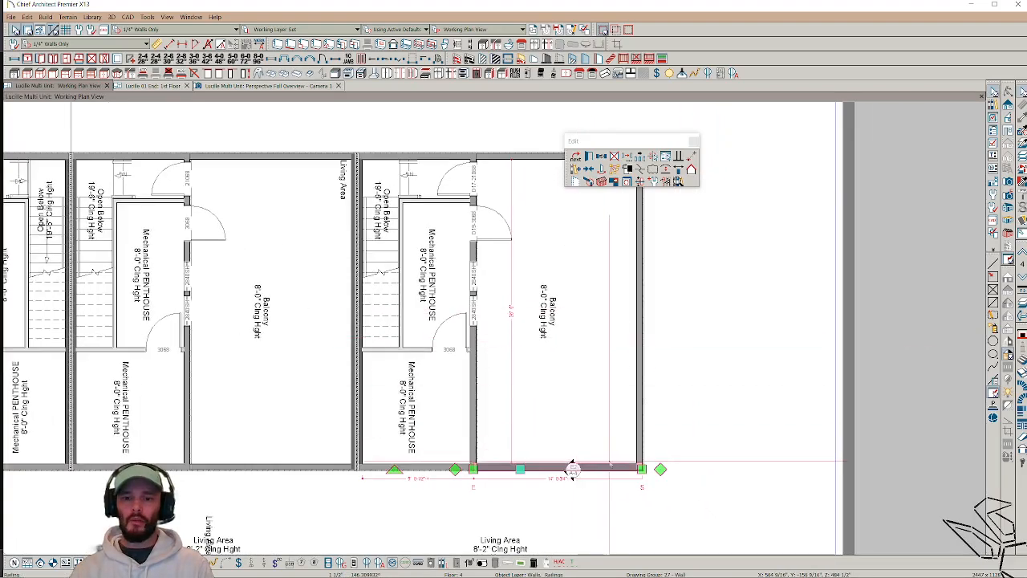
scroll(573, 469, down, 2)
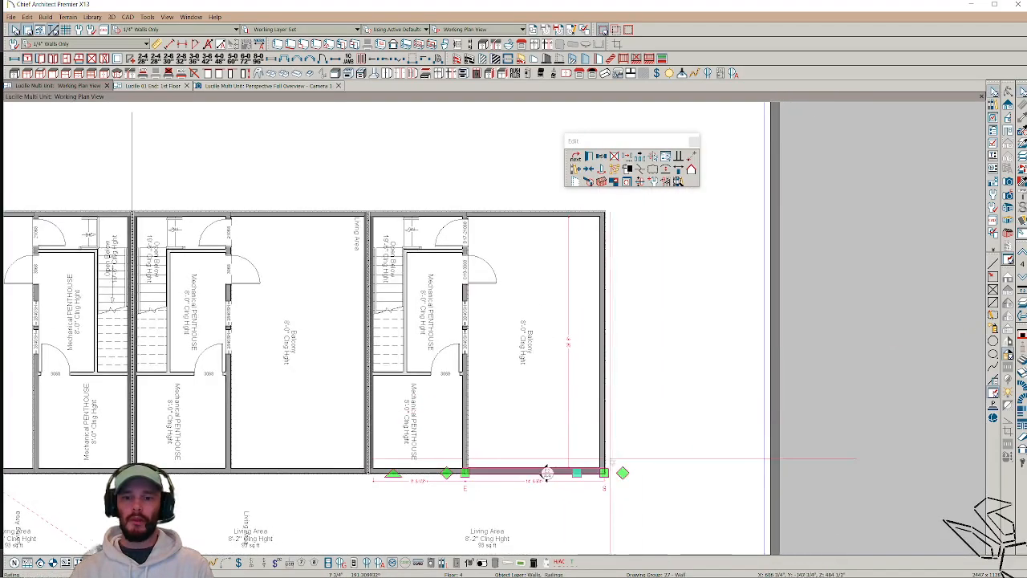
drag(622, 472, 602, 218)
Step: Continue the railing from the far corner of the end balcony along its remaining short side to the penthouse wall
scroll(626, 229, up, 3)
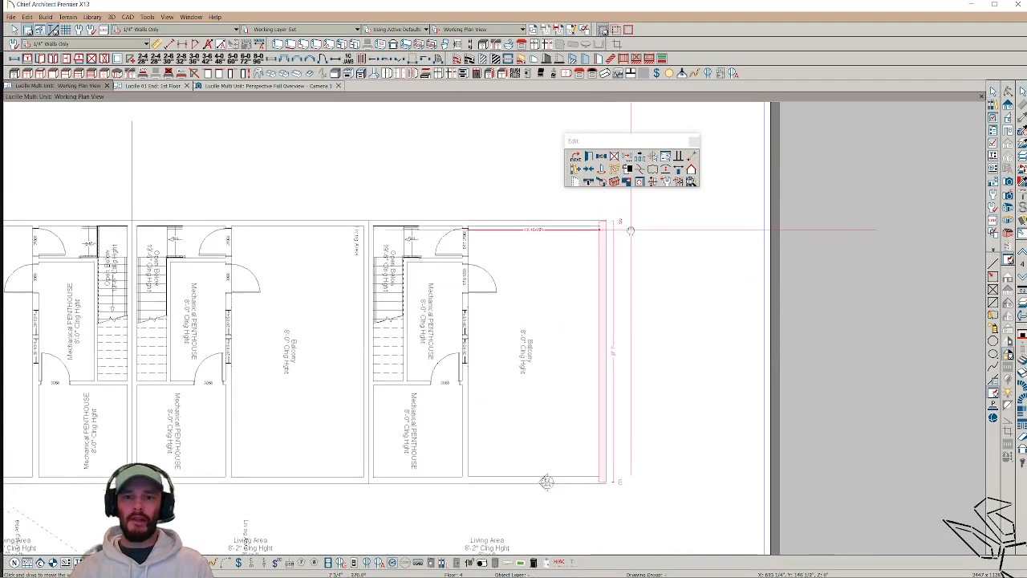
scroll(634, 265, up, 5)
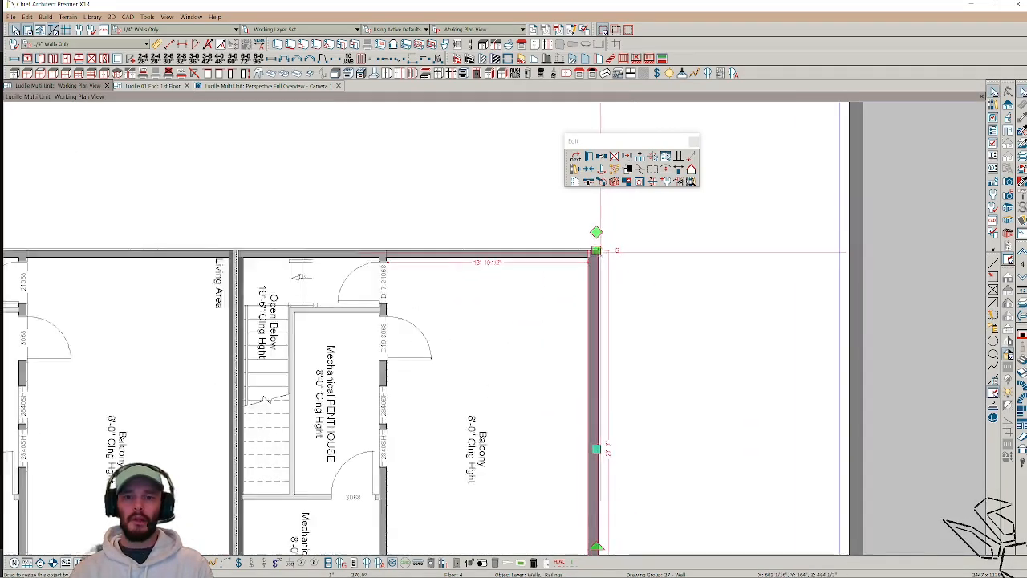
drag(600, 240, 420, 255)
key(Escape)
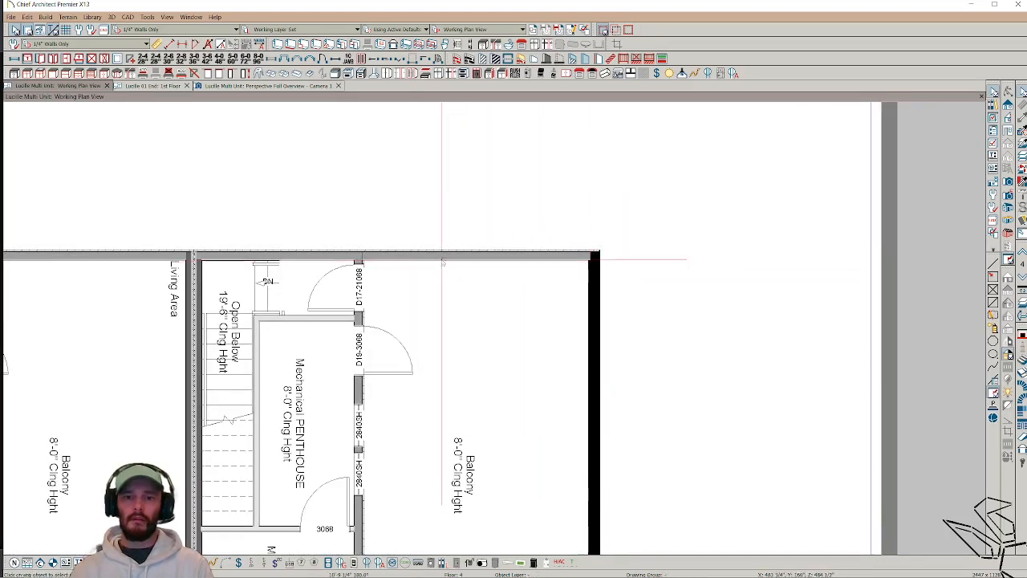
click(590, 282)
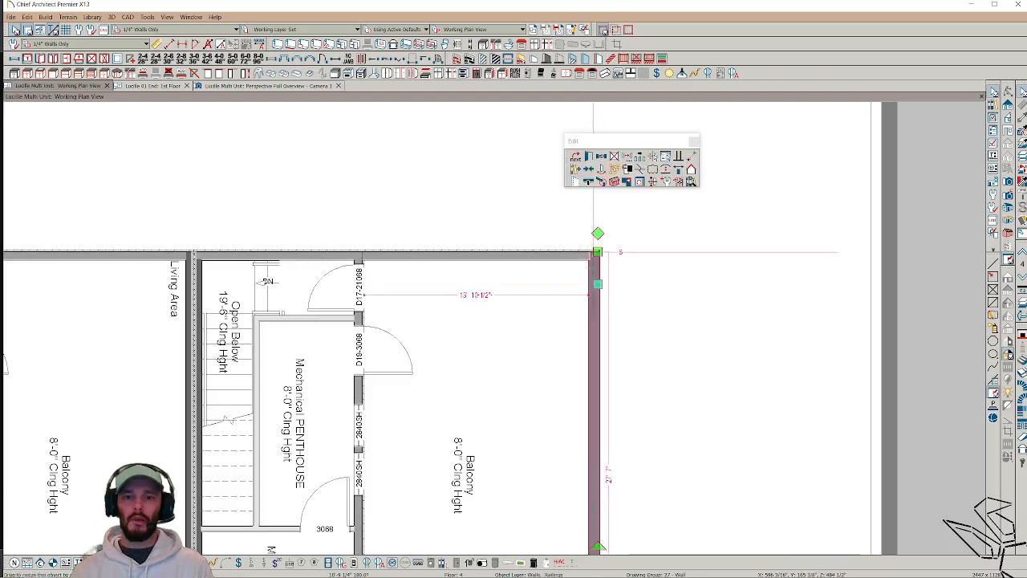
drag(593, 253, 360, 253)
scroll(574, 265, down, 3)
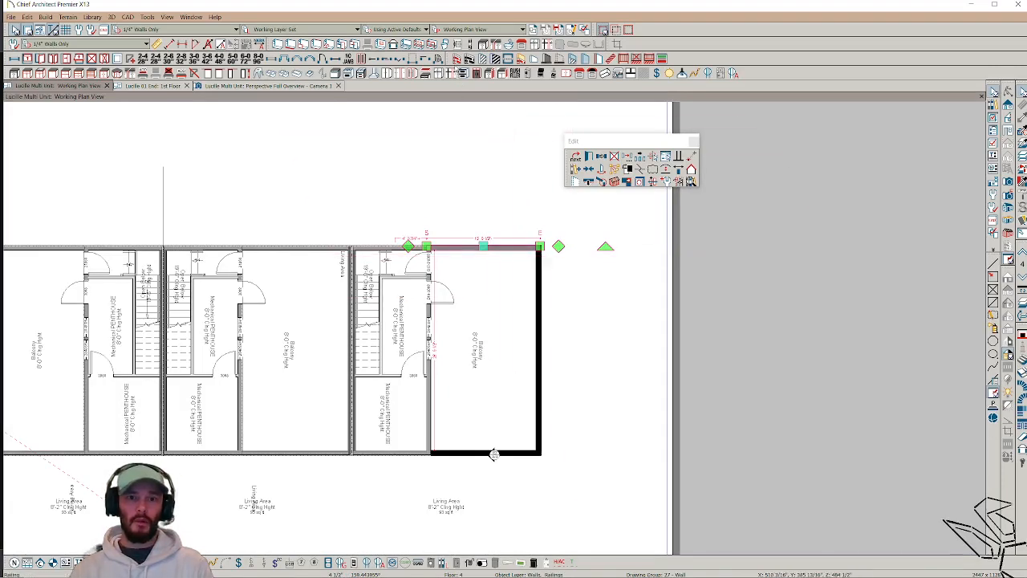
click(457, 60)
shift+drag(551, 206, 413, 490)
shift+drag(444, 213, 404, 483)
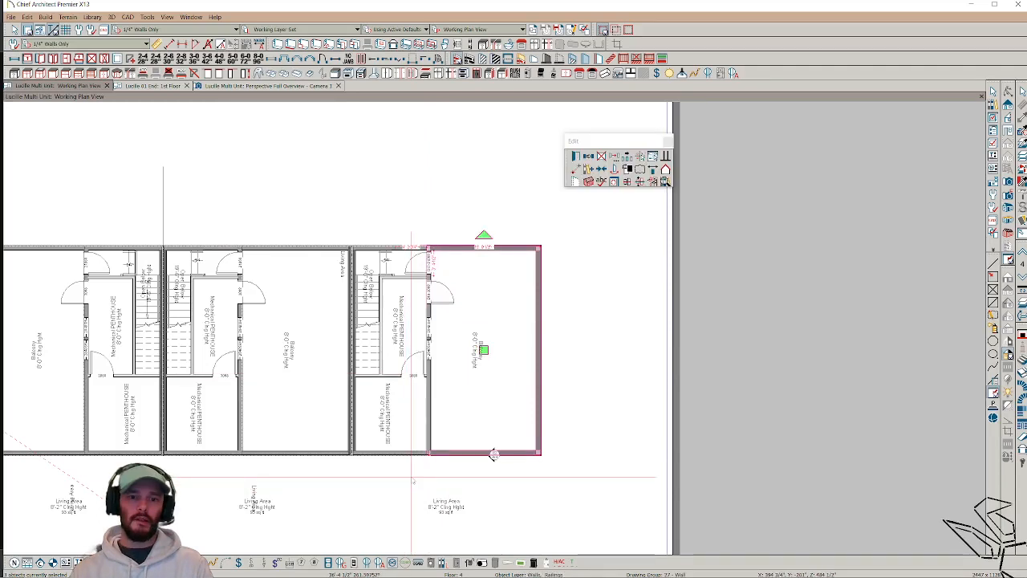
key(Escape)
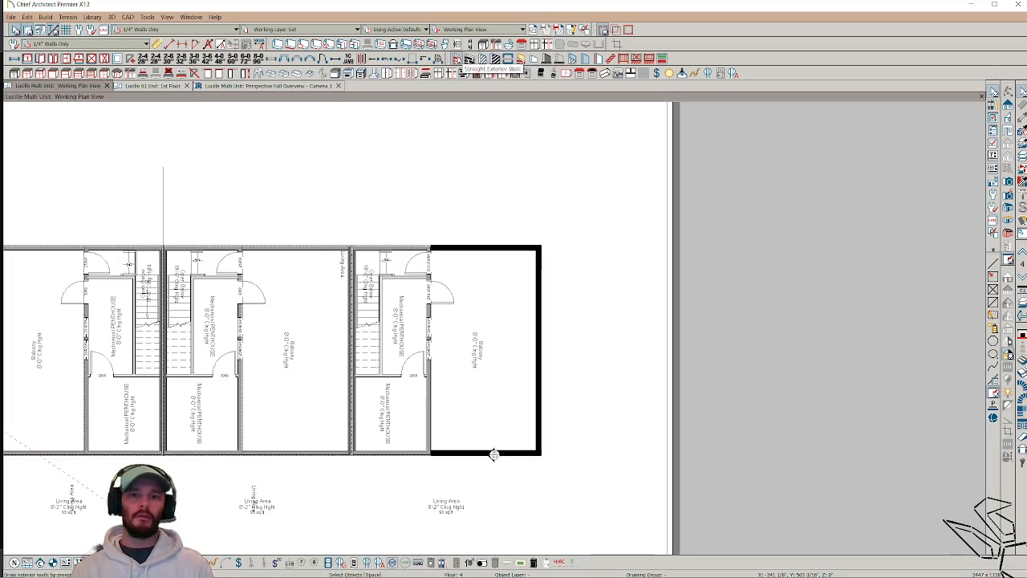
Step: Filter the hotkey customization list for "exterior", check the Straight Exterior Wall tool's key sequence, and leave the hotkeys unchanged
click(147, 17)
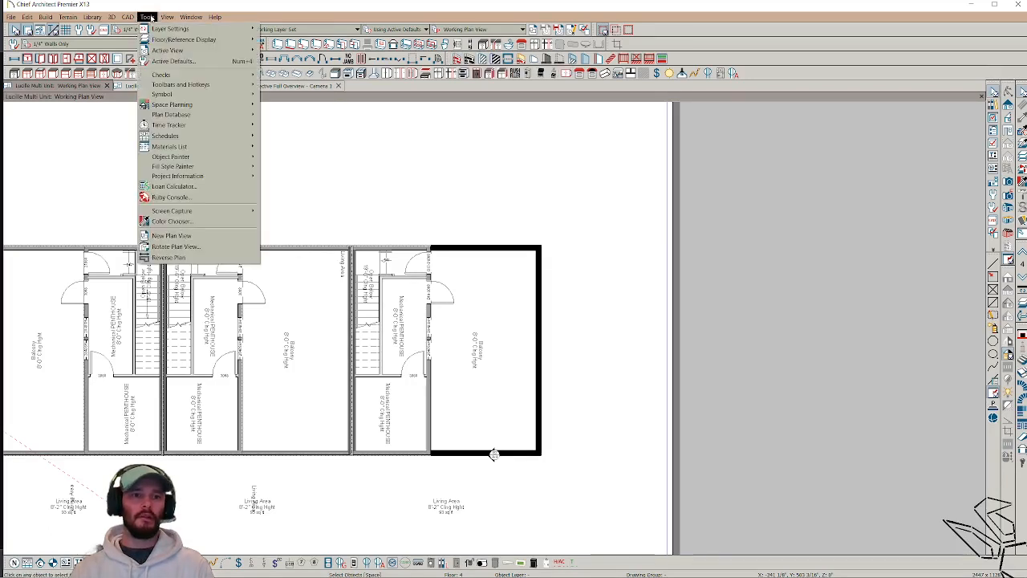
mouse_move(183, 85)
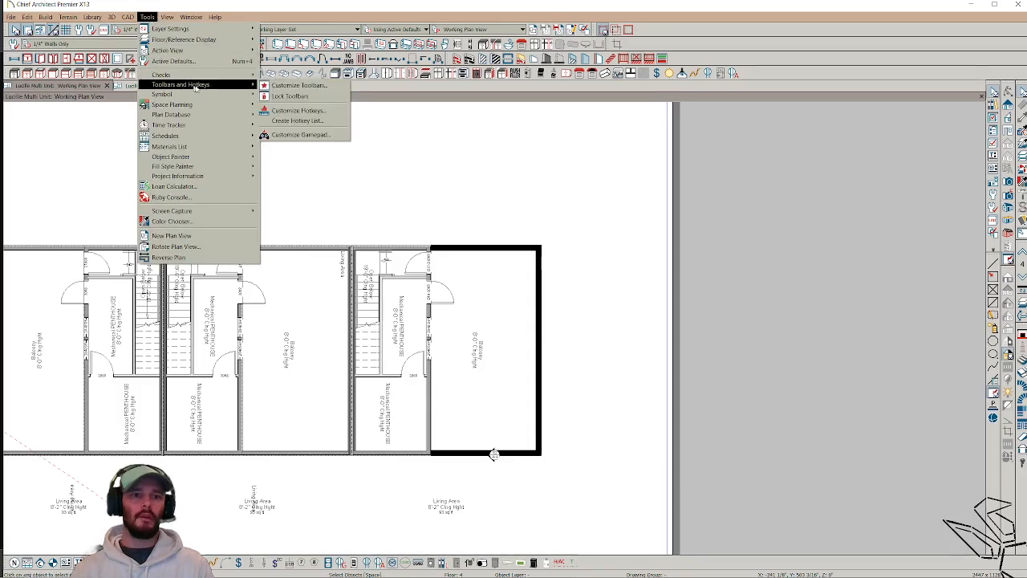
click(293, 110)
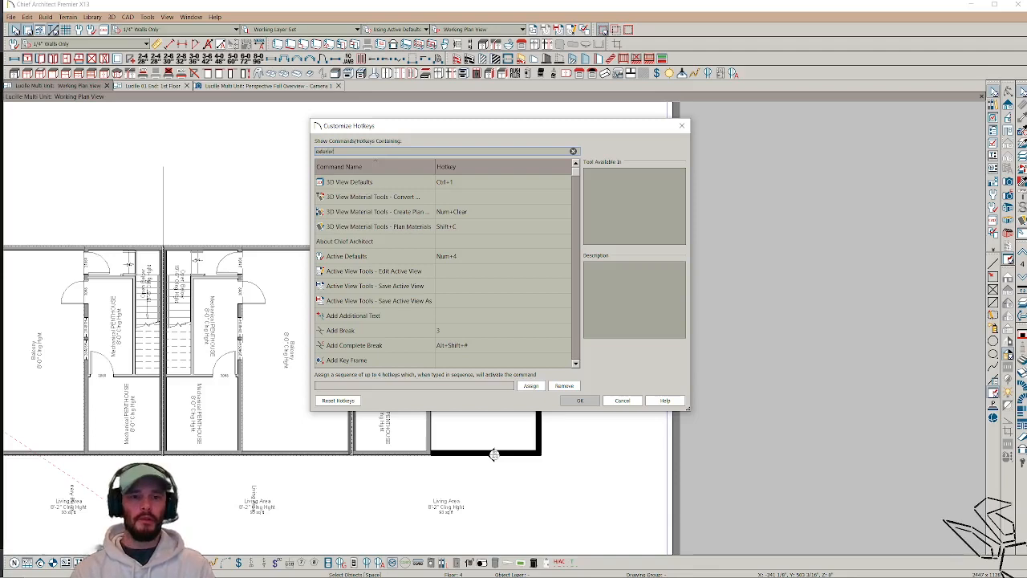
click(370, 198)
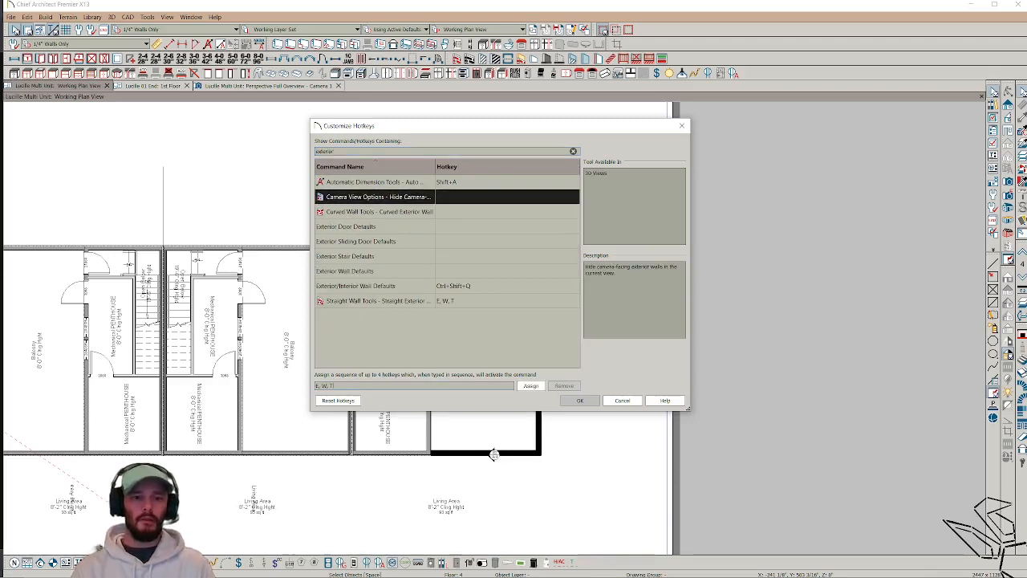
click(532, 386)
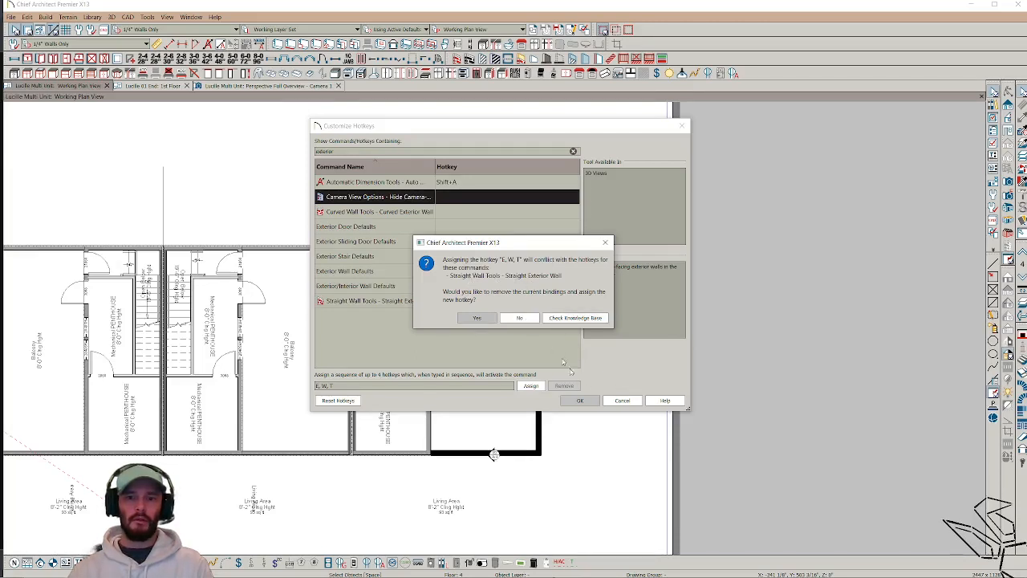
click(604, 244)
click(398, 302)
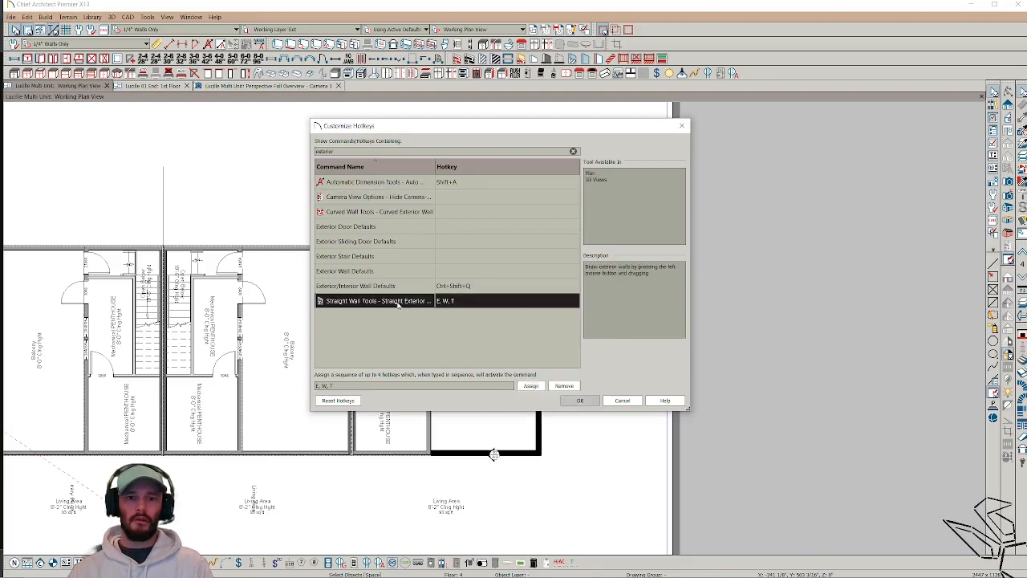
click(622, 401)
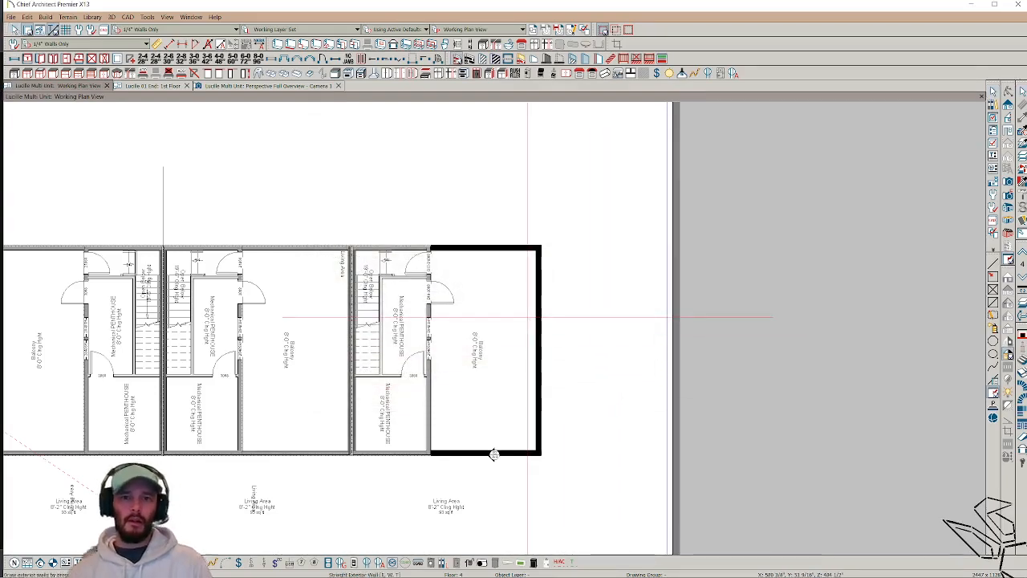
Step: With the Straight Exterior Wall tool, marquee-select the end balcony's walls and exclude the penthouse wall, keeping only the three railings
scroll(493, 455, down, 1)
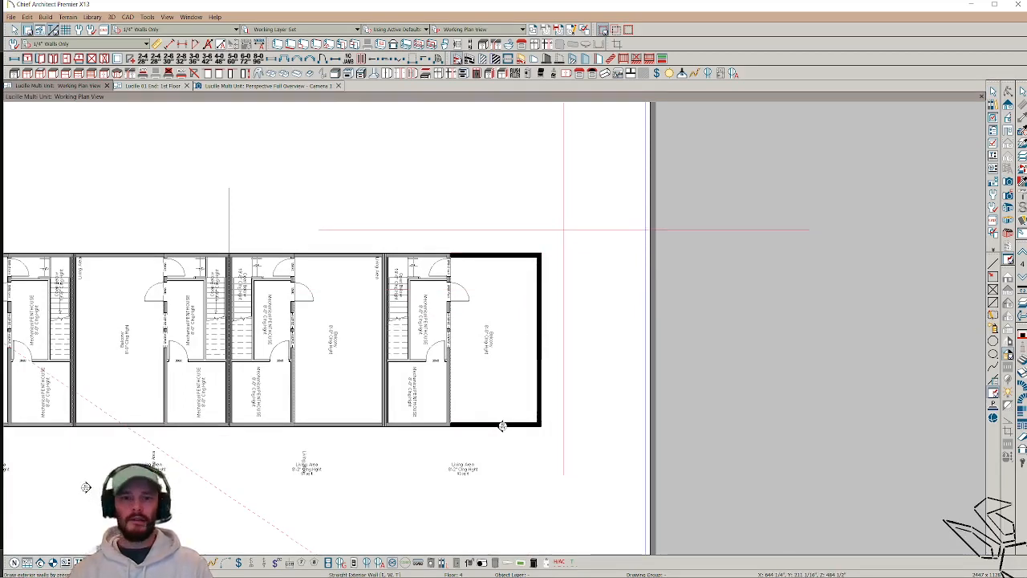
drag(563, 230, 430, 446)
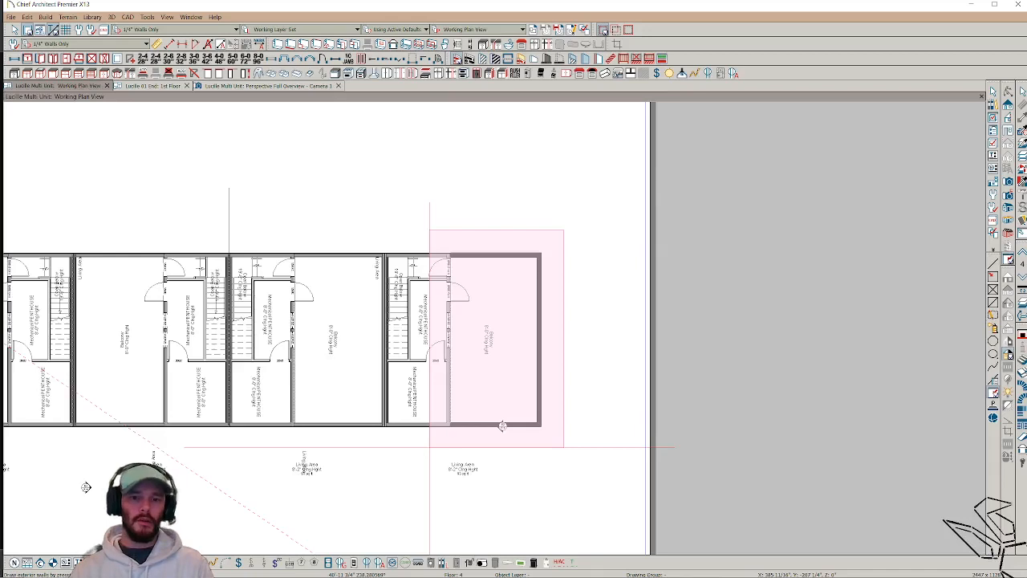
drag(429, 446, 430, 446)
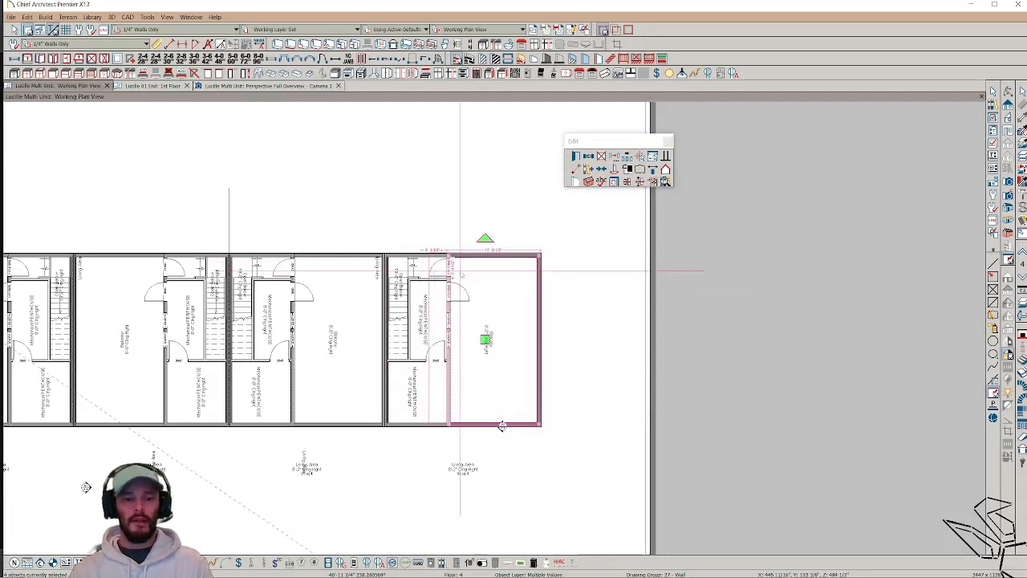
shift+drag(480, 183, 420, 425)
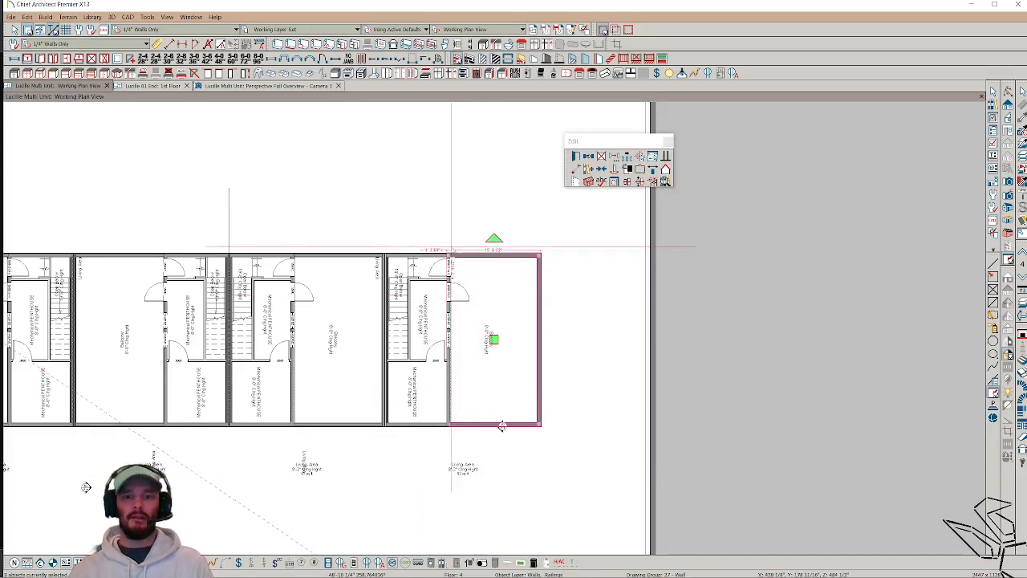
scroll(502, 426, up, 1)
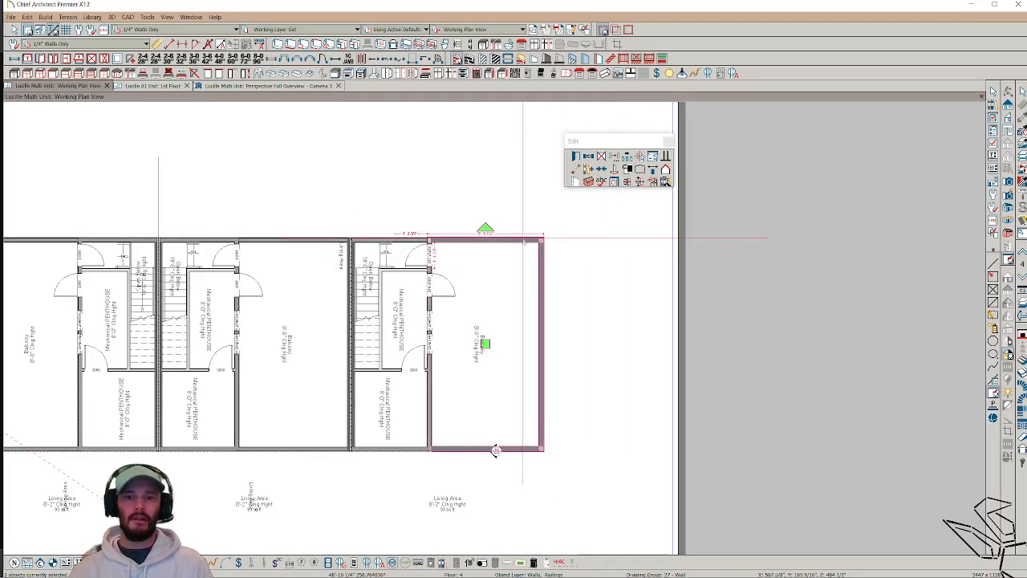
Step: Select each of the end balcony's three railings individually to check them, and clear the selection
click(524, 239)
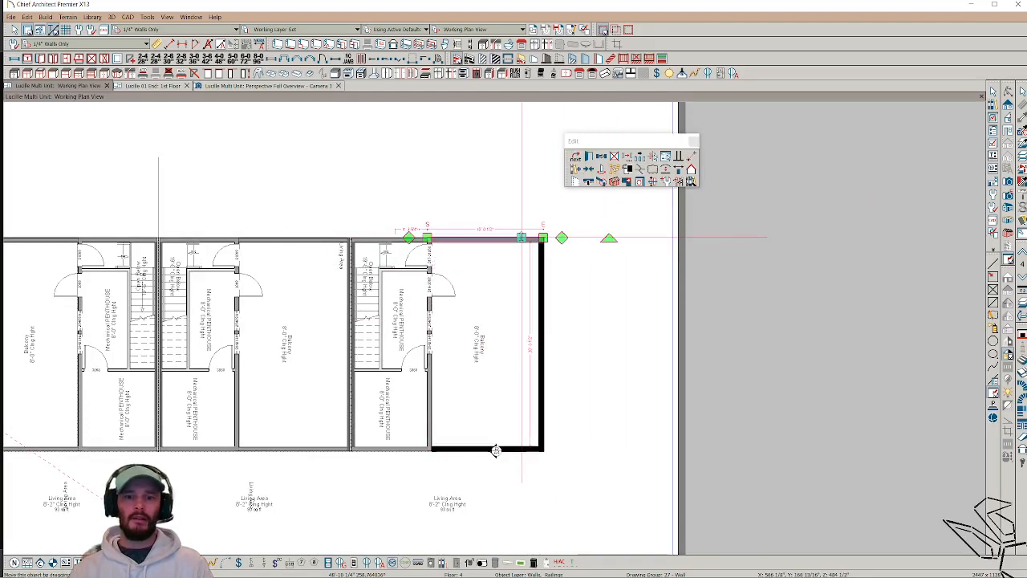
click(542, 286)
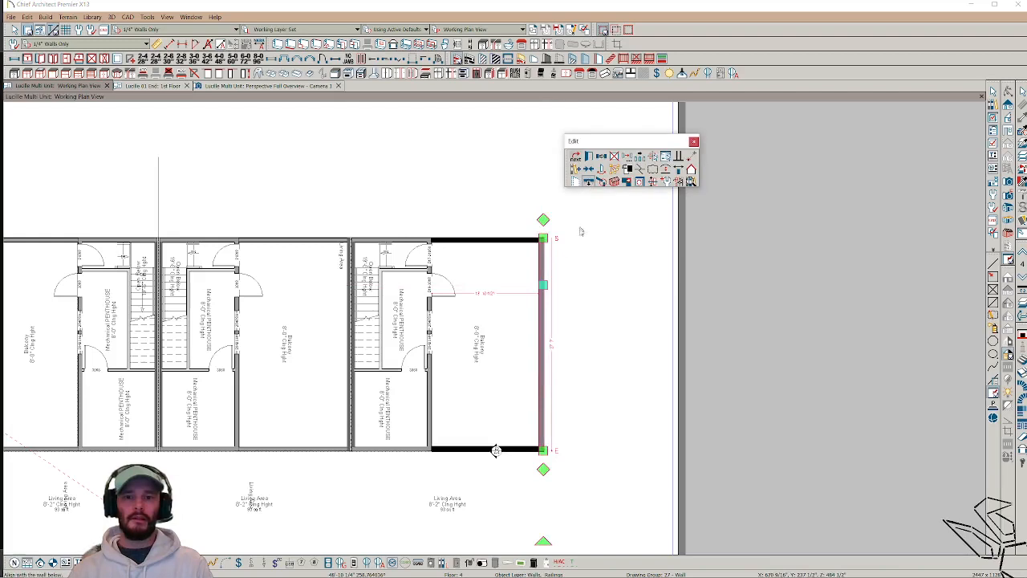
click(495, 448)
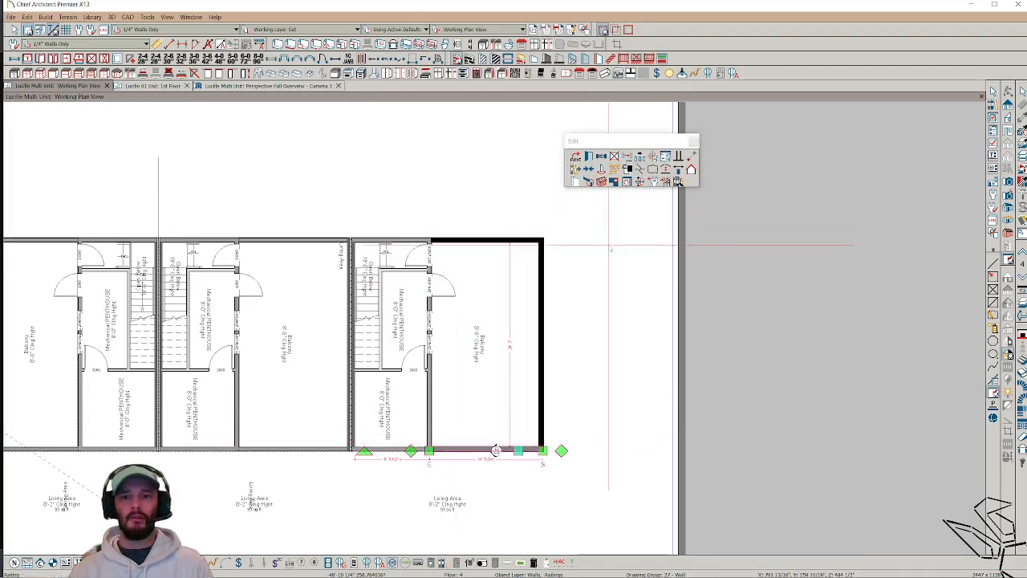
click(605, 349)
scroll(583, 312, down, 1)
scroll(583, 312, down, 2)
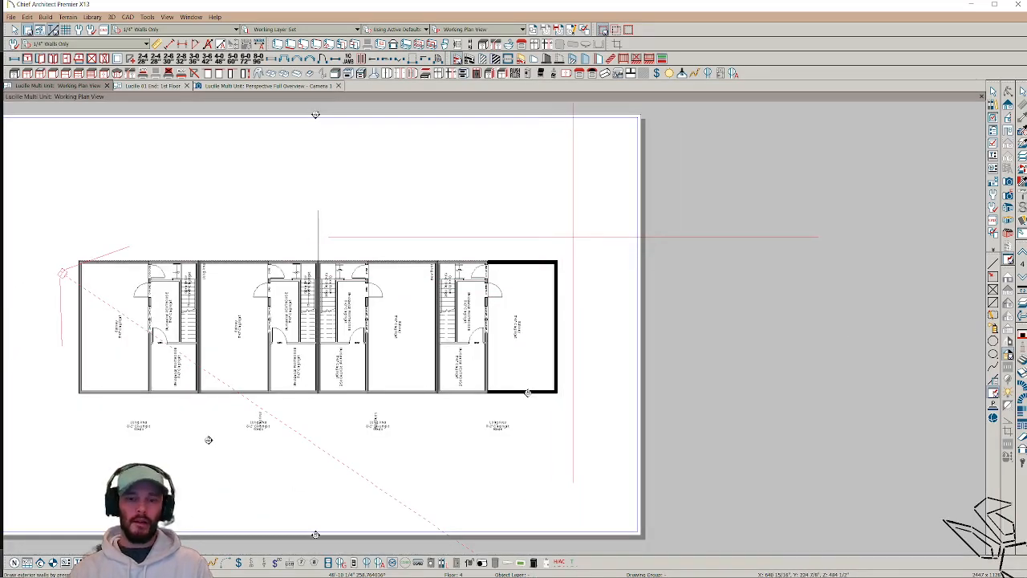
drag(573, 237, 485, 397)
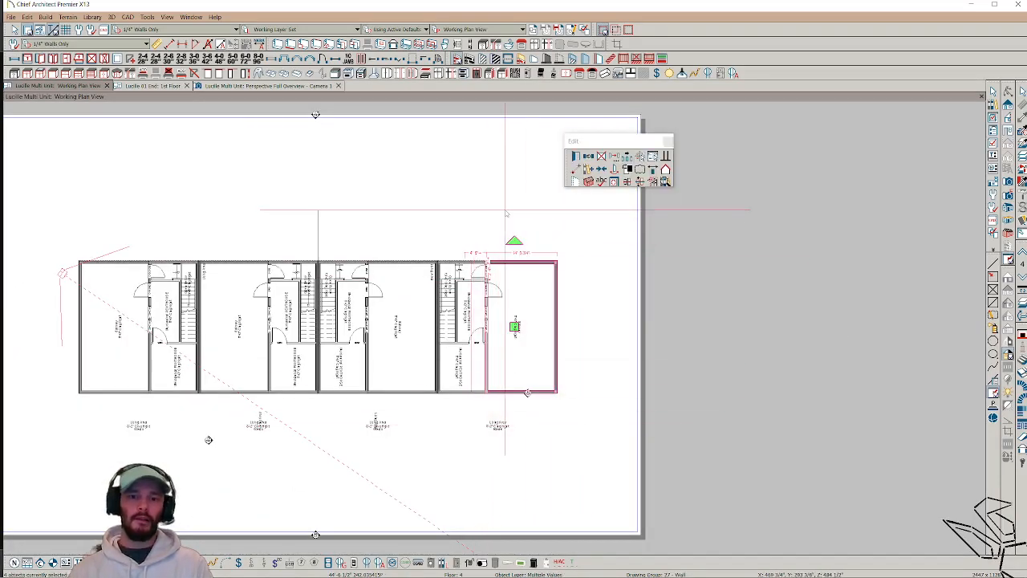
shift+drag(505, 214, 451, 438)
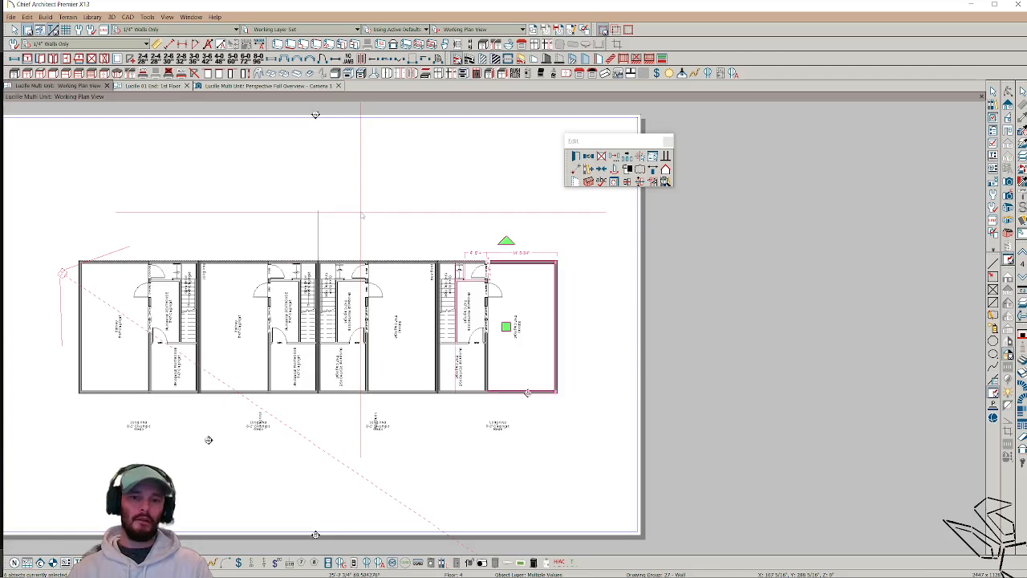
key(r)
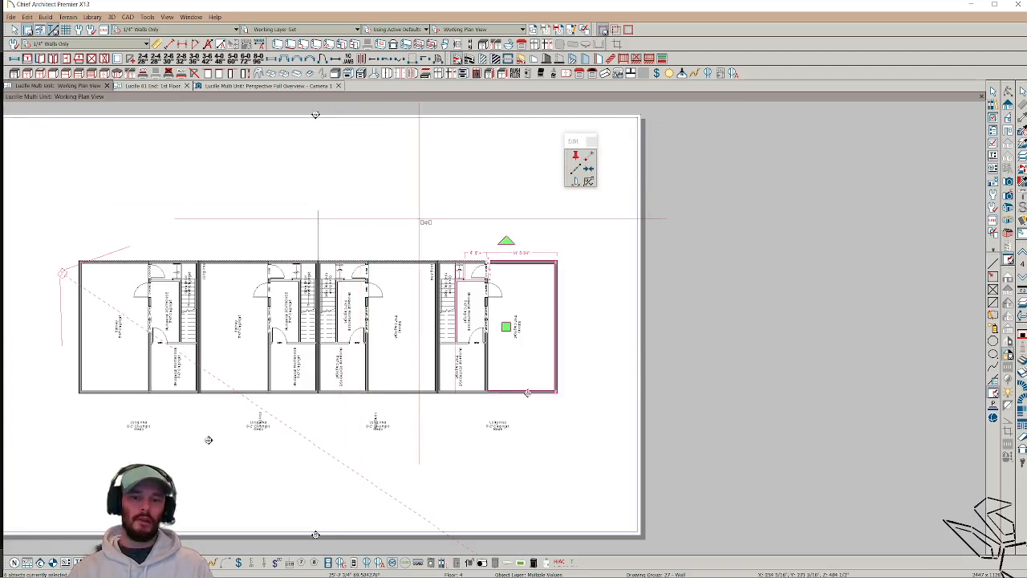
key(Escape)
click(467, 280)
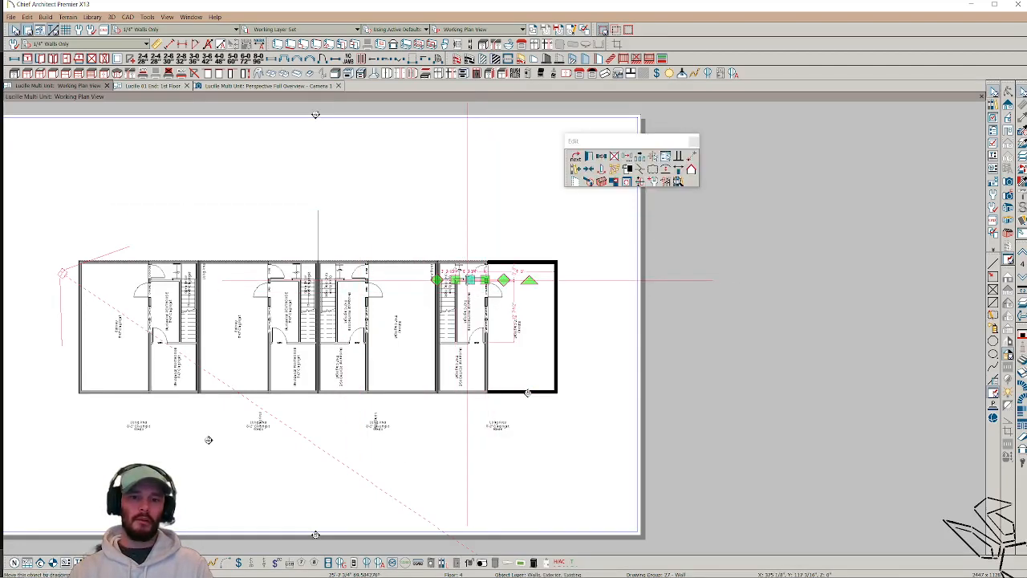
key(Escape)
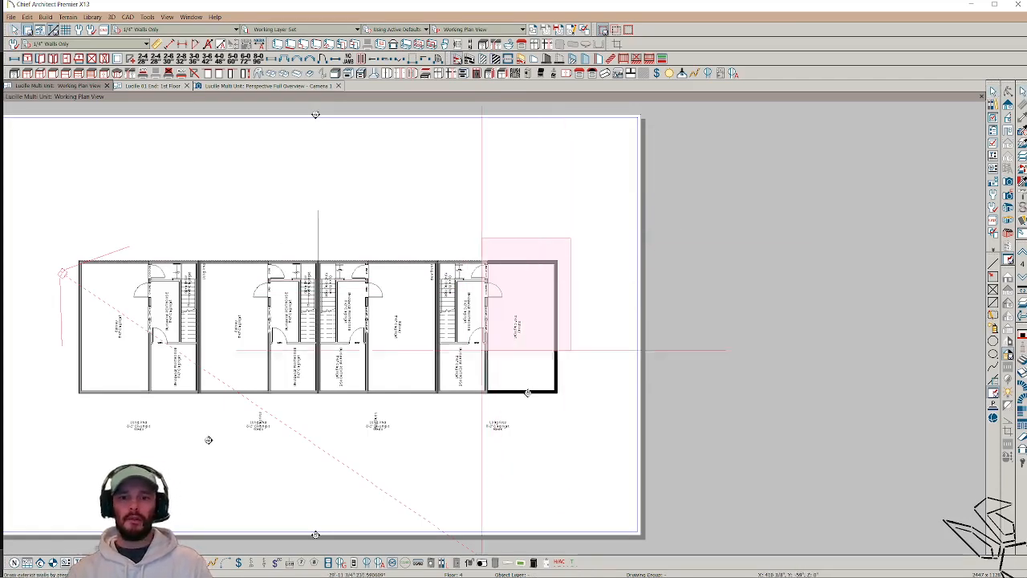
Step: Select only the end balcony's three railings and mirror a copy about the building's centre line onto the opposite end balcony
click(488, 382)
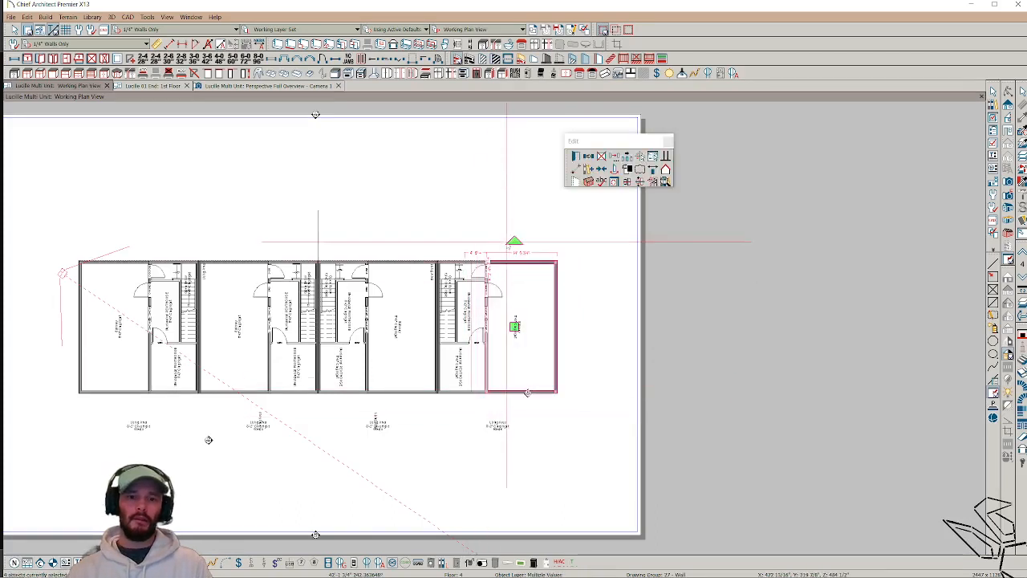
shift+drag(514, 208, 463, 415)
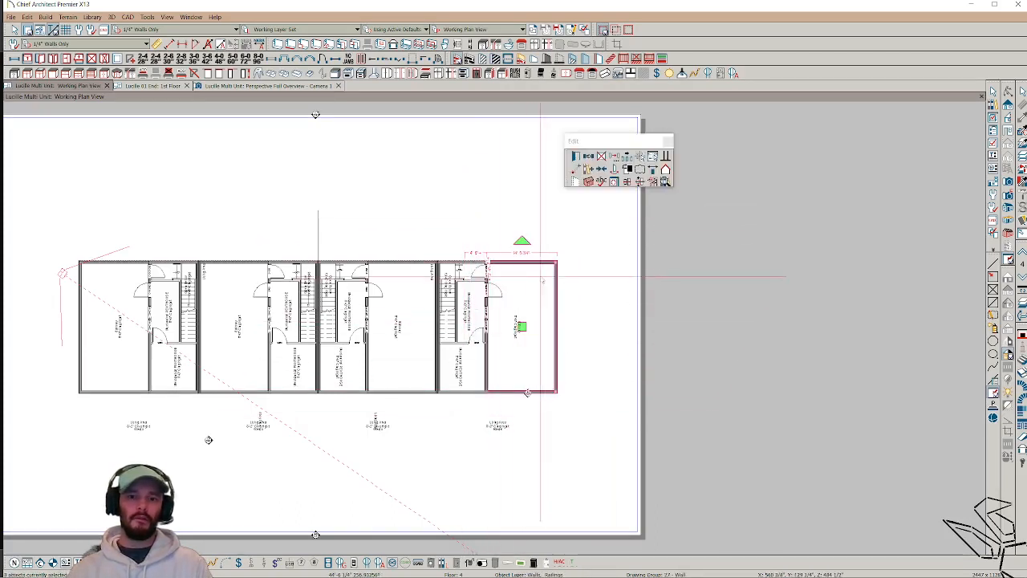
key(ctrl+c)
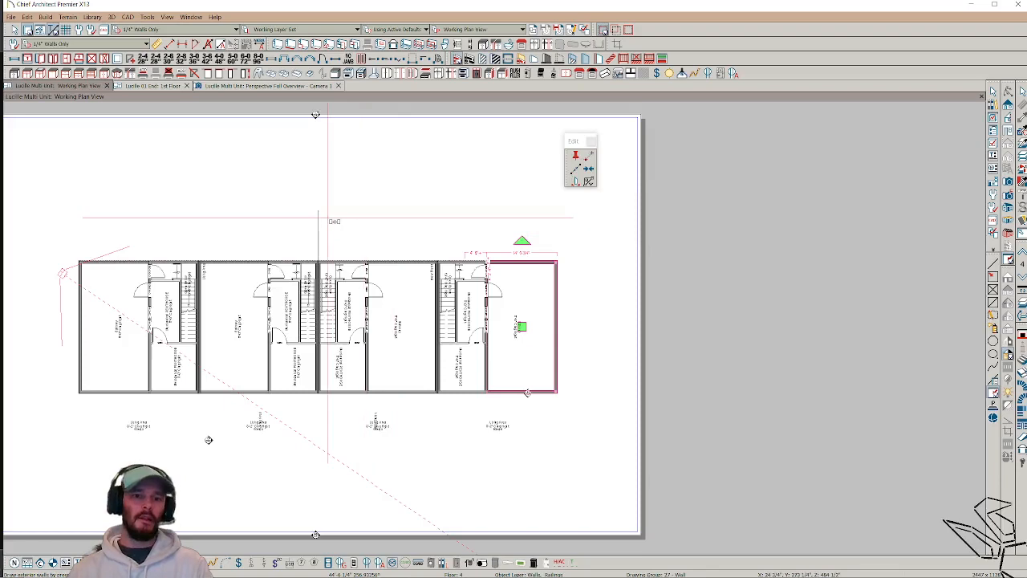
key(Escape)
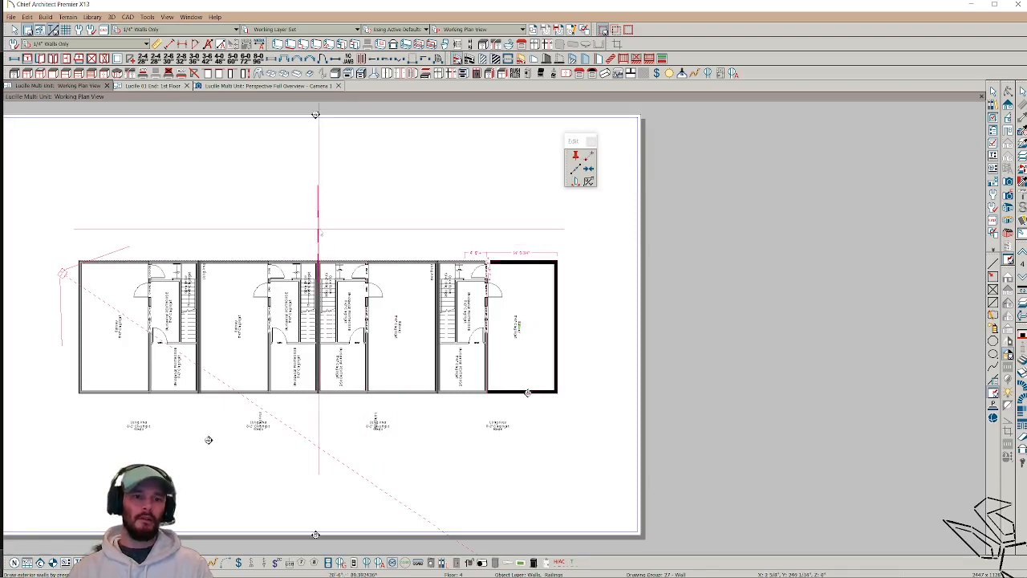
click(319, 230)
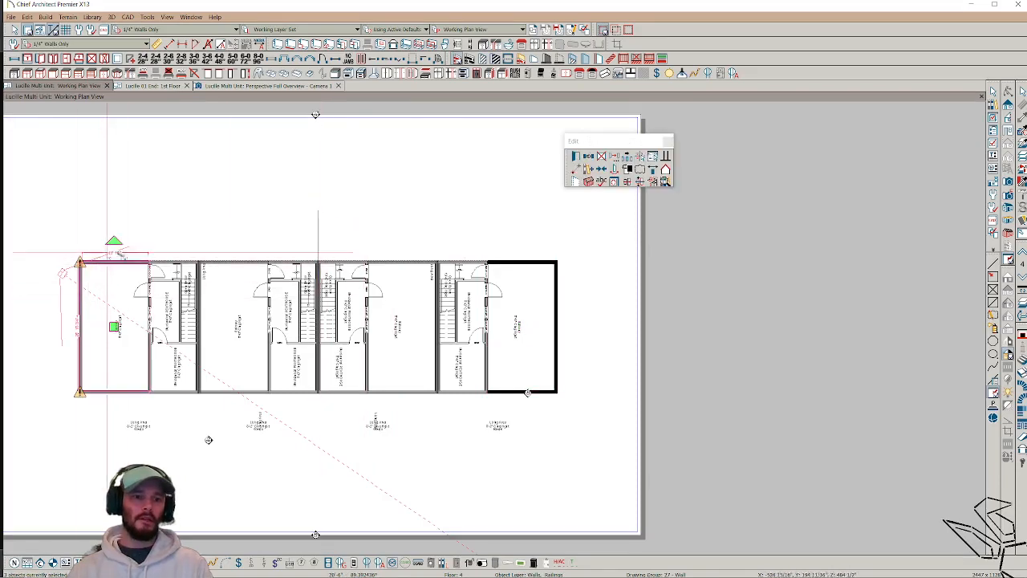
Step: Delete the leftover exterior wall pieces at the two outer corners of the mirrored end balcony
middle_drag(164, 217, 324, 204)
scroll(258, 237, up, 3)
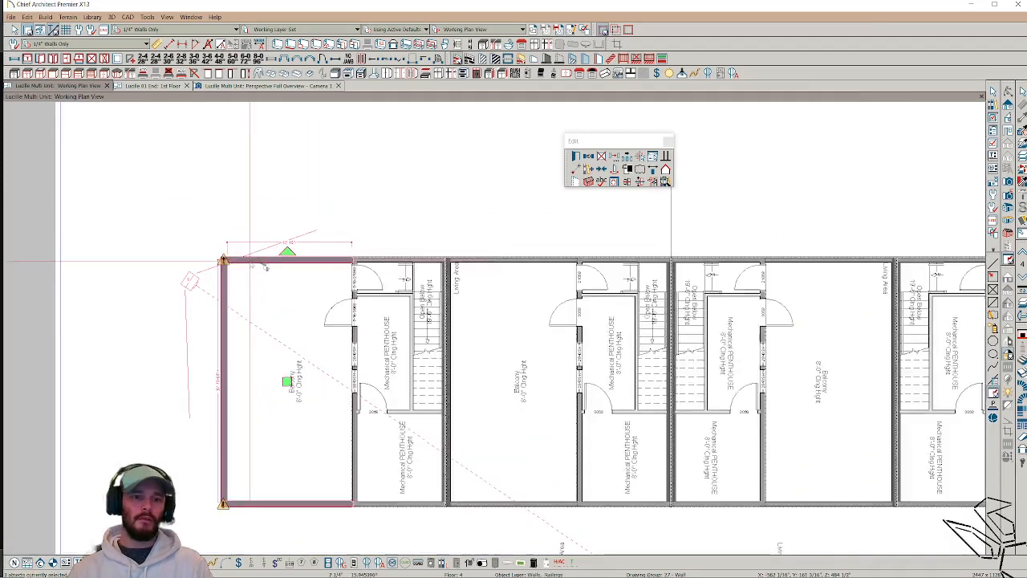
click(249, 258)
drag(251, 261, 226, 257)
right_click(225, 273)
click(258, 281)
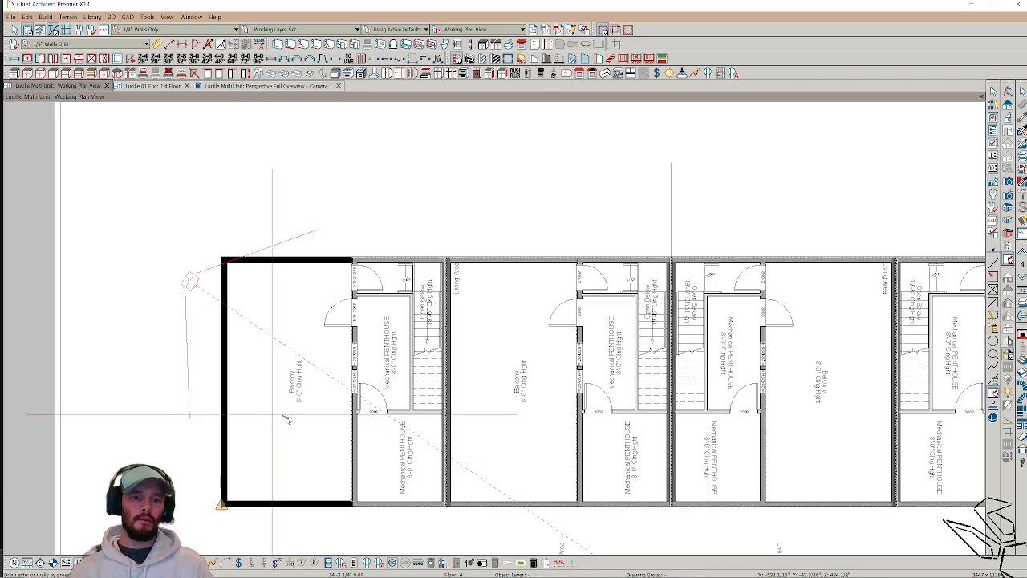
click(223, 505)
click(245, 512)
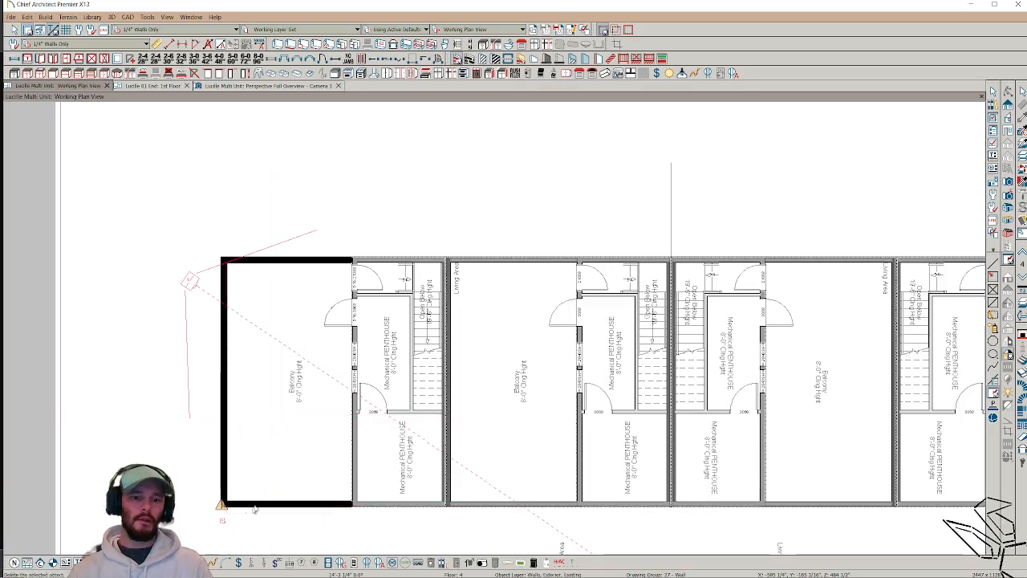
Step: Add the original end balcony's short-side railing to the library and pick Railing, Stucco-6, Two Sides for placement
scroll(285, 412, down, 5)
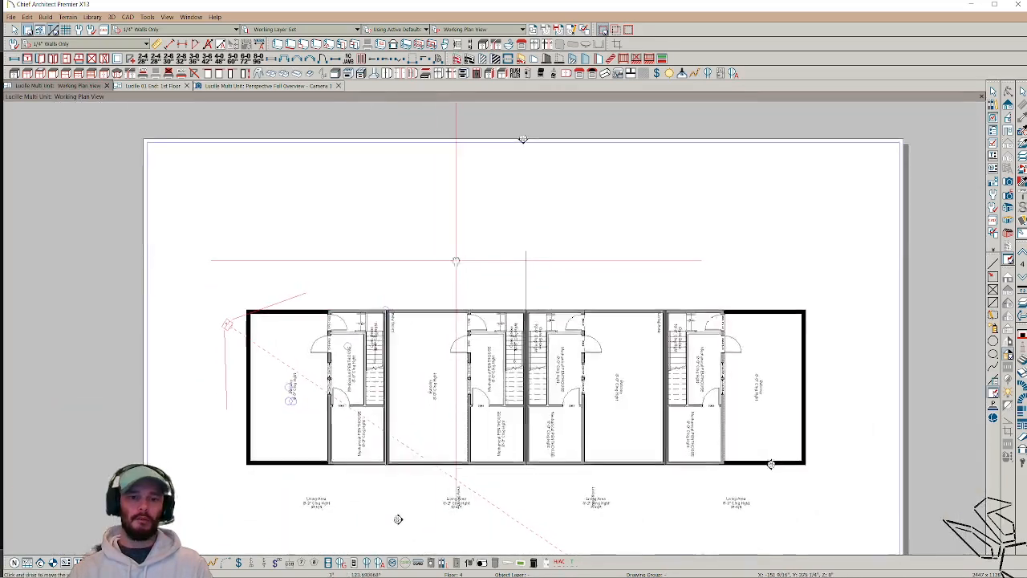
scroll(314, 465, down, 1)
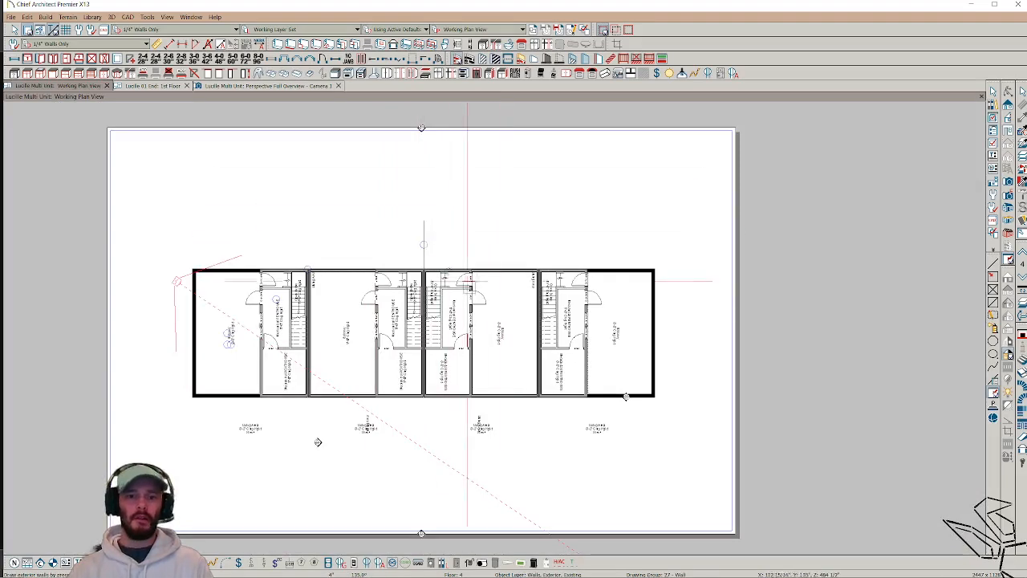
scroll(277, 479, up, 2)
click(660, 267)
scroll(632, 244, up, 2)
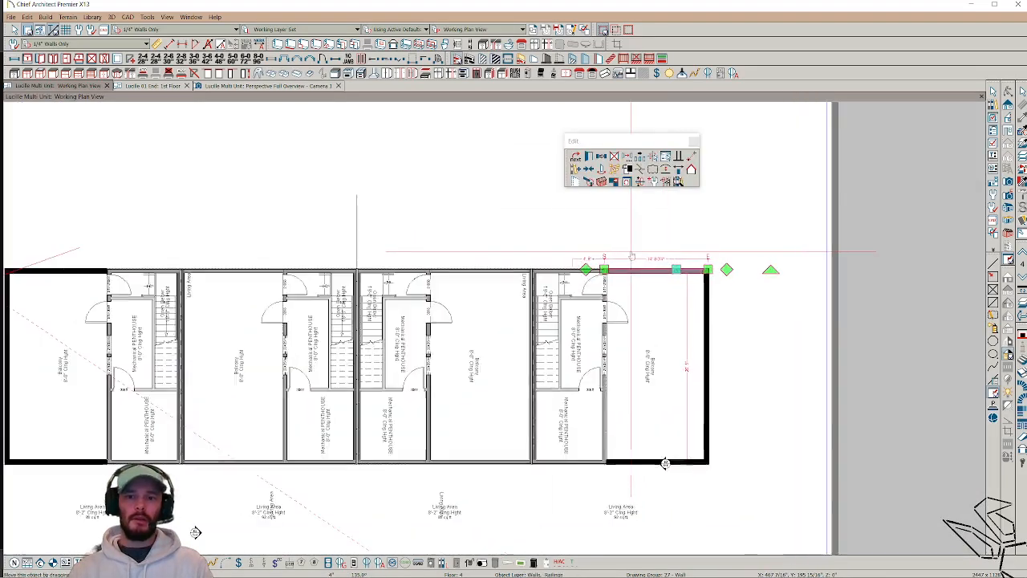
scroll(605, 211, down, 1)
click(576, 169)
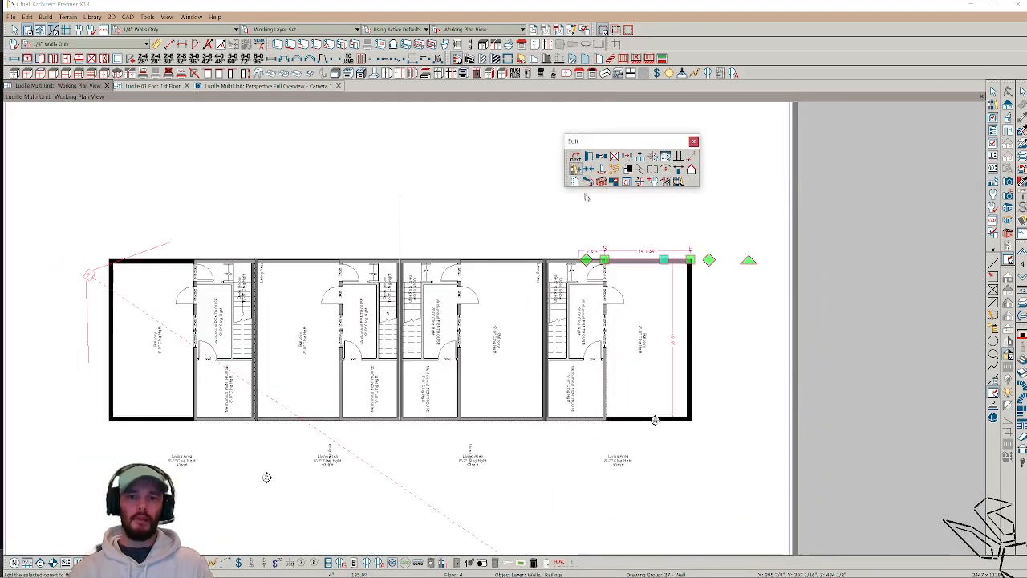
click(801, 306)
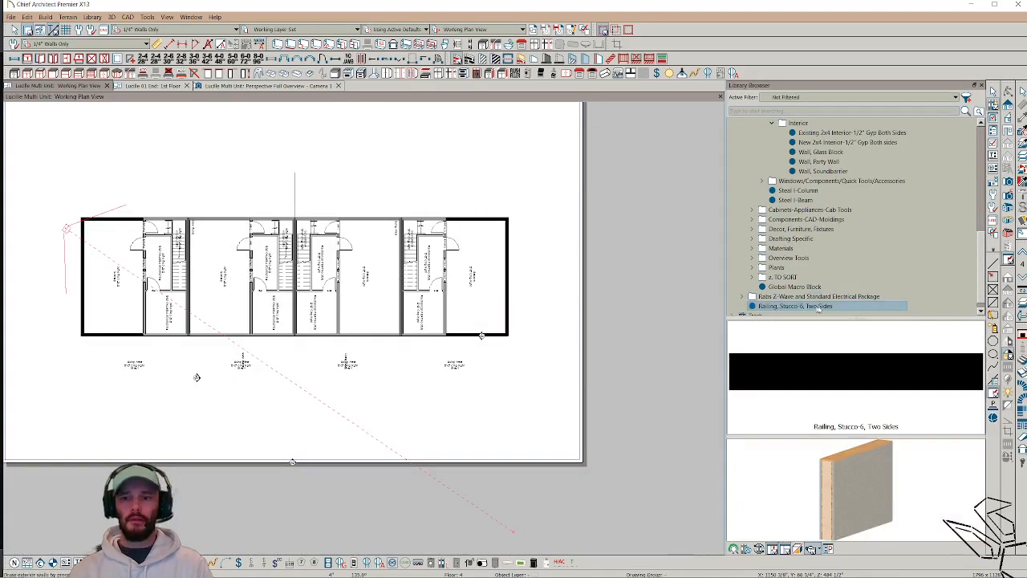
Step: Draw the stucco railing along the upper short side of the adjacent inner balcony, from the party wall to the penthouse wall
scroll(399, 217, up, 2)
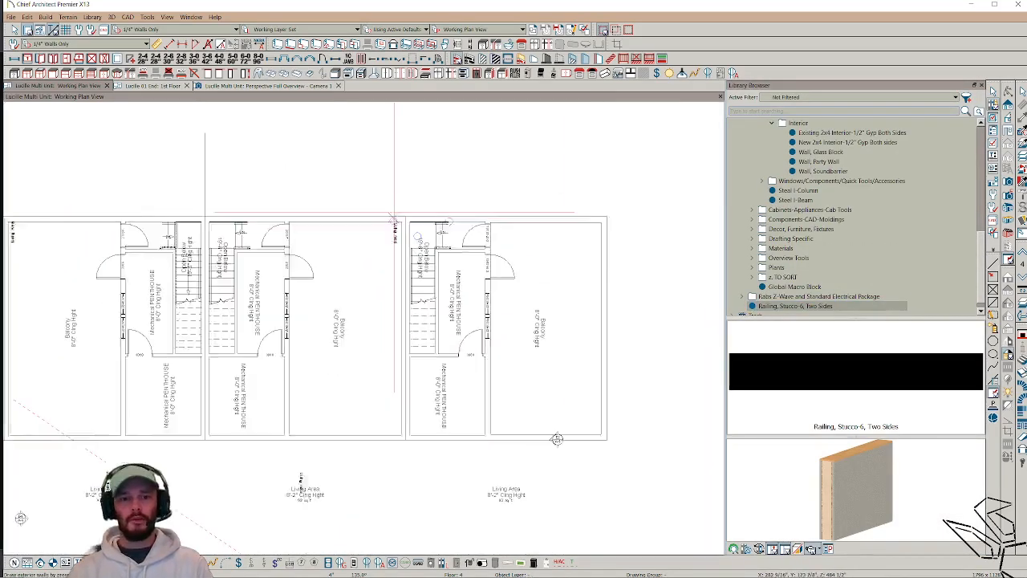
scroll(559, 433, up, 2)
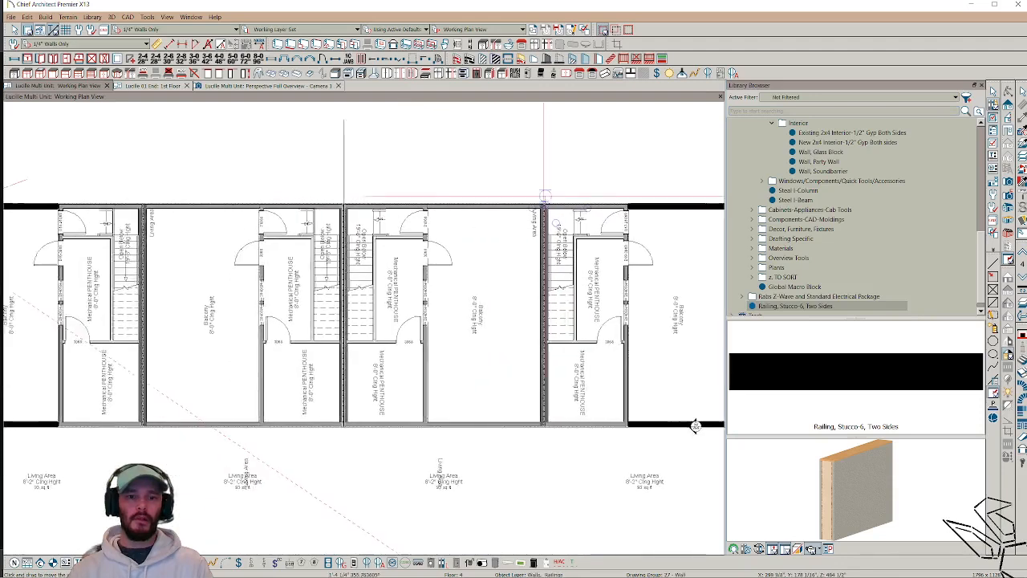
scroll(539, 210, up, 1)
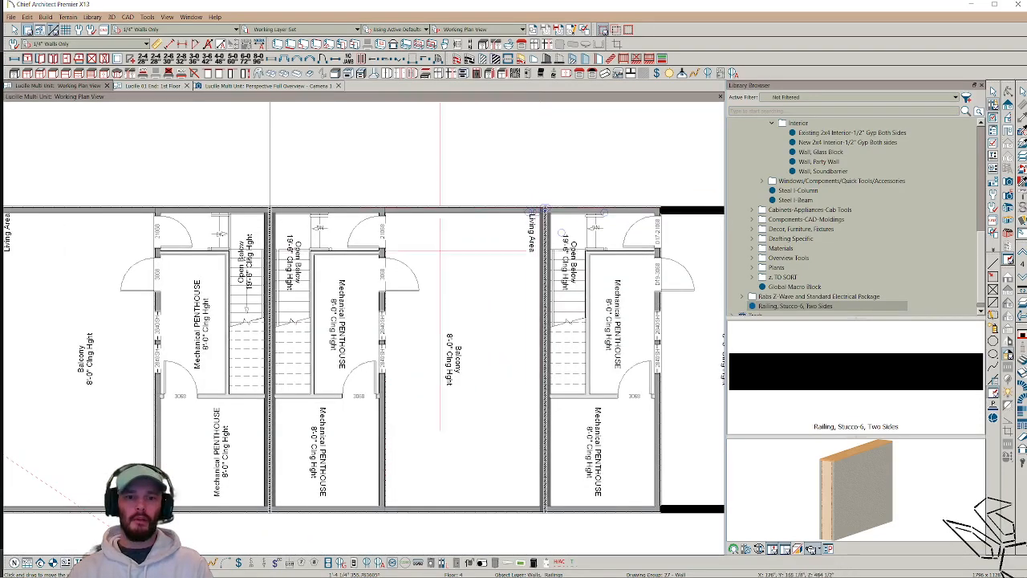
drag(543, 209, 382, 208)
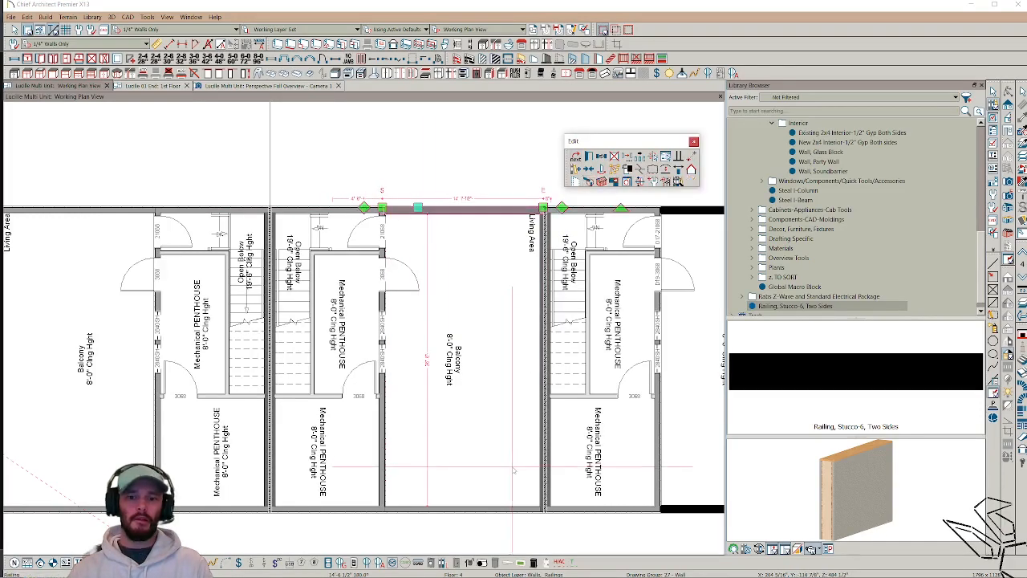
Step: Draw a reference line at the inner balcony's mid-length and mirror a copy of its new railing about it onto the opposite short side
key(Escape)
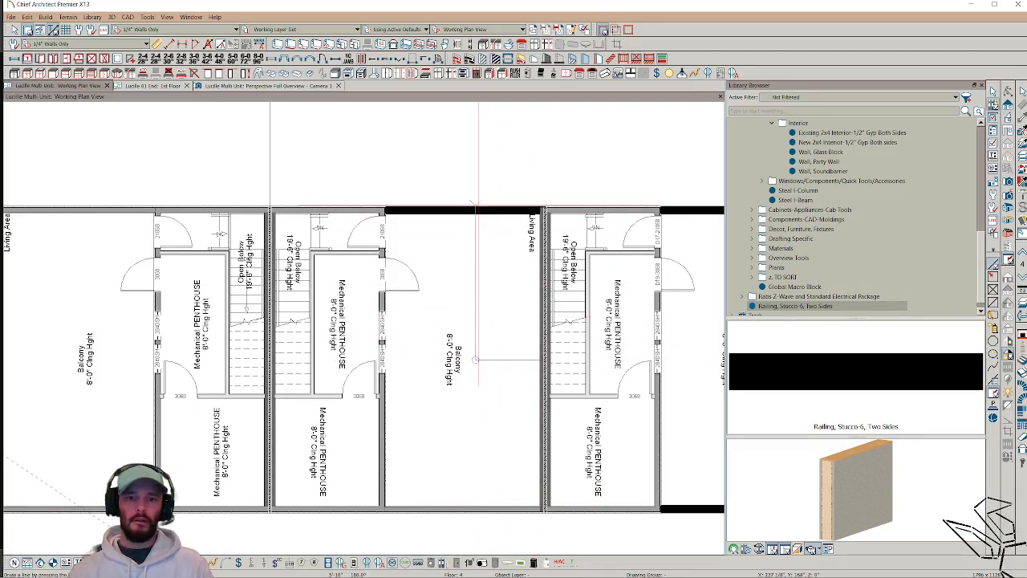
click(476, 207)
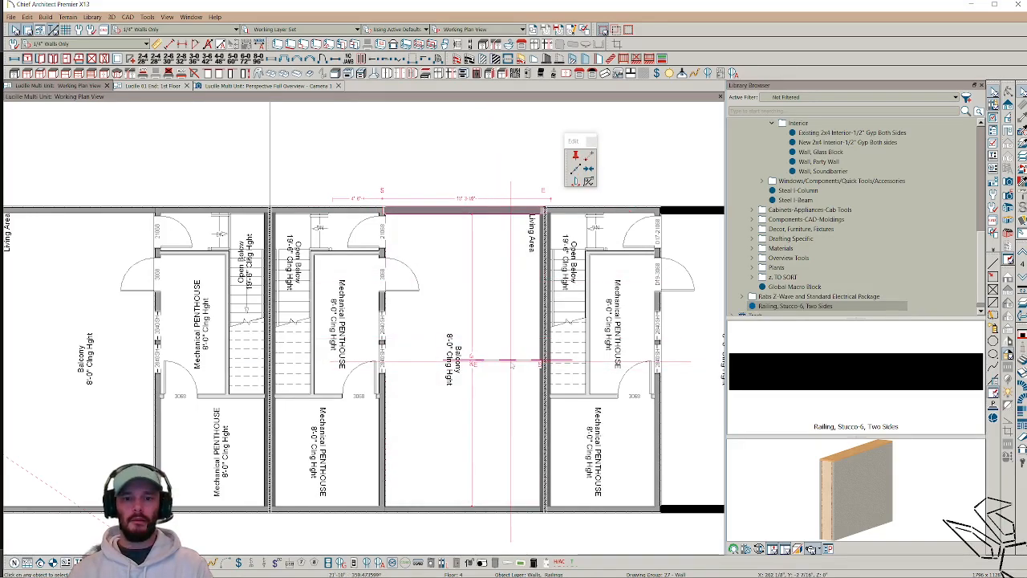
click(510, 361)
scroll(505, 360, down, 1)
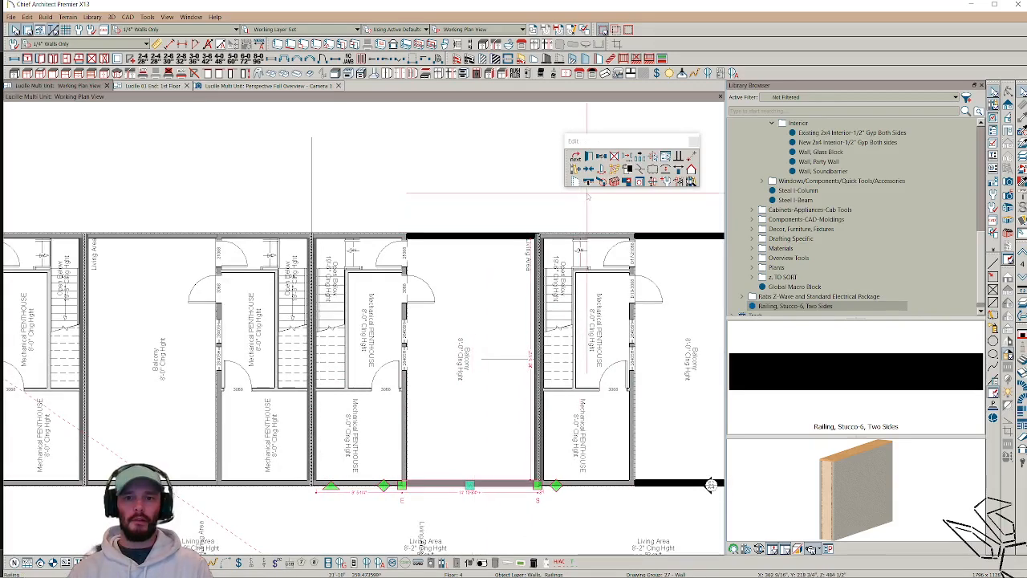
scroll(711, 484, down, 3)
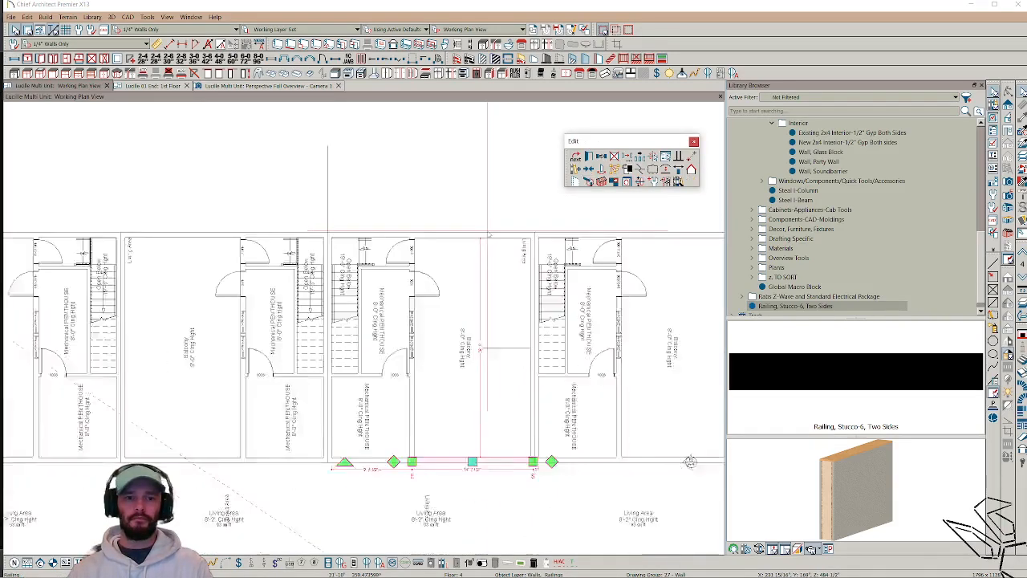
key(Escape)
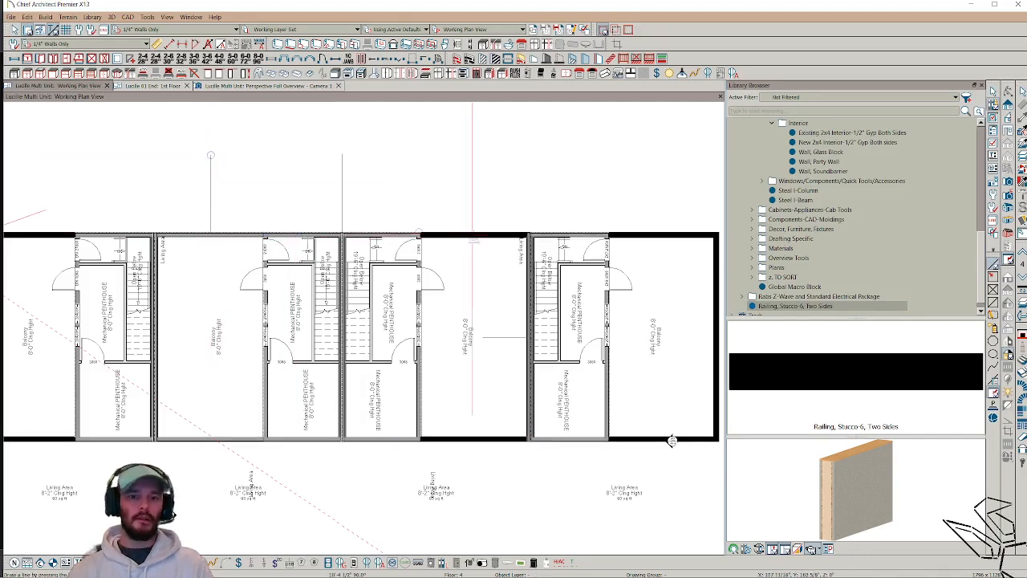
Step: Mirror a copy of the inner balcony's two short-side stucco railings about the central party wall reference line onto the other inner balcony
click(473, 333)
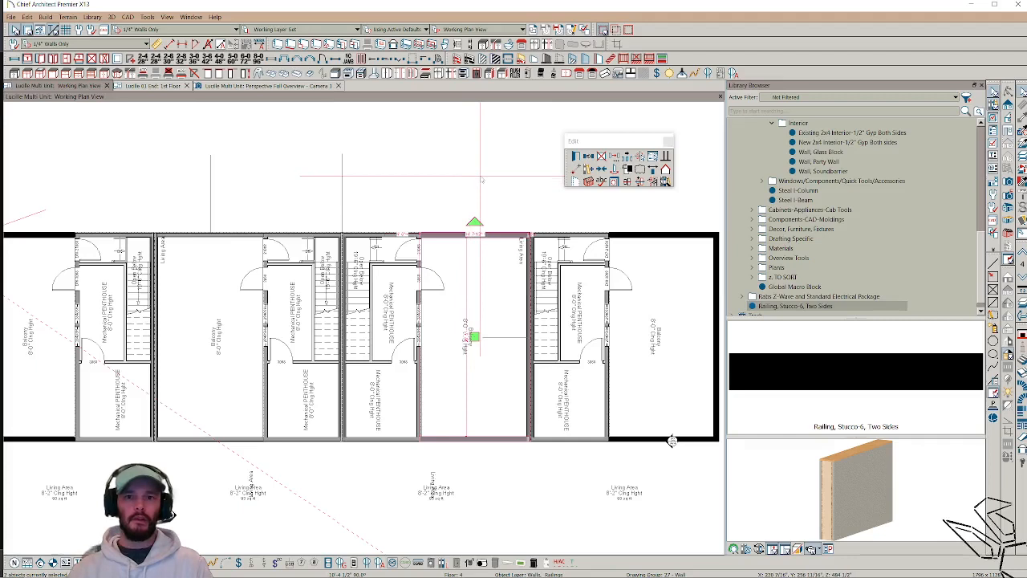
key(Escape)
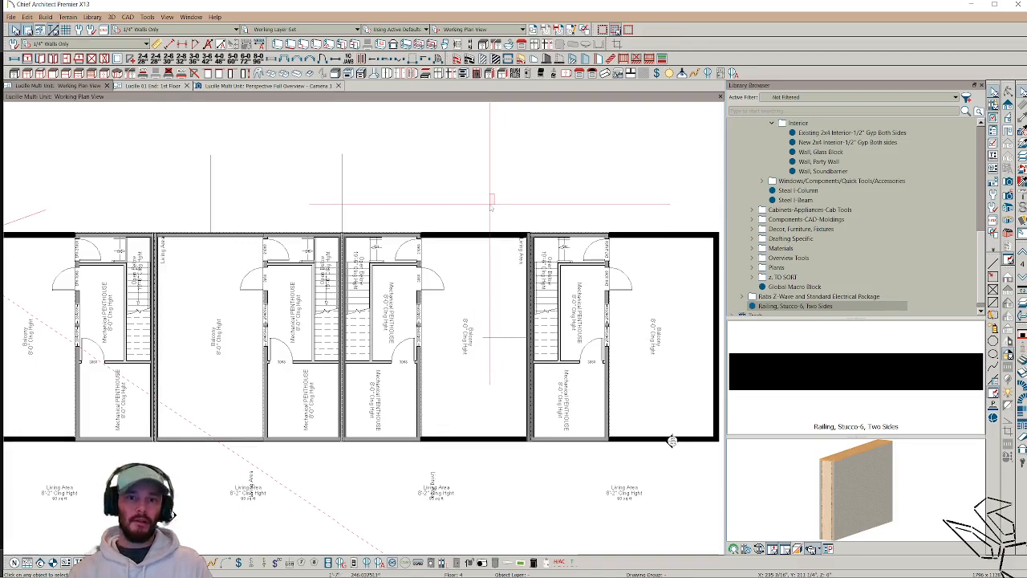
key(w)
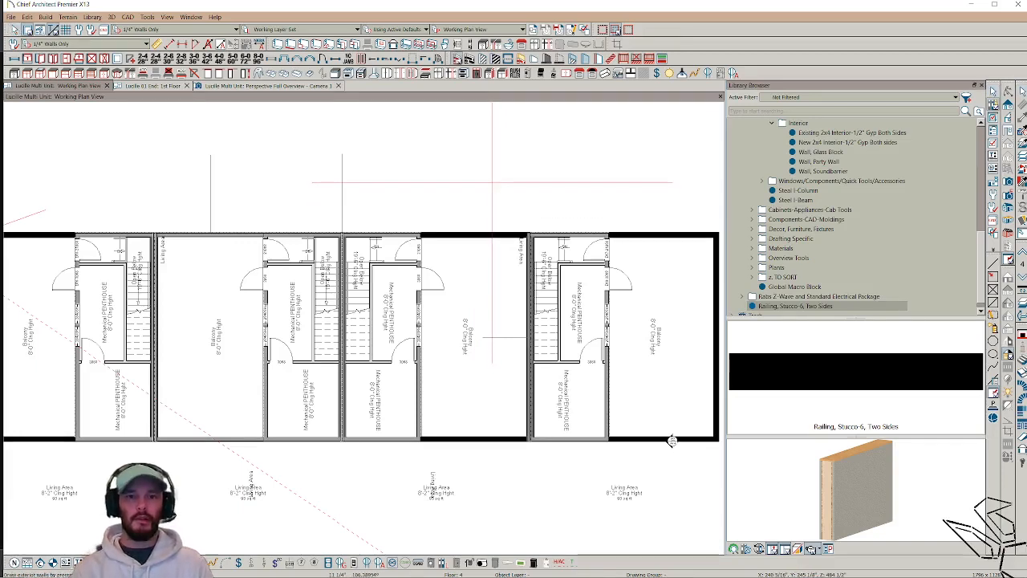
shift+drag(492, 182, 445, 487)
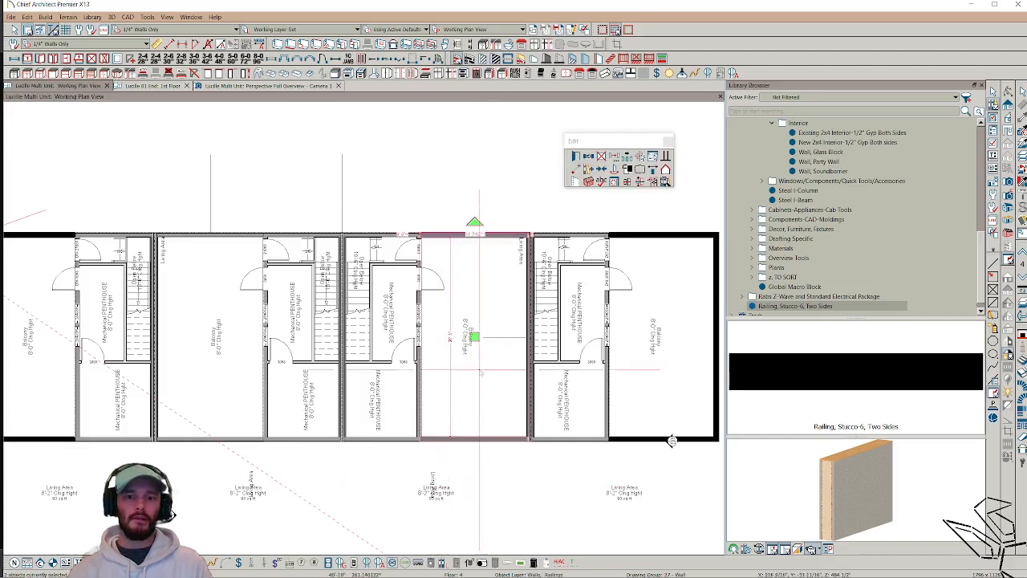
key(ctrl+c)
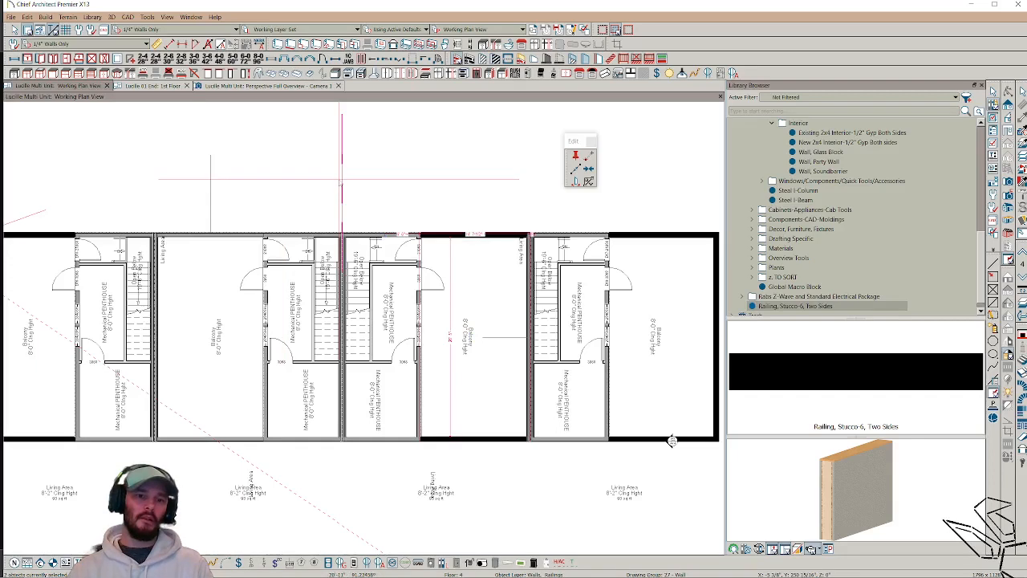
click(341, 181)
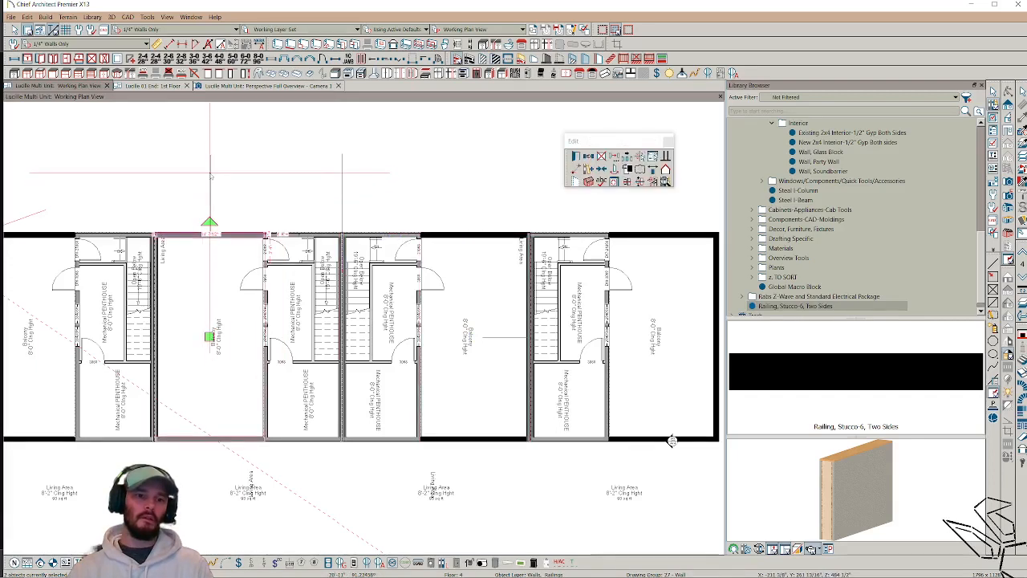
key(Escape)
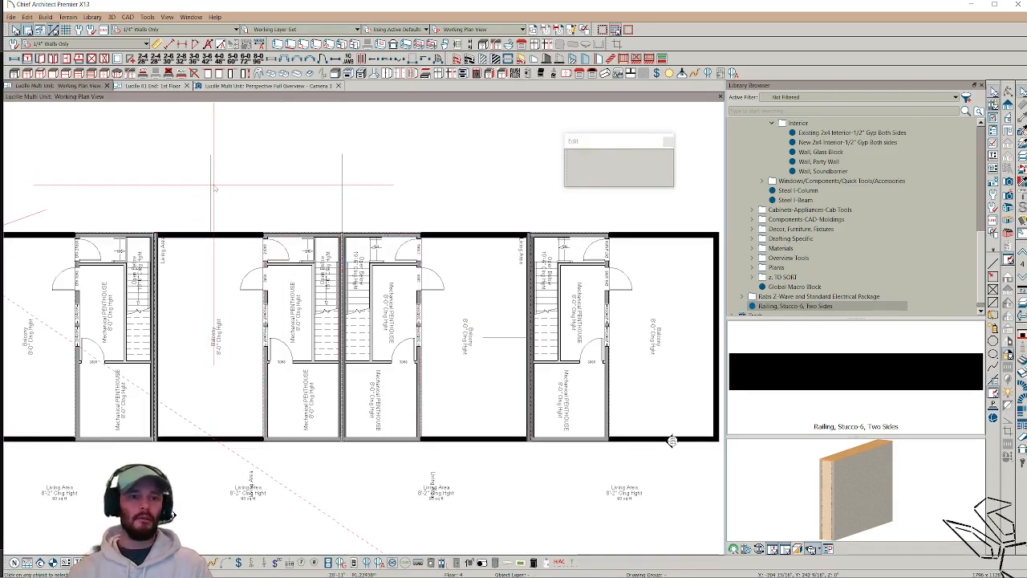
Step: Delete the two vertical reference lines above the inner balcony and the central party wall
click(213, 185)
key(Delete)
click(343, 179)
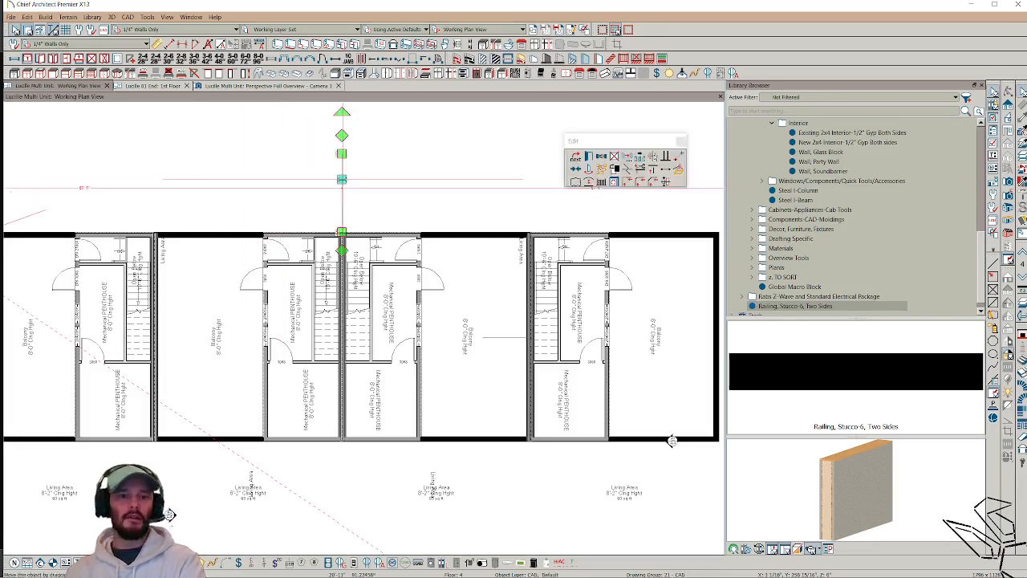
key(Delete)
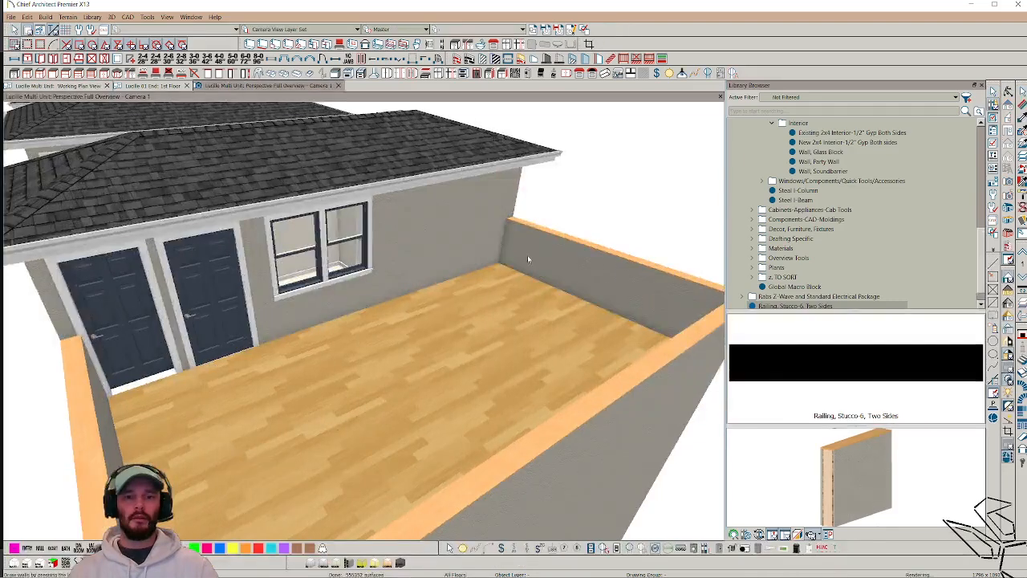
Step: Examine the stucco railings around the penthouse balconies from several sides in the 3D overview
middle_drag(532, 281, 532, 280)
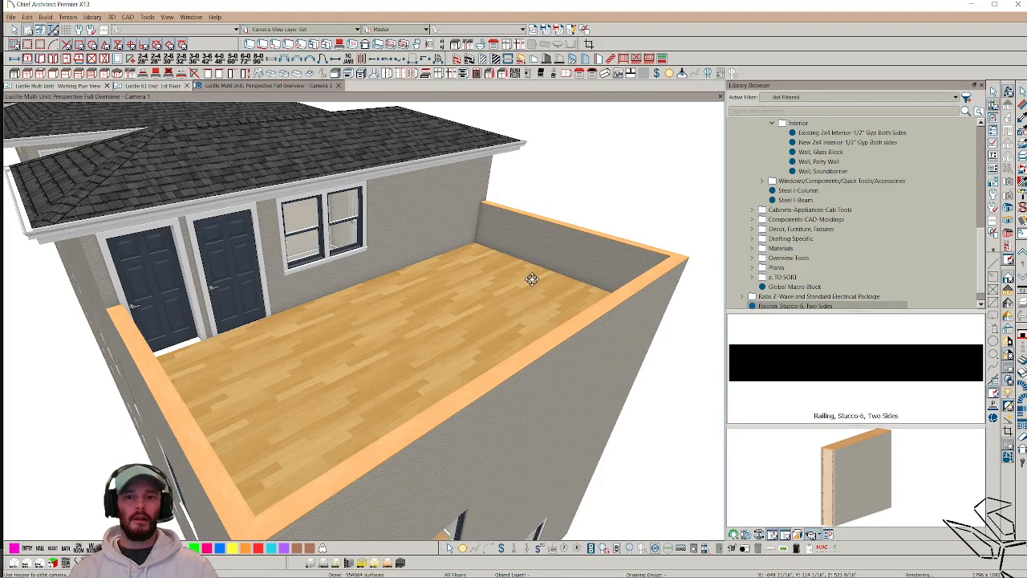
middle_drag(532, 279, 405, 336)
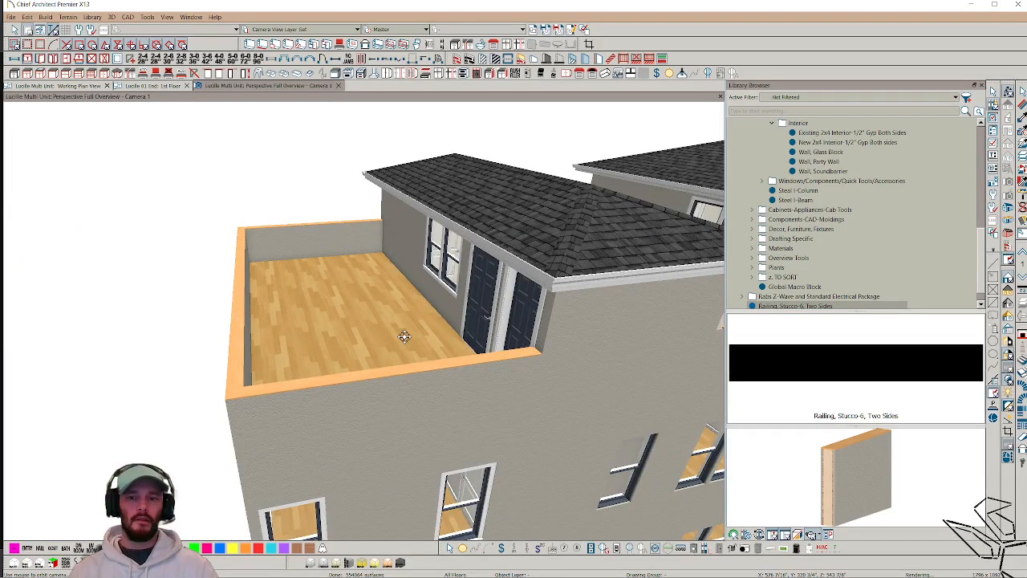
middle_drag(404, 336, 400, 335)
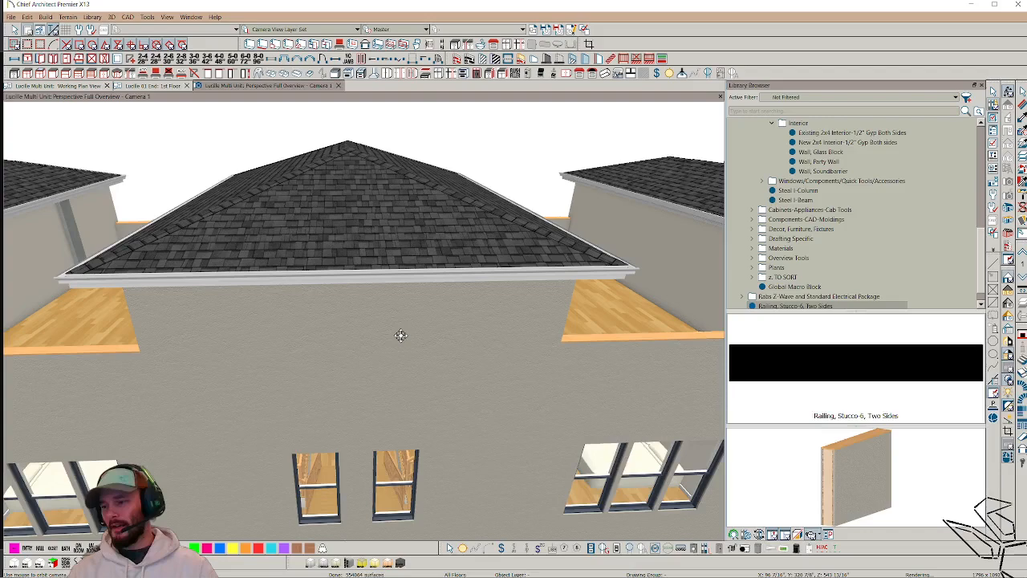
middle_drag(400, 335, 321, 335)
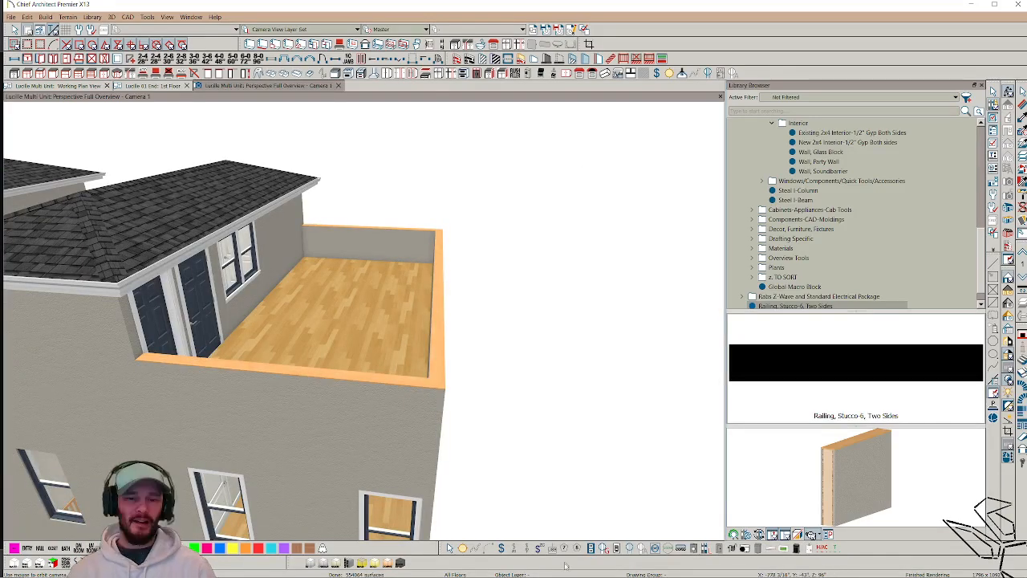
Step: Switch to the Chrome browser and open the Suggestions forum at chieftalk.chiefarchitect.com in a new tab
mouse_move(567, 547)
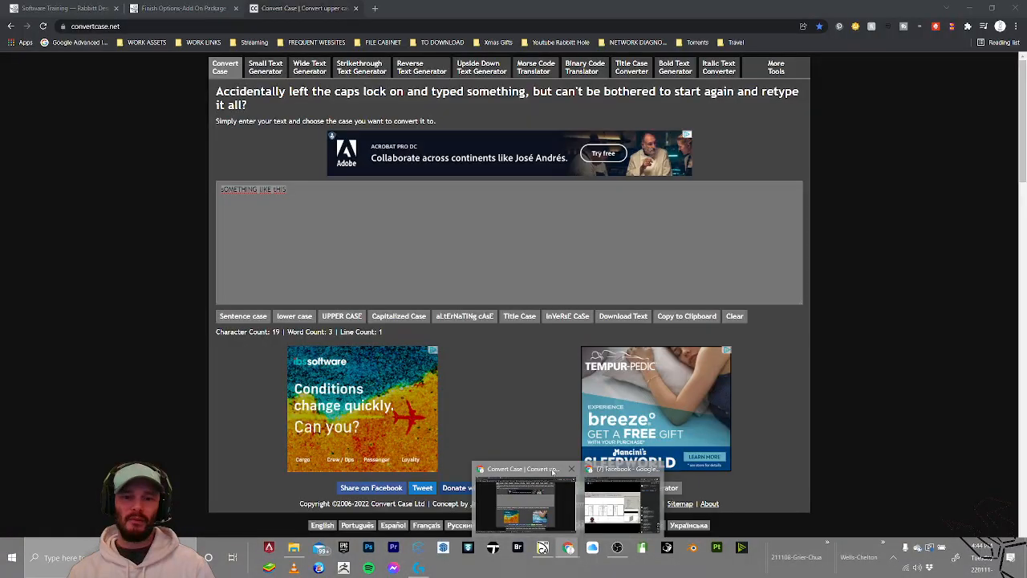
click(552, 471)
click(376, 10)
text(chieftalk.chiefarchitect.com)
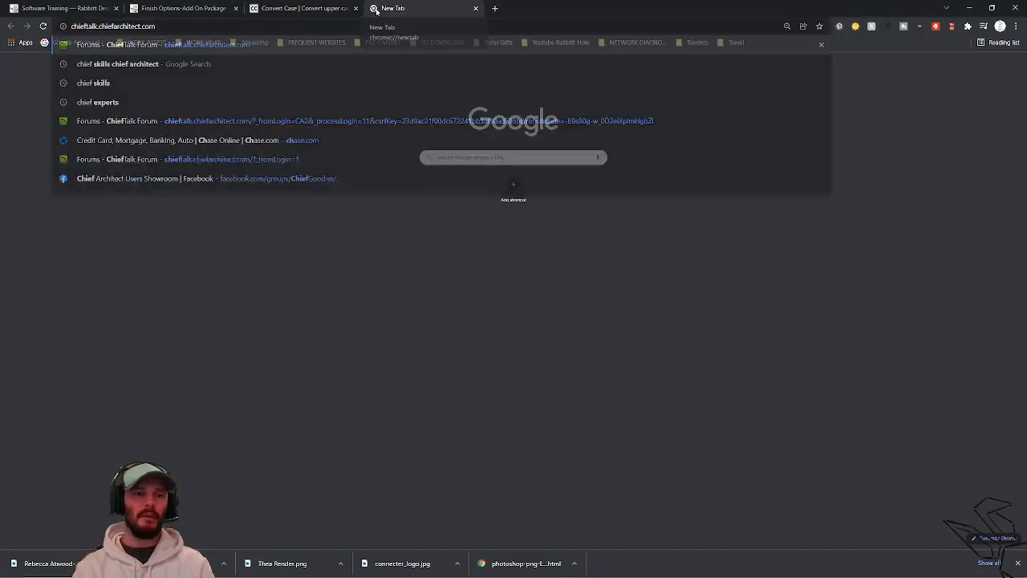
key(Return)
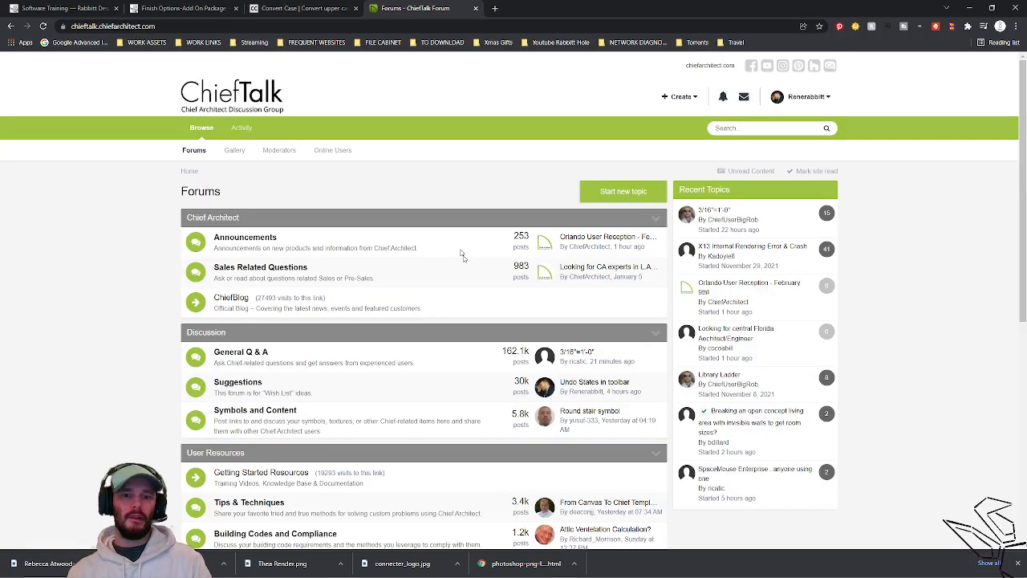
click(239, 382)
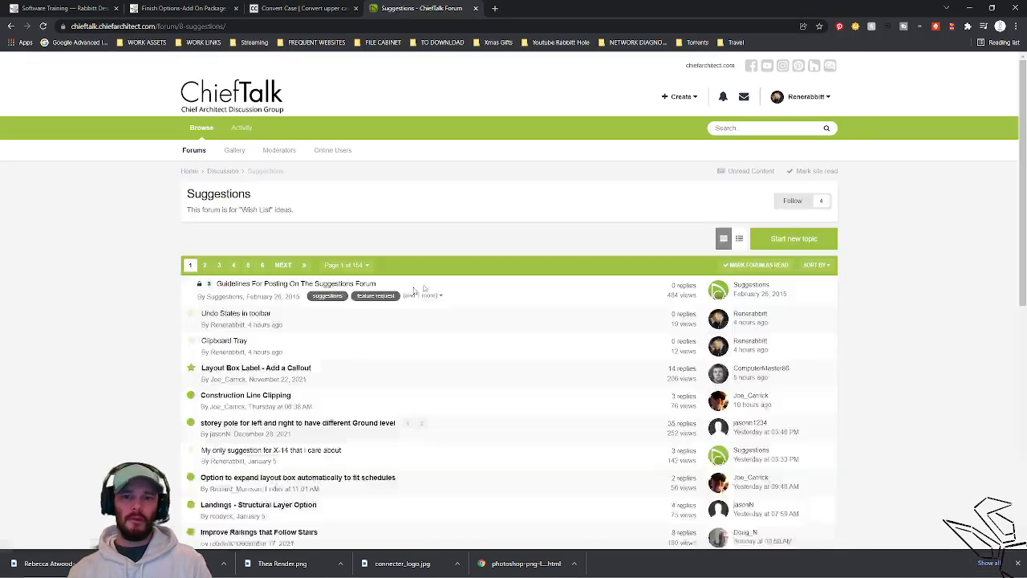
Step: Open the Clipboard Tray topic in the Suggestions forum and read its post
scroll(268, 315, down, 1)
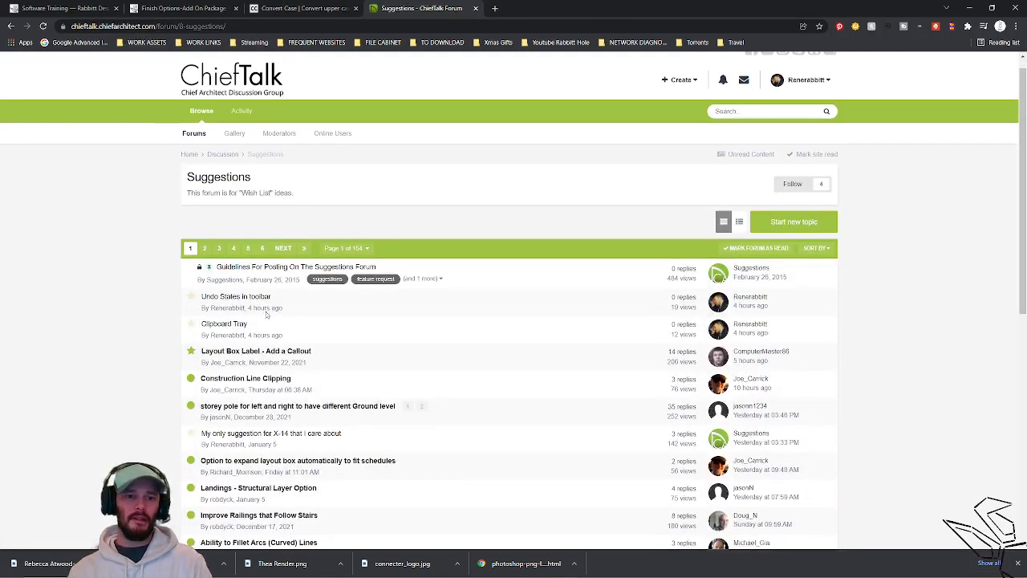
click(224, 324)
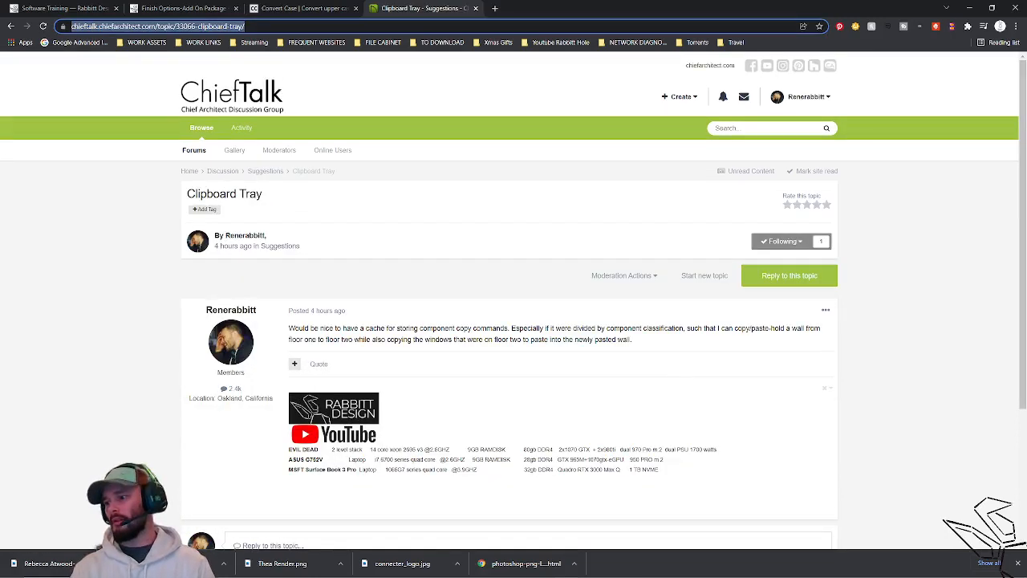
key(alt+Tab)
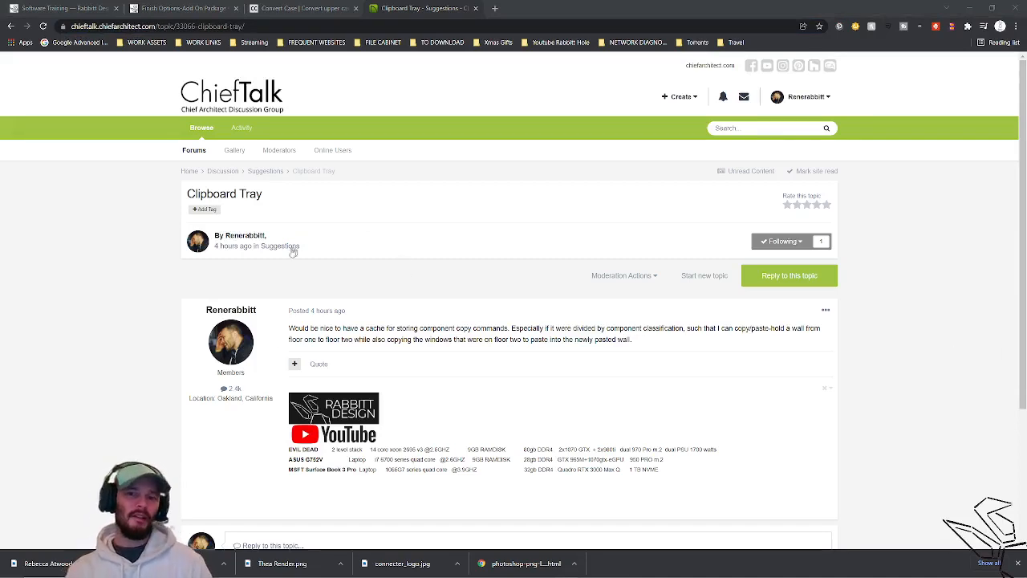
key(alt+Tab)
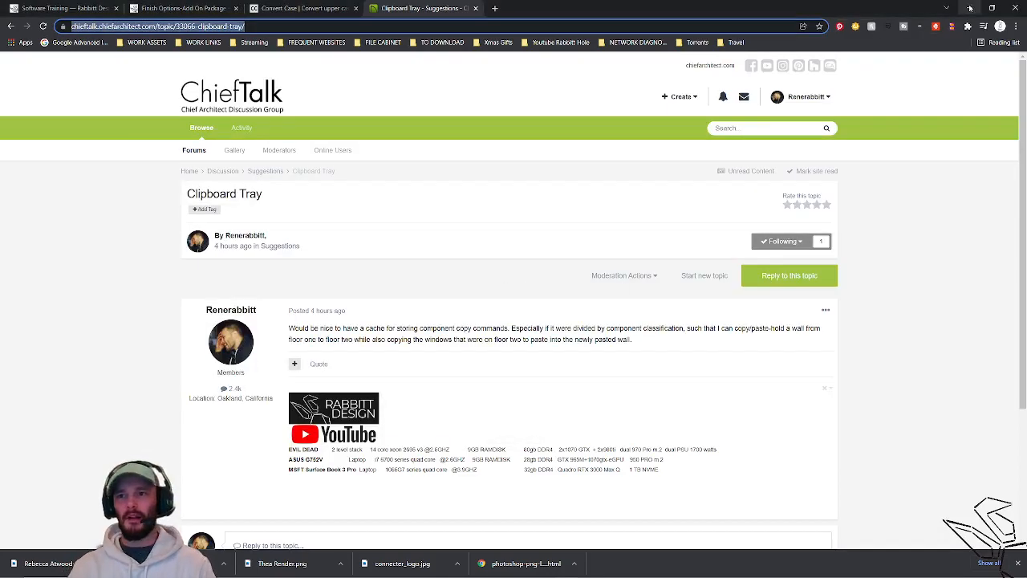
Step: Return to the Suggestions list, open the Undo States in toolbar topic and select its web address
click(10, 27)
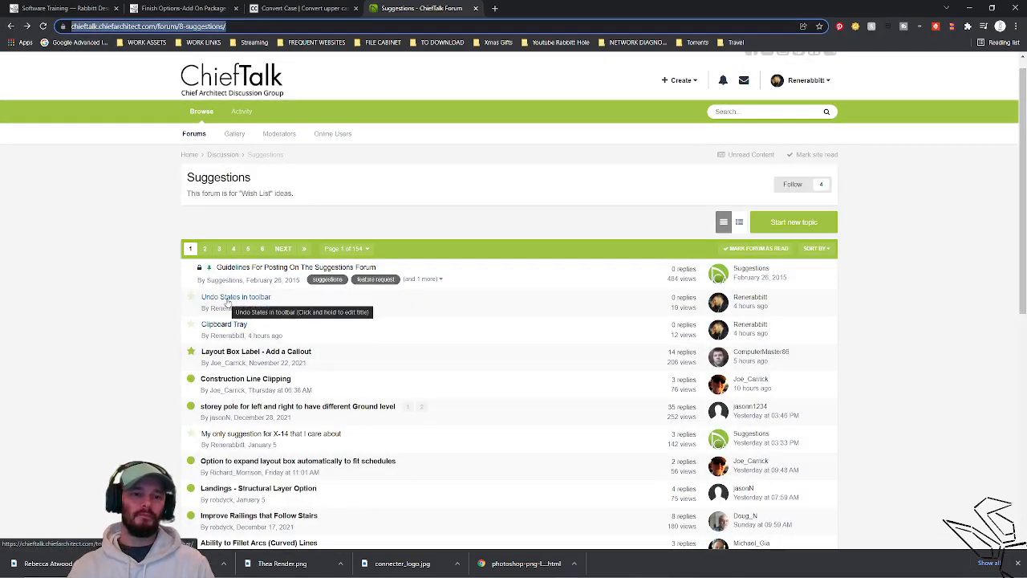
click(227, 299)
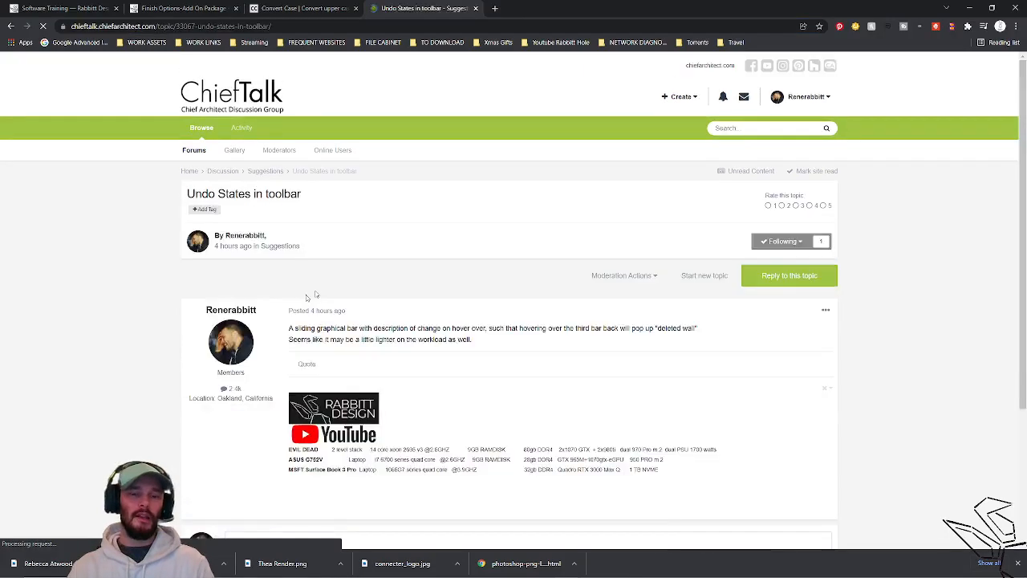
click(287, 26)
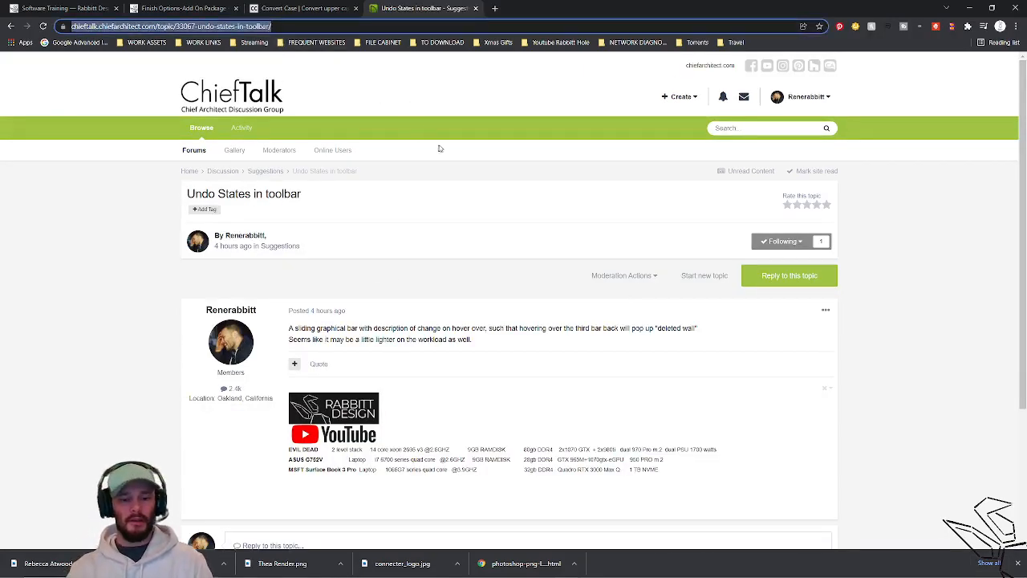
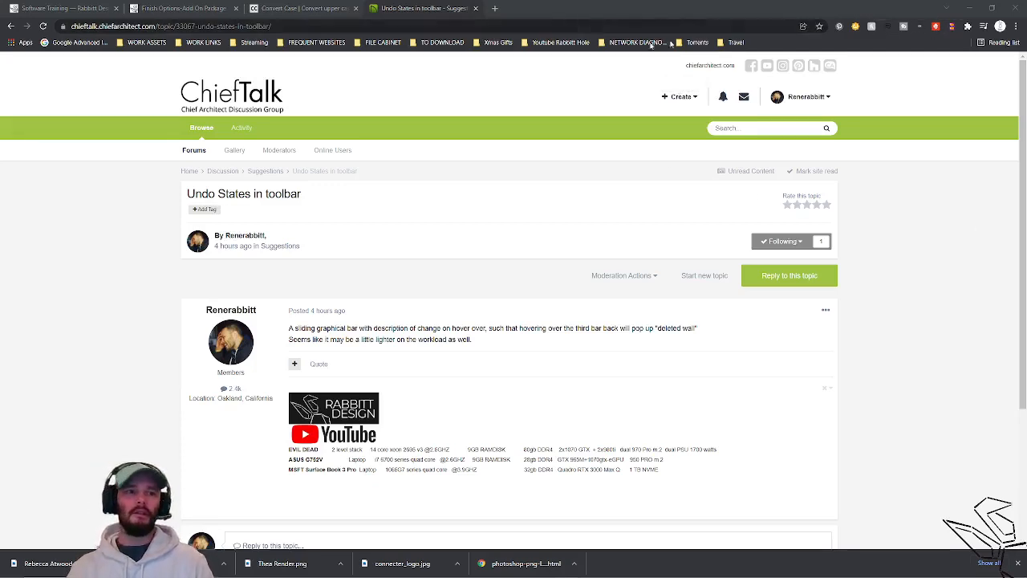
Step: Switch back to Chief Architect and examine the whole building and its inner balcony railings in the 3D overview
click(969, 8)
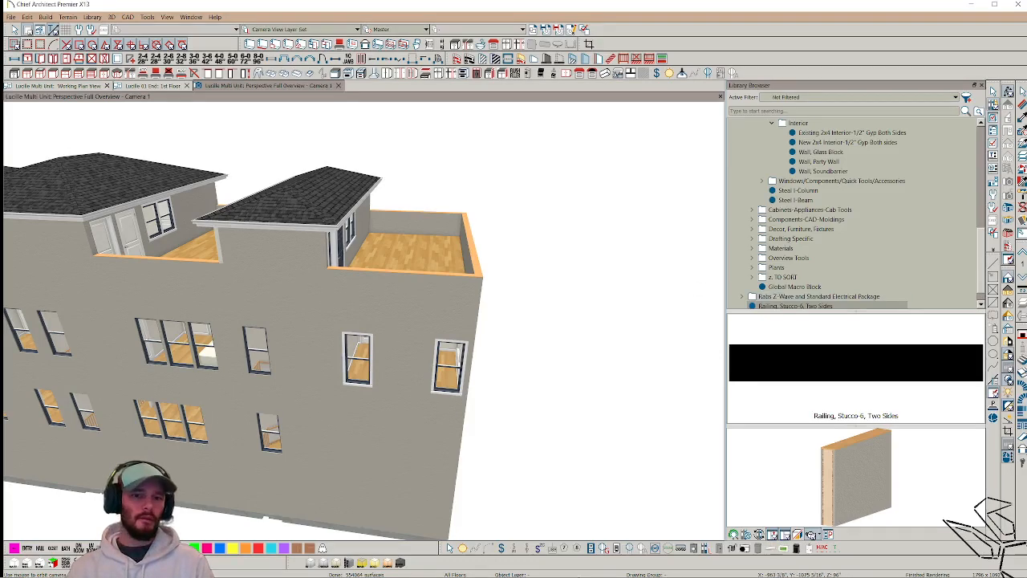
middle_drag(543, 254, 612, 300)
scroll(610, 299, down, 4)
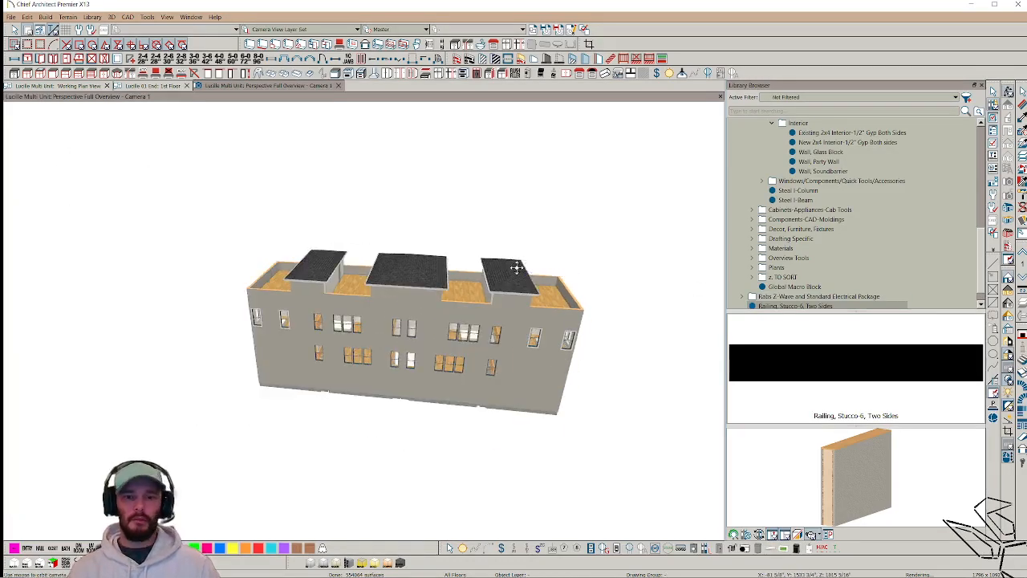
middle_drag(516, 268, 275, 144)
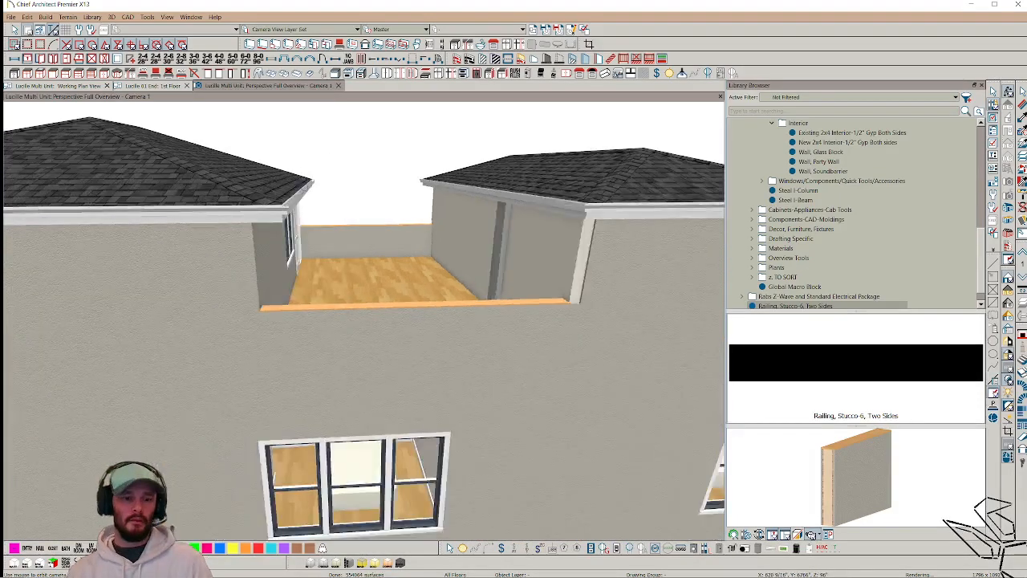
Step: Save the Lucille 01 End plan as a new plan file named Lucille 01 End-Rotated.plan in the same folder
key(ctrl+Tab)
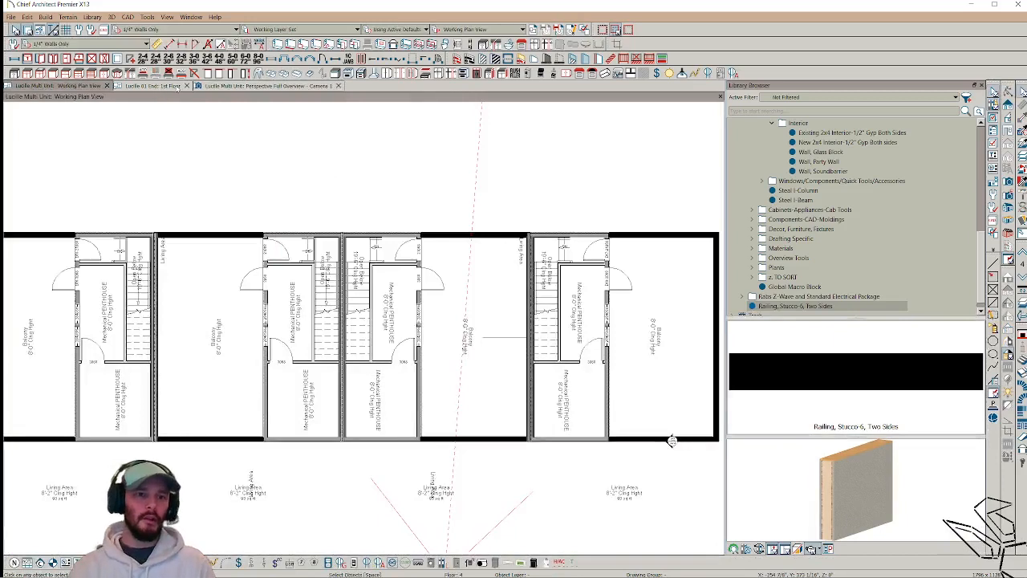
click(170, 86)
click(187, 86)
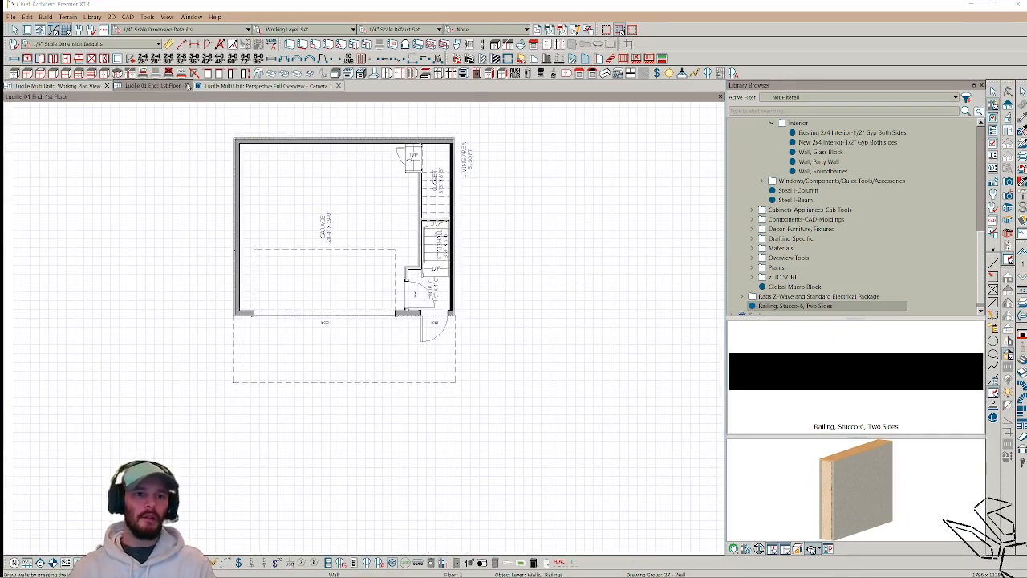
click(511, 316)
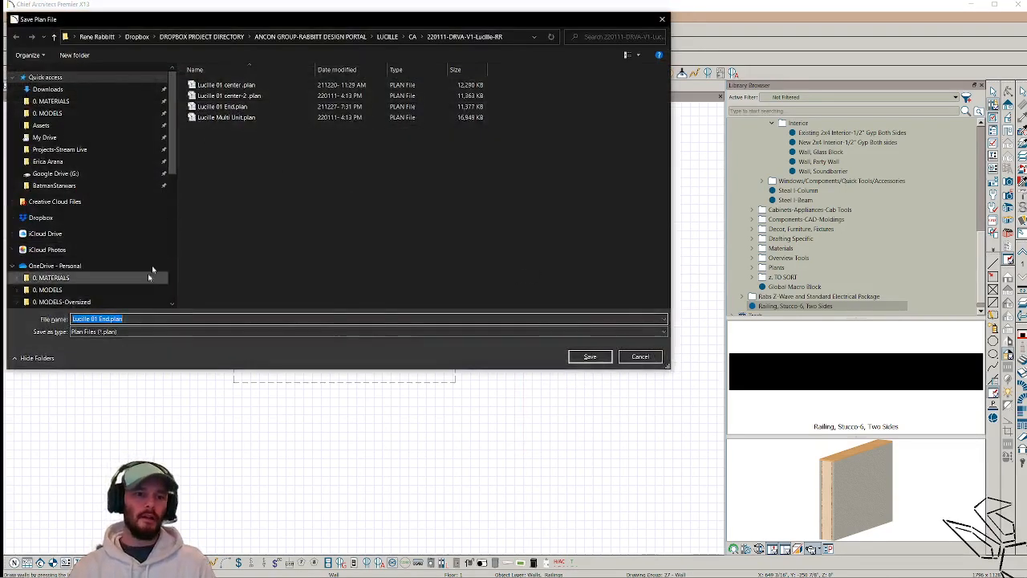
click(113, 319)
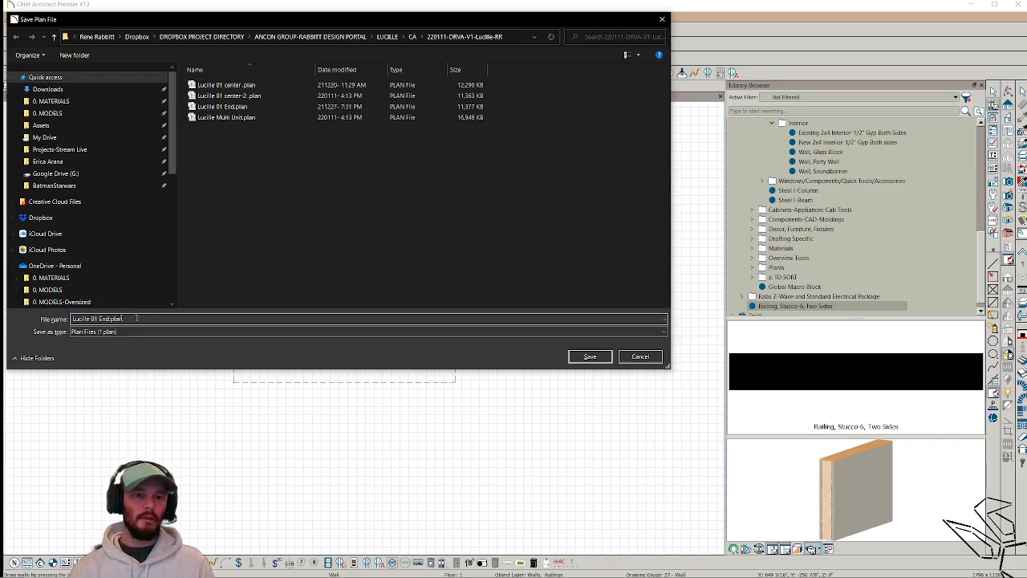
text(-)
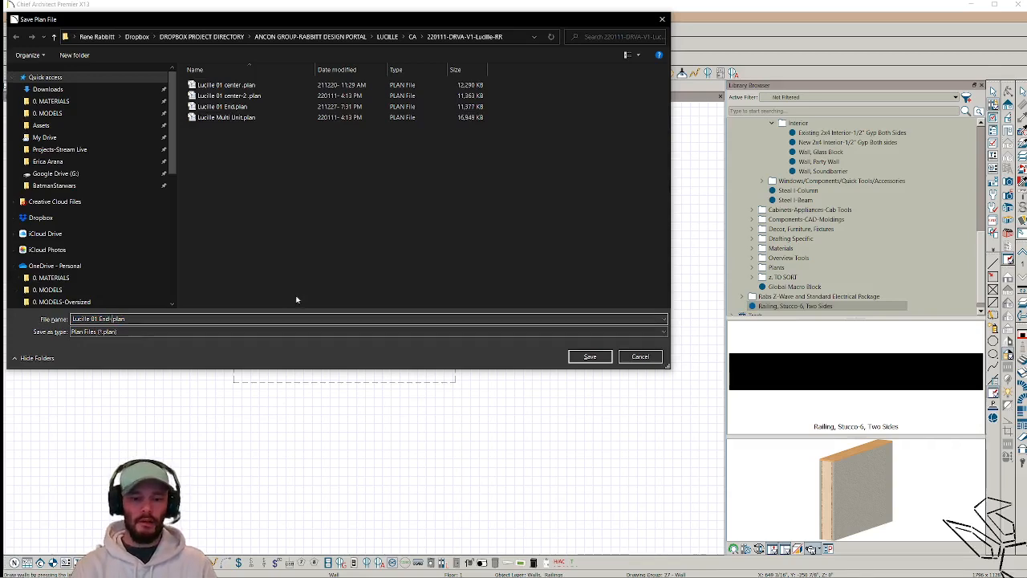
text(2Rotated)
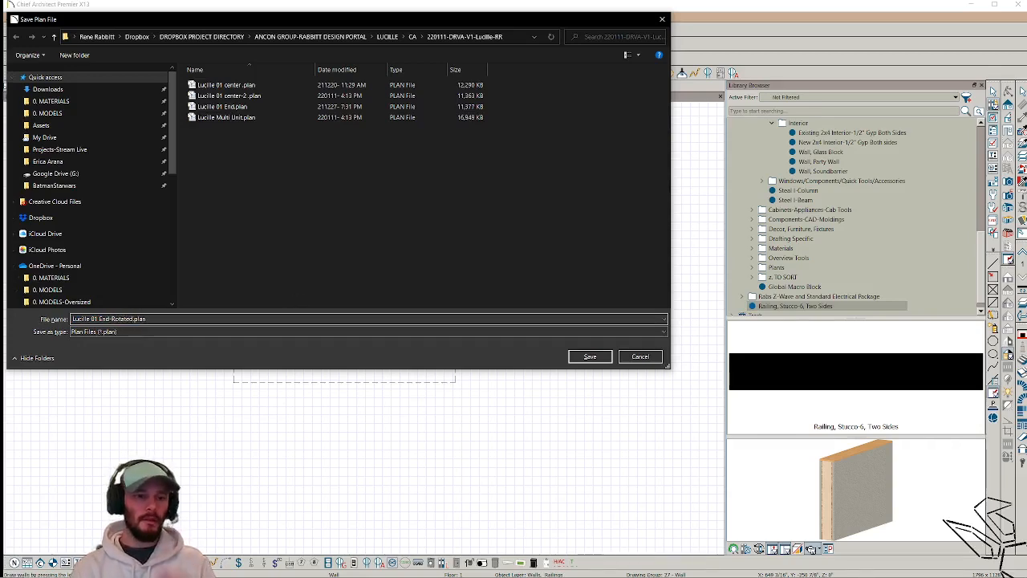
key(Return)
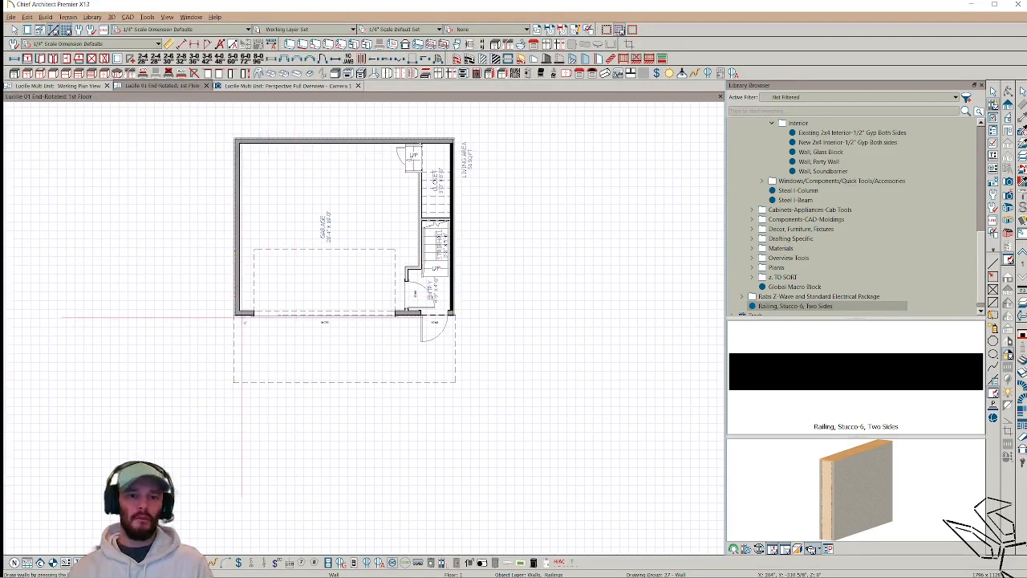
Step: Reverse the rotated end-unit plan, saving the mirrored version as Lucille 01 End-Rotated-Flipped.plan in the same folder, and close it
click(147, 17)
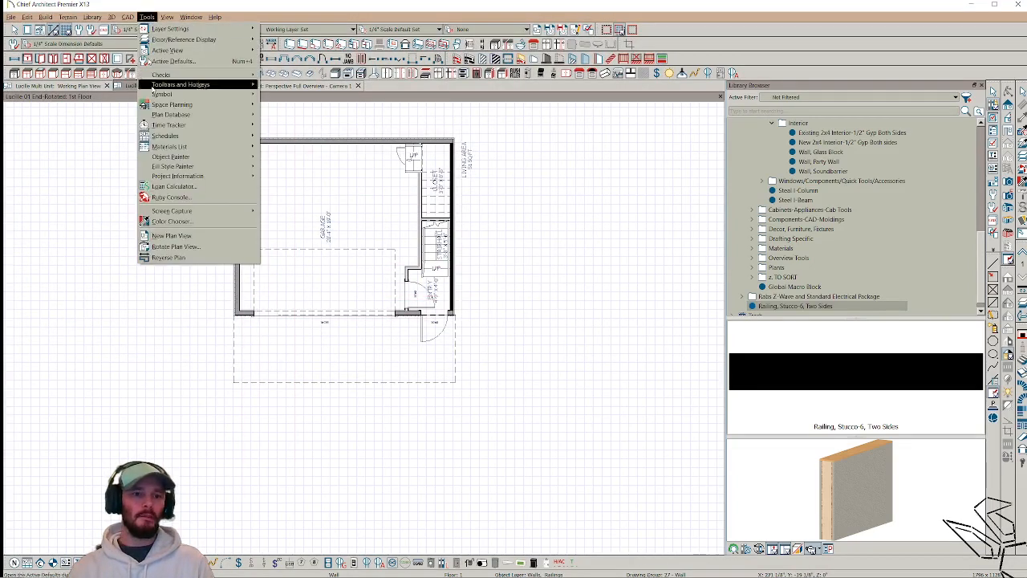
click(176, 258)
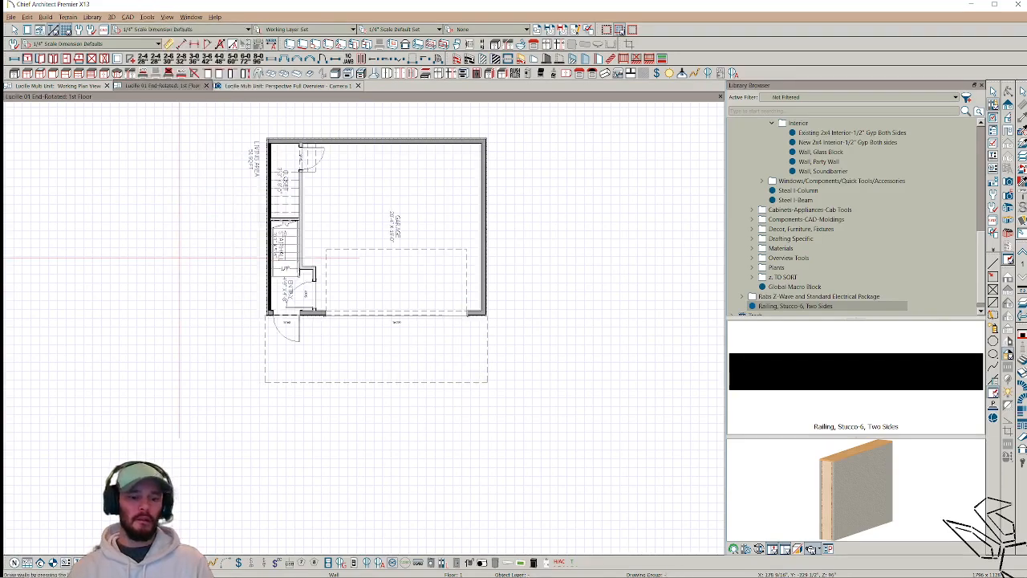
key(ctrl+shift+s)
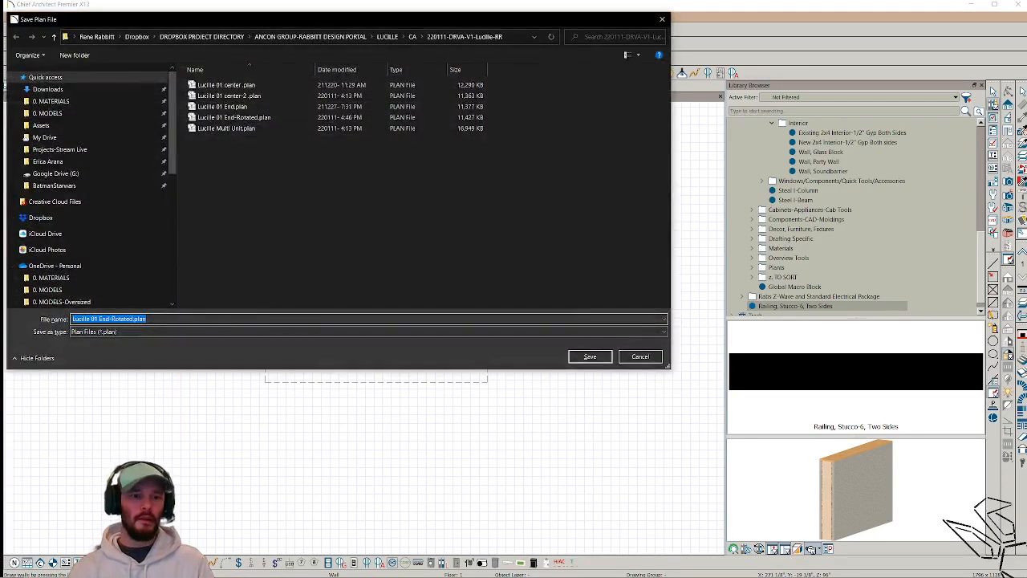
click(132, 318)
text(-)
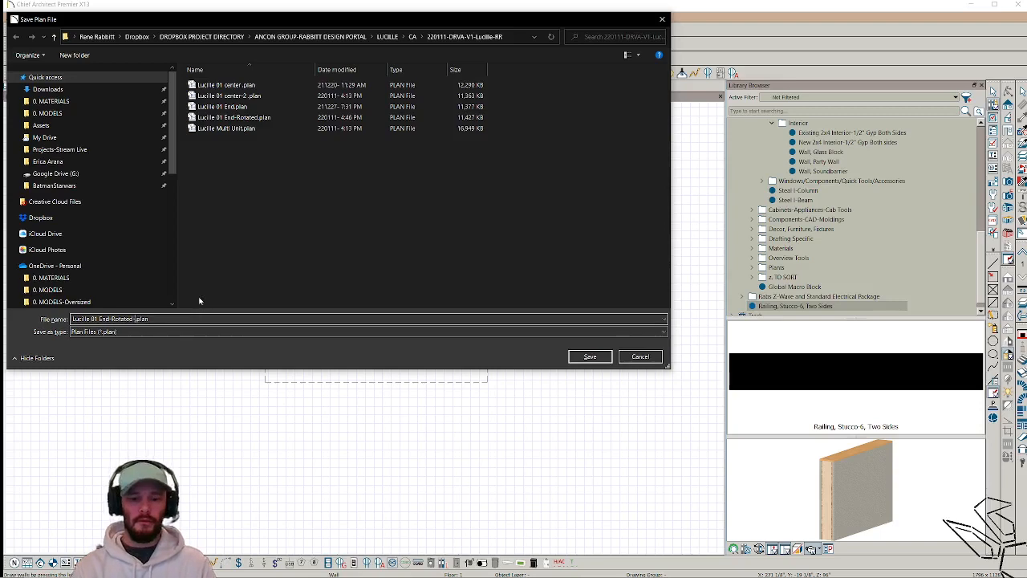
text(Dlipp)
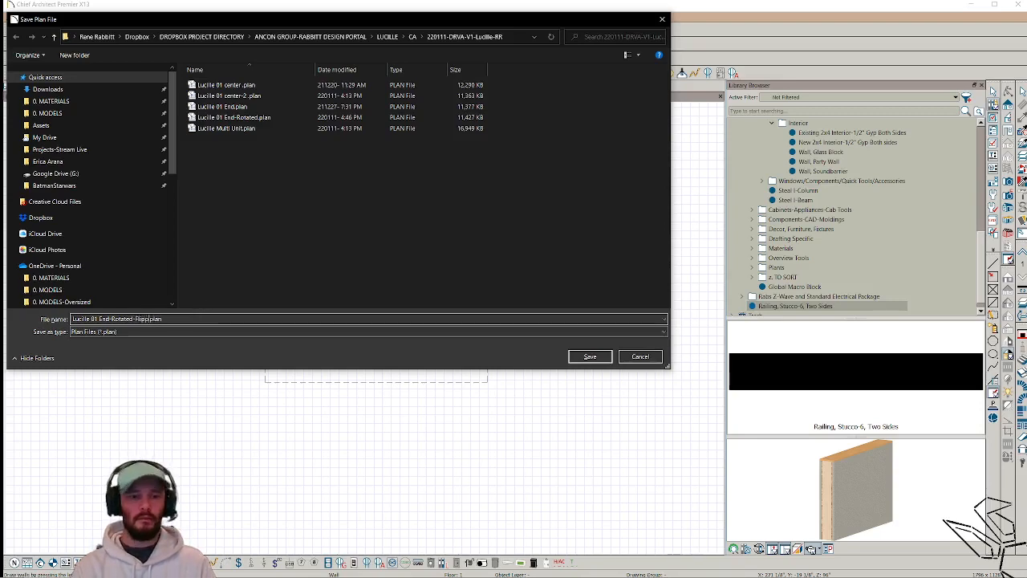
text(ed)
key(Return)
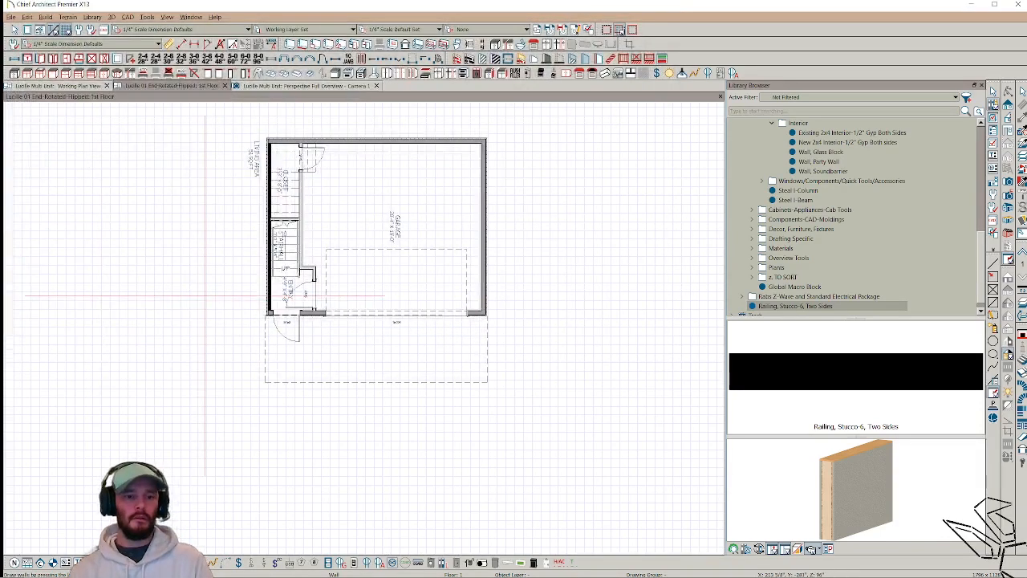
key(ctrl+w)
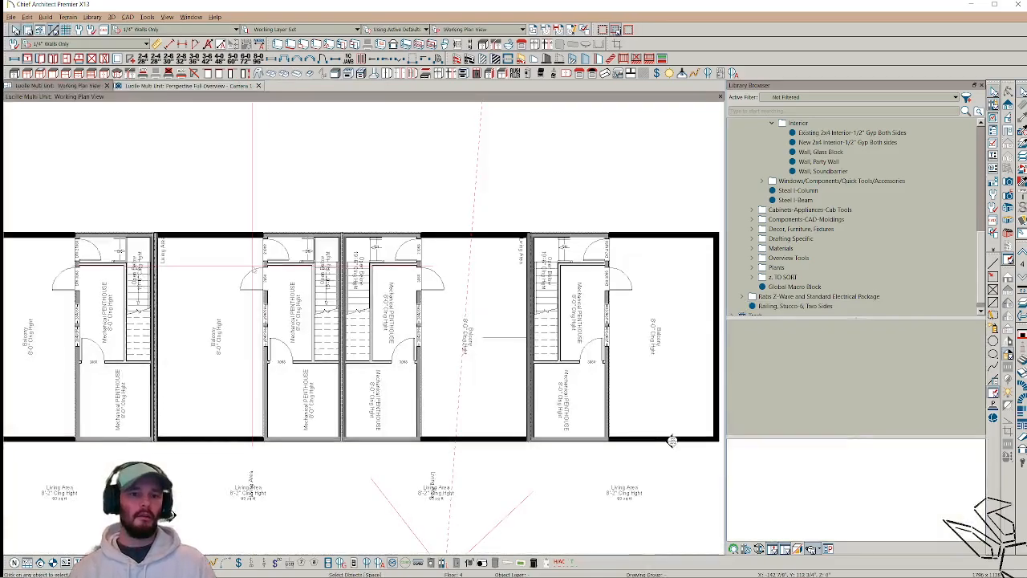
Step: Add automatic exterior dimensions to the fourth floor using the 1/4" Walls Only-interior dims at ext. wall defaults
scroll(255, 270, down, 5)
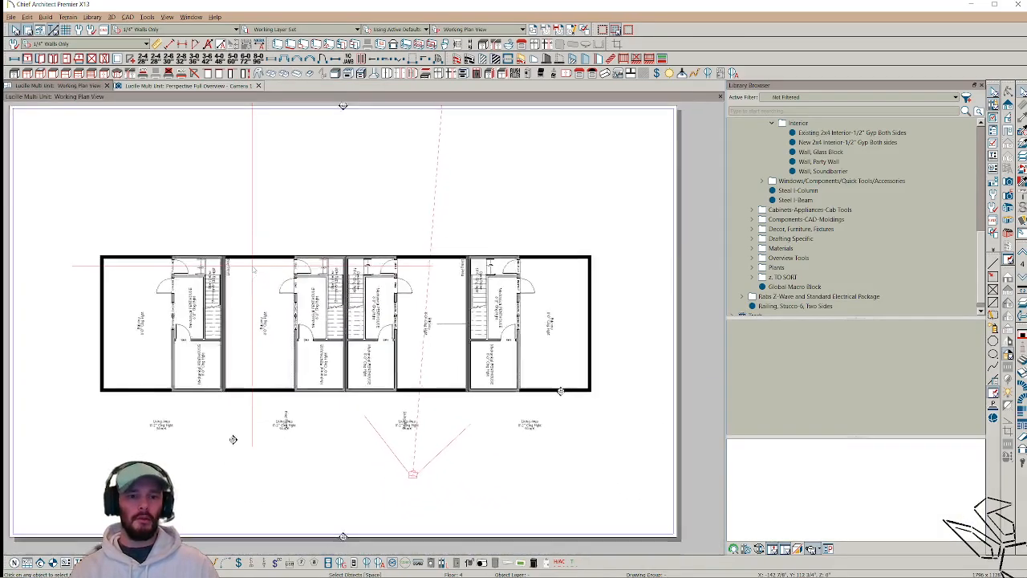
scroll(253, 267, down, 2)
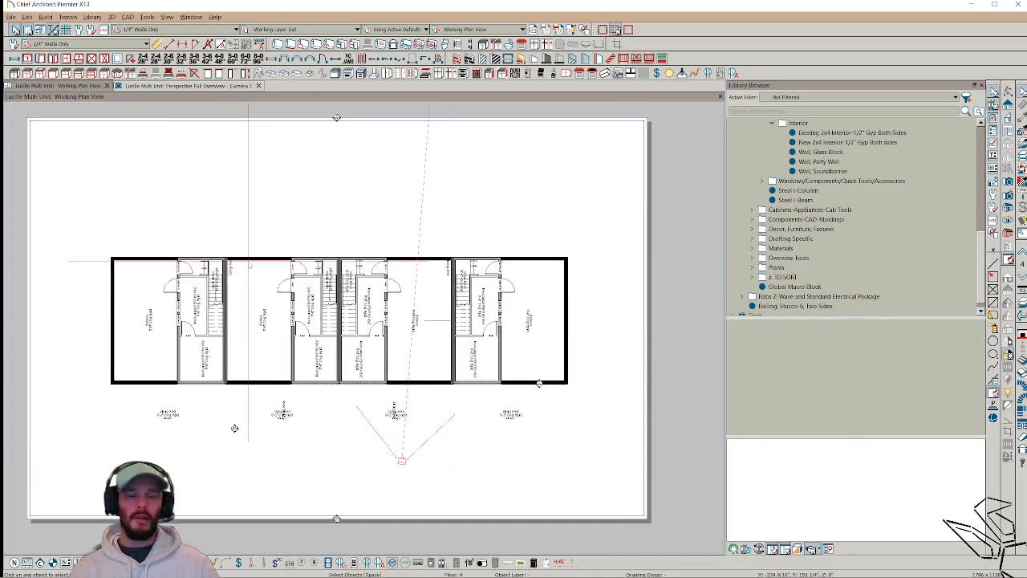
click(157, 30)
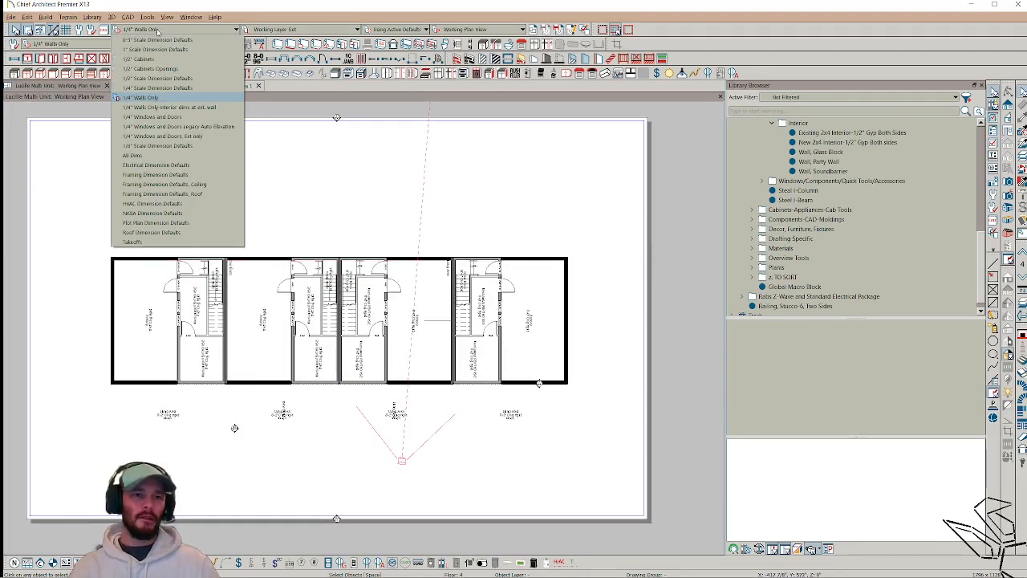
click(182, 108)
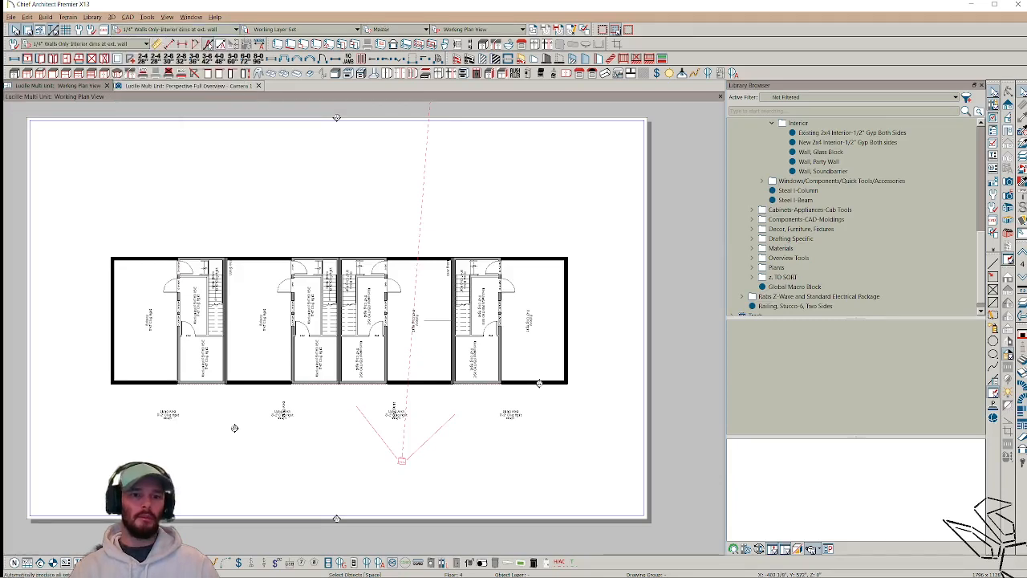
click(208, 43)
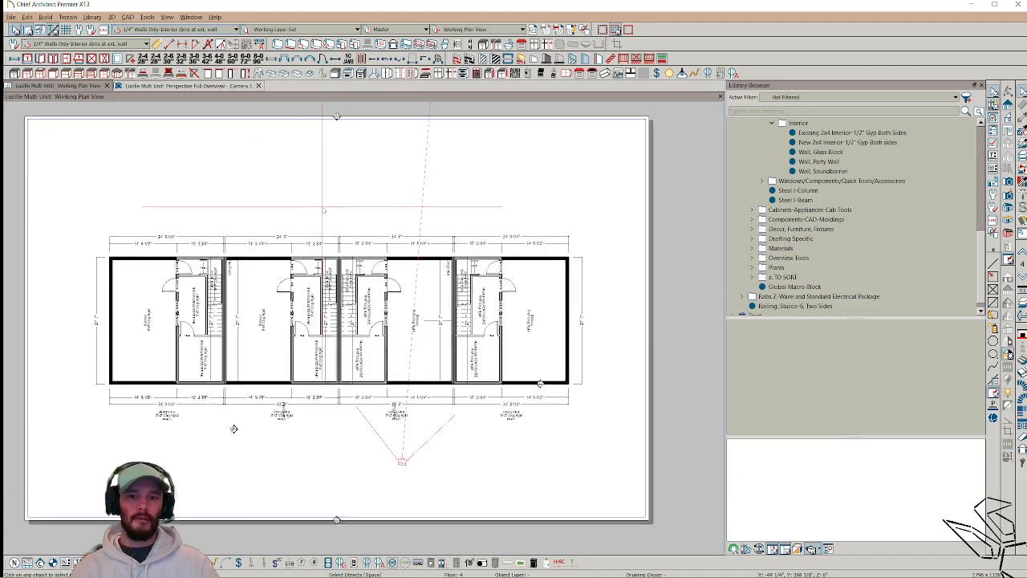
scroll(324, 210, up, 3)
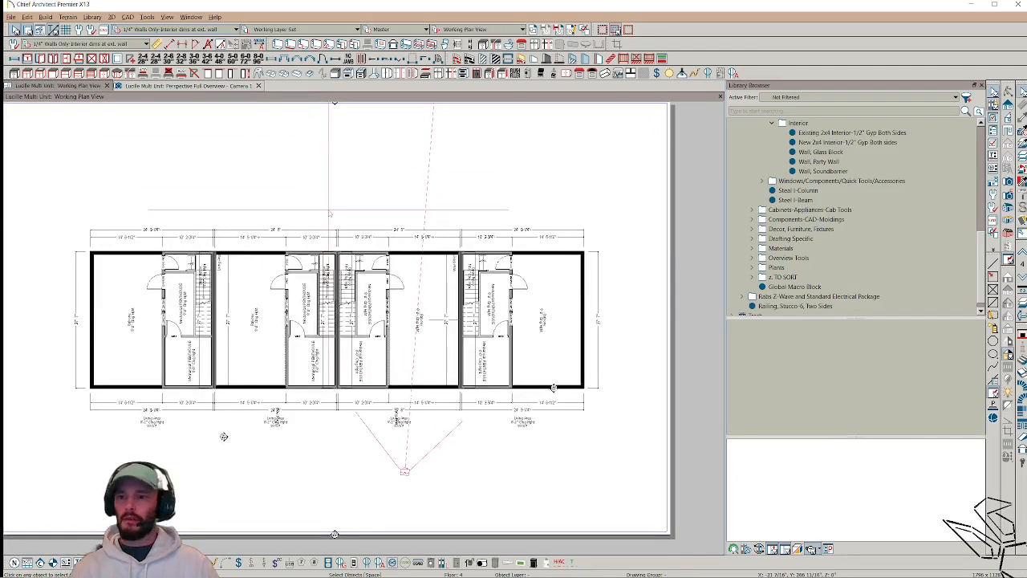
scroll(329, 212, up, 1)
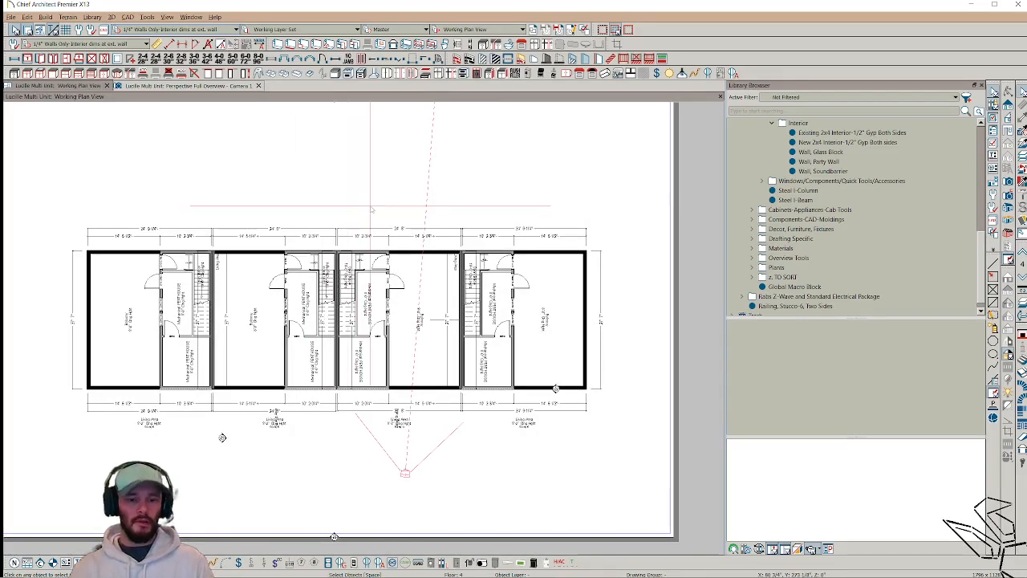
Step: Go to the third floor, try automatic exterior dimensions with the walls-only defaults, and undo them
key(Page_Up)
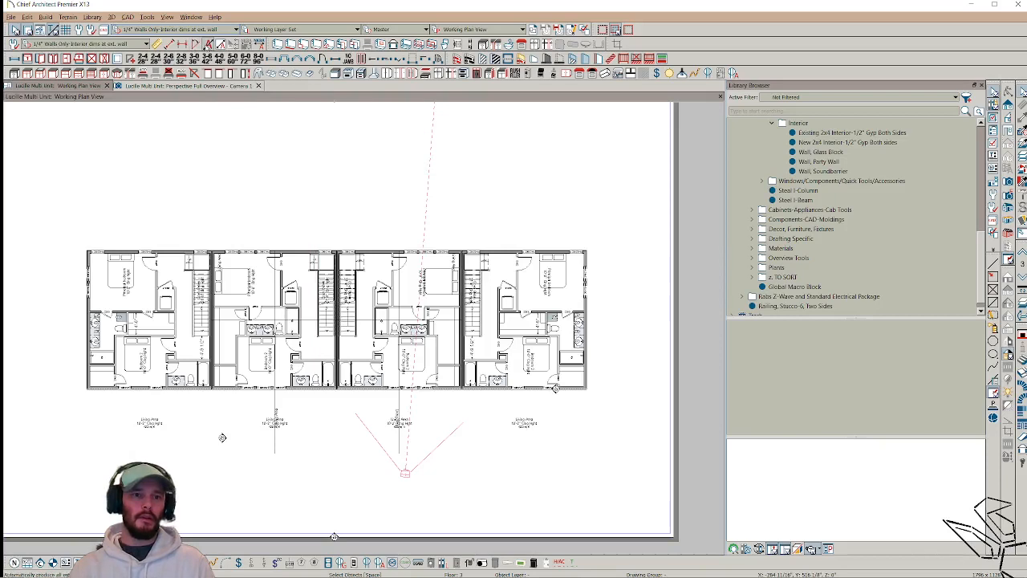
click(207, 45)
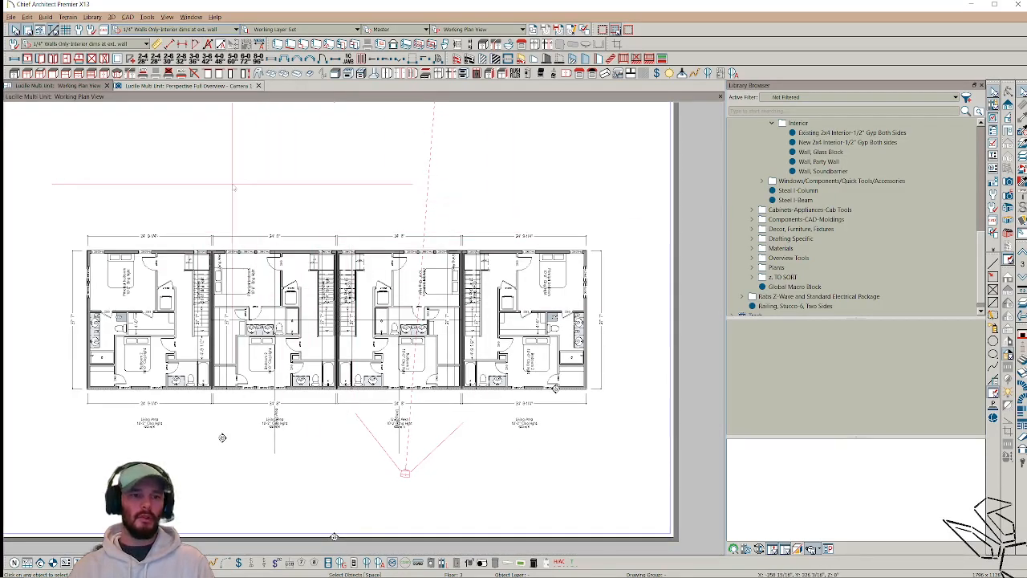
key(ctrl+z)
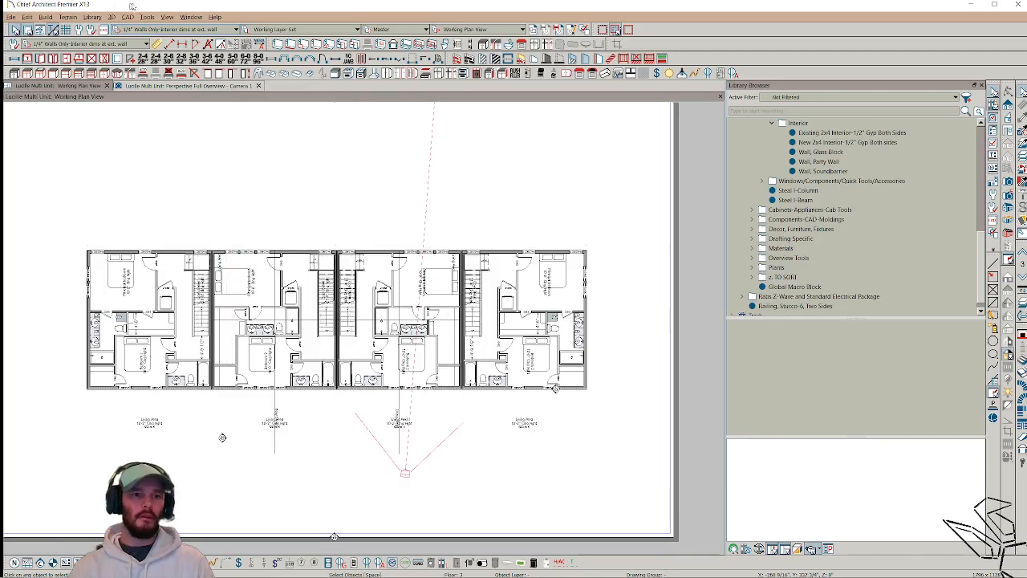
Step: Change the active defaults to 1/4" Windows and Doors, test the automatic exterior dimensions on the third floor, and undo them
click(145, 29)
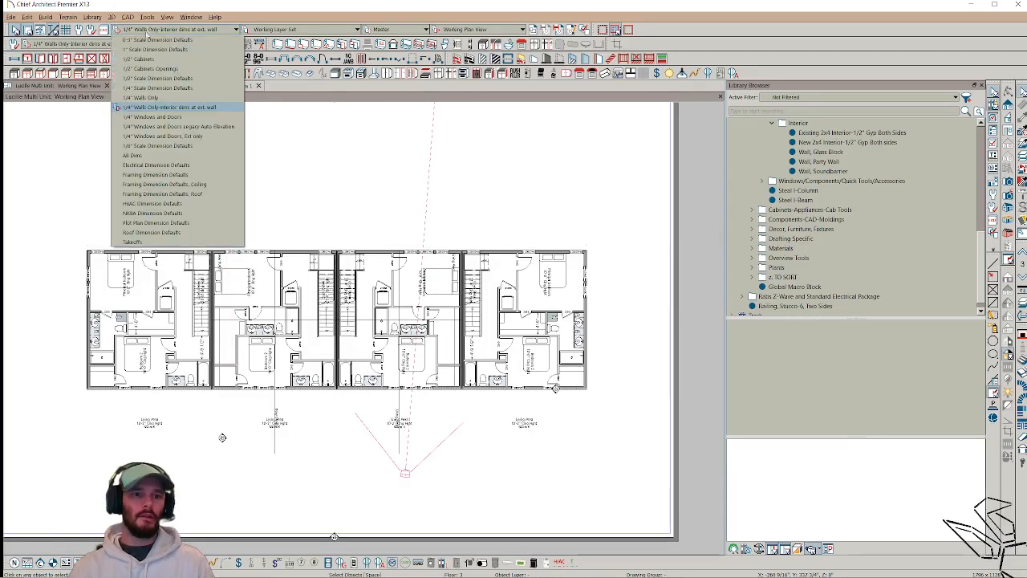
click(169, 118)
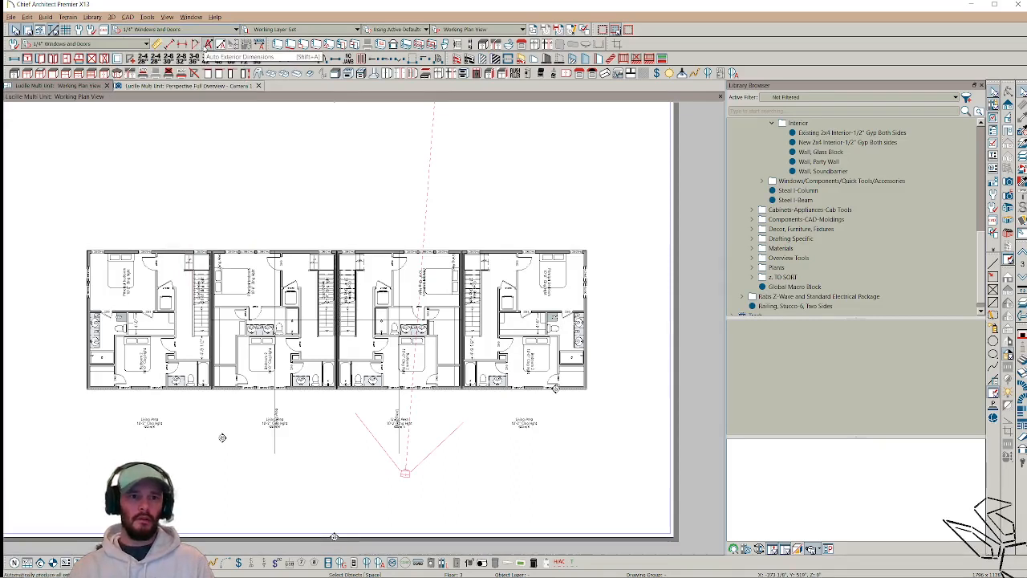
click(207, 45)
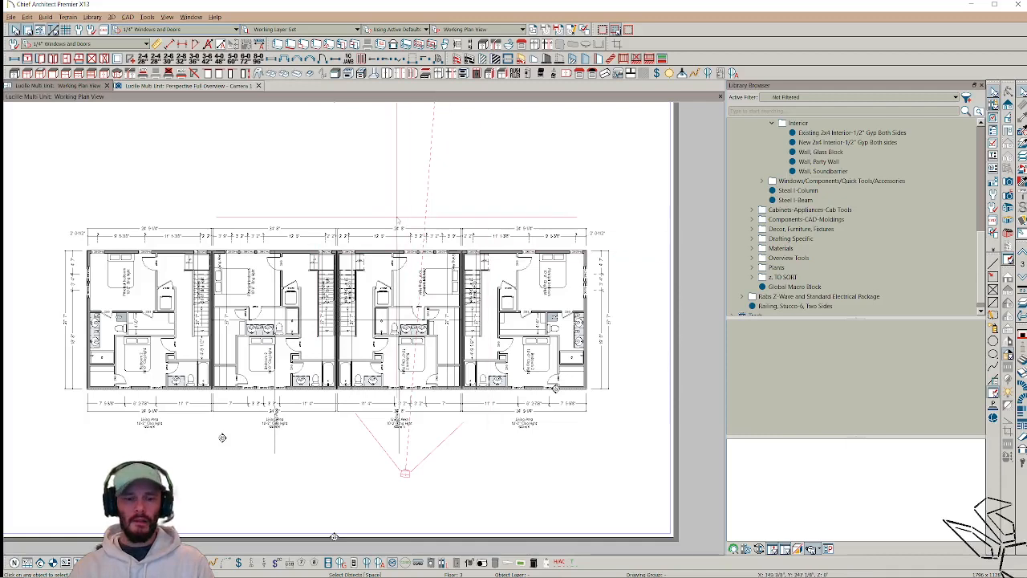
key(ctrl+z)
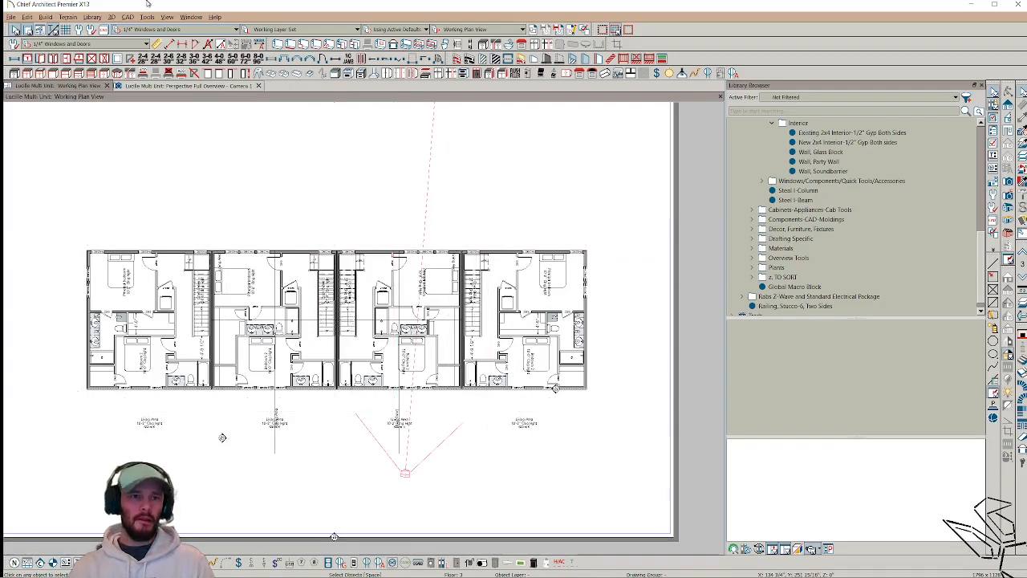
Step: Find the Auto Exterior Dimensions command in the hotkey customization and replace its hotkey with the sequence A, E, D
click(147, 17)
mouse_move(181, 85)
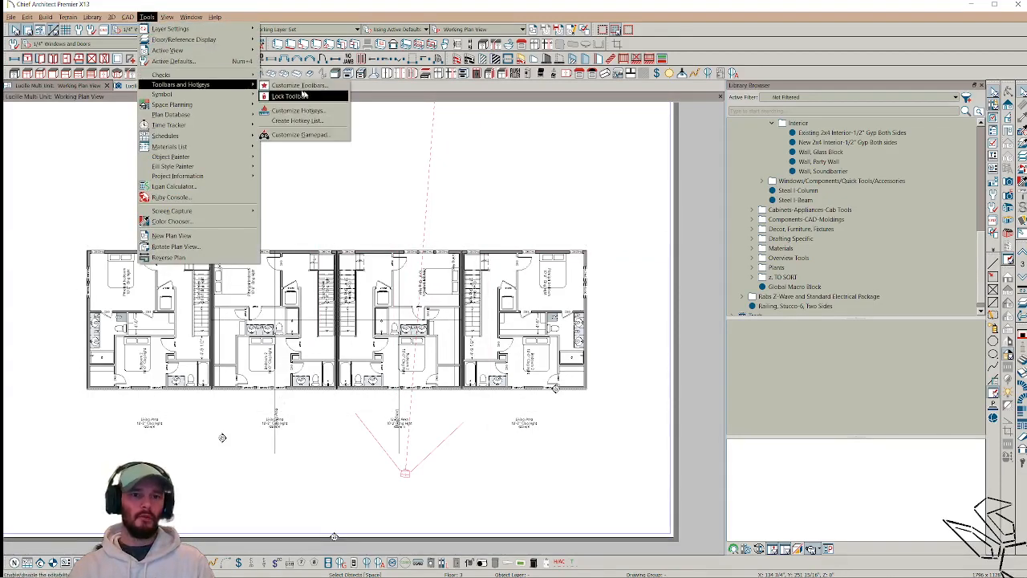
click(308, 113)
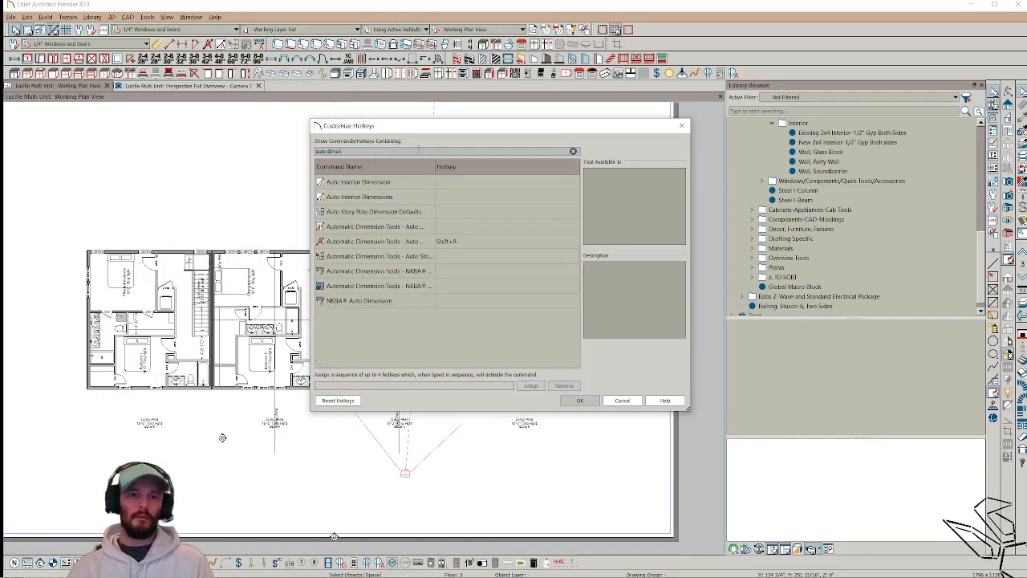
click(363, 243)
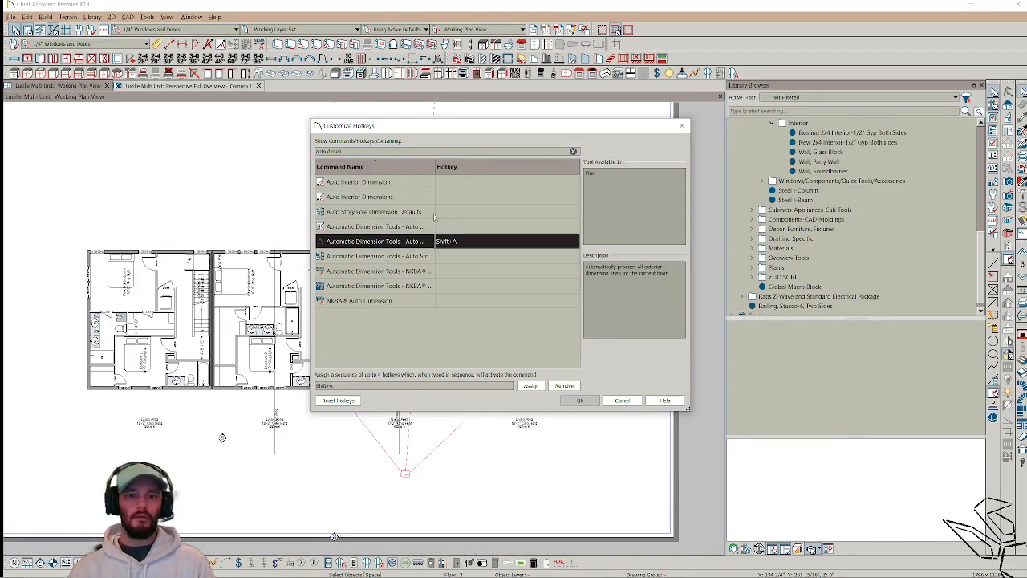
drag(434, 165, 503, 166)
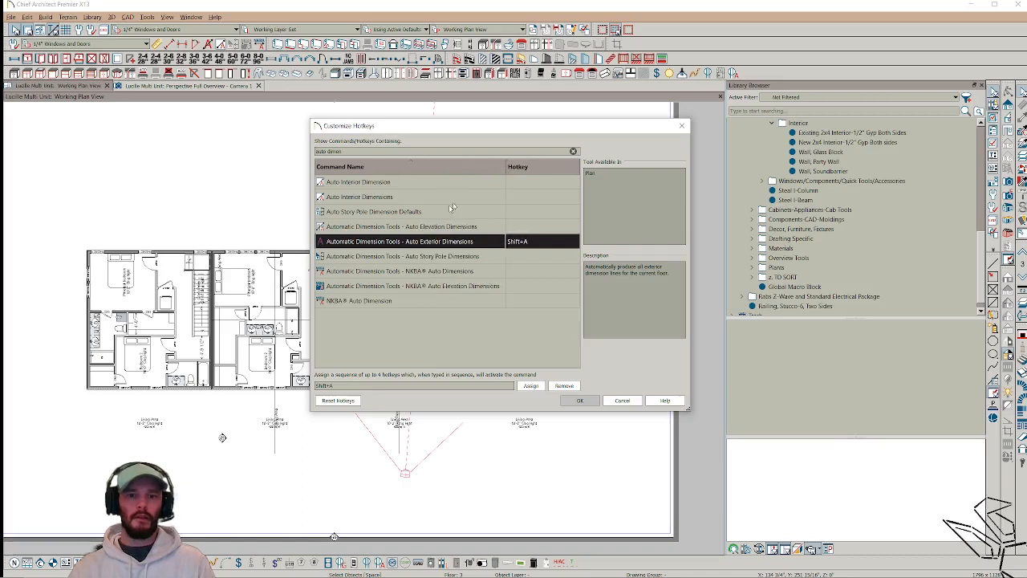
drag(335, 386, 297, 379)
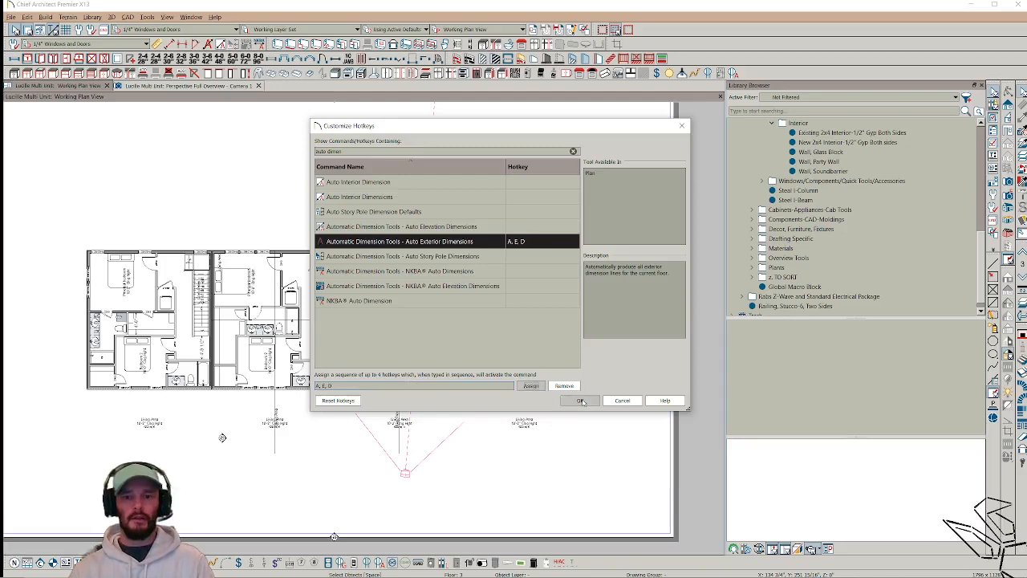
click(581, 400)
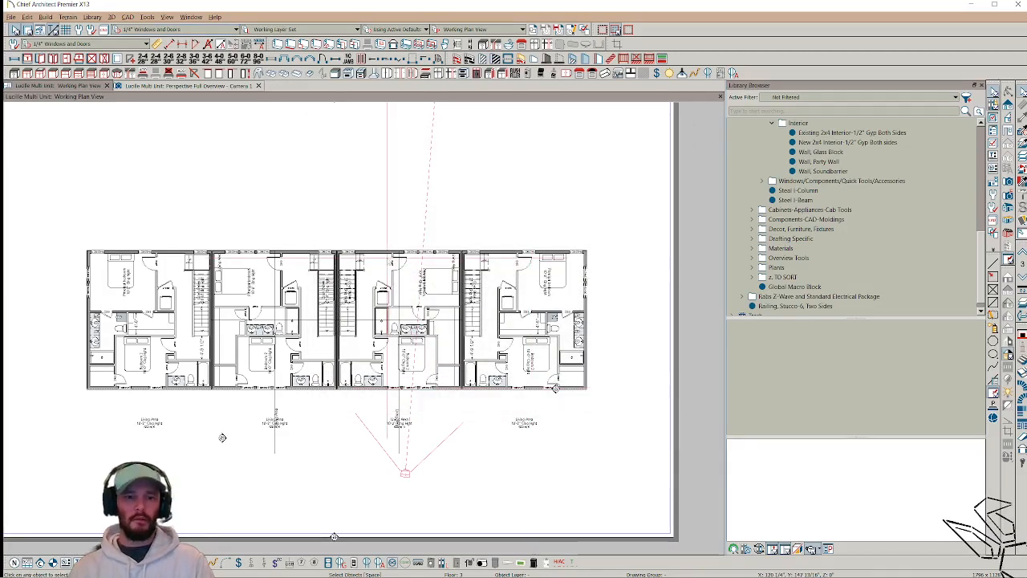
Step: Generate automatic exterior dimensions on the third, second and first floors with the 1/4" Windows and Doors defaults
key(shift+a)
scroll(270, 305, down, 1)
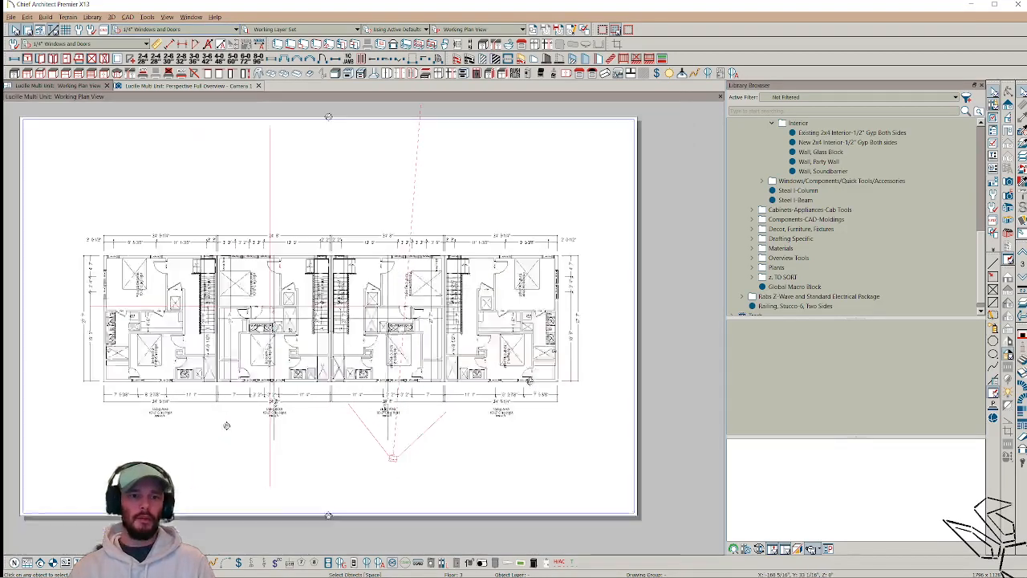
middle_drag(270, 305, 271, 297)
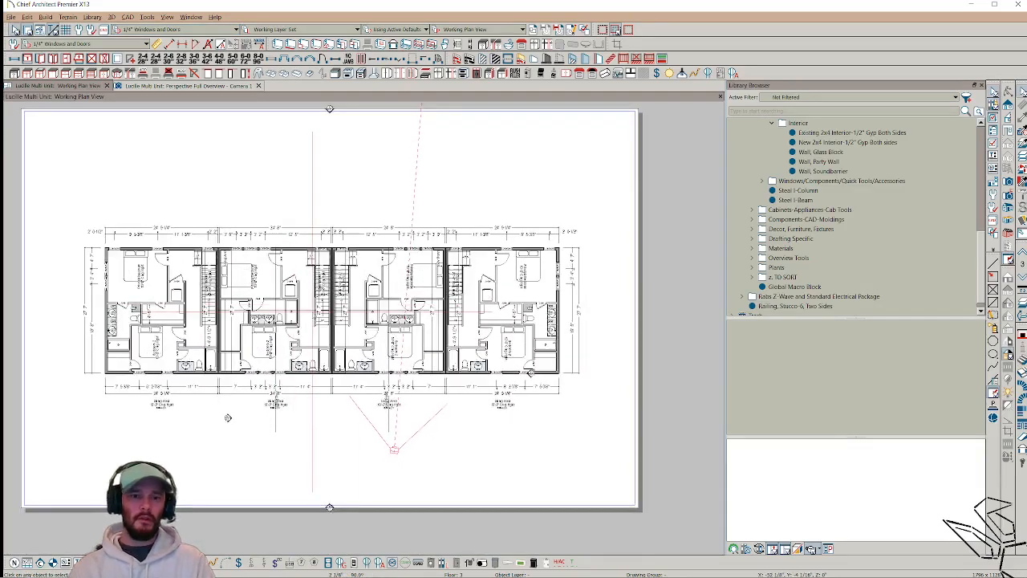
key(Page_Down)
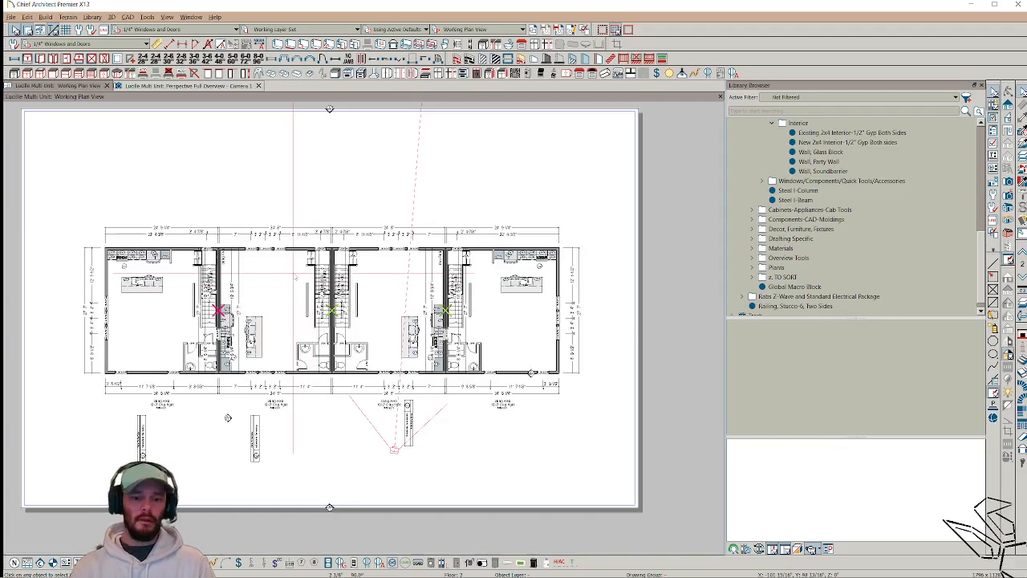
key(Page_Down)
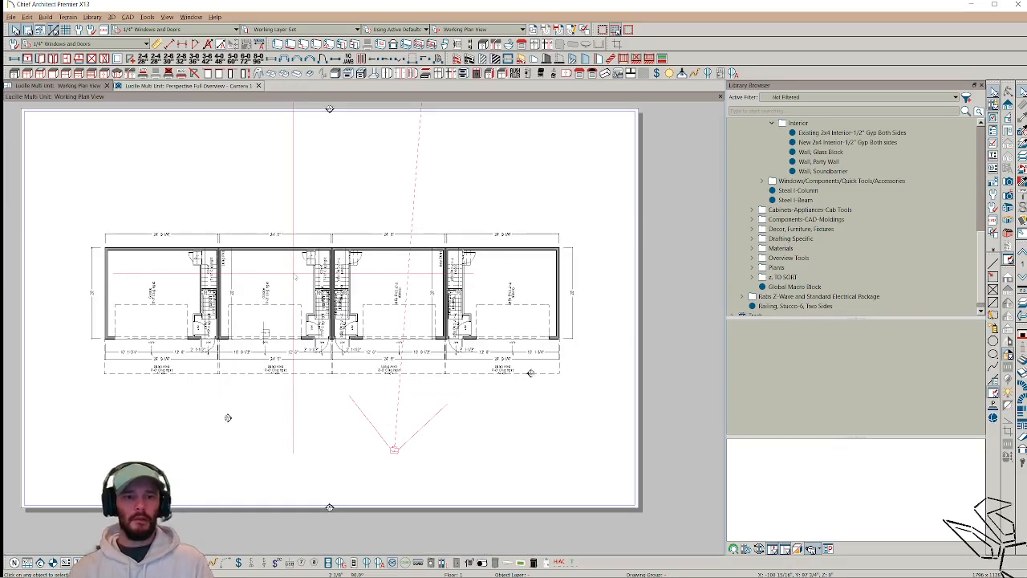
Step: Add an interior dimension string across all four first-floor garages and set it 2' inside the rear wall
middle_drag(381, 273, 408, 295)
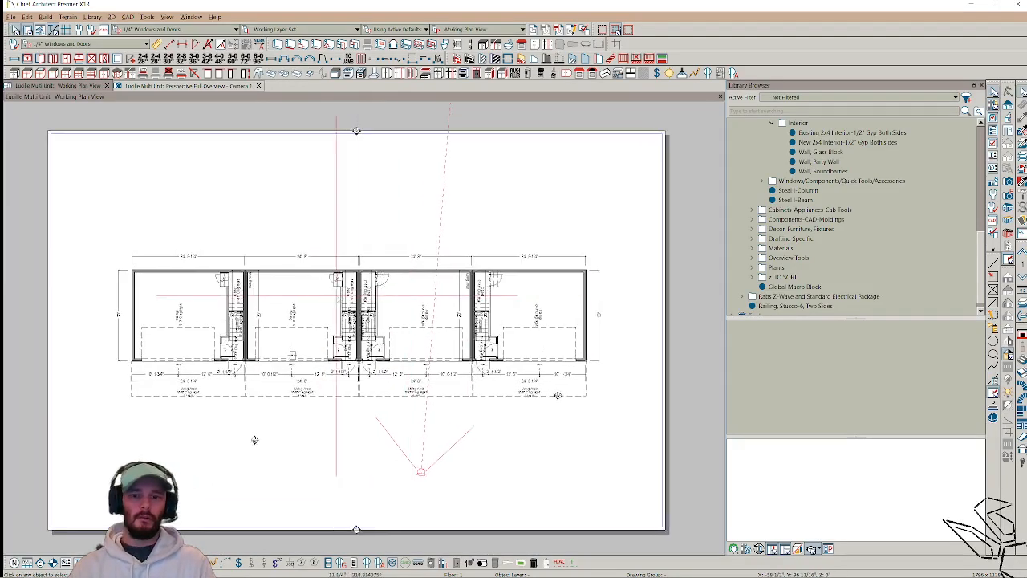
scroll(337, 297, down, 1)
scroll(337, 297, up, 2)
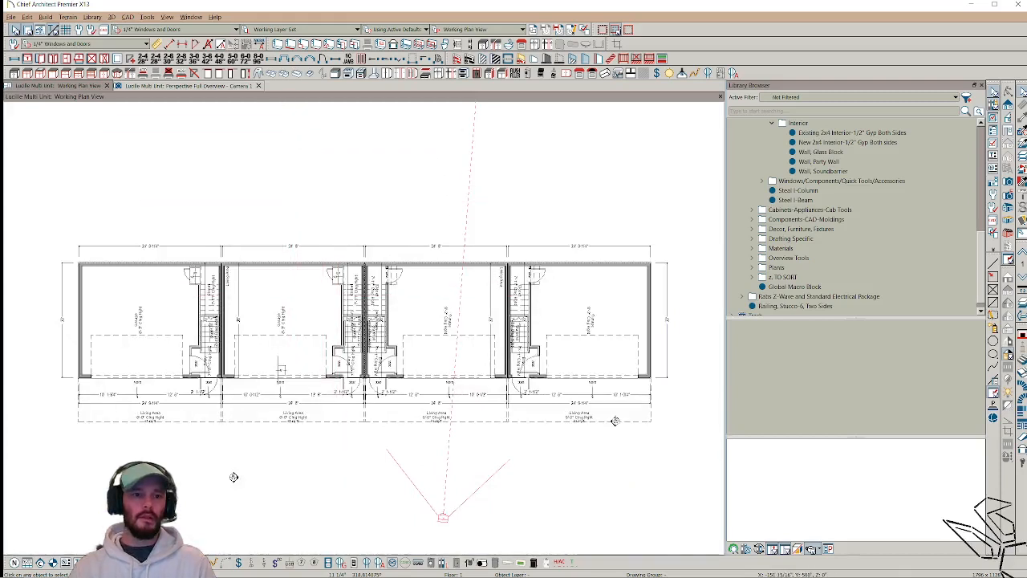
click(171, 46)
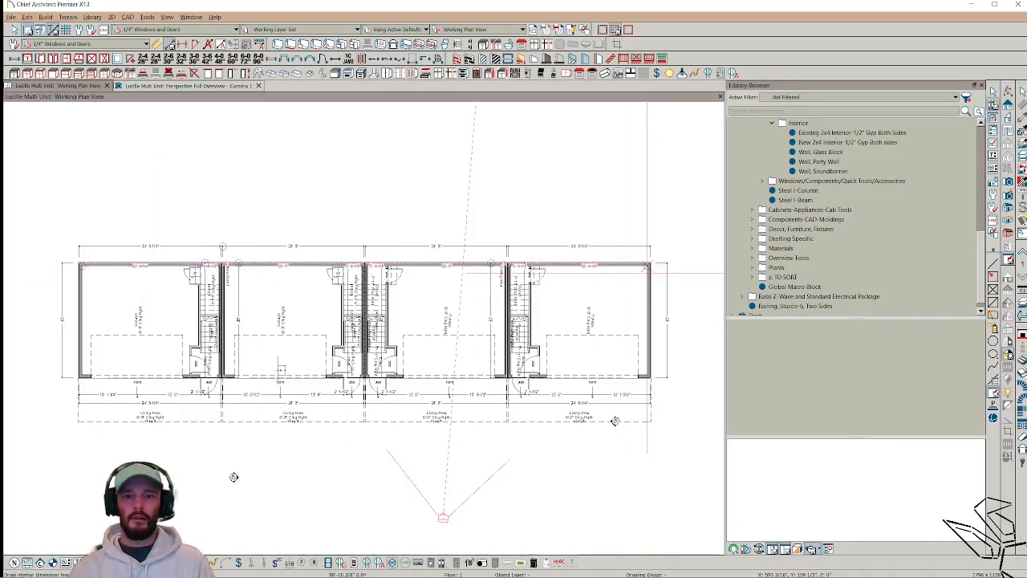
click(629, 268)
drag(629, 267, 629, 284)
key(Tab)
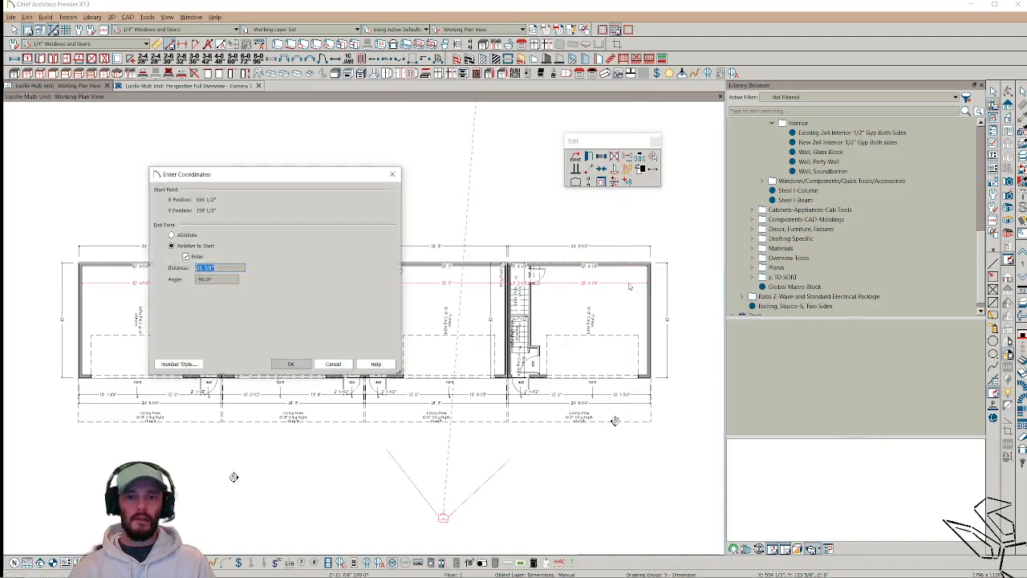
key(Caps_Lock)
key(Return)
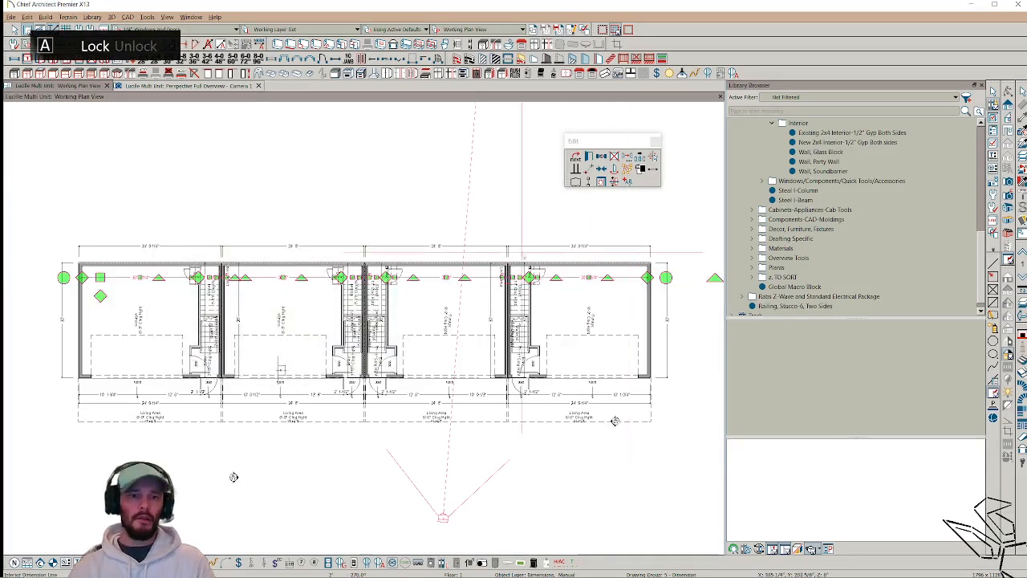
key(Escape)
scroll(264, 305, down, 2)
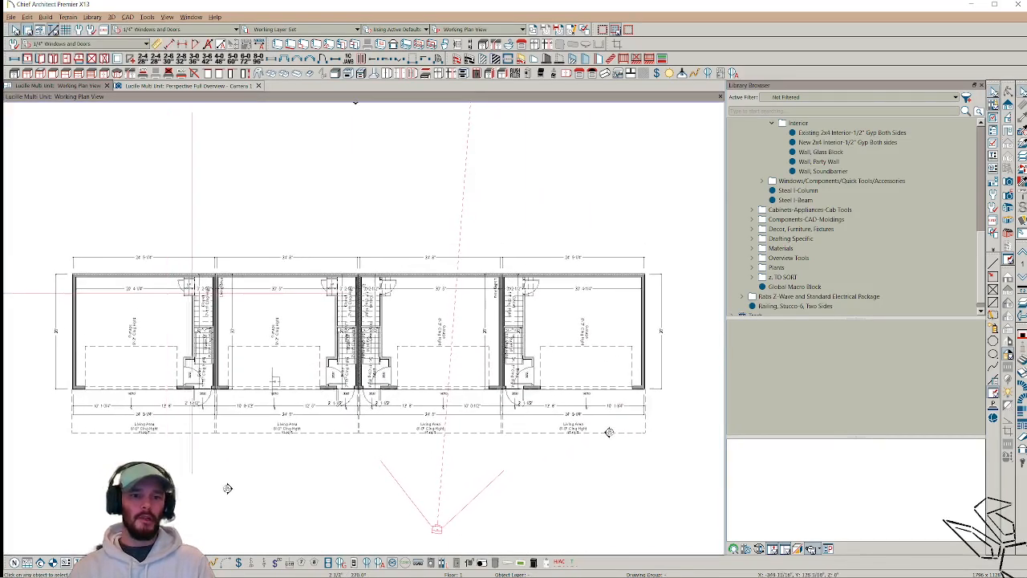
scroll(301, 255, up, 1)
middle_drag(300, 254, 258, 261)
scroll(258, 261, down, 1)
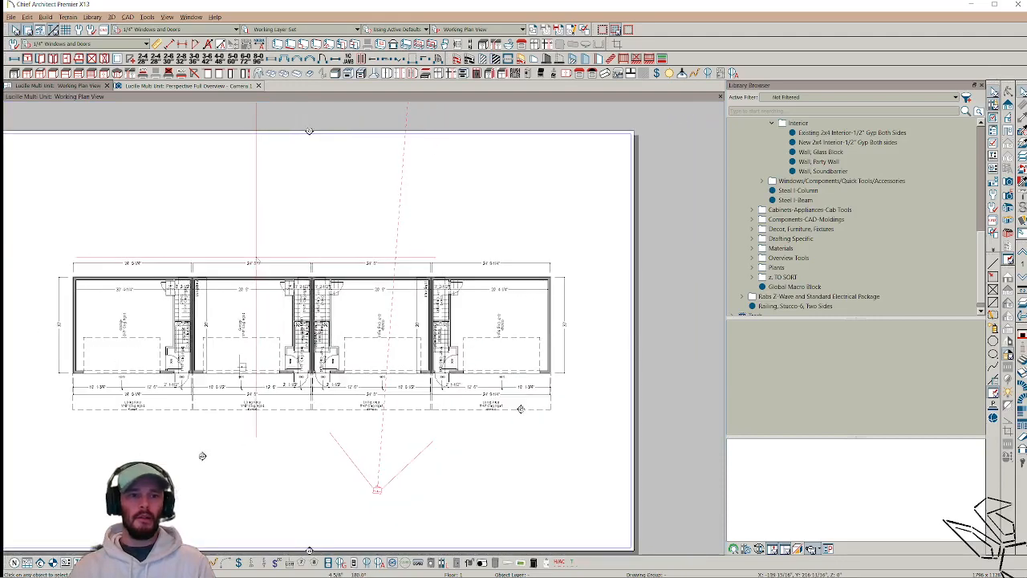
Step: Find the Customize Hotkeys command in the hotkey customization and assign it the sequence C, H
click(131, 18)
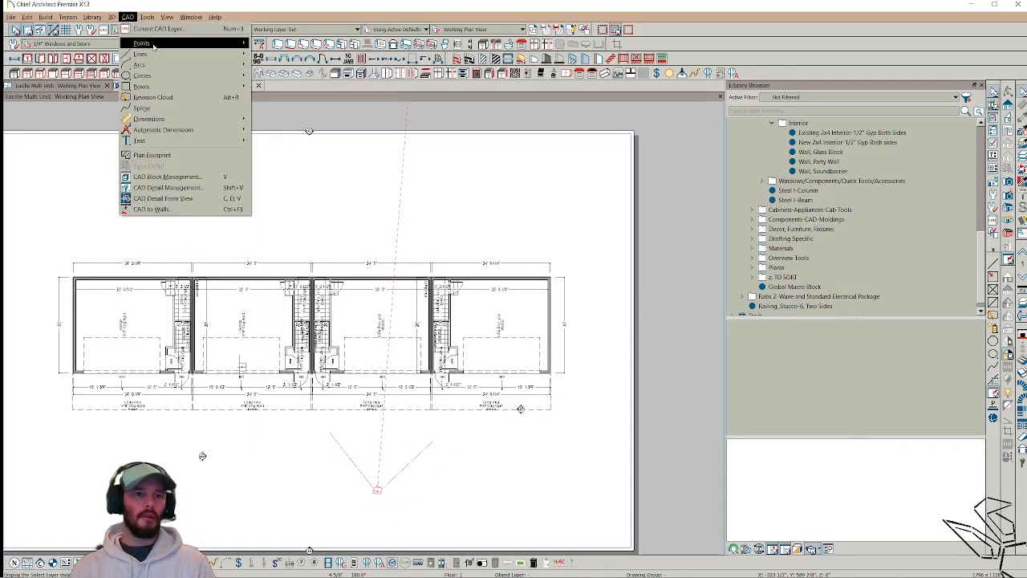
mouse_move(153, 47)
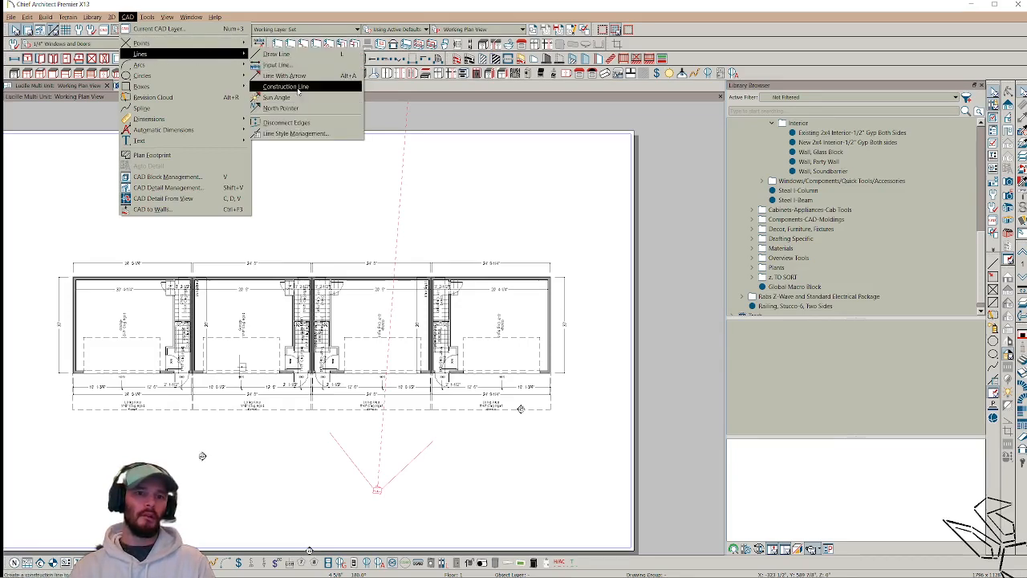
click(254, 14)
click(149, 17)
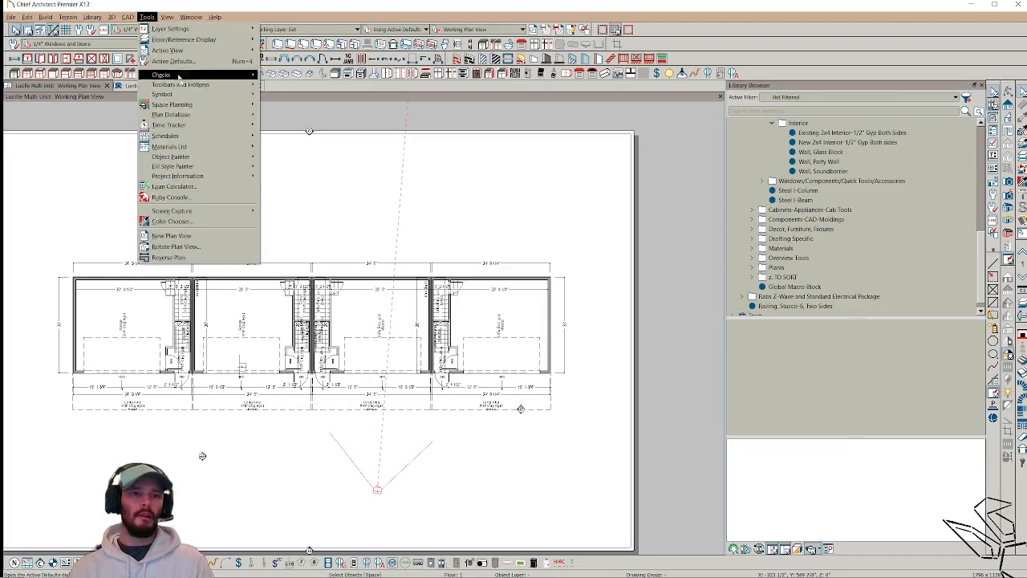
mouse_move(184, 85)
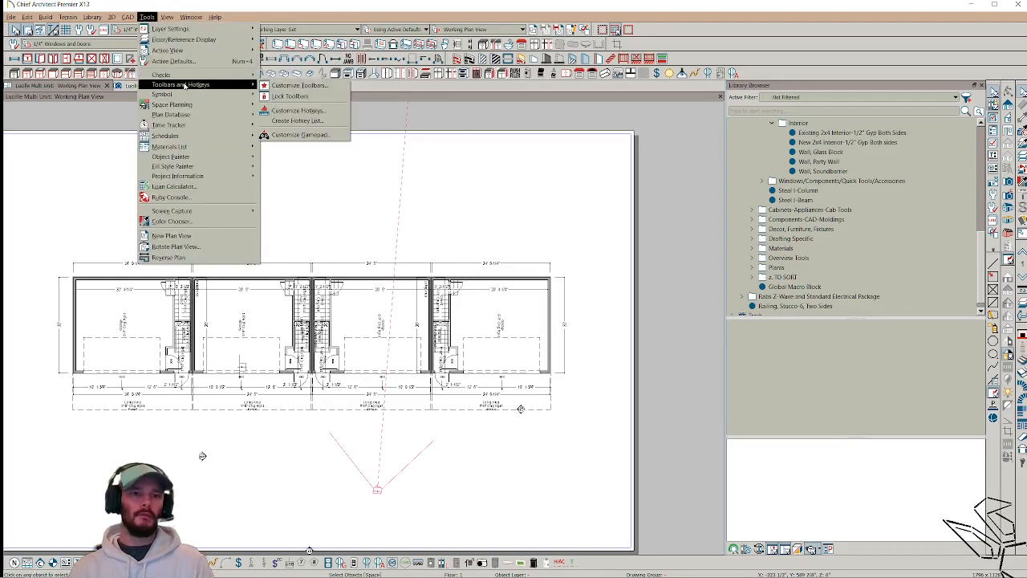
click(298, 110)
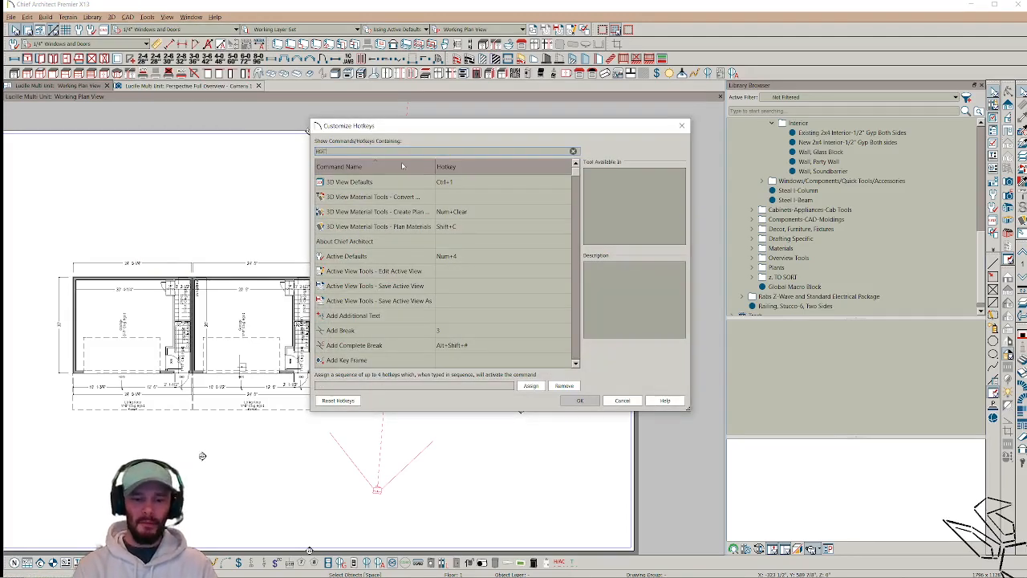
click(374, 197)
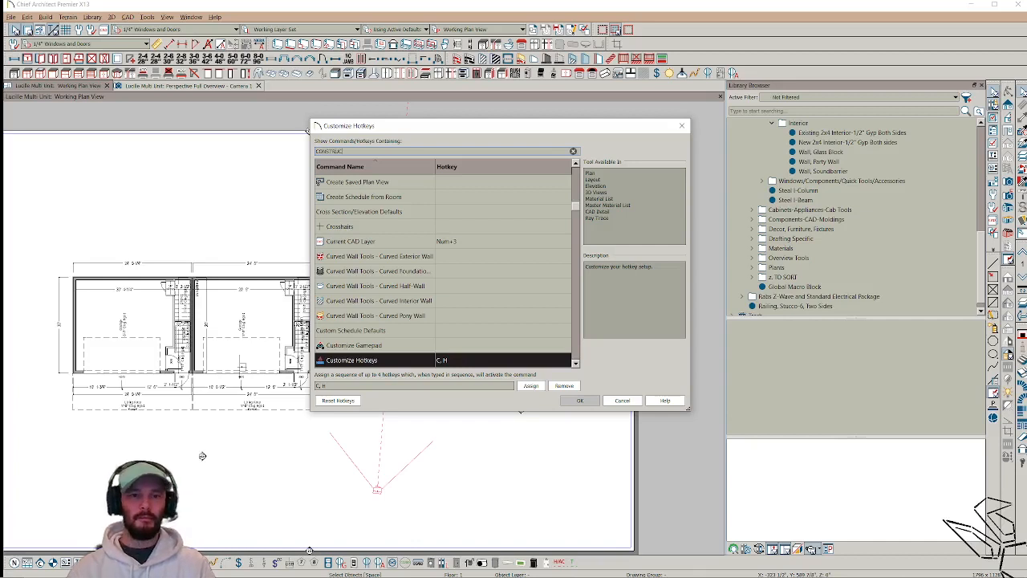
Step: Find the Construction Line tool in the hotkey list, assign it a three-key sequence and apply the hotkey changes
click(369, 181)
click(372, 198)
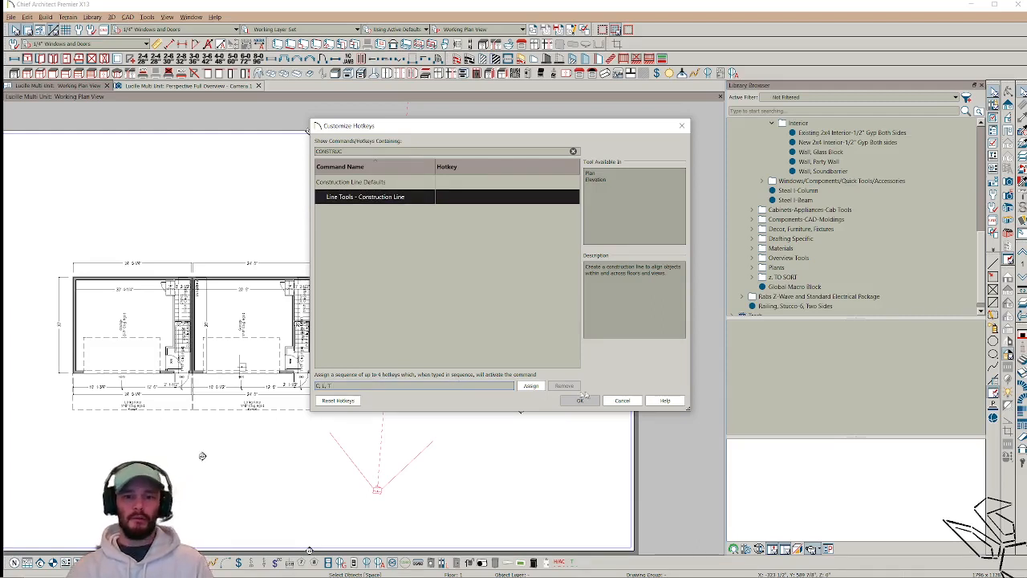
click(536, 386)
click(575, 401)
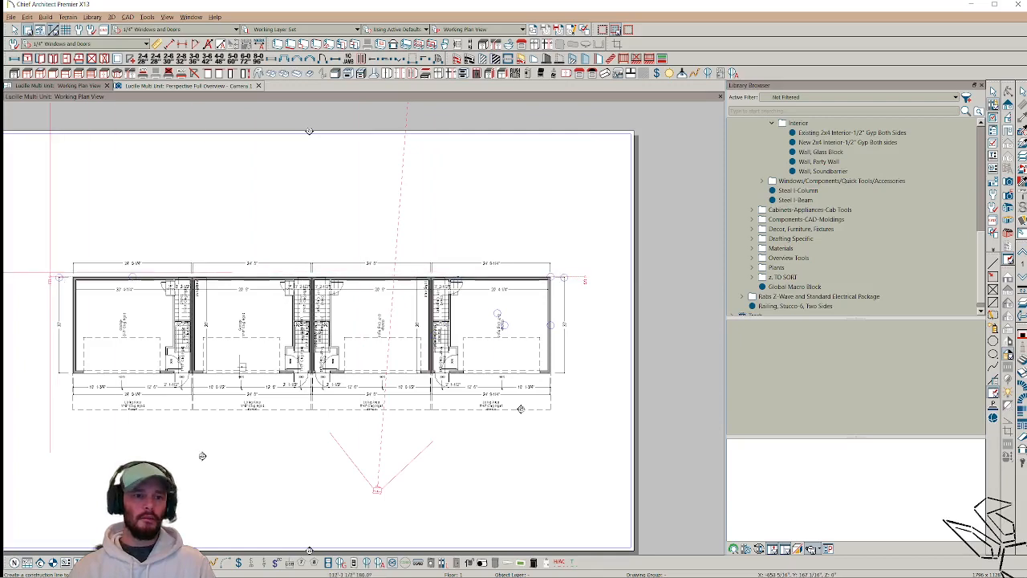
Step: Place a horizontal construction line along the outer face of the first-floor rear wall, spanning all four units
drag(49, 273, 33, 274)
middle_drag(436, 254, 495, 266)
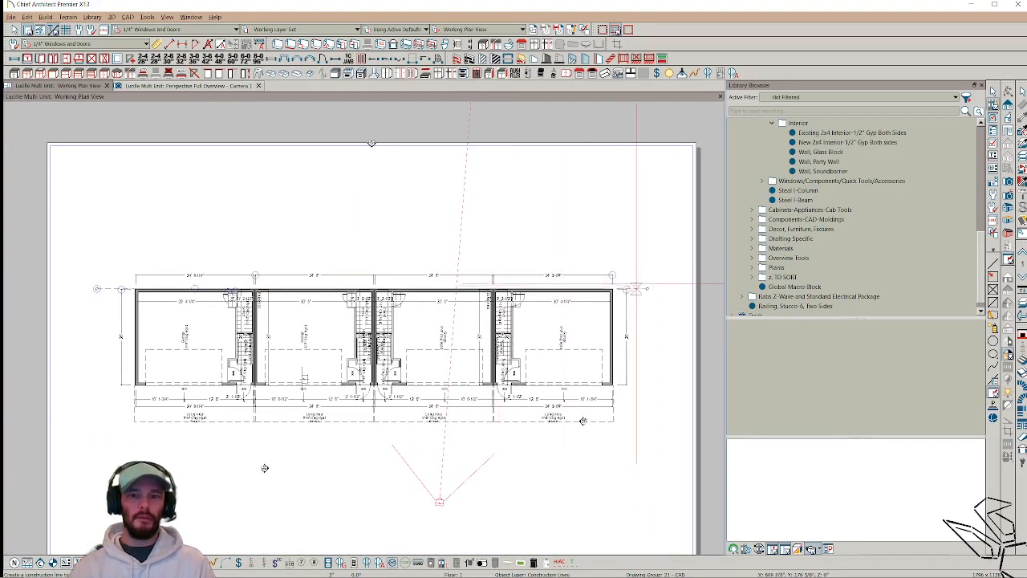
click(634, 287)
scroll(610, 280, up, 3)
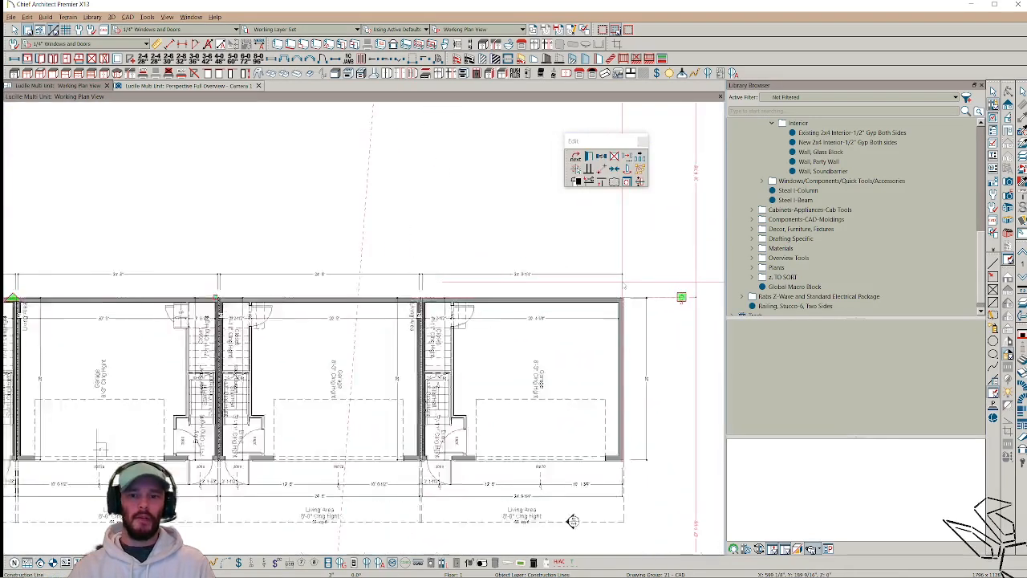
scroll(634, 277, up, 4)
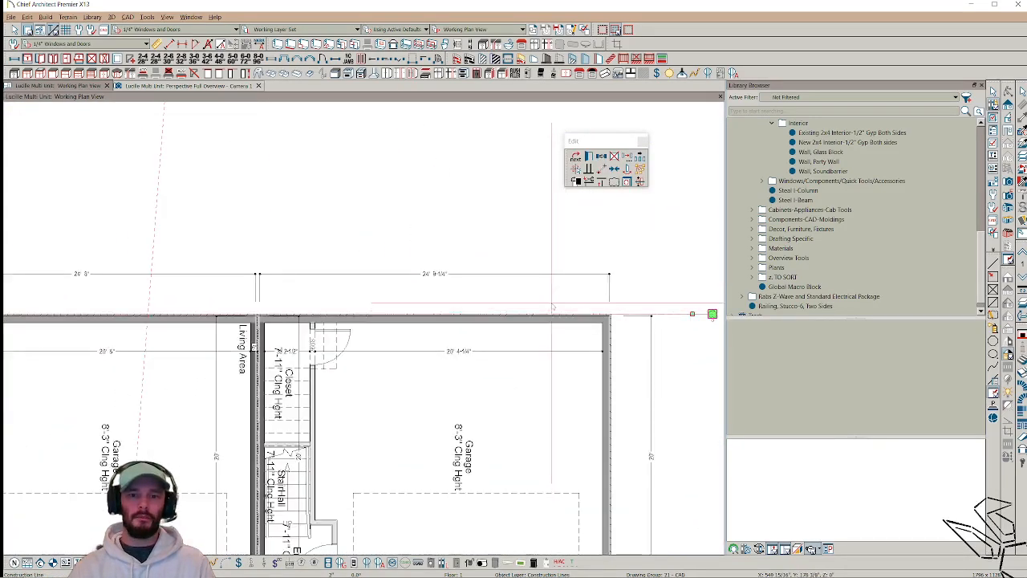
scroll(552, 305, down, 5)
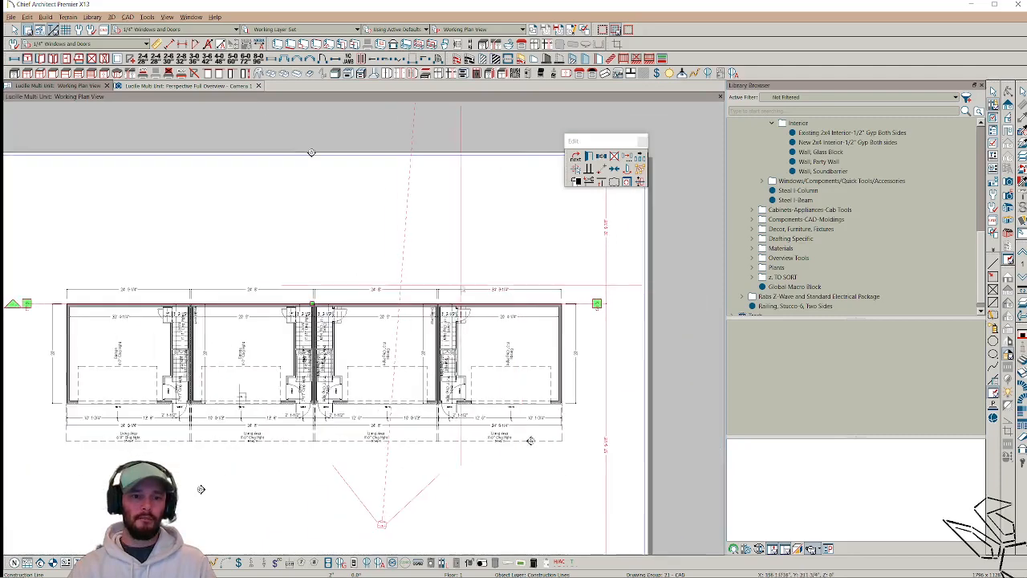
middle_drag(318, 263, 362, 286)
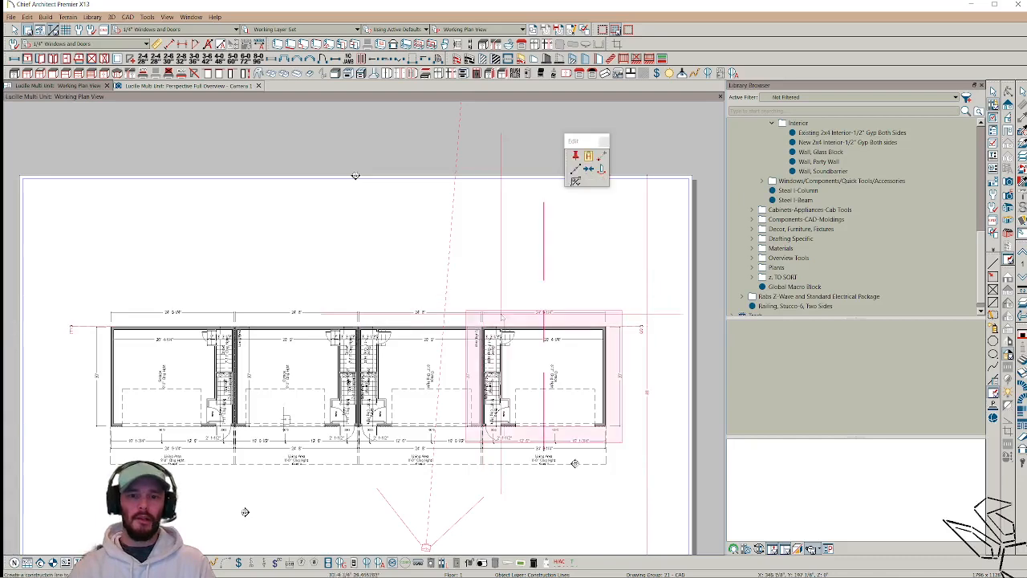
click(544, 327)
click(525, 329)
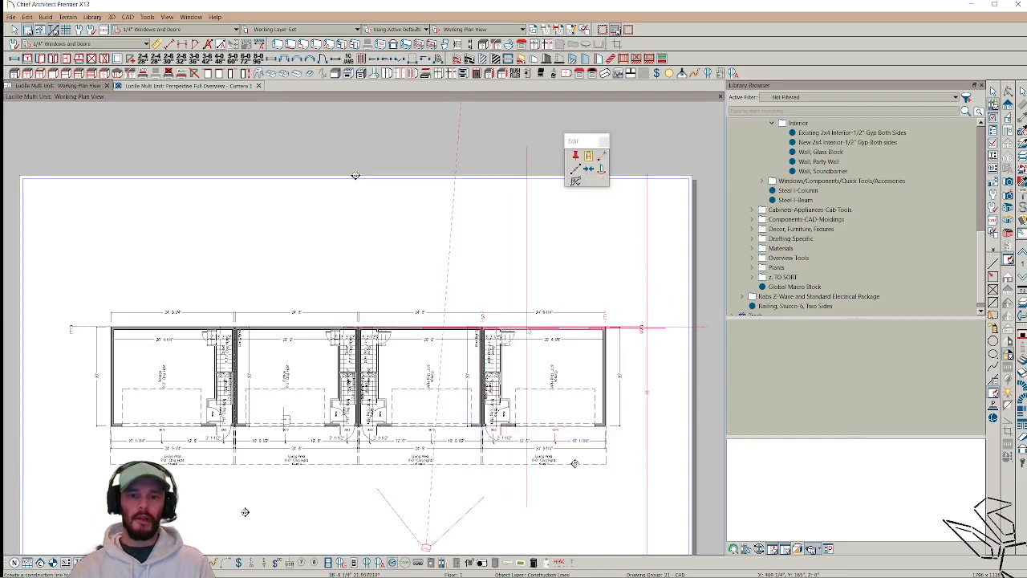
click(527, 327)
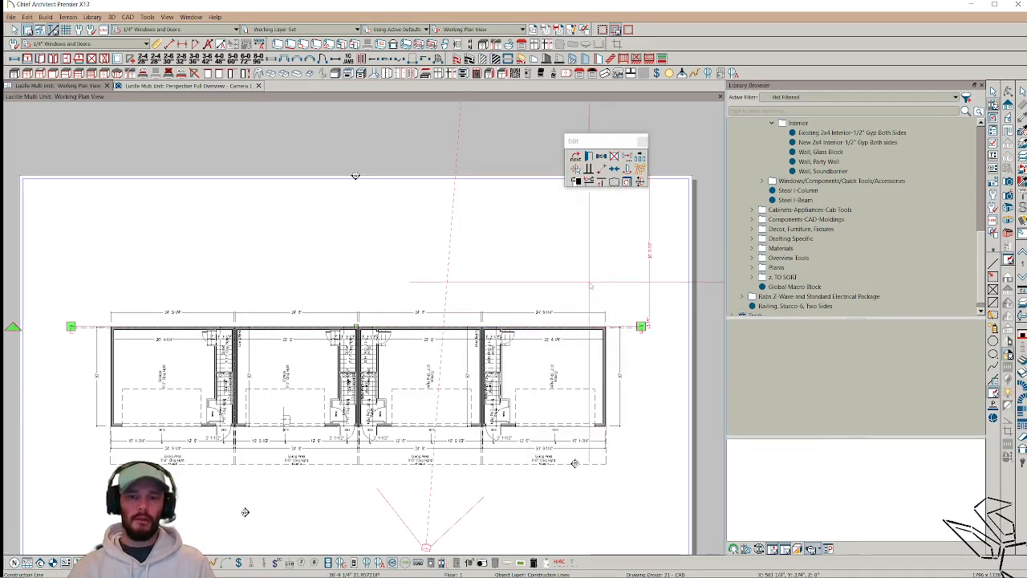
key(Escape)
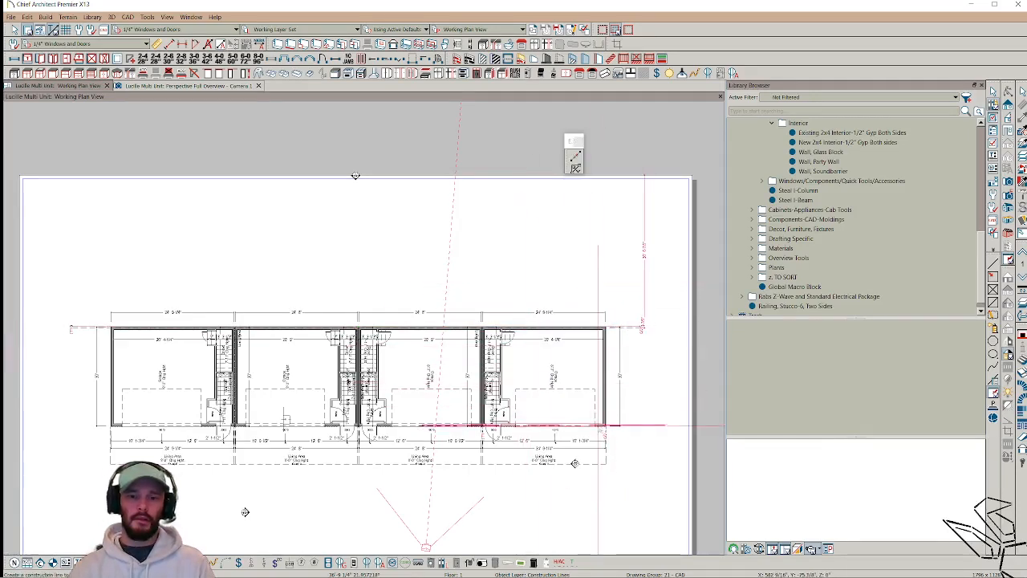
Step: Place construction lines along the front wall, the right end wall and the party wall beside the right end unit
click(602, 425)
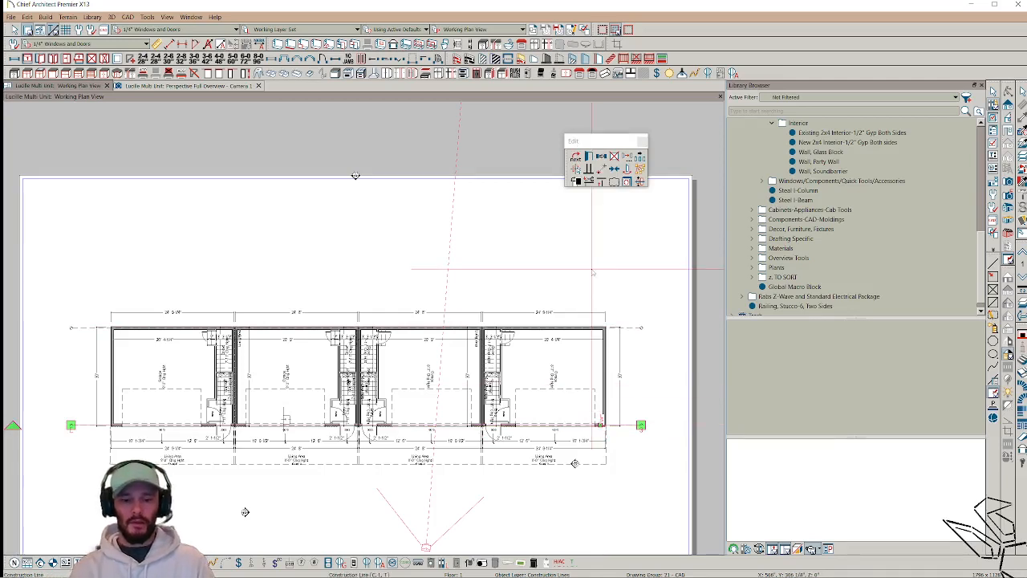
key(Escape)
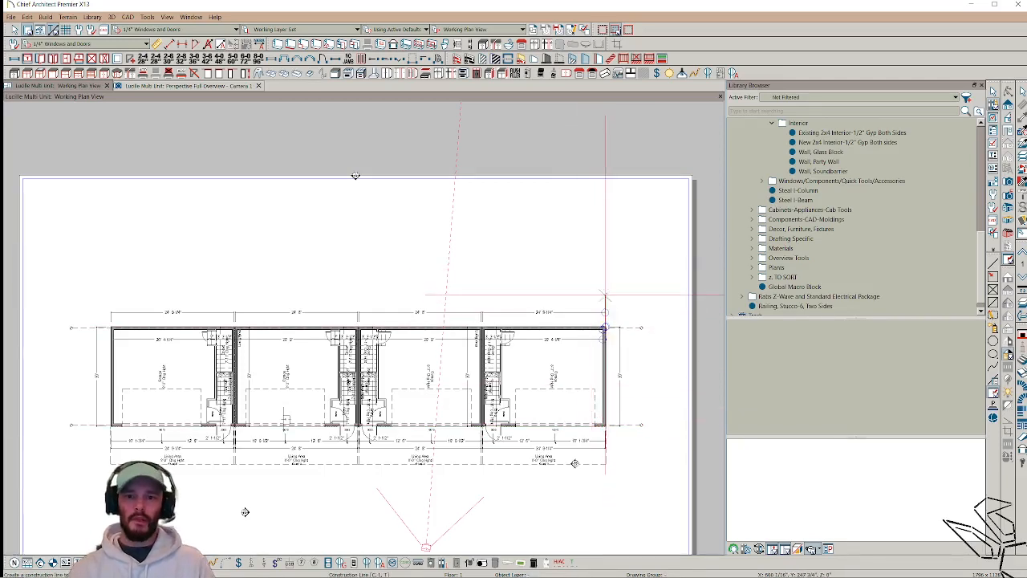
click(606, 472)
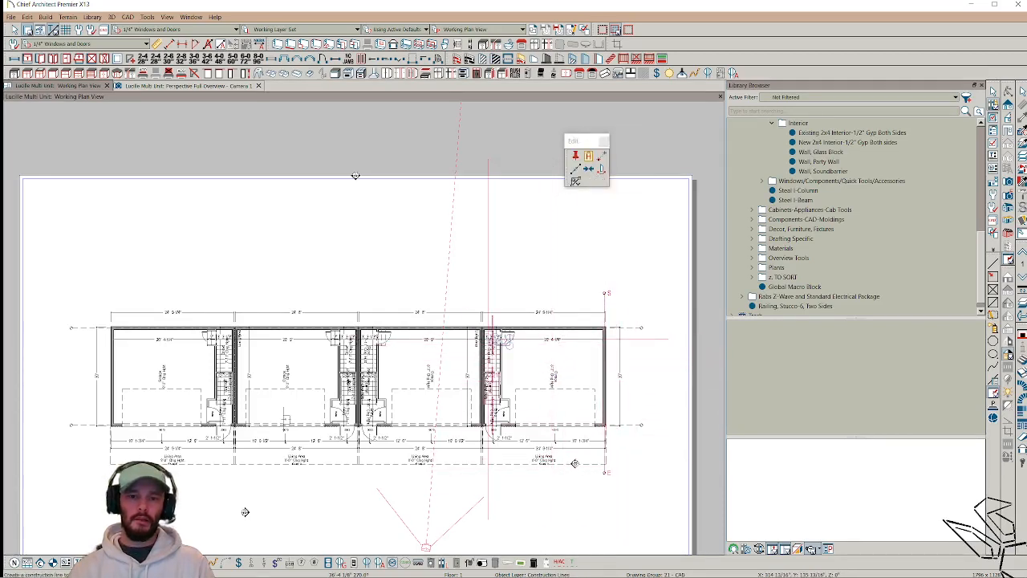
click(483, 331)
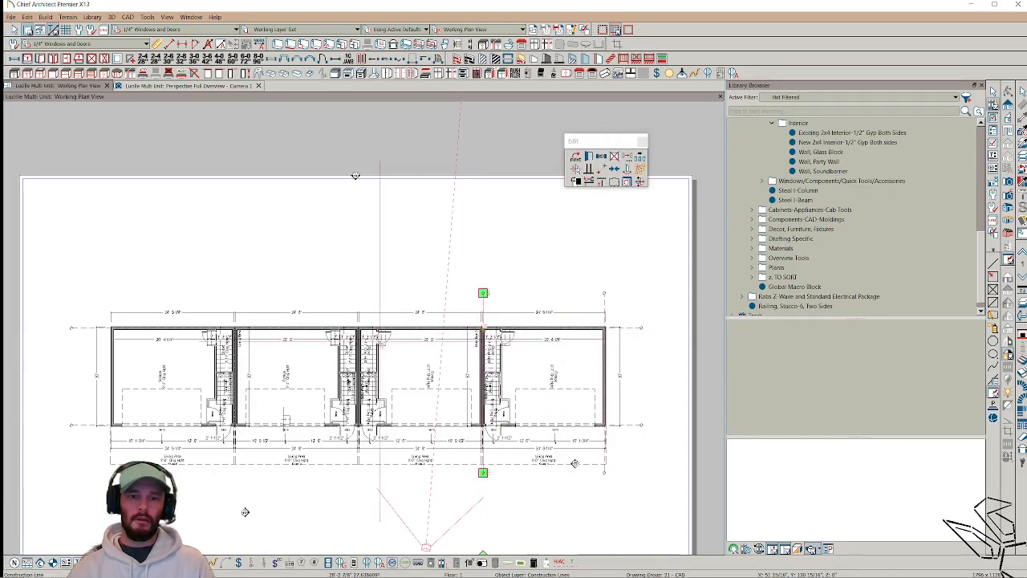
scroll(485, 336, up, 3)
scroll(479, 312, up, 4)
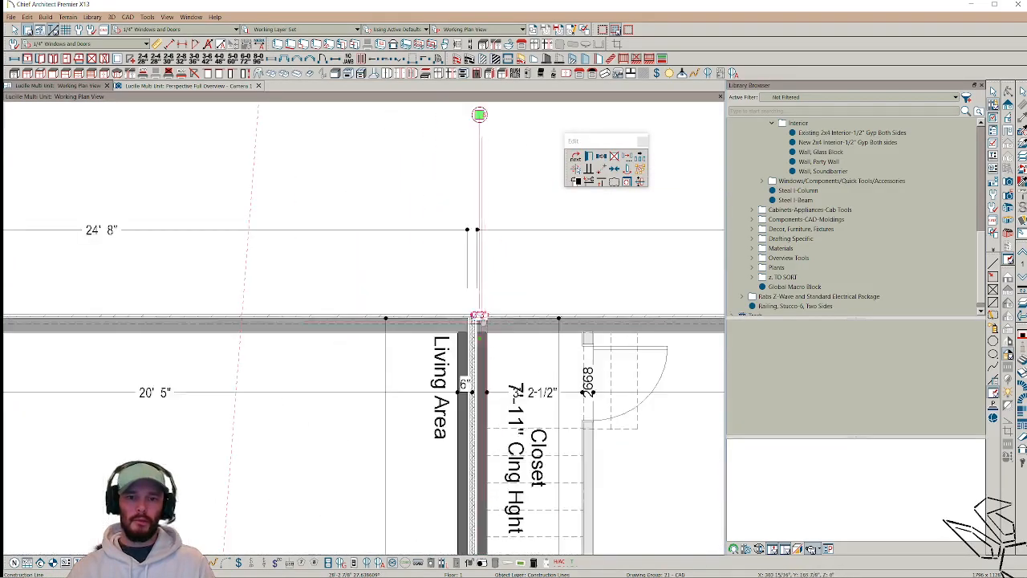
key(Escape)
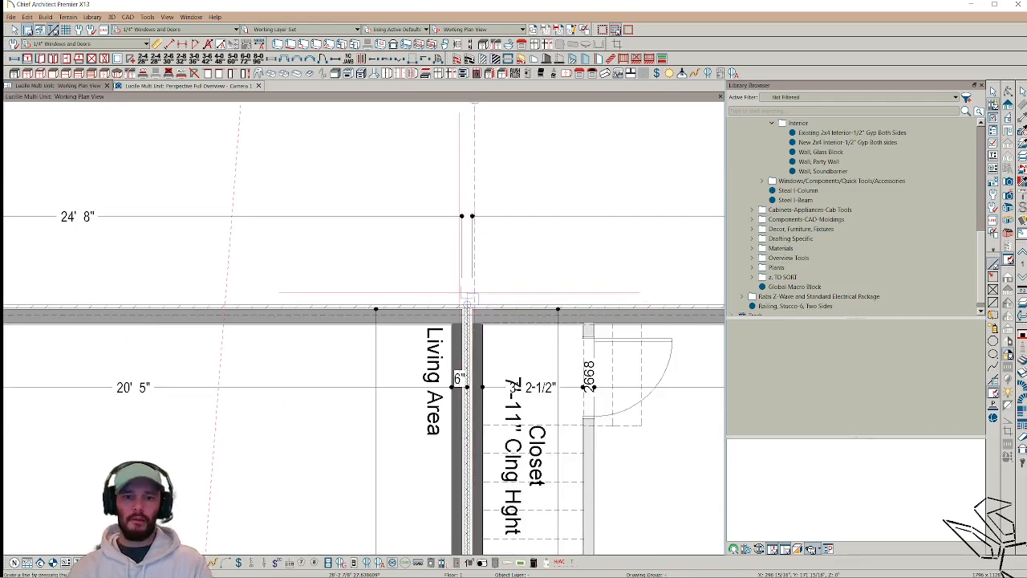
Step: Draw a vertical CAD line upward from the rear end of each of the three party walls
scroll(473, 306, down, 2)
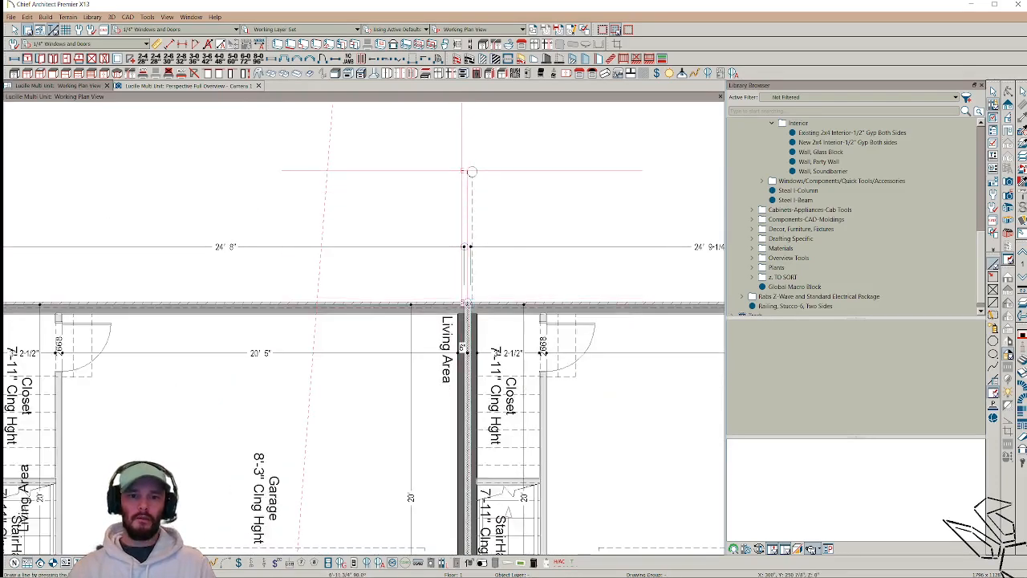
scroll(466, 305, down, 4)
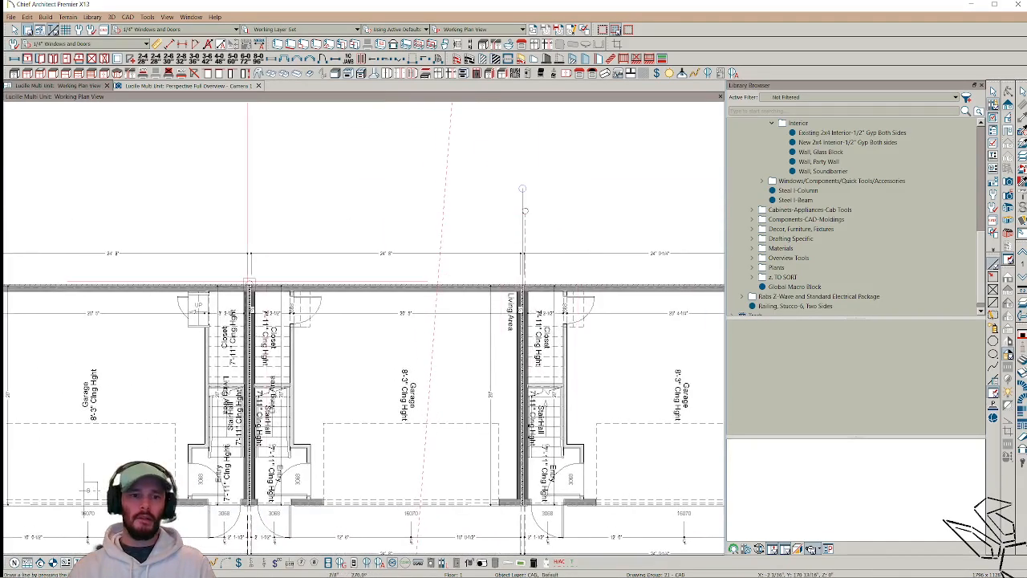
scroll(264, 201, down, 2)
middle_drag(525, 417, 624, 442)
drag(200, 221, 201, 220)
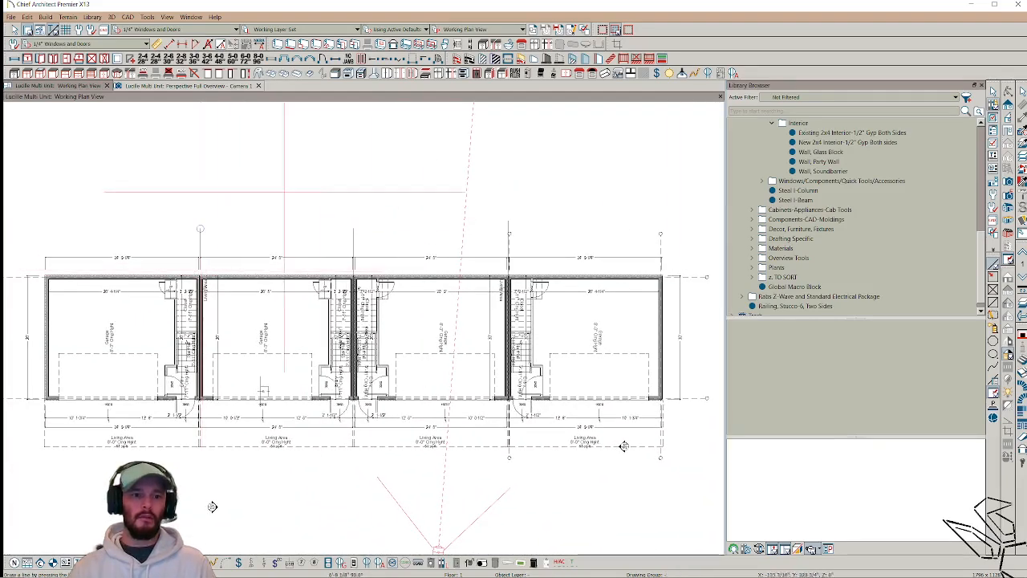
middle_drag(338, 181, 302, 209)
scroll(302, 210, down, 1)
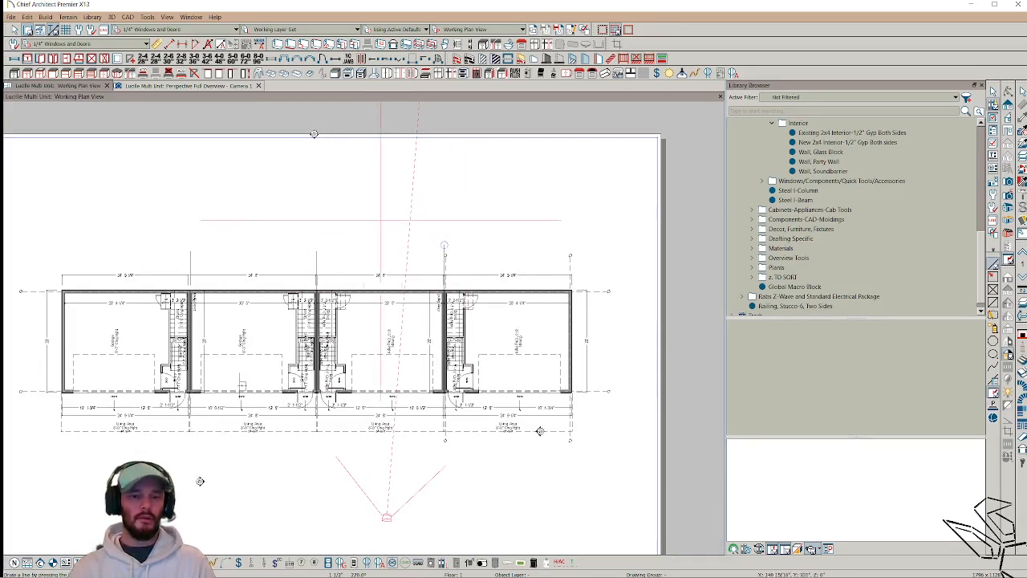
Step: Copy the three party wall CAD lines from the first floor and paste them in the same position on floors 2, 3 and 4
drag(486, 209, 181, 331)
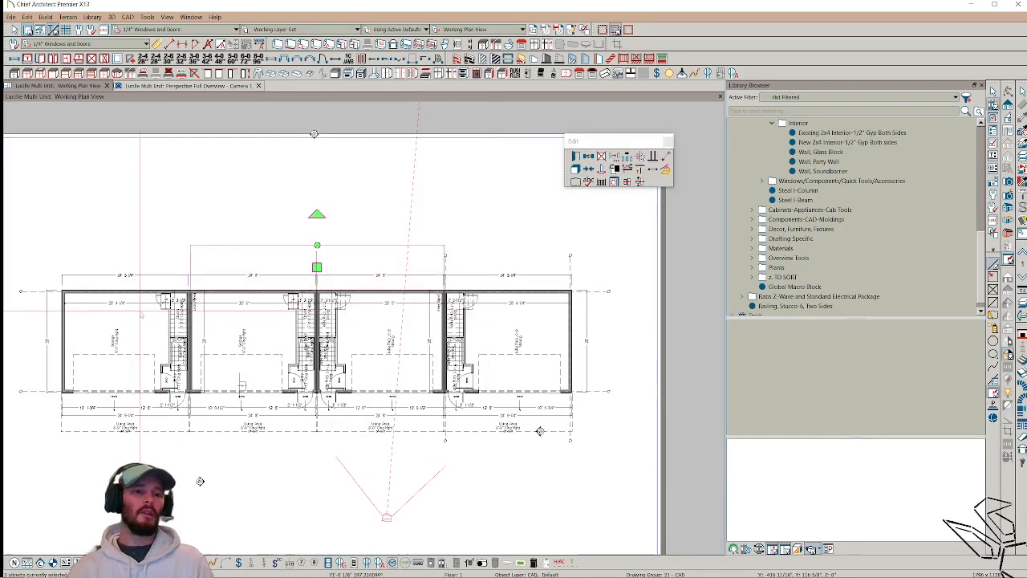
key(Page_Up)
click(379, 265)
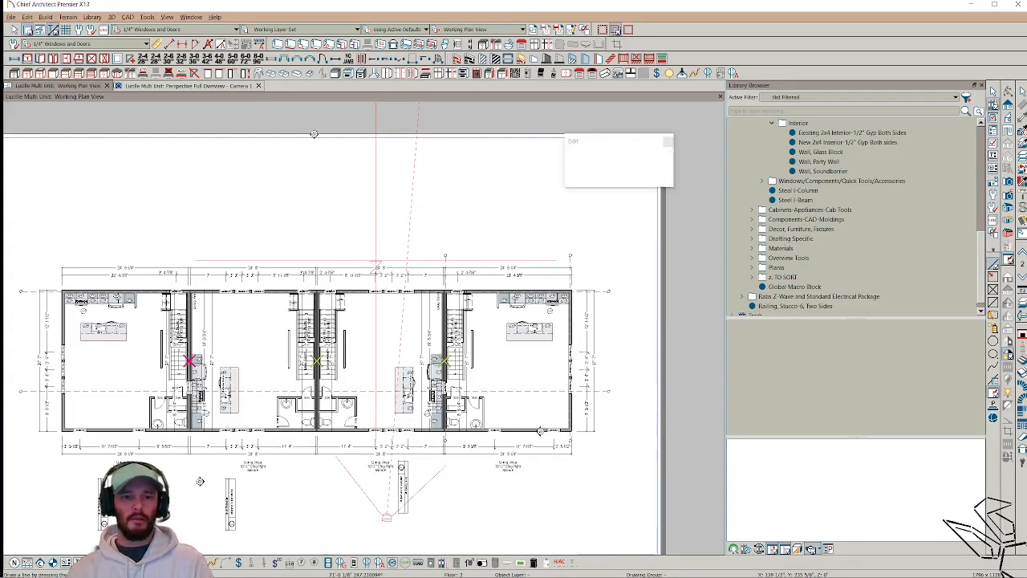
key(Page_Up)
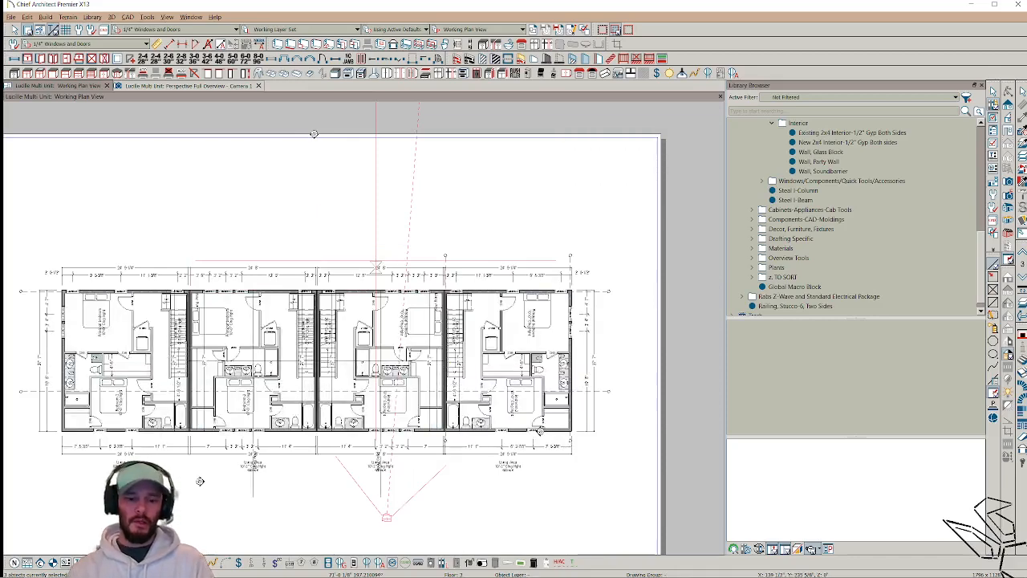
key(Page_Up)
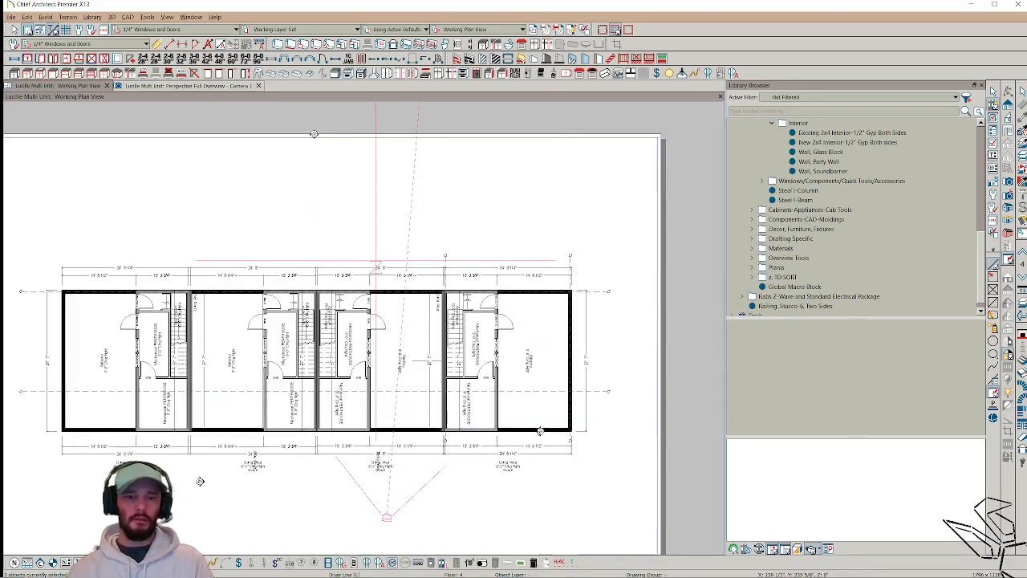
key(ctrl+alt+v)
key(Page_Down)
key(Page_Down)
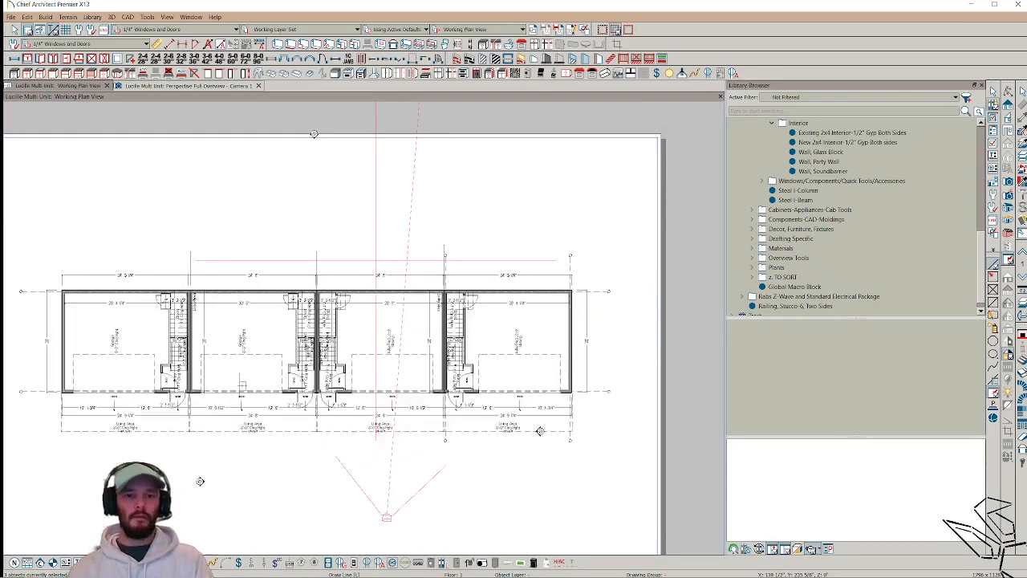
Step: Copy the first-floor construction line beside the right end unit to the other two party walls and the left end wall
middle_drag(456, 216, 533, 238)
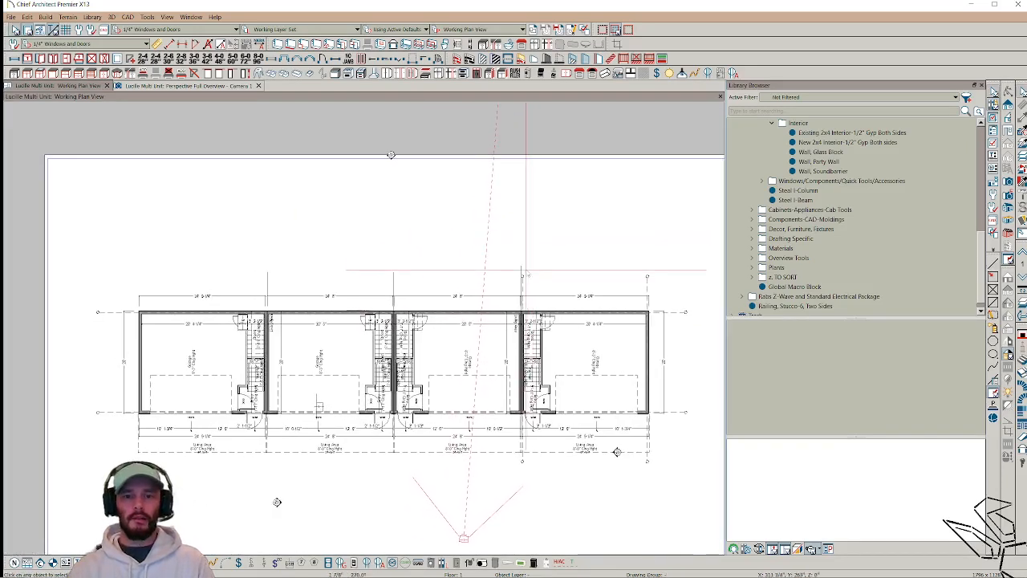
drag(523, 276, 523, 278)
click(522, 278)
key(m)
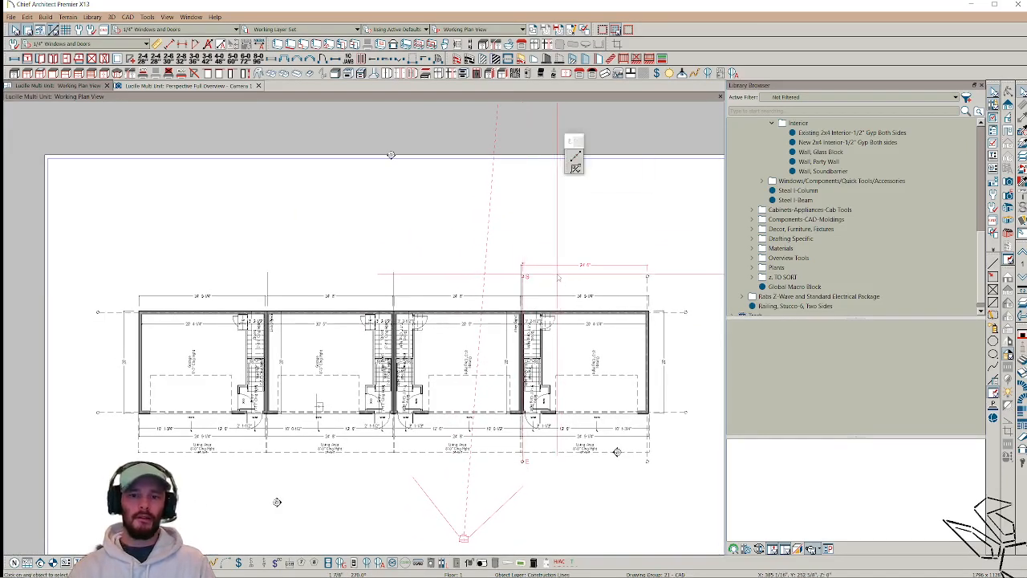
click(523, 266)
key(c)
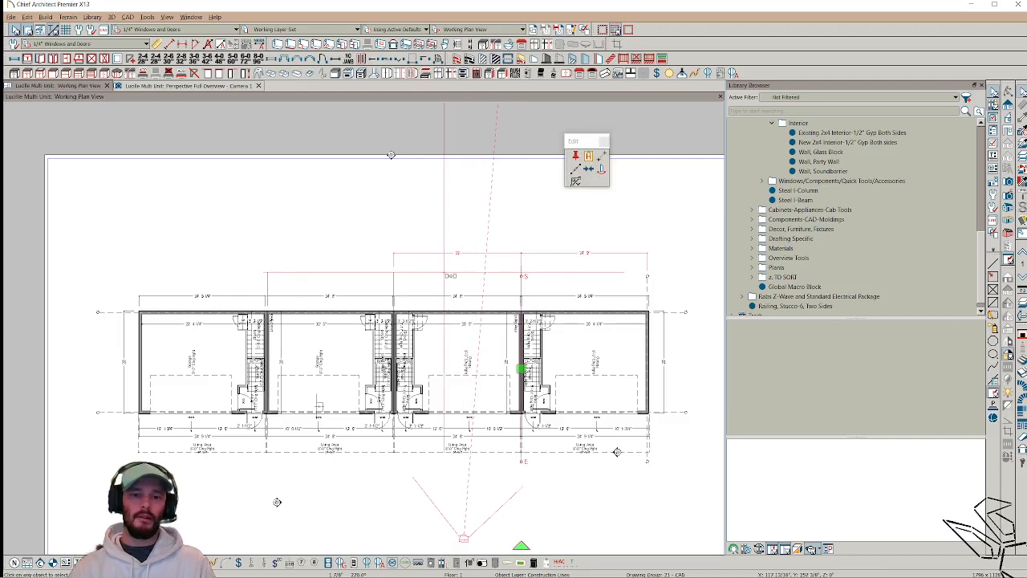
click(394, 273)
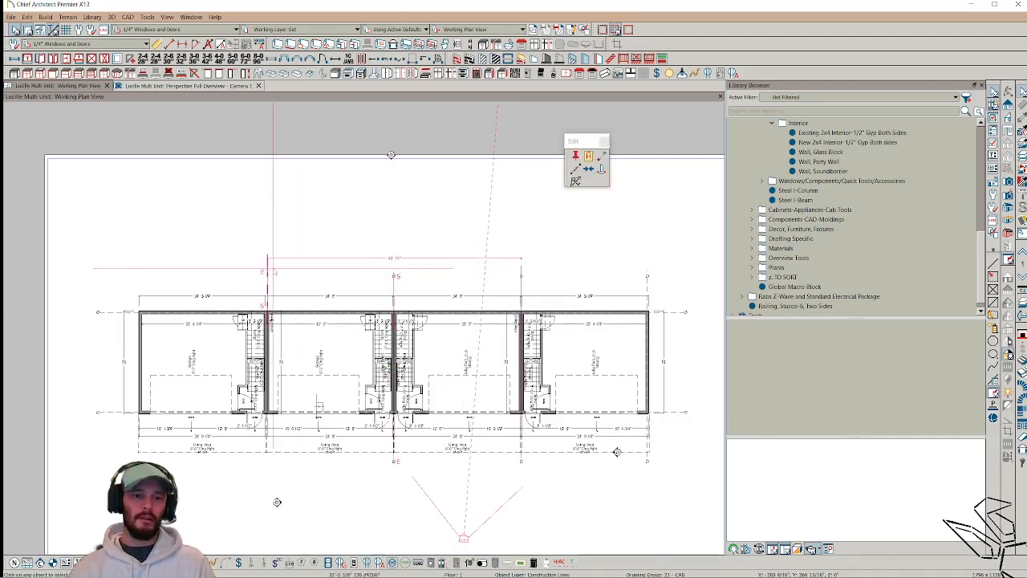
click(267, 274)
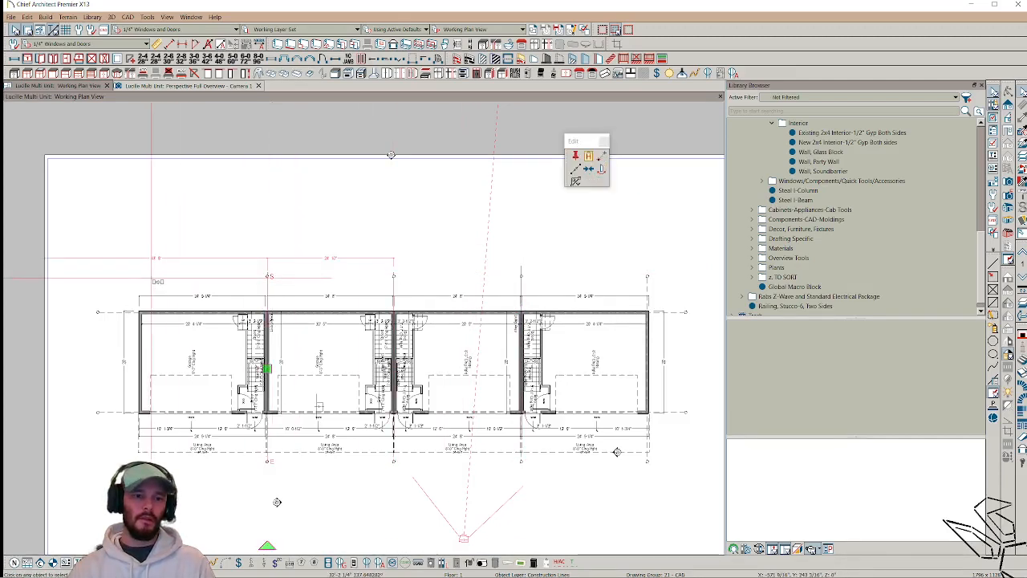
click(142, 275)
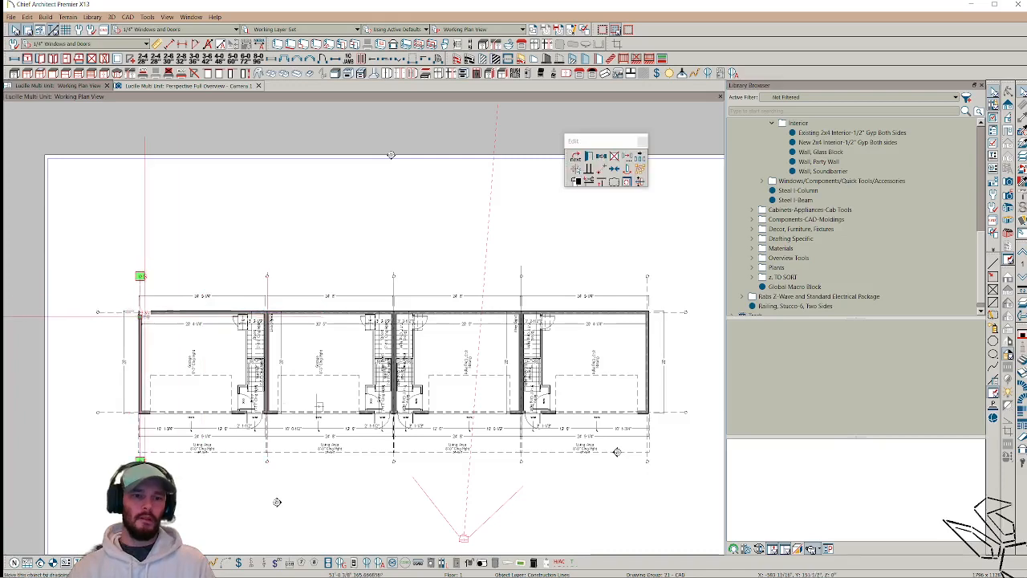
Step: Trim the rear ends of the vertical reference lines to a horizontal CAD line drawn behind the rear wall, and delete that line
middle_drag(332, 237, 314, 260)
middle_drag(620, 495, 629, 487)
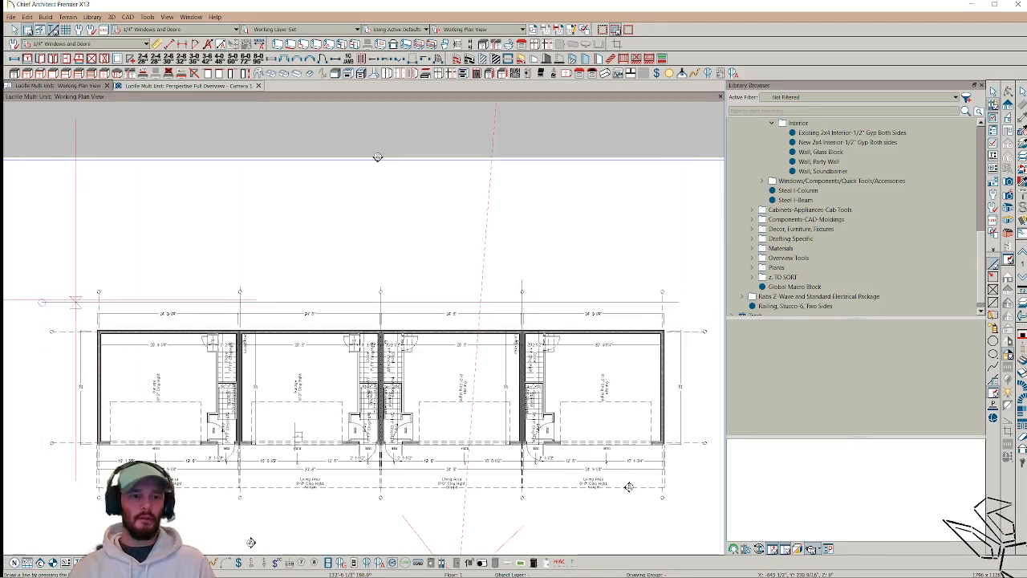
click(84, 302)
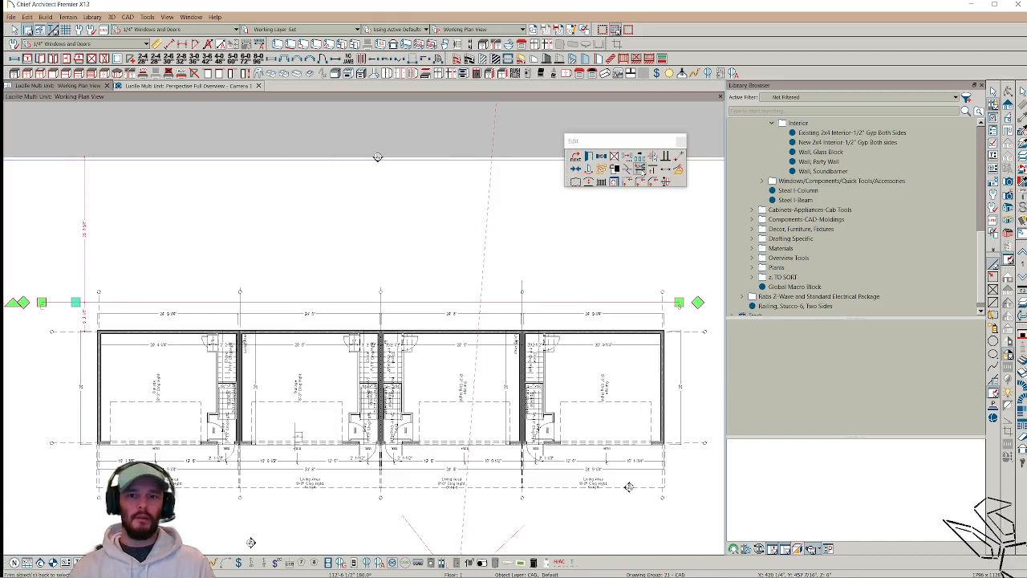
click(640, 170)
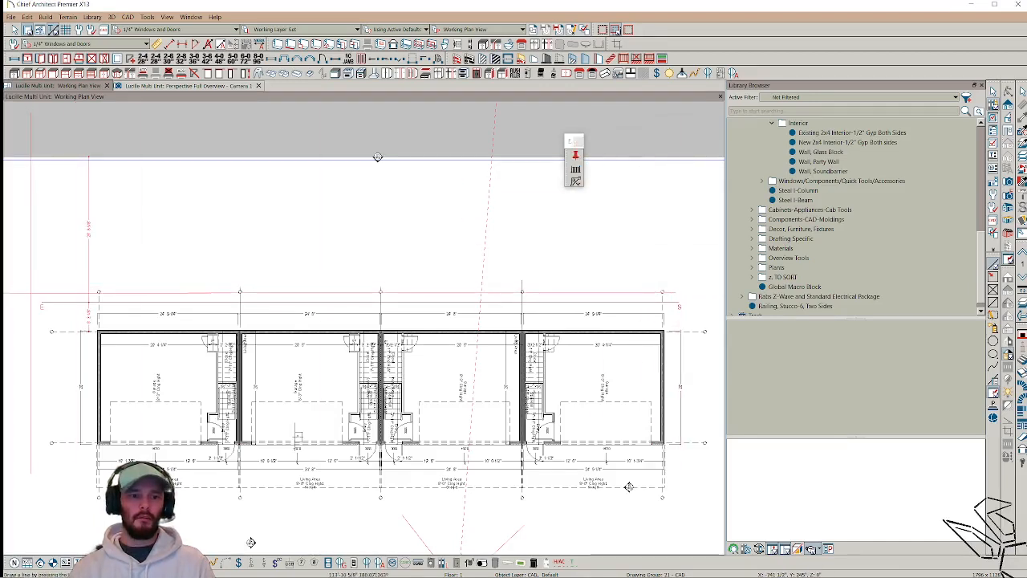
click(88, 306)
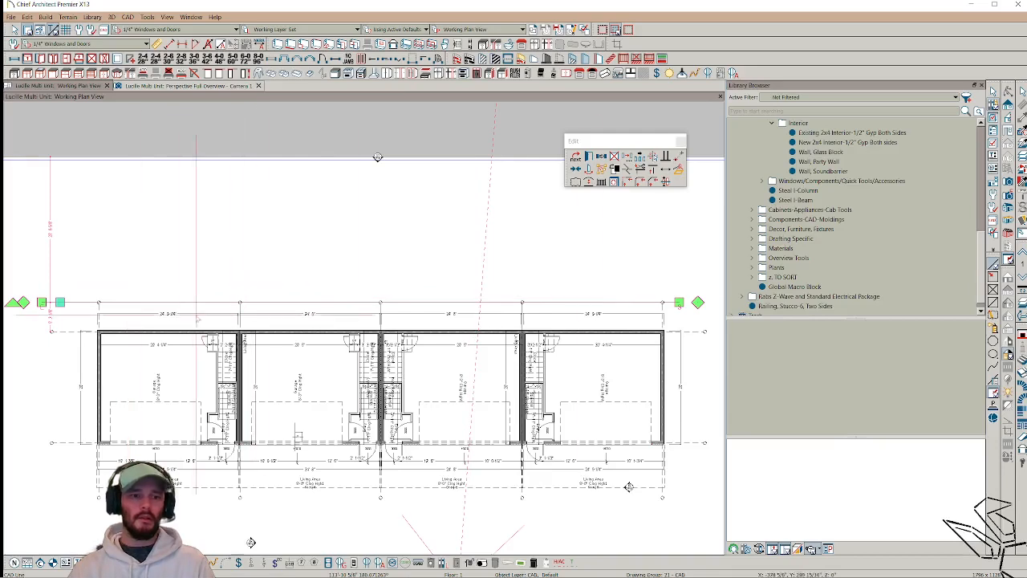
scroll(278, 522, down, 3)
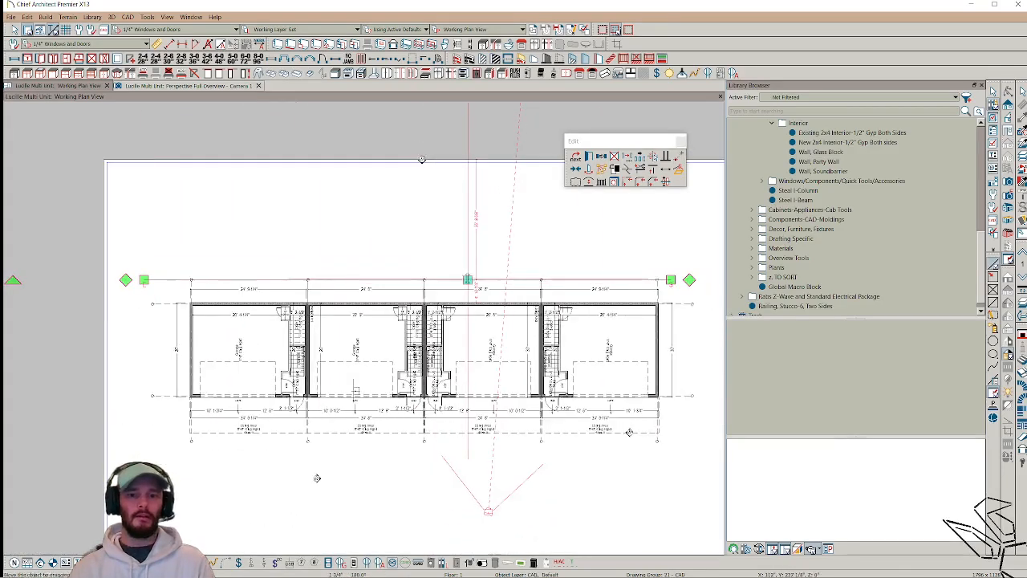
click(317, 477)
middle_drag(317, 478, 284, 505)
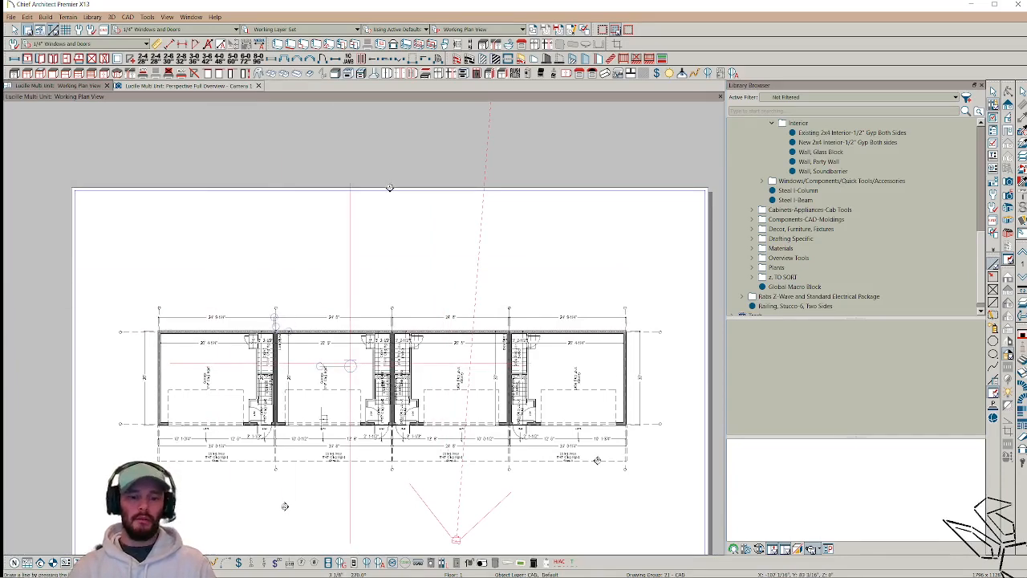
Step: Examine how the construction and party wall lines align with the walls and dimensions on floors 2, 3 and 4
key(Page_Up)
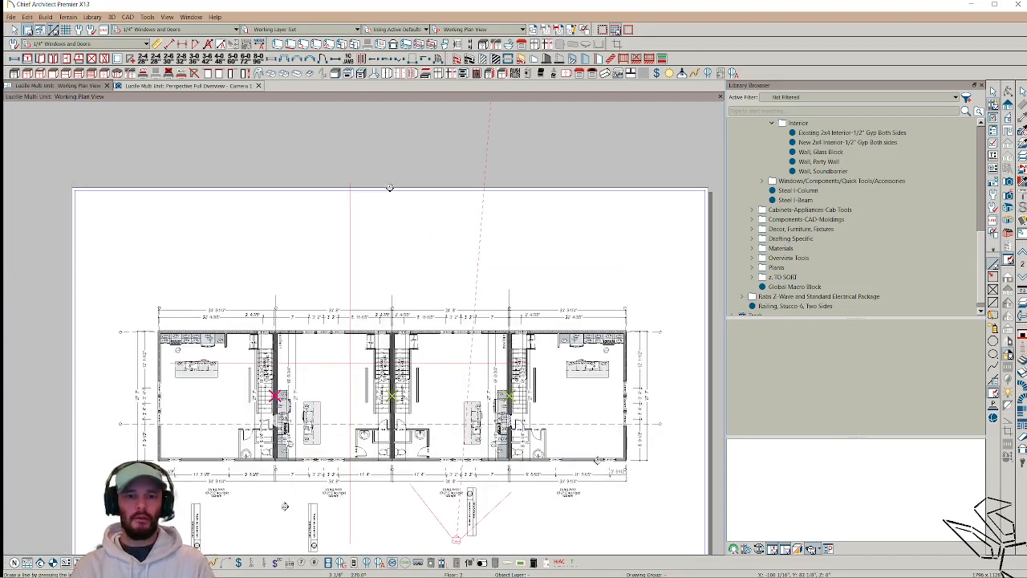
key(Page_Up)
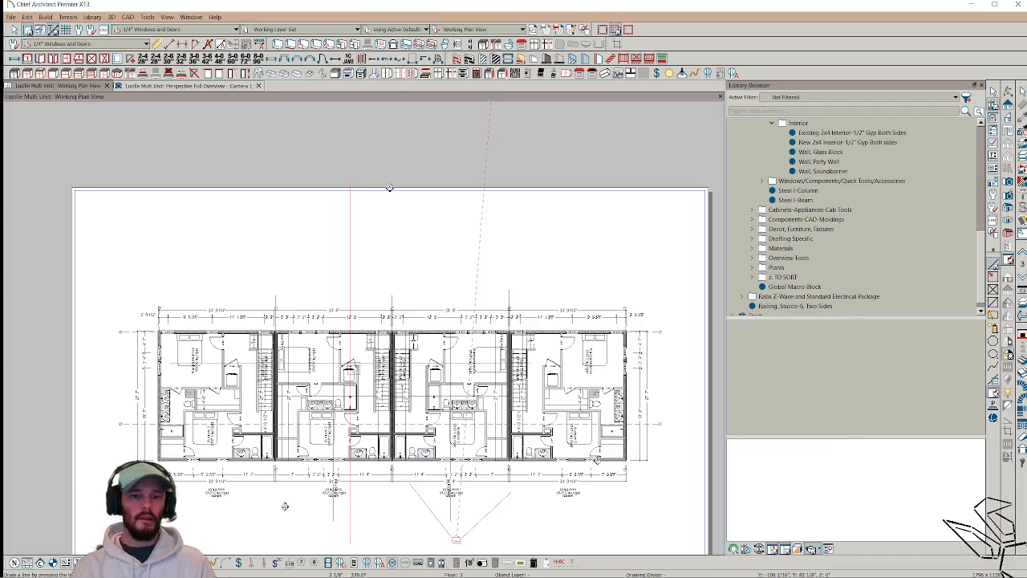
scroll(284, 506, down, 3)
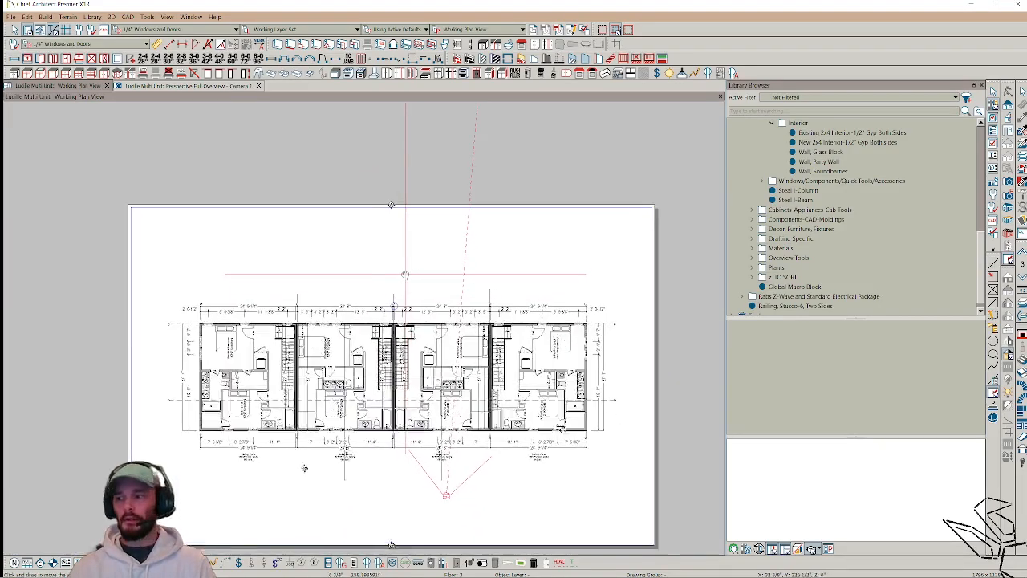
scroll(287, 495, up, 2)
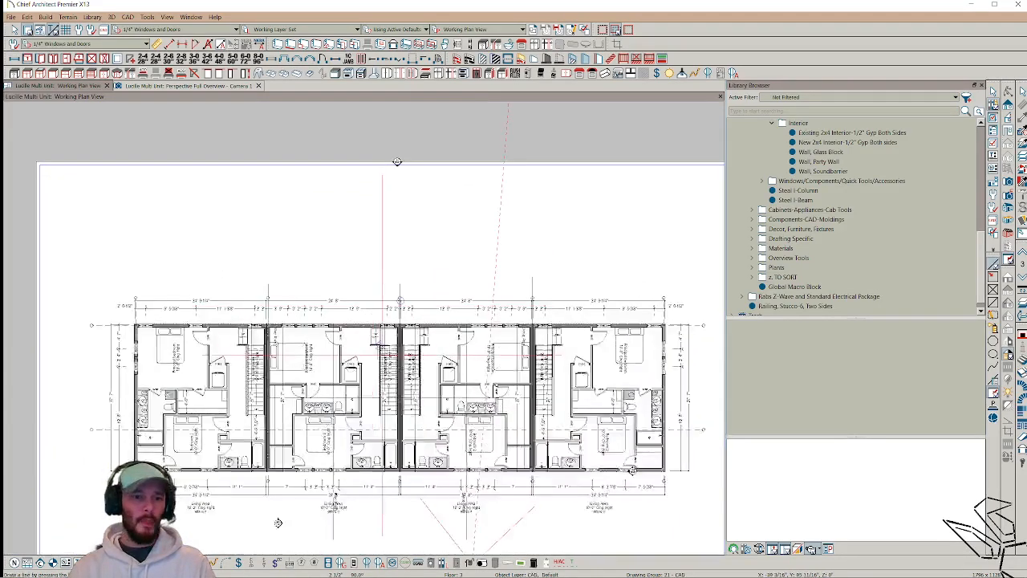
scroll(277, 522, up, 1)
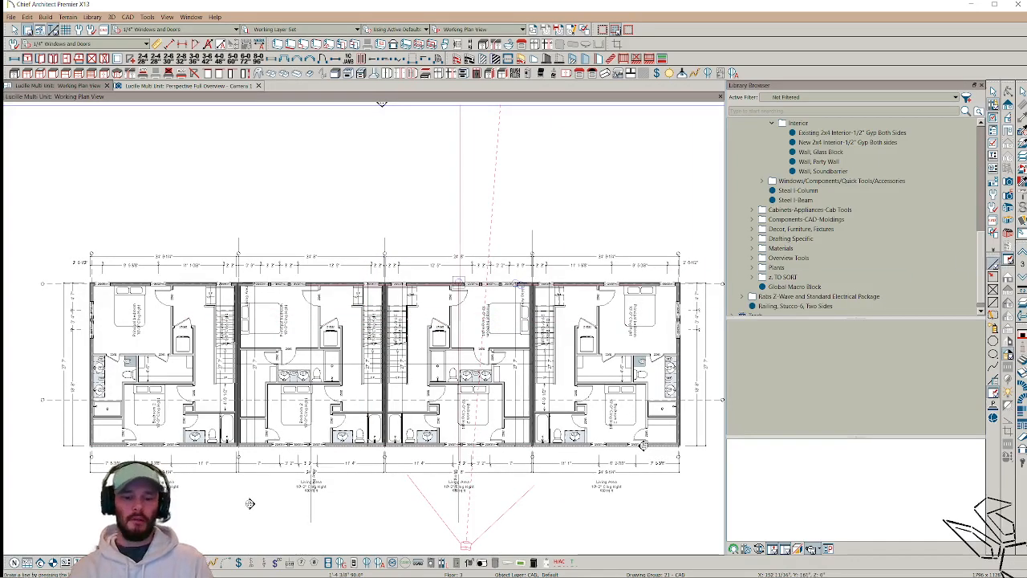
scroll(265, 481, down, 2)
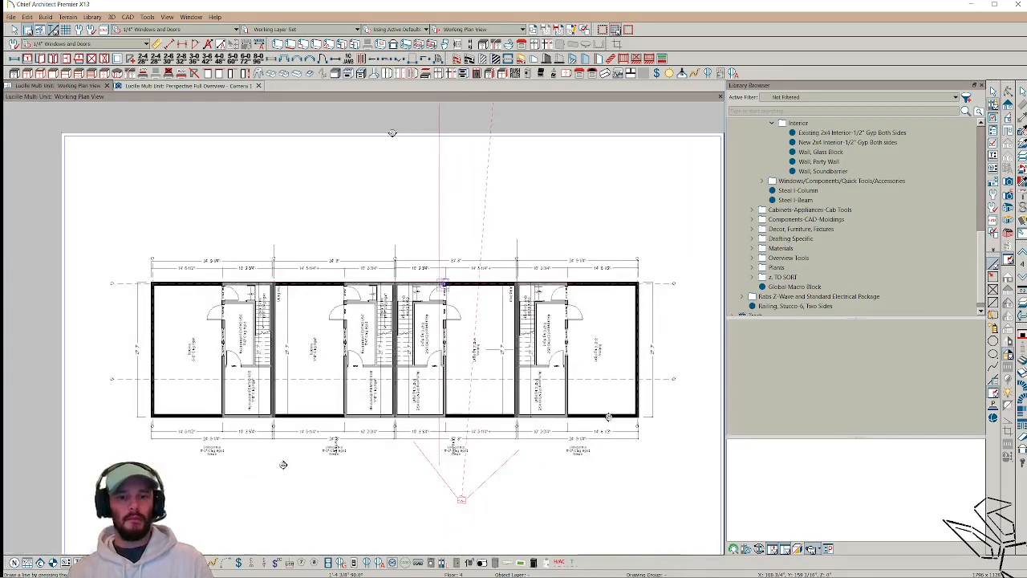
scroll(409, 273, down, 1)
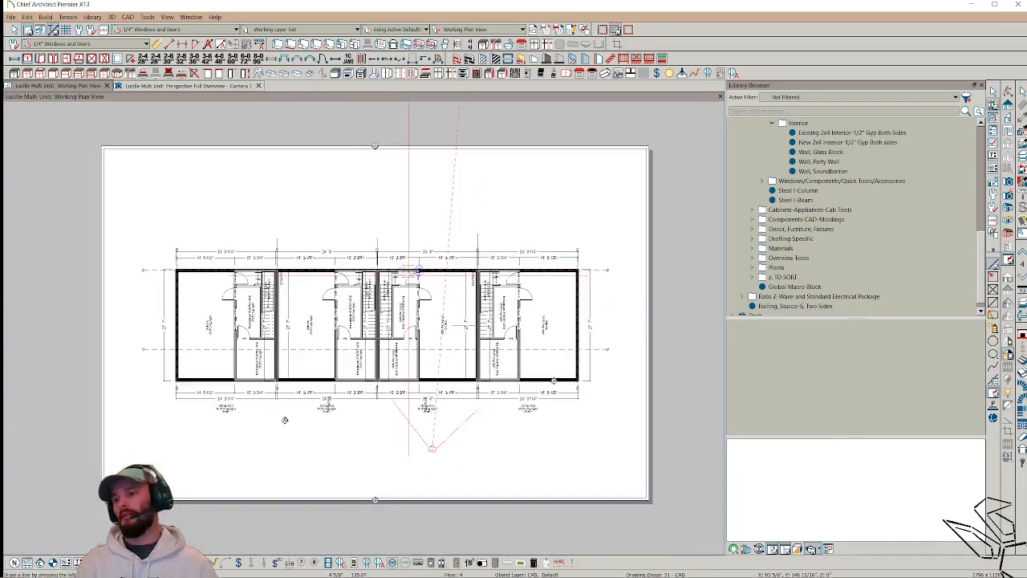